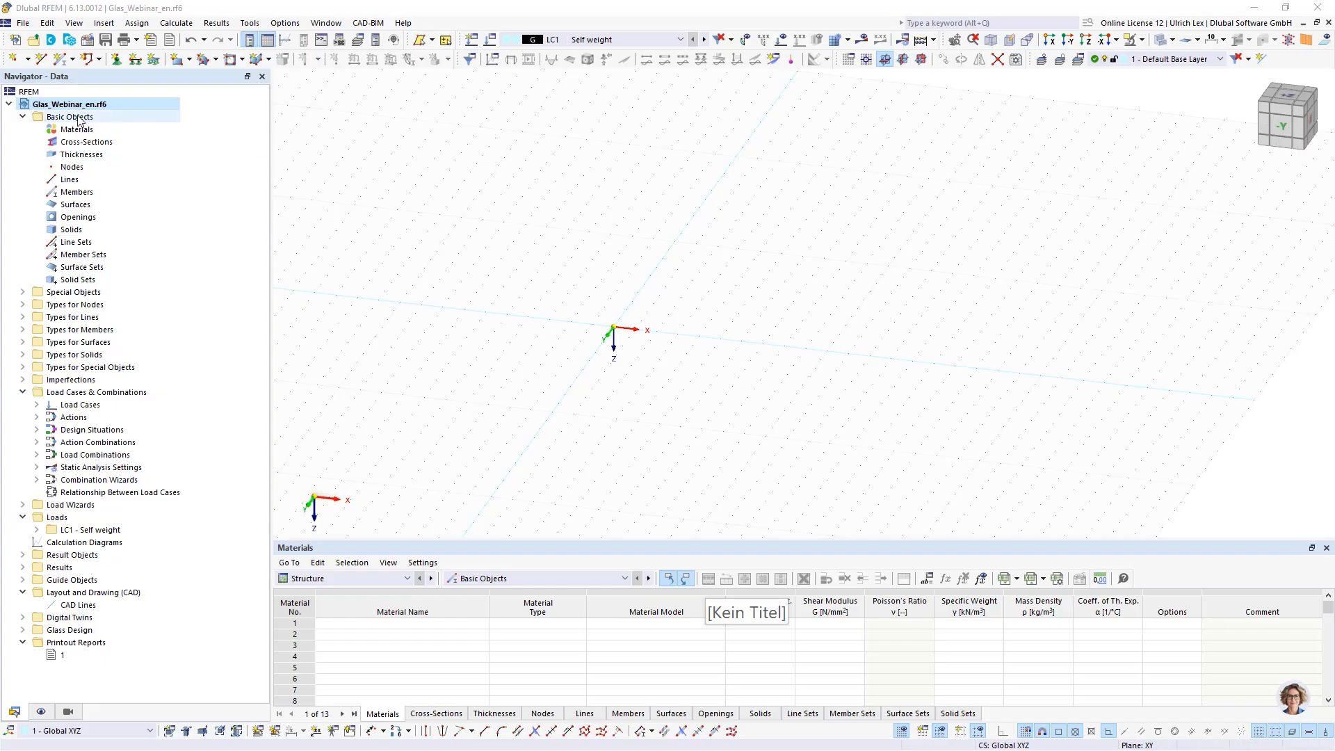
# - Open the model's base data and review the activated add-ons
pyautogui.rightClick(67, 104)
pyautogui.click(103, 115)
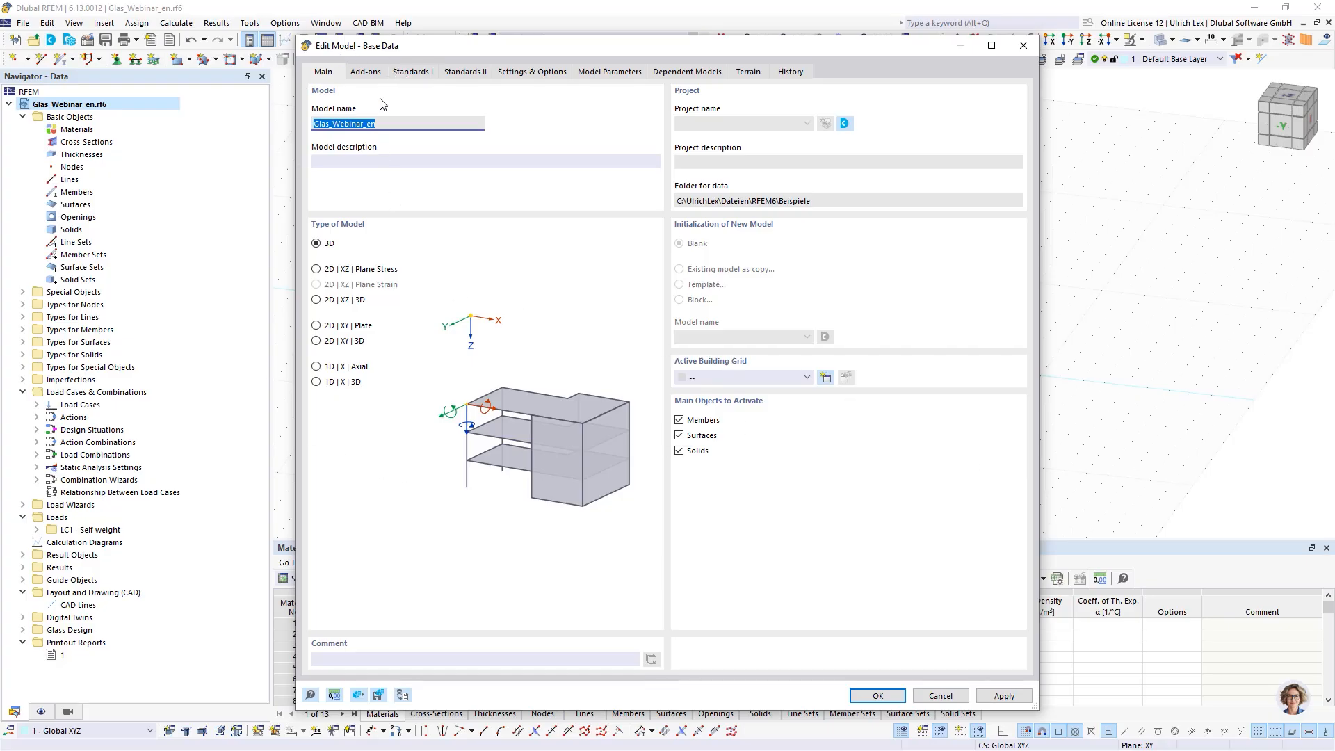
pyautogui.click(366, 72)
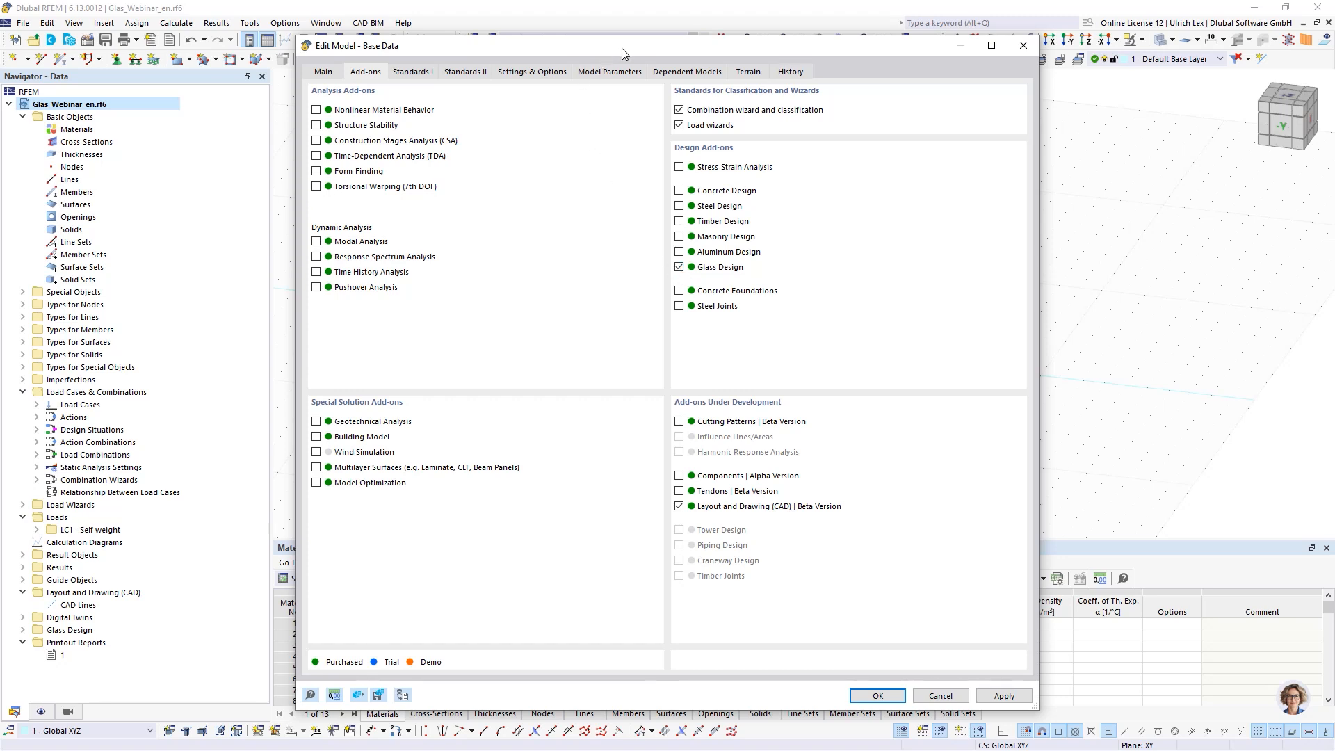
pyautogui.moveTo(622, 48); pyautogui.dragTo(654, 46)
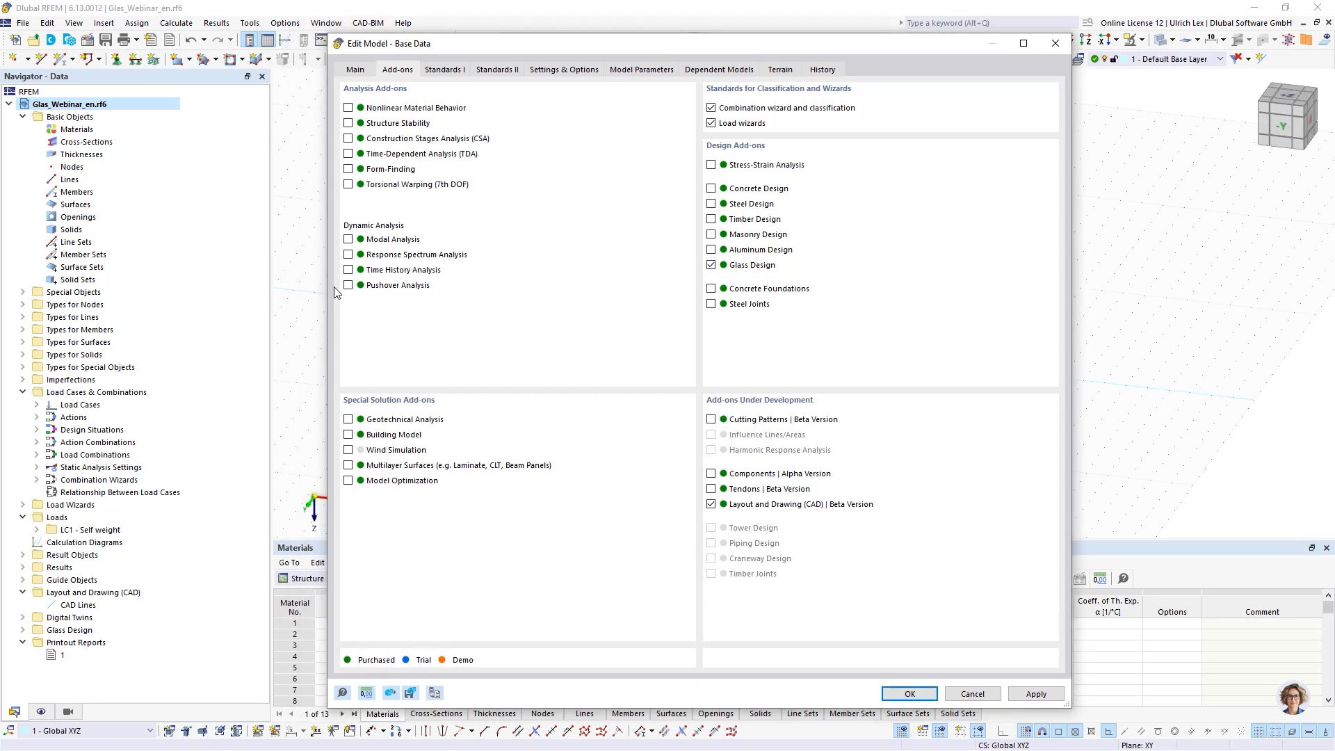
# - Review the glass design standard options and close the base data dialog
pyautogui.click(455, 73)
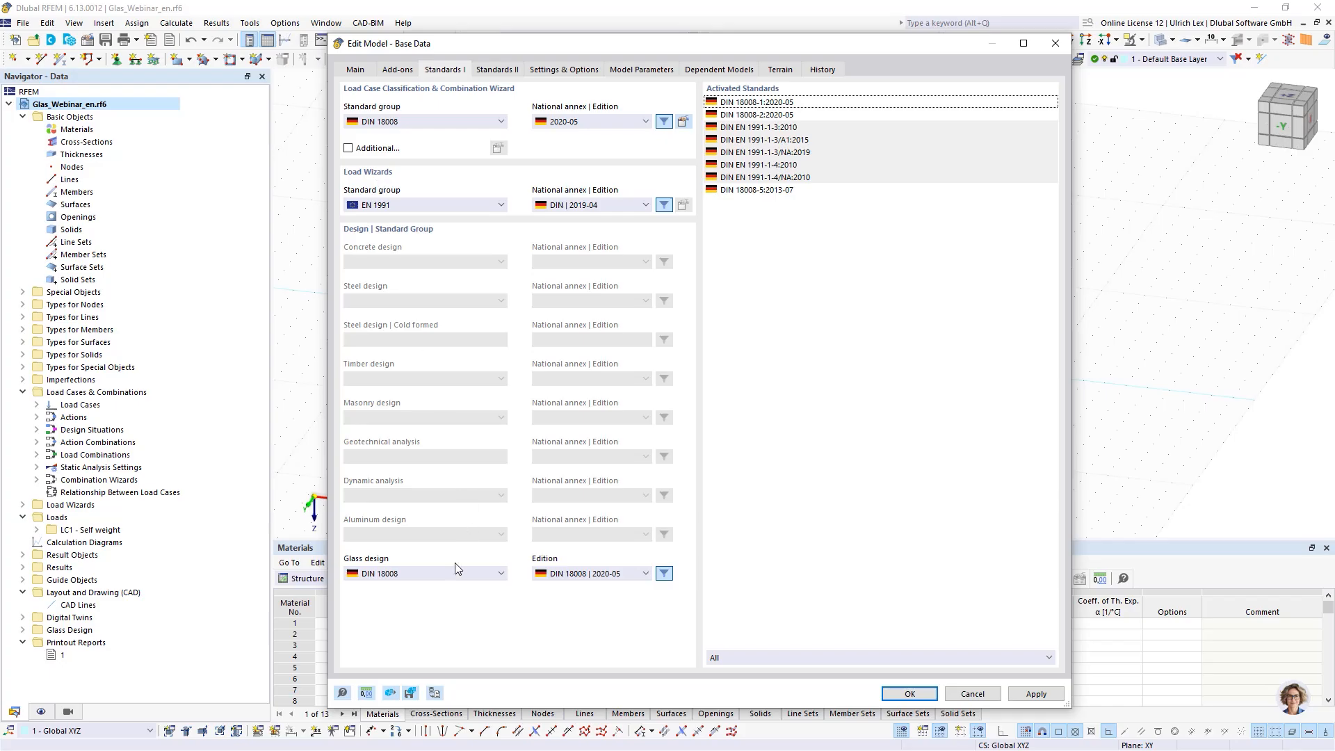
pyautogui.click(483, 574)
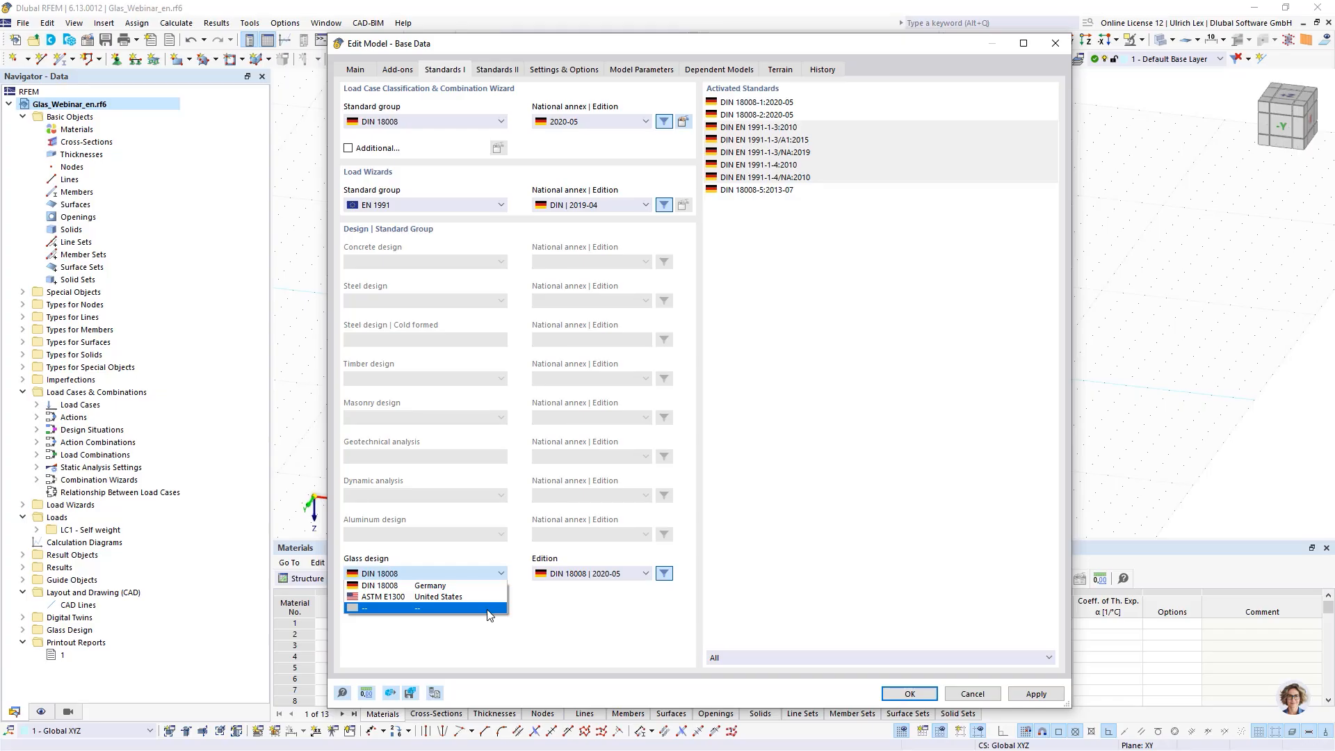
pyautogui.click(572, 626)
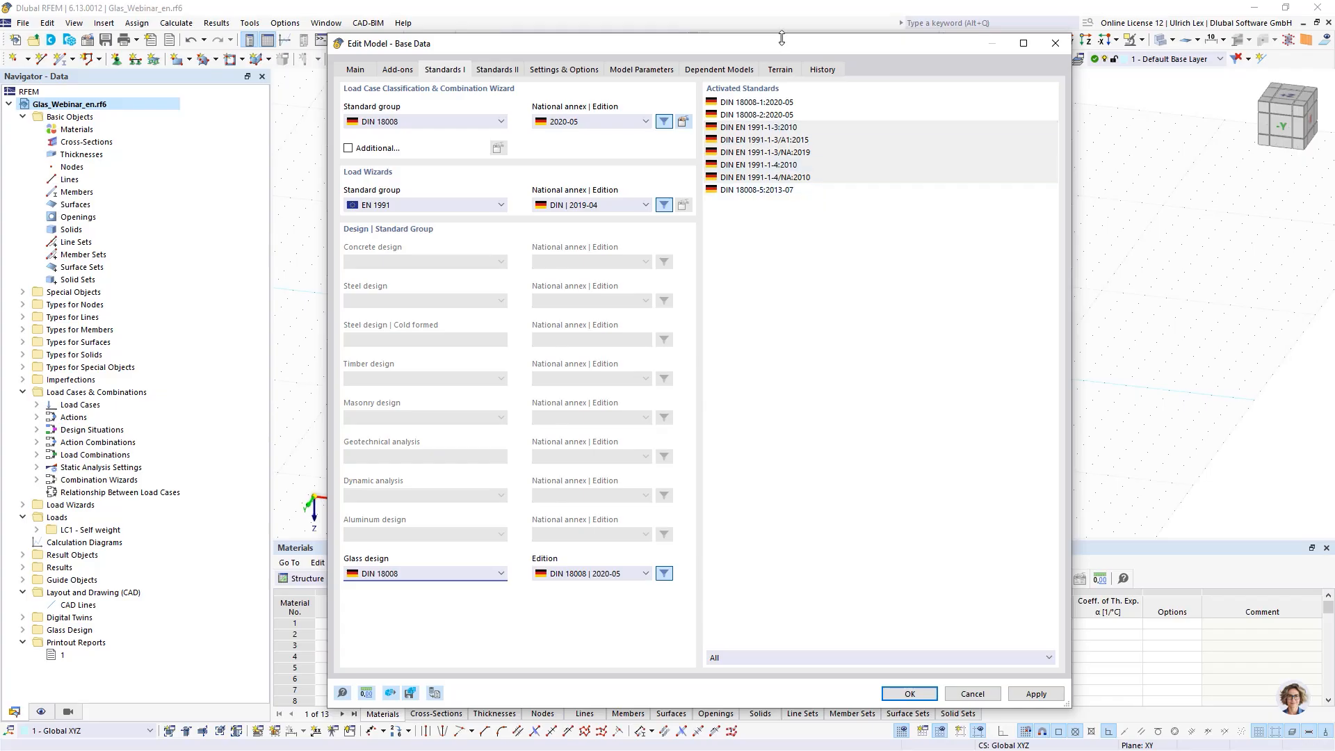
pyautogui.moveTo(784, 43); pyautogui.dragTo(756, 37)
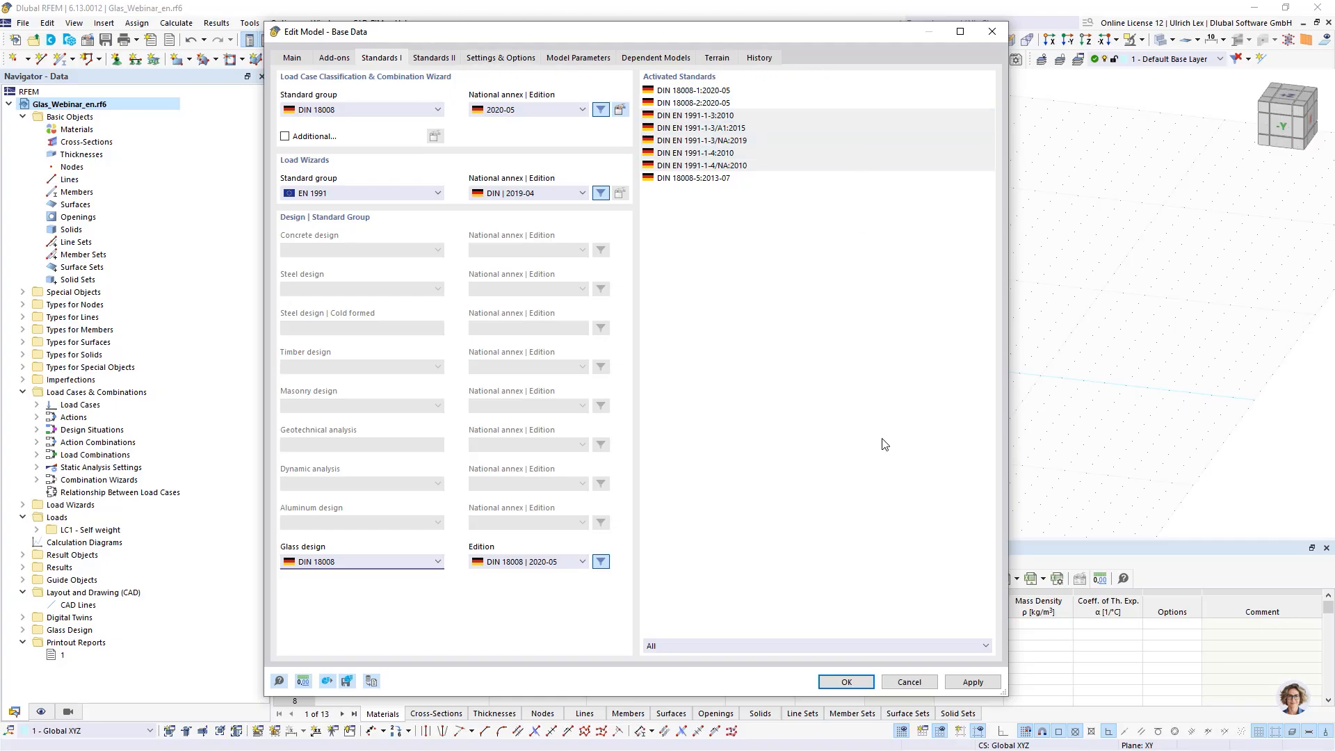
pyautogui.click(868, 682)
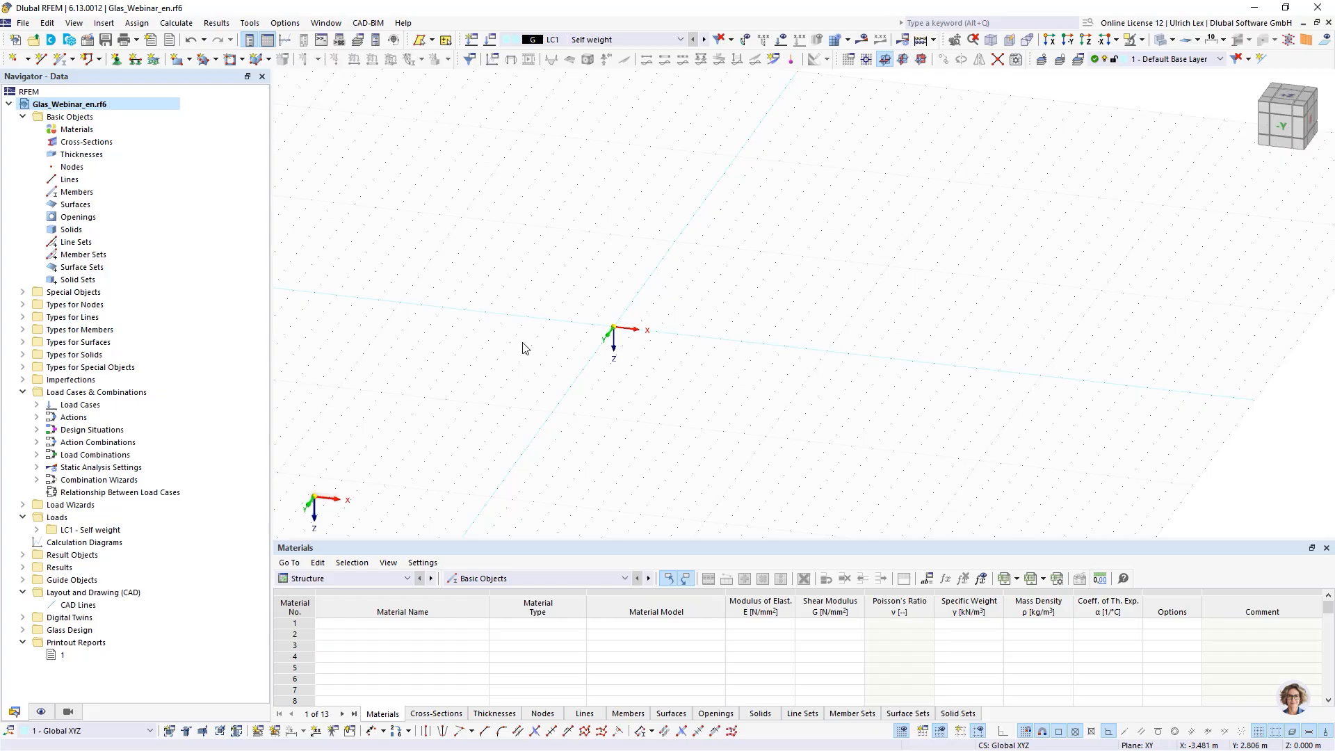
# - Set the work plane to XZ
pyautogui.click(921, 60)
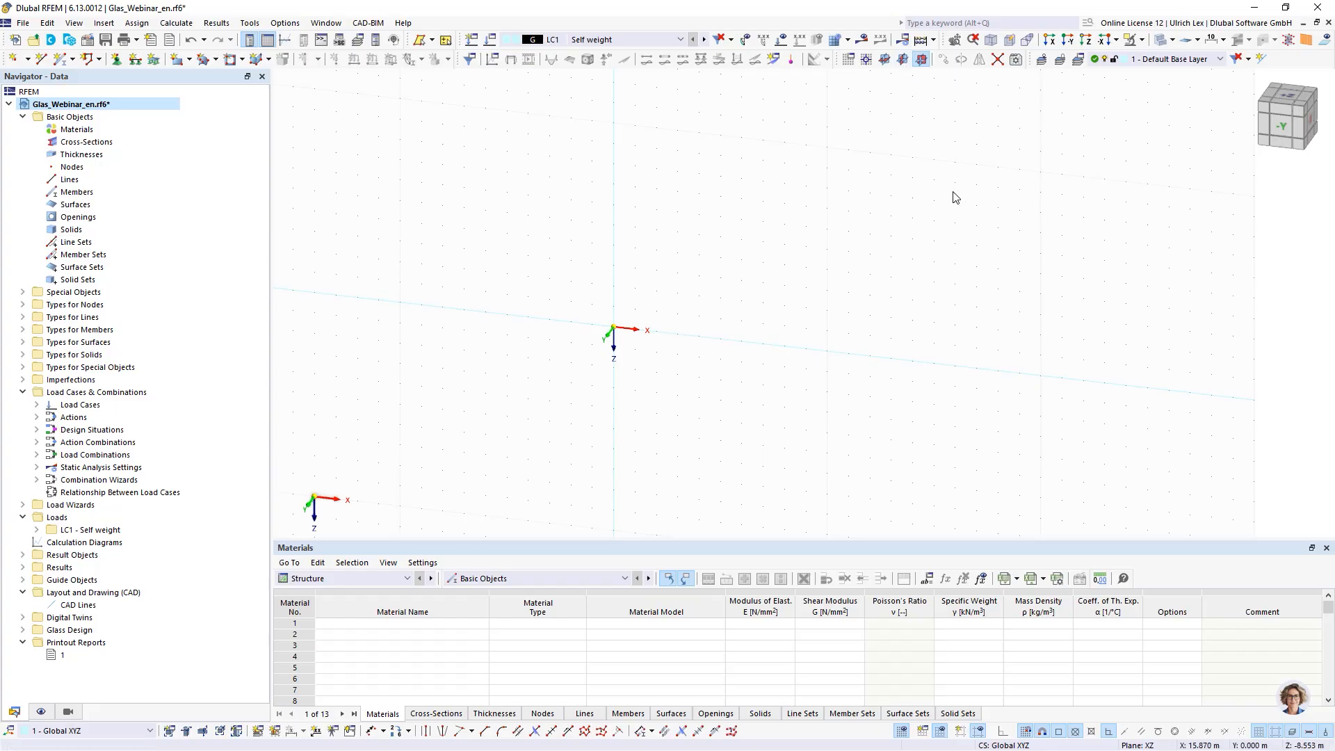
pyautogui.click(885, 60)
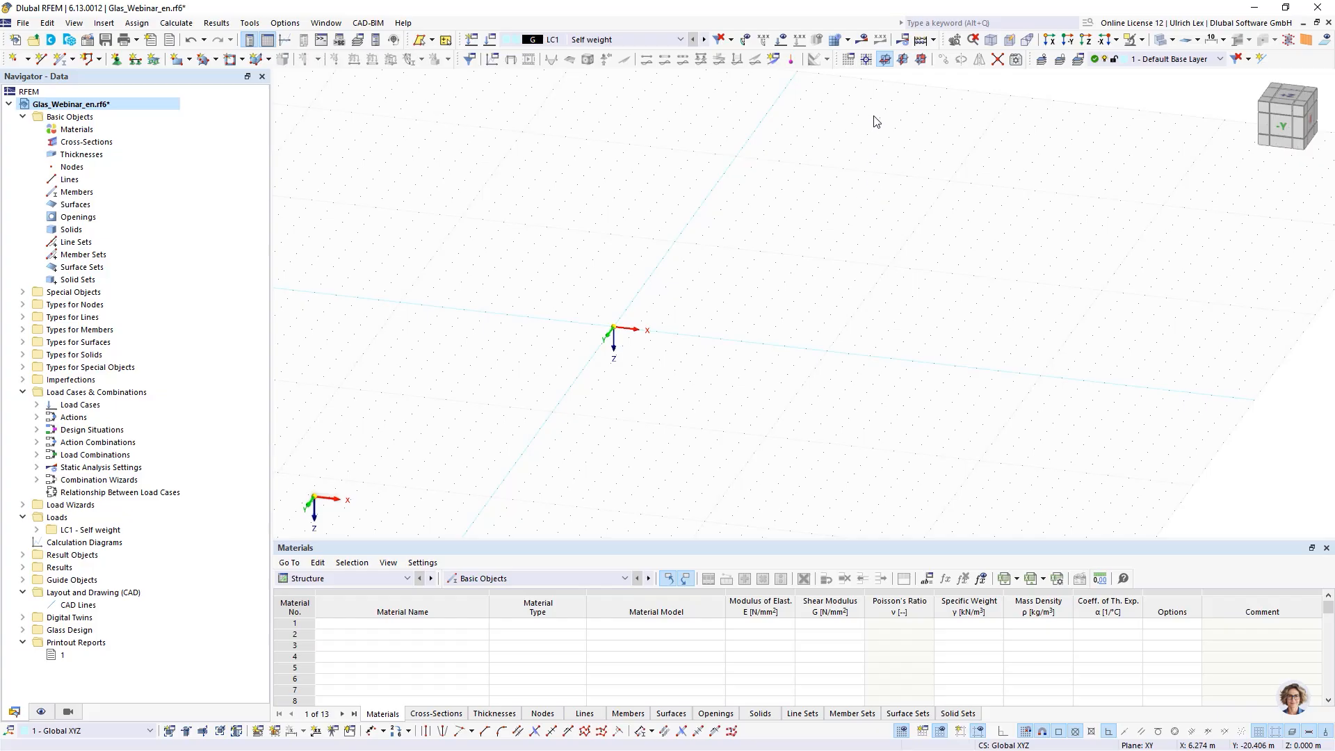
pyautogui.click(921, 60)
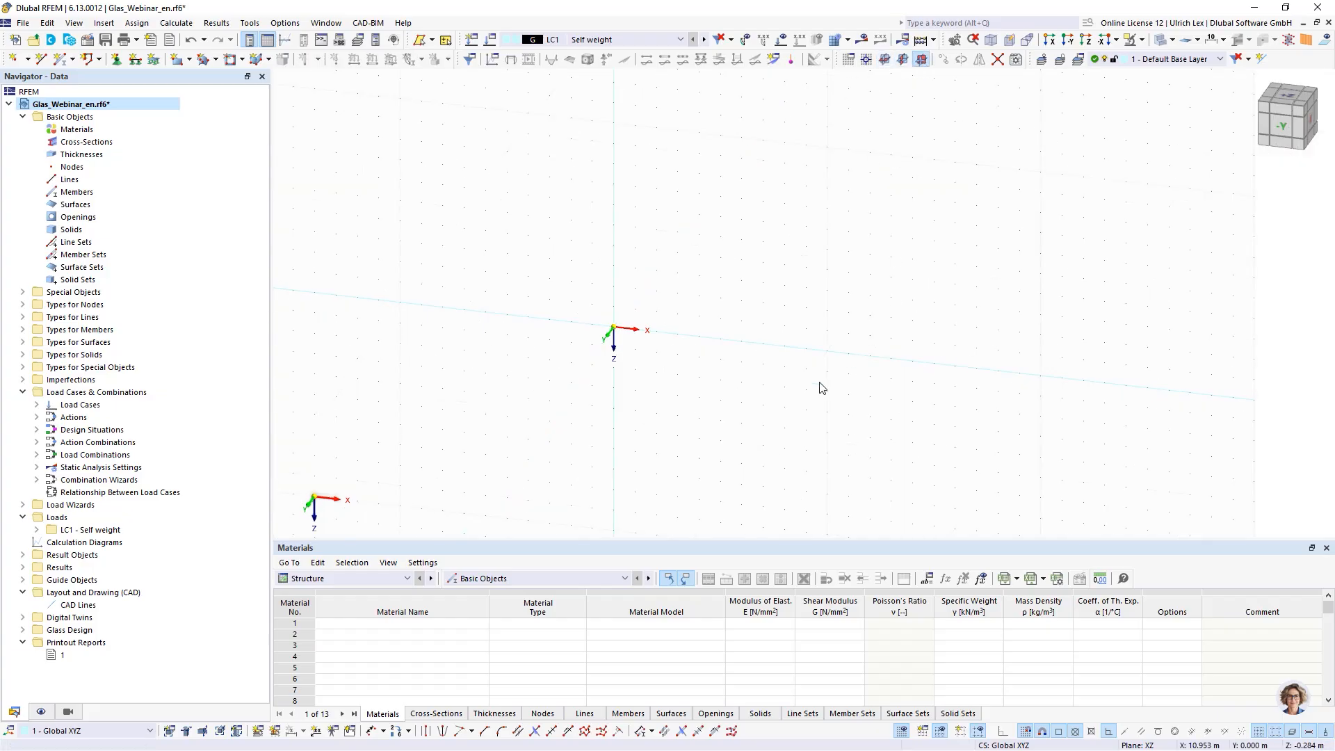
# - Set the grid point spacing b and h to 0,1 m in the work plane and grid settings
pyautogui.rightClick(903, 734)
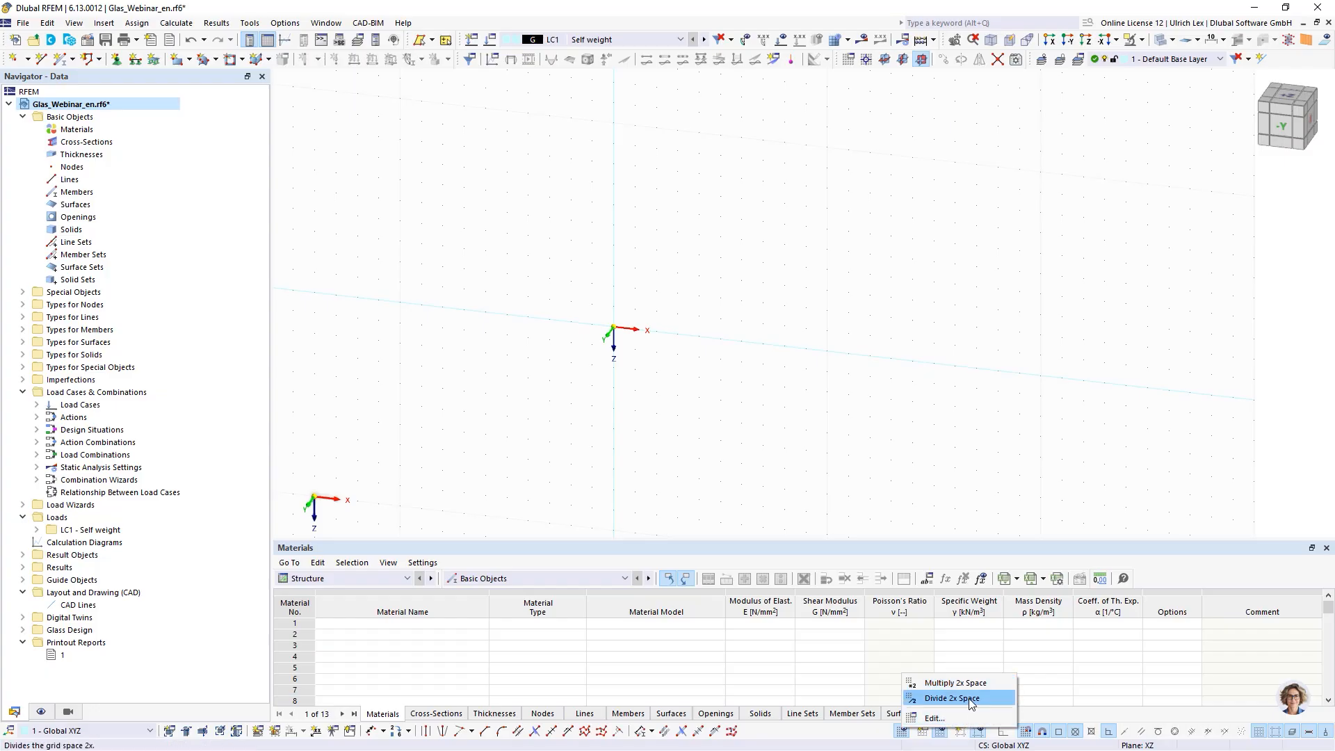
pyautogui.click(939, 717)
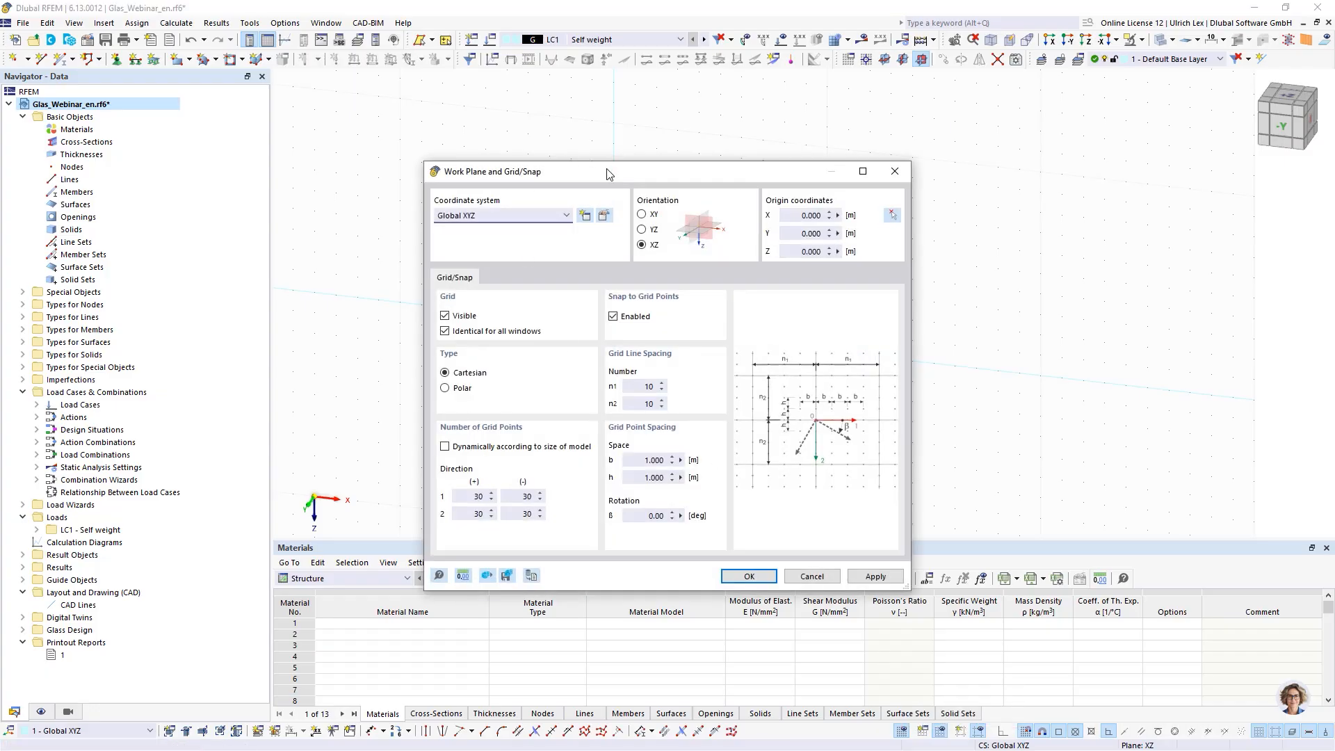
pyautogui.moveTo(607, 173); pyautogui.dragTo(889, 104)
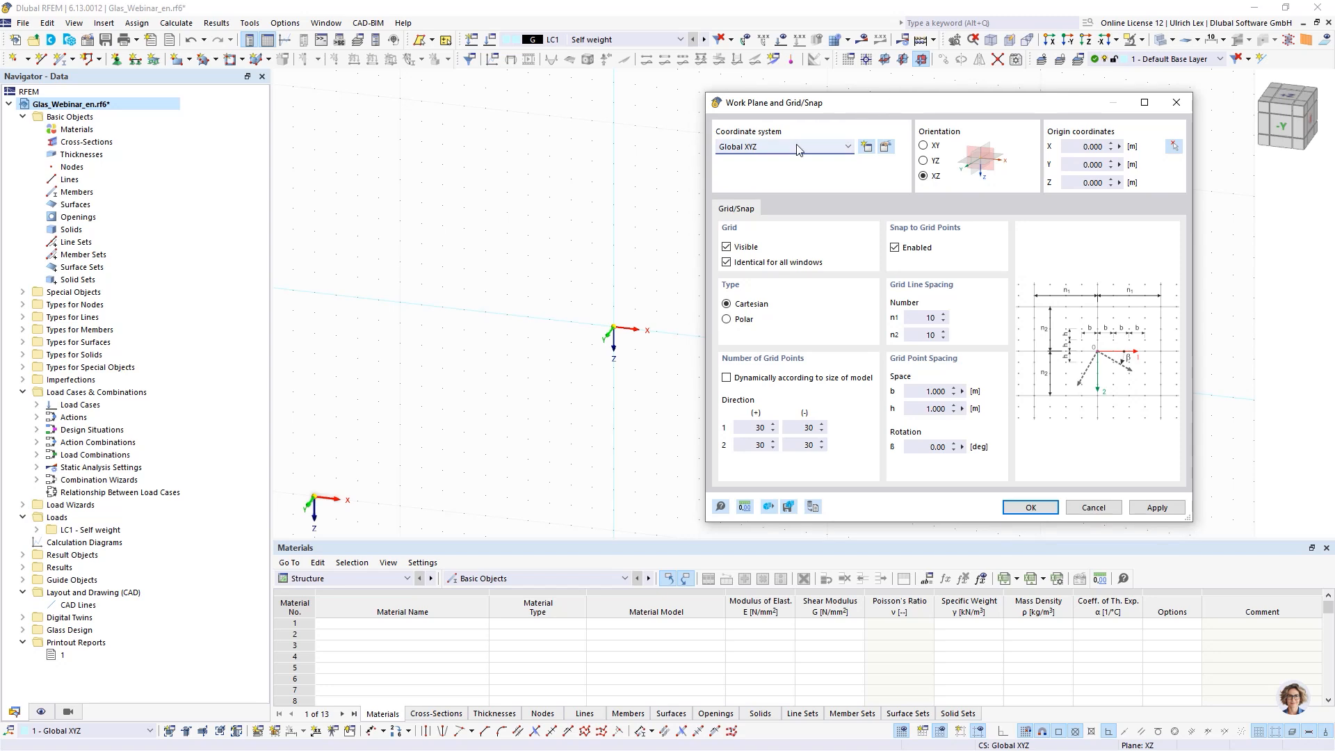
pyautogui.click(932, 391)
pyautogui.write('0')
pyautogui.press('Tab')
pyautogui.write('0,1')
pyautogui.press('Tab')
pyautogui.click(1053, 509)
# - Create a new thickness and set its type to Glass Composition
pyautogui.scroll(5, 643, 348)
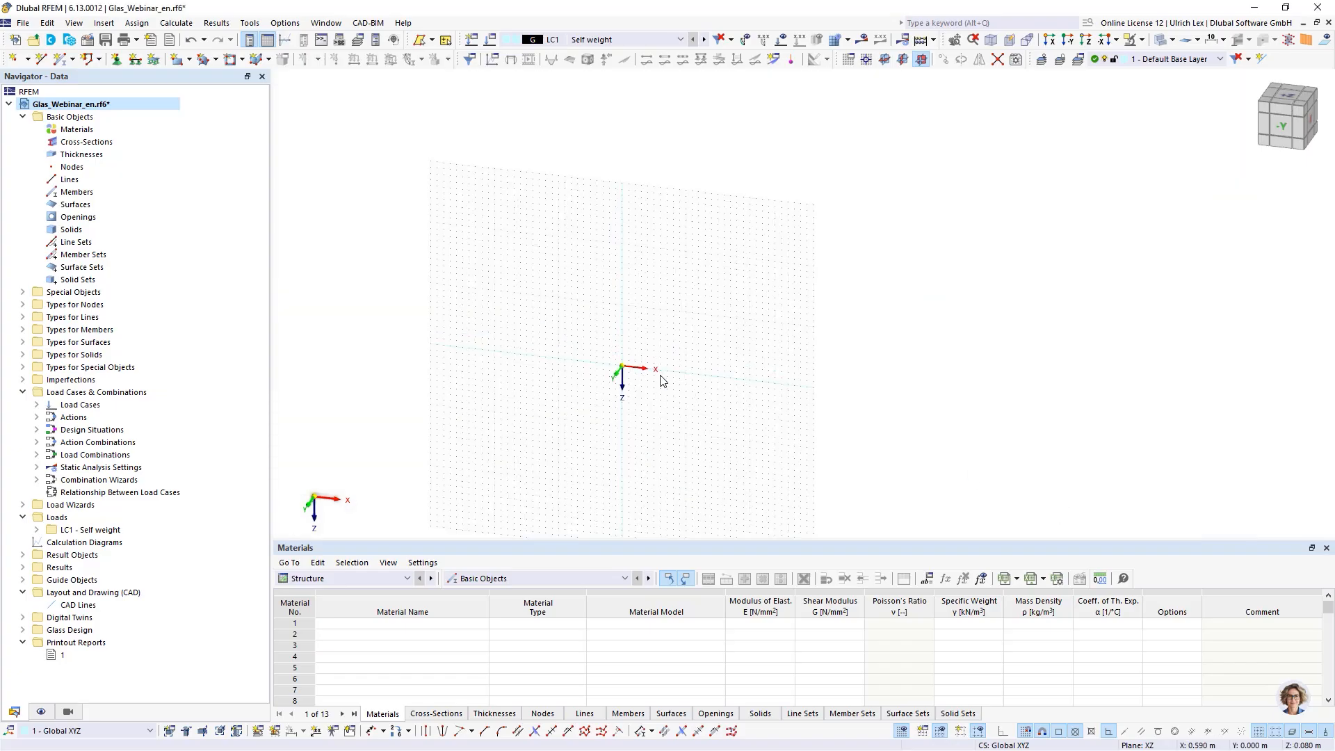
pyautogui.scroll(2, 629, 357)
pyautogui.scroll(-6, 870, 427)
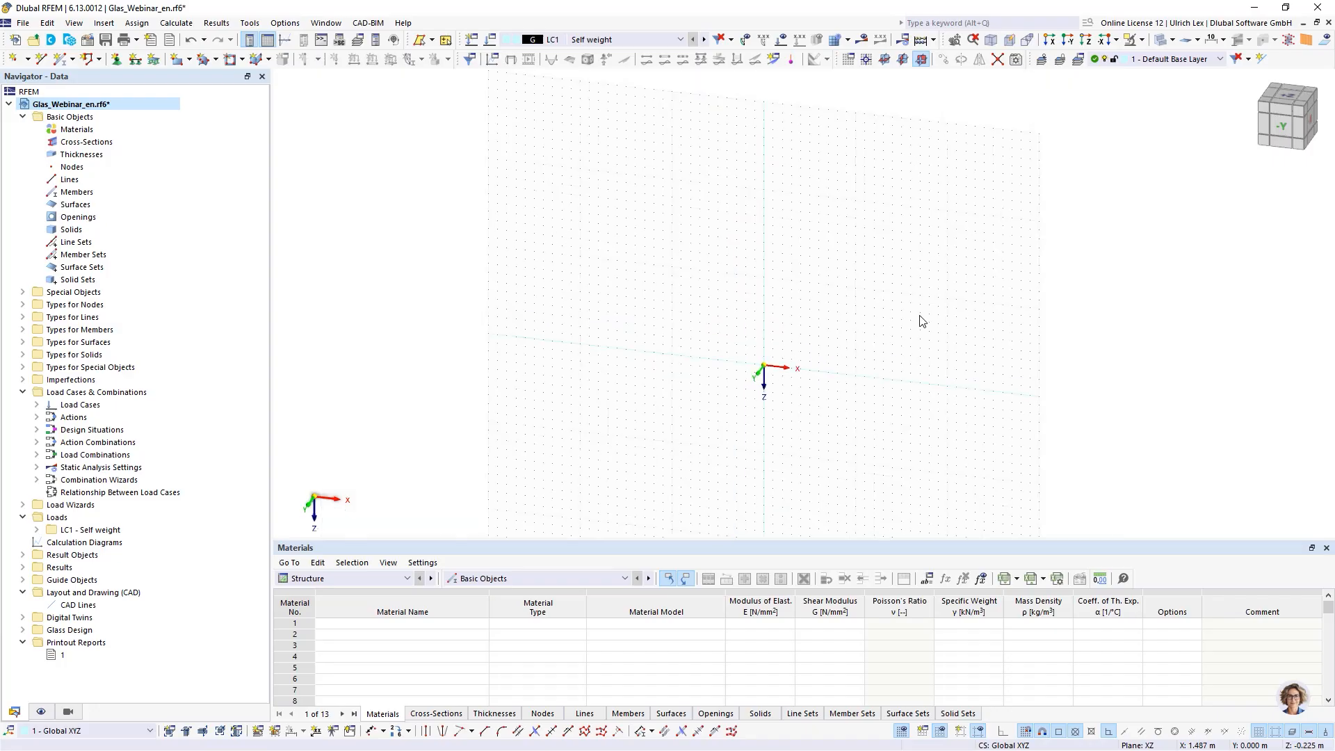
pyautogui.scroll(1, 918, 313)
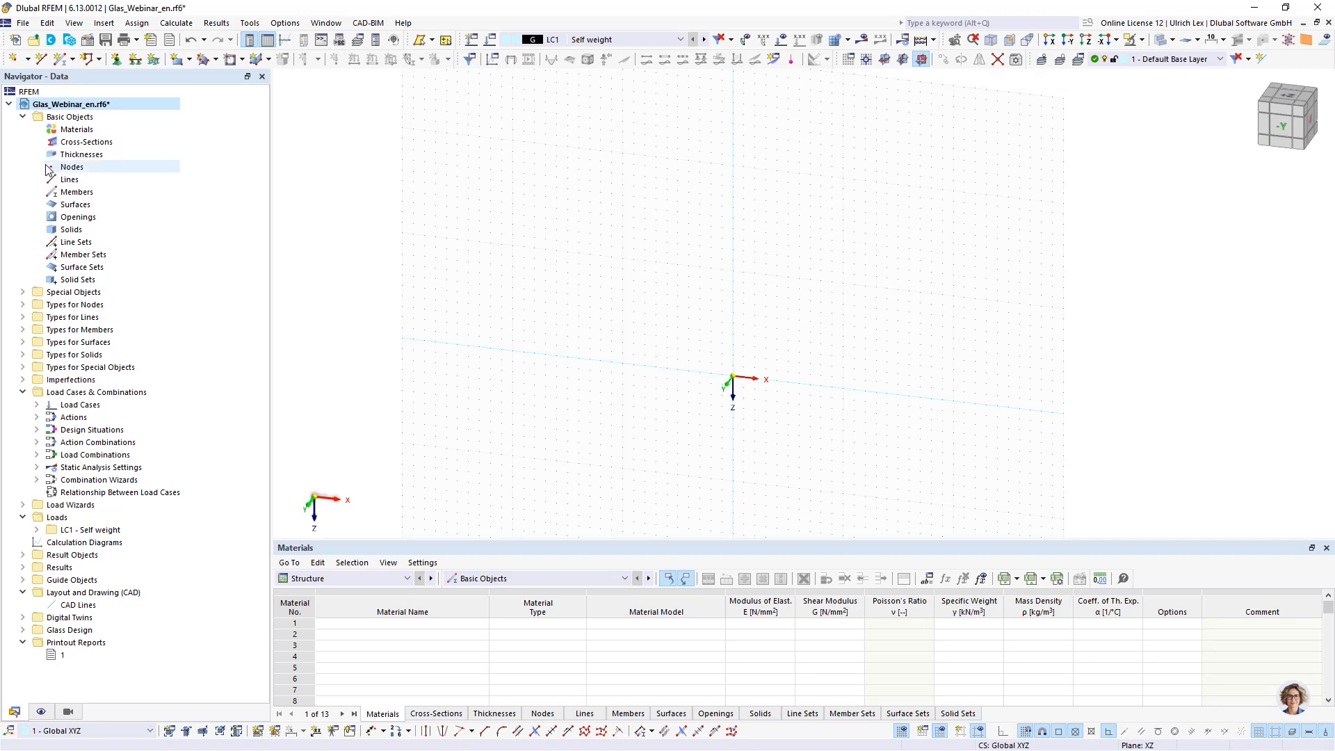
pyautogui.rightClick(89, 158)
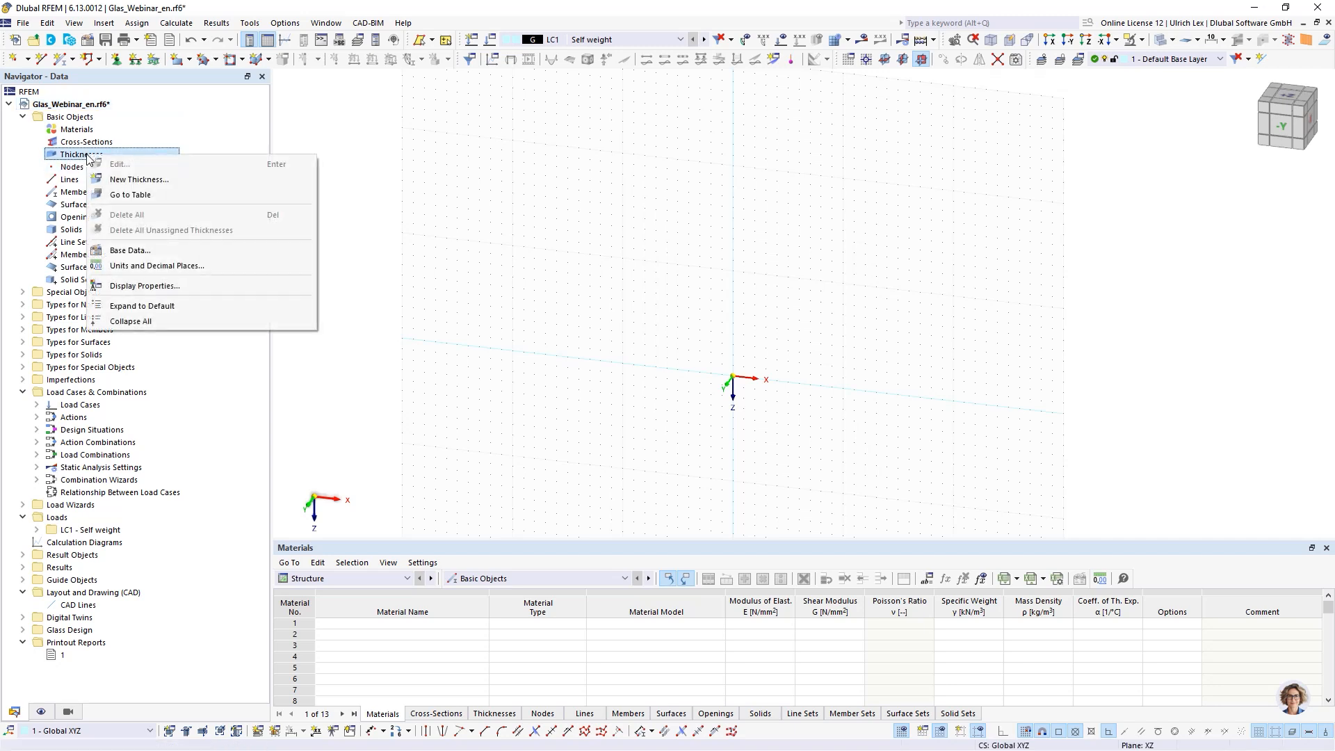
pyautogui.click(188, 181)
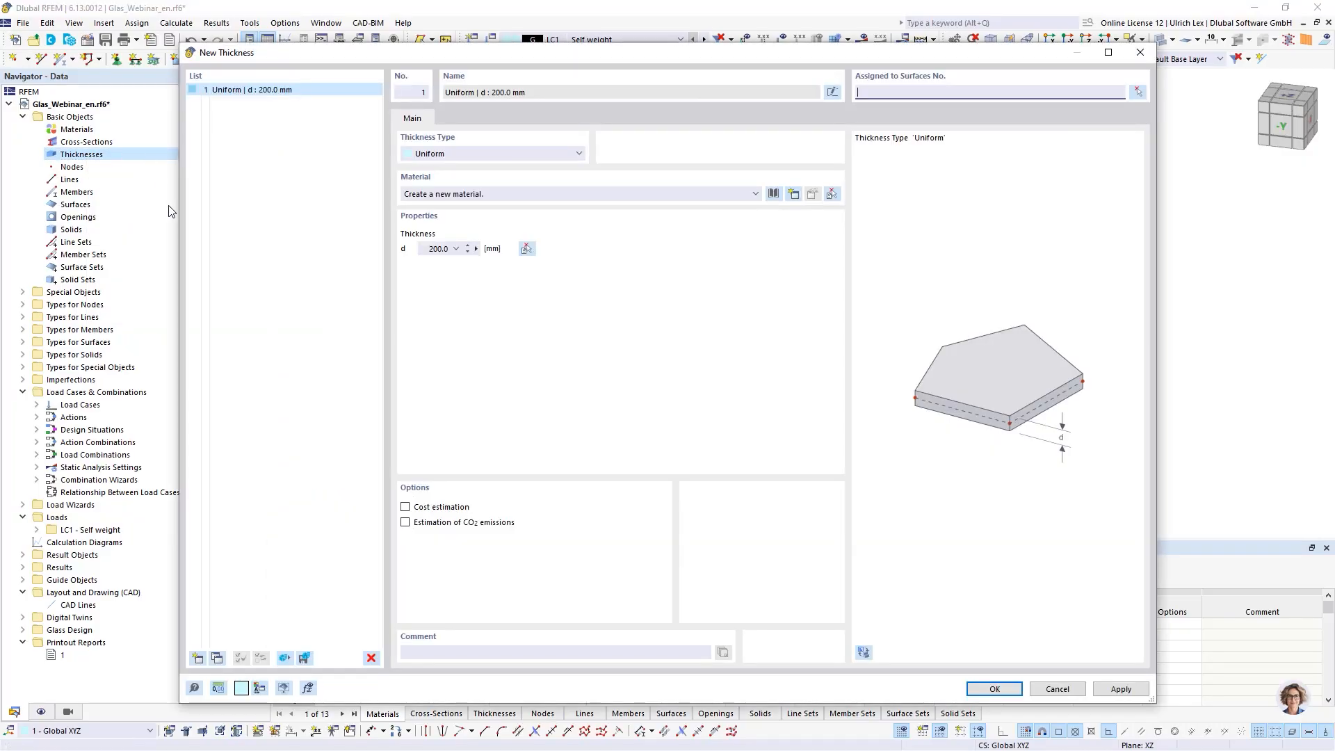
pyautogui.click(465, 156)
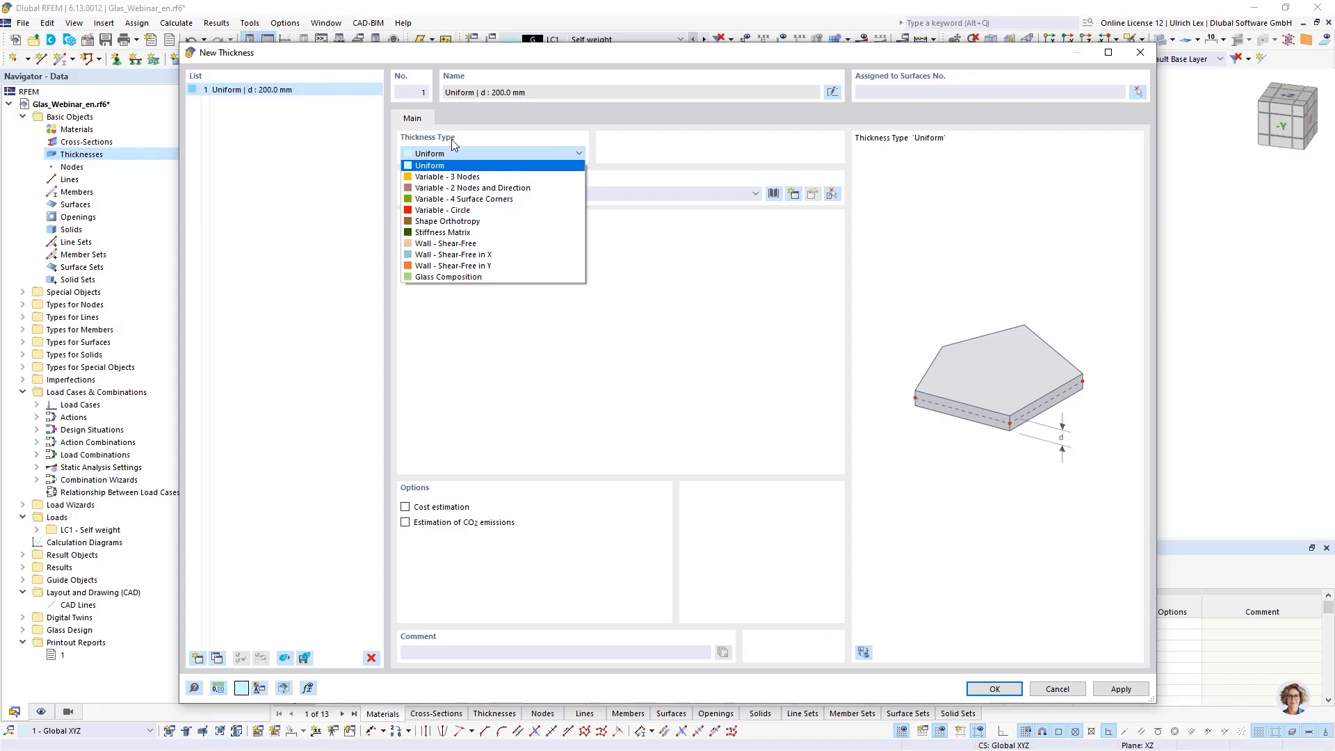
pyautogui.click(478, 277)
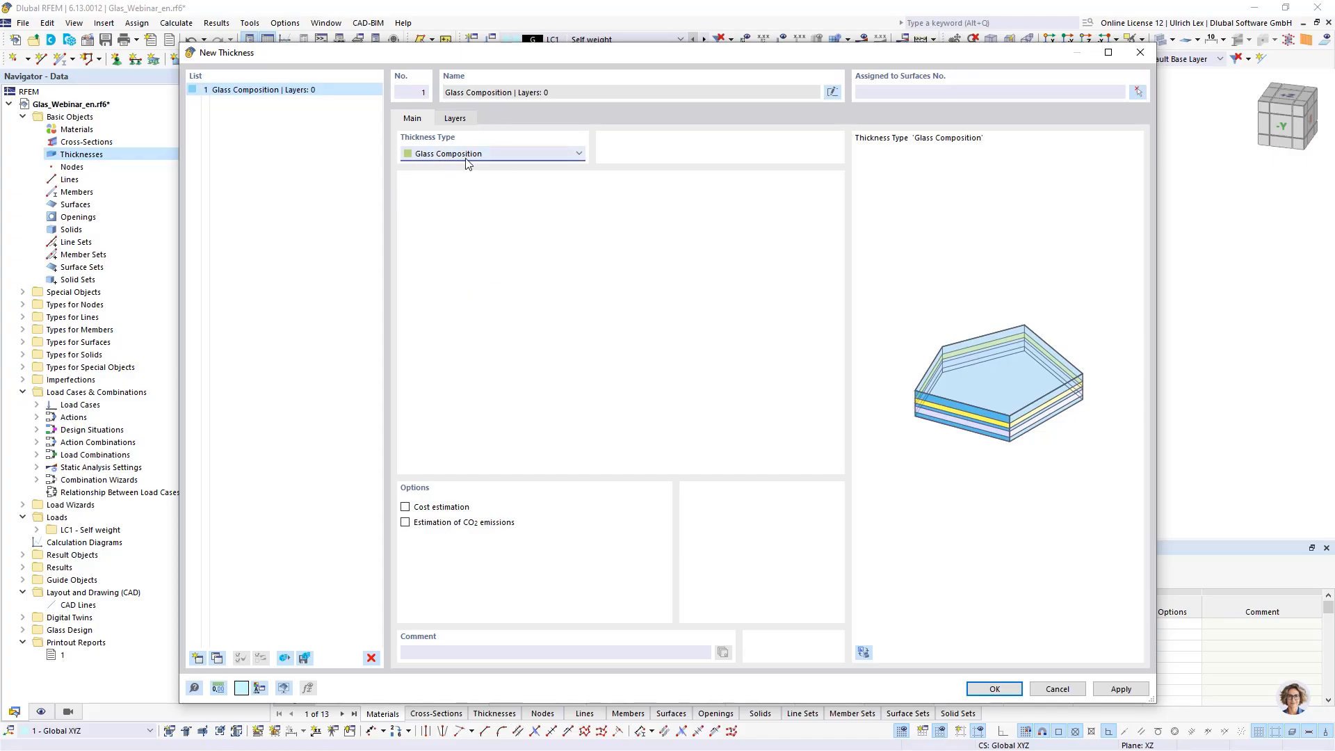
# - Assign a new material to layer 1, choosing Float glass to DIN 18008-1:2020-05 from the material library
pyautogui.click(457, 119)
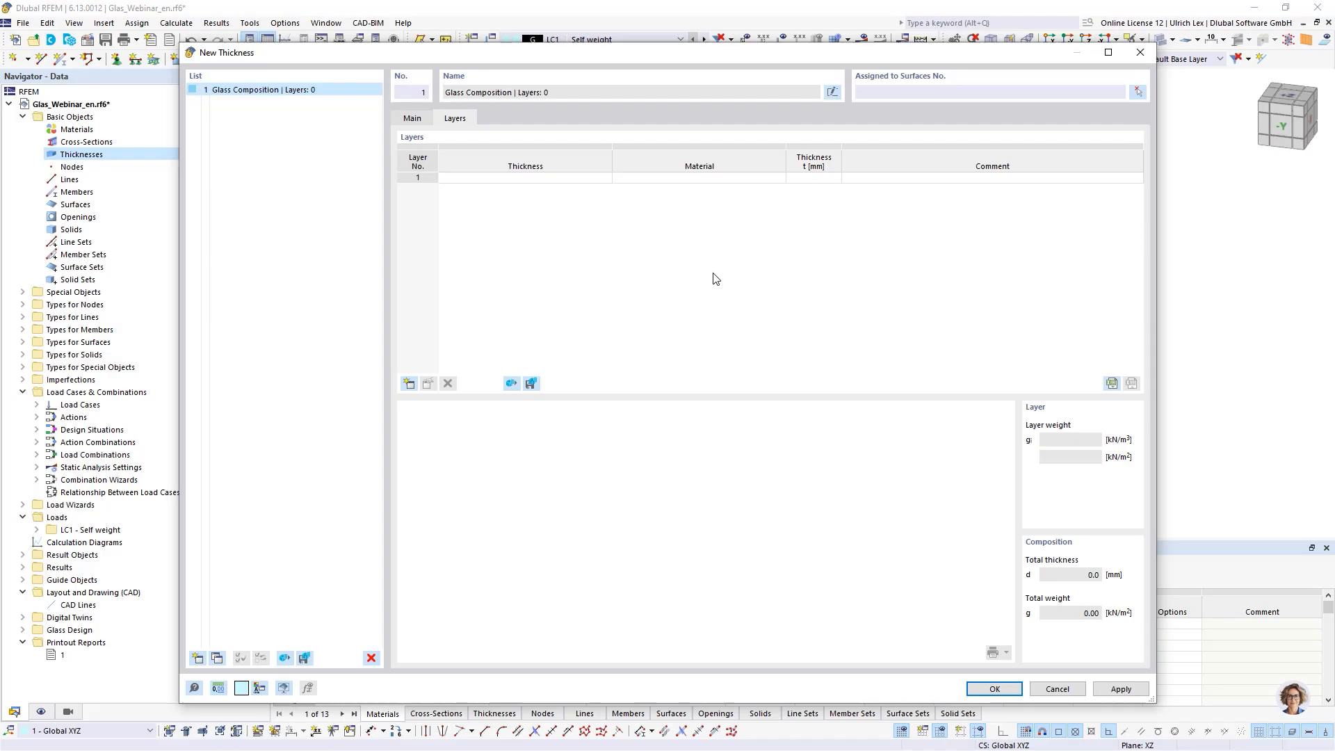
pyautogui.click(760, 179)
pyautogui.click(779, 178)
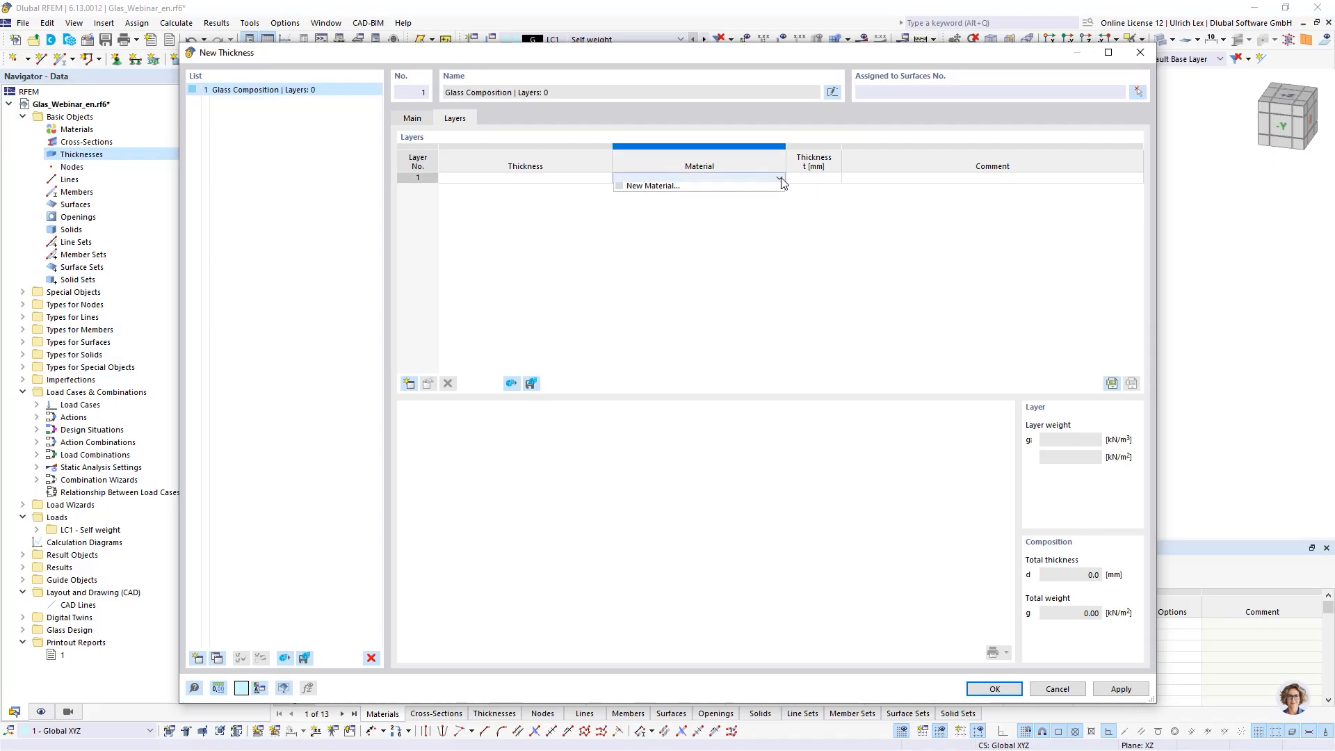
pyautogui.click(647, 189)
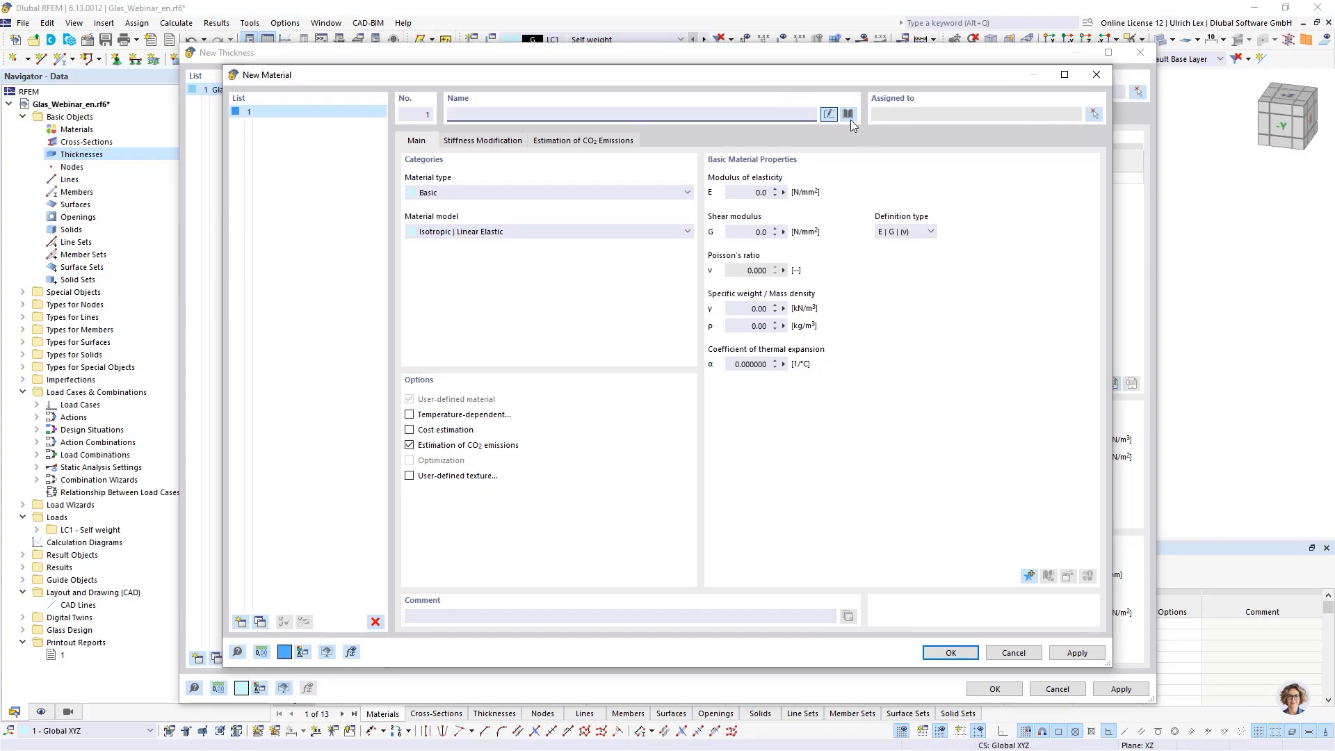
pyautogui.click(848, 115)
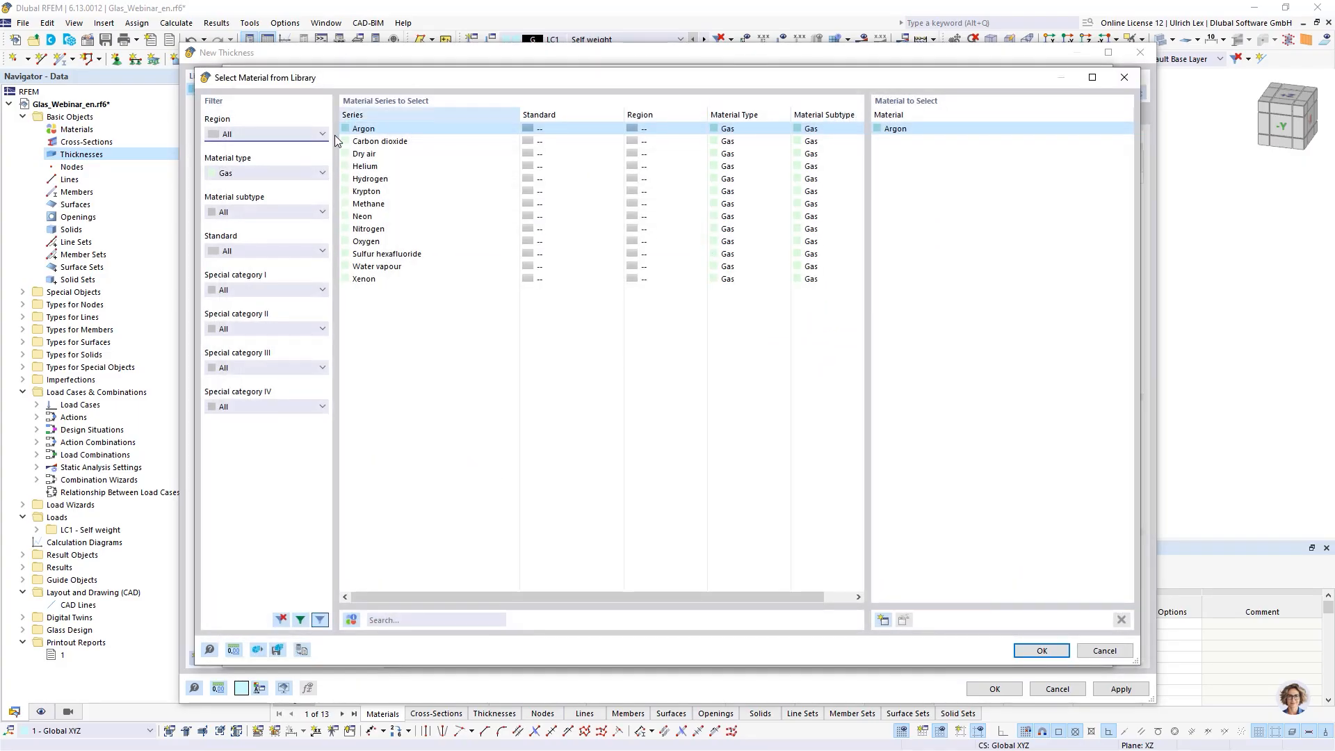
pyautogui.click(299, 174)
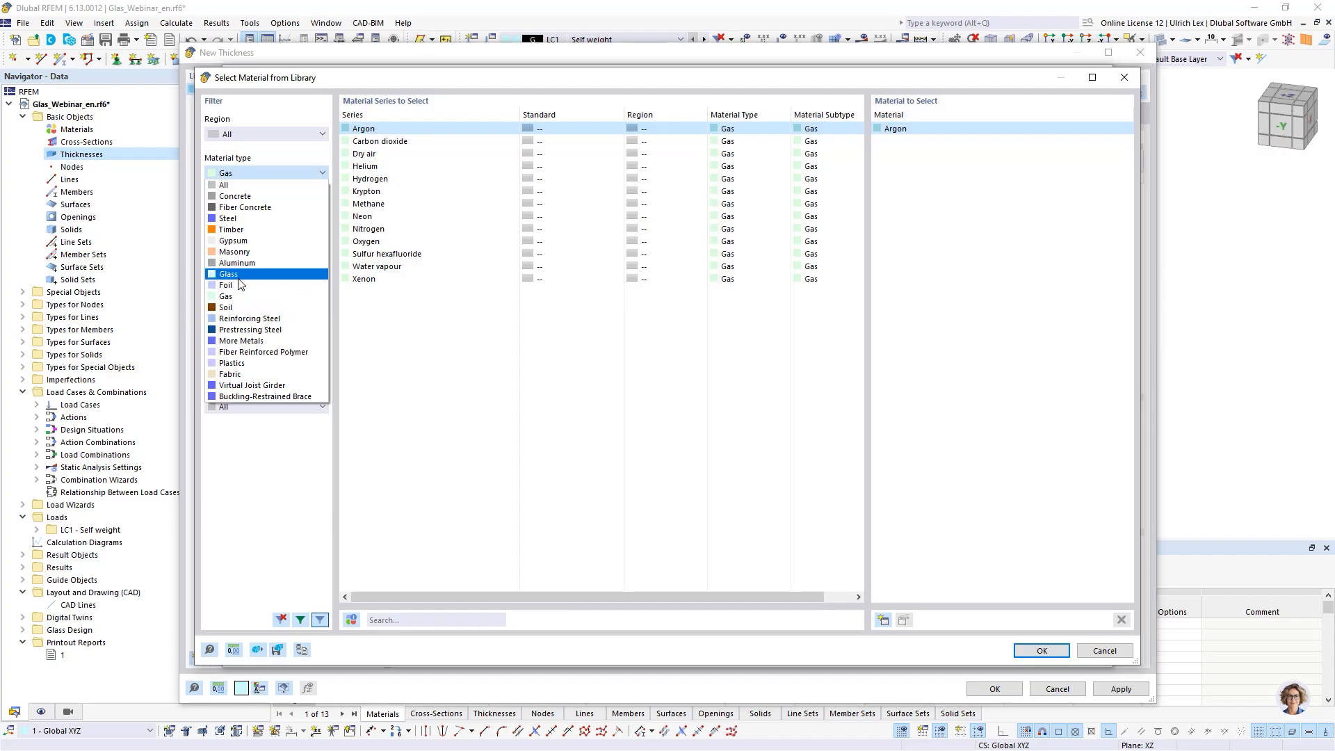
pyautogui.click(261, 277)
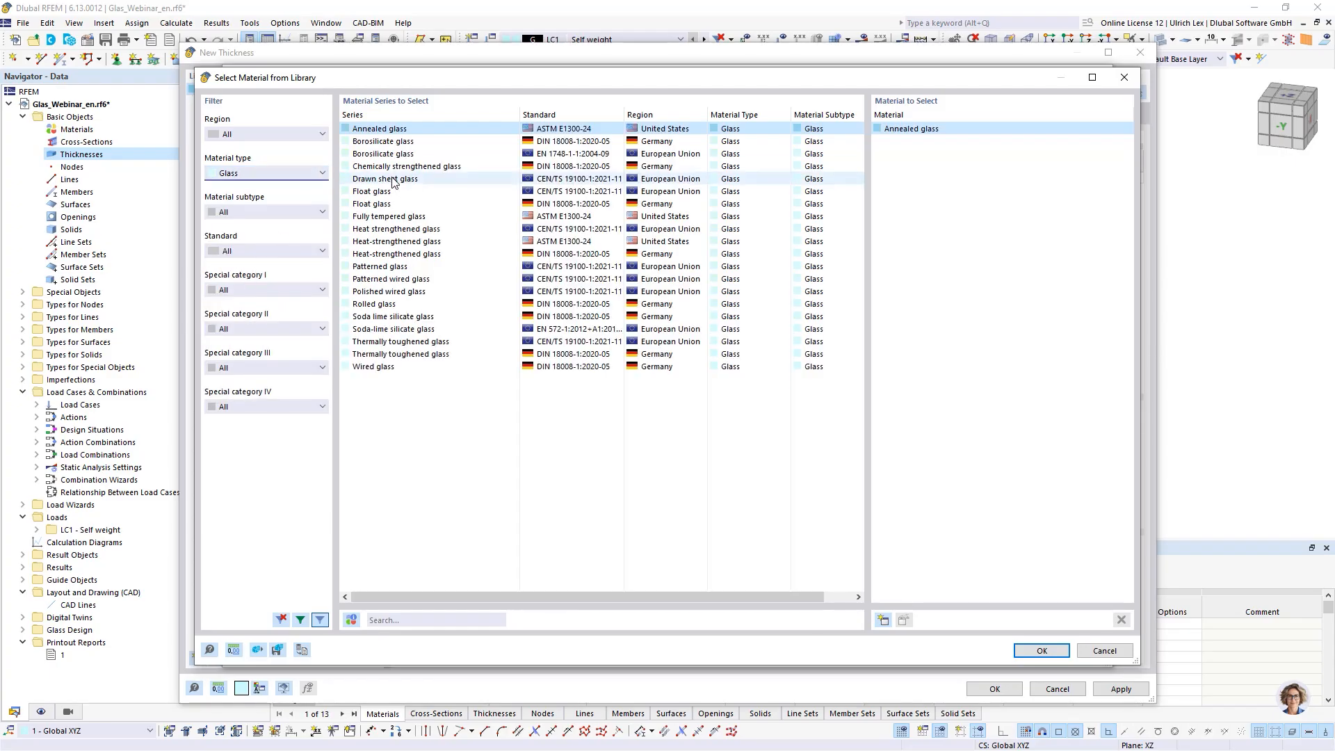
pyautogui.click(421, 203)
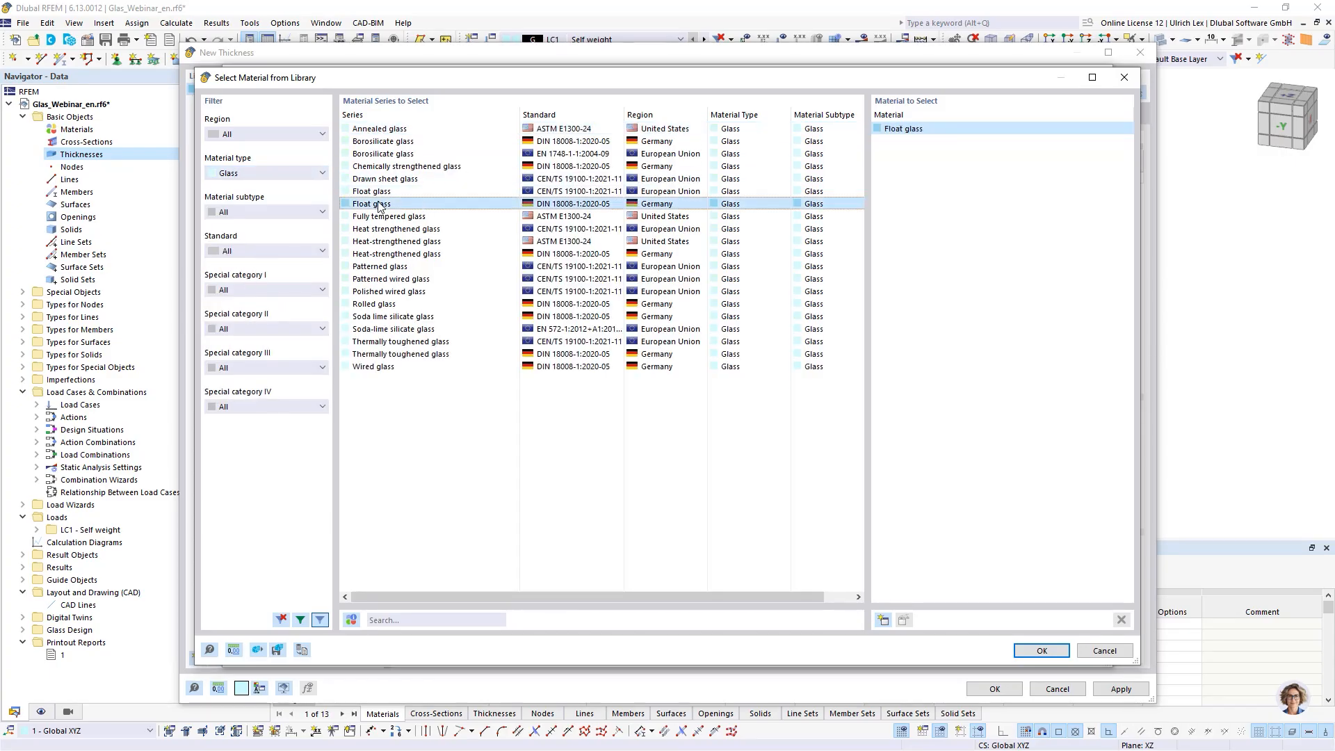
pyautogui.click(1041, 650)
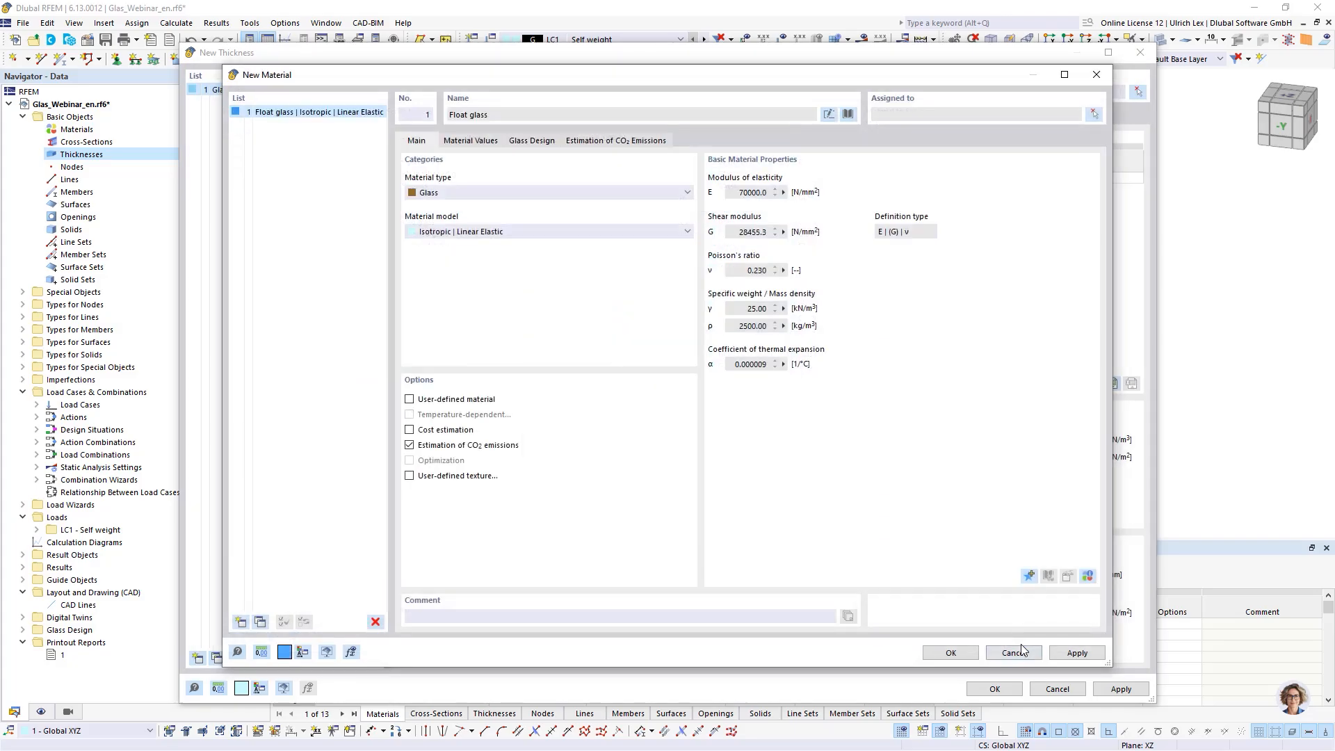
pyautogui.click(967, 656)
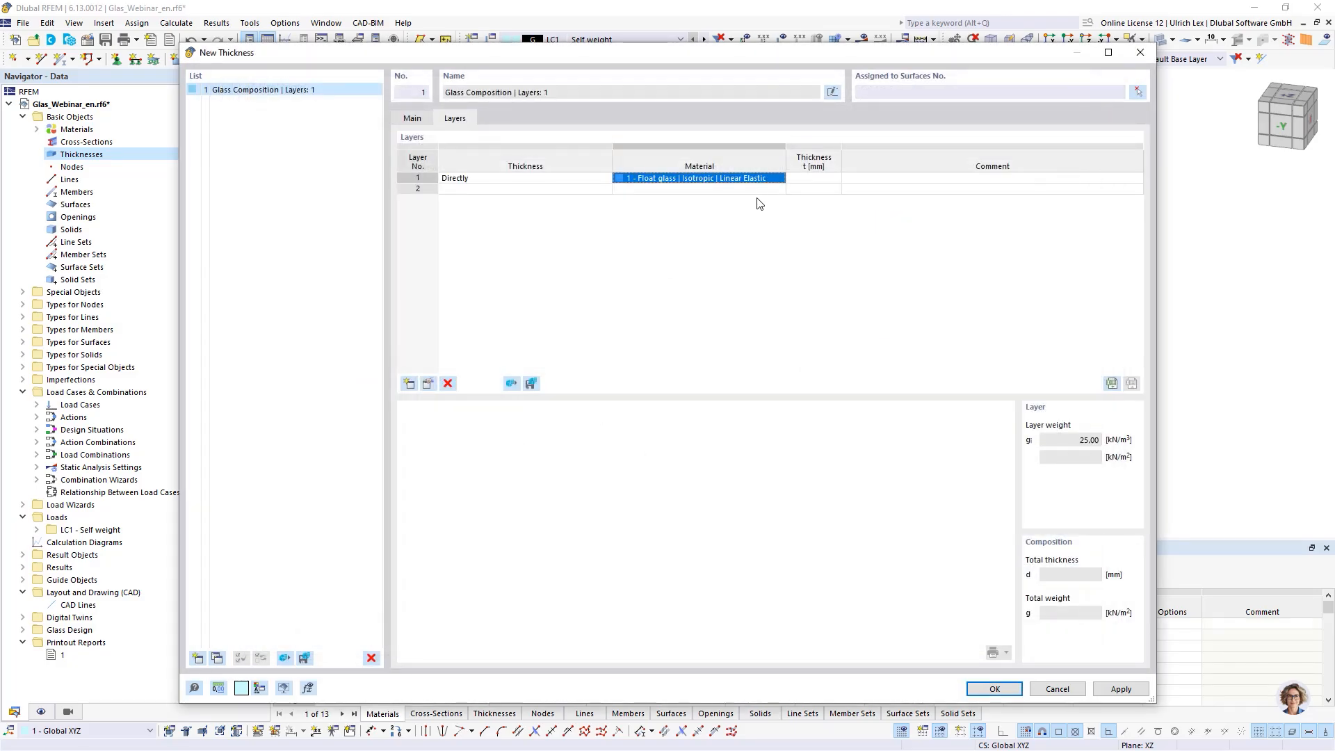
# - Set the first layer's thickness to 4 mm
pyautogui.click(813, 178)
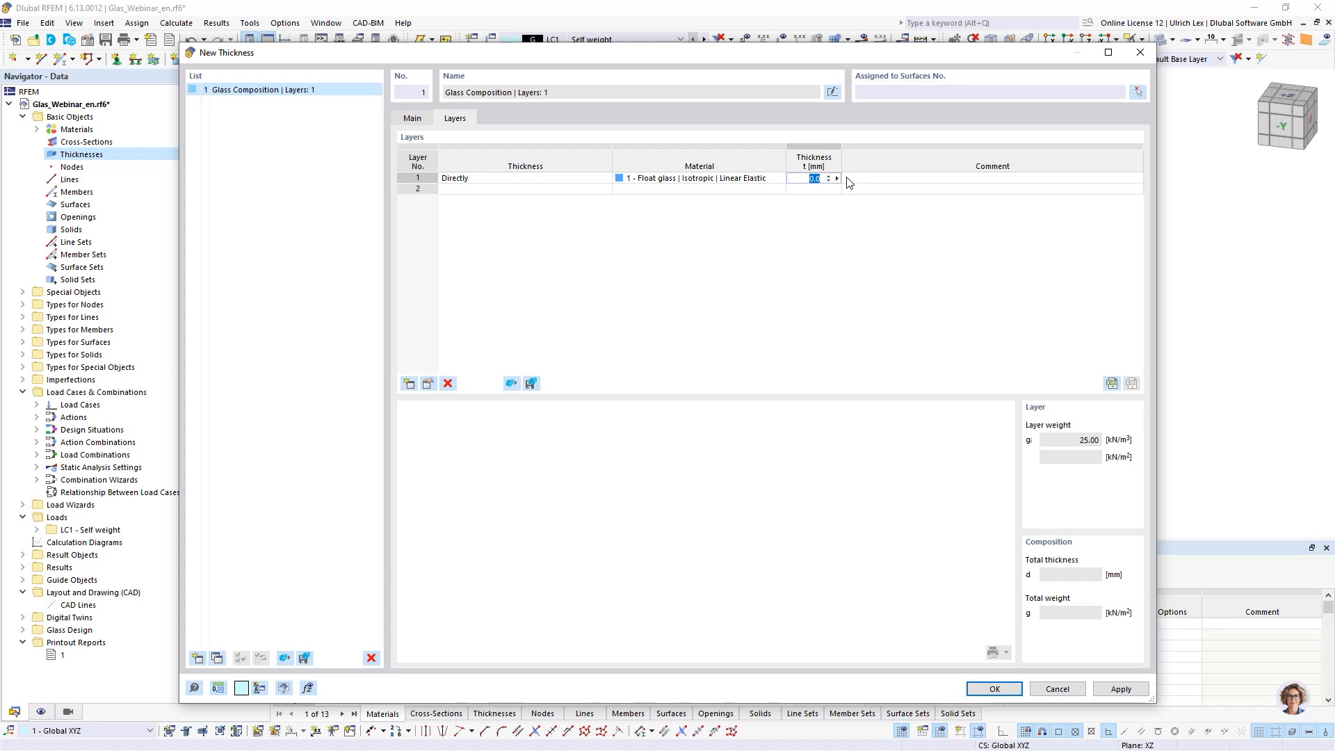
pyautogui.write('4')
pyautogui.press('Return')
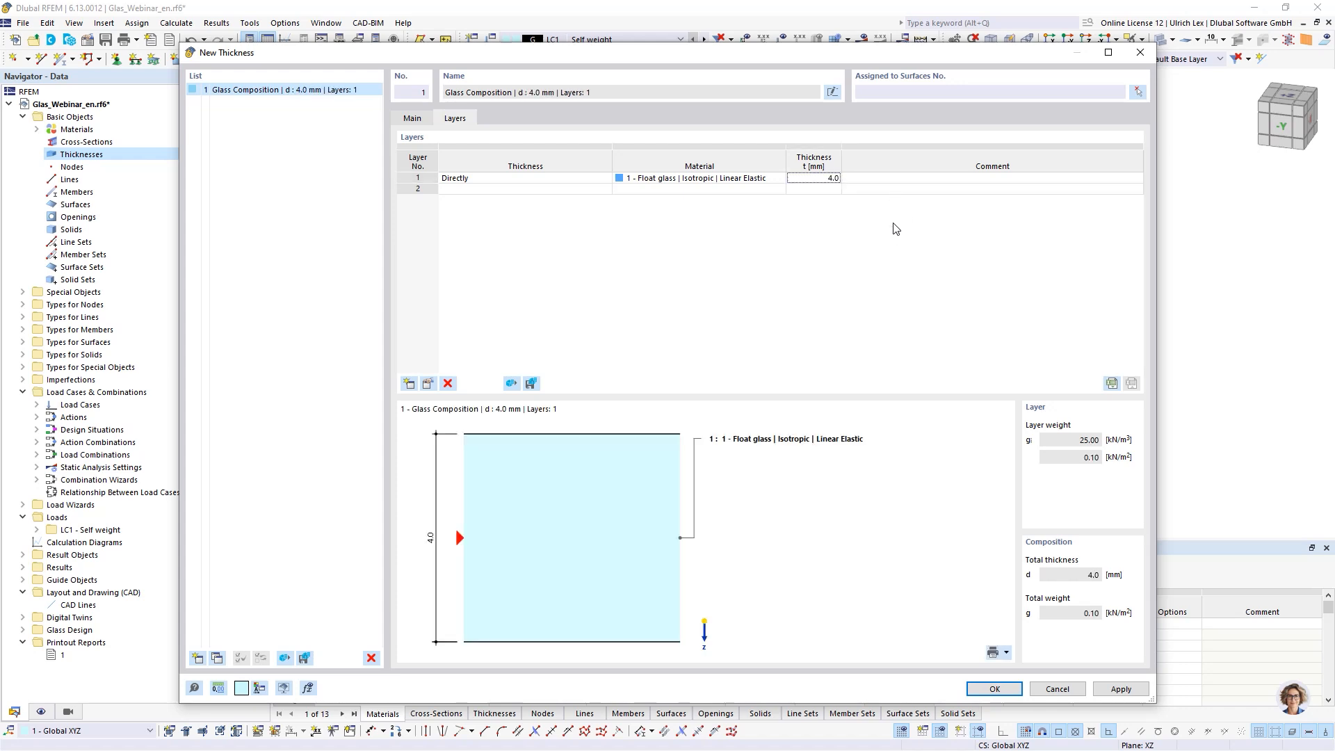
# - Create a new material for layer 2 from the library, filtering by Foil and choosing PVB 22 °C loading until 10 sec
pyautogui.click(769, 194)
pyautogui.click(779, 189)
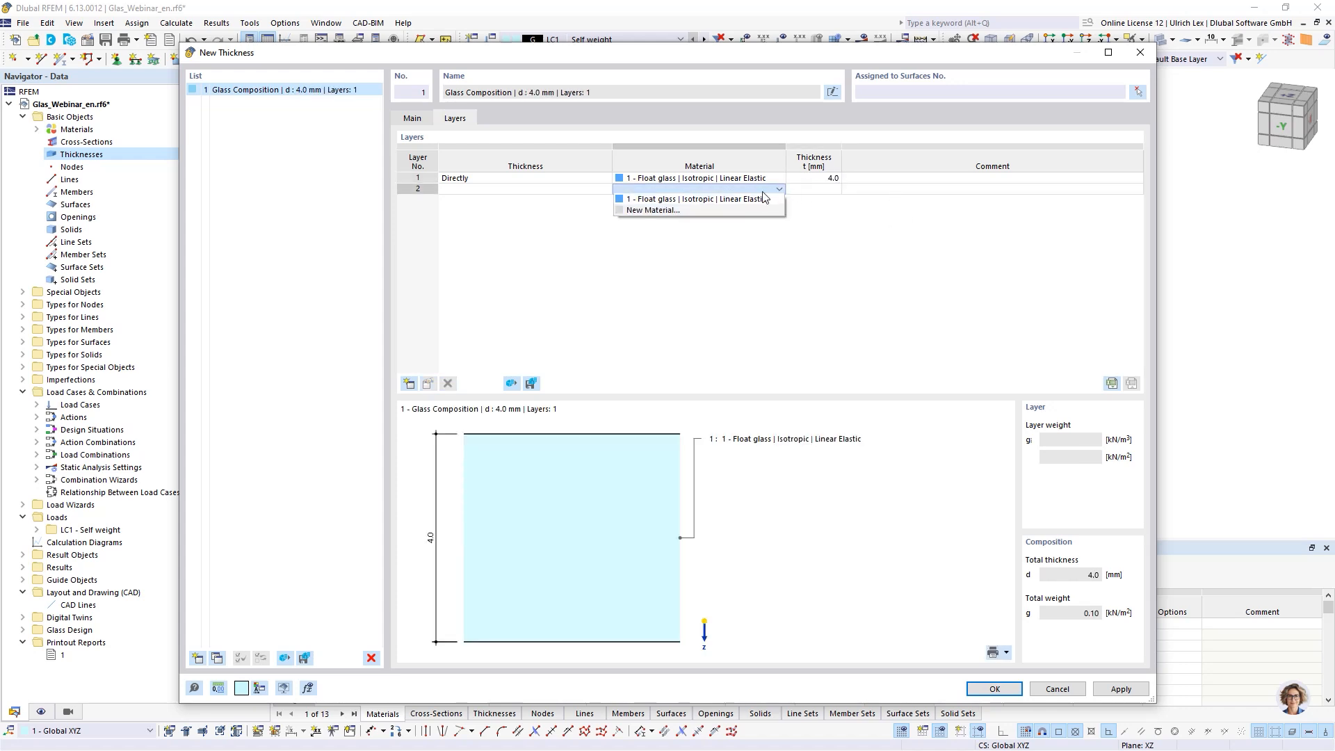
pyautogui.click(668, 213)
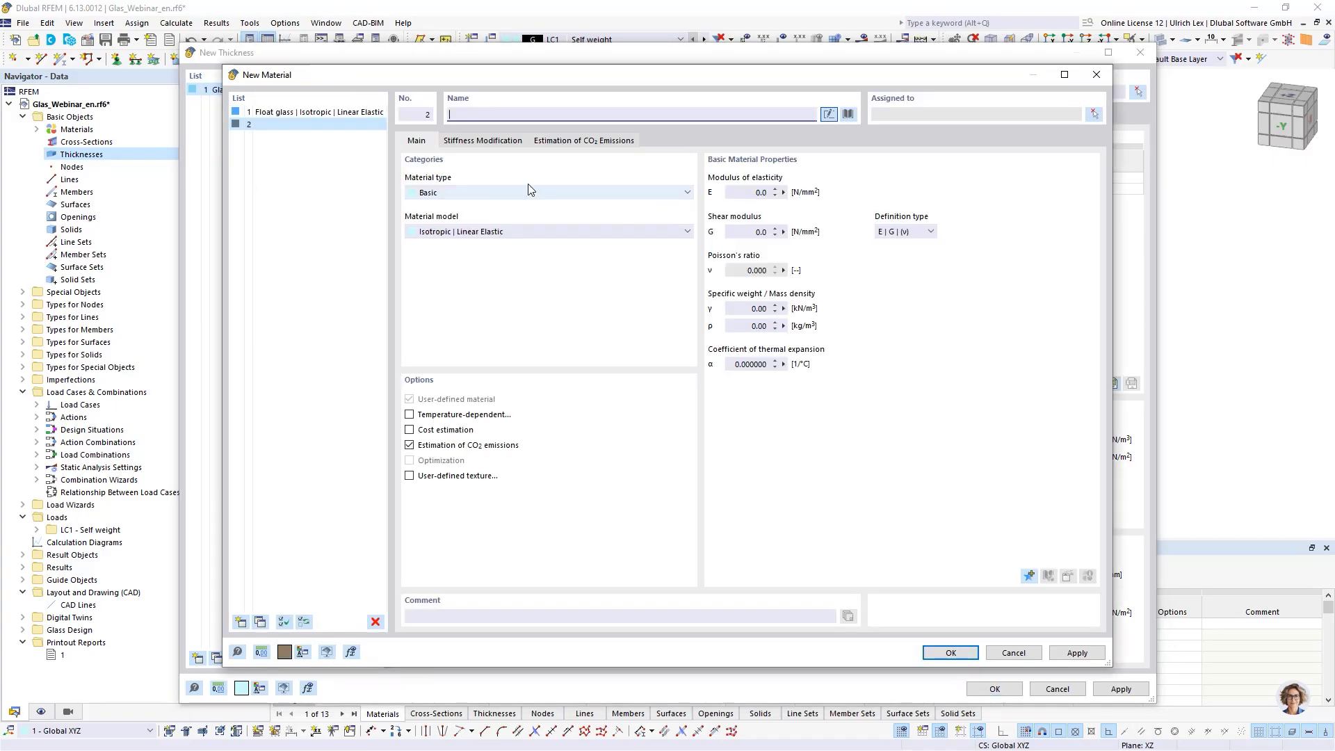
pyautogui.click(848, 115)
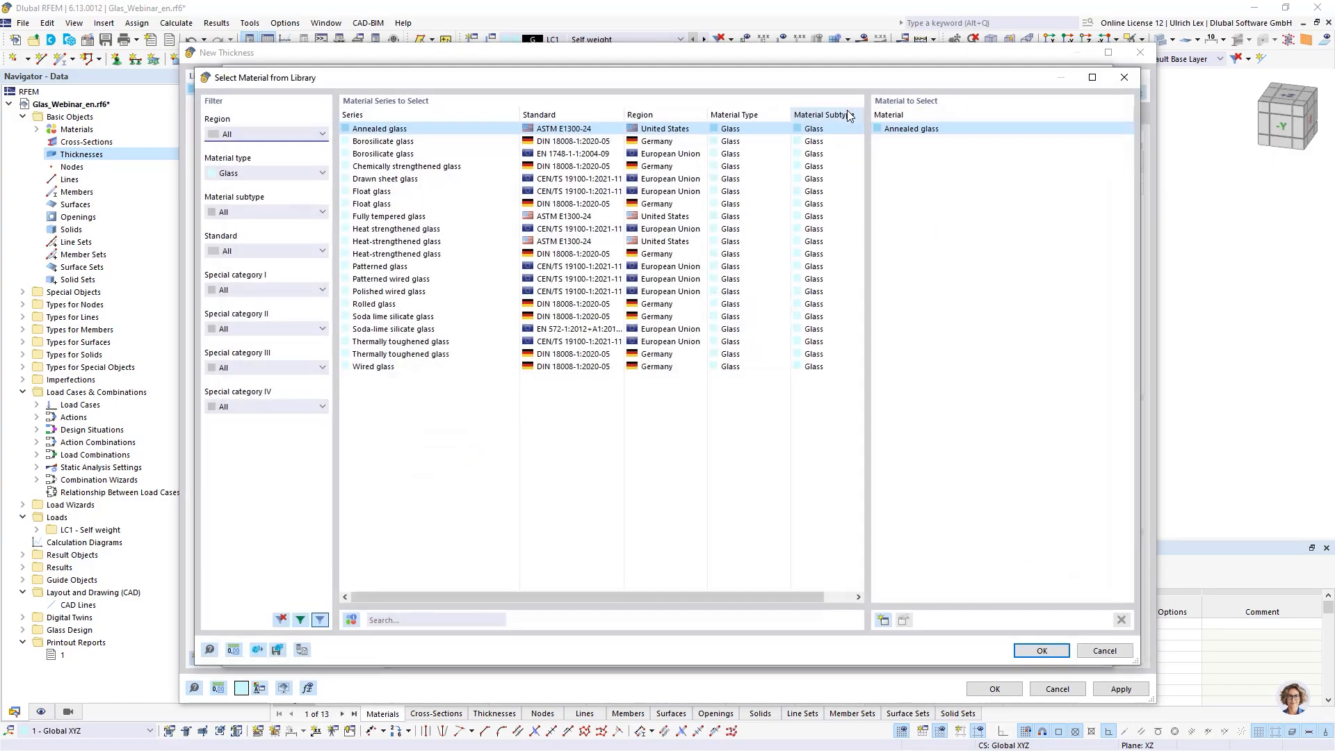
pyautogui.click(272, 174)
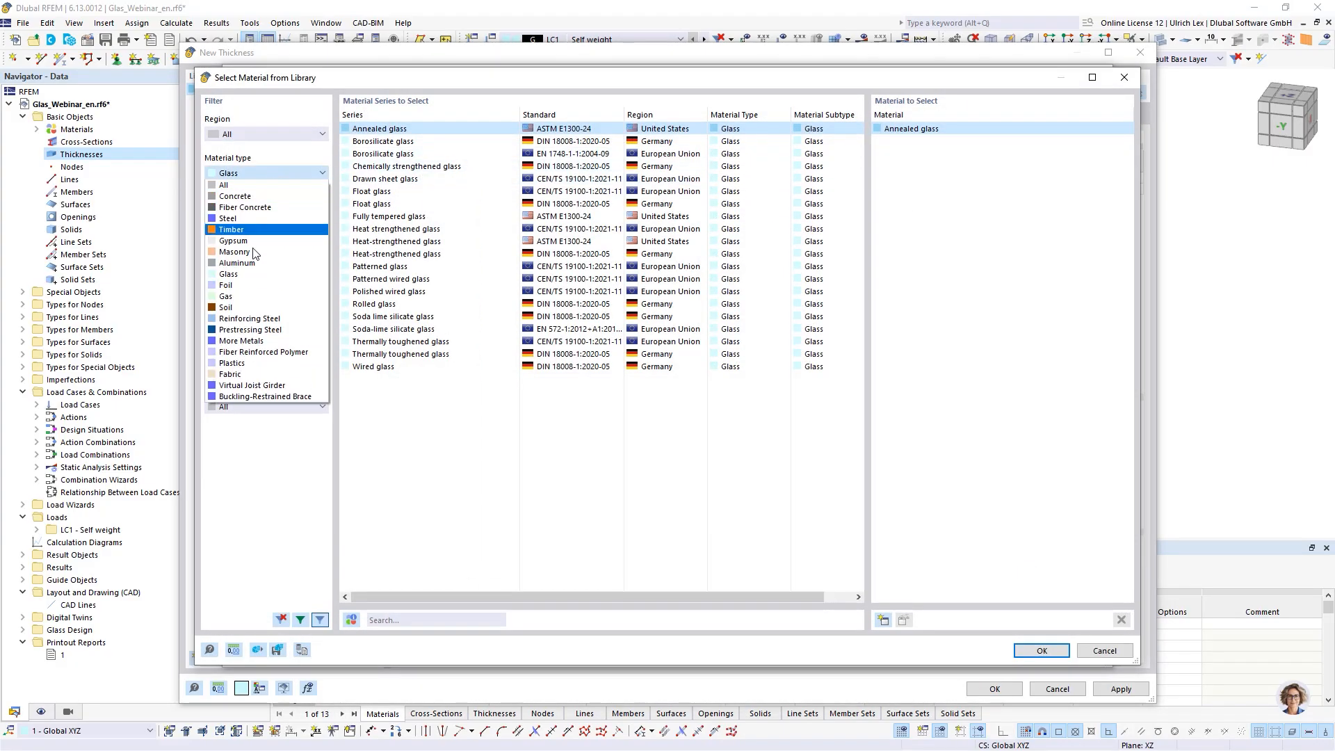
pyautogui.click(264, 287)
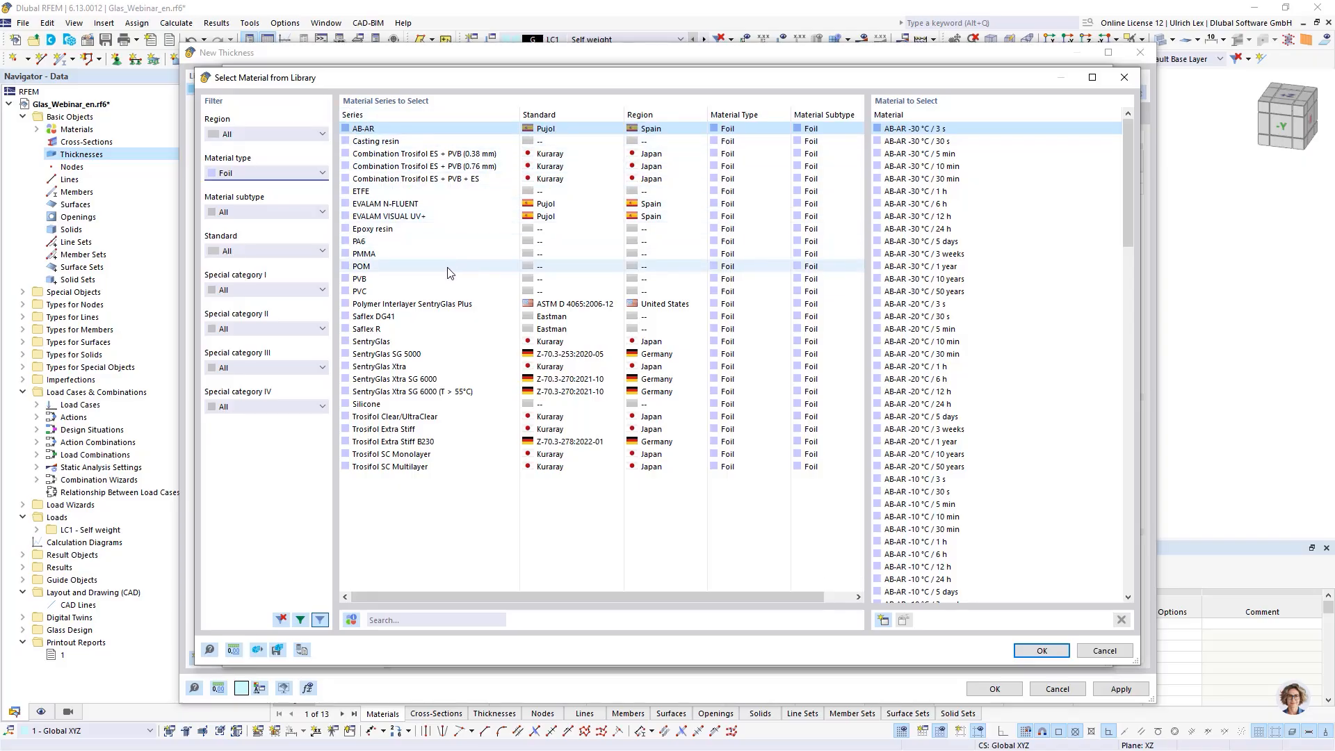
pyautogui.click(404, 279)
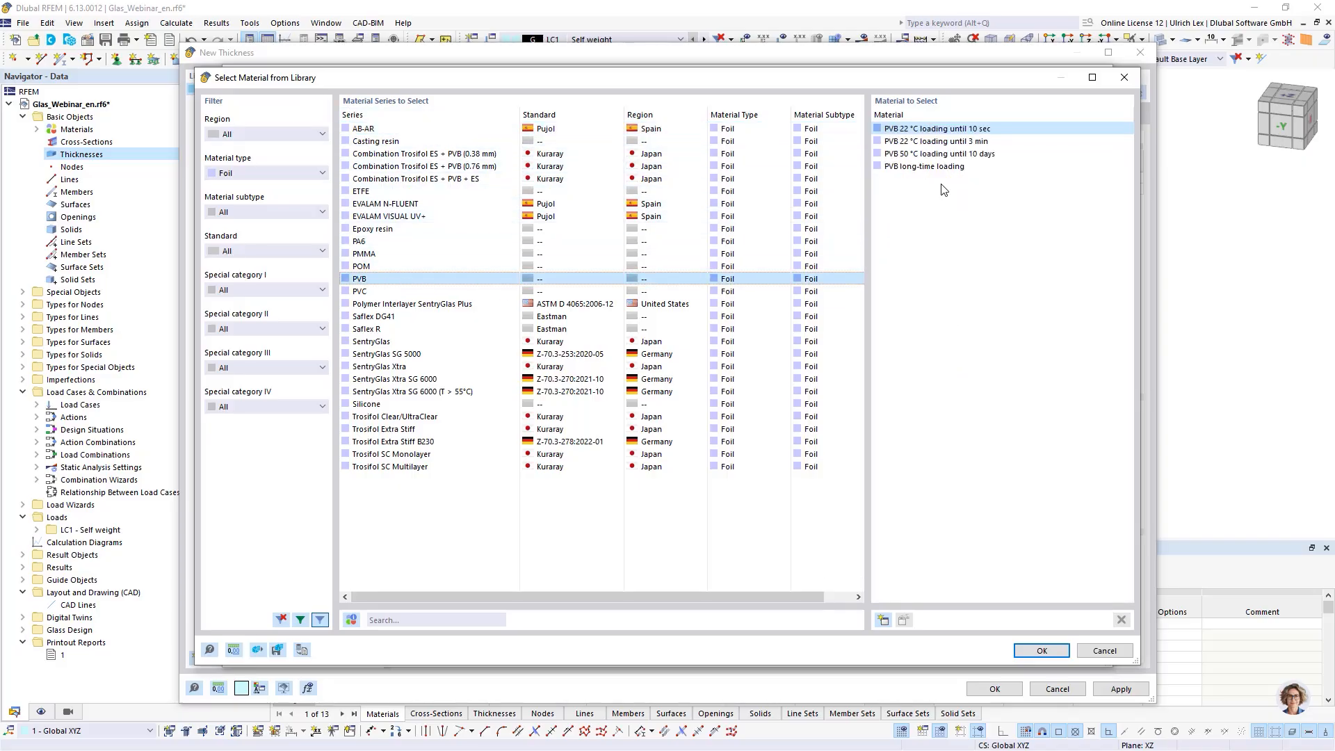
pyautogui.click(1042, 650)
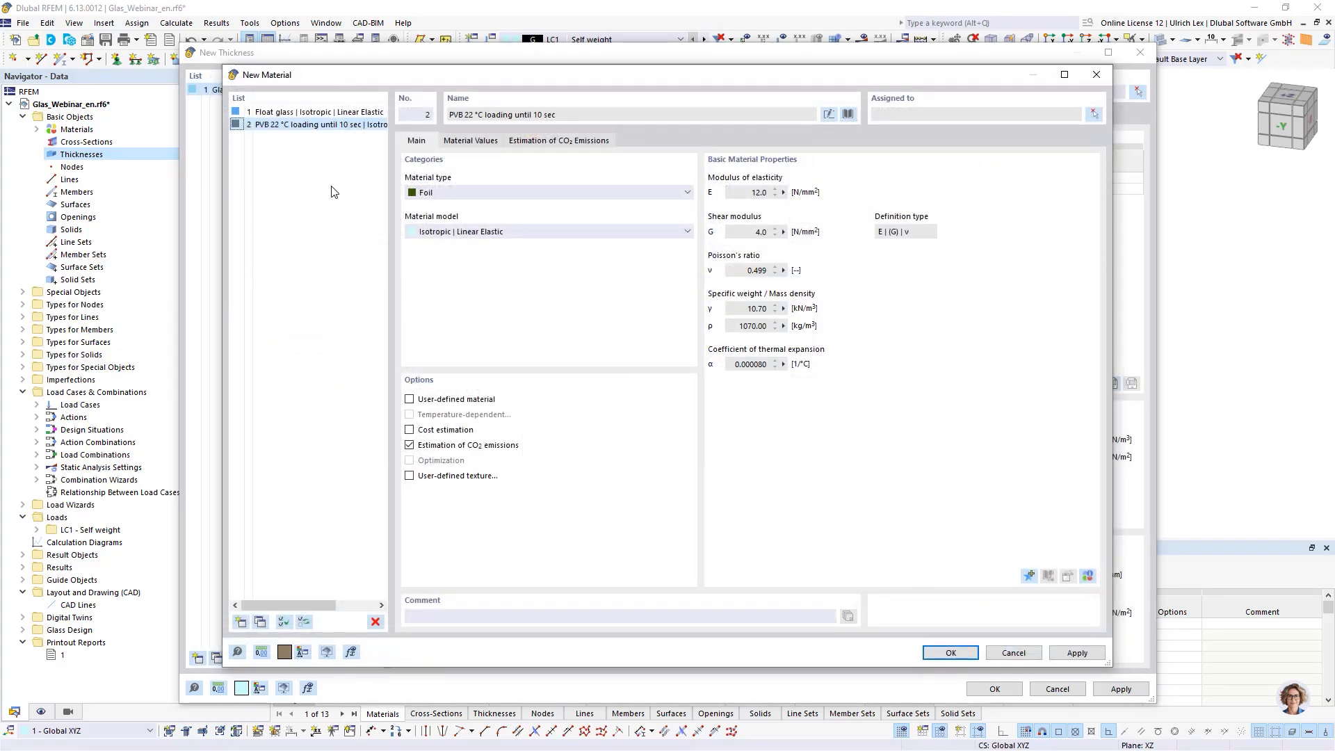
# - Add Dry air from the Gas library materials, then reselect the PVB material and confirm it for layer 2
pyautogui.click(242, 623)
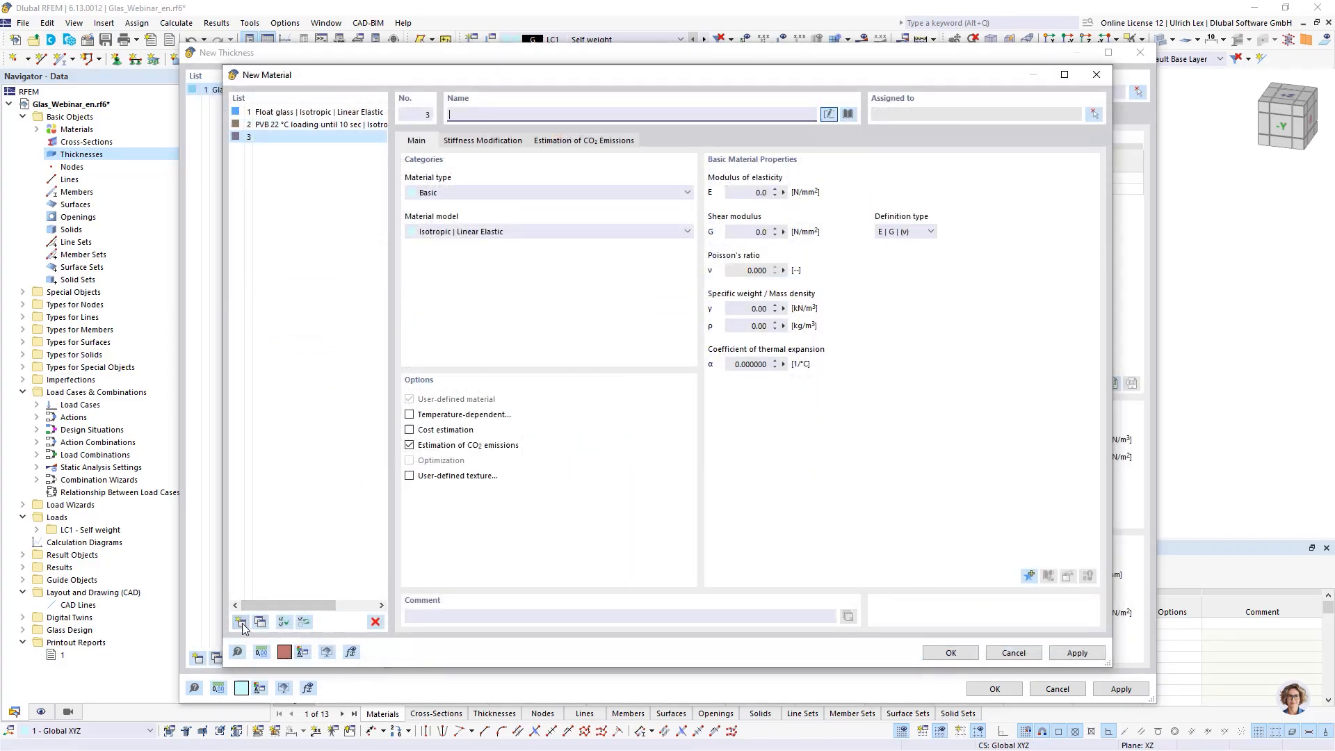
pyautogui.click(844, 114)
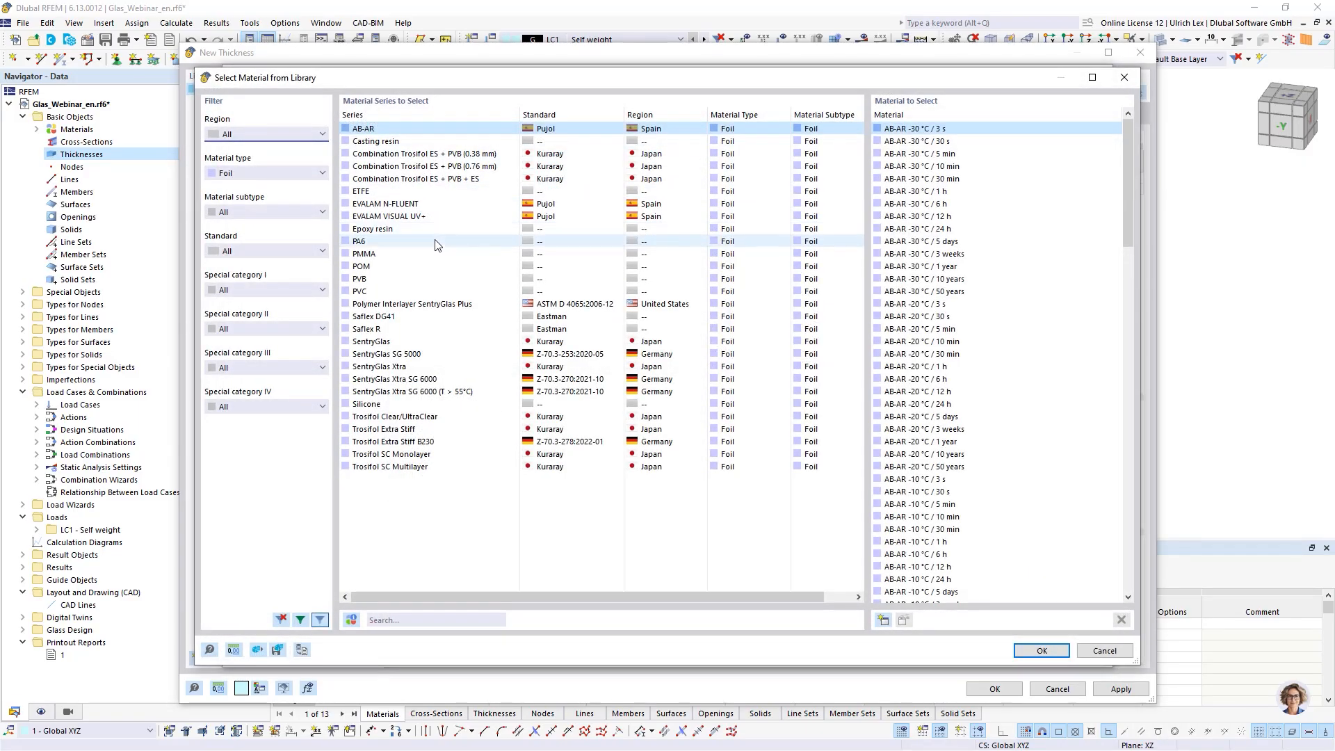
pyautogui.click(298, 174)
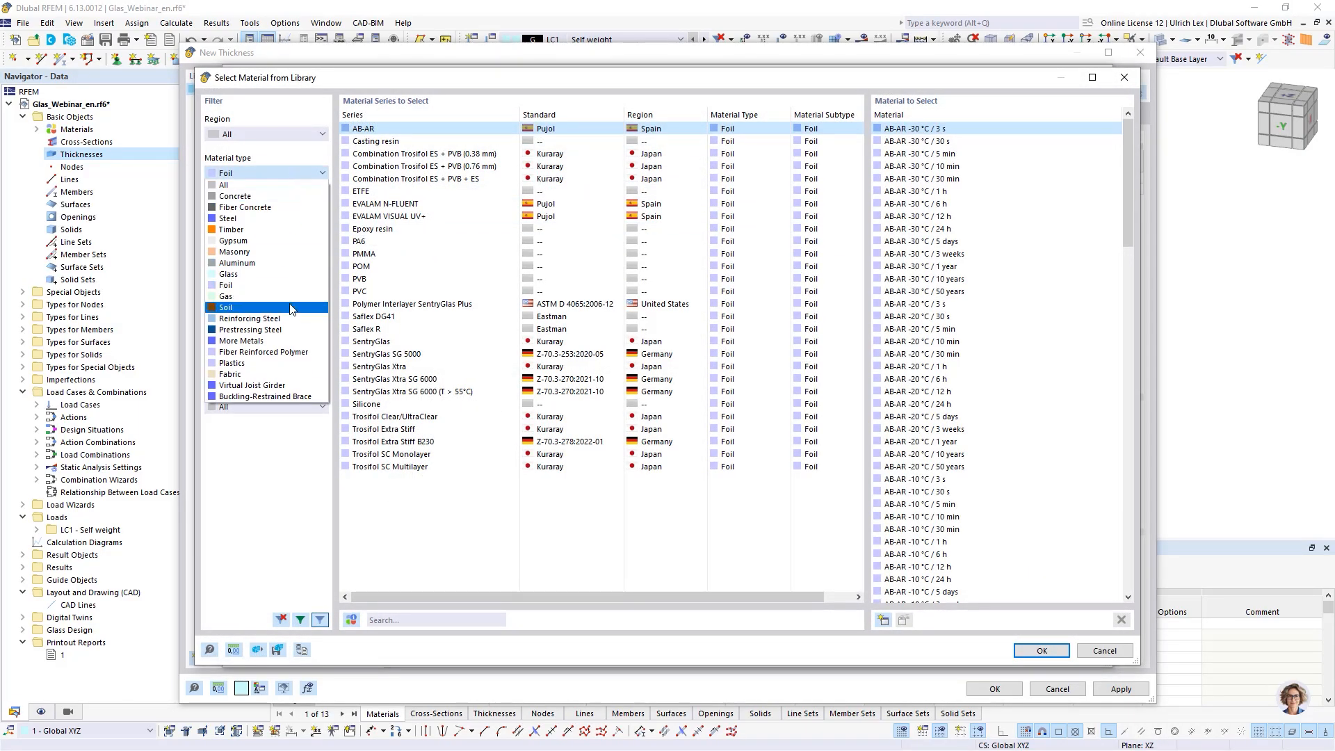
pyautogui.click(243, 303)
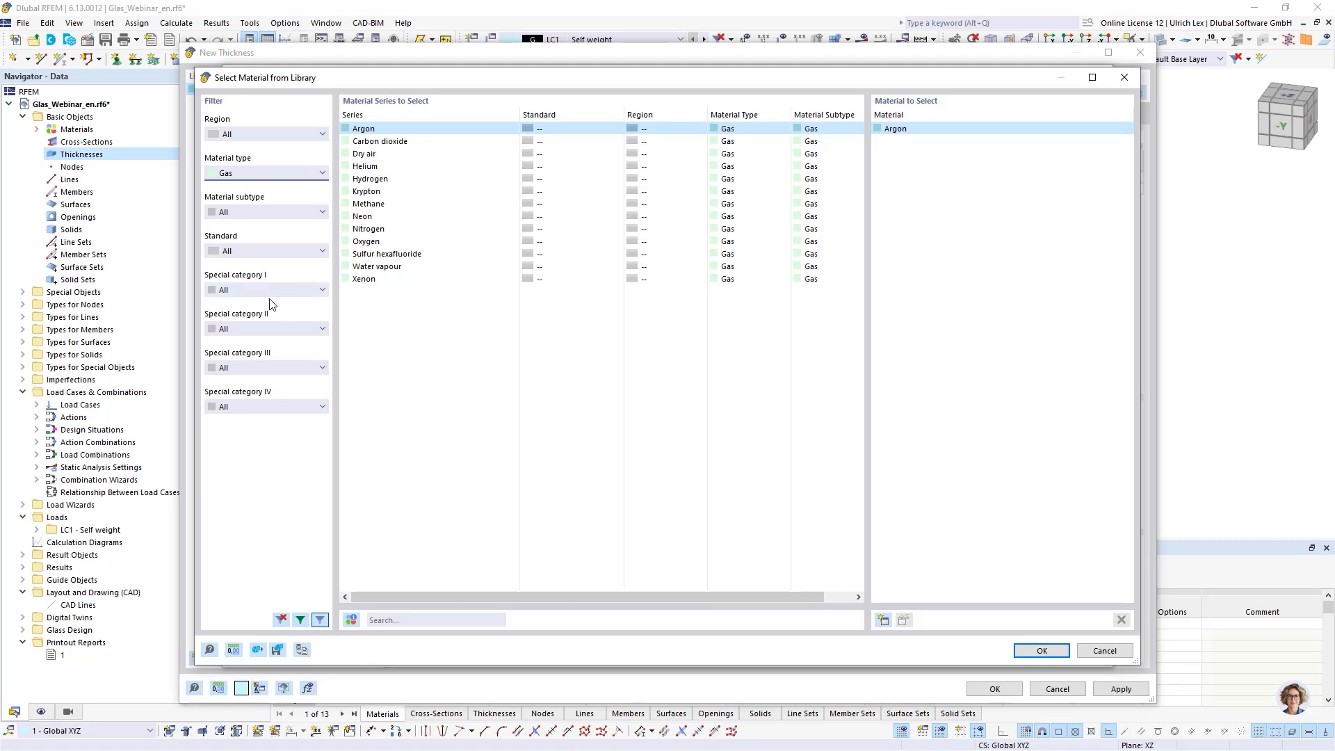
pyautogui.click(406, 154)
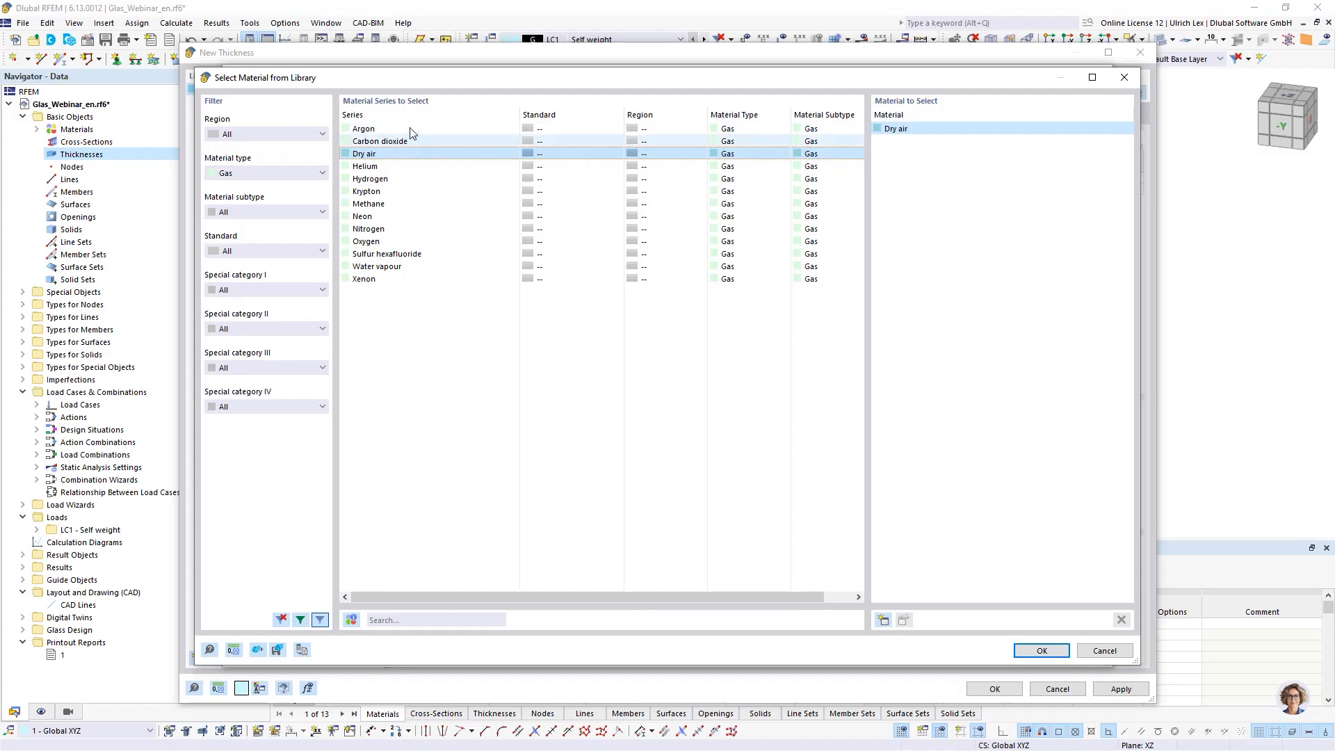
pyautogui.click(446, 129)
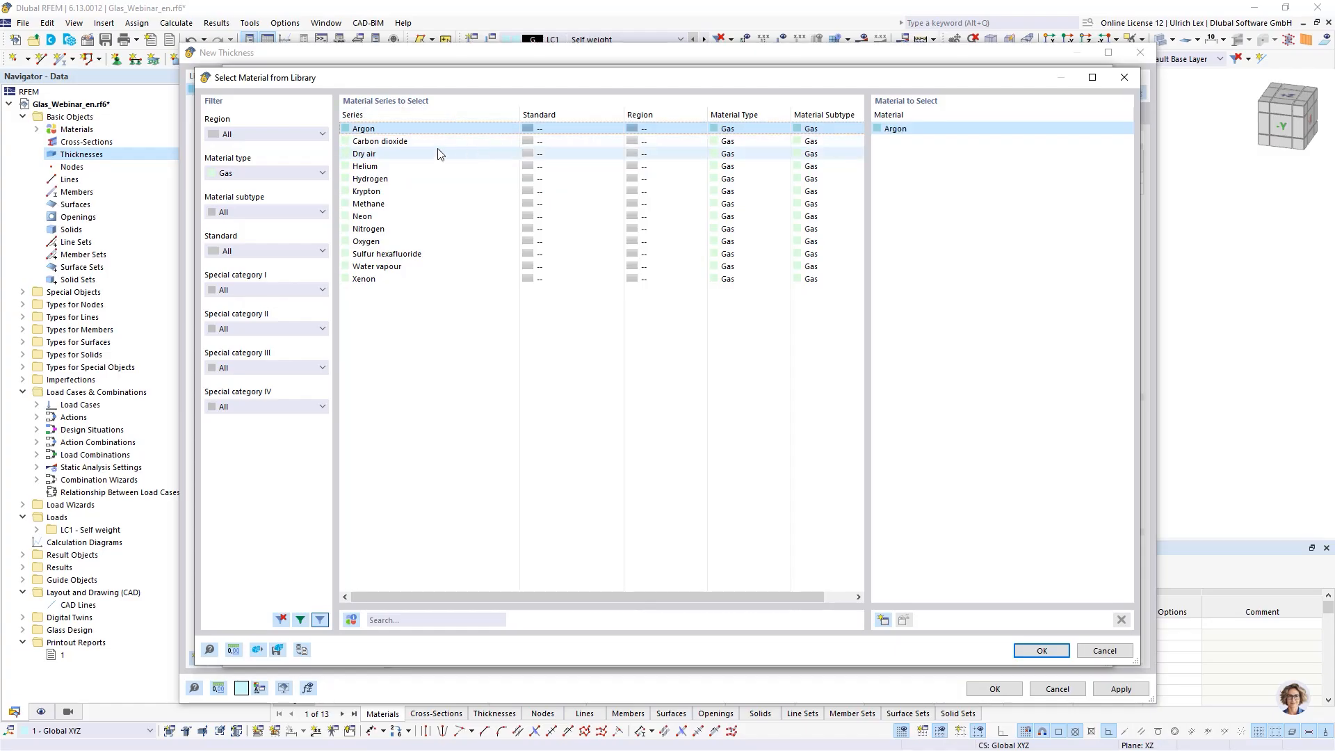
pyautogui.click(439, 153)
pyautogui.click(1041, 648)
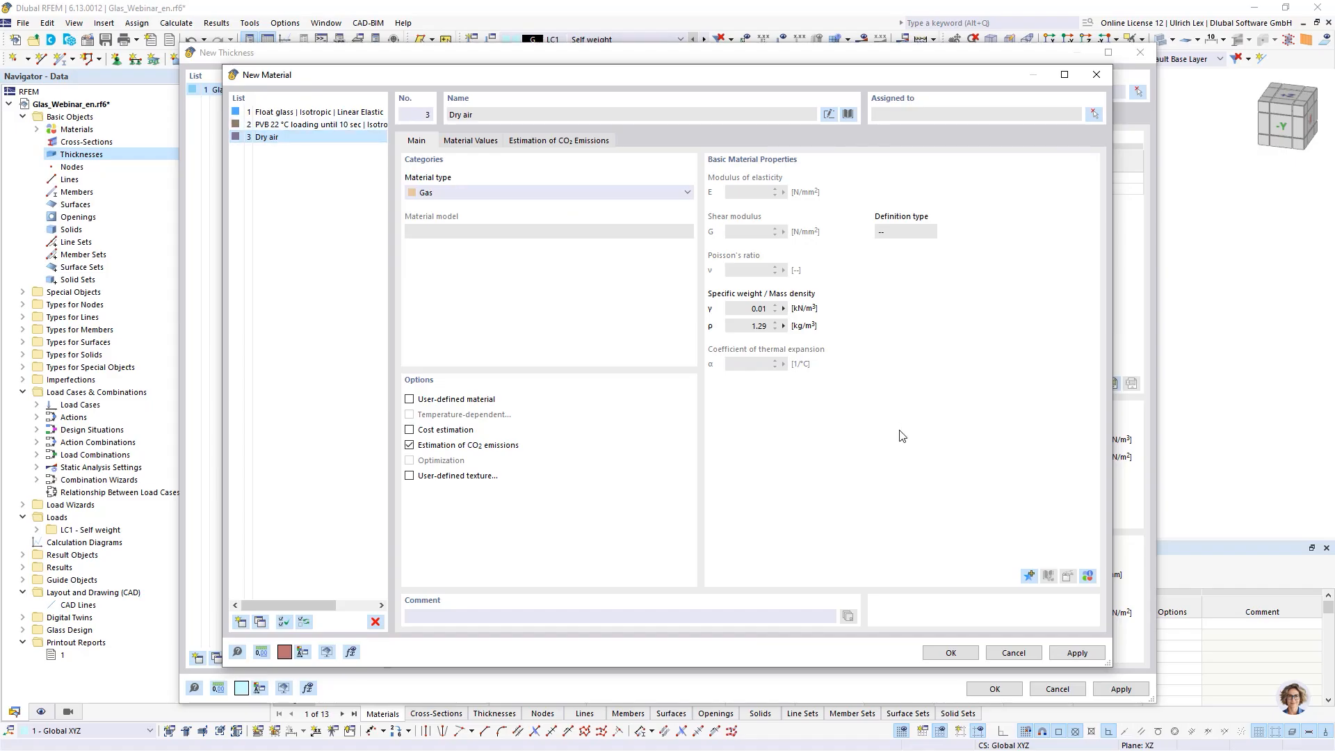
pyautogui.click(322, 126)
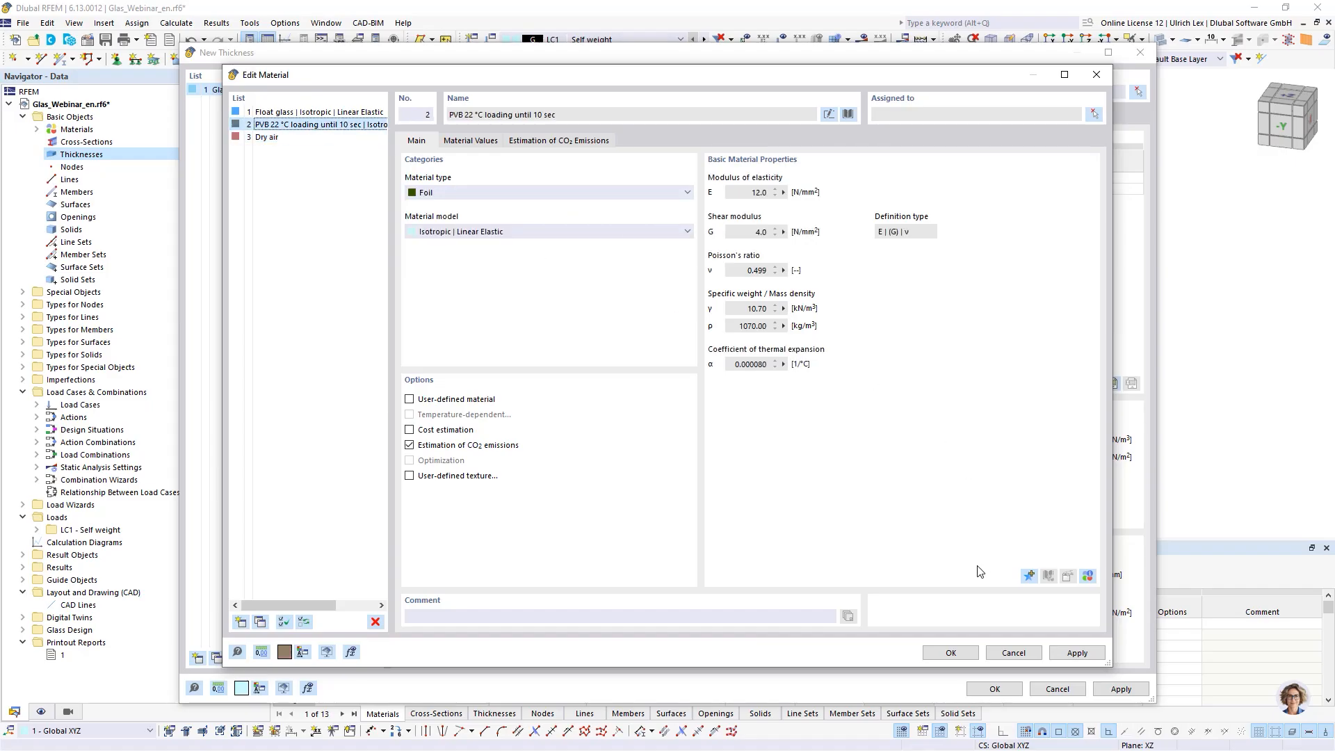
pyautogui.click(951, 652)
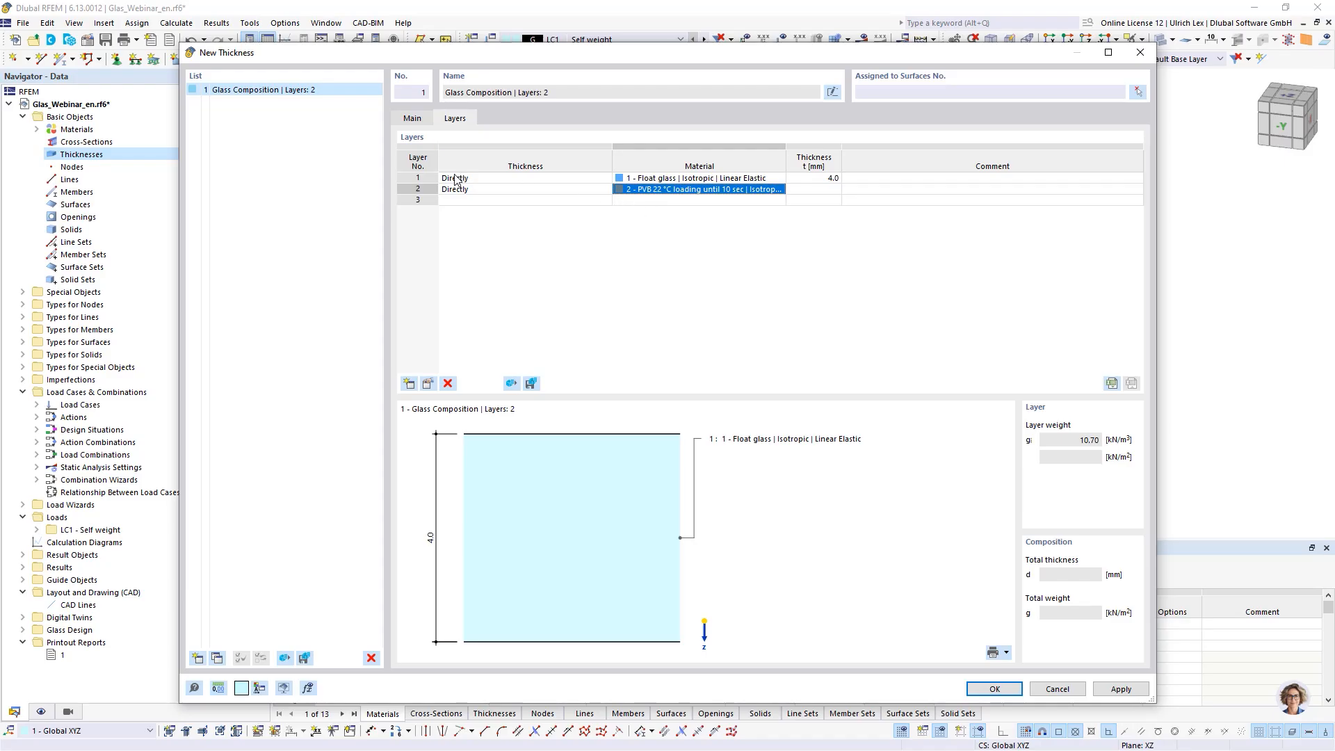
# - Assign Float glass to layer 3 and set layer 2's thickness to 1,52 mm
pyautogui.click(681, 201)
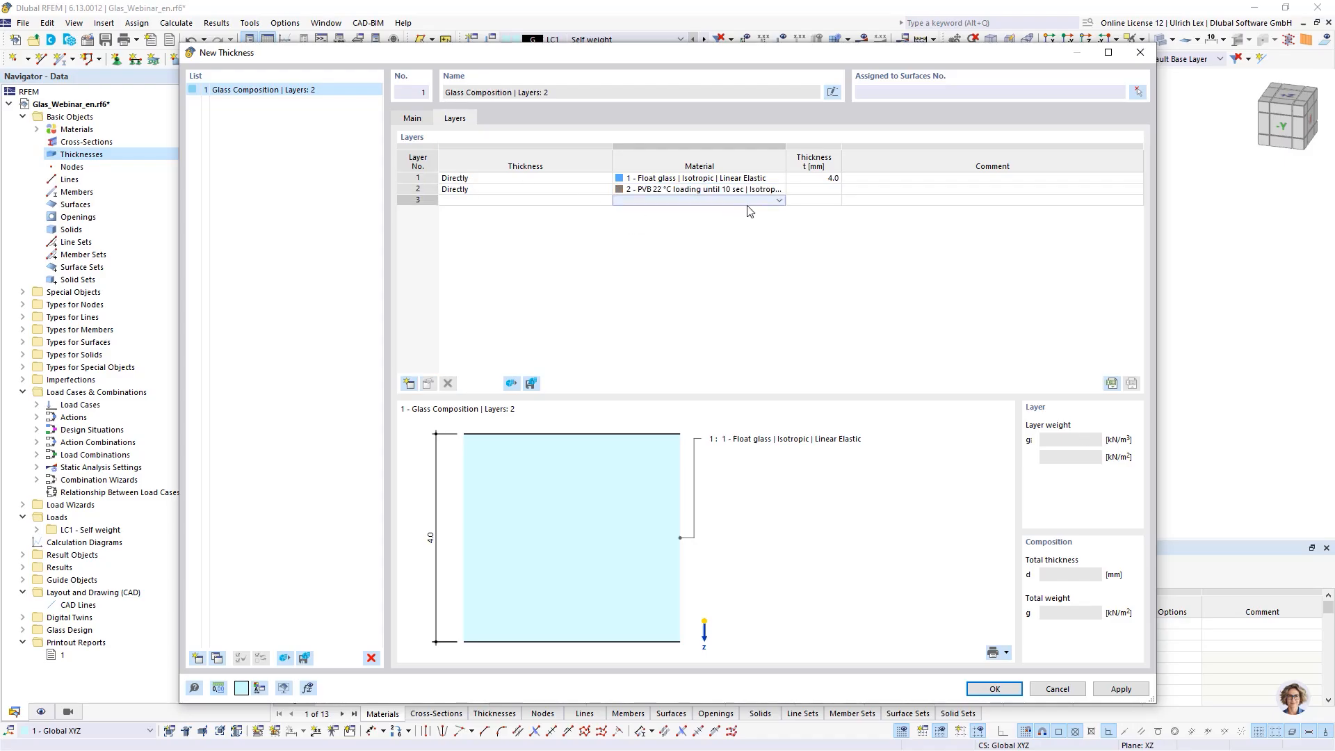
pyautogui.click(779, 201)
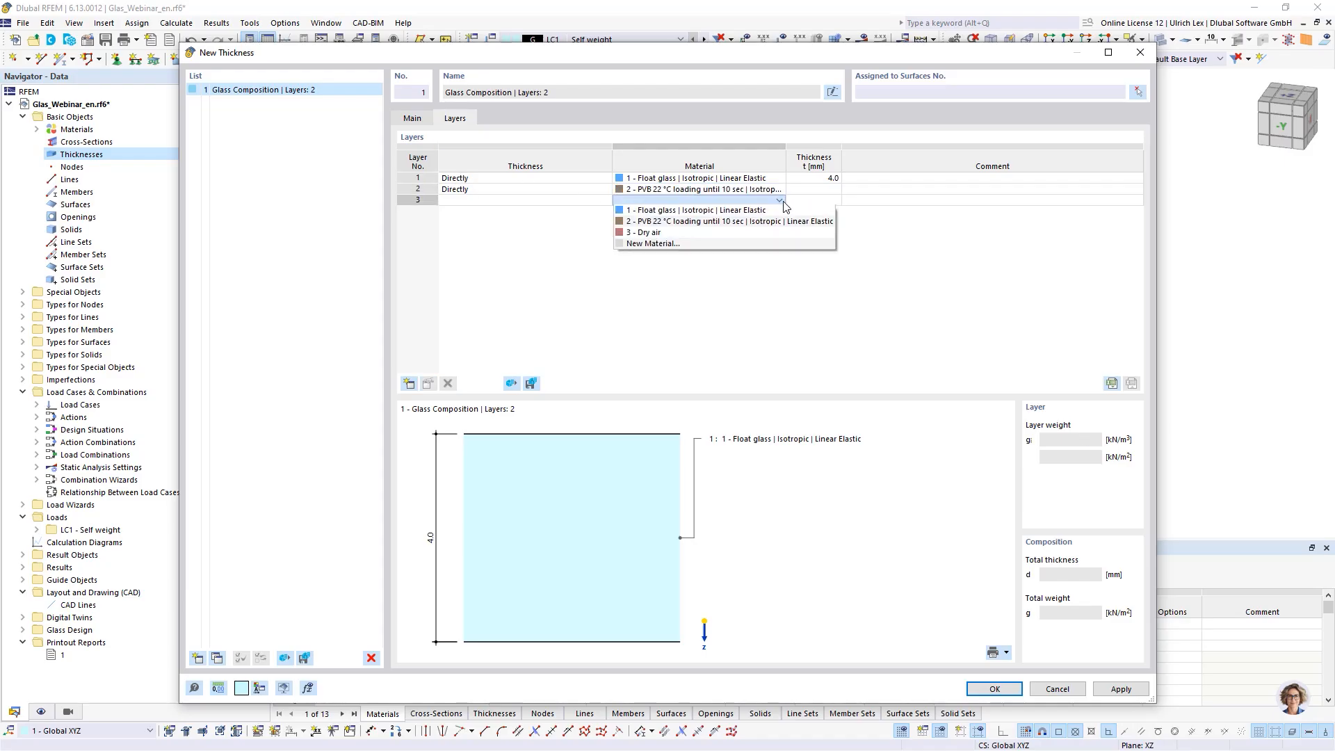
pyautogui.click(760, 213)
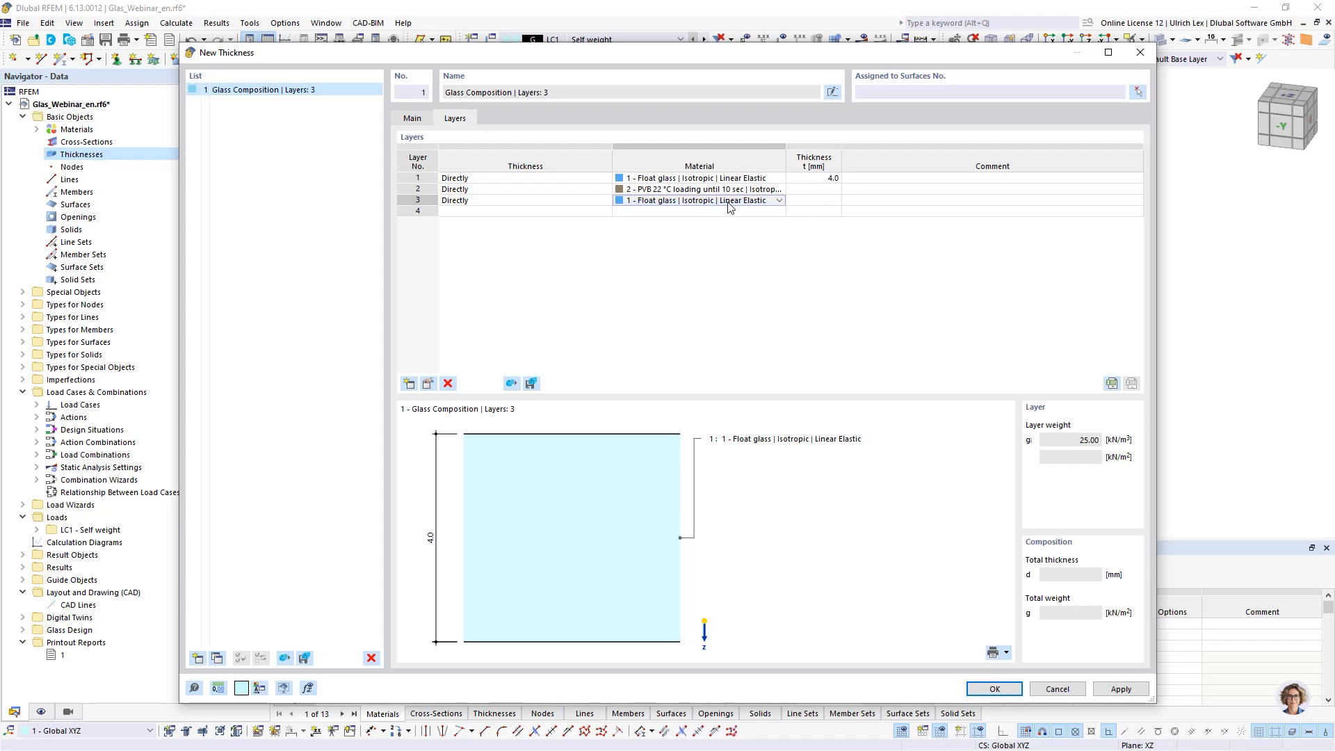
pyautogui.click(827, 191)
pyautogui.write('1,52')
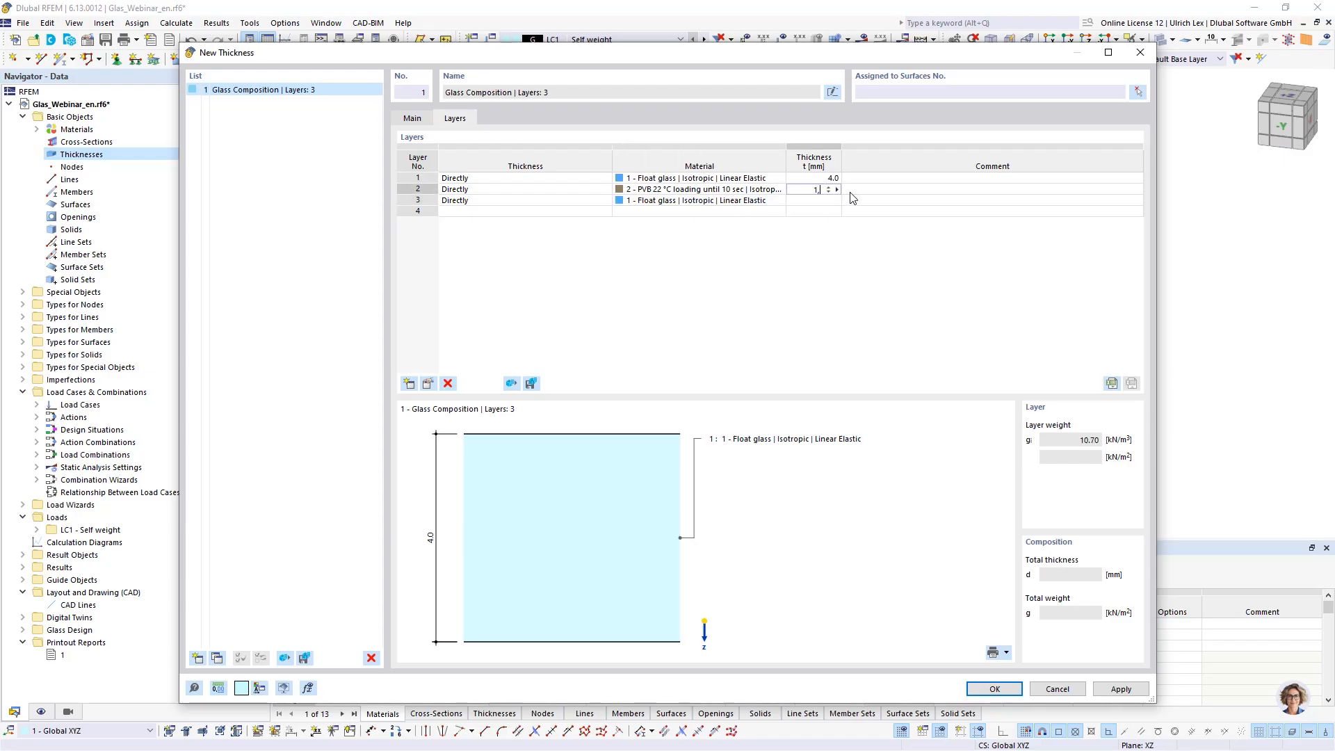
# - Set layer 3's thickness to 4 mm and confirm the new glass composition thickness
pyautogui.click(823, 201)
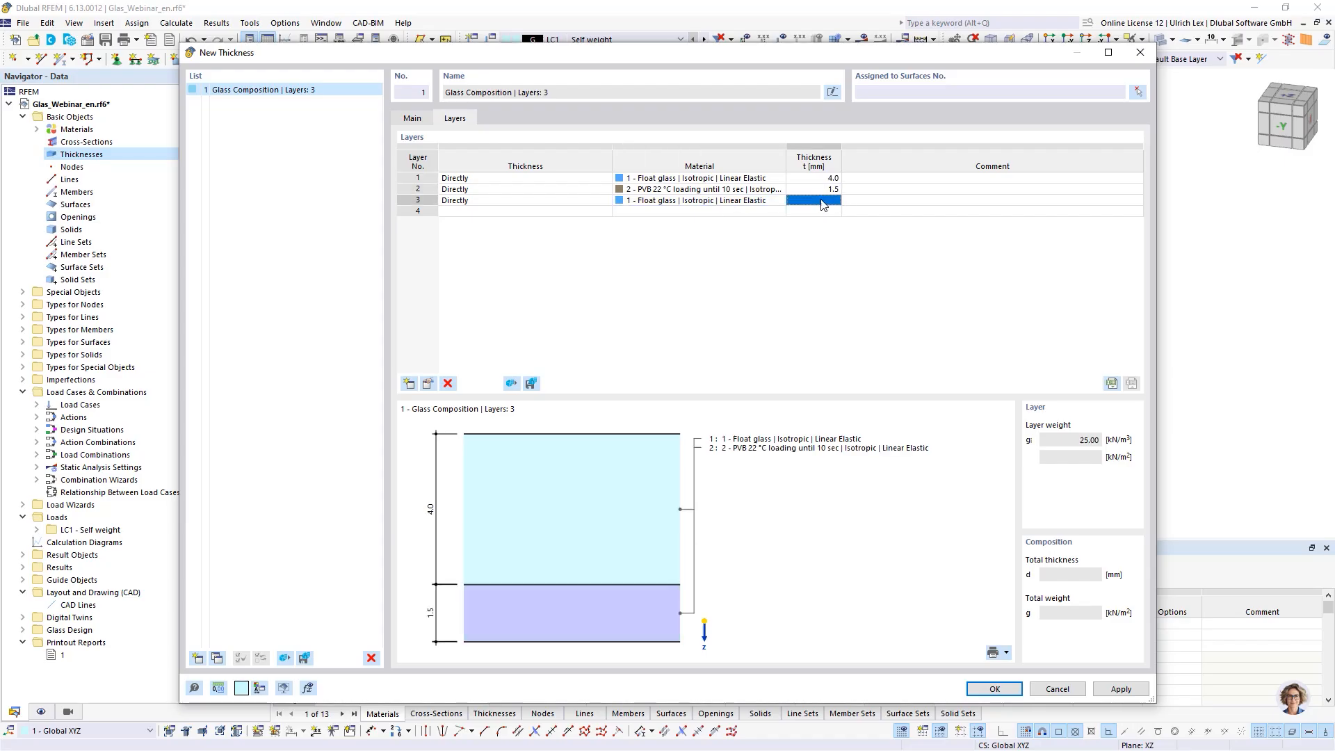
pyautogui.write('4')
pyautogui.press('Up')
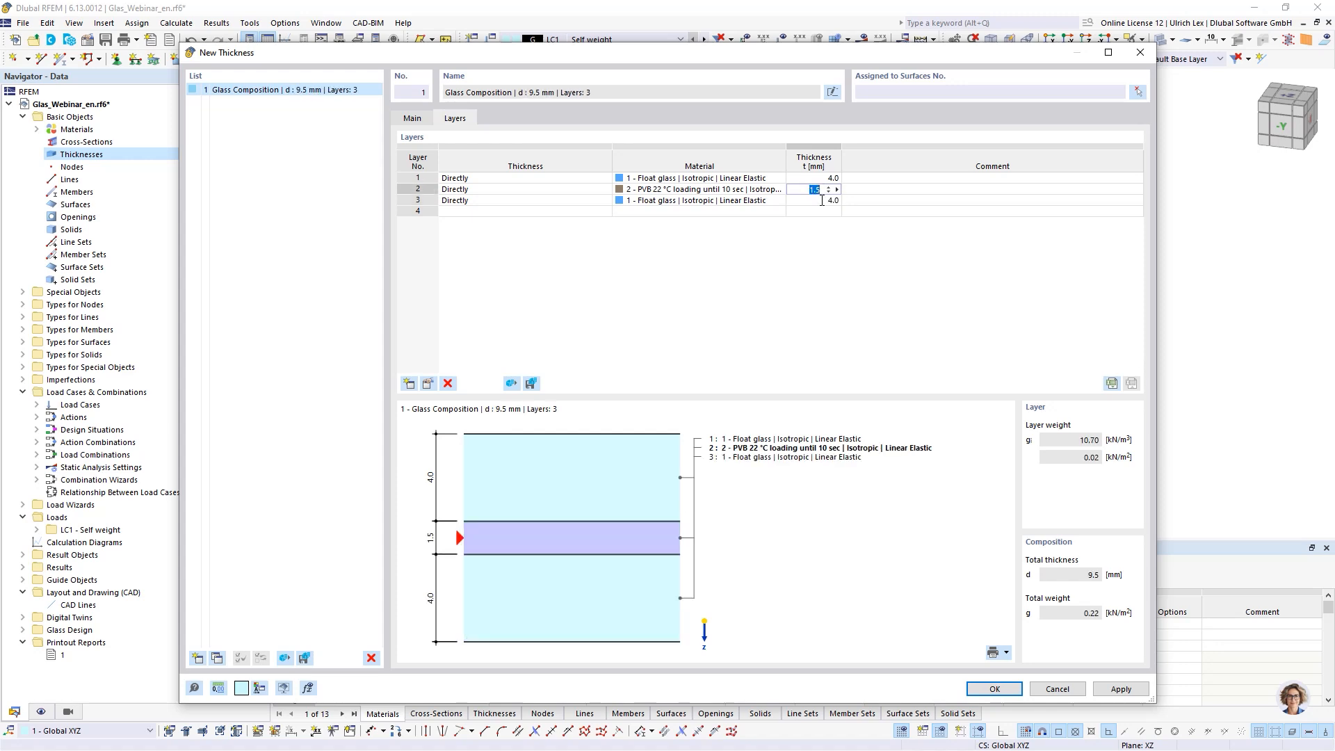
pyautogui.click(770, 252)
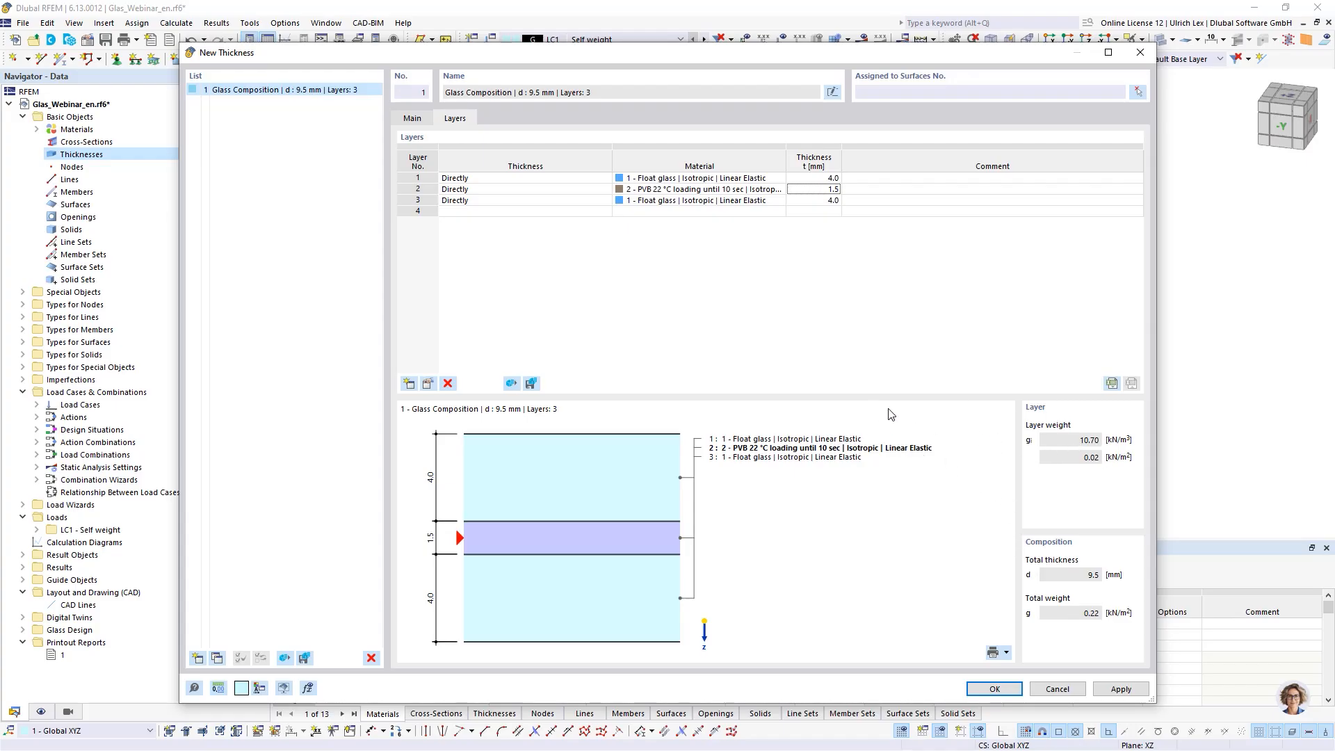
pyautogui.moveTo(767, 63); pyautogui.dragTo(757, 75)
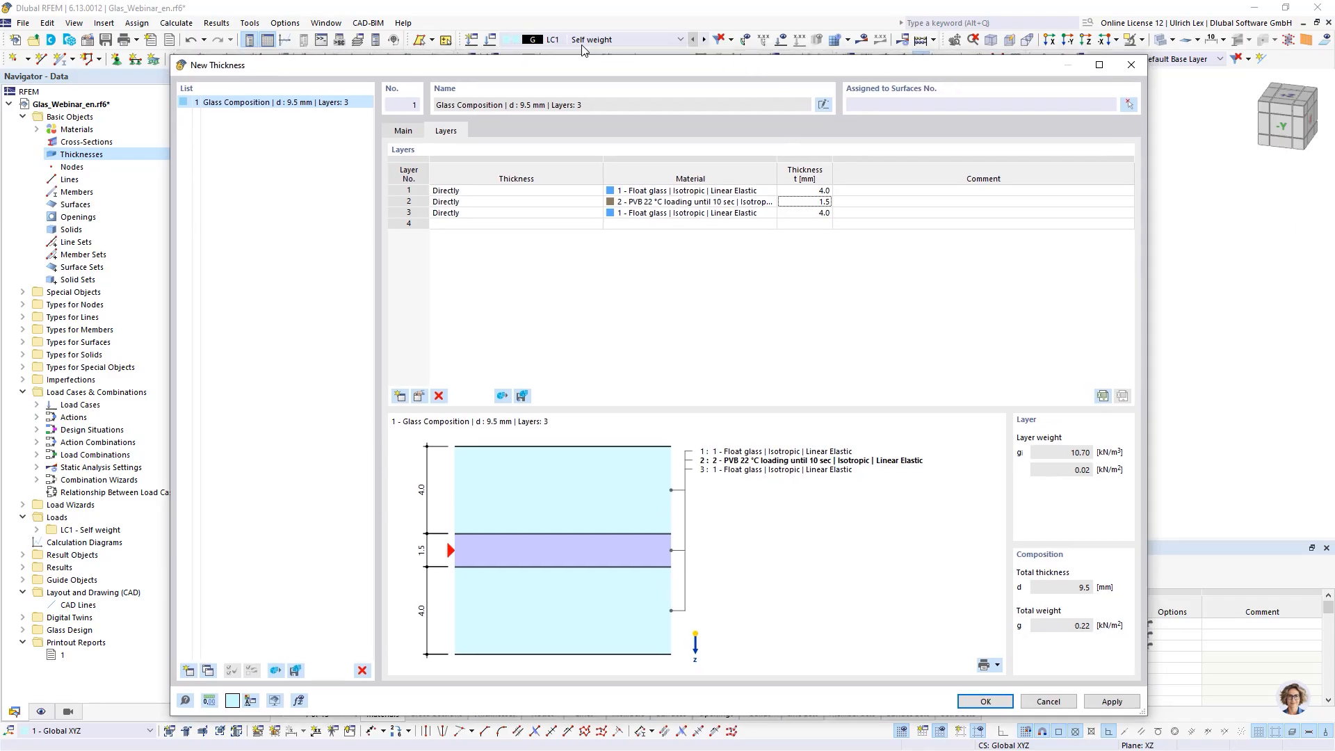
pyautogui.click(1001, 703)
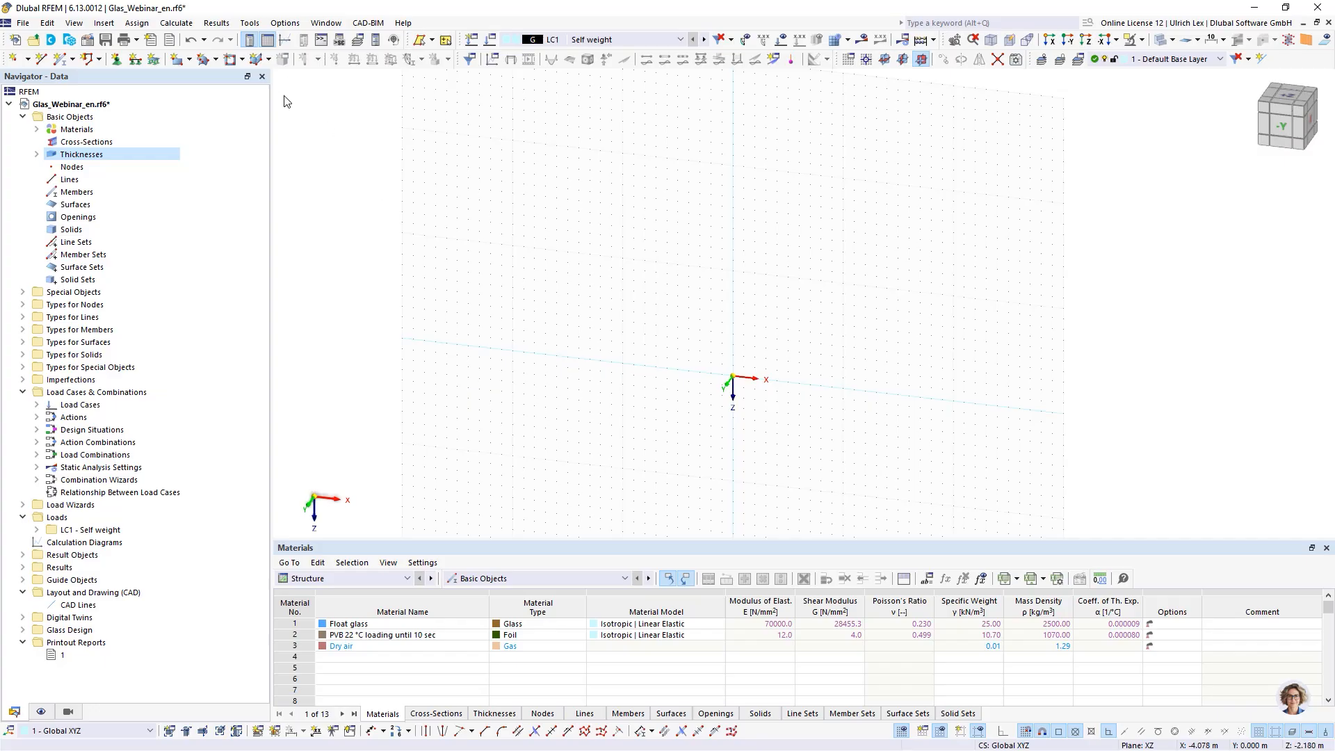
# - Draw a rectangular surface with the 9.5 mm glass composition thickness from the origin to about X 0.7 m, Z -1.3 m
pyautogui.click(178, 61)
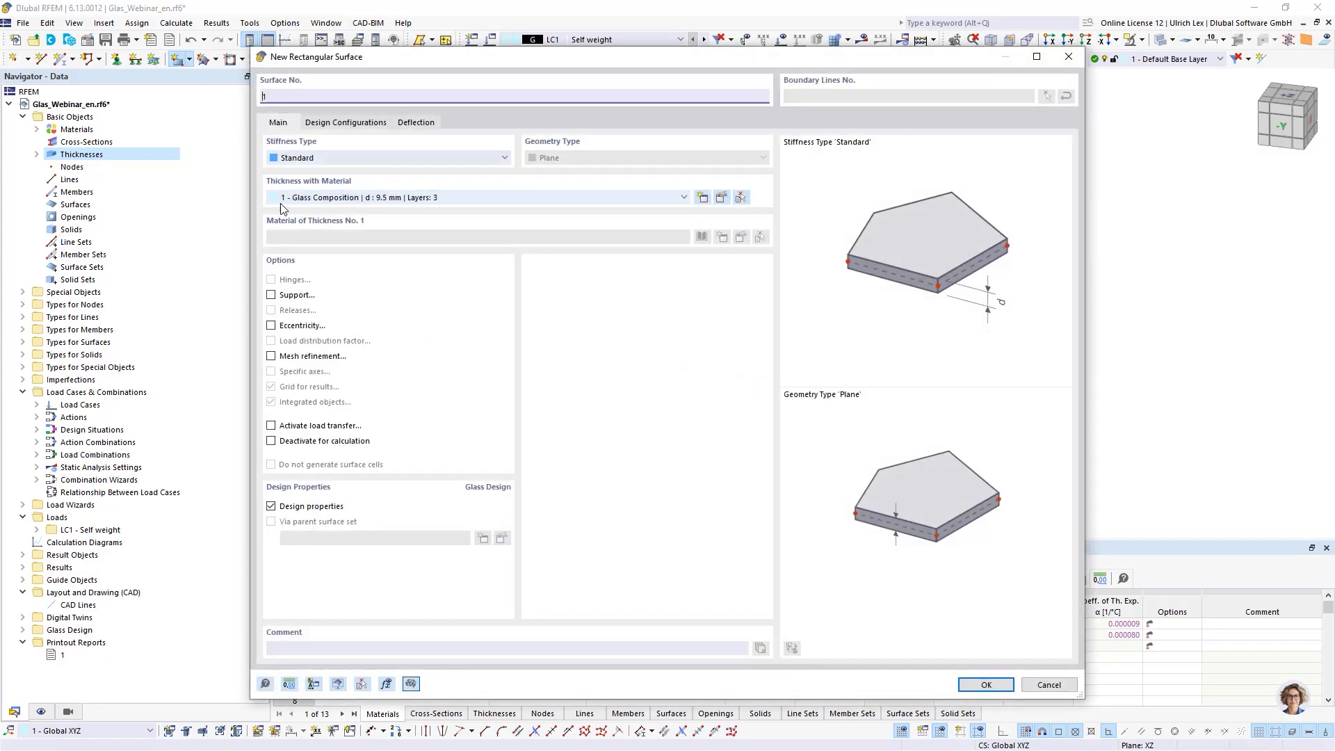
pyautogui.click(450, 199)
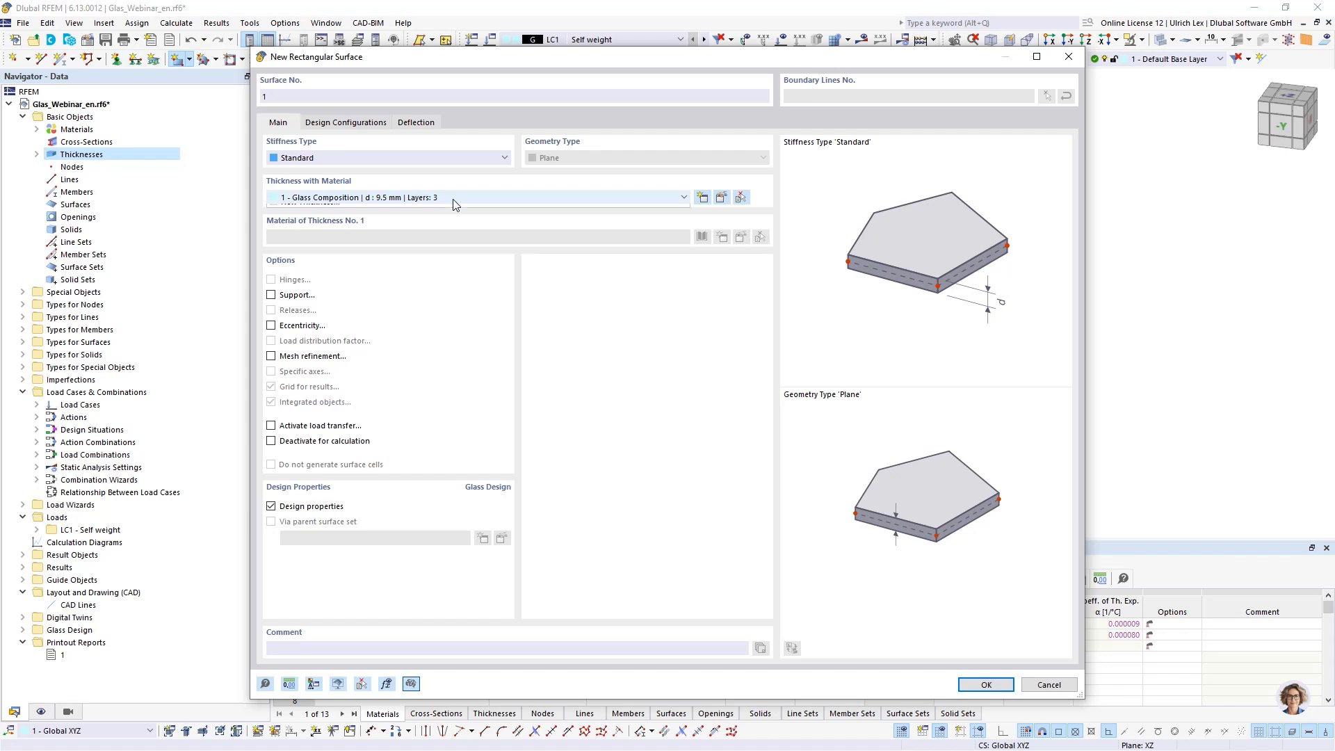
pyautogui.click(448, 197)
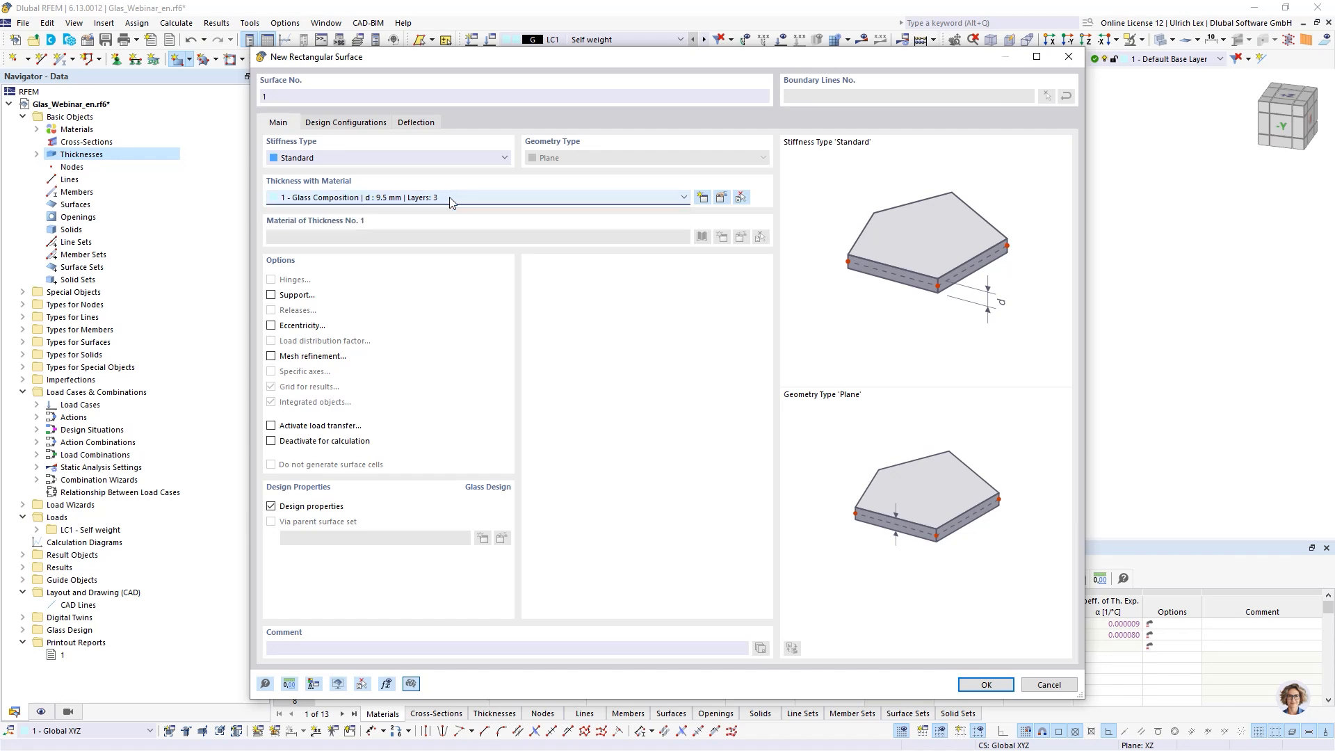
pyautogui.click(1005, 687)
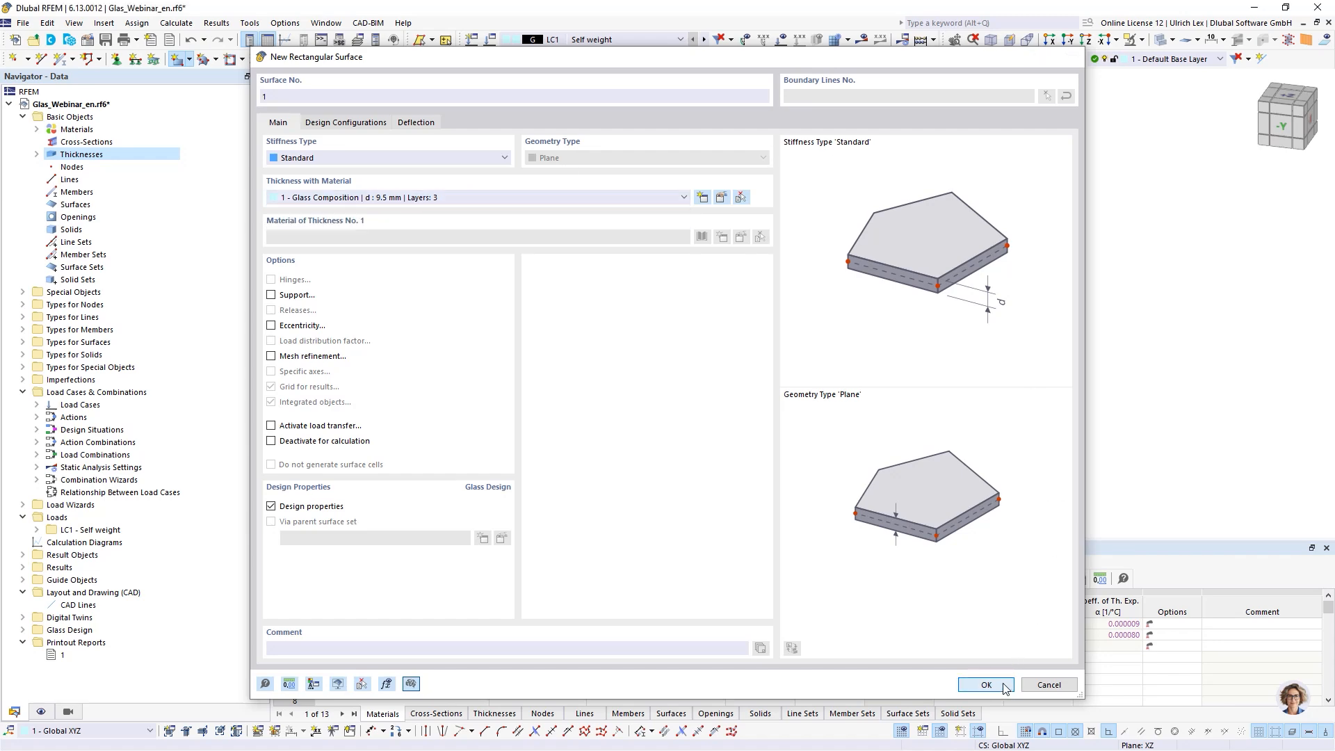
pyautogui.scroll(3, 786, 361)
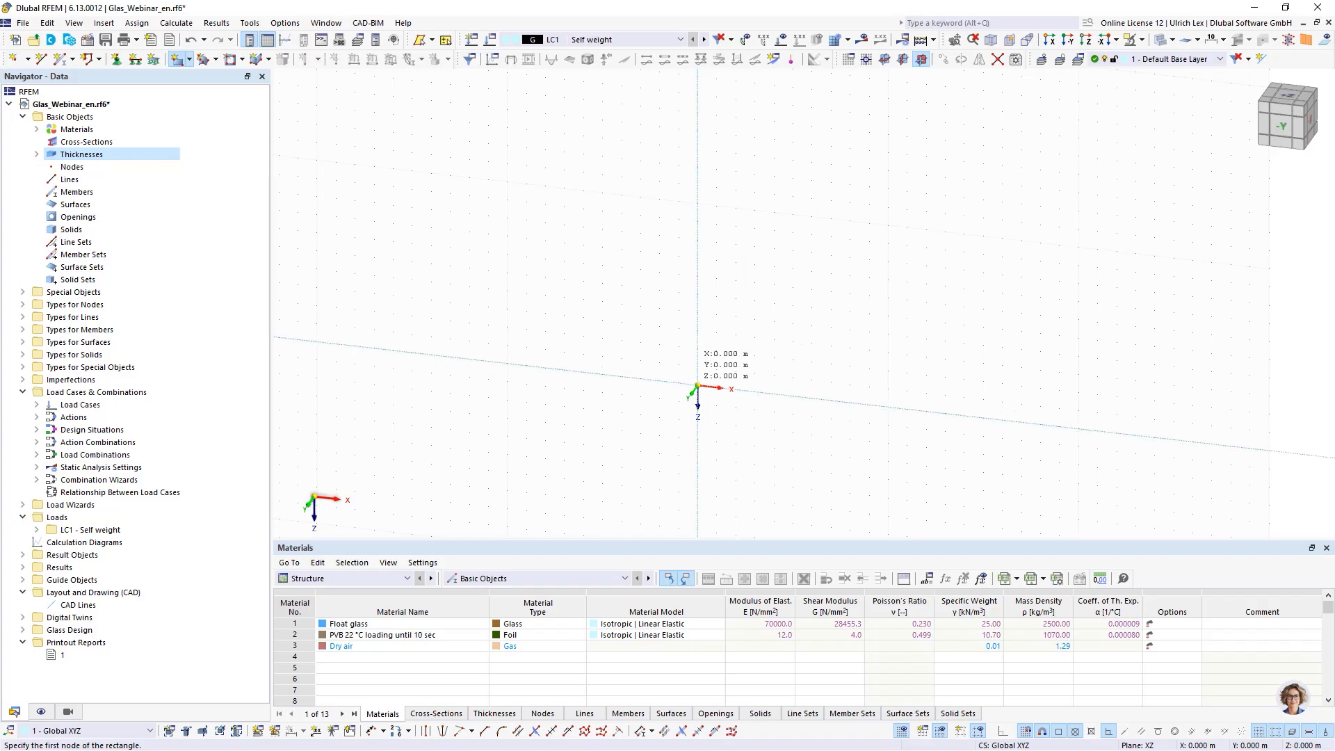
pyautogui.click(697, 386)
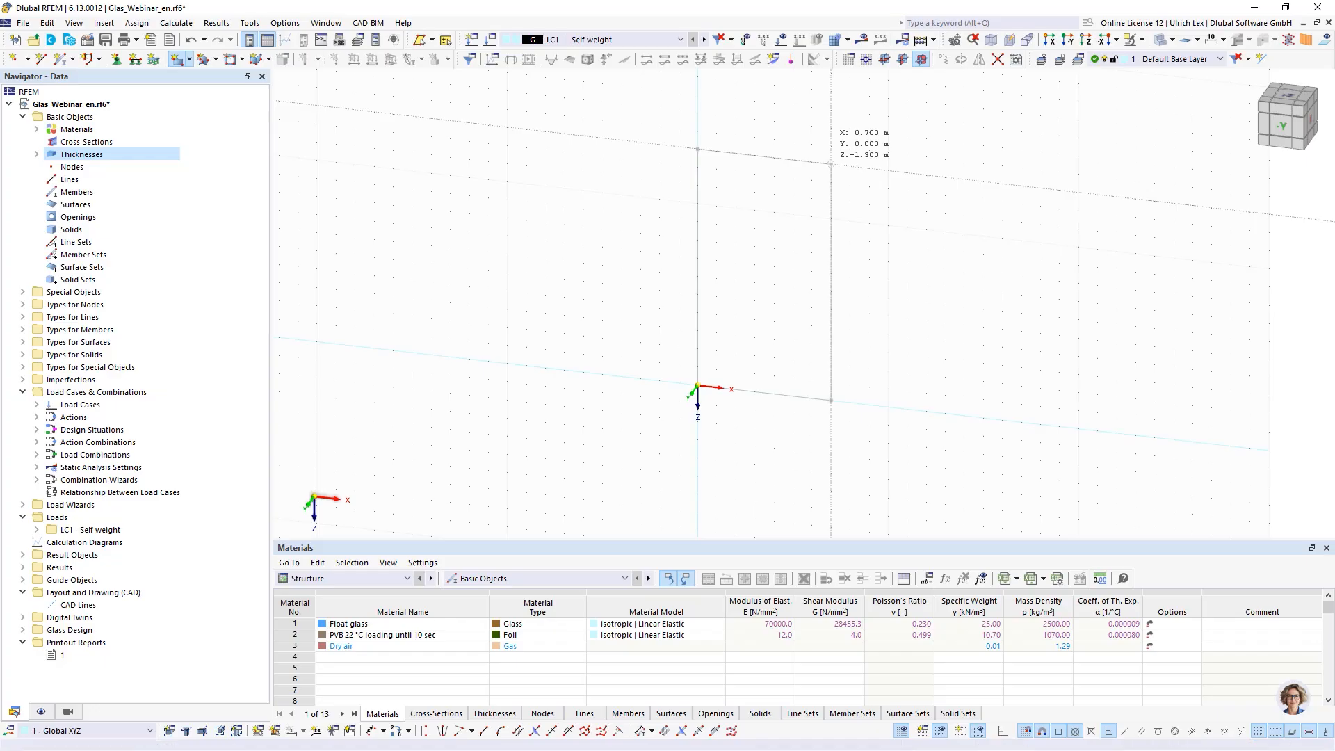
pyautogui.click(831, 164)
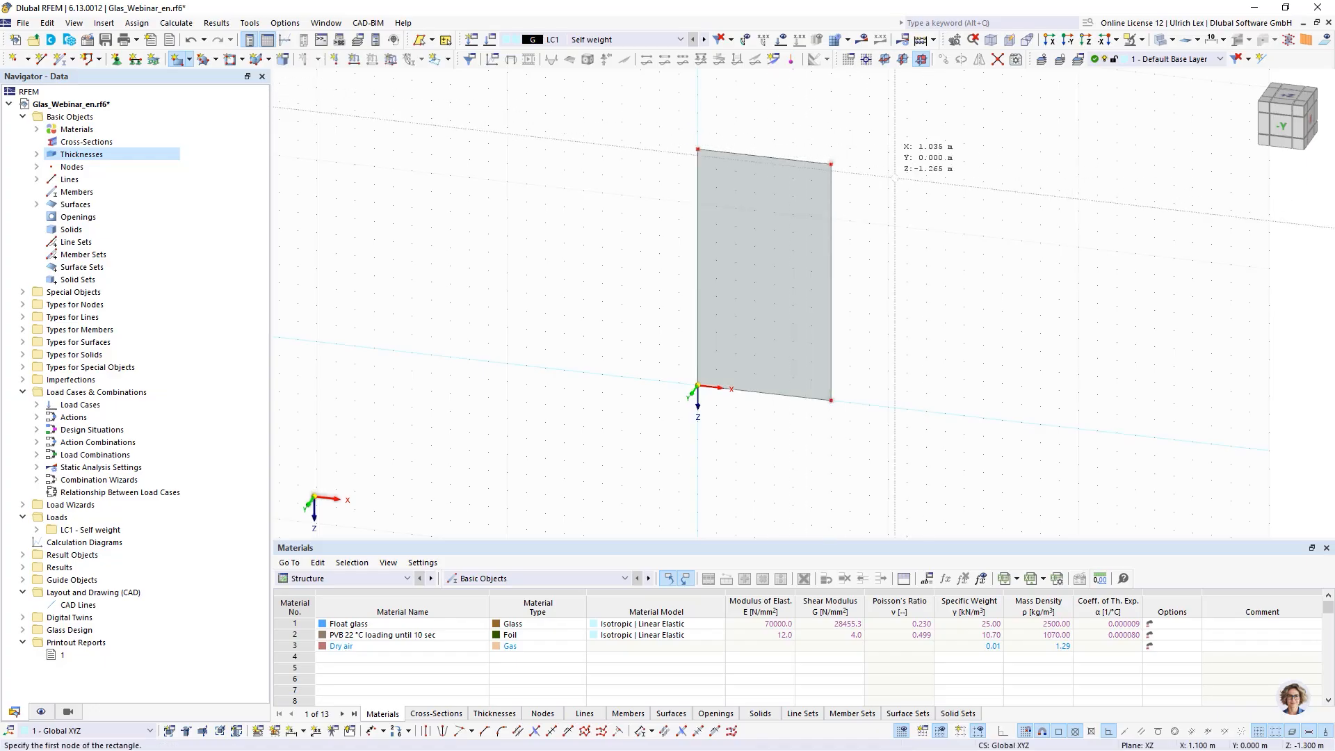
pyautogui.press('Escape')
# - Create a new line support in Global XYZ that keeps only uy, as a spring with constant 2 kN/m²
pyautogui.scroll(-2, 724, 250)
pyautogui.scroll(2, 724, 167)
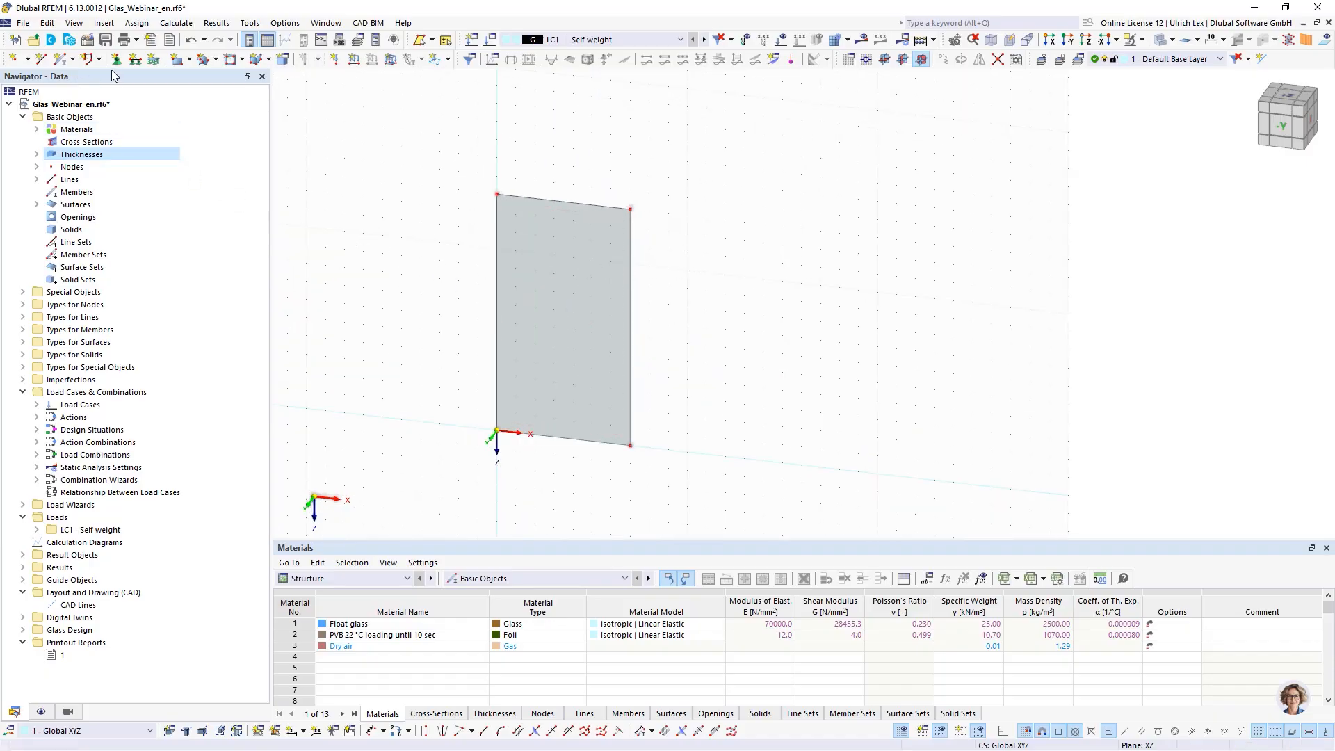
pyautogui.click(134, 62)
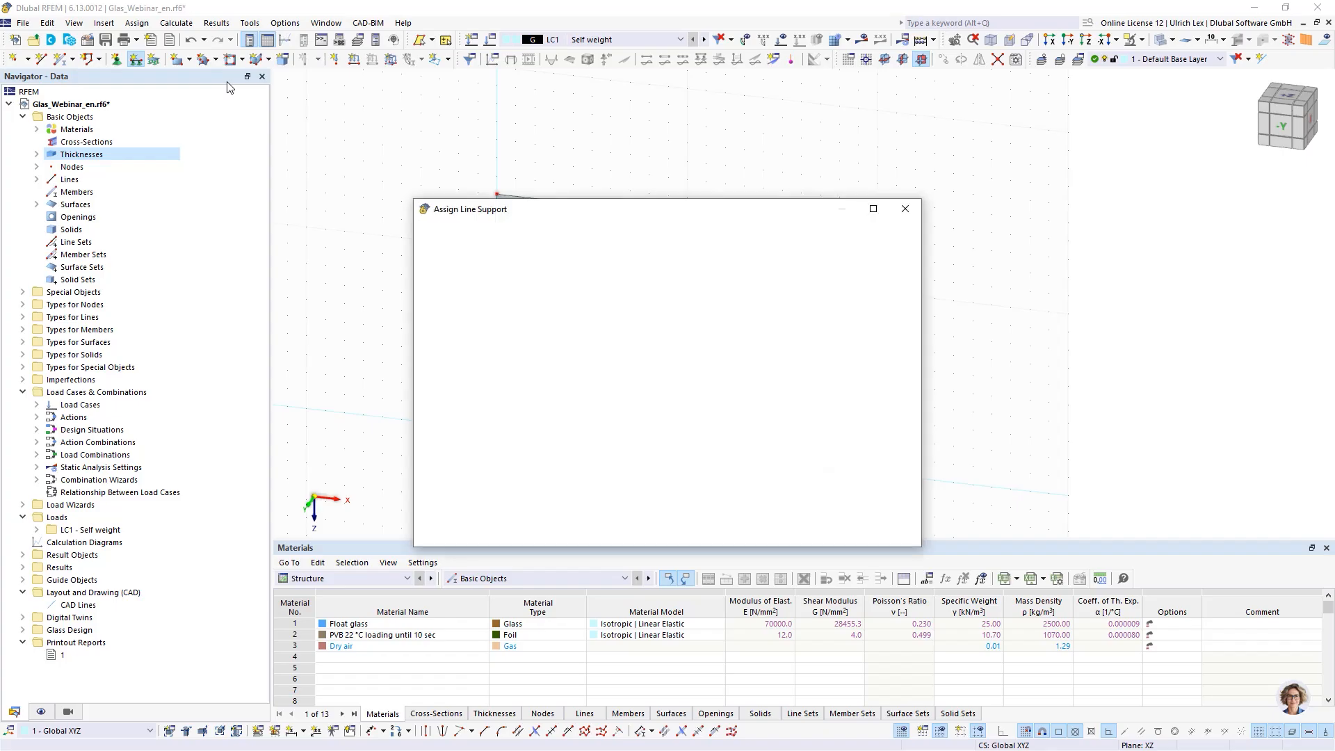
pyautogui.moveTo(591, 207); pyautogui.dragTo(819, 247)
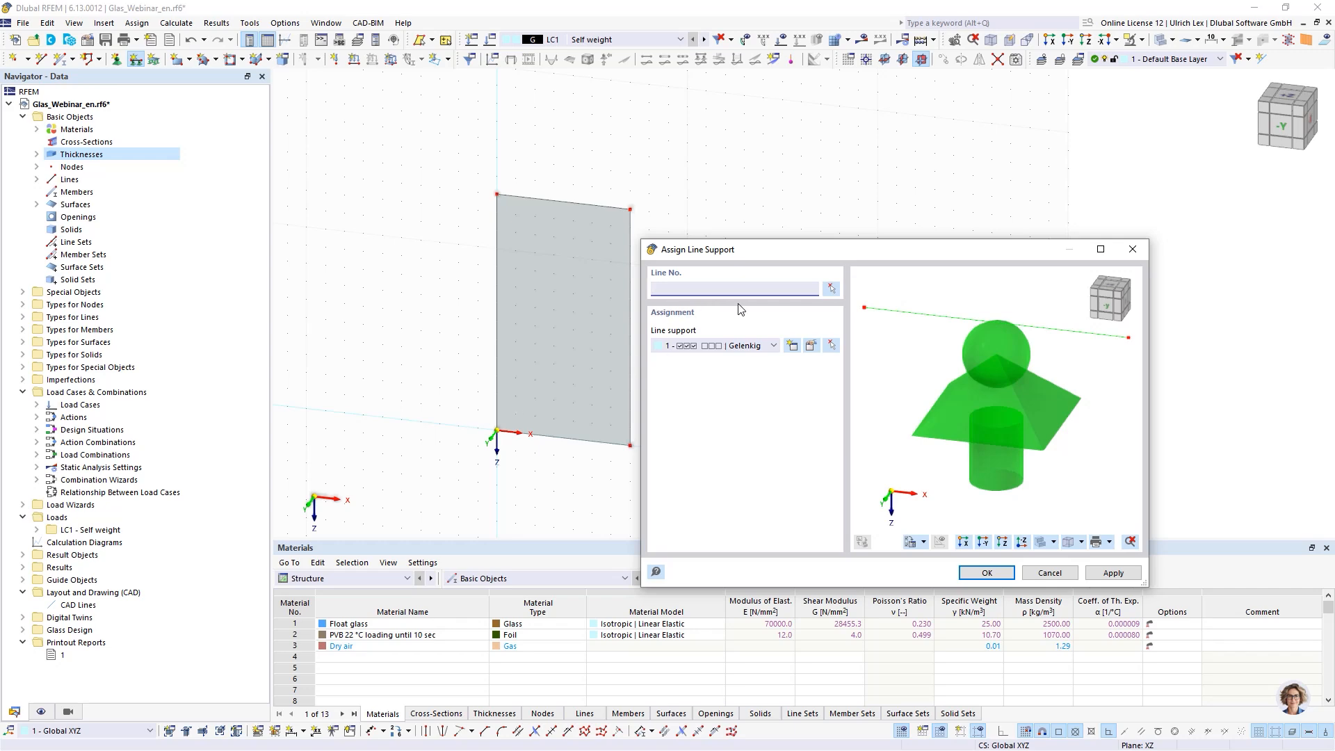
pyautogui.click(793, 345)
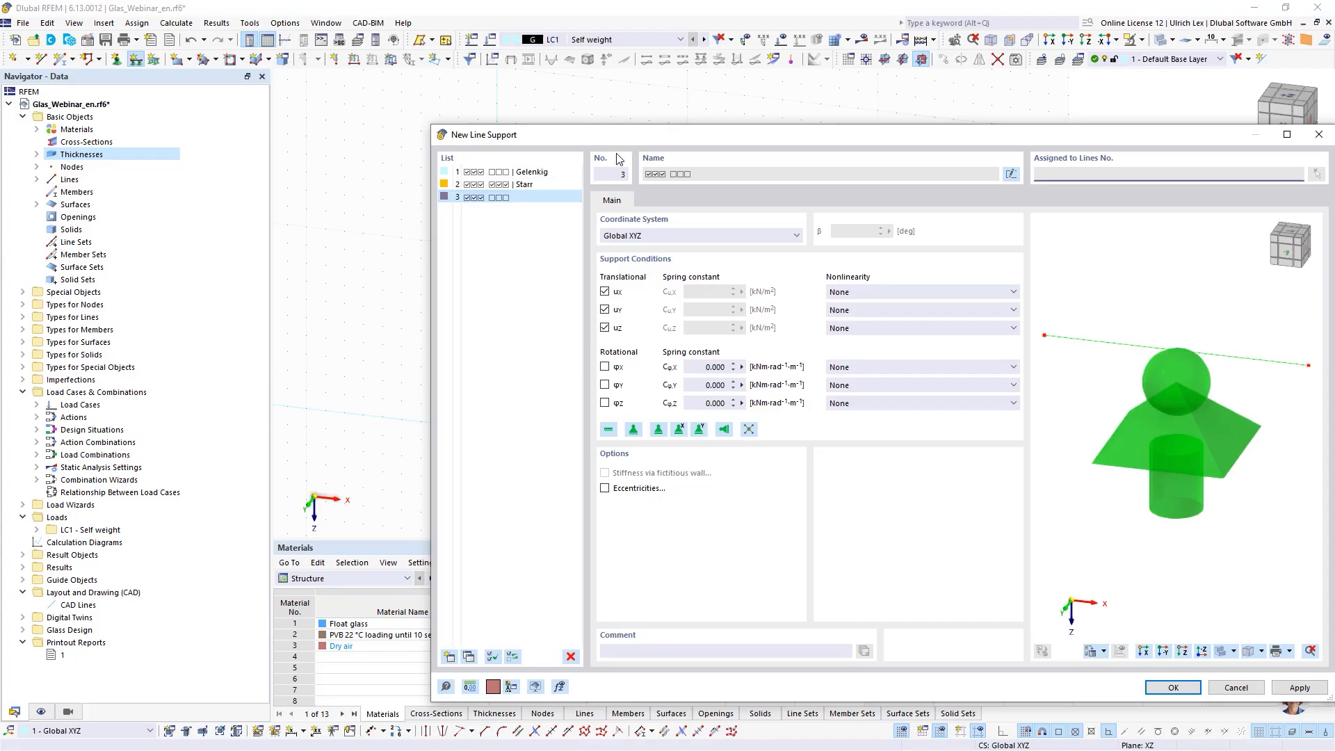
pyautogui.moveTo(662, 135); pyautogui.dragTo(603, 81)
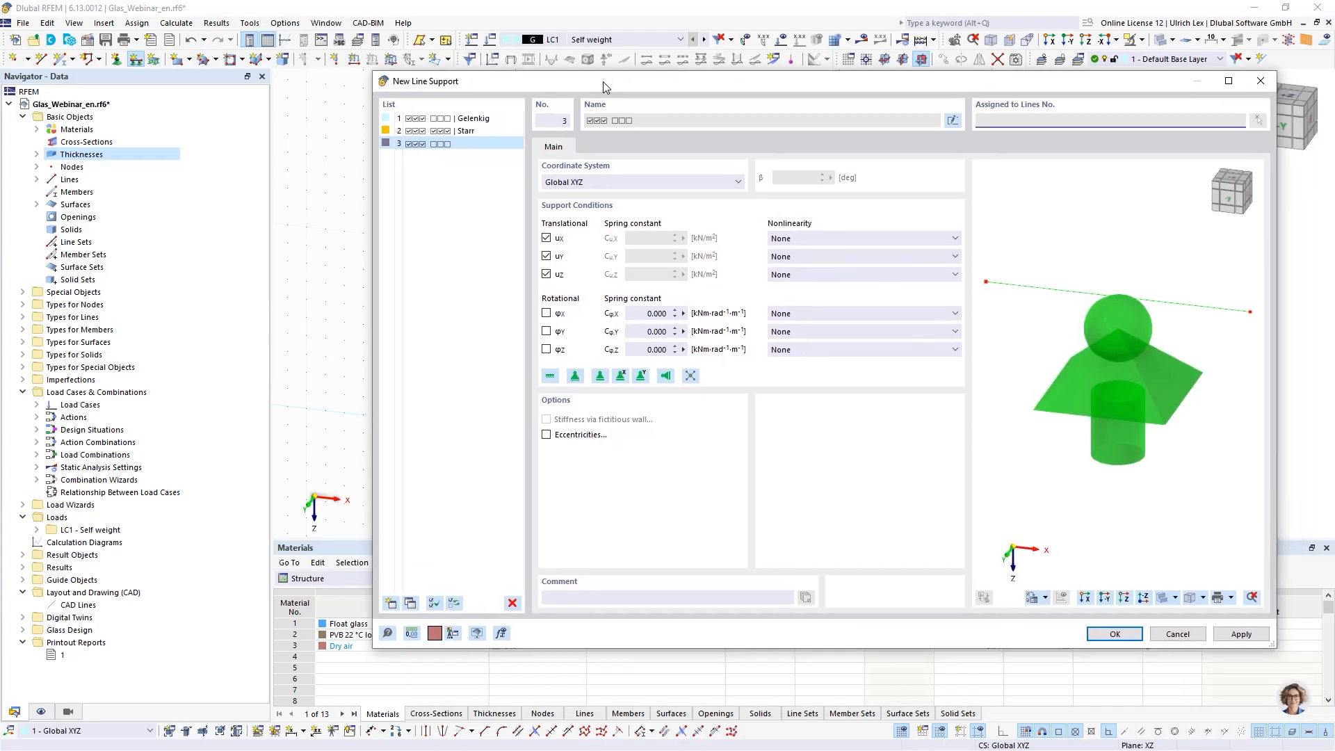
pyautogui.click(546, 239)
pyautogui.click(547, 274)
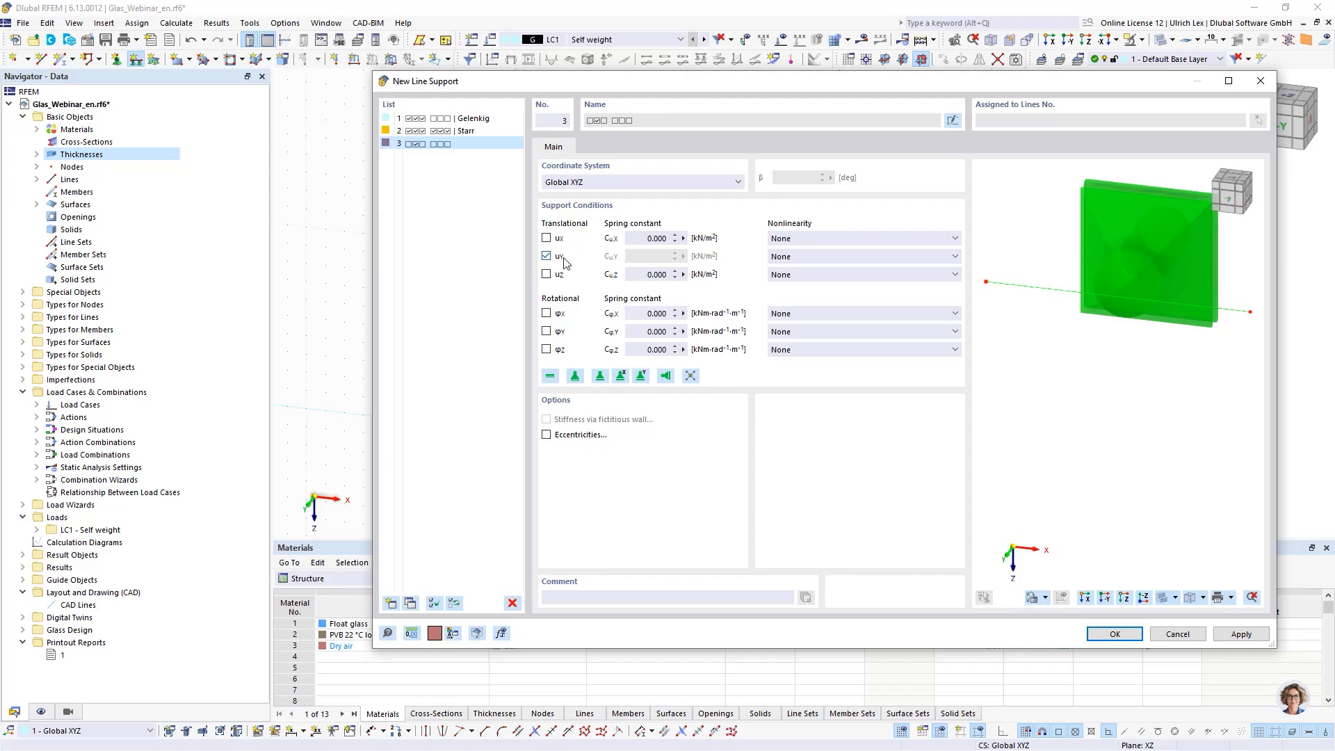
pyautogui.click(620, 184)
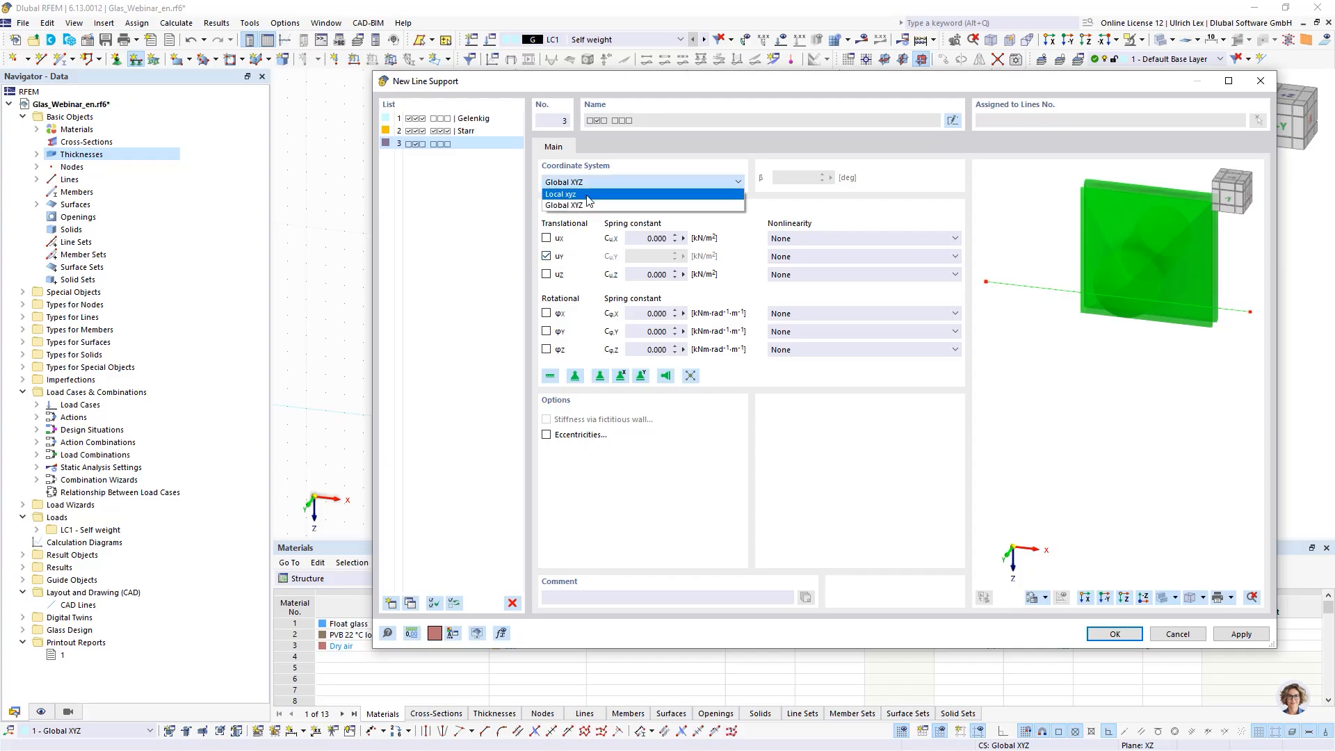
pyautogui.click(592, 205)
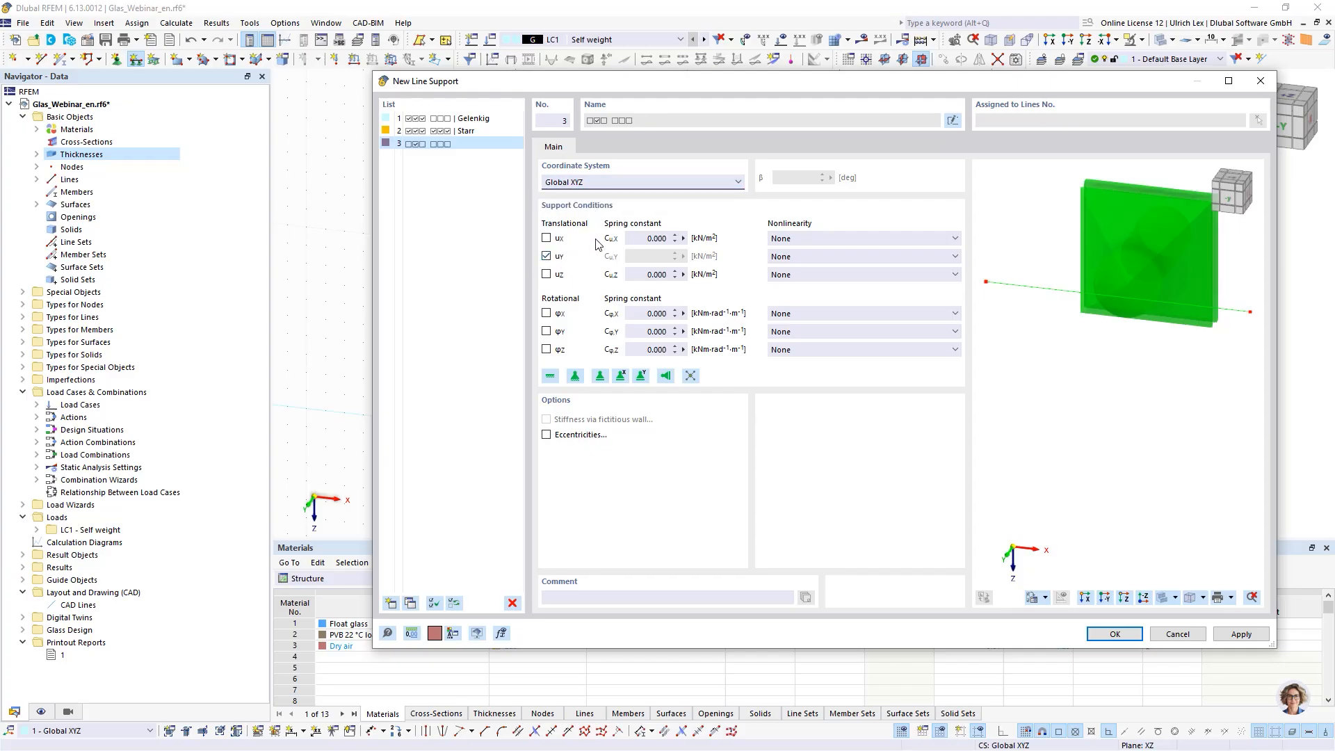
pyautogui.click(547, 257)
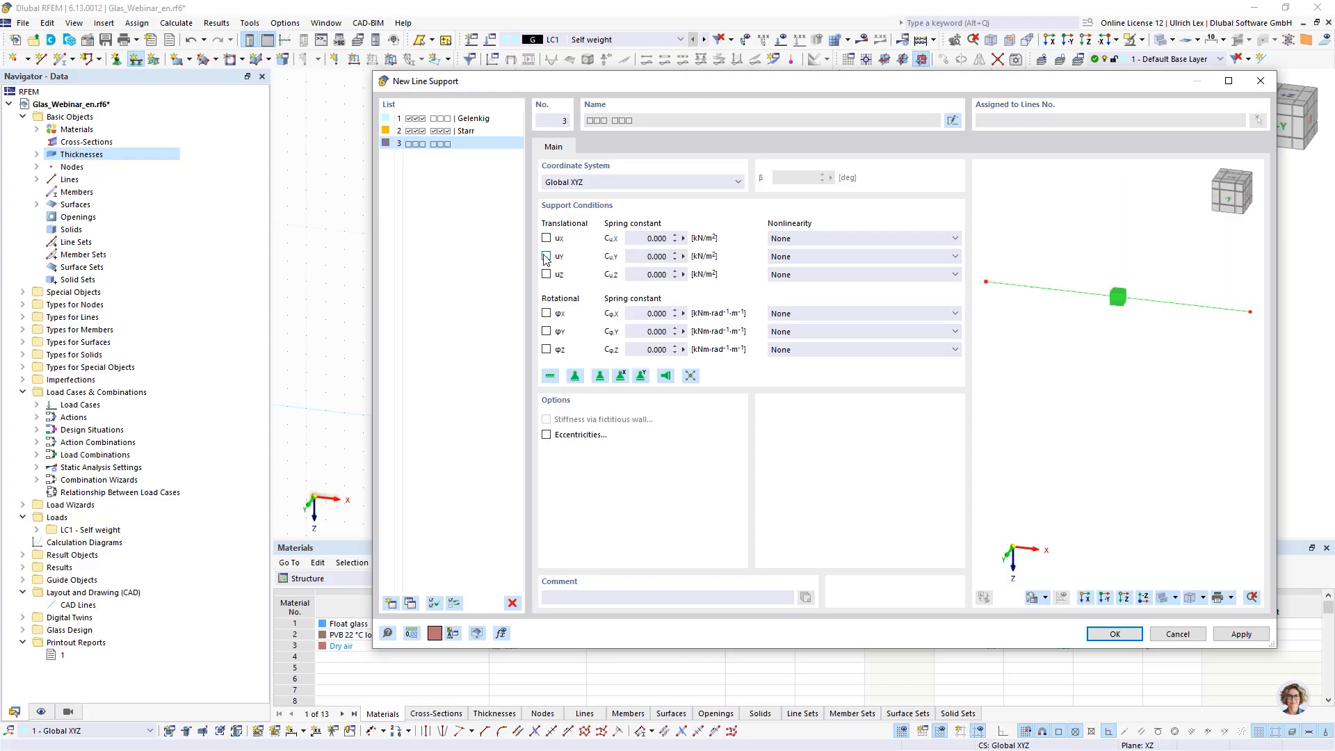
pyautogui.moveTo(646, 257); pyautogui.dragTo(678, 256)
pyautogui.click(546, 257)
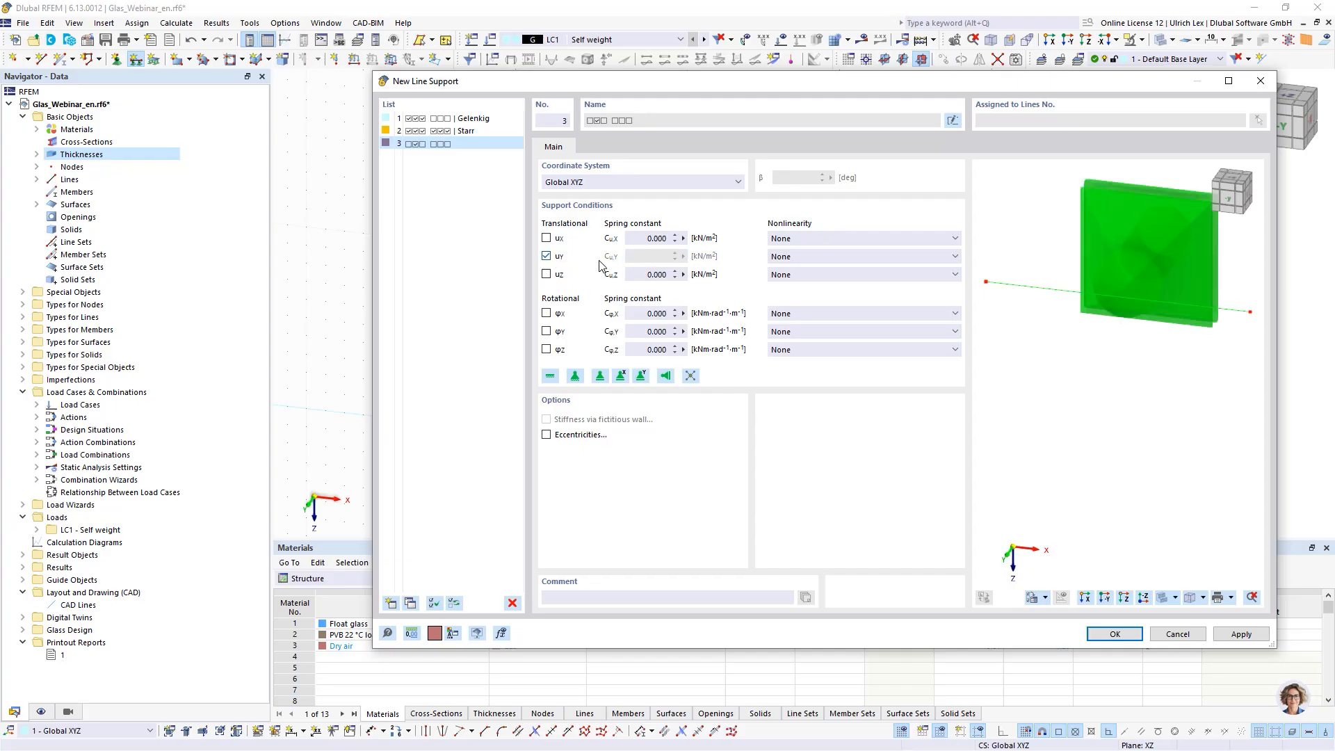
pyautogui.click(547, 256)
pyautogui.moveTo(647, 256); pyautogui.dragTo(708, 262)
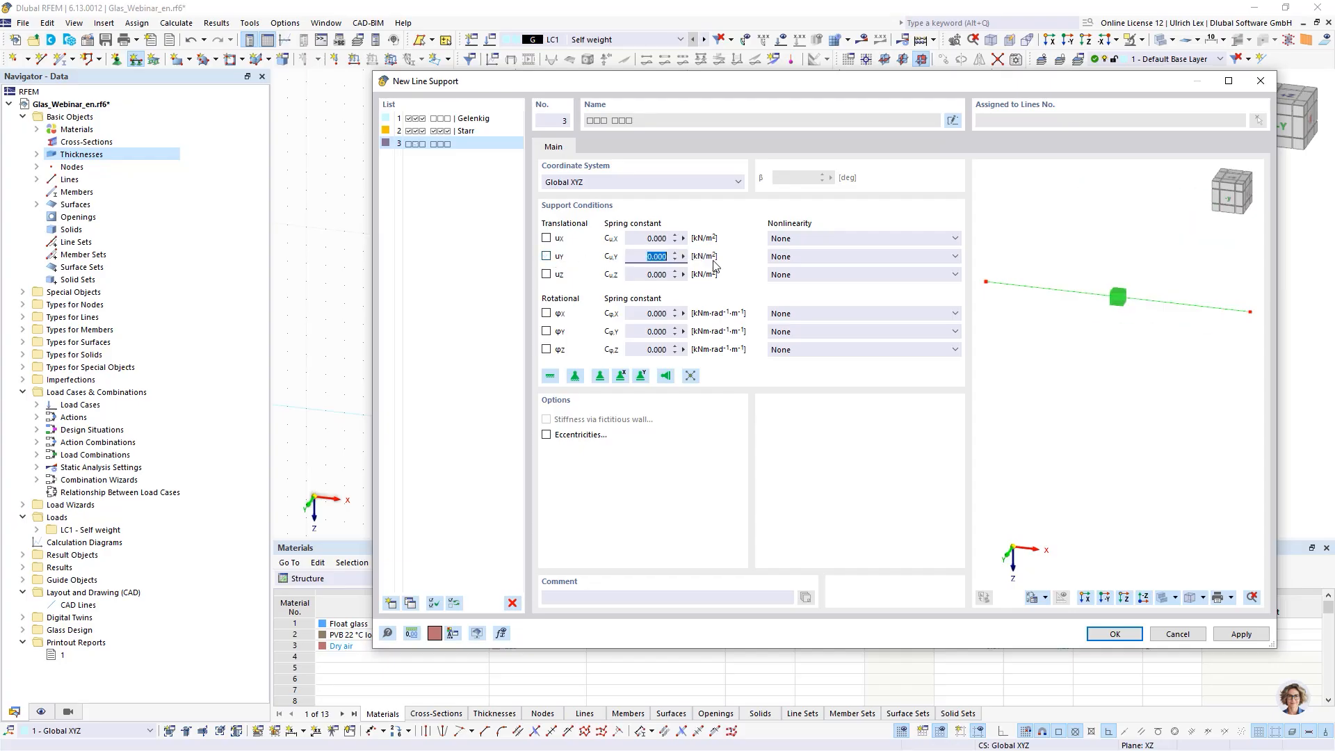
pyautogui.write('2')
# - Assign the new spring line support to all four edge lines of the glass surface
pyautogui.click(1115, 634)
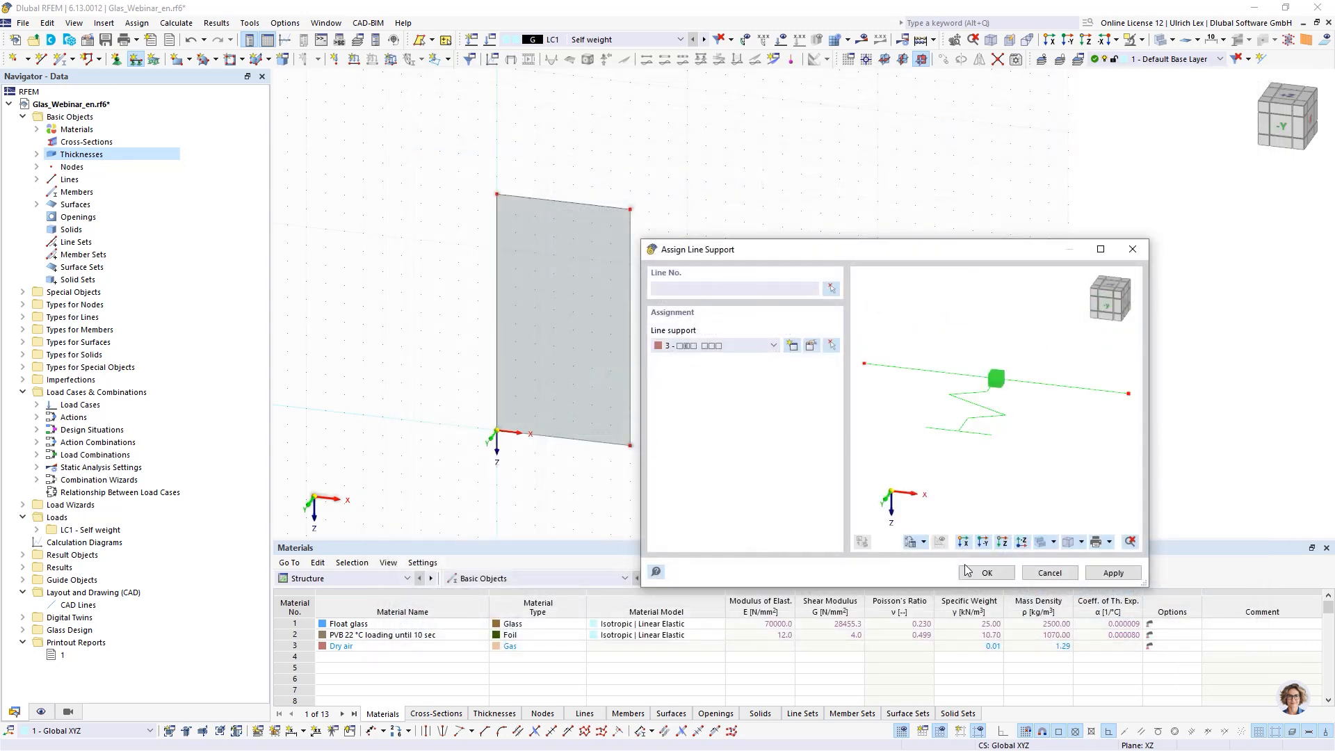
pyautogui.click(1005, 573)
pyautogui.moveTo(473, 155); pyautogui.dragTo(701, 502)
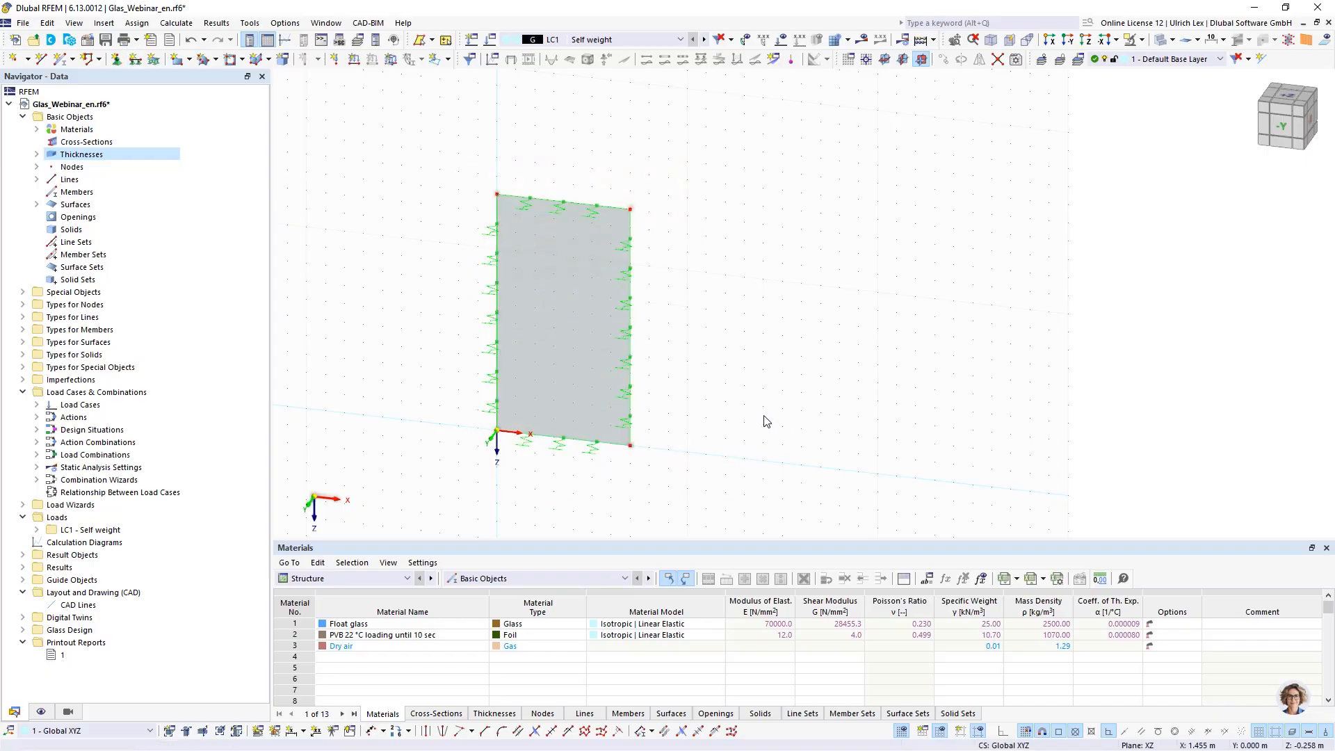
# - Create a new nodal support fixed only in ux and uz, releasing uy and φz
pyautogui.click(118, 60)
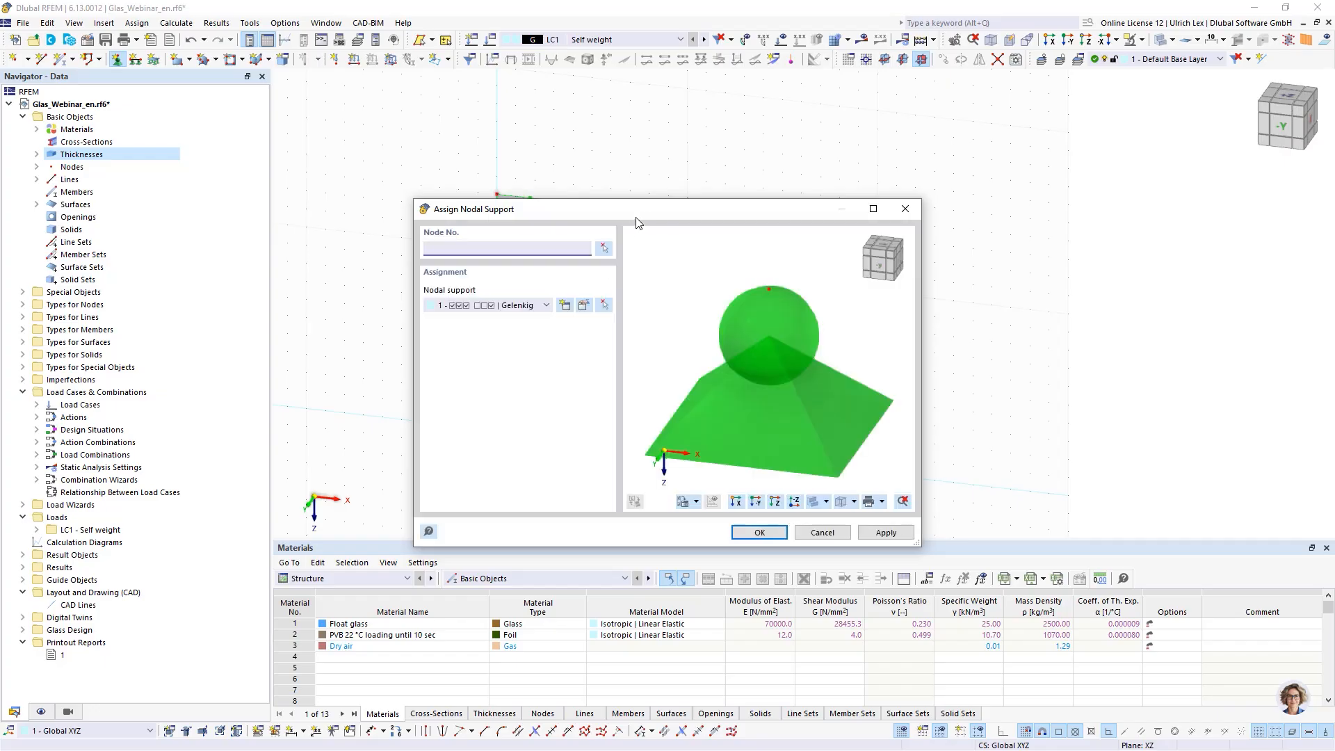
pyautogui.moveTo(636, 210); pyautogui.dragTo(909, 129)
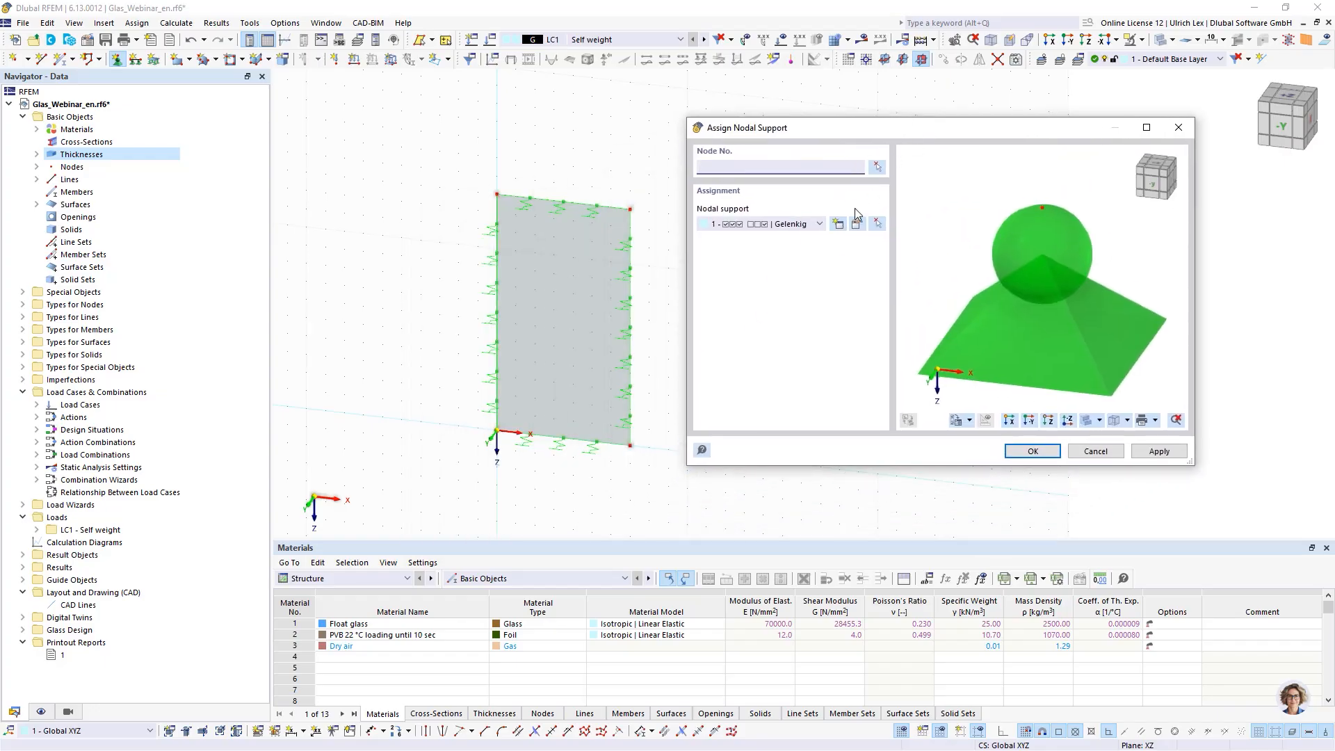
pyautogui.click(837, 224)
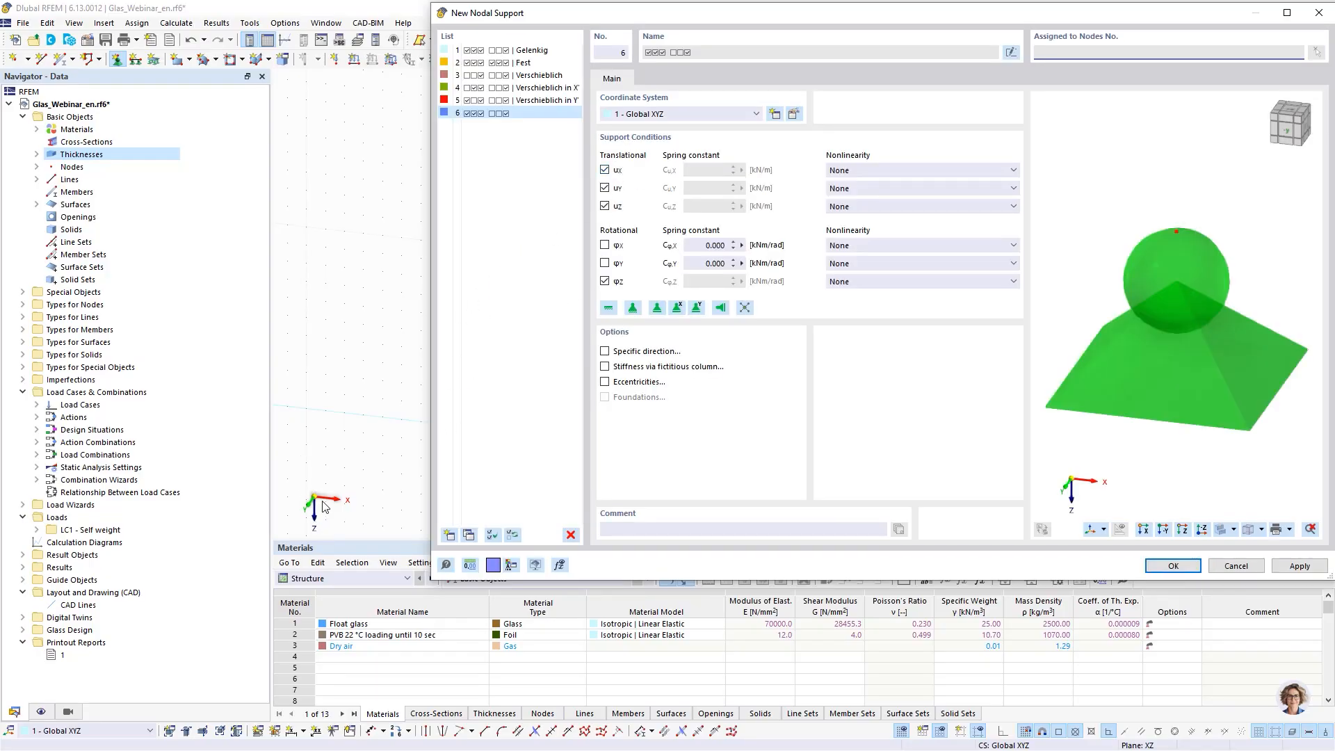
pyautogui.click(605, 188)
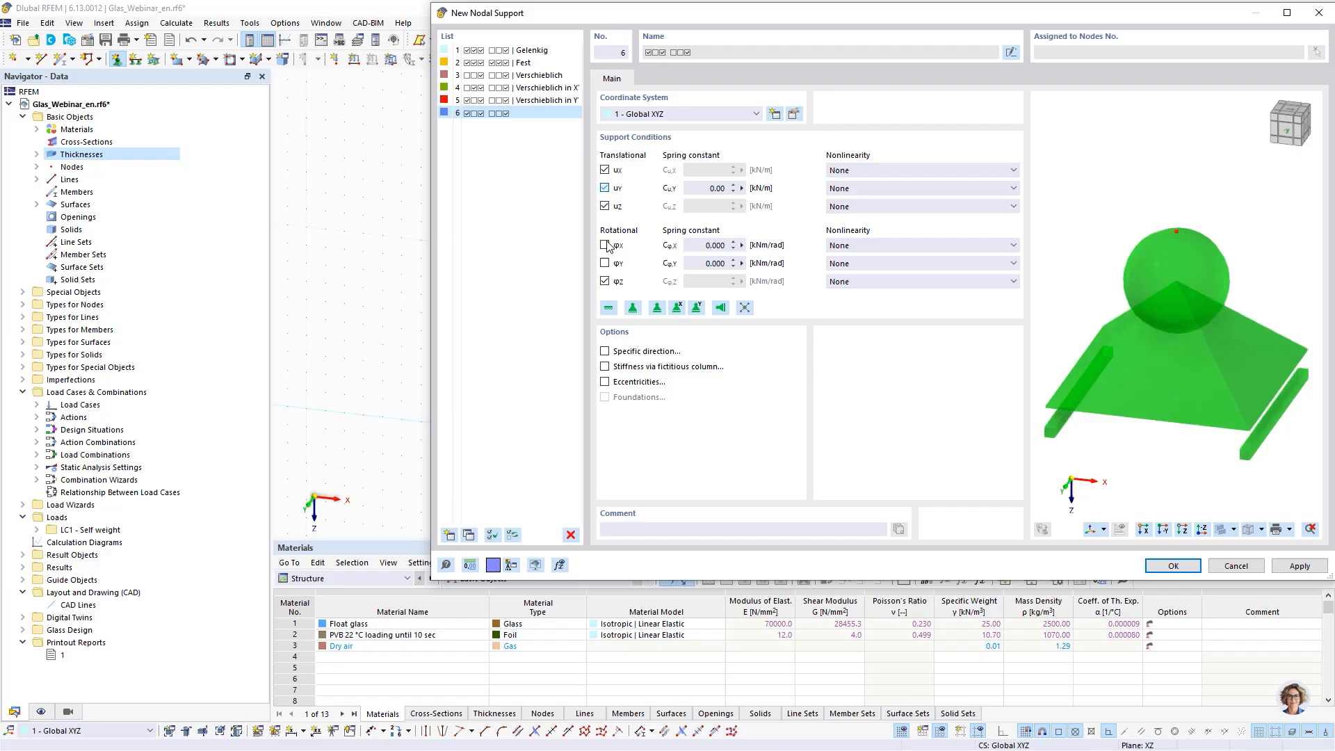
pyautogui.click(604, 281)
pyautogui.click(1172, 567)
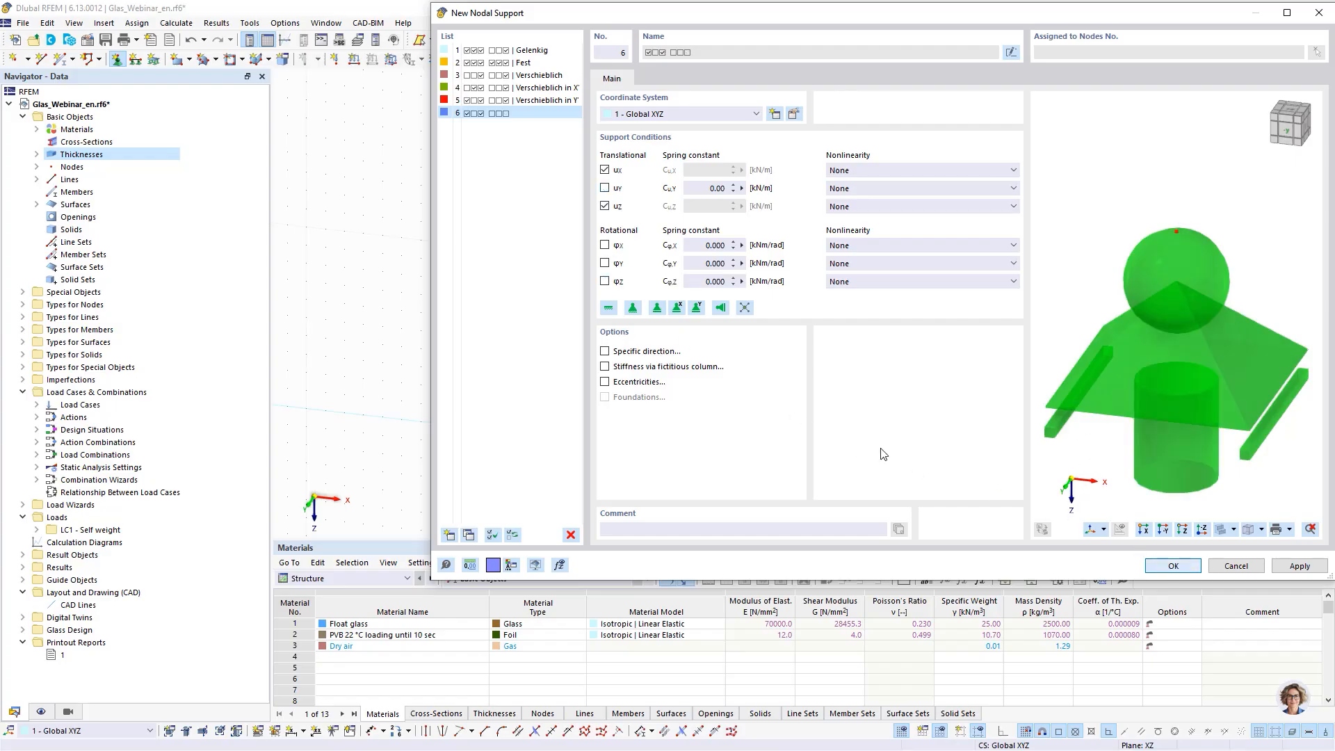
# - Assign this nodal support to the bottom-left corner node at the origin
pyautogui.click(497, 429)
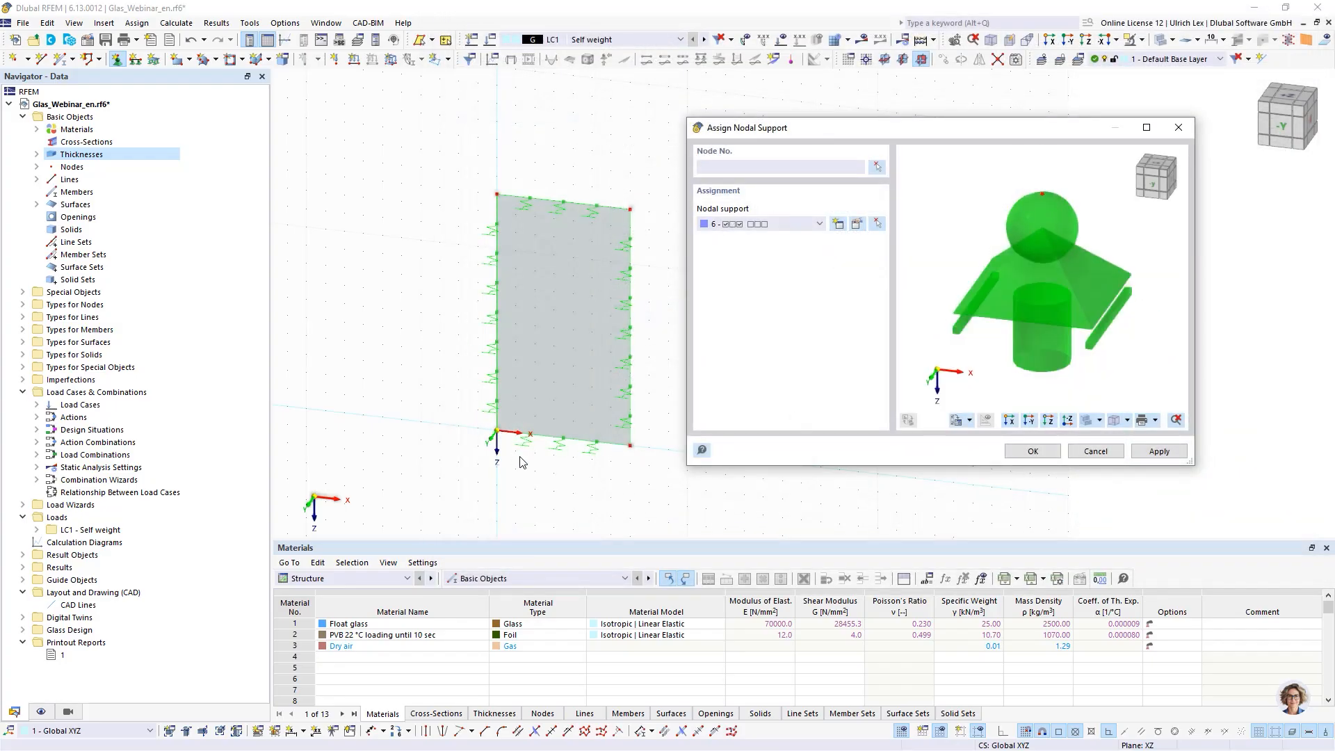
pyautogui.click(631, 445)
pyautogui.click(1031, 450)
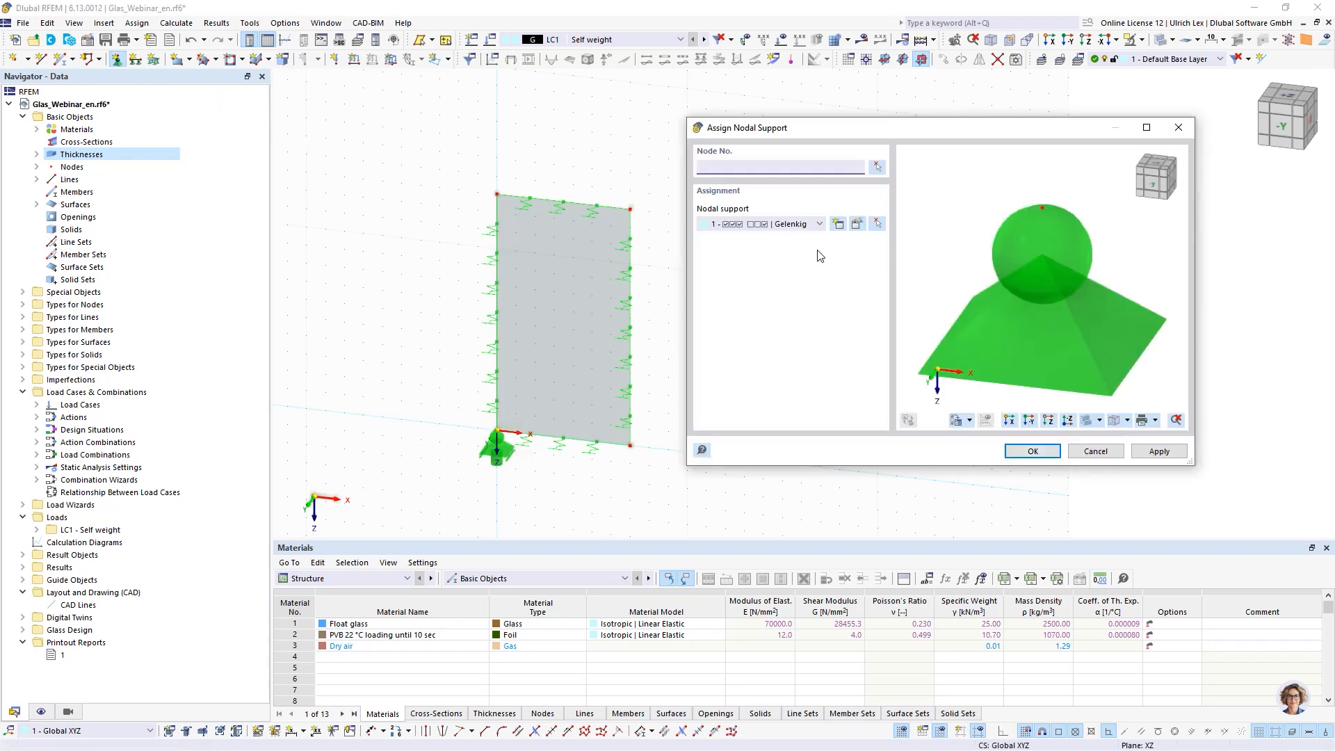
# - Create another nodal support restrained only in uz and φz, releasing ux and uy
pyautogui.click(838, 226)
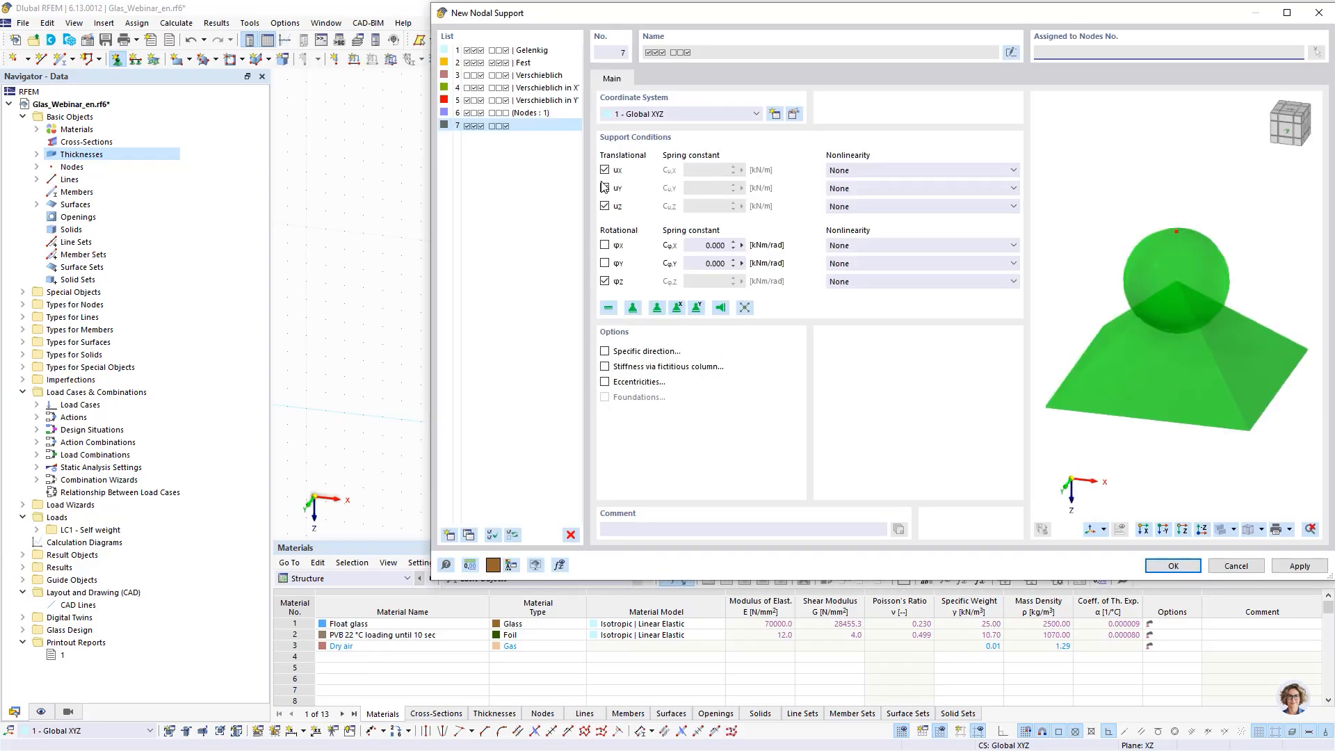
pyautogui.click(604, 188)
pyautogui.click(604, 170)
pyautogui.click(605, 281)
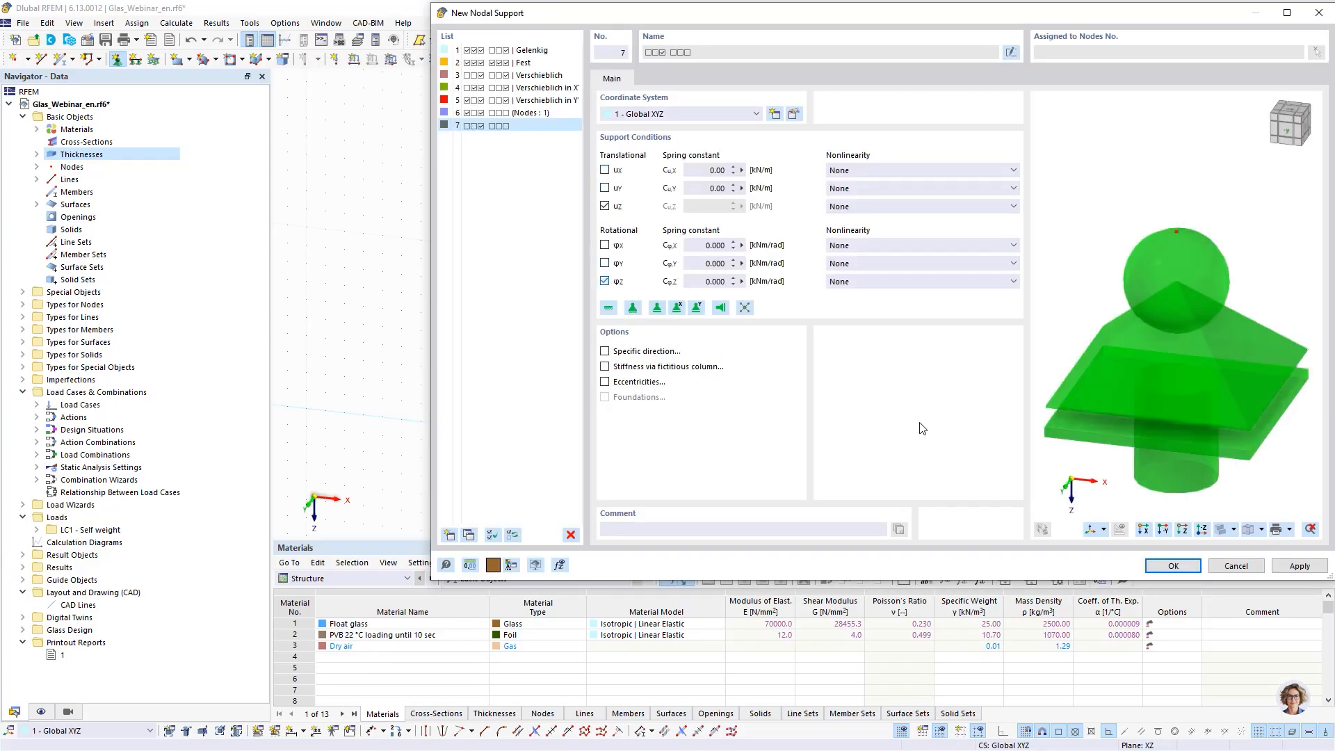
pyautogui.click(1155, 567)
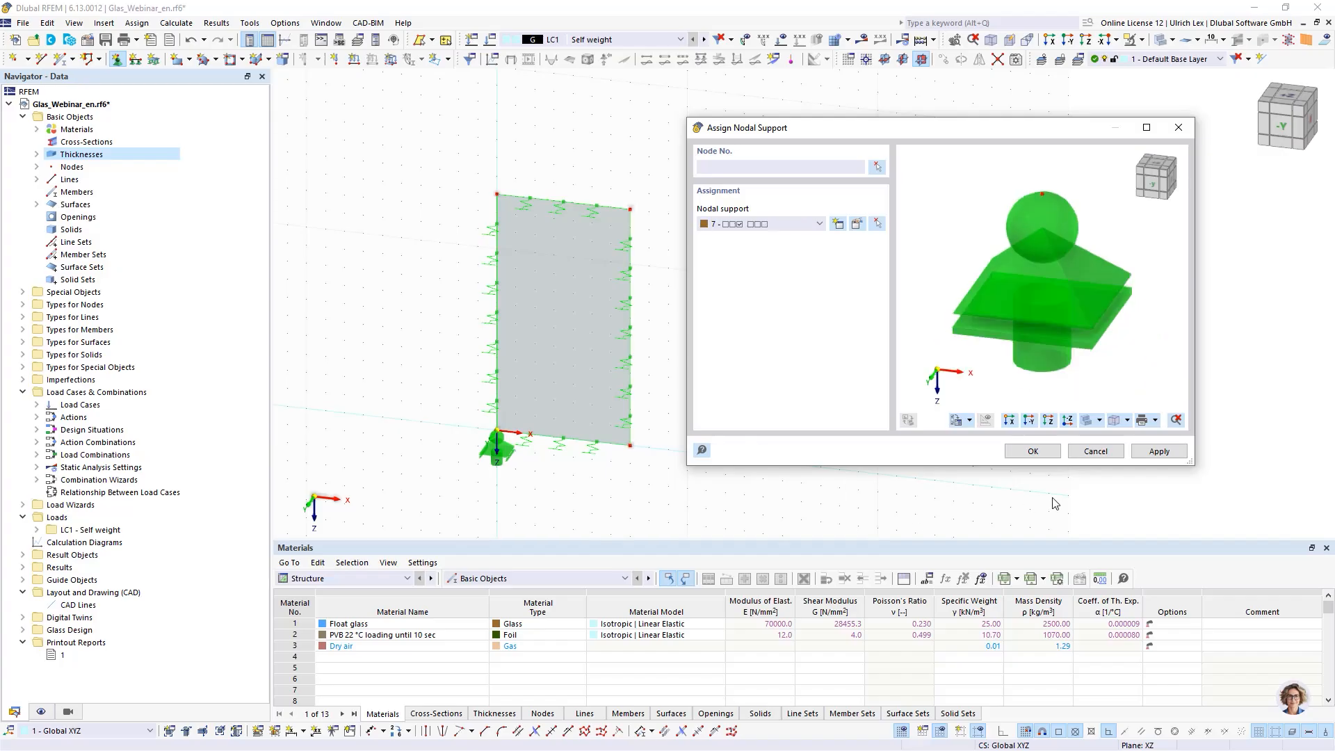
# - Assign this second nodal support to the bottom-right corner node of the surface
pyautogui.click(1033, 451)
pyautogui.moveTo(685, 486); pyautogui.dragTo(614, 430)
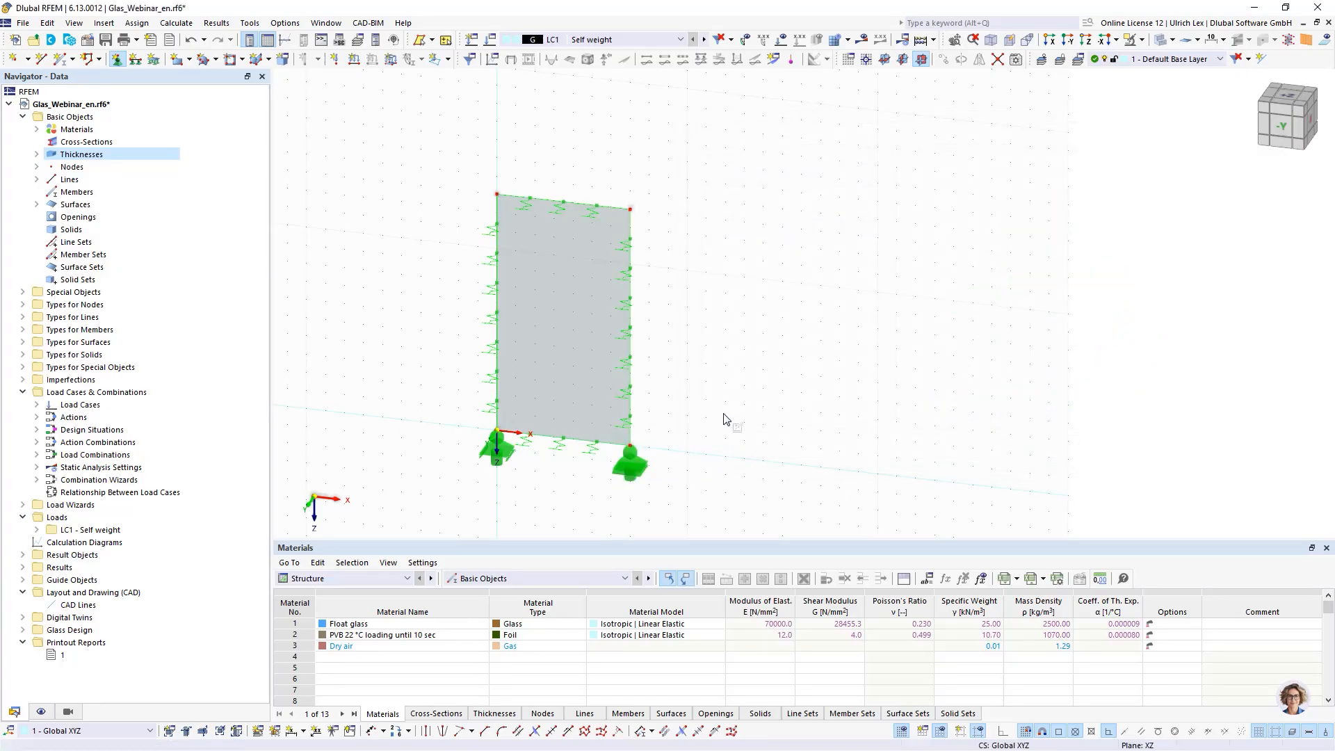
pyautogui.press('Escape')
# - Expand the Thicknesses and Glass Design entries in the navigator to review the glass composition model
pyautogui.keyDown('ctrl'); pyautogui.moveTo(750, 459); pyautogui.dragTo(705, 416, button='middle'); pyautogui.keyUp('ctrl')
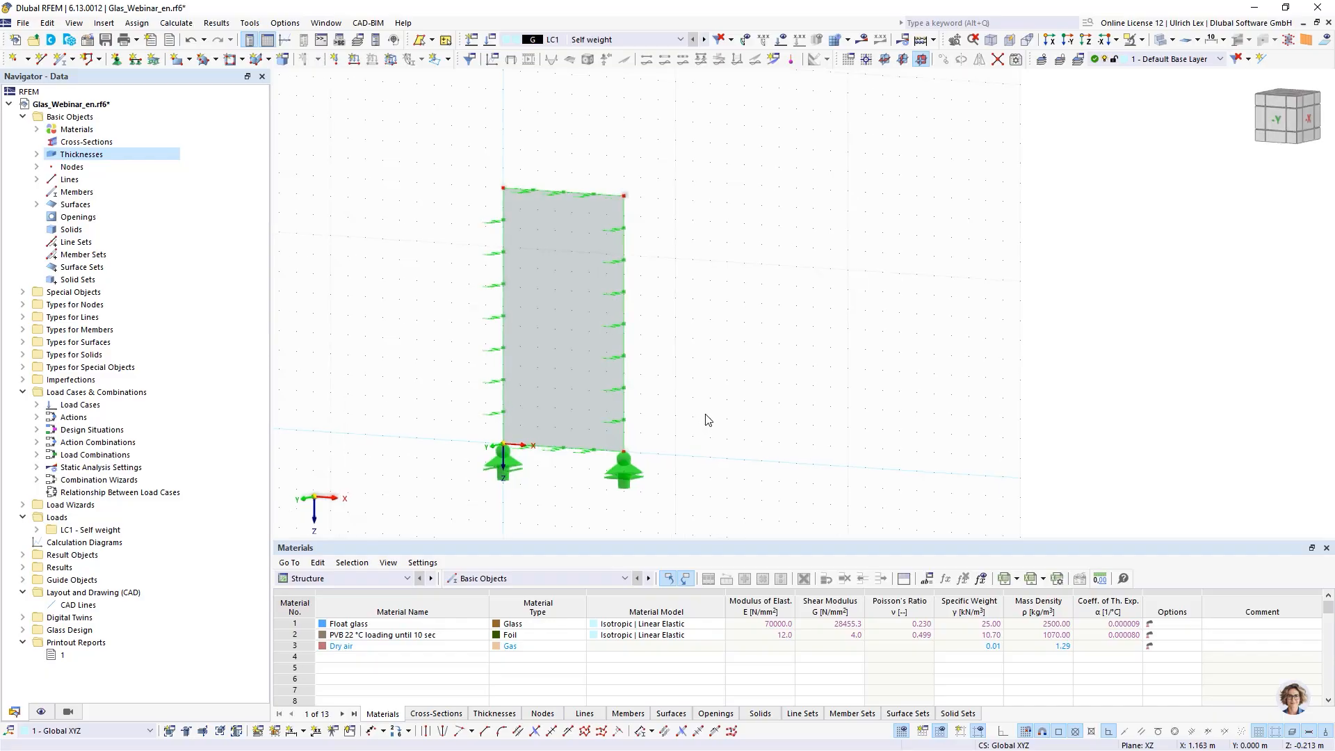
pyautogui.scroll(-2, 438, 183)
pyautogui.scroll(2, 413, 222)
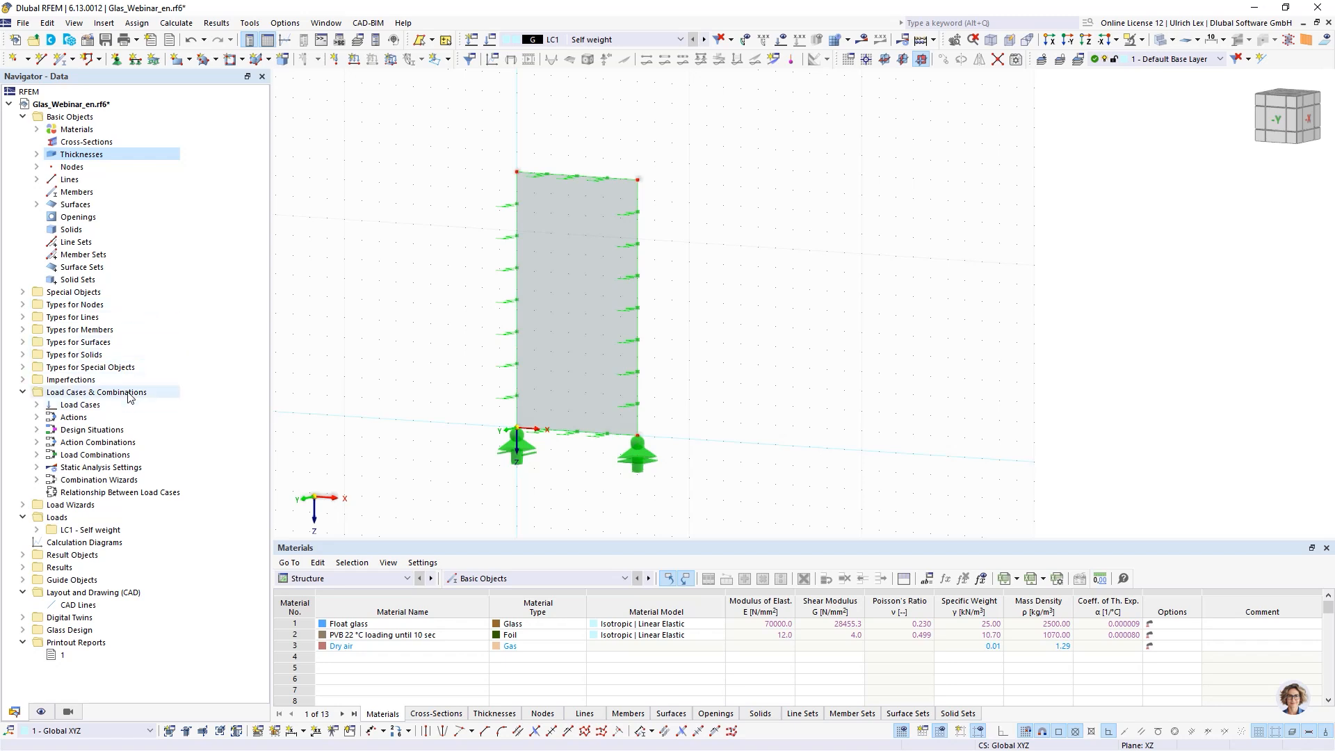
pyautogui.click(36, 155)
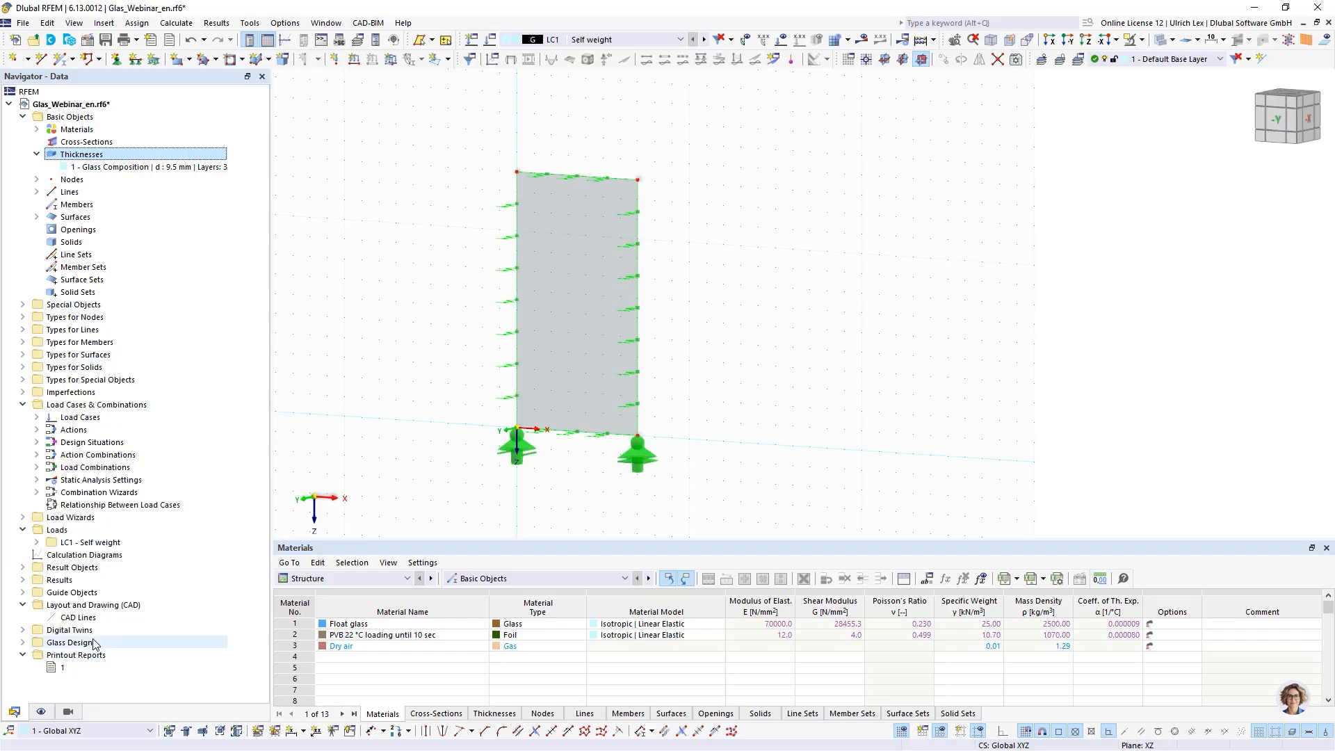
pyautogui.click(23, 643)
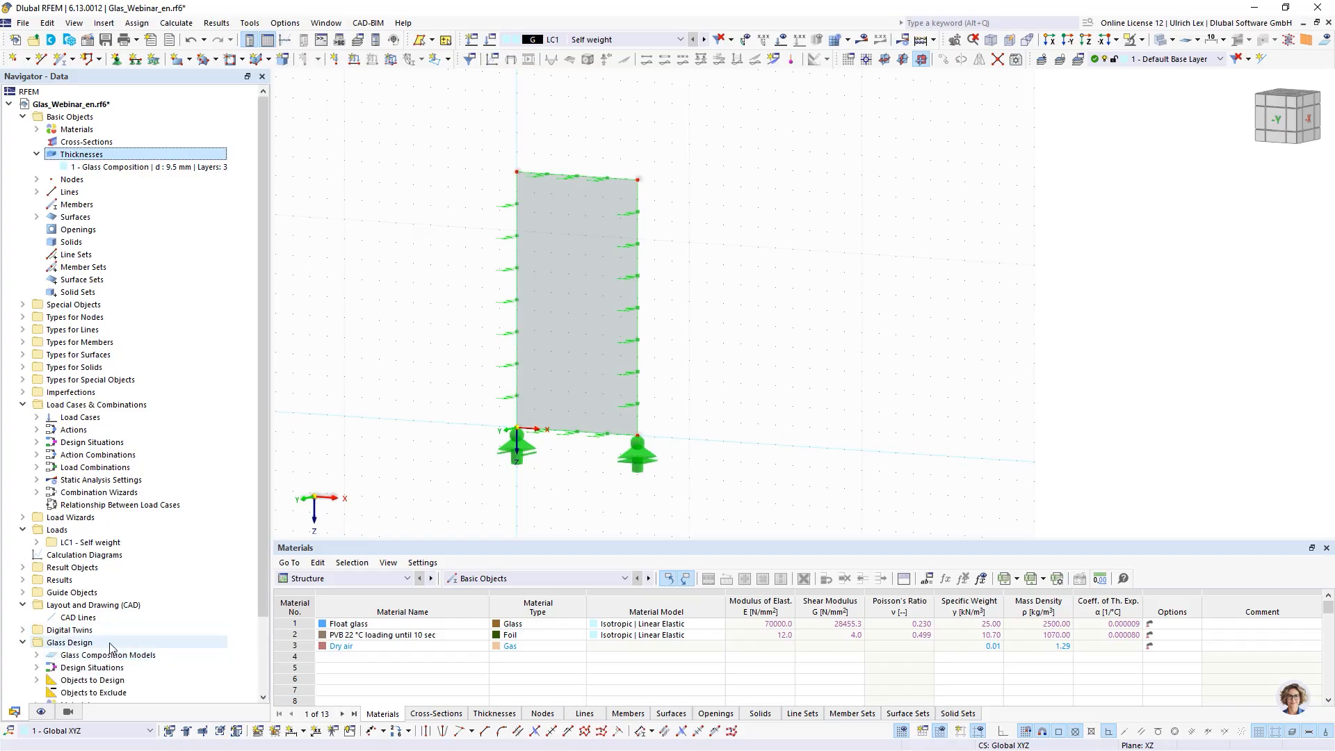
pyautogui.scroll(-3, 77, 626)
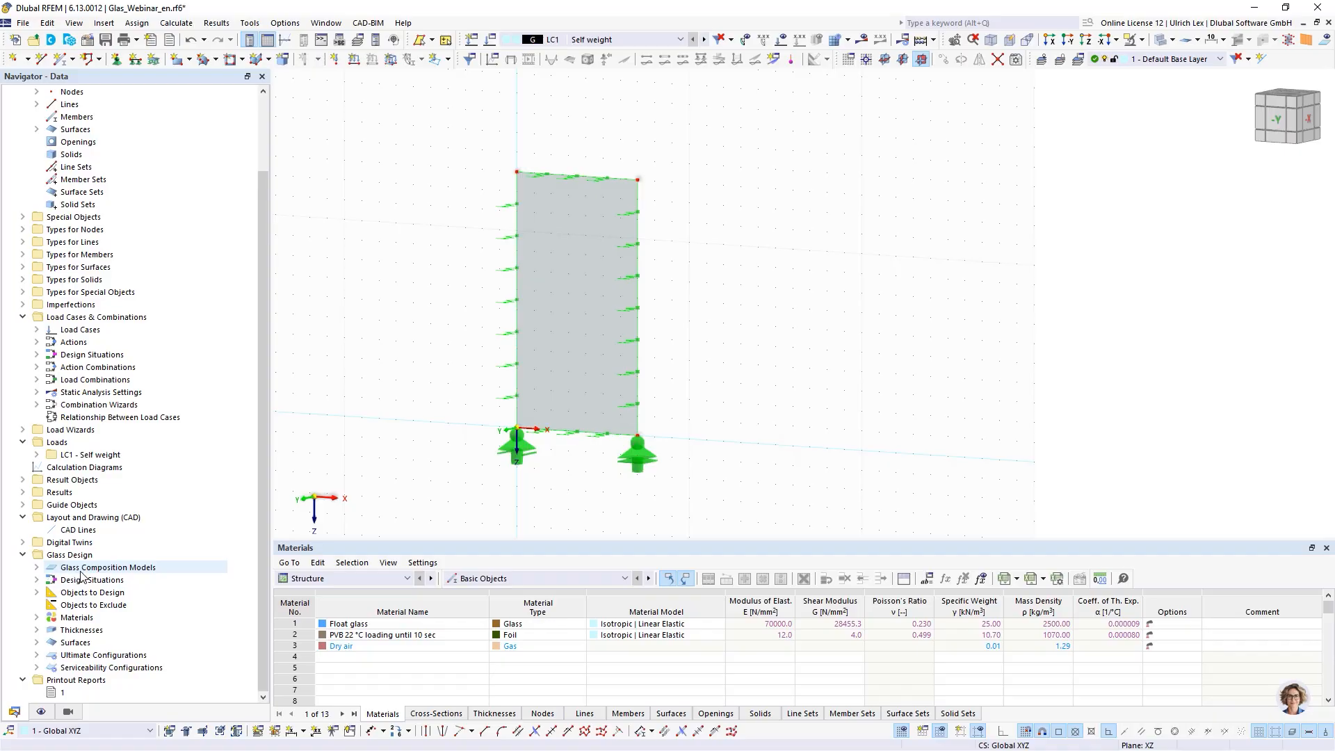
pyautogui.click(36, 568)
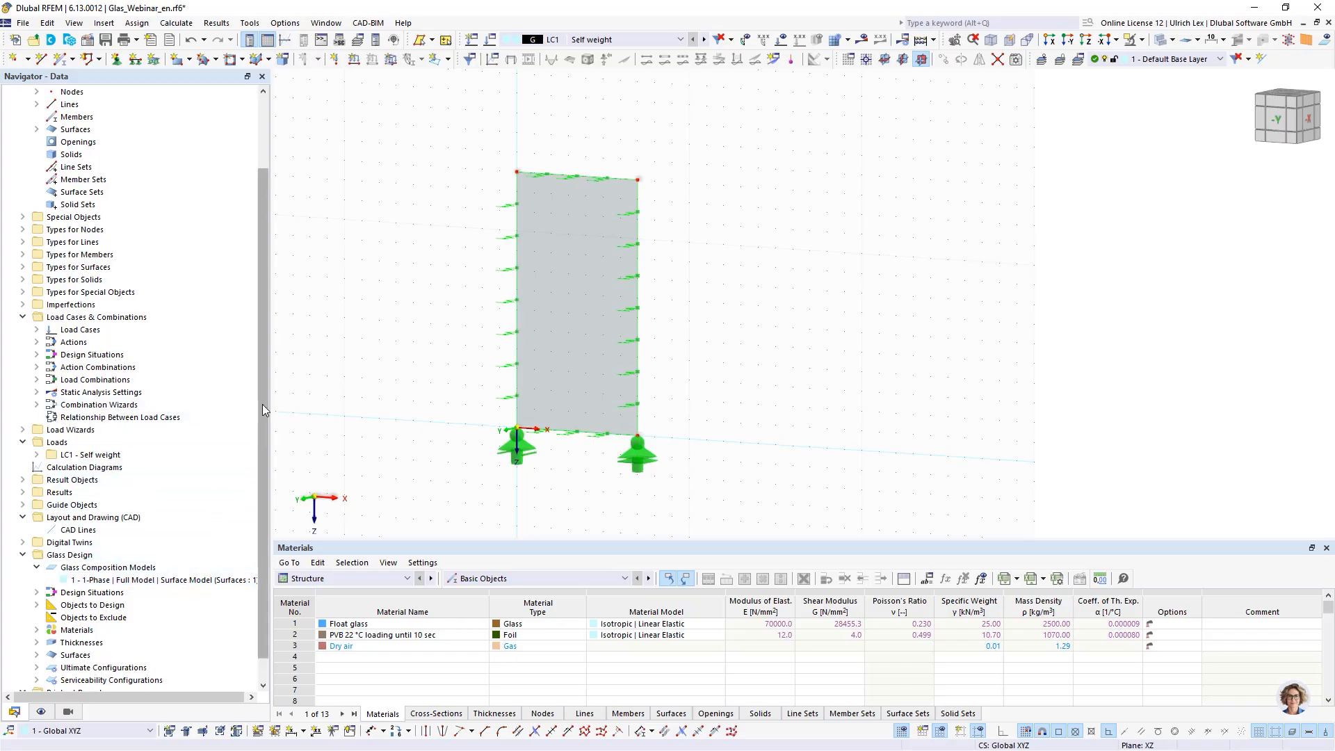
pyautogui.moveTo(263, 411); pyautogui.dragTo(265, 375)
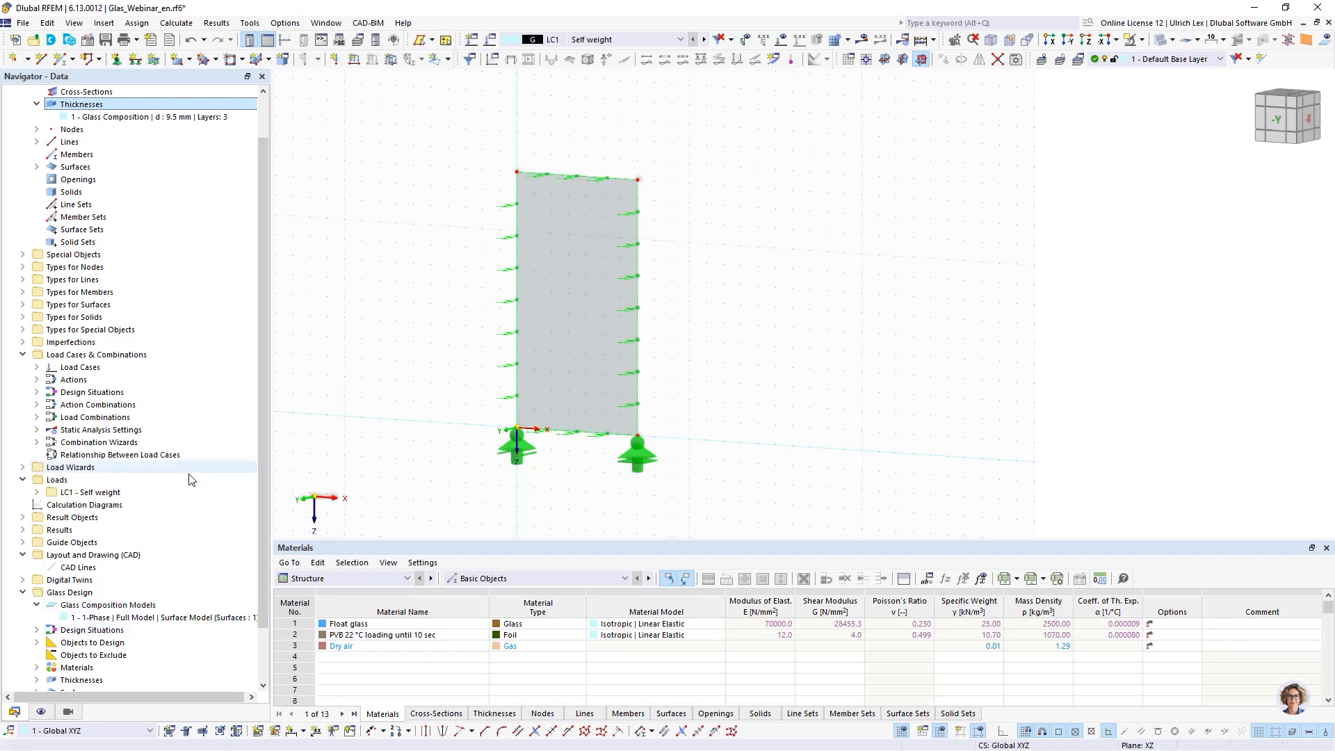
# - Open glass composition model 1 to inspect its settings and assigned surface
pyautogui.doubleClick(97, 619)
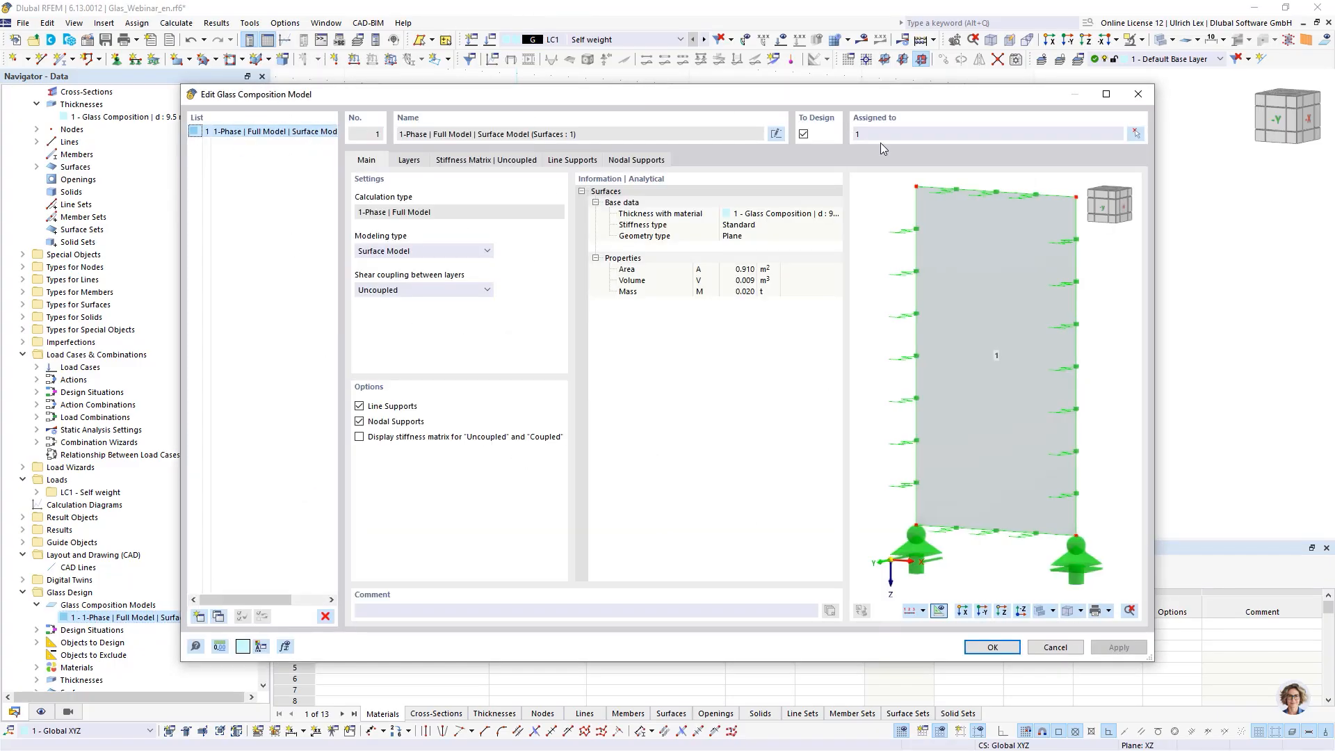
pyautogui.moveTo(898, 98); pyautogui.dragTo(910, 200)
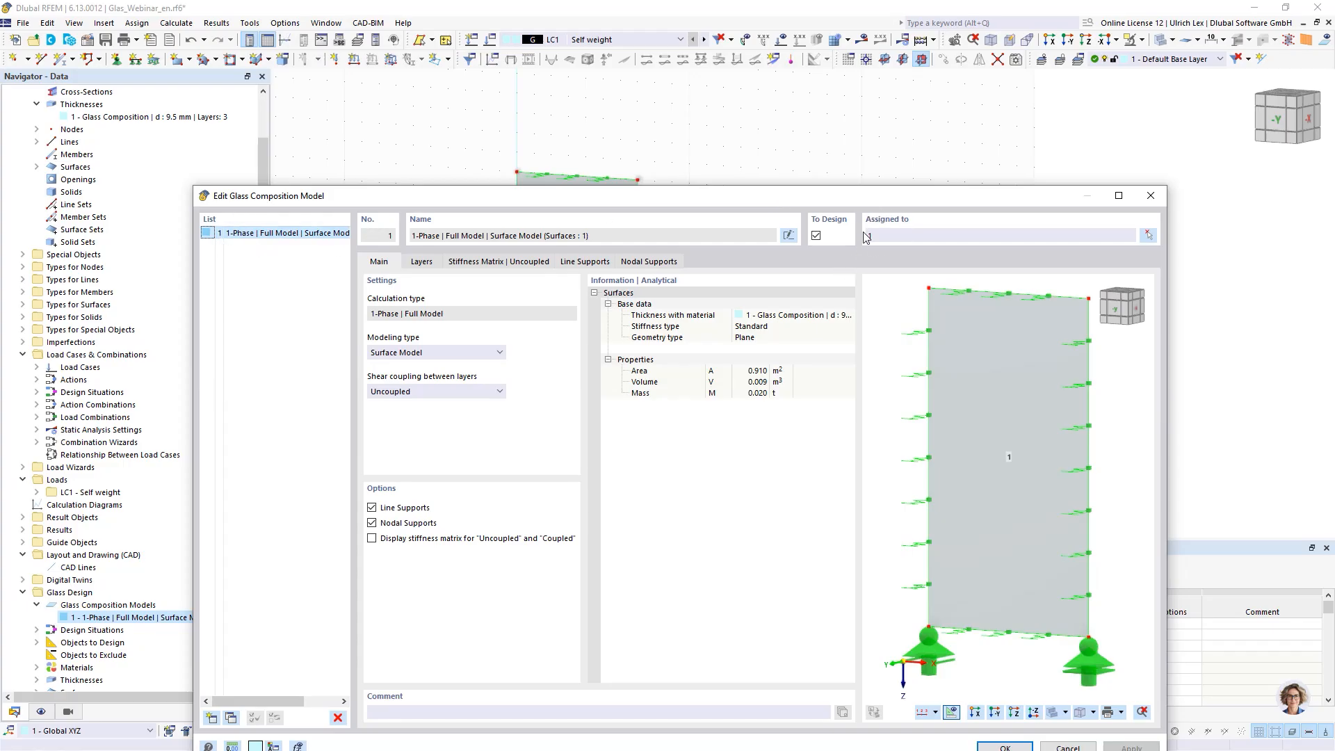
pyautogui.moveTo(887, 201); pyautogui.dragTo(894, 247)
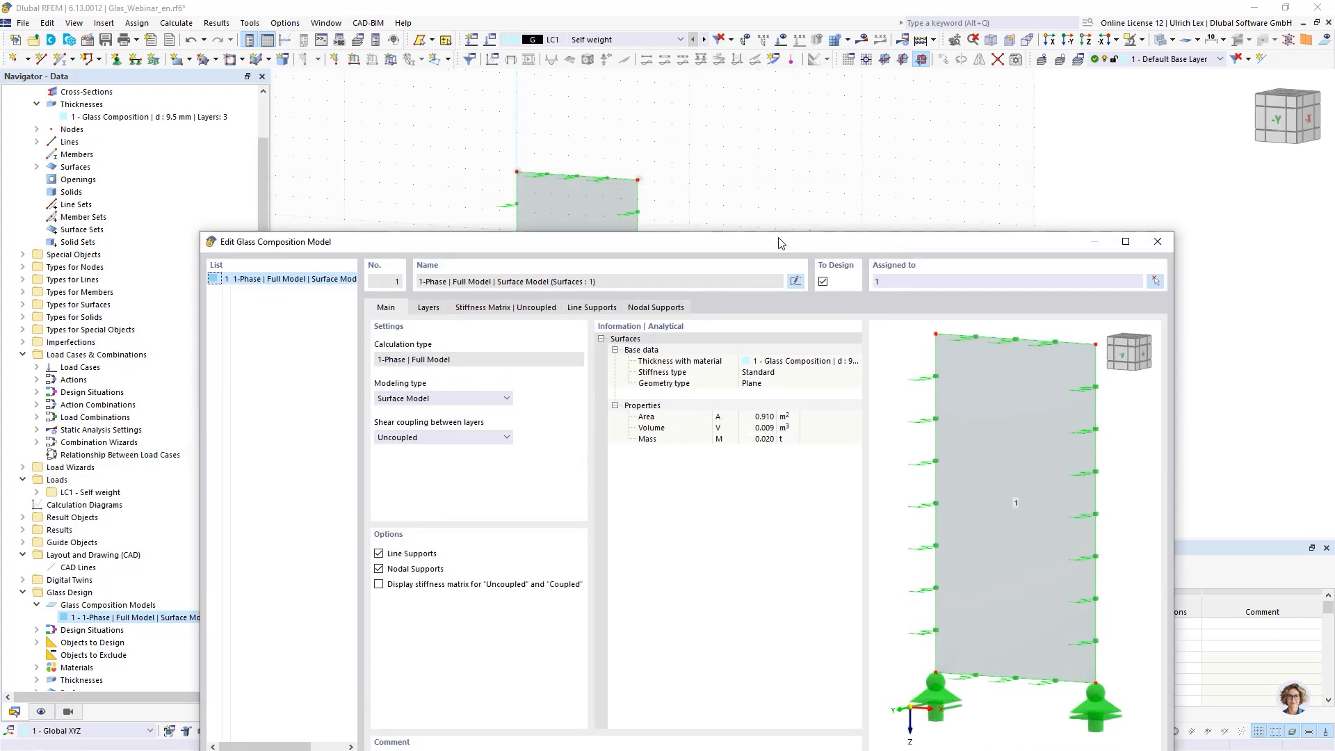
pyautogui.moveTo(780, 242); pyautogui.dragTo(780, 101)
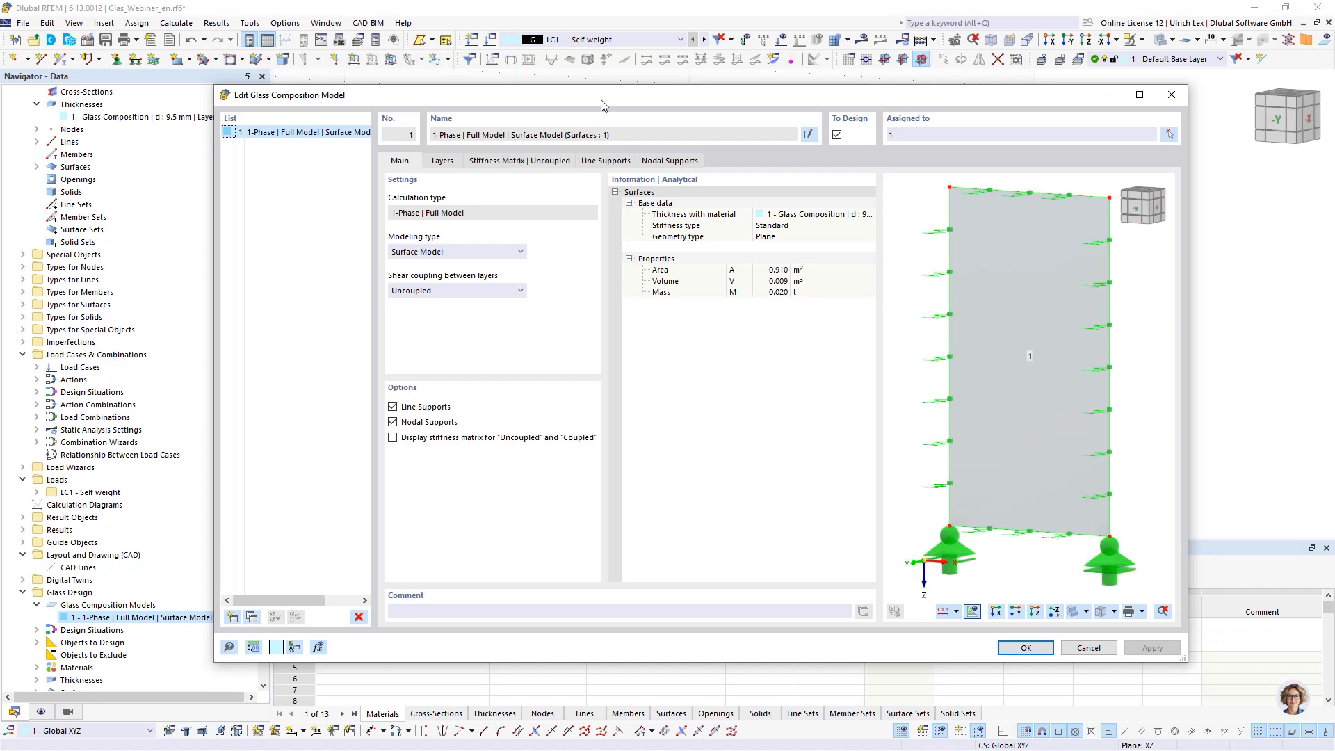
# - Review the glass composition model's stiffness matrix, layers, line supports and nodal supports, then close the dialog
pyautogui.moveTo(606, 96); pyautogui.dragTo(614, 347)
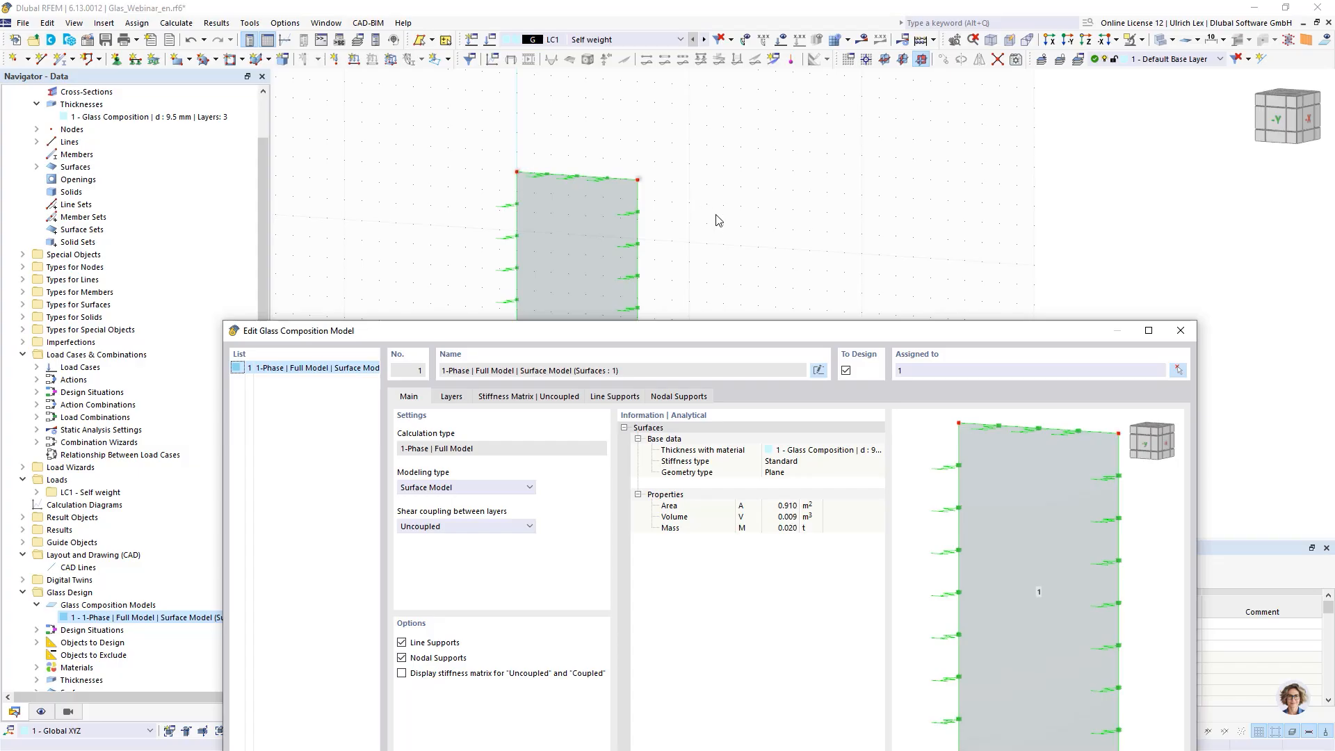
pyautogui.click(514, 400)
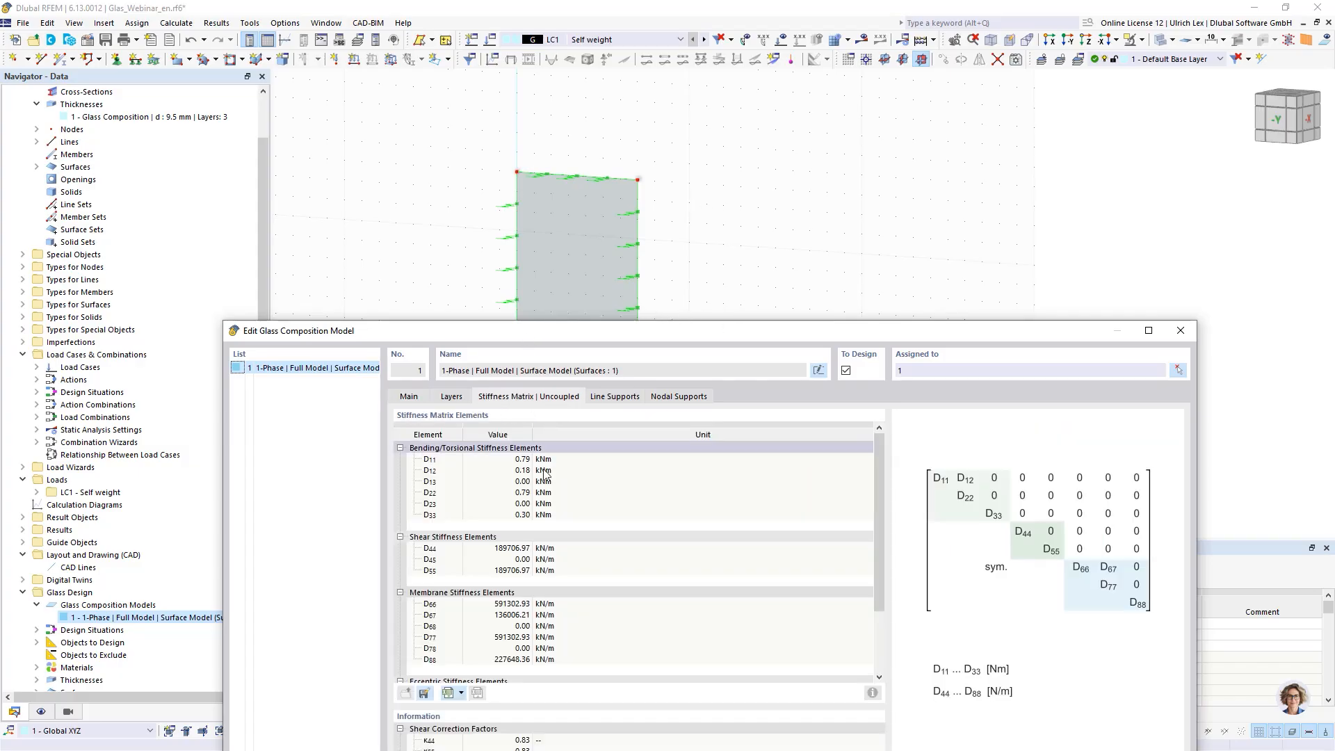
pyautogui.moveTo(669, 331); pyautogui.dragTo(703, 260)
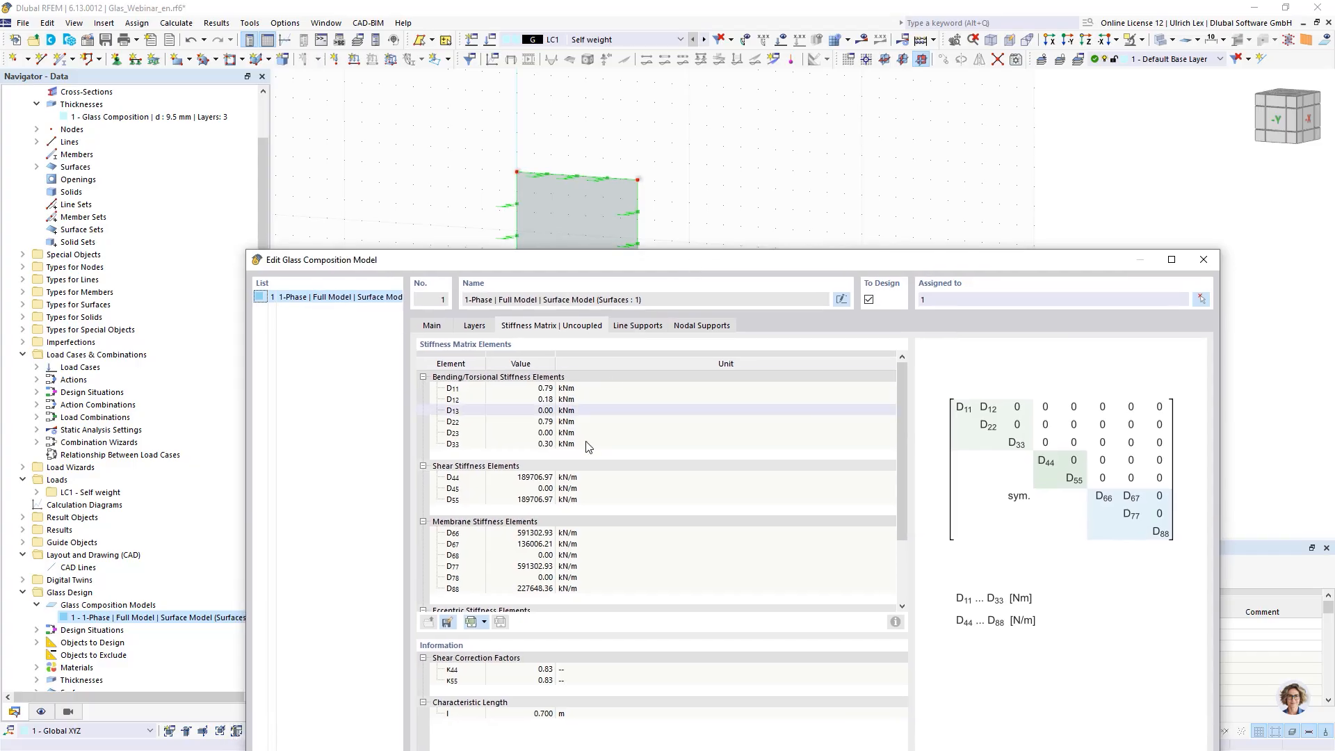
pyautogui.click(474, 326)
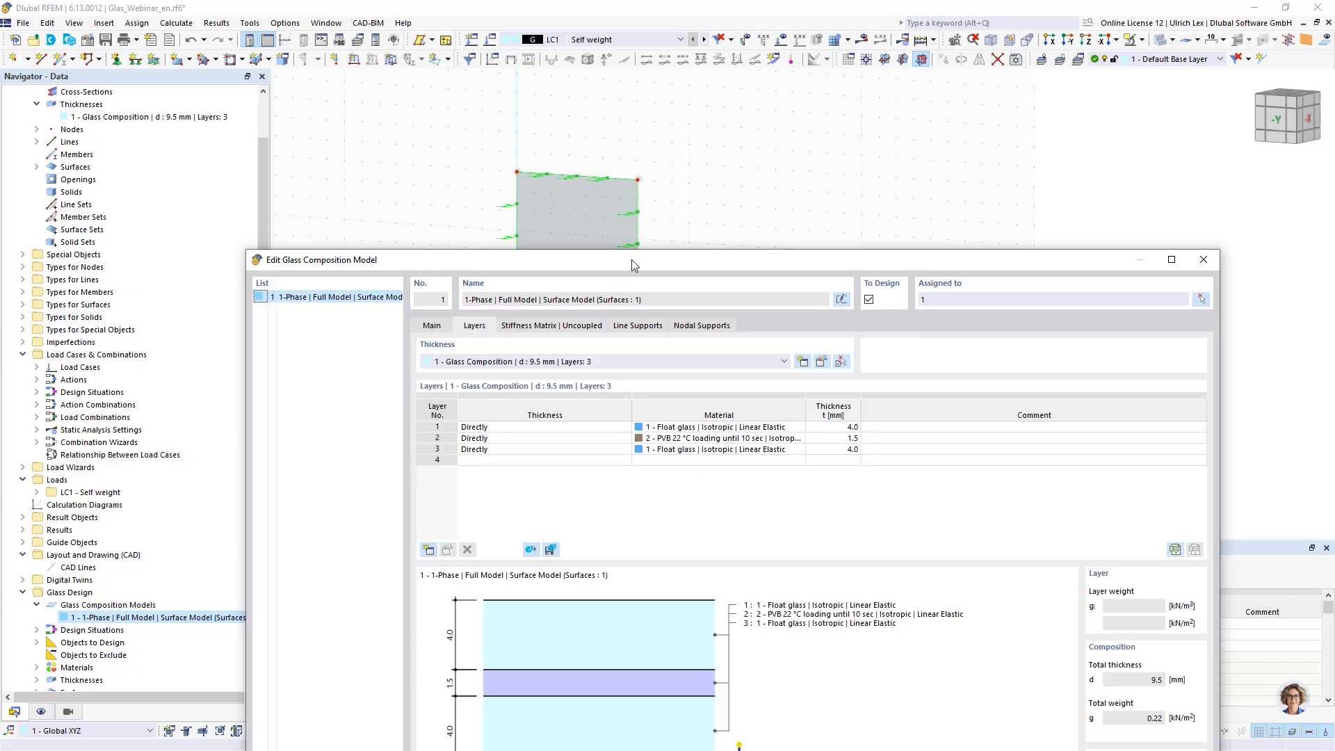
pyautogui.moveTo(631, 260); pyautogui.dragTo(618, 95)
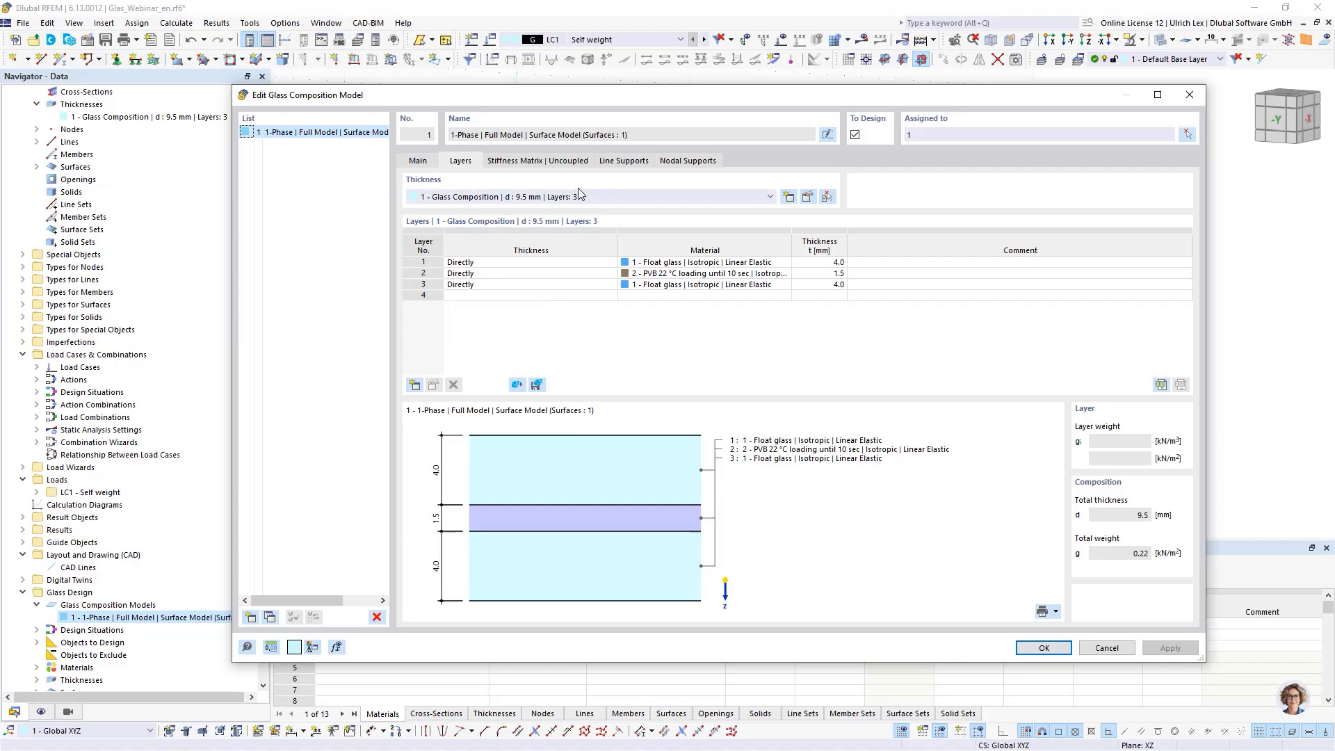
pyautogui.click(624, 162)
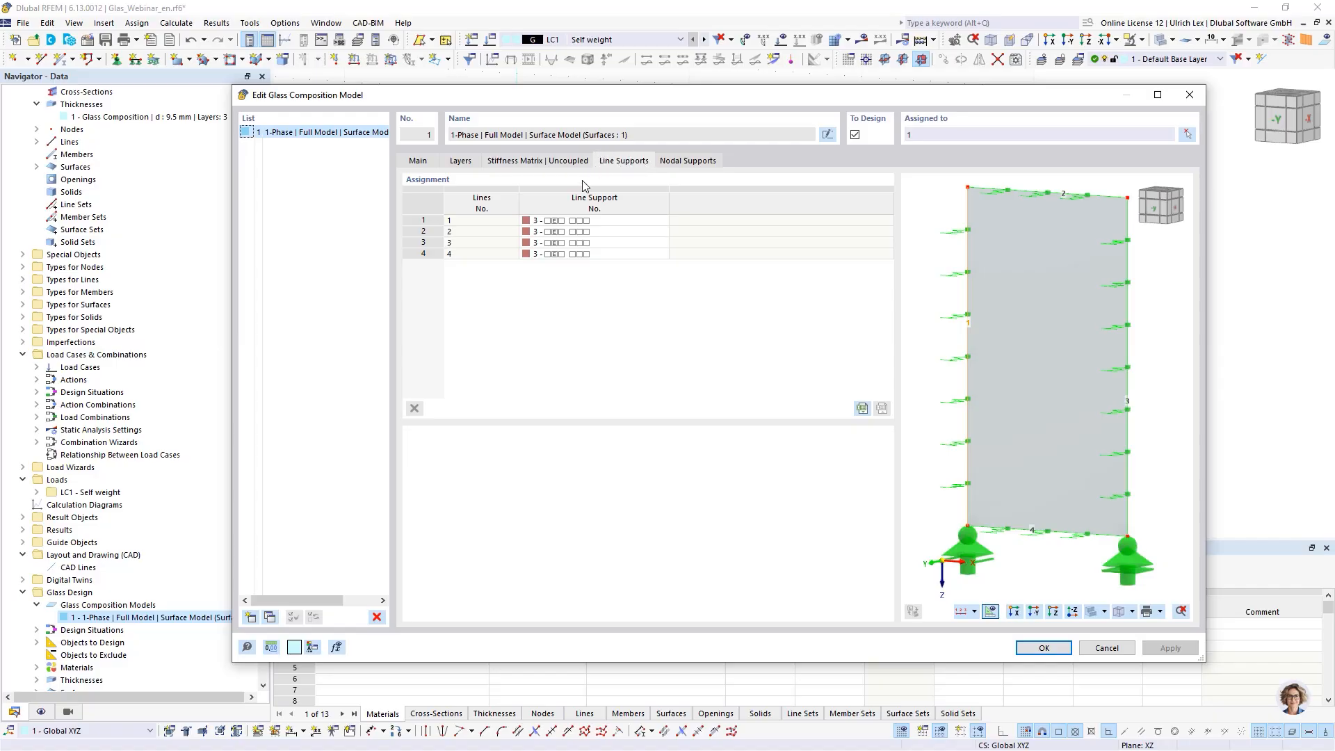
pyautogui.click(683, 163)
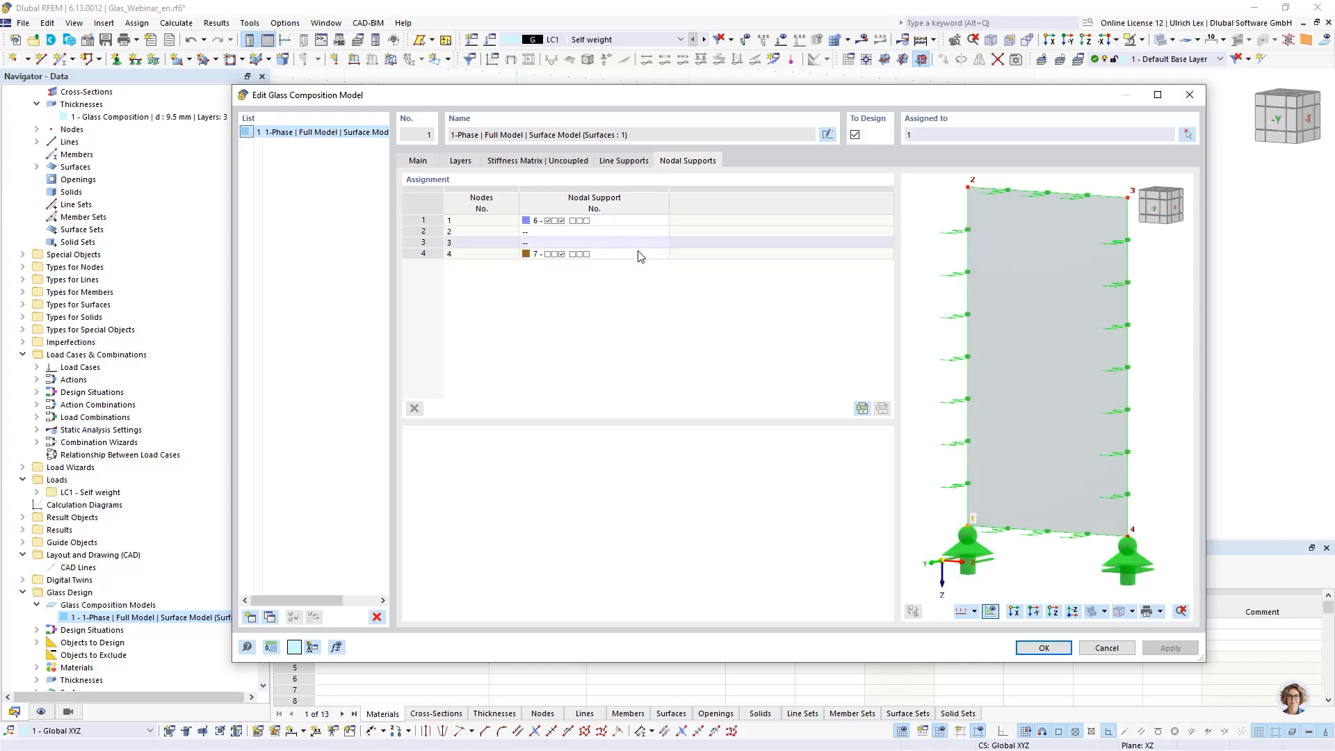
pyautogui.click(419, 162)
pyautogui.moveTo(670, 96); pyautogui.dragTo(545, 57)
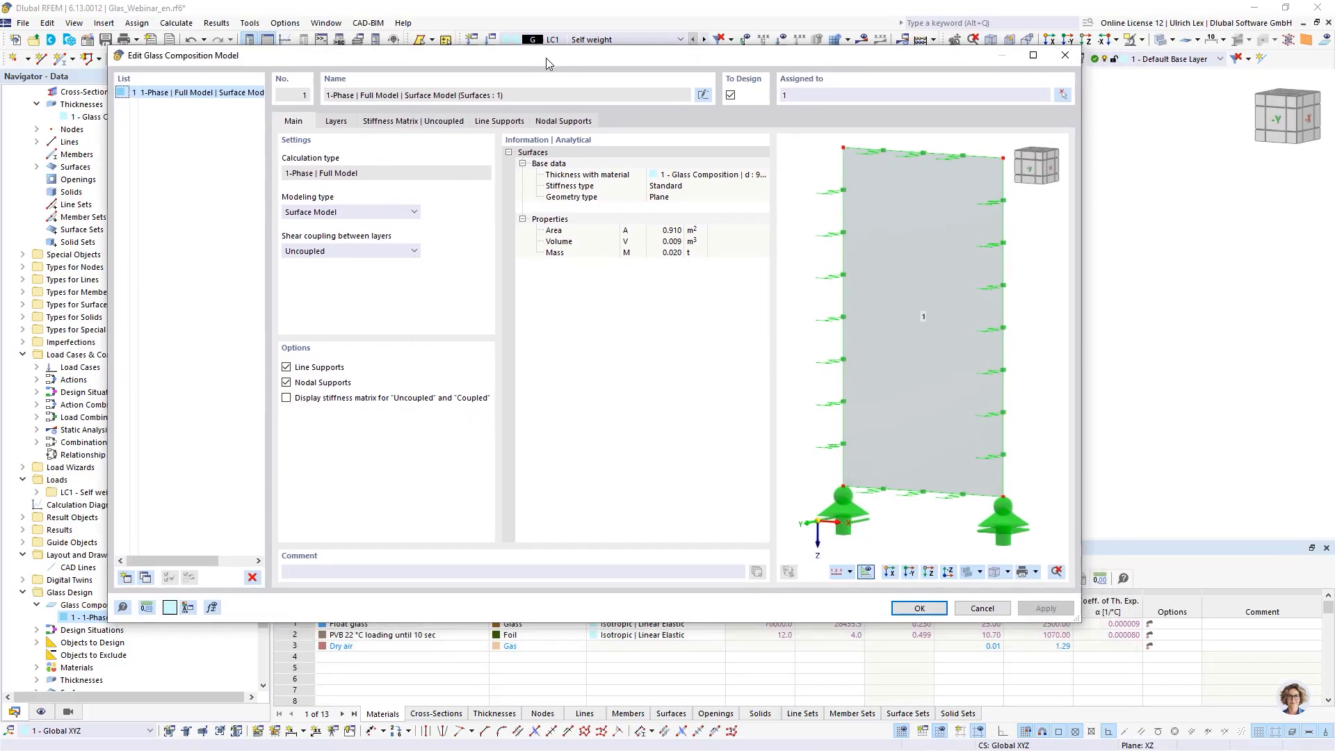
pyautogui.click(920, 609)
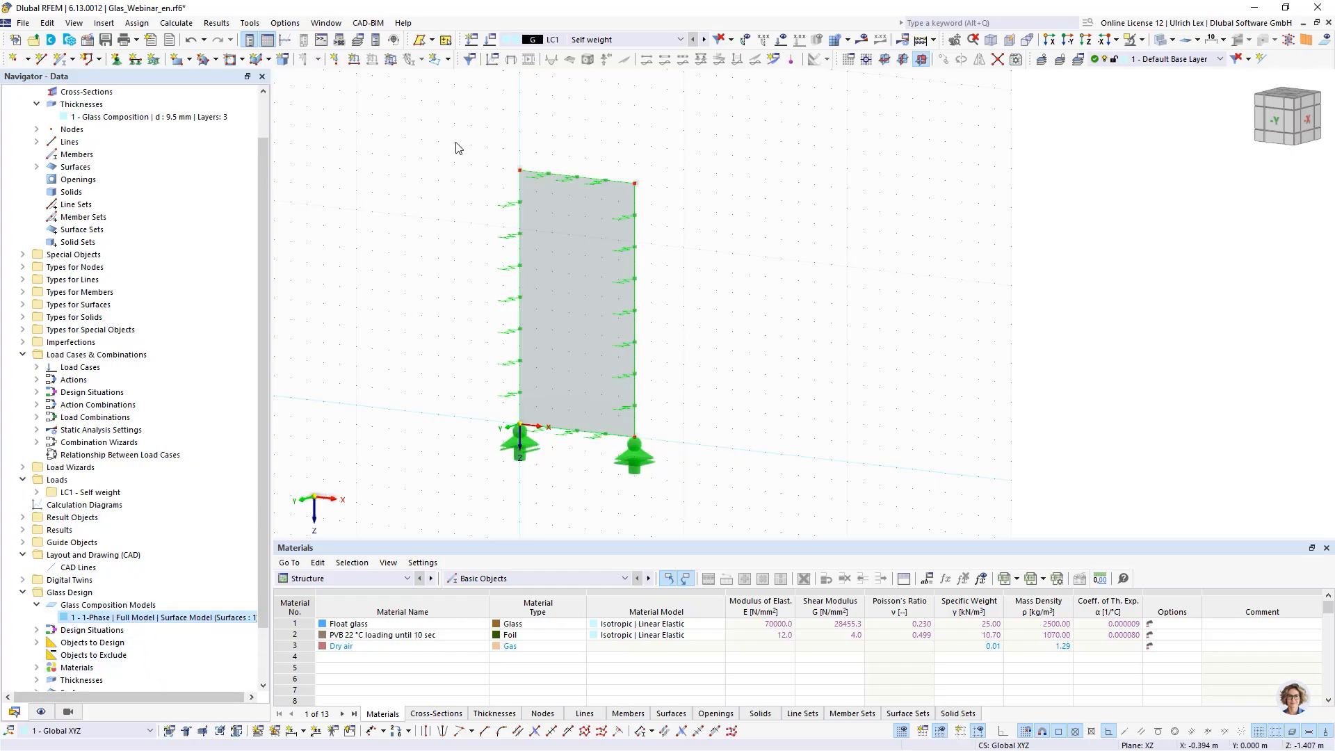
# - Create a new load case LC2 with the action category Wind
pyautogui.click(491, 45)
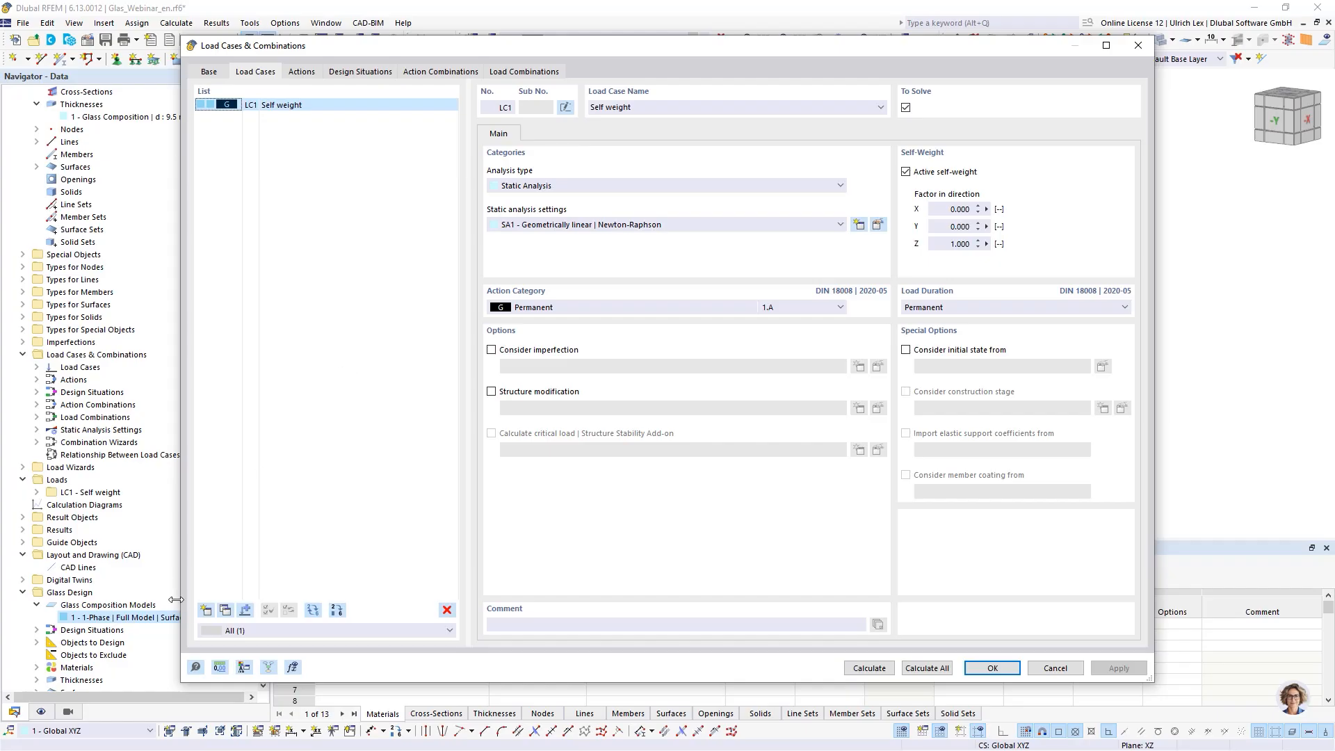
pyautogui.click(206, 611)
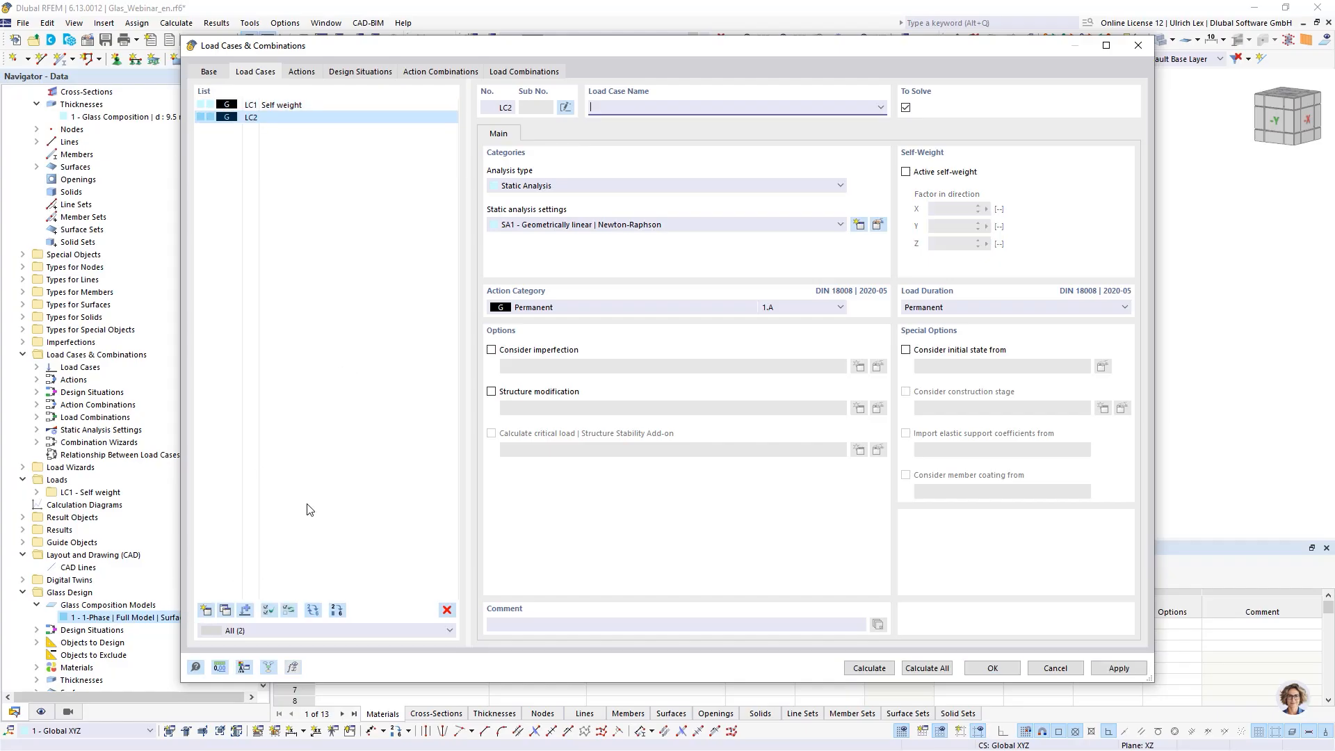
pyautogui.click(652, 311)
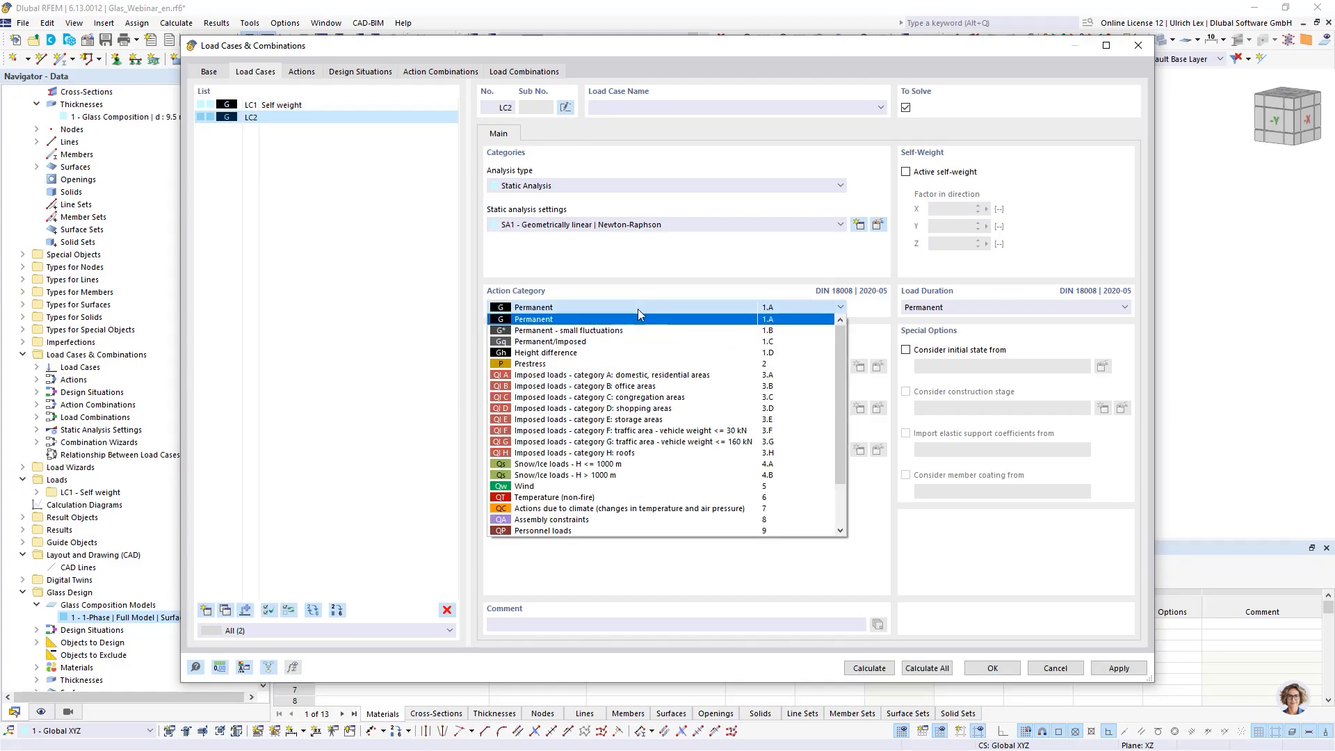
pyautogui.click(586, 486)
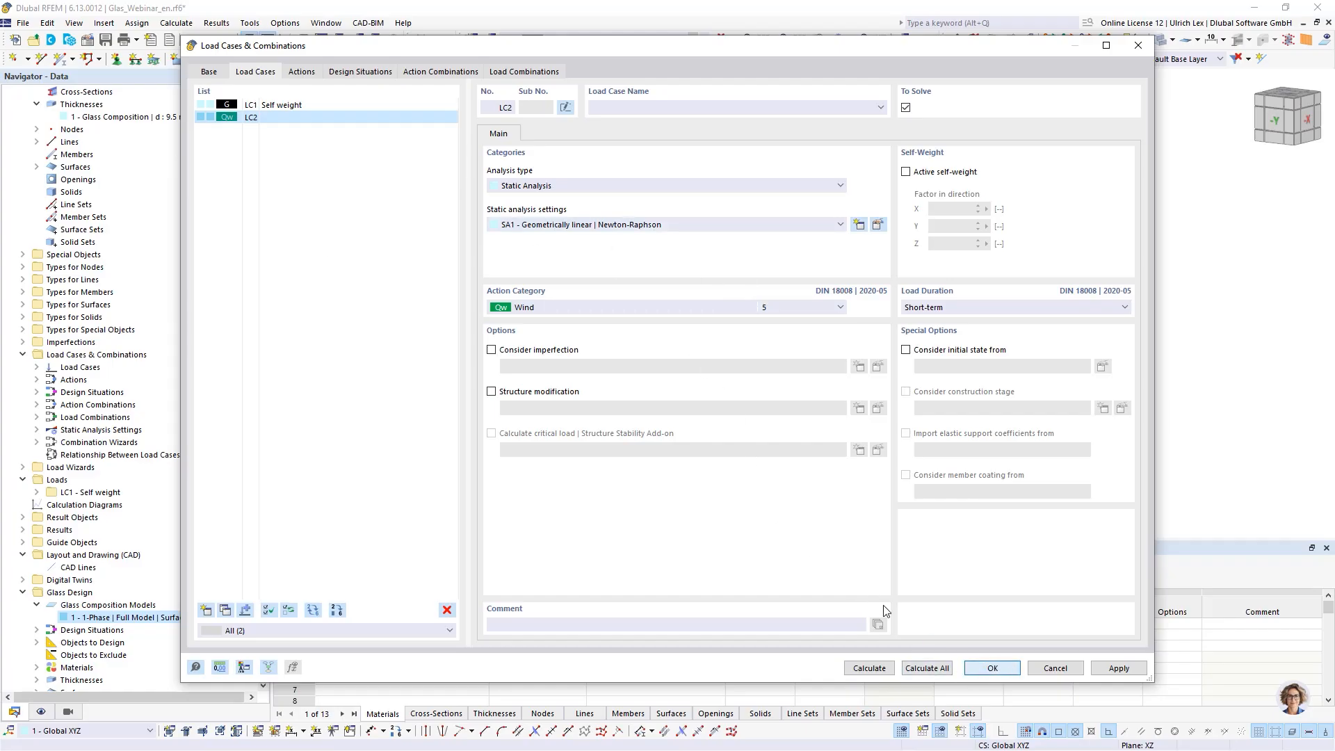
pyautogui.press('Return')
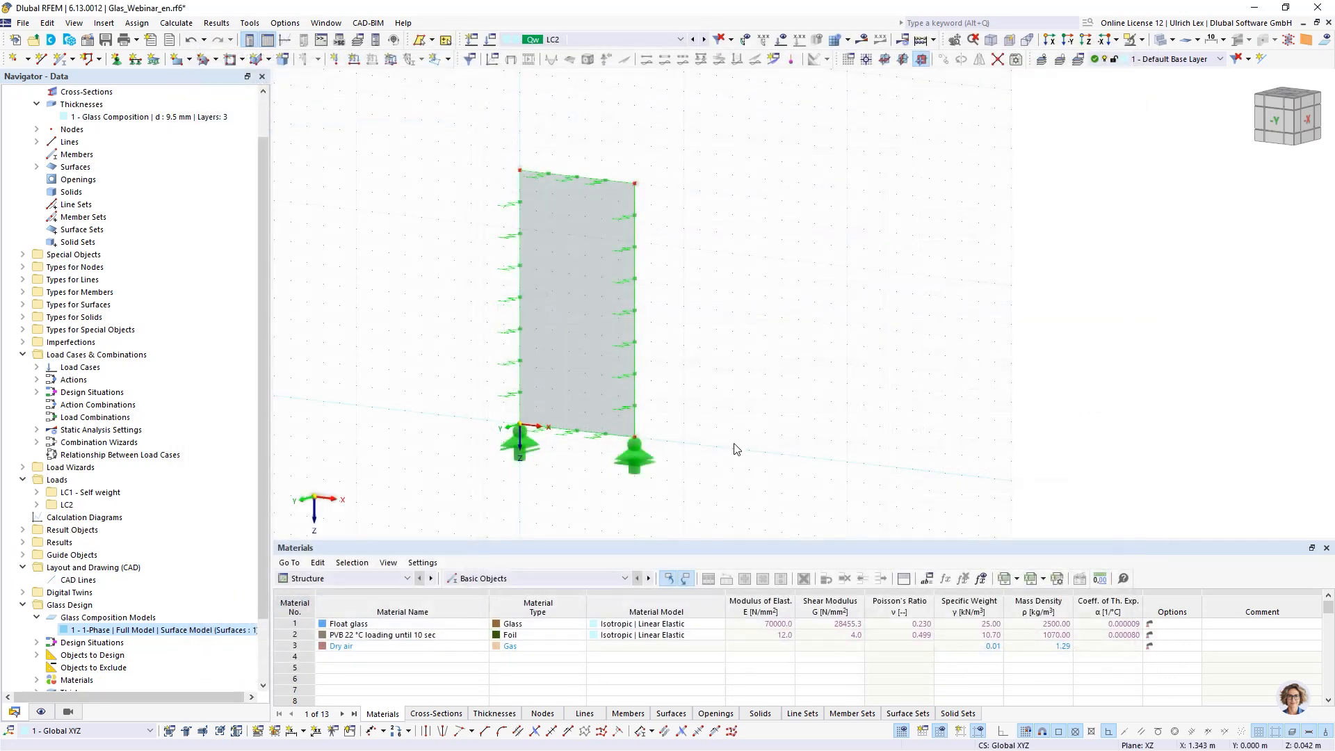
# - Apply a uniform surface force of -0.80 kN/m² in global Y on true area to the glass surface in LC2
pyautogui.click(393, 62)
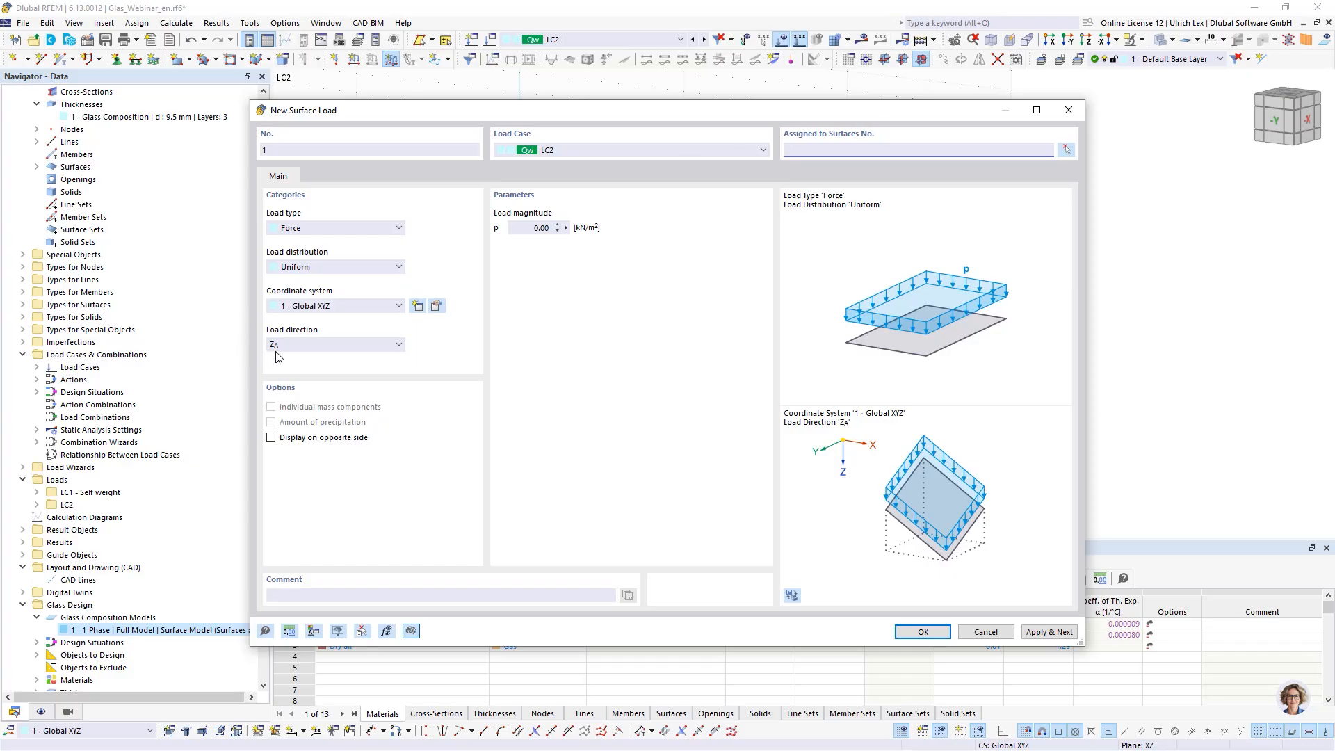
pyautogui.click(311, 349)
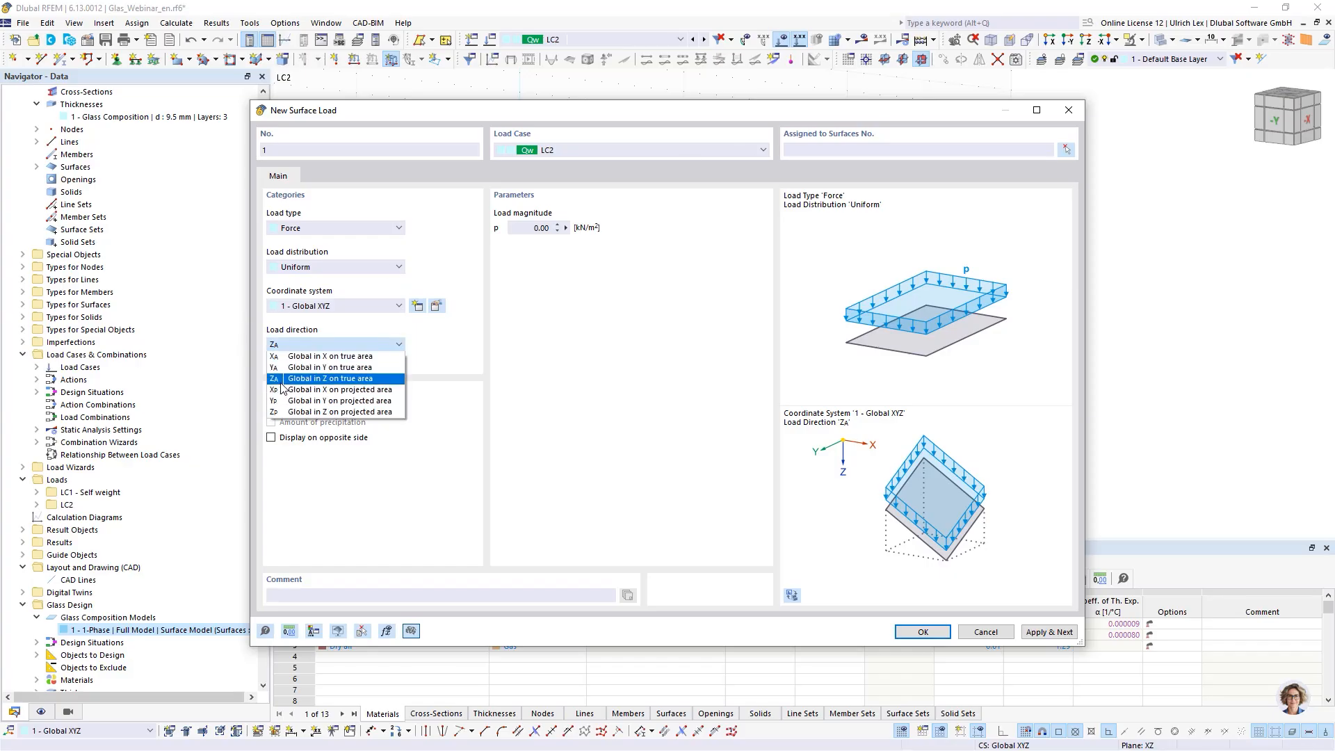
pyautogui.click(283, 368)
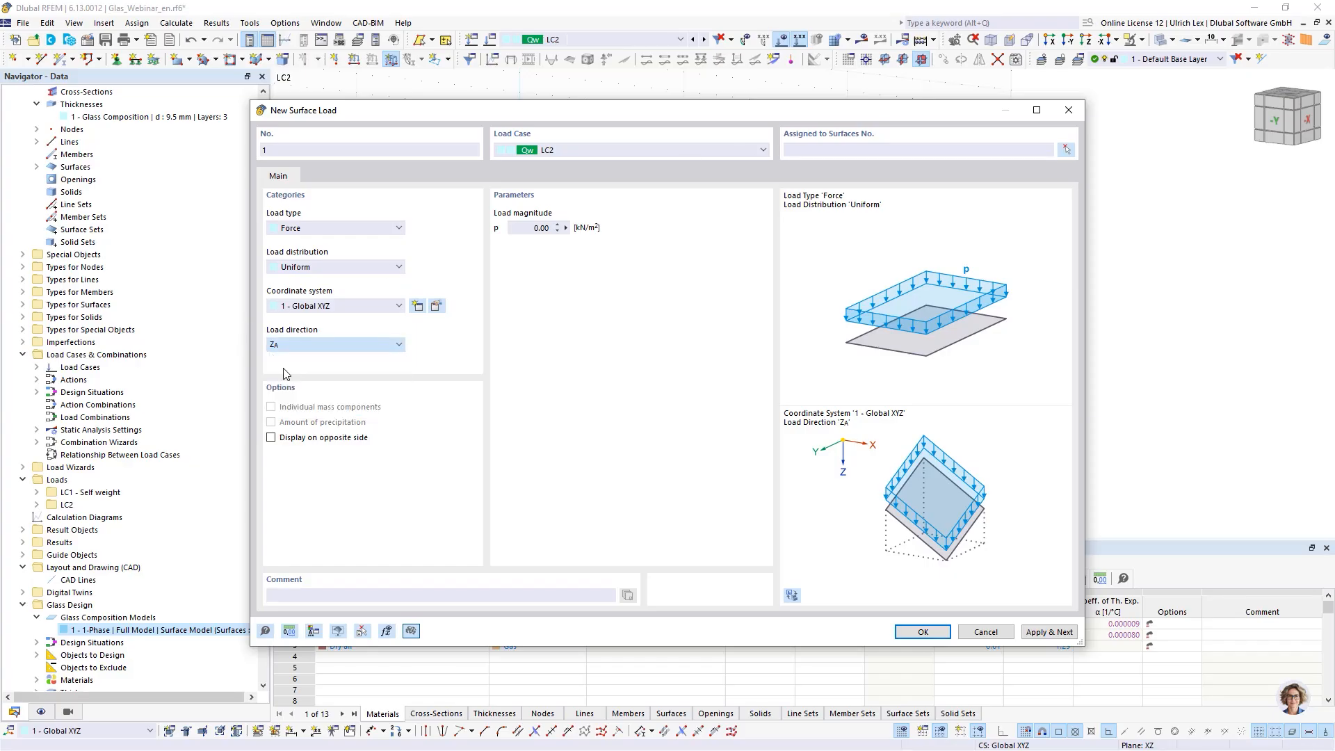
pyautogui.click(524, 224)
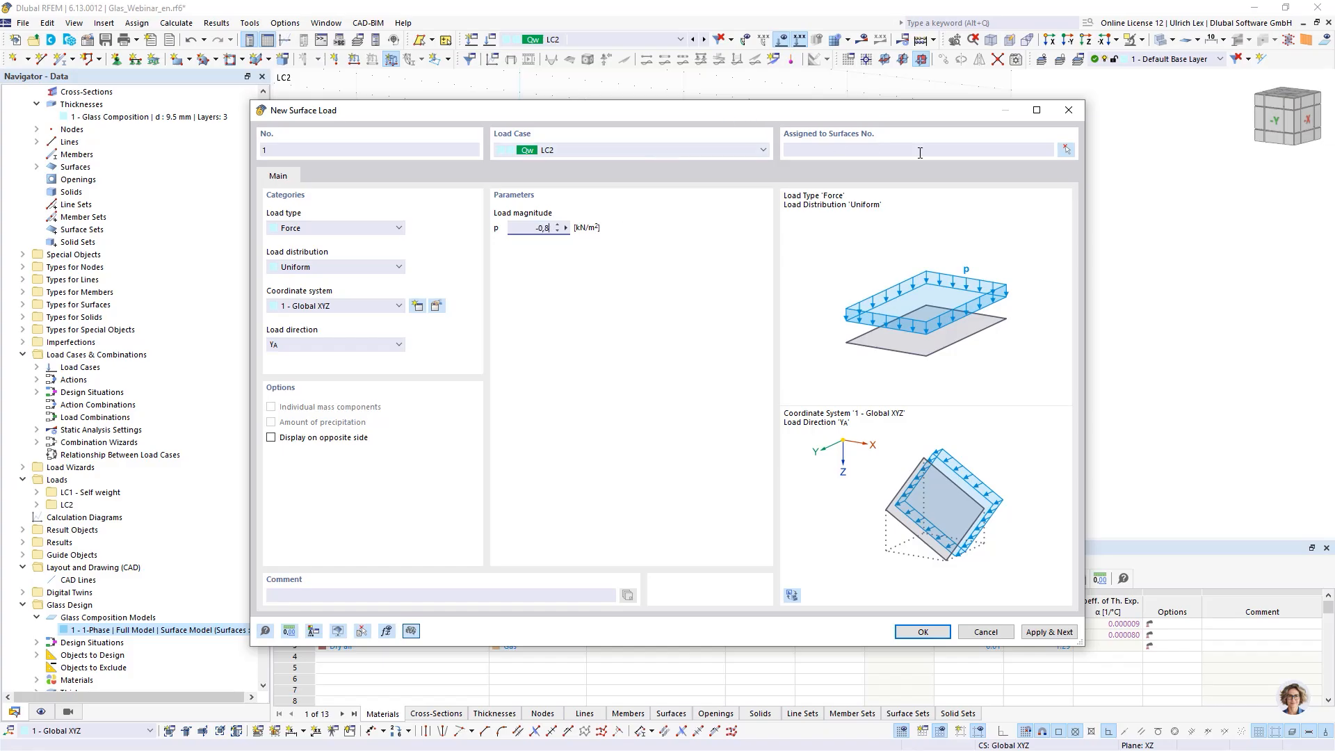
pyautogui.click(1068, 150)
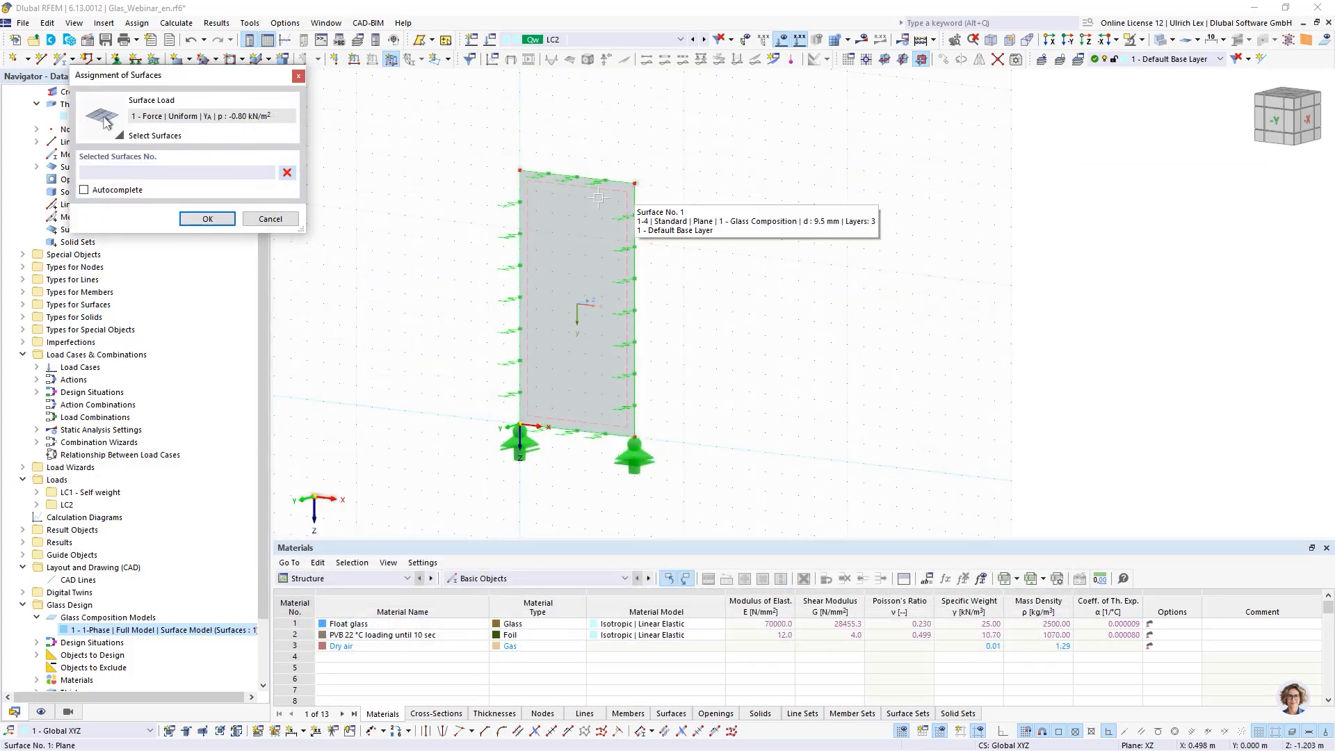
pyautogui.click(612, 208)
pyautogui.click(207, 220)
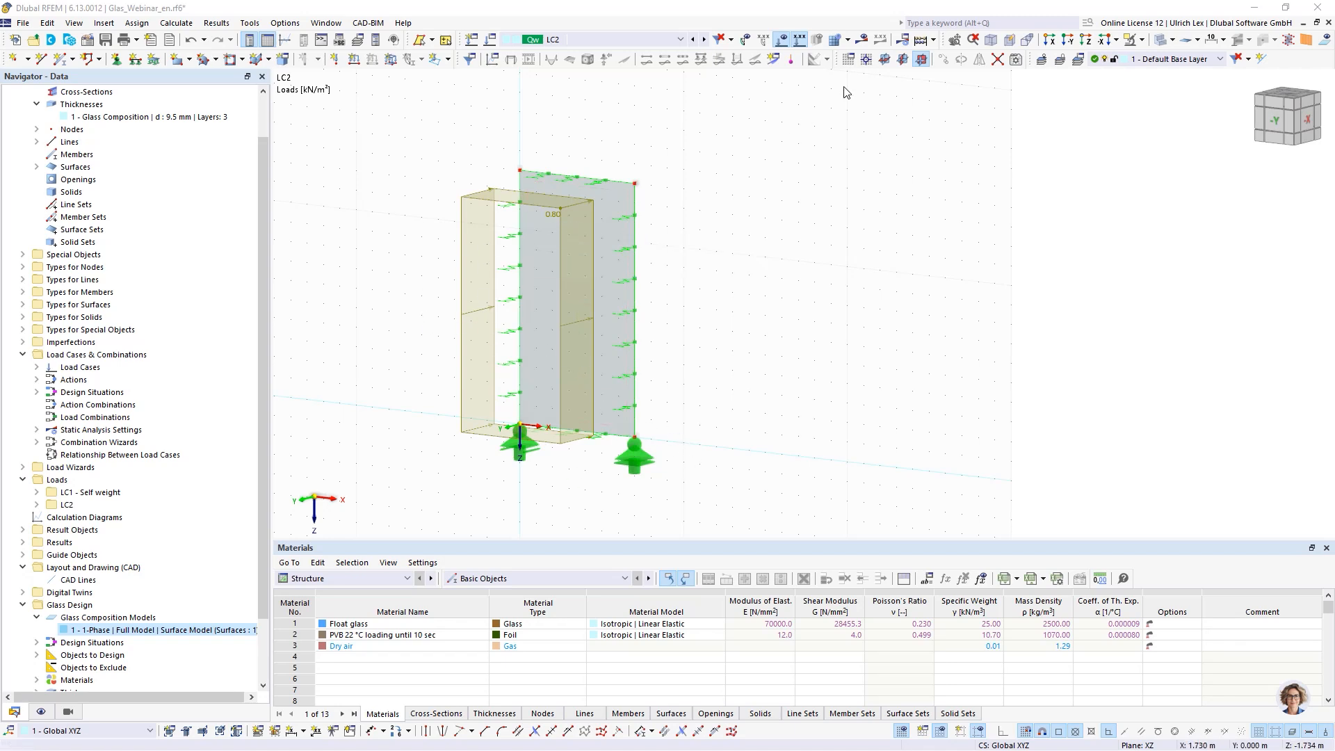
# - Set the target length of finite elements in the mesh settings to 0.05 m
pyautogui.click(932, 40)
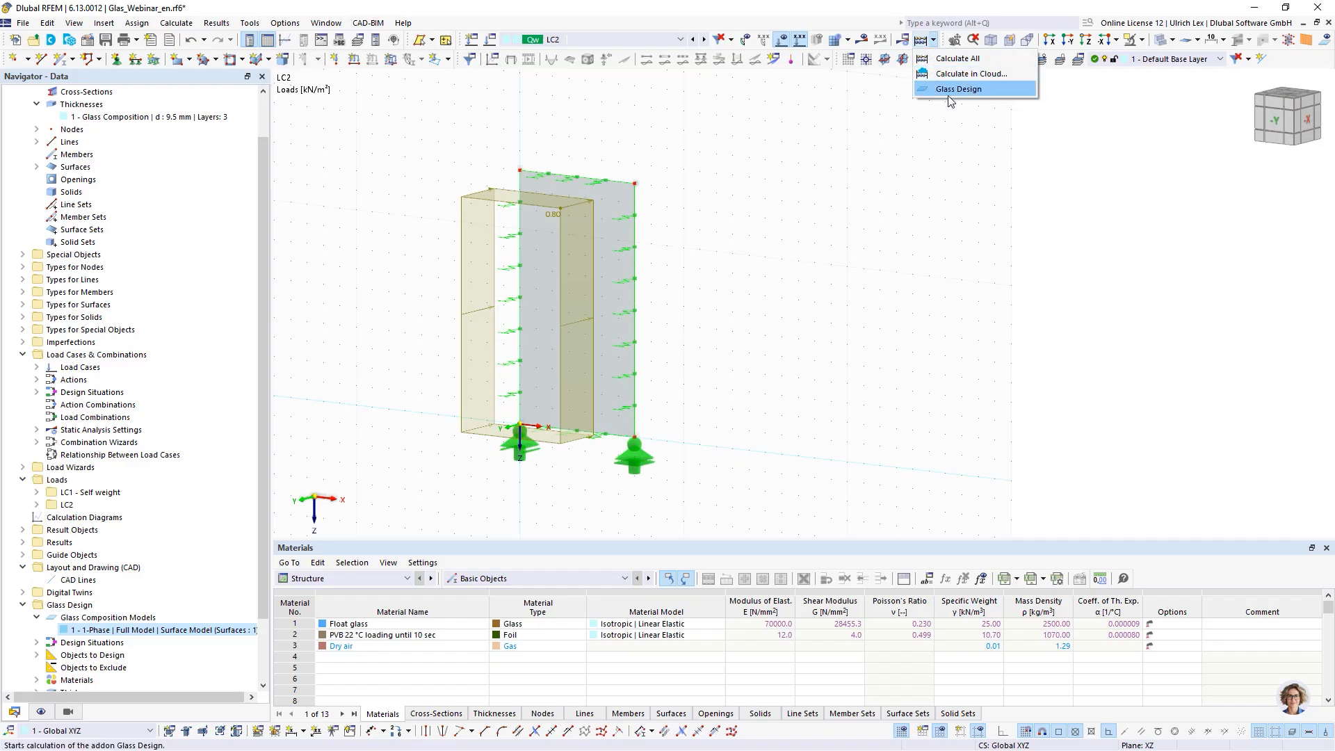
pyautogui.click(906, 161)
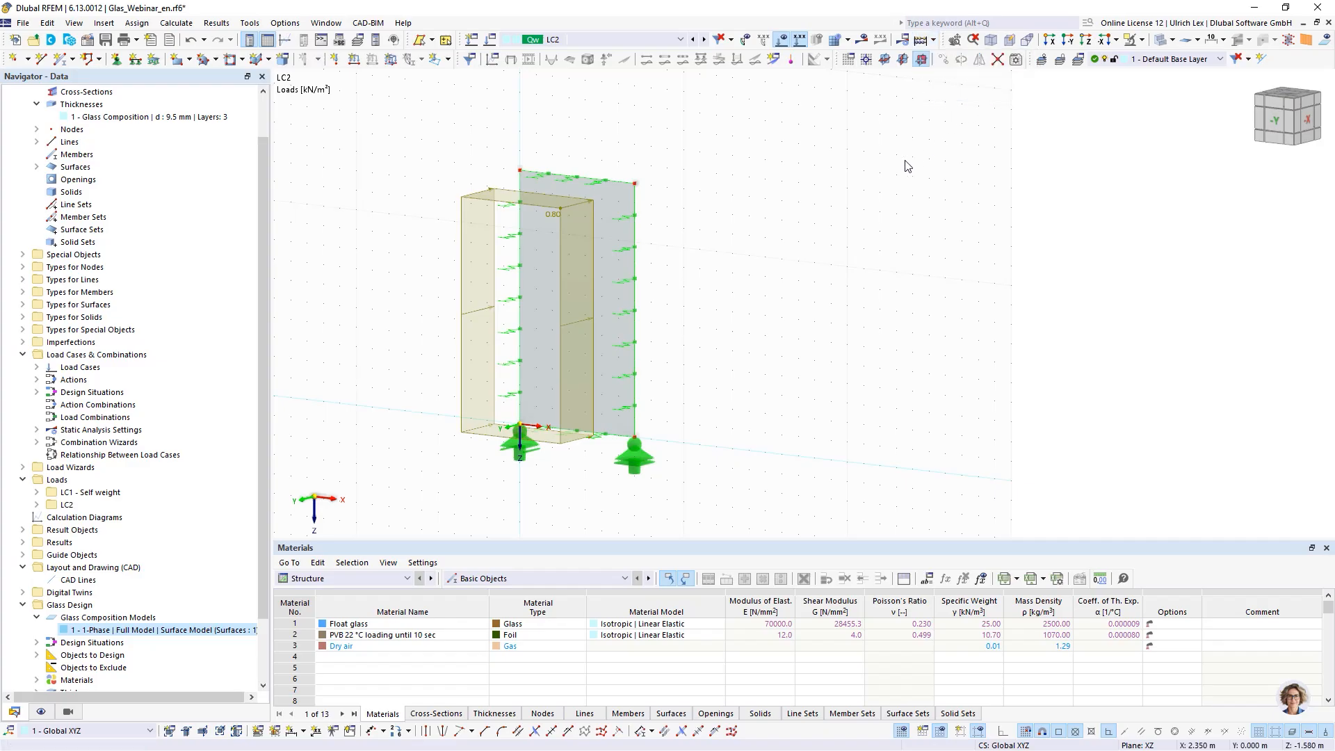
pyautogui.click(176, 23)
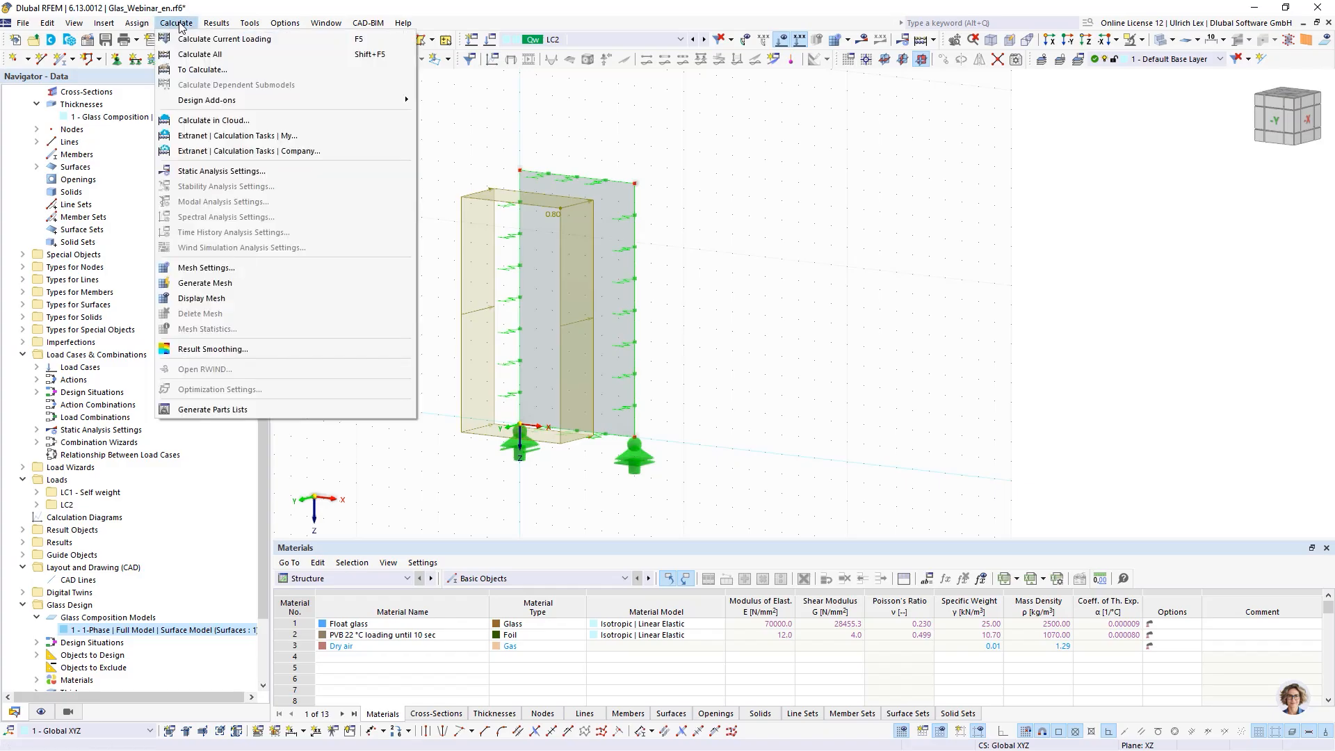
pyautogui.click(238, 269)
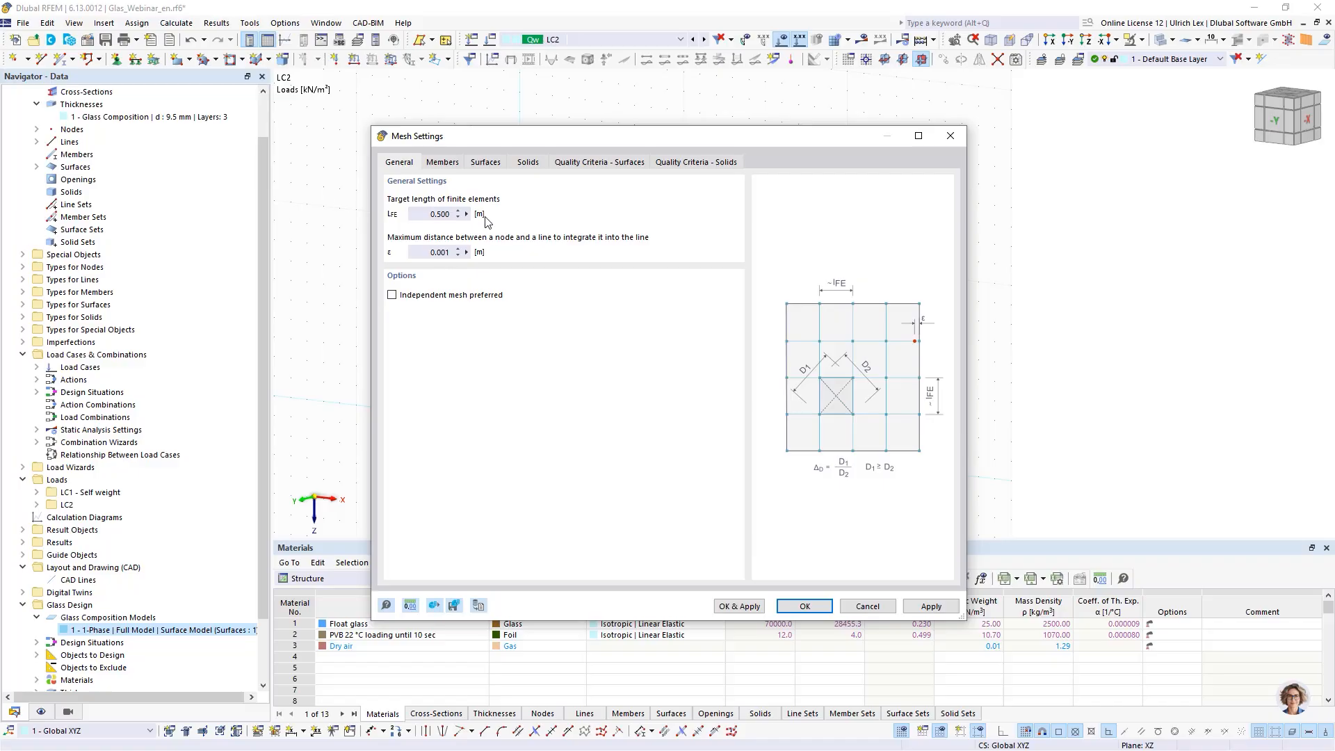
pyautogui.moveTo(494, 139); pyautogui.dragTo(459, 131)
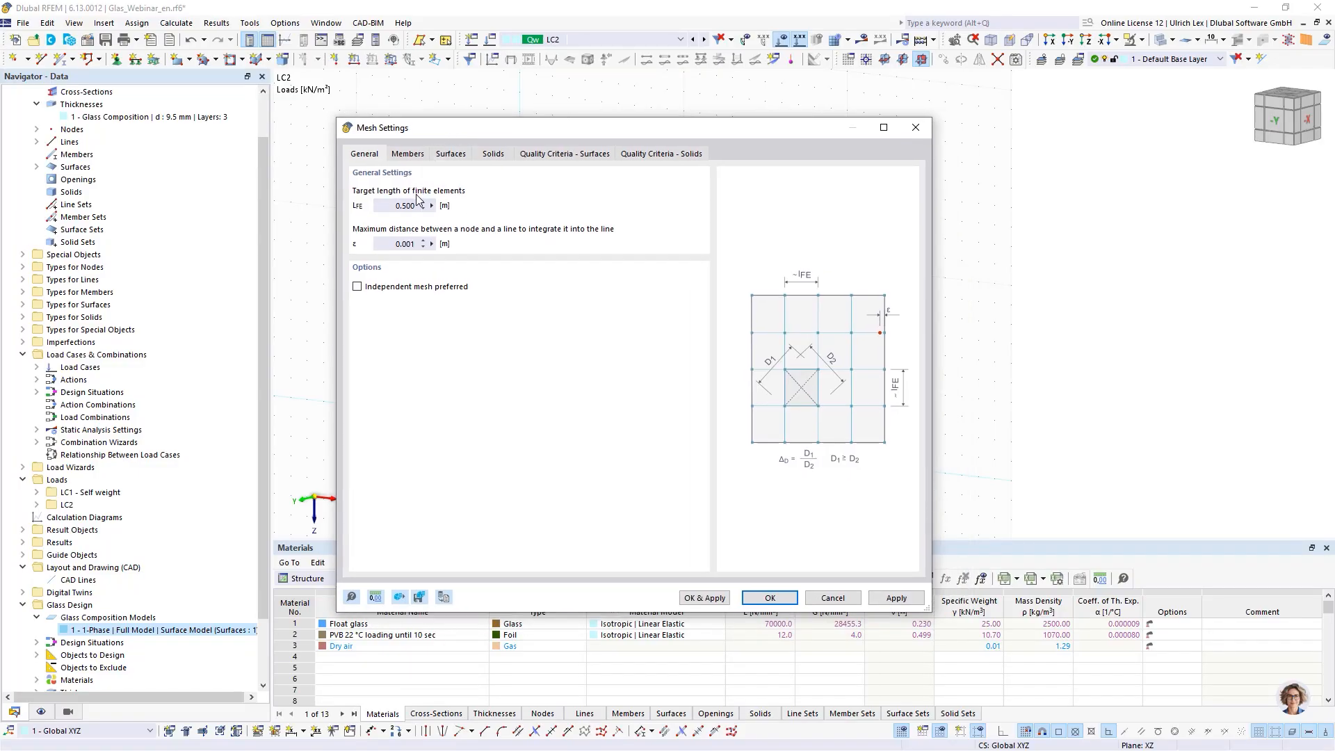
pyautogui.click(403, 207)
pyautogui.click(772, 599)
# - Hide the load graphics in the model view
pyautogui.scroll(-1, 366, 308)
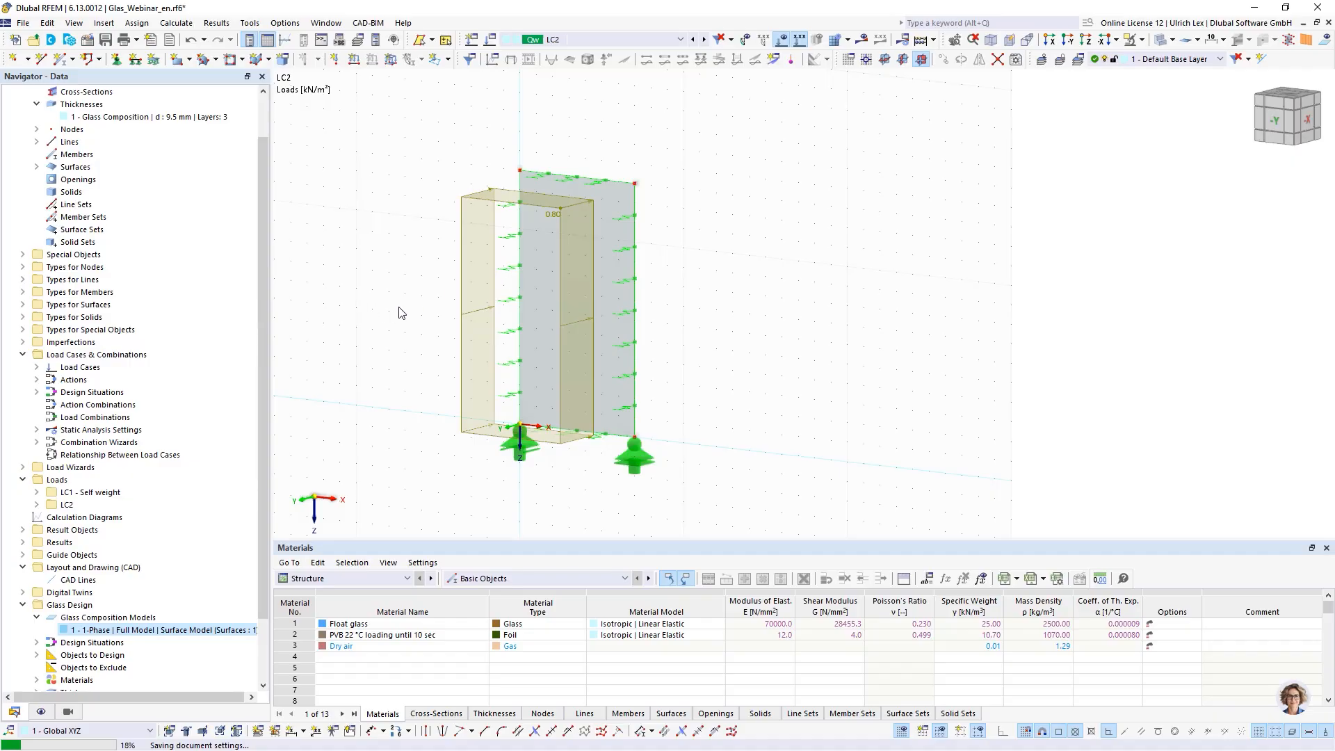
pyautogui.scroll(1, 644, 400)
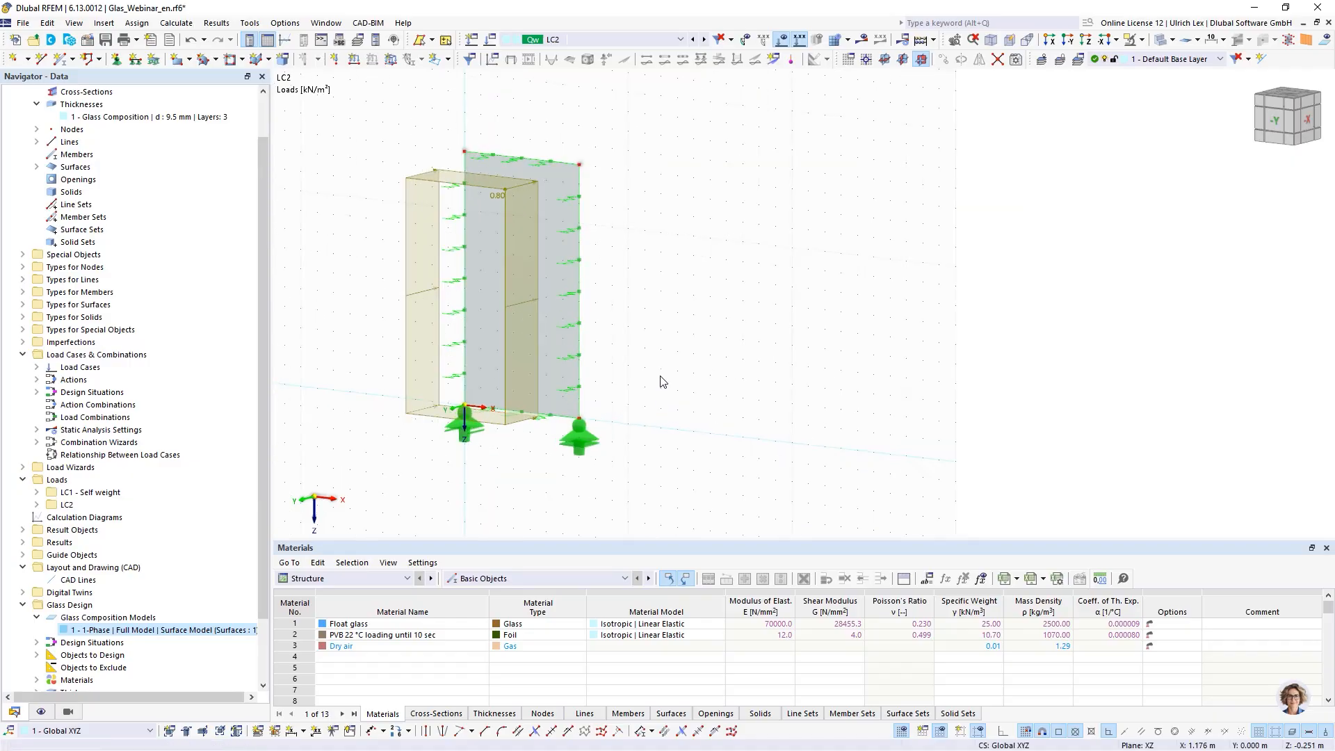
pyautogui.scroll(1, 672, 360)
pyautogui.scroll(-1, 407, 276)
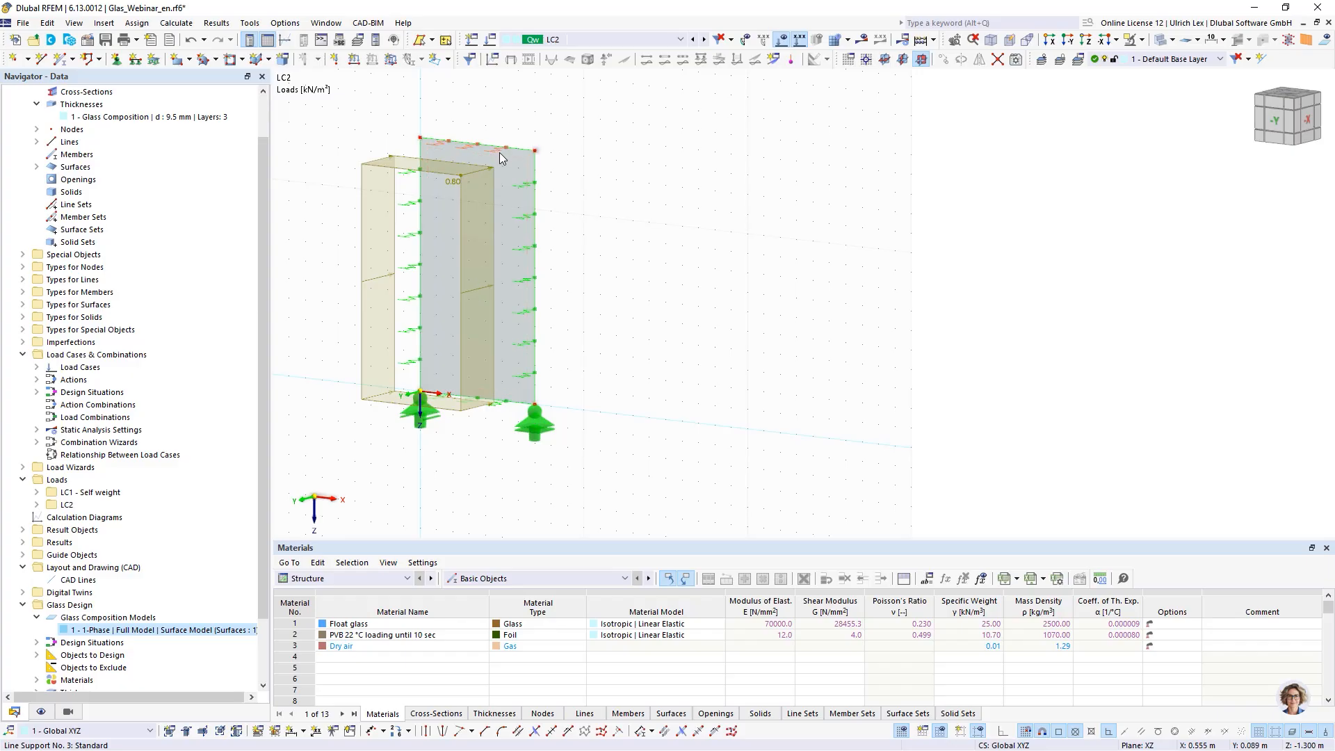
pyautogui.moveTo(511, 161)
pyautogui.click(783, 41)
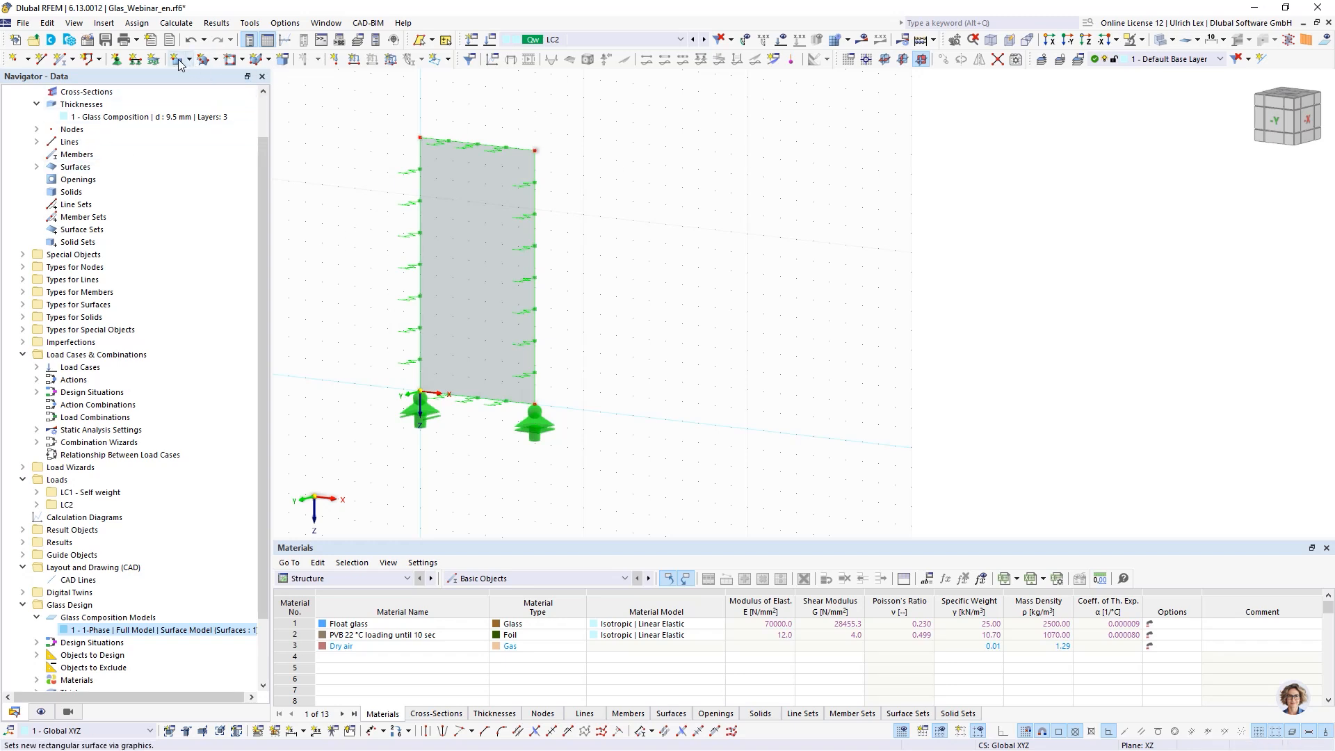
# - Create a new thickness of type Glass Composition and open its layers
pyautogui.rightClick(85, 103)
pyautogui.click(170, 132)
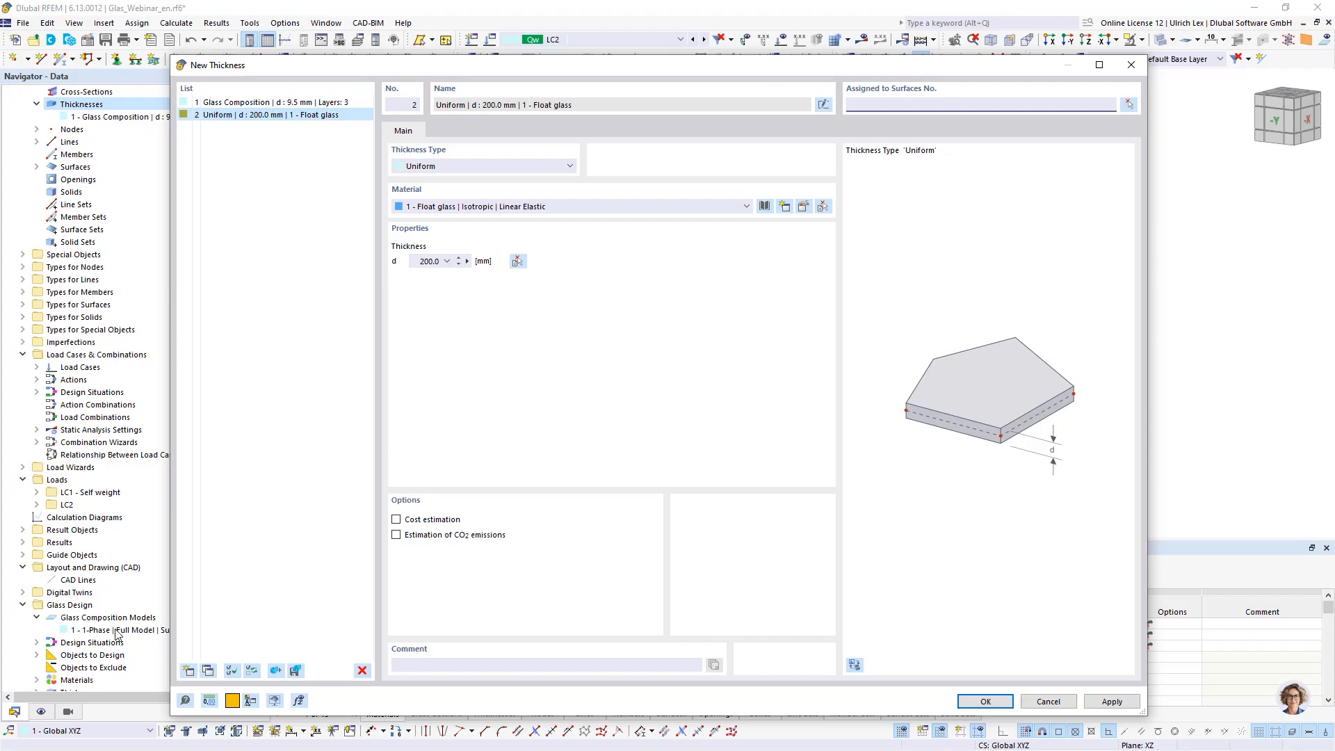
pyautogui.click(545, 206)
pyautogui.click(548, 207)
pyautogui.click(504, 166)
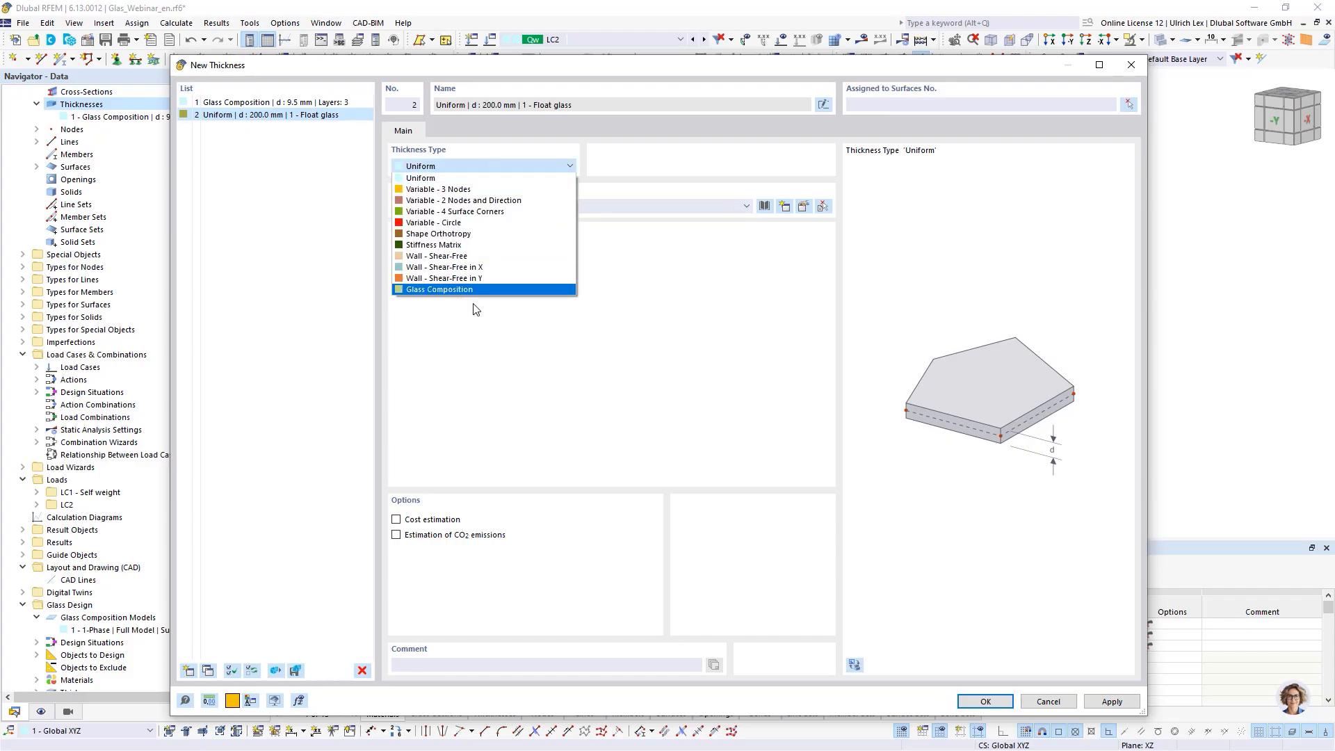
pyautogui.click(506, 292)
pyautogui.click(455, 132)
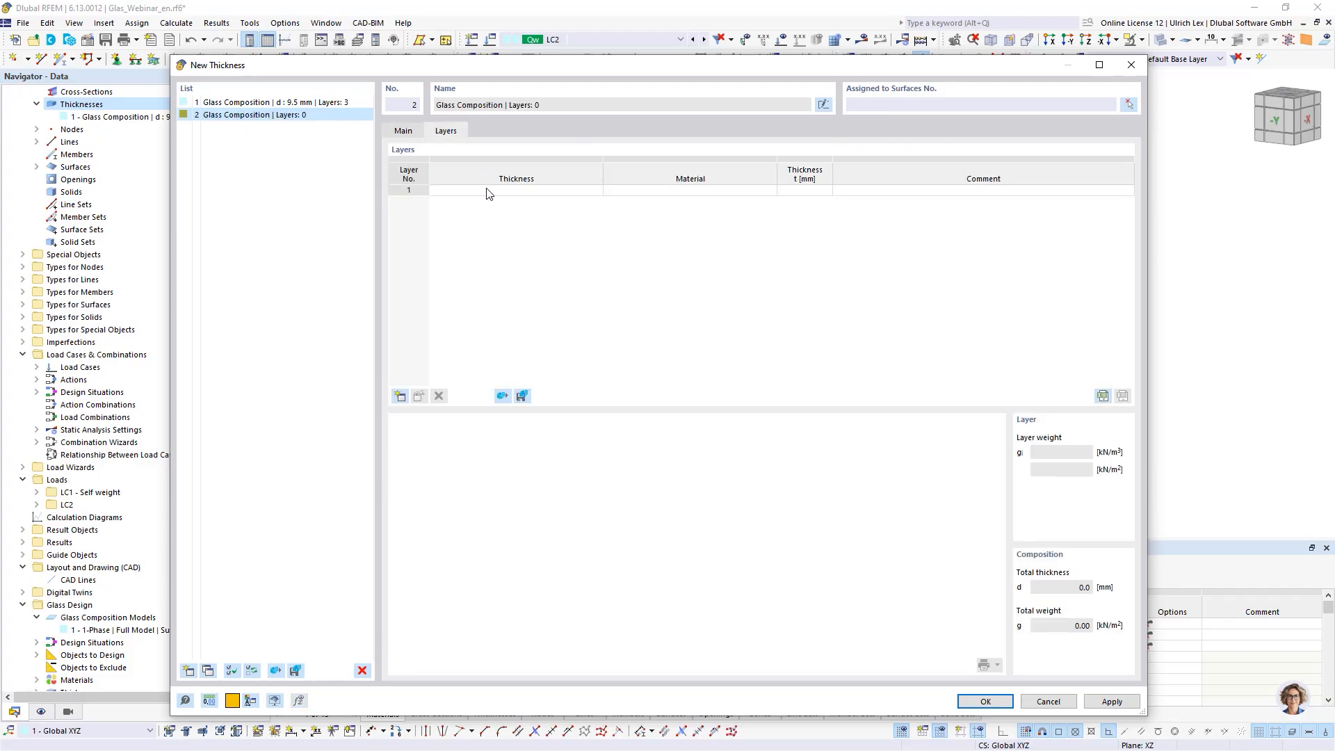
# - Add three layers to the new composition with materials Float glass, PVB 22 °C loading until 10 sec, and Float glass
pyautogui.click(503, 190)
pyautogui.click(662, 192)
pyautogui.click(664, 192)
pyautogui.click(671, 201)
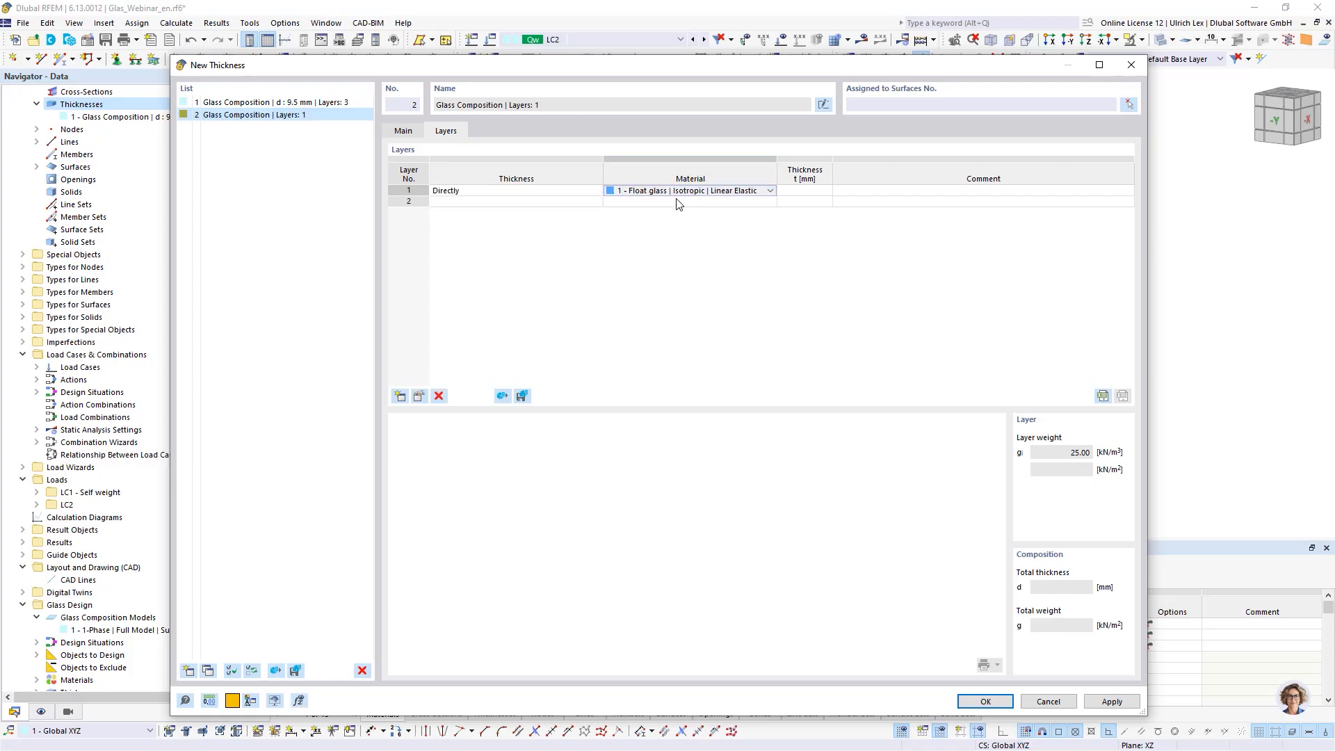
pyautogui.click(678, 202)
pyautogui.click(682, 202)
pyautogui.click(694, 222)
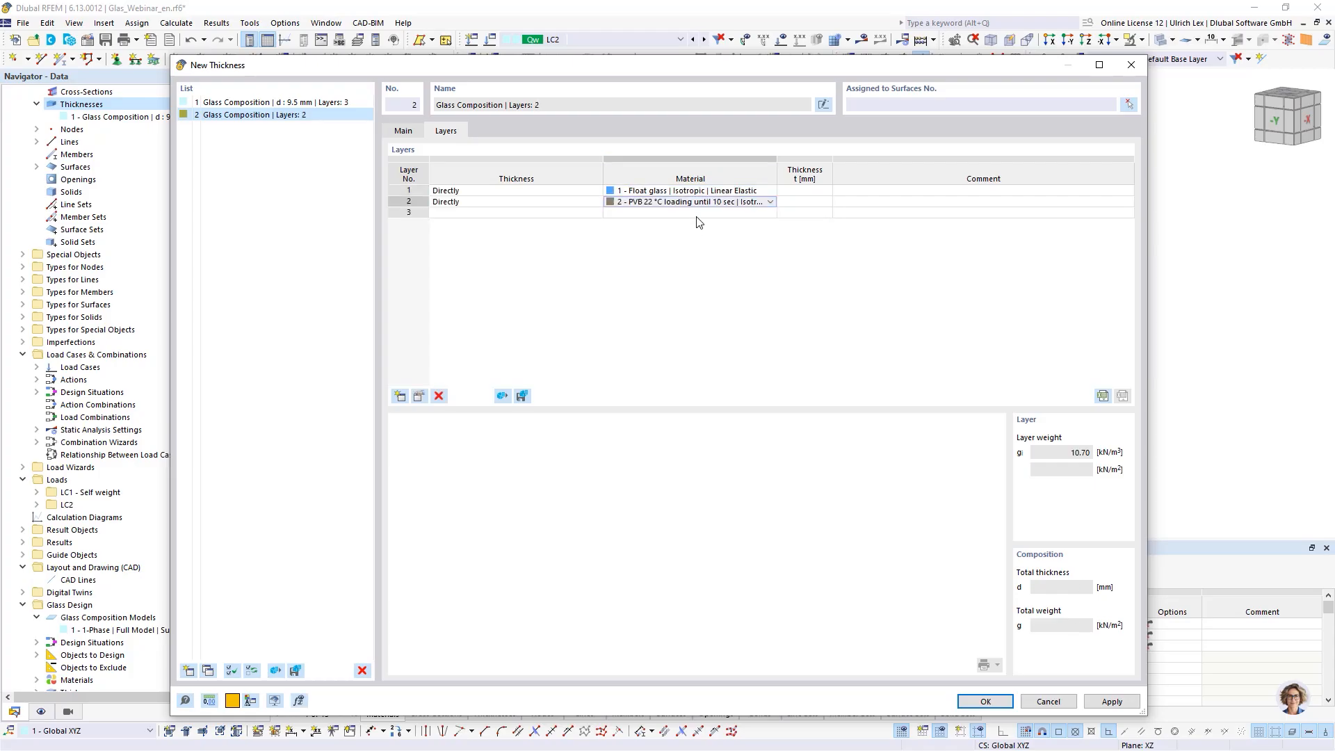
pyautogui.click(699, 213)
pyautogui.click(699, 213)
pyautogui.click(701, 222)
# - Set the three layer thicknesses to 4.0, 1.5 and 4.0 mm
pyautogui.click(805, 189)
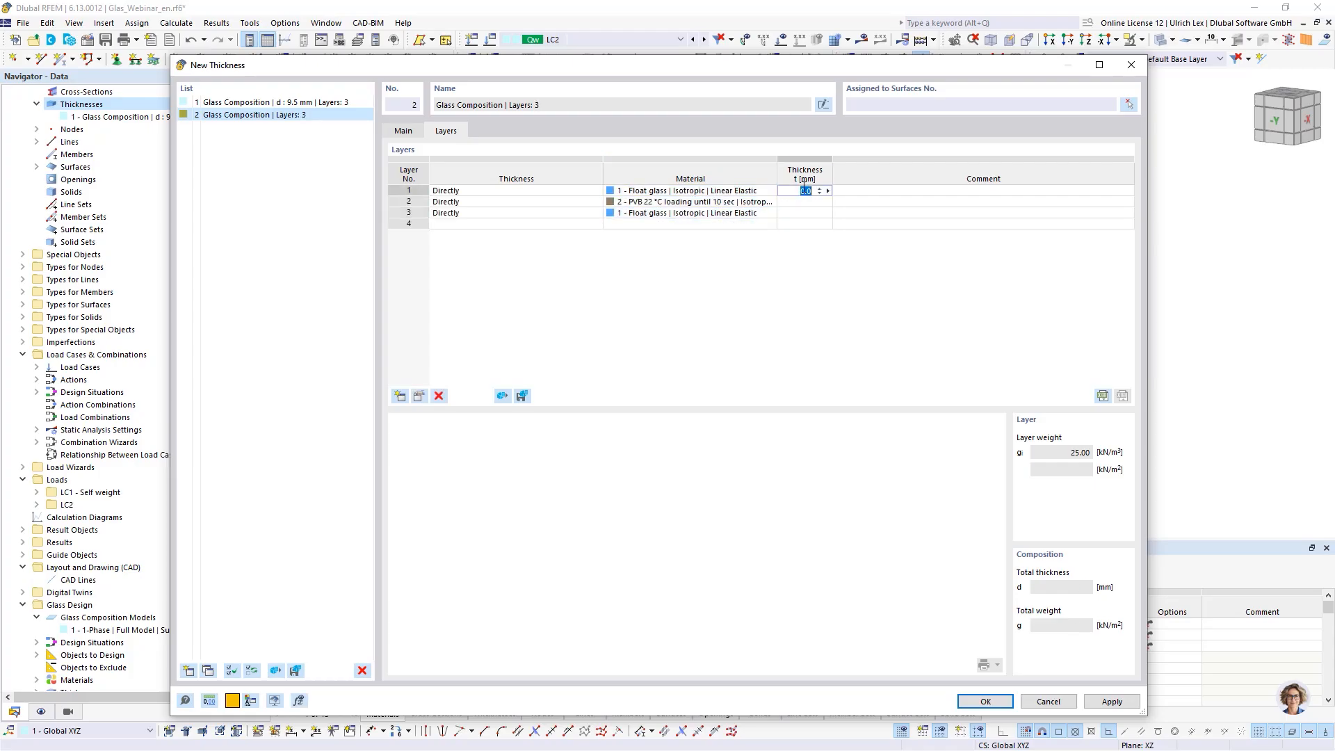
pyautogui.click(936, 191)
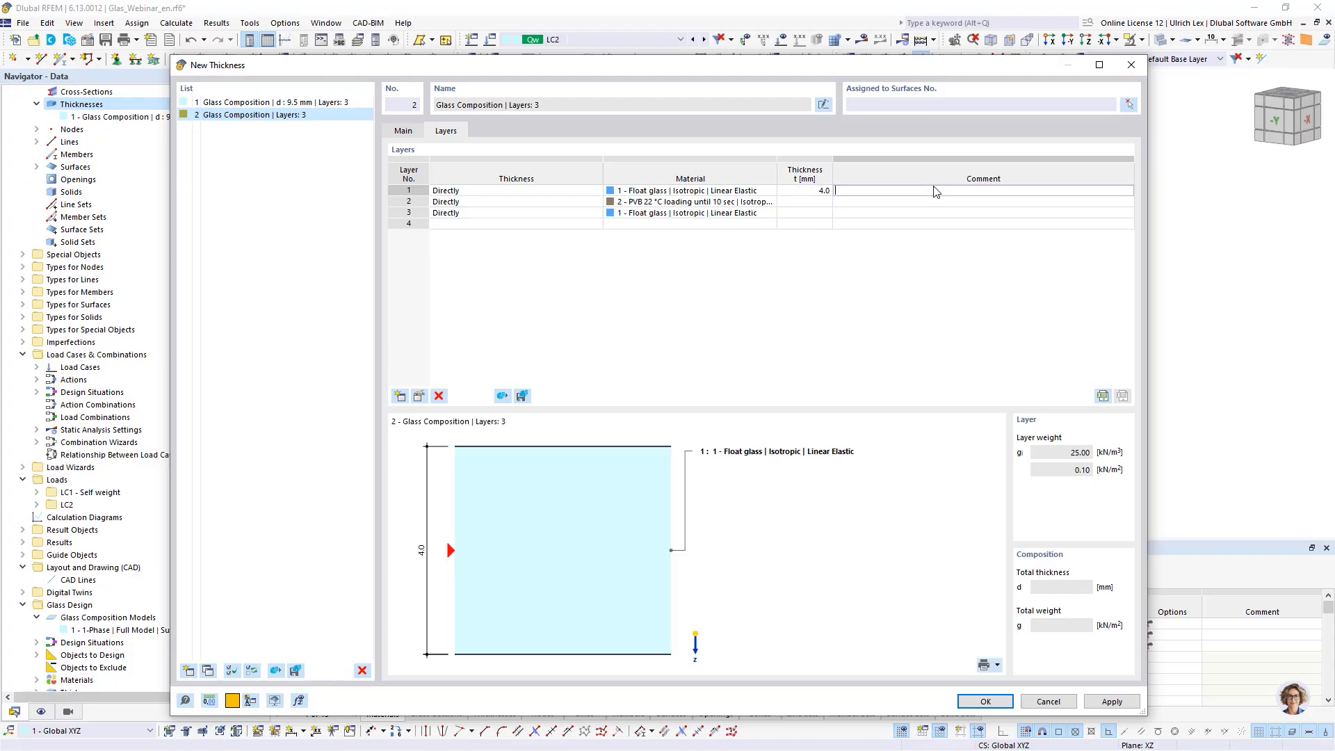
pyautogui.click(829, 203)
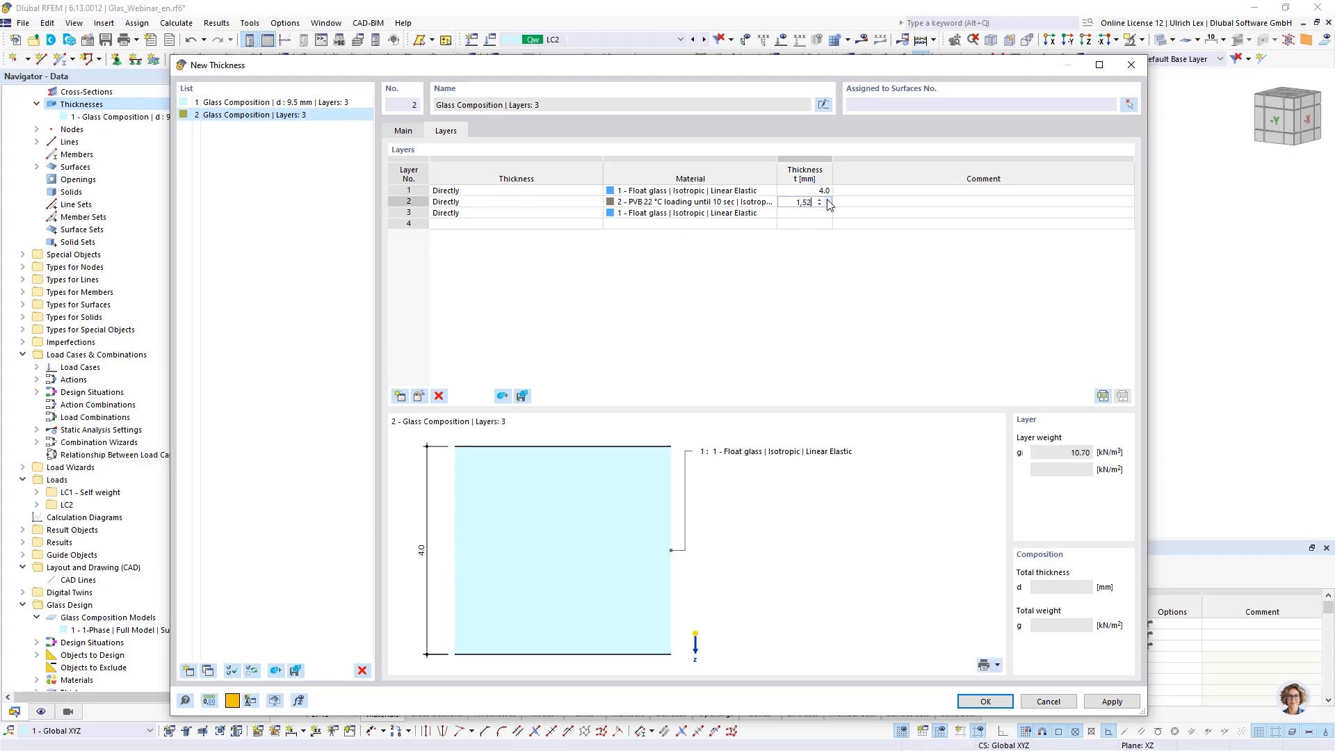
pyautogui.click(810, 210)
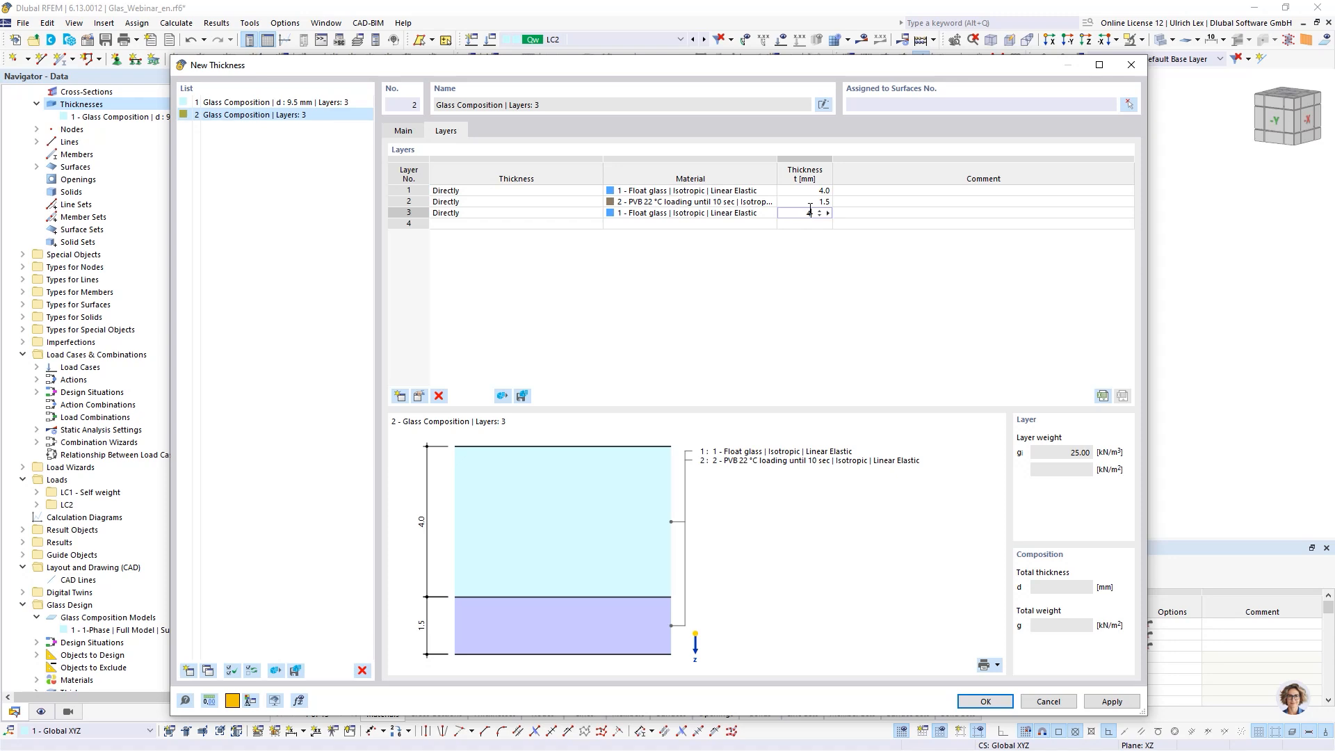
pyautogui.click(821, 203)
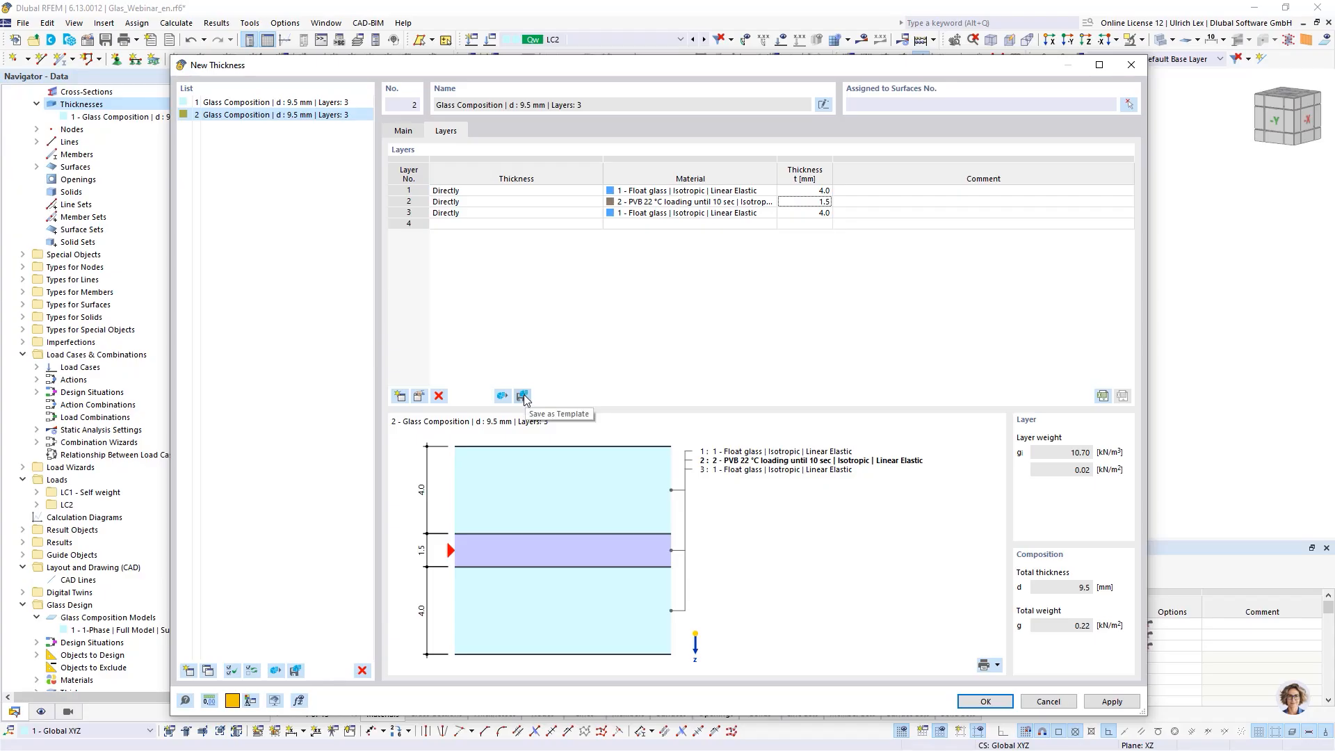
pyautogui.click(501, 396)
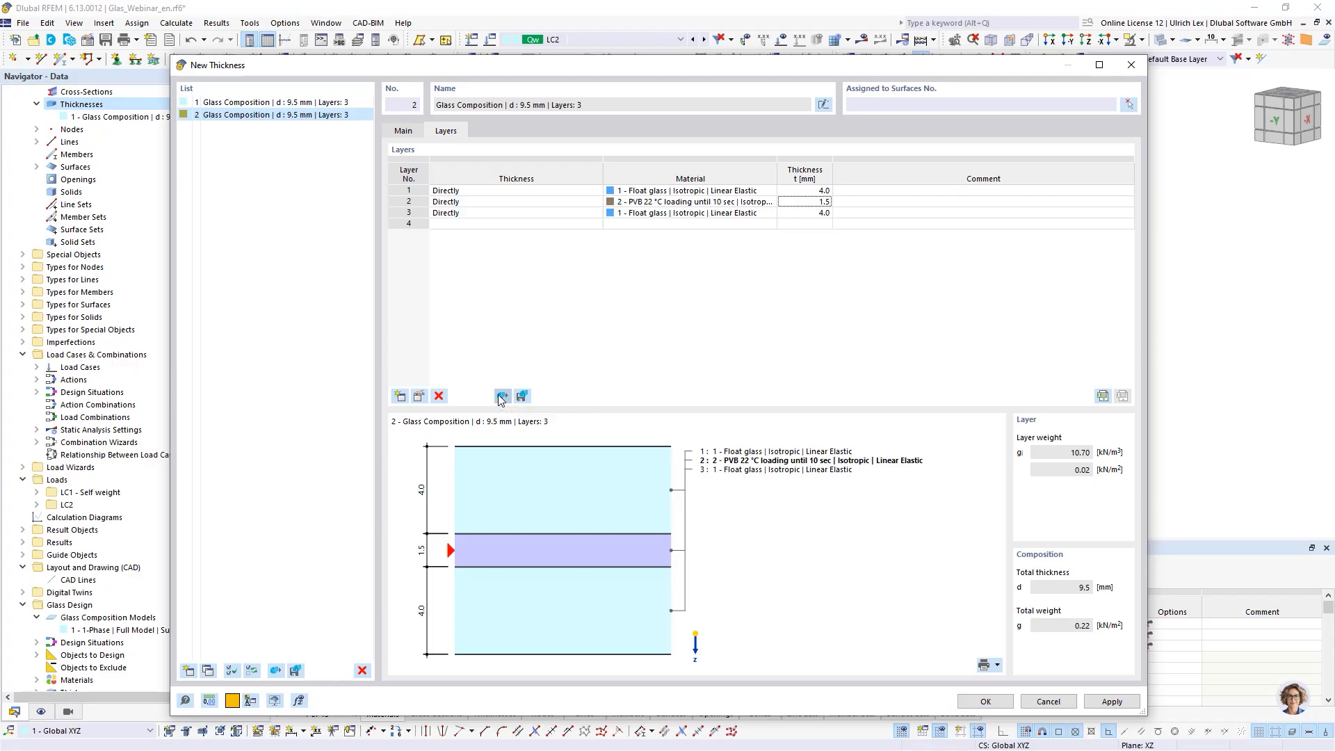
pyautogui.moveTo(654, 265); pyautogui.dragTo(768, 259)
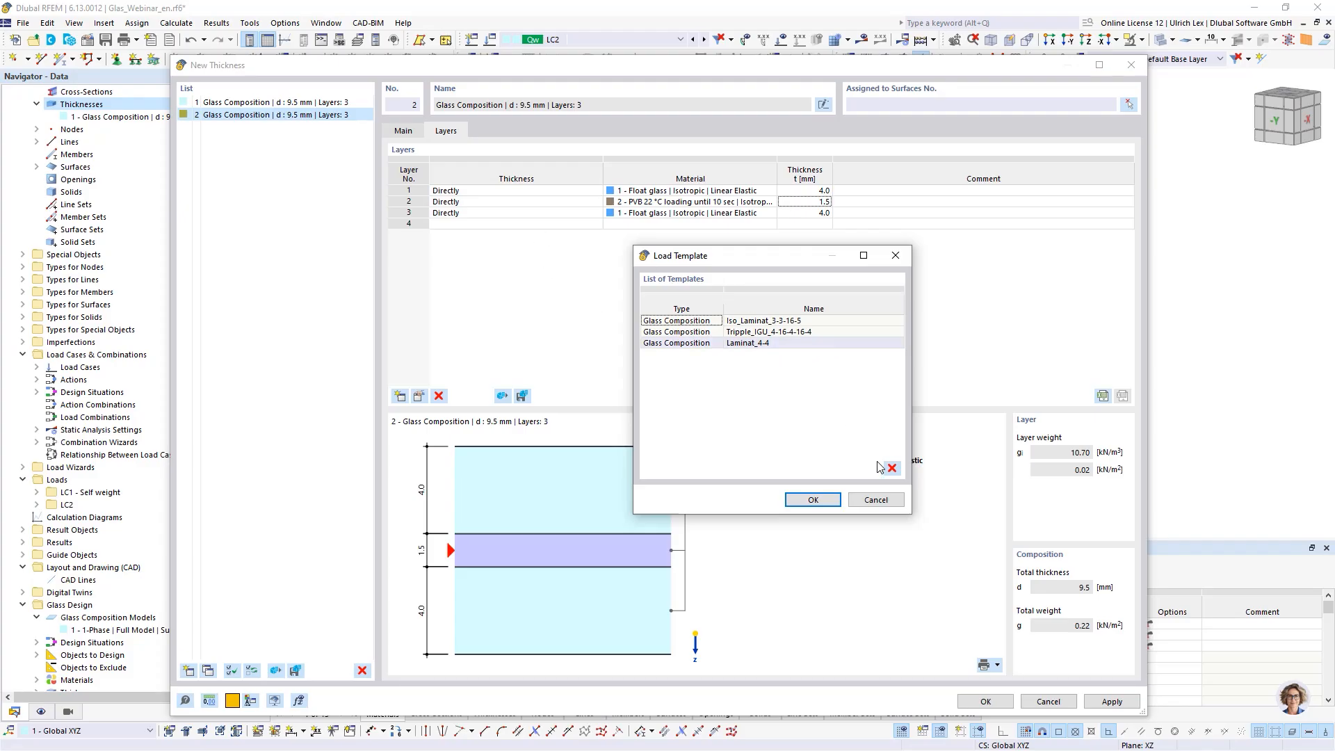
pyautogui.click(875, 500)
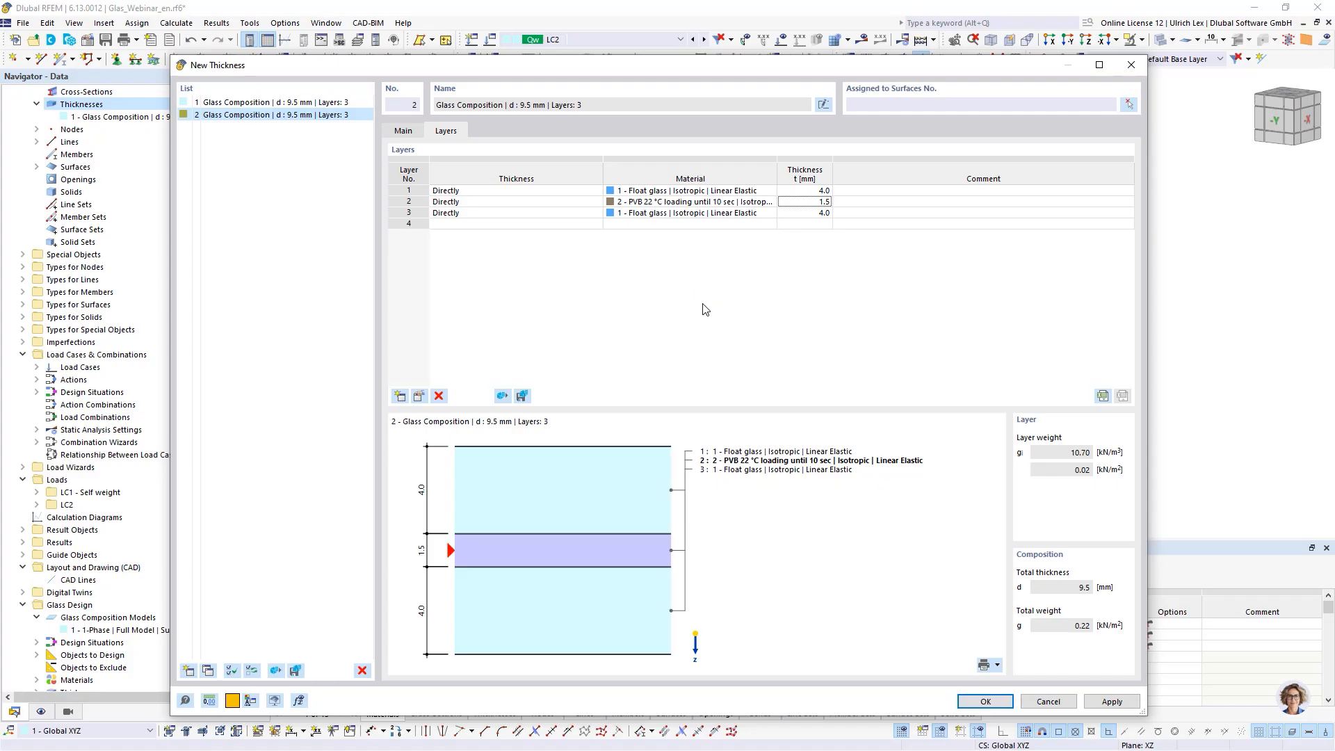
# - Confirm the new thickness and draw a second rectangular surface using Glass Composition thickness 2 beside the first panel
pyautogui.click(985, 700)
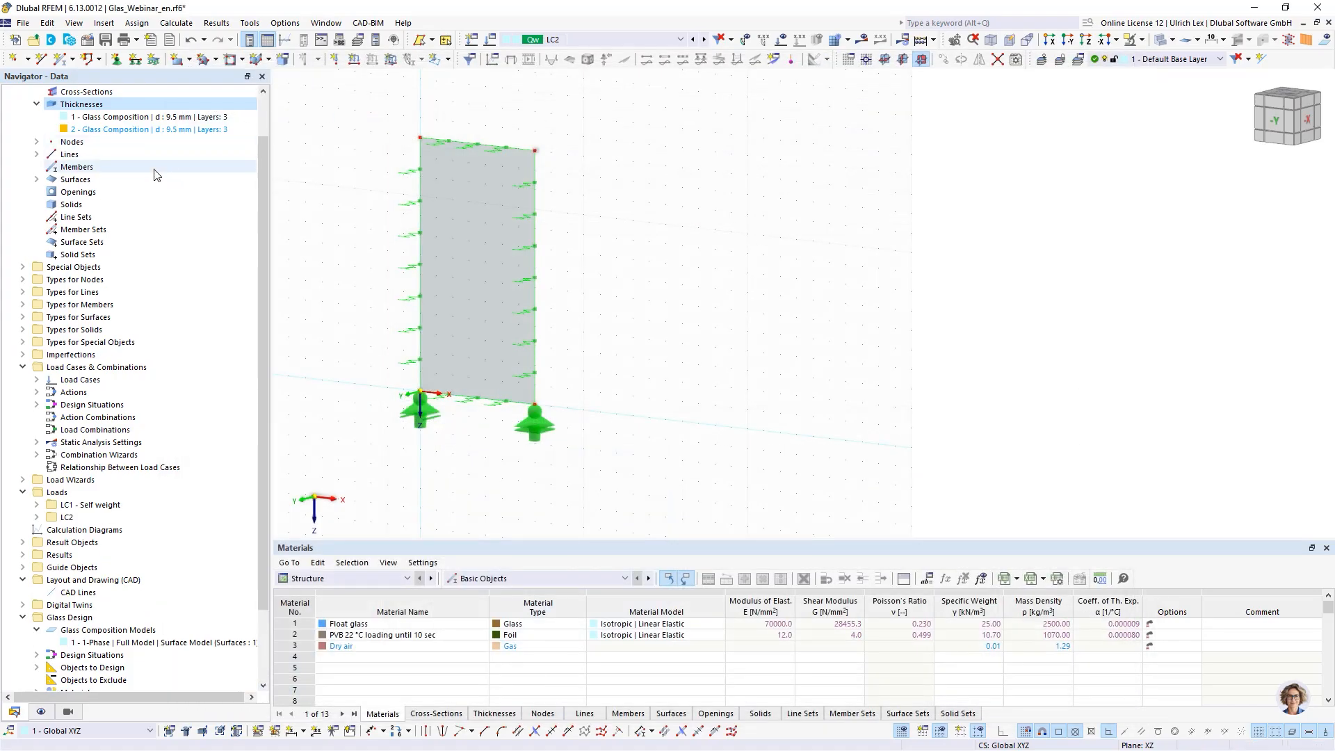
pyautogui.click(178, 59)
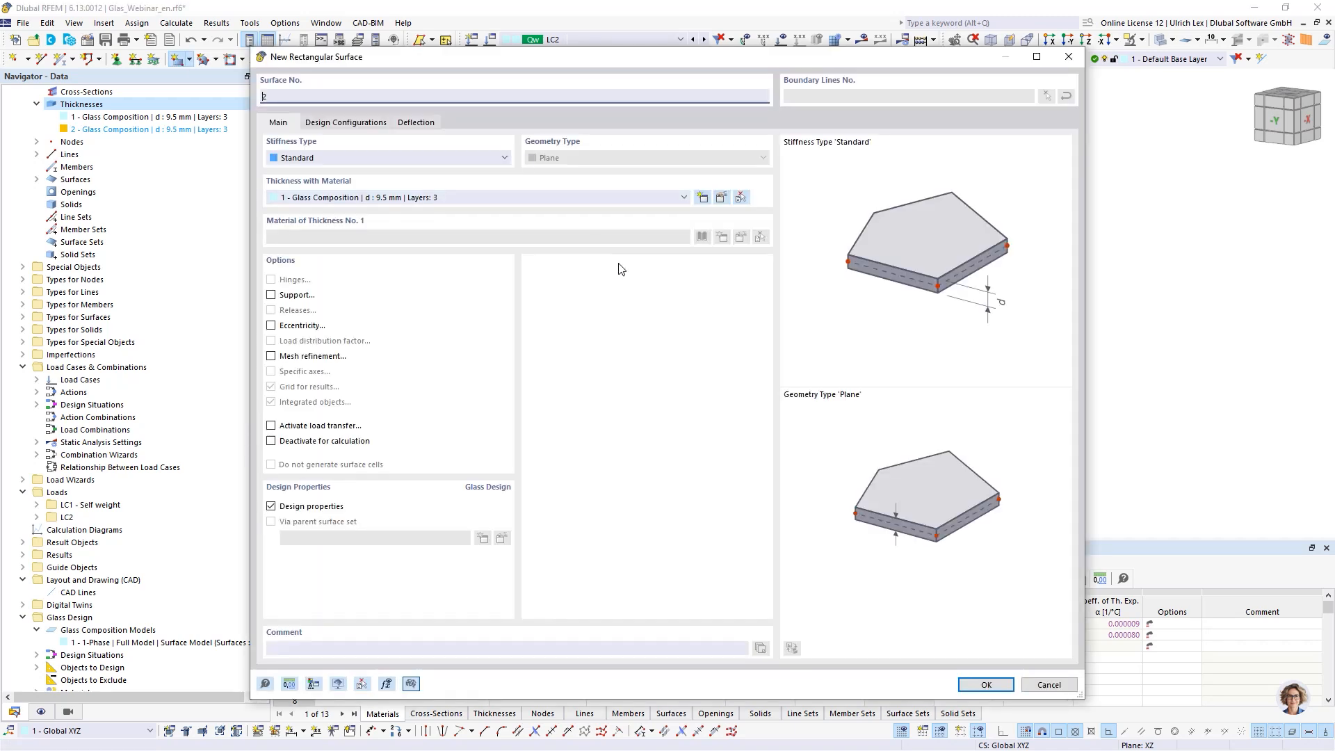
pyautogui.click(505, 197)
pyautogui.click(452, 221)
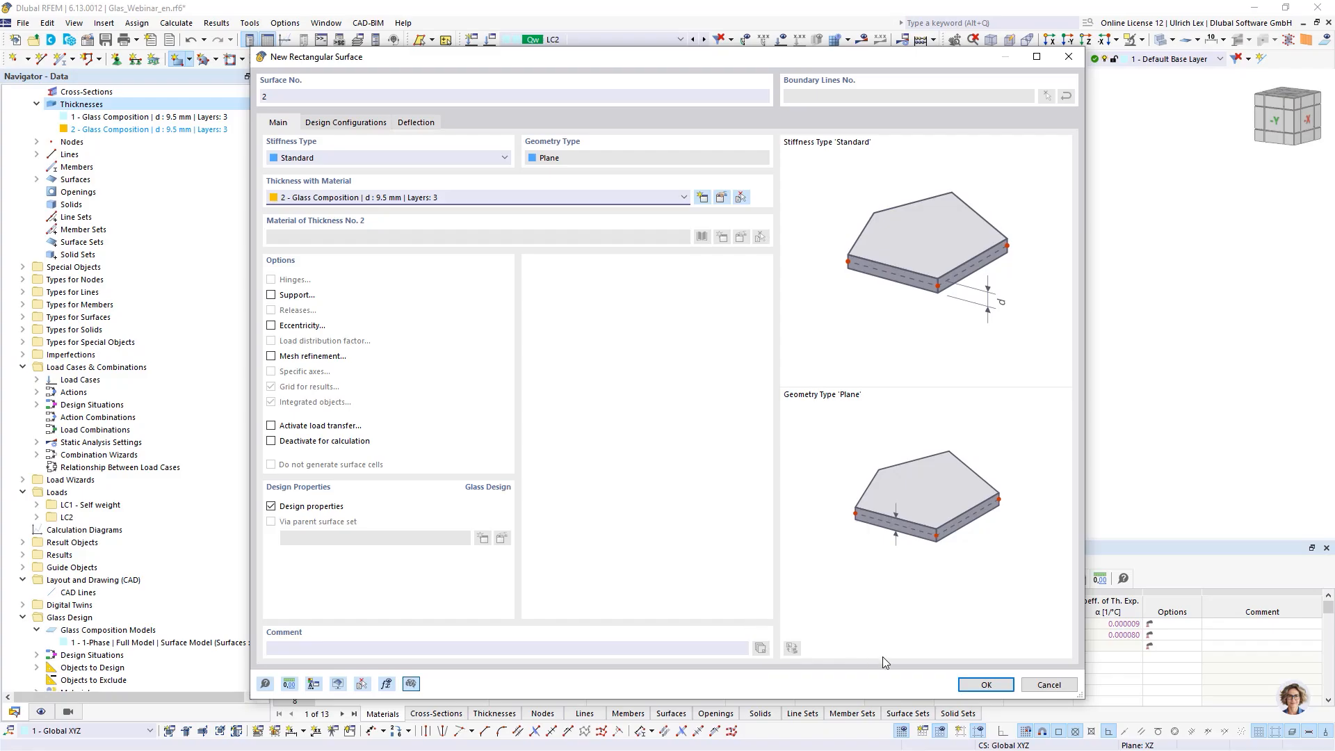
pyautogui.click(986, 685)
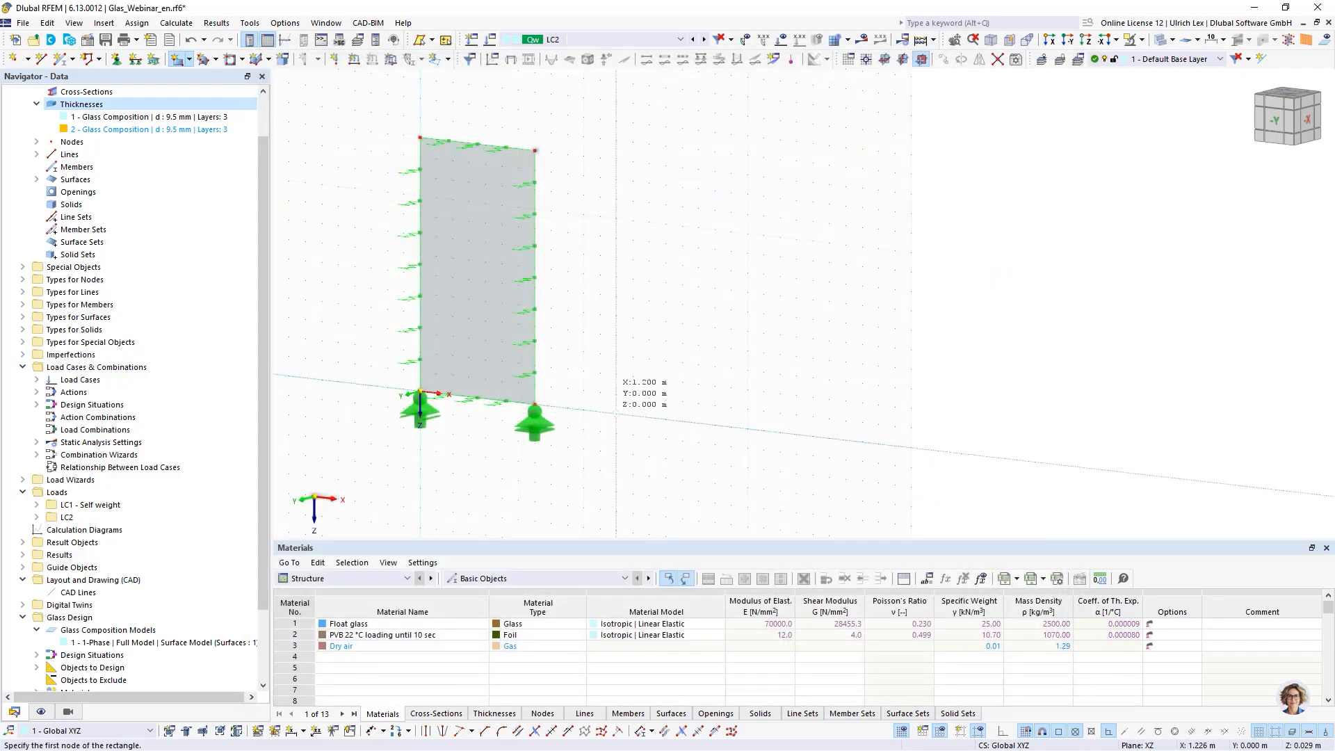
pyautogui.click(584, 411)
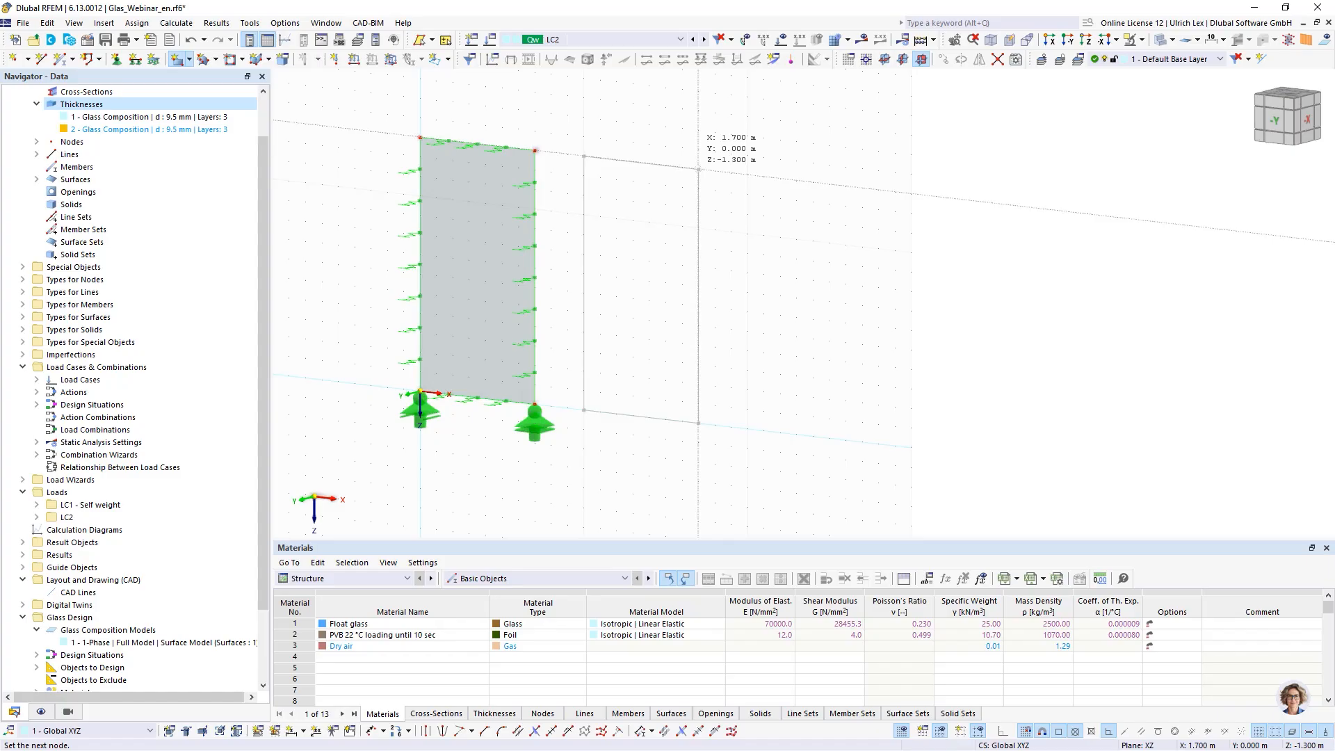
pyautogui.click(699, 169)
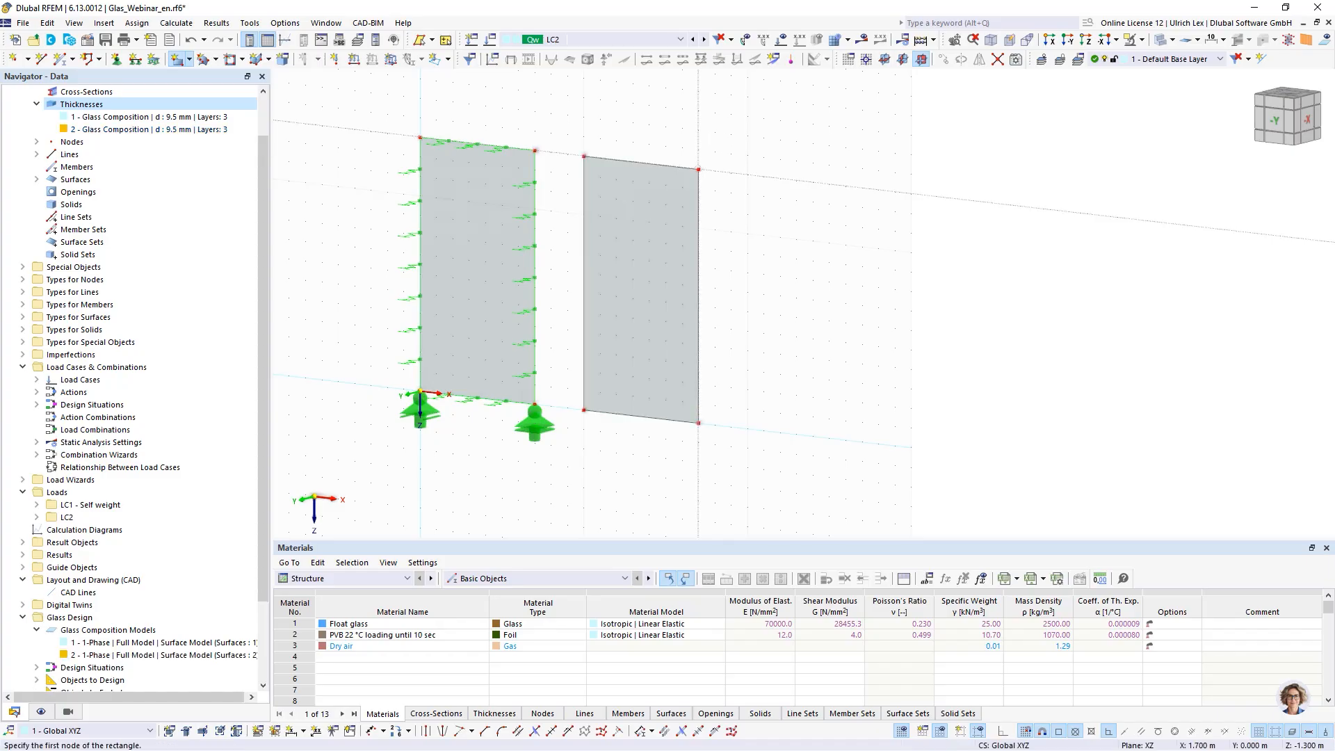
pyautogui.press('Escape')
# - Review the defined nodal support types in the nodal support editor
pyautogui.scroll(-1, 780, 258)
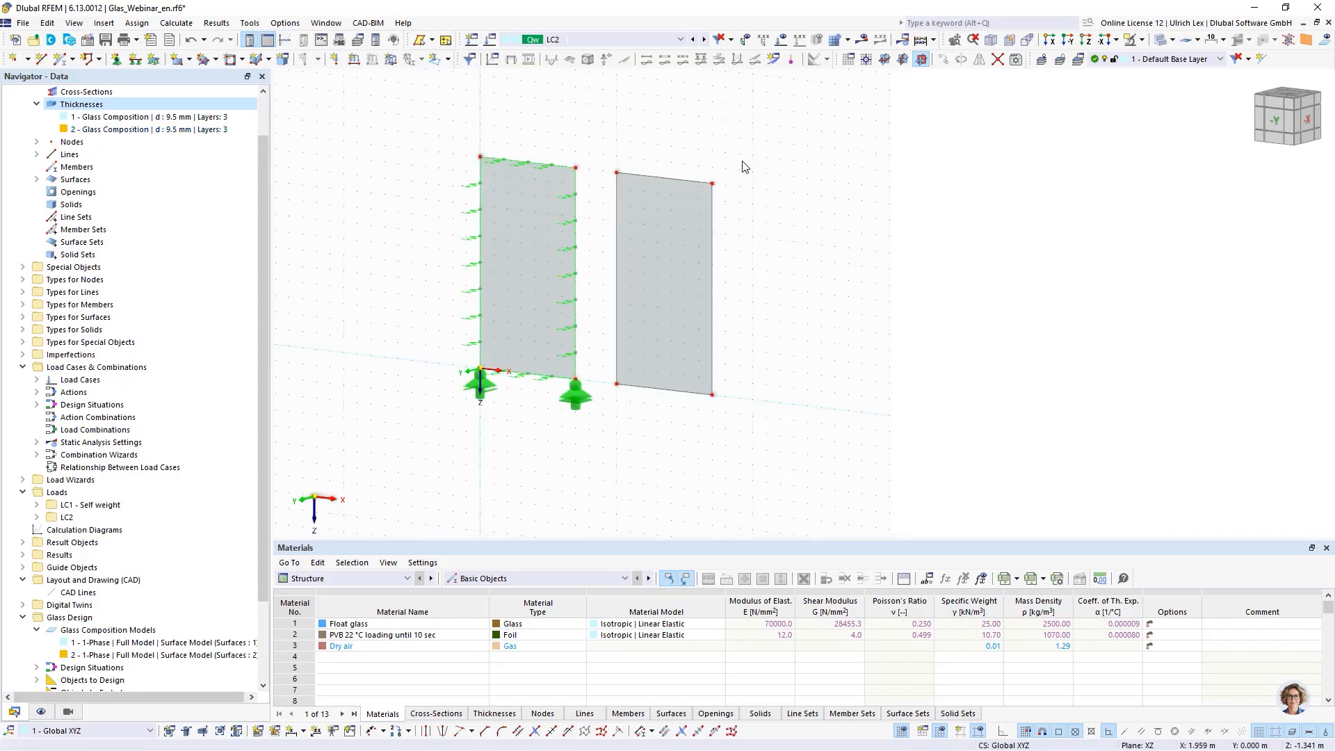
pyautogui.keyDown('ctrl'); pyautogui.moveTo(808, 267); pyautogui.dragTo(809, 265, button='middle'); pyautogui.keyUp('ctrl')
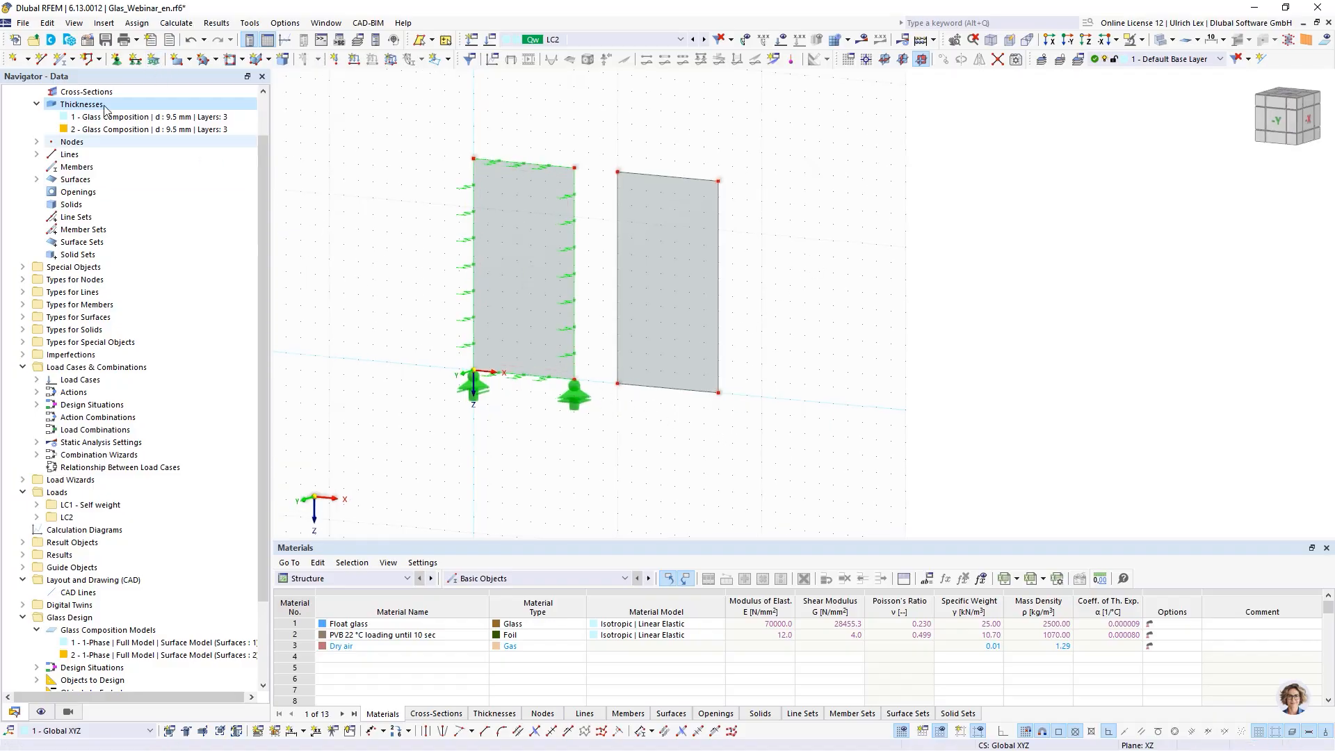
pyautogui.click(117, 59)
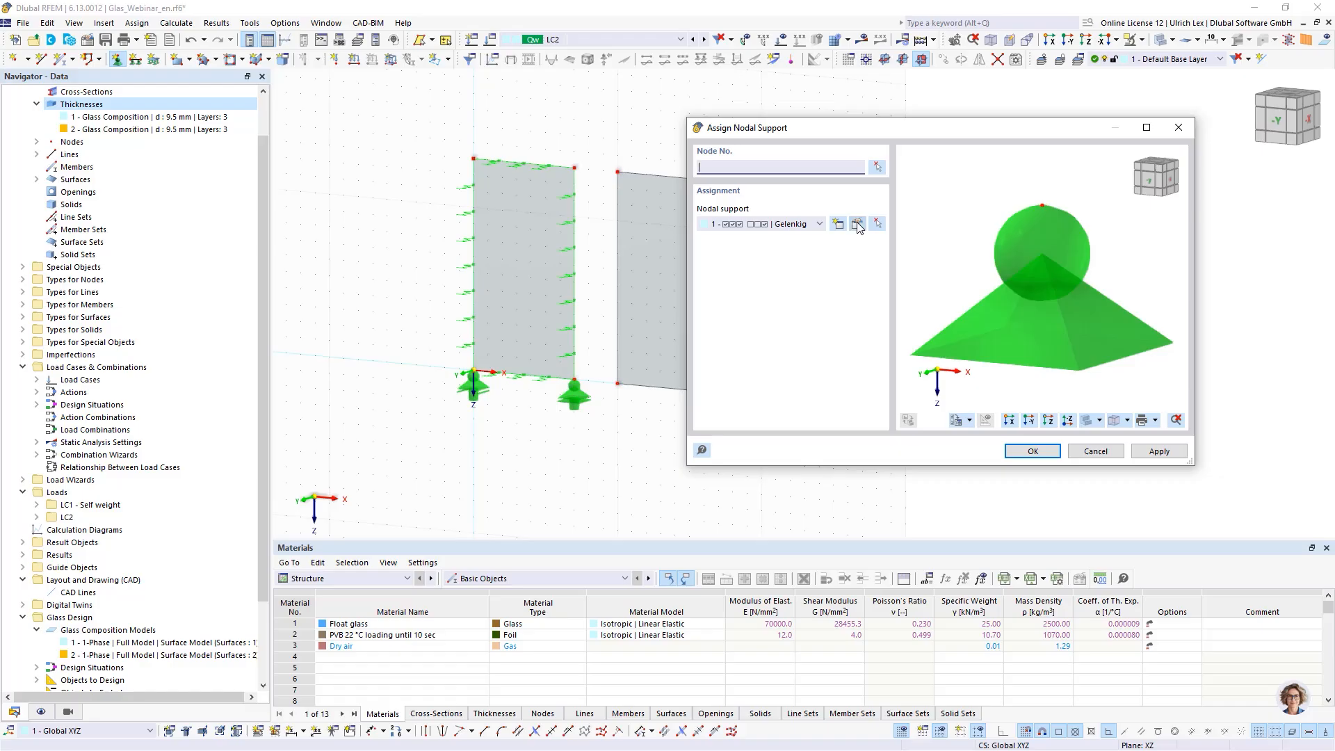
pyautogui.click(857, 224)
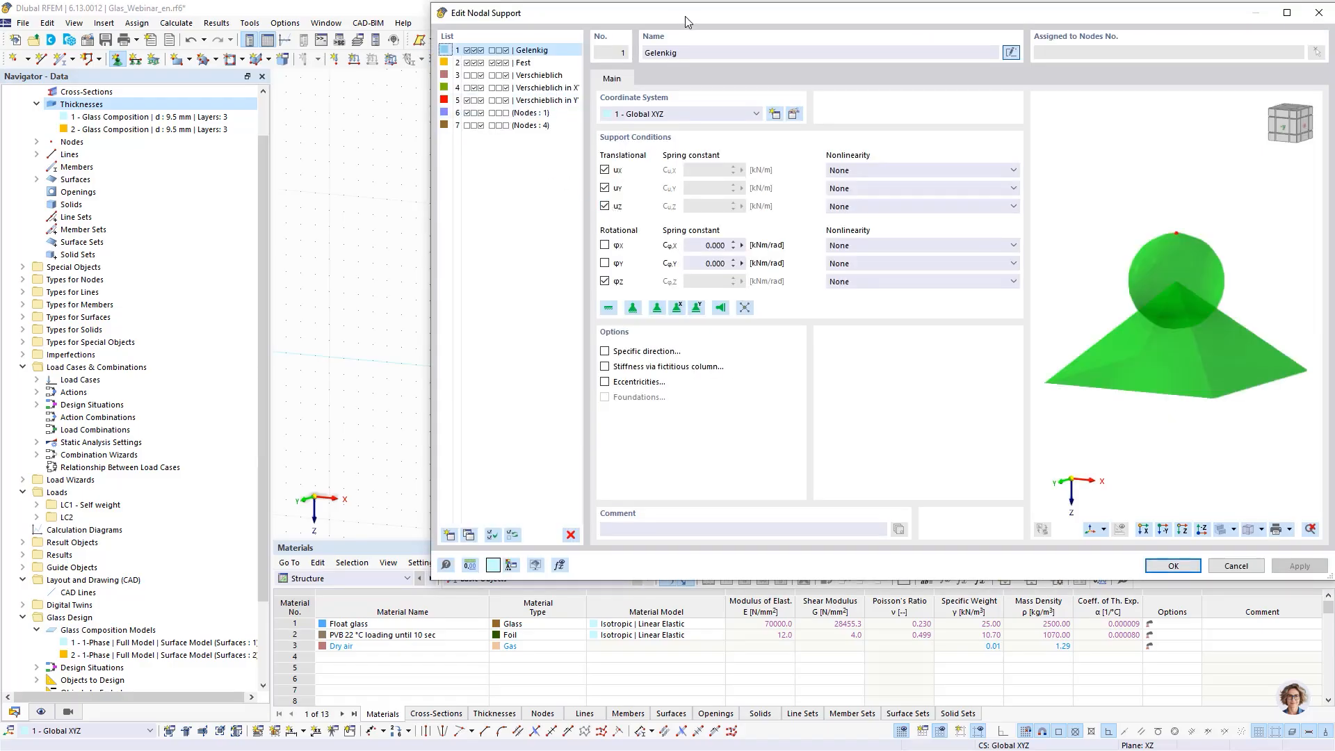
pyautogui.moveTo(686, 15); pyautogui.dragTo(836, 115)
pyautogui.click(725, 210)
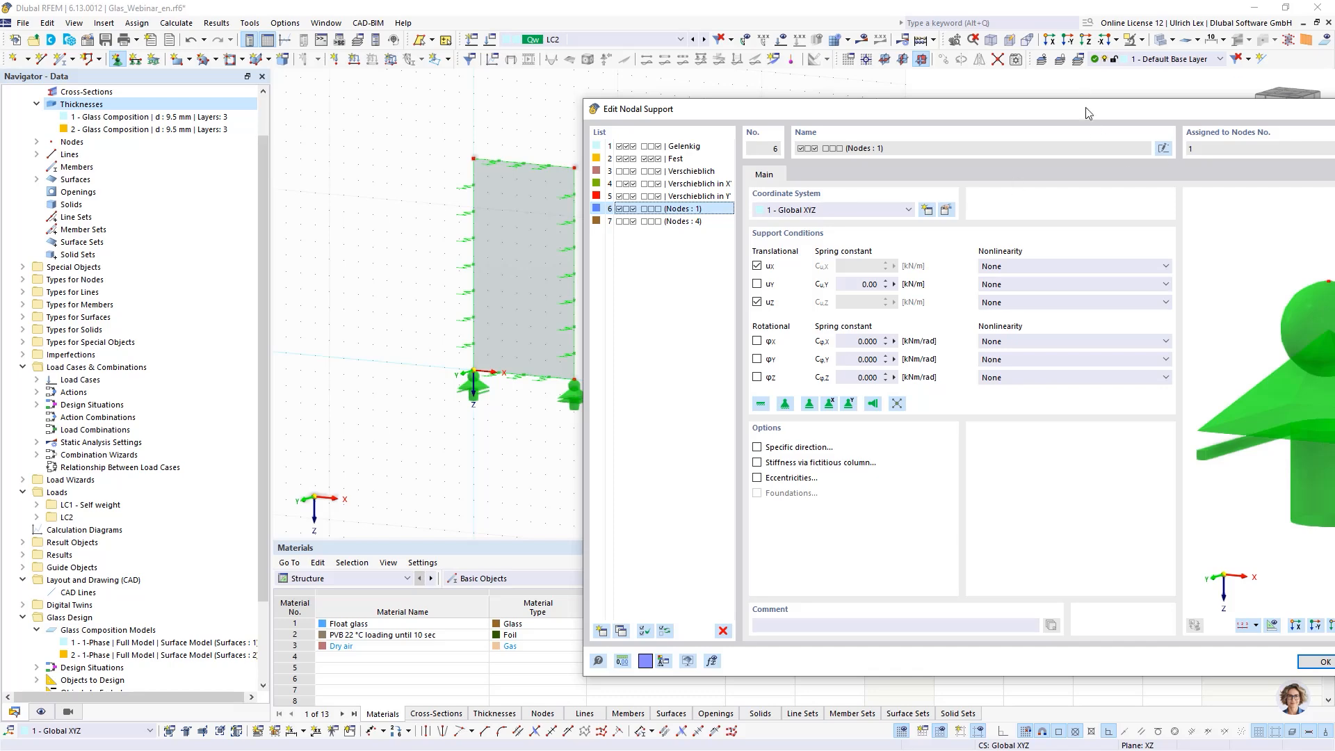
pyautogui.moveTo(1089, 112); pyautogui.dragTo(824, 135)
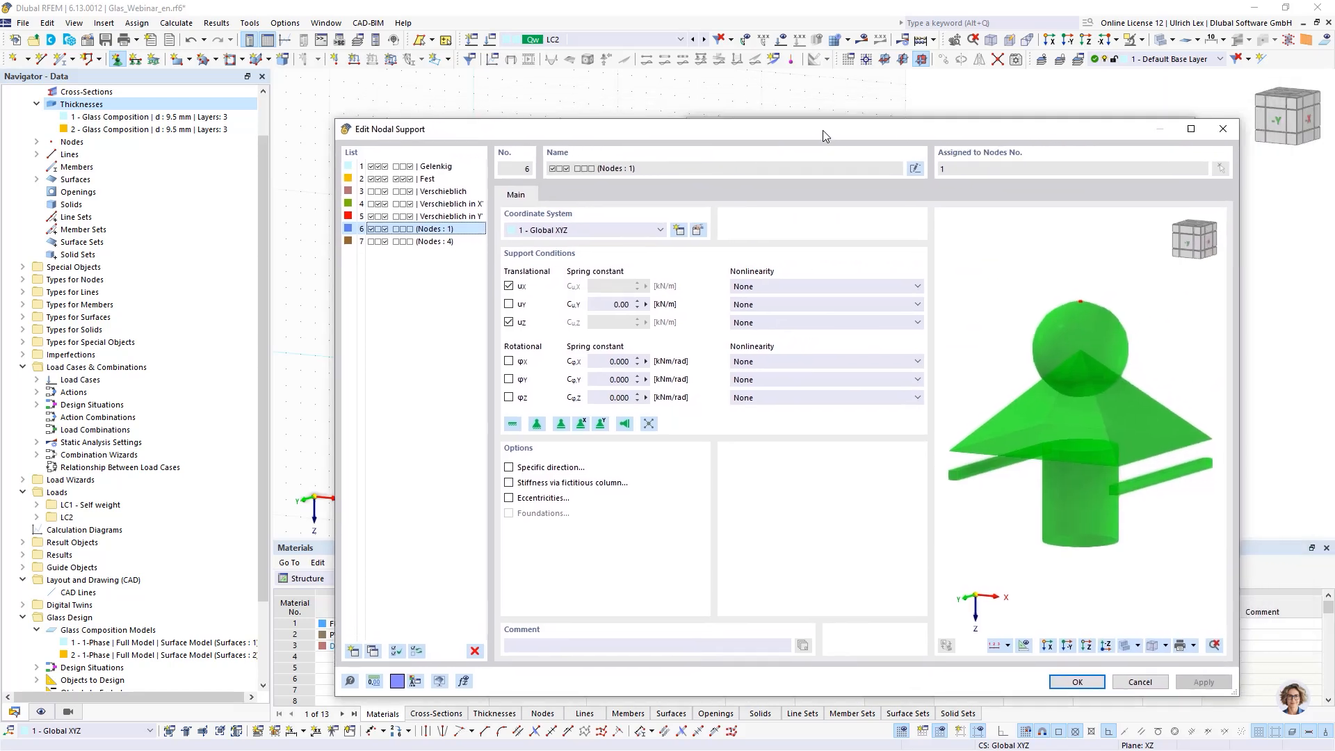
pyautogui.click(1077, 682)
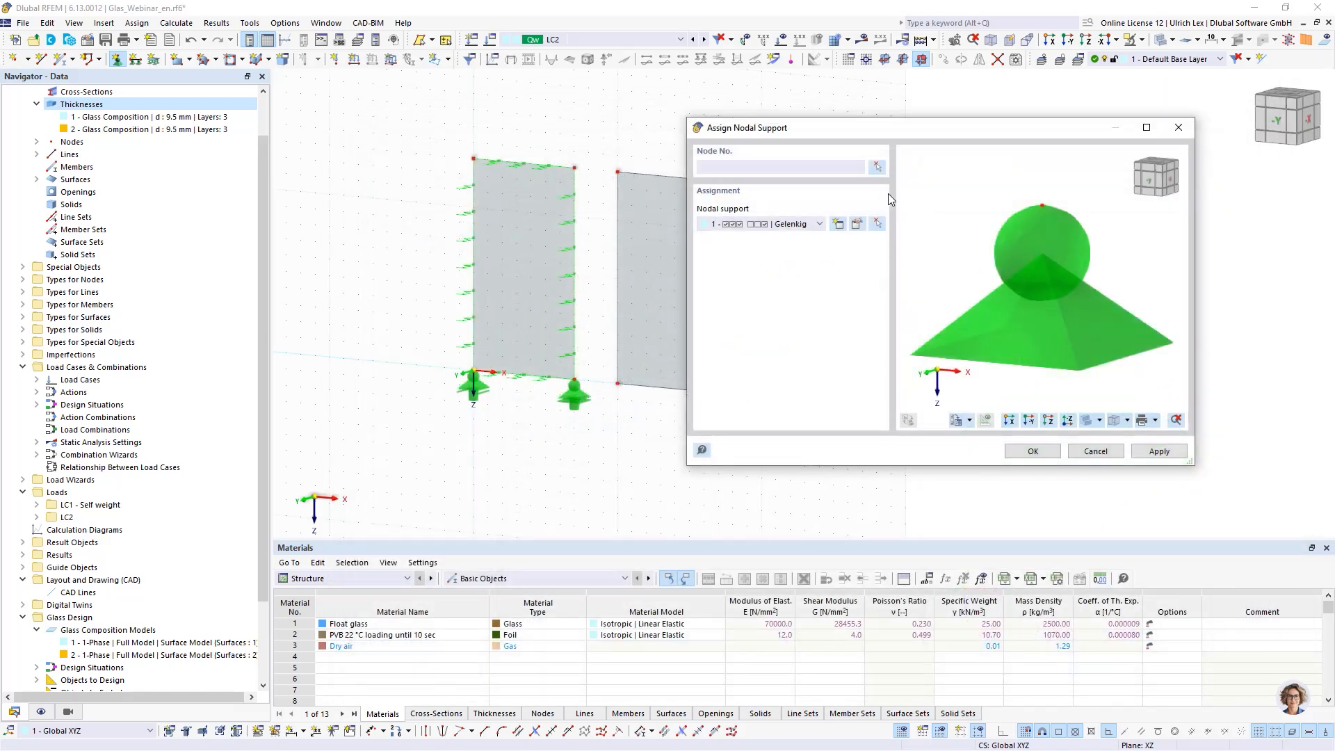
# - Assign nodal support type 6 to node 5 at the new panel's lower left corner
pyautogui.click(877, 167)
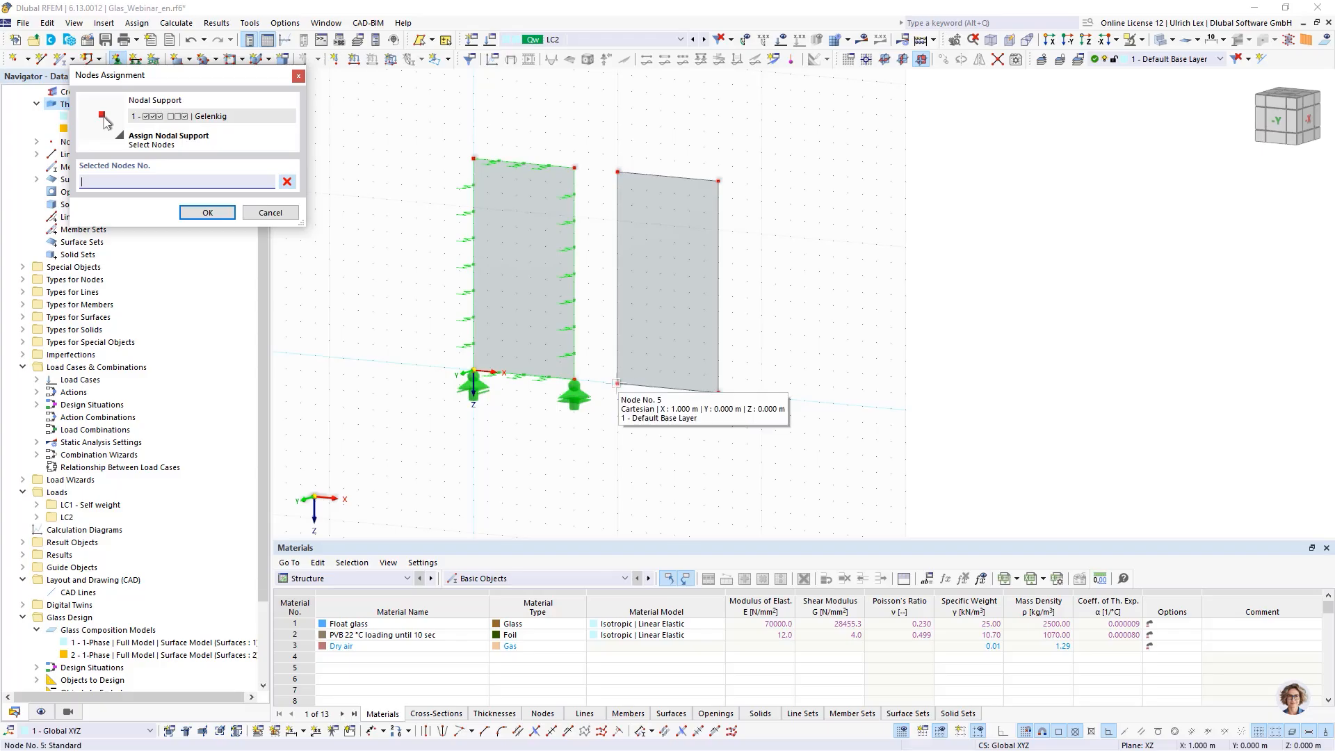
pyautogui.click(622, 383)
pyautogui.click(207, 212)
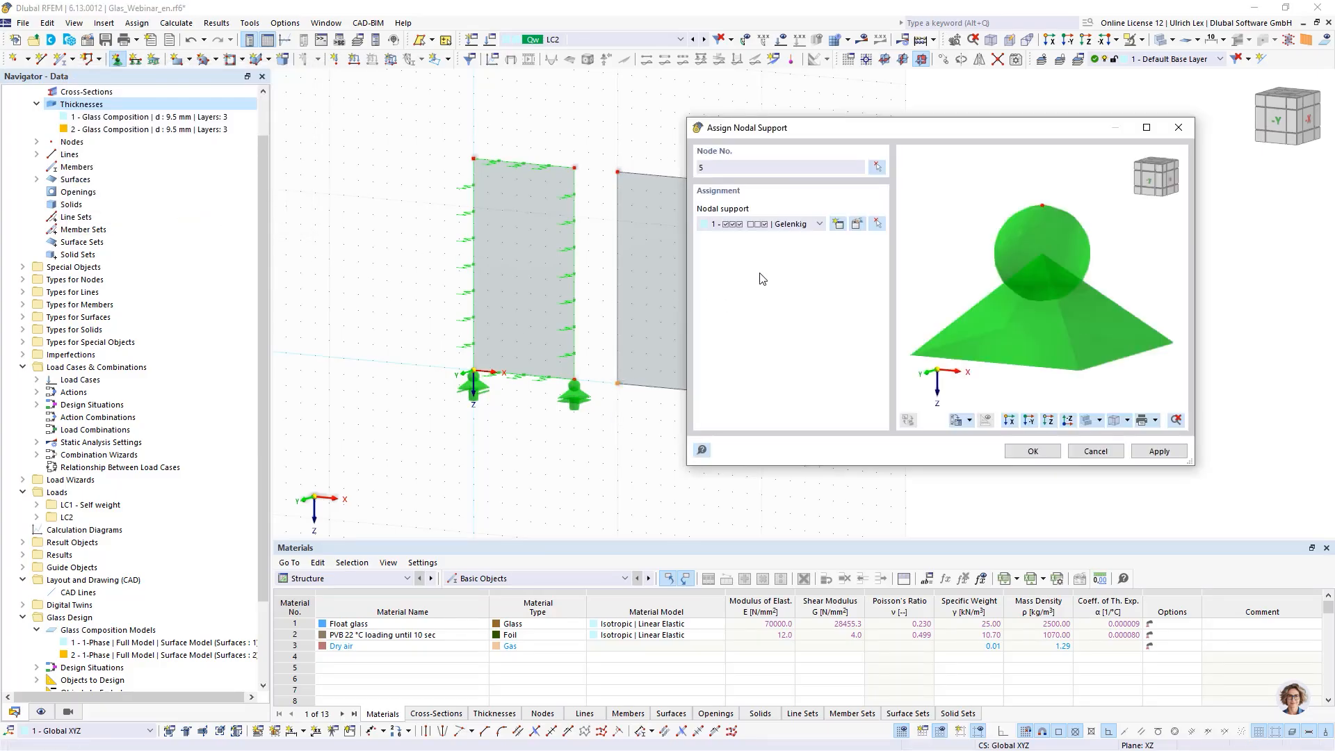
pyautogui.click(802, 224)
pyautogui.click(802, 303)
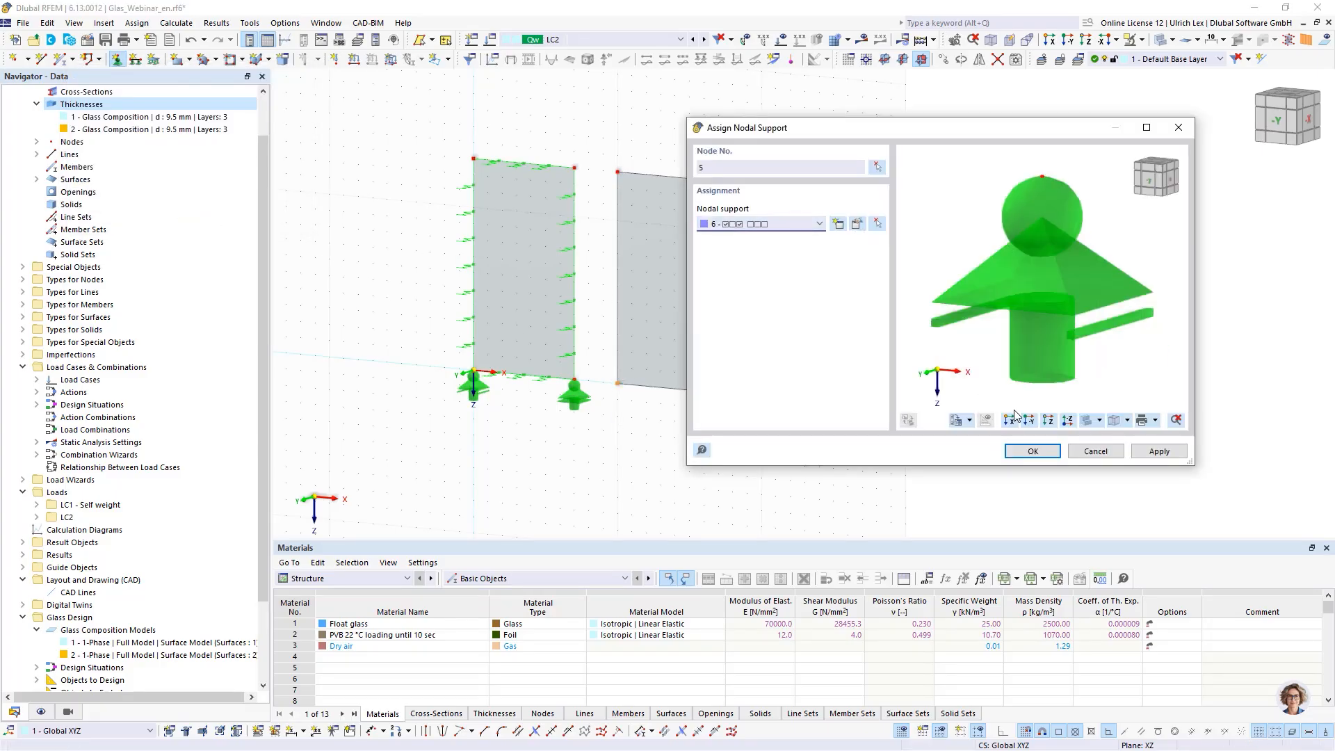
pyautogui.click(1155, 452)
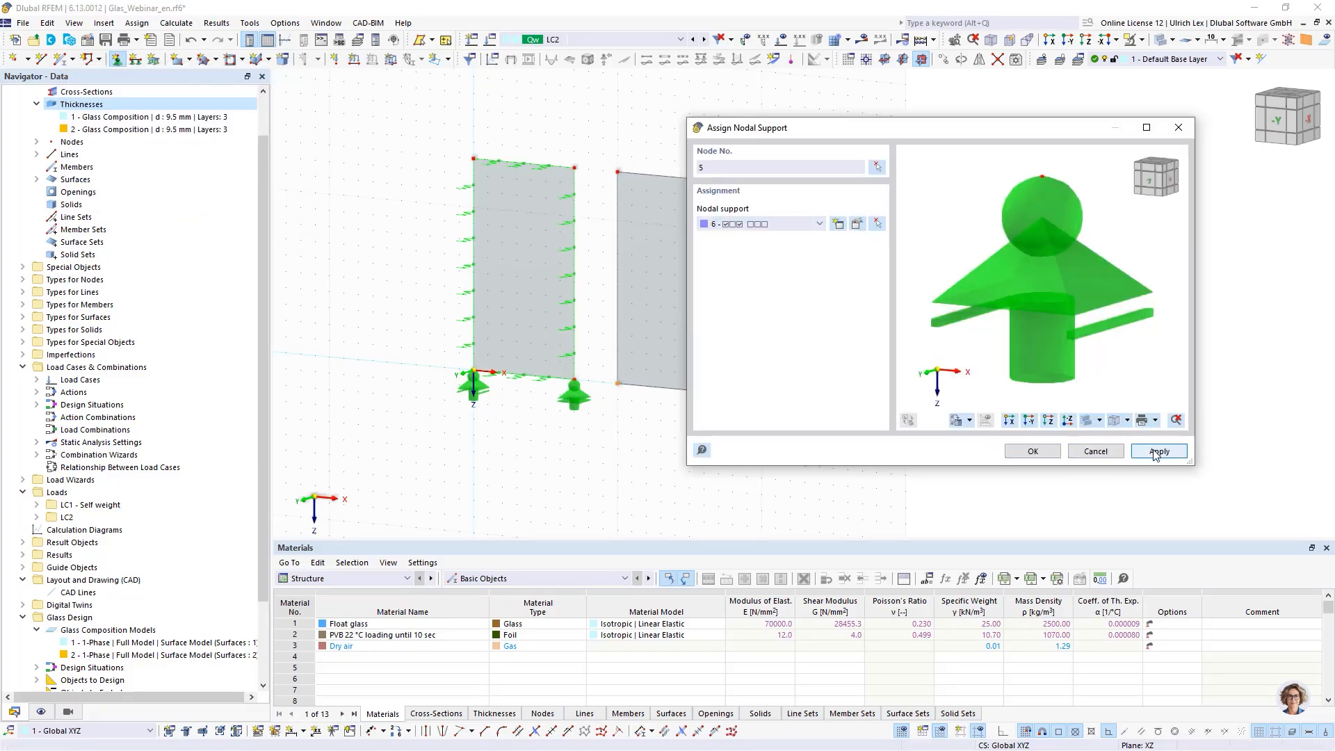
# - Assign nodal support type 7 to node 8 at the new panel's lower right corner
pyautogui.click(878, 167)
pyautogui.click(719, 393)
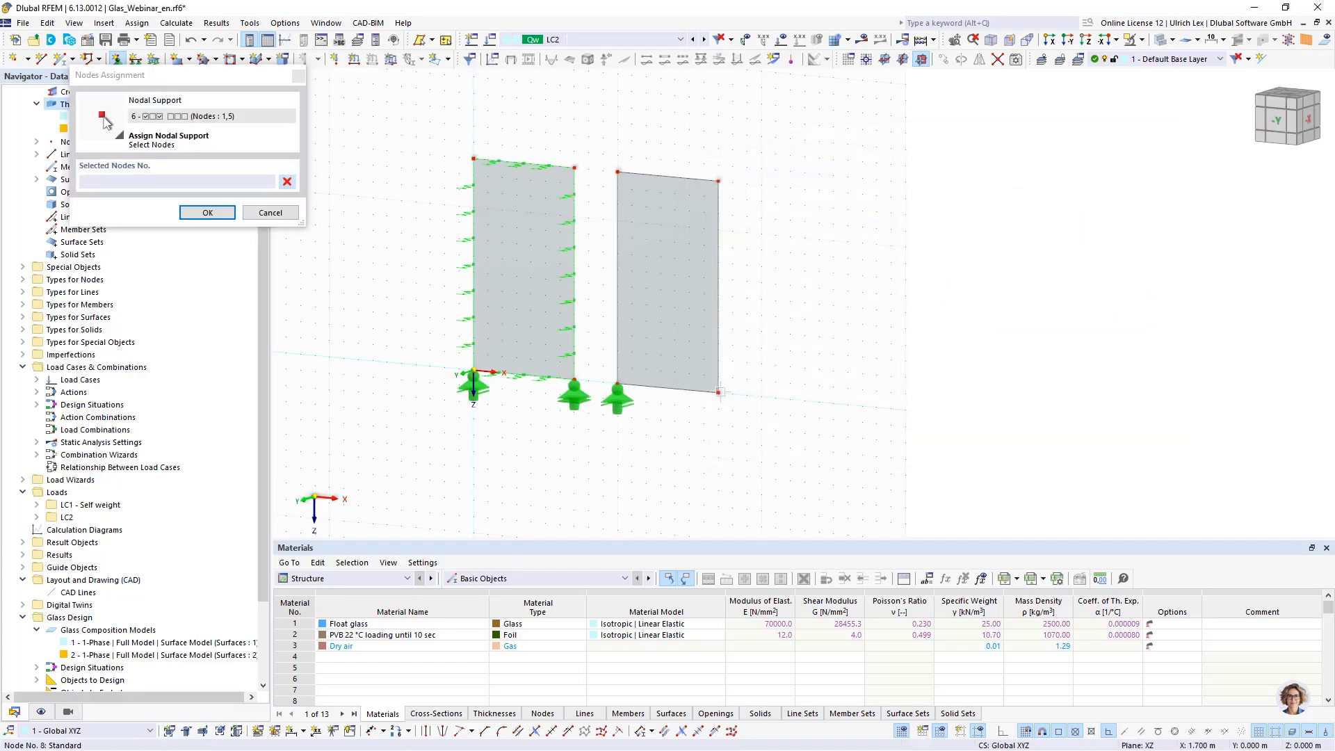
pyautogui.click(203, 213)
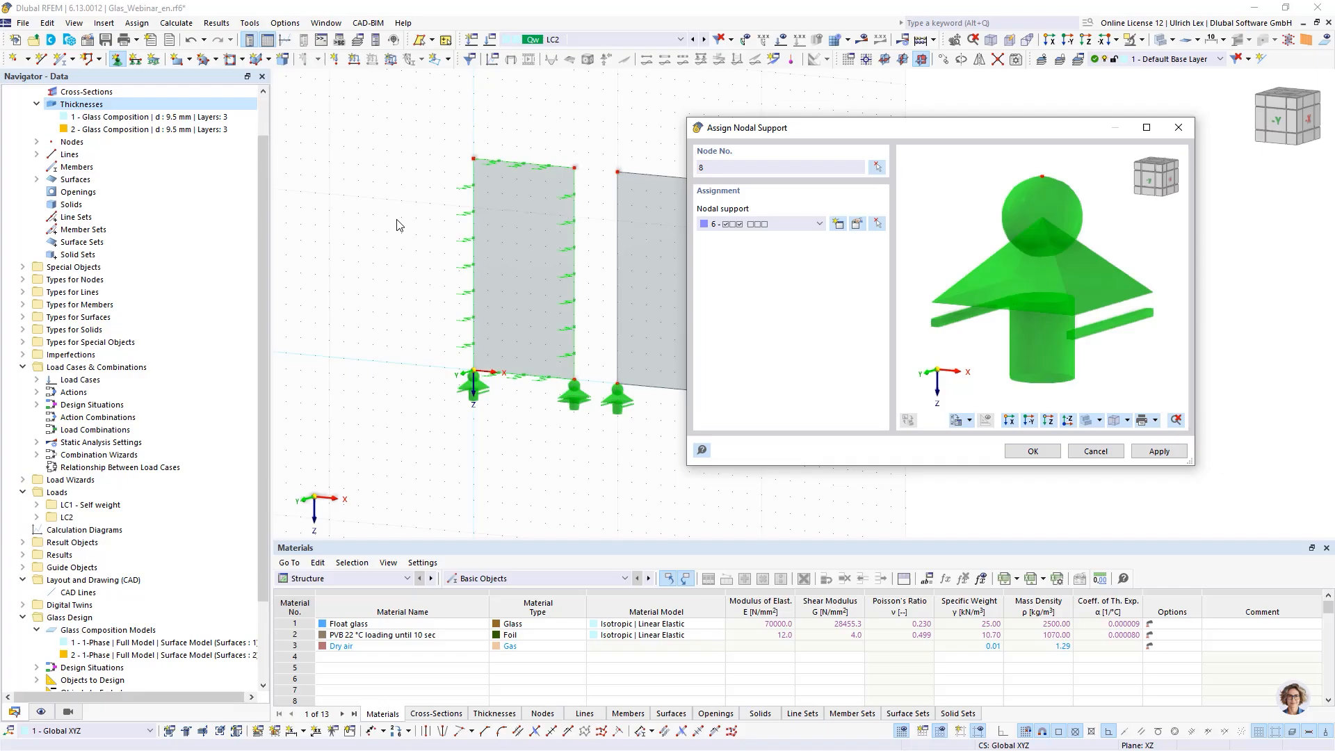
pyautogui.click(799, 225)
pyautogui.click(809, 324)
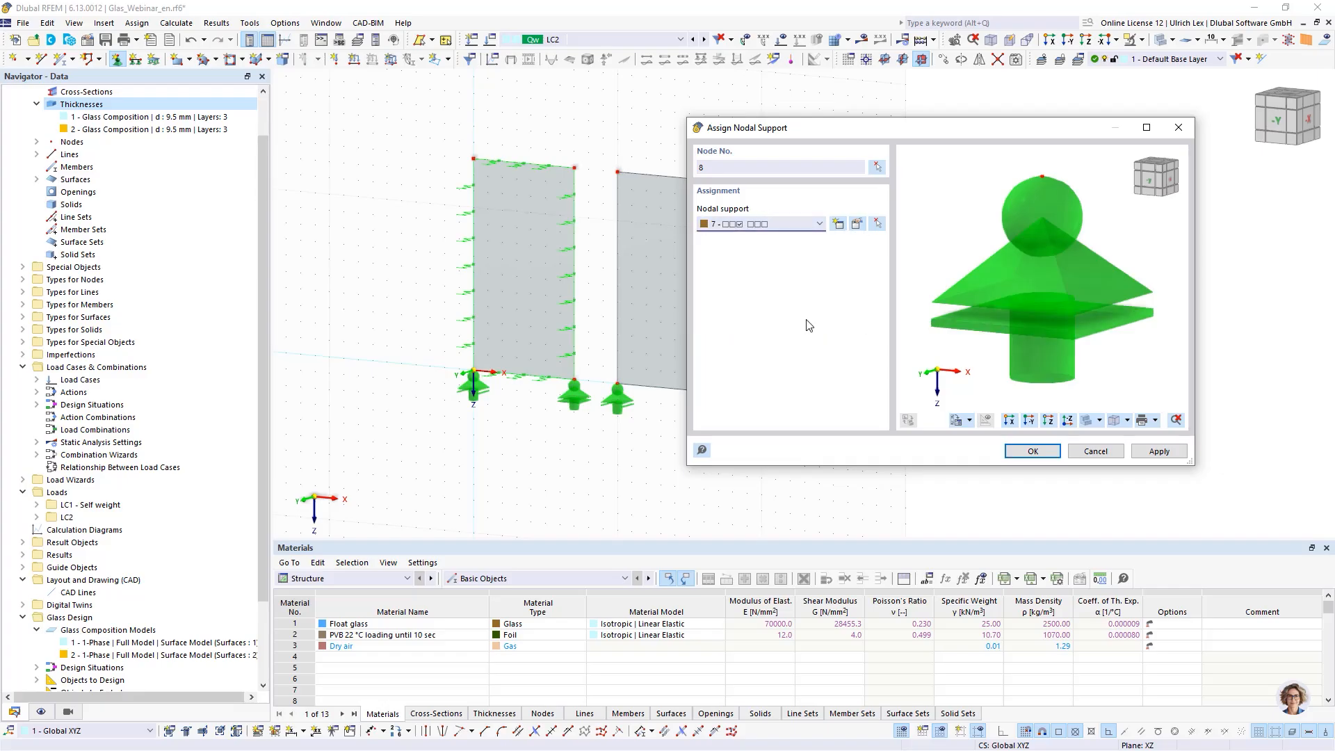
pyautogui.click(1055, 451)
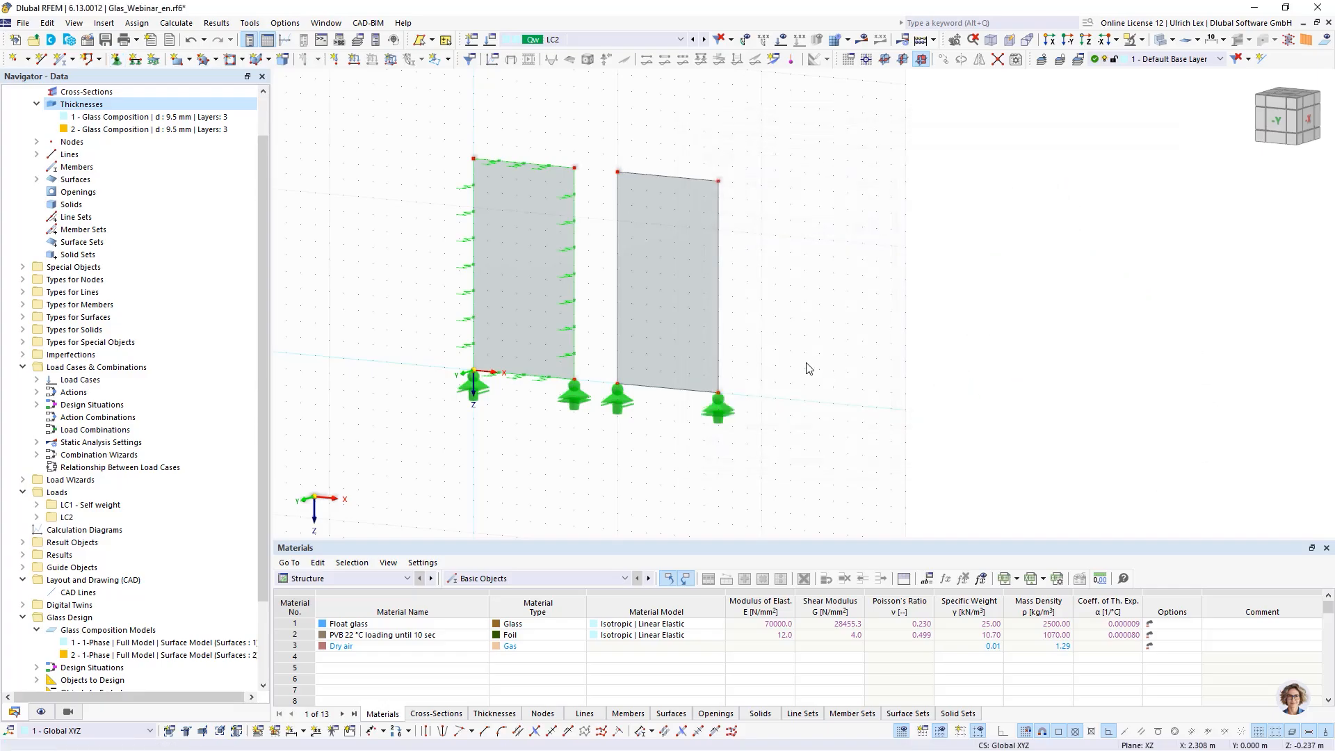
# - Assign line support type 3 to lines 5 to 8 bordering the second glass panel
pyautogui.click(136, 60)
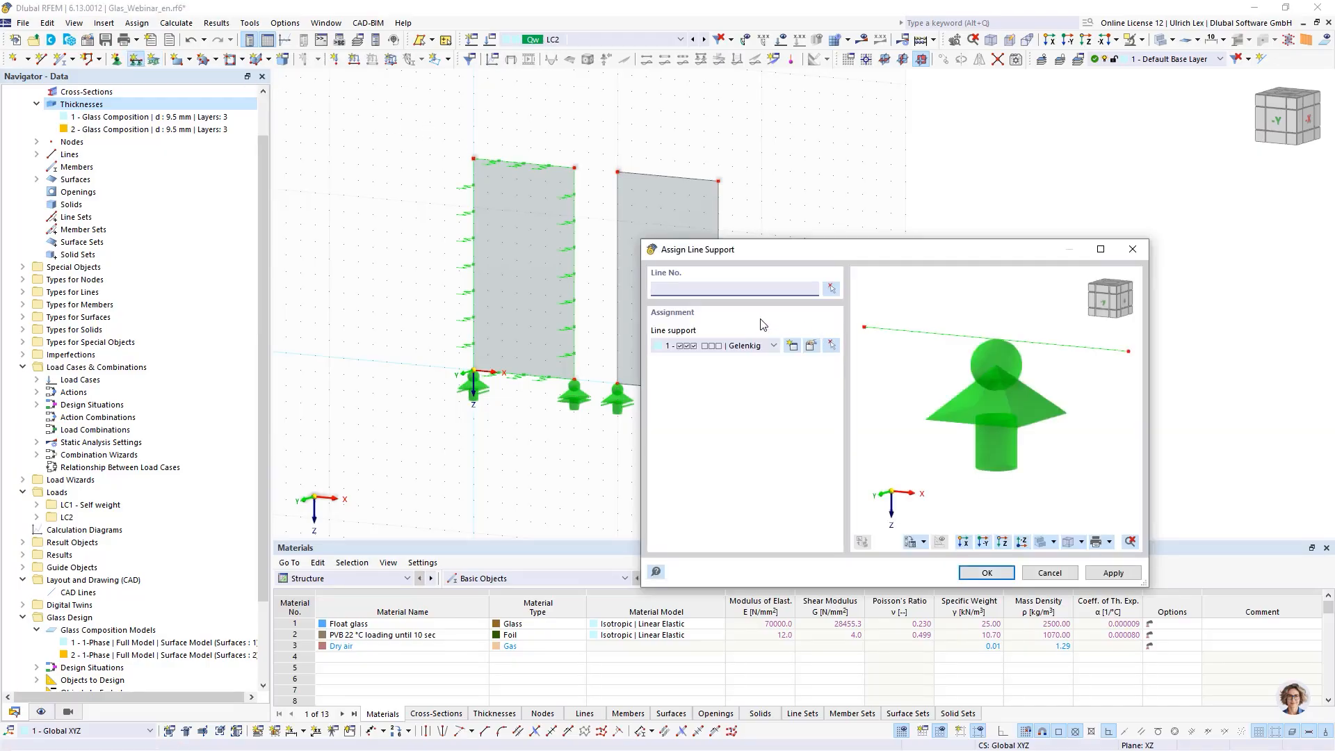
pyautogui.click(765, 345)
pyautogui.click(724, 391)
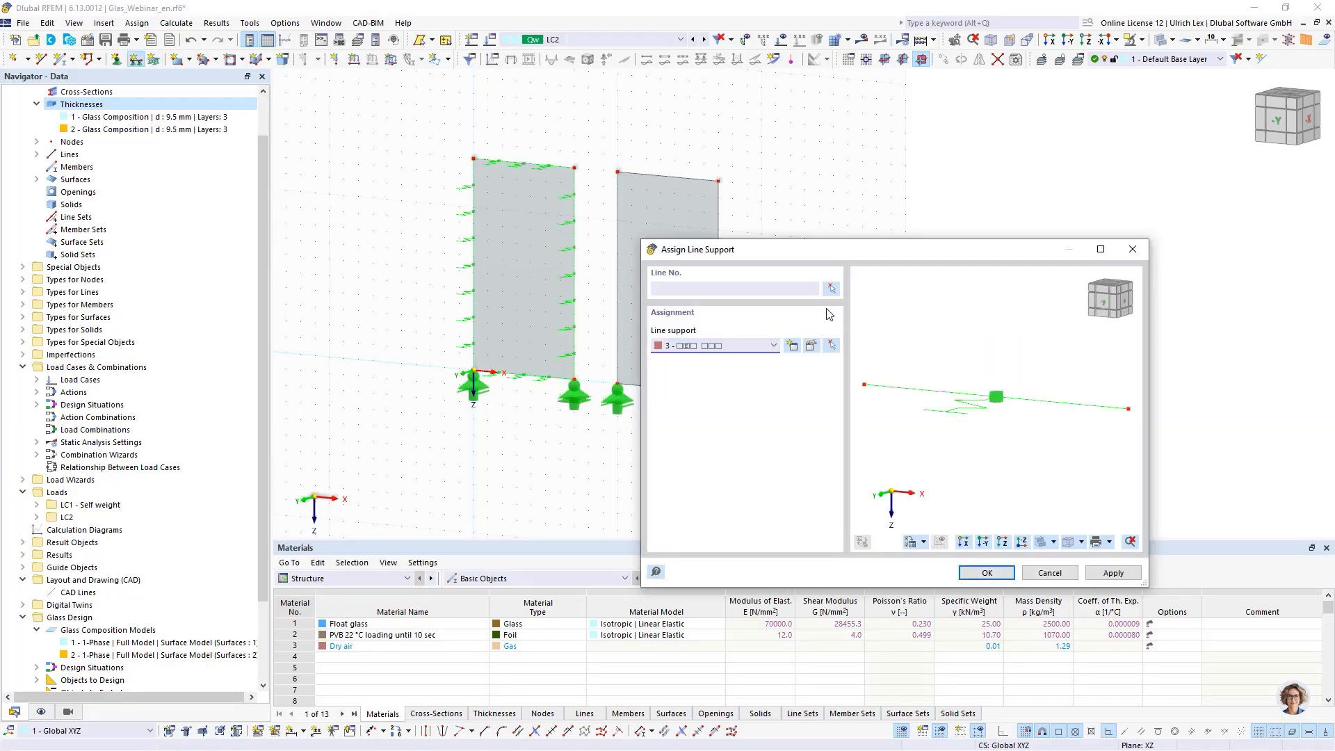
pyautogui.click(832, 288)
pyautogui.moveTo(582, 116); pyautogui.dragTo(800, 455)
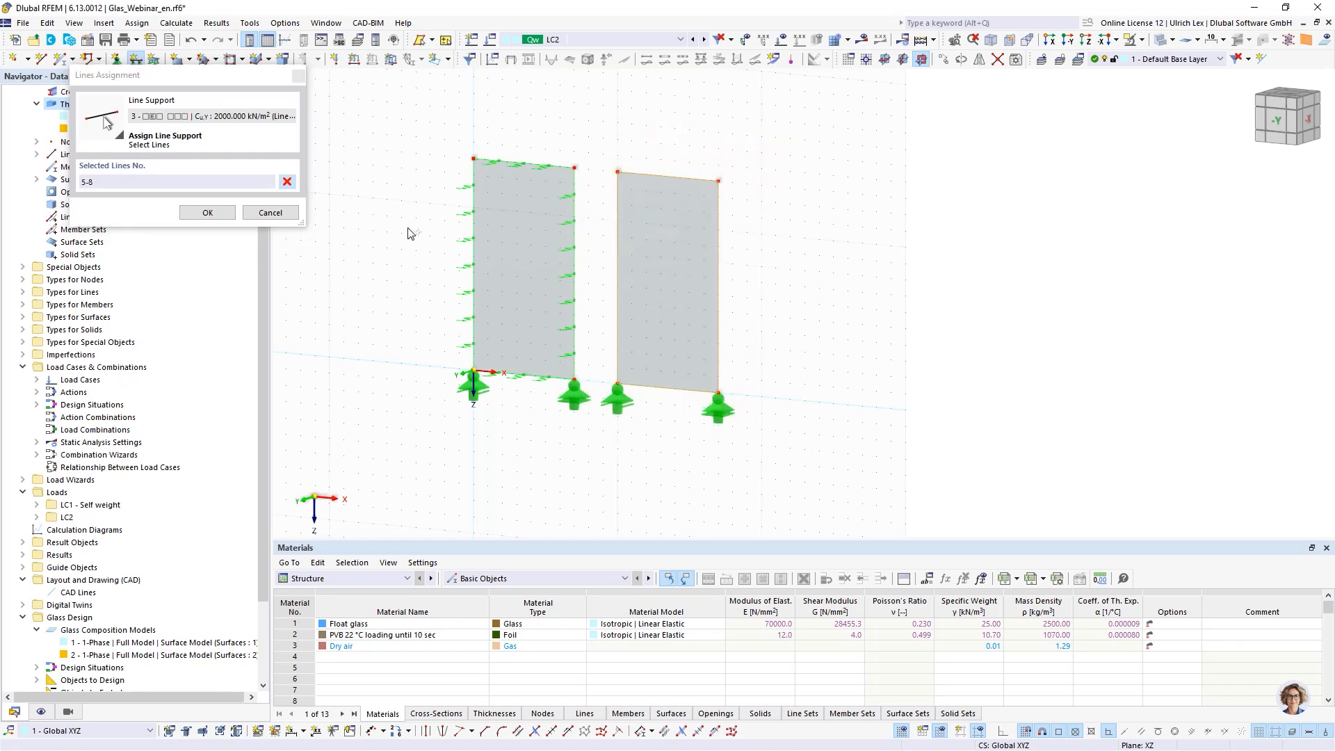
pyautogui.click(270, 216)
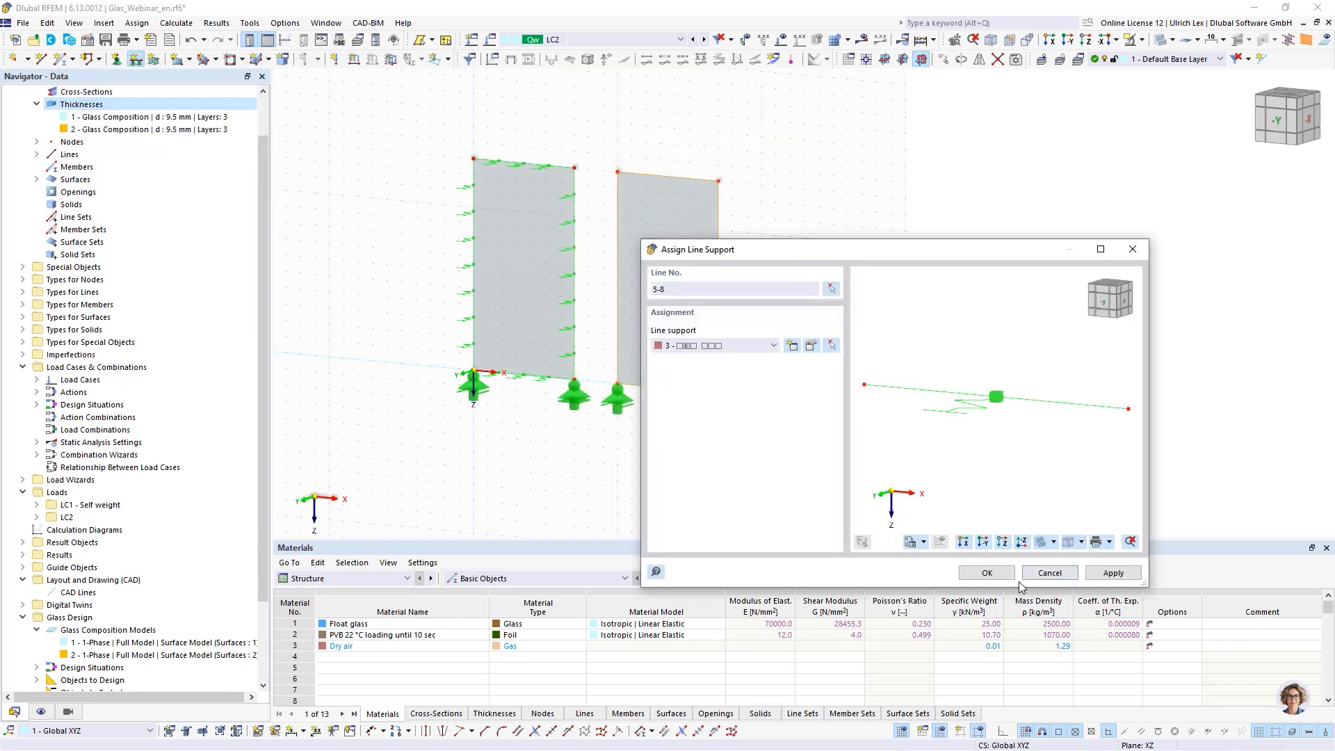
pyautogui.click(987, 572)
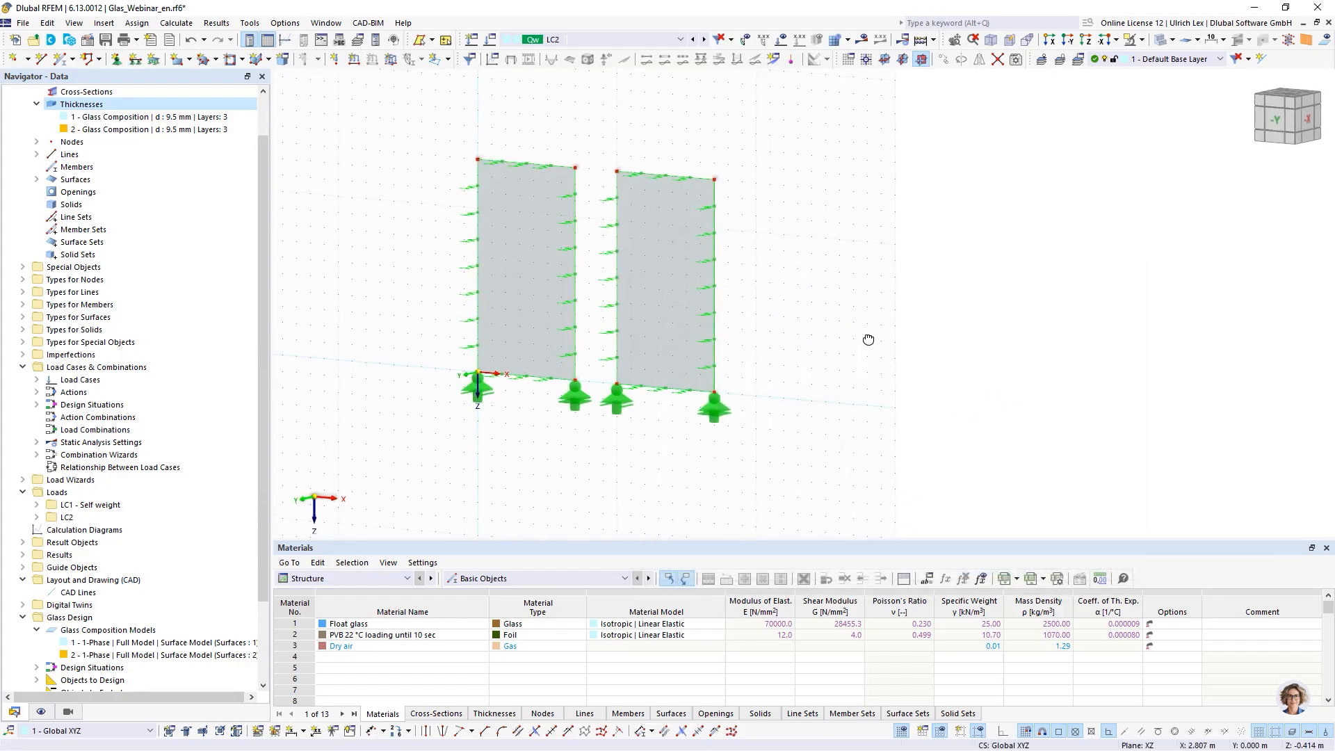
# - Extend the LC2 wind surface load so it is assigned to surfaces 1 and 2
pyautogui.scroll(-1, 873, 344)
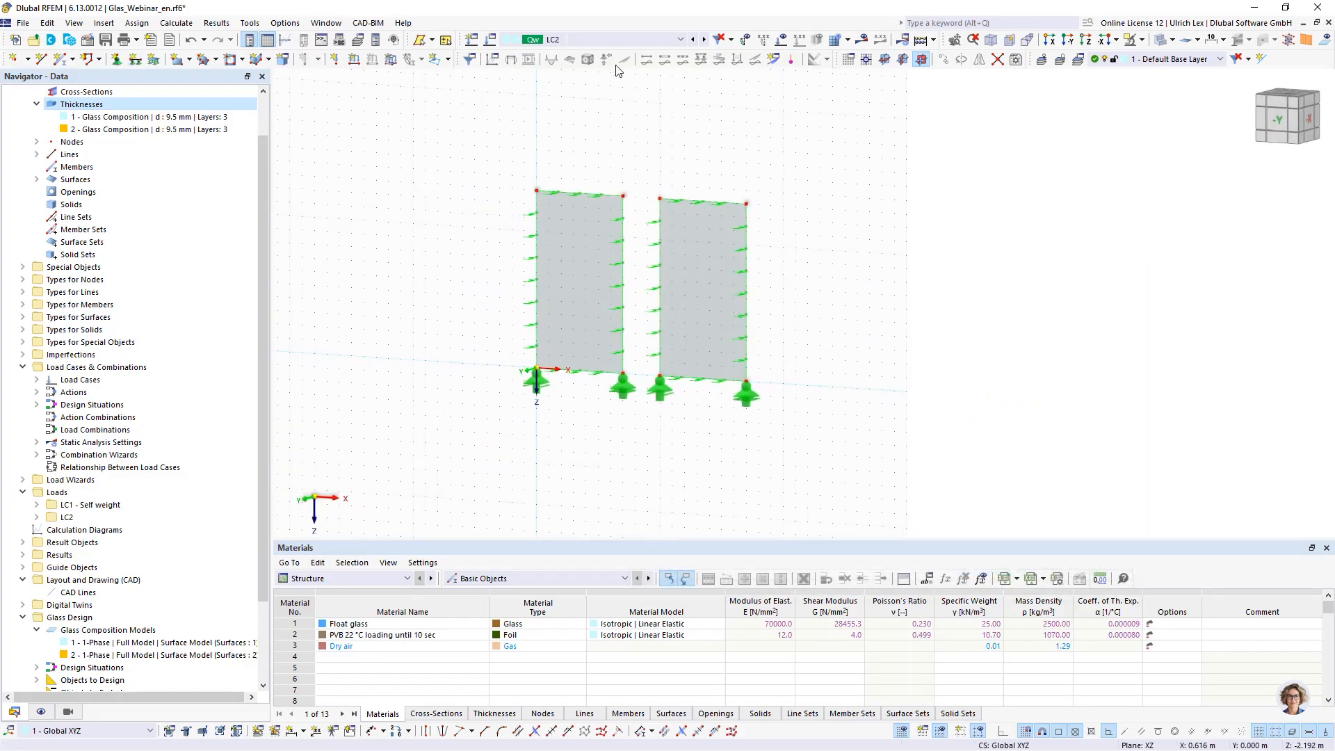
pyautogui.click(780, 42)
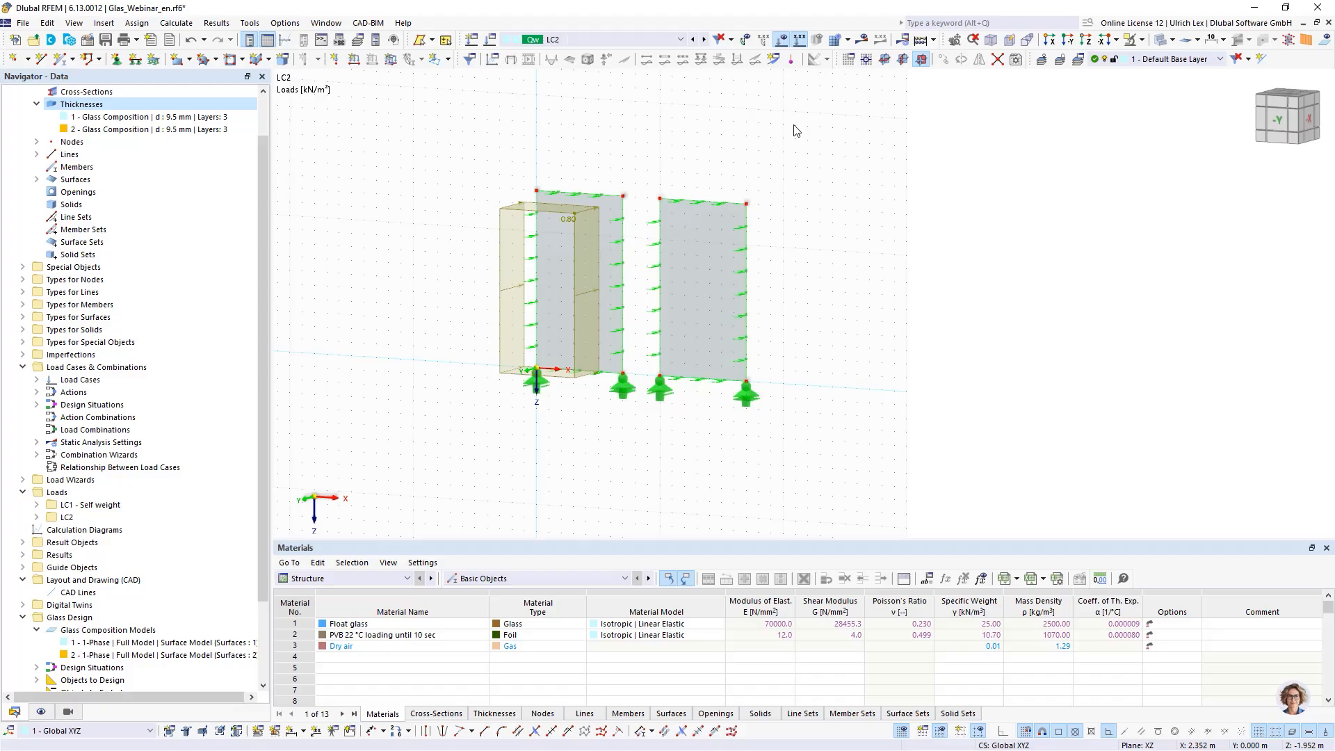
pyautogui.doubleClick(503, 207)
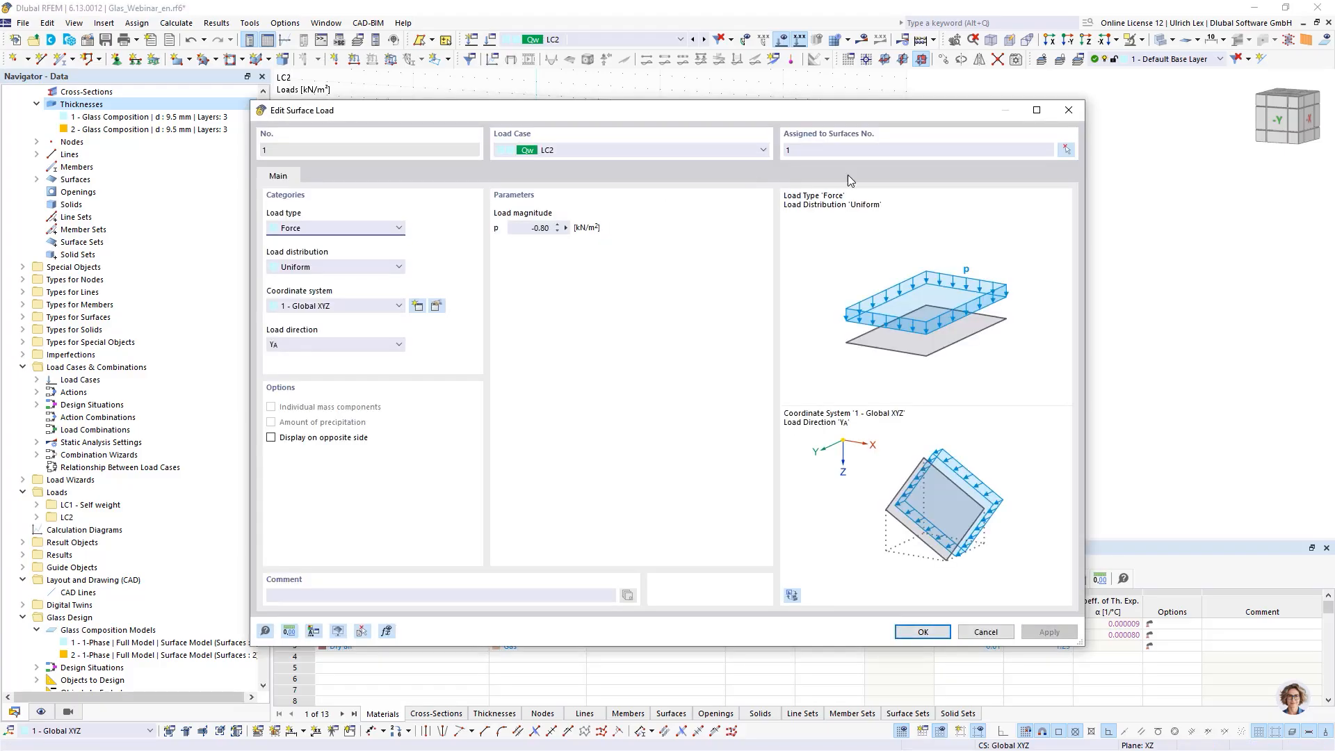
pyautogui.click(1066, 149)
pyautogui.click(706, 300)
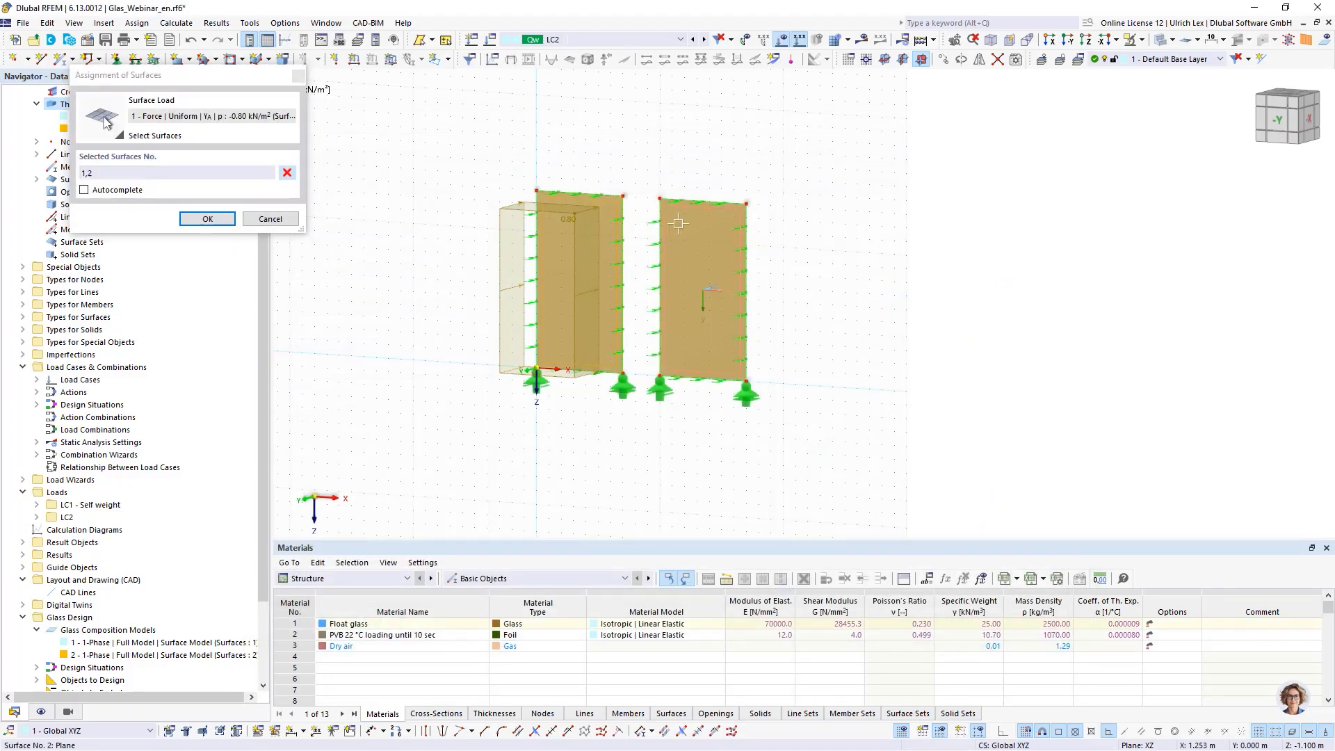
pyautogui.click(207, 219)
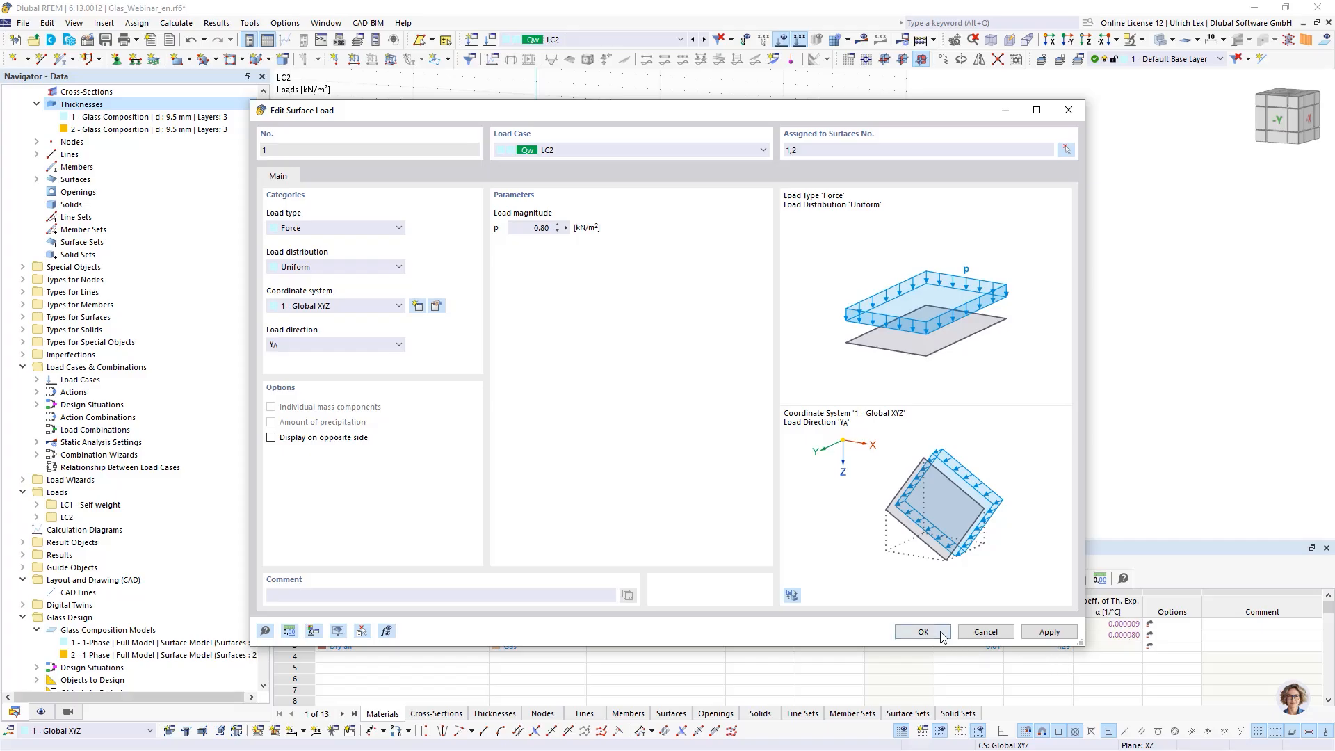
pyautogui.press('Return')
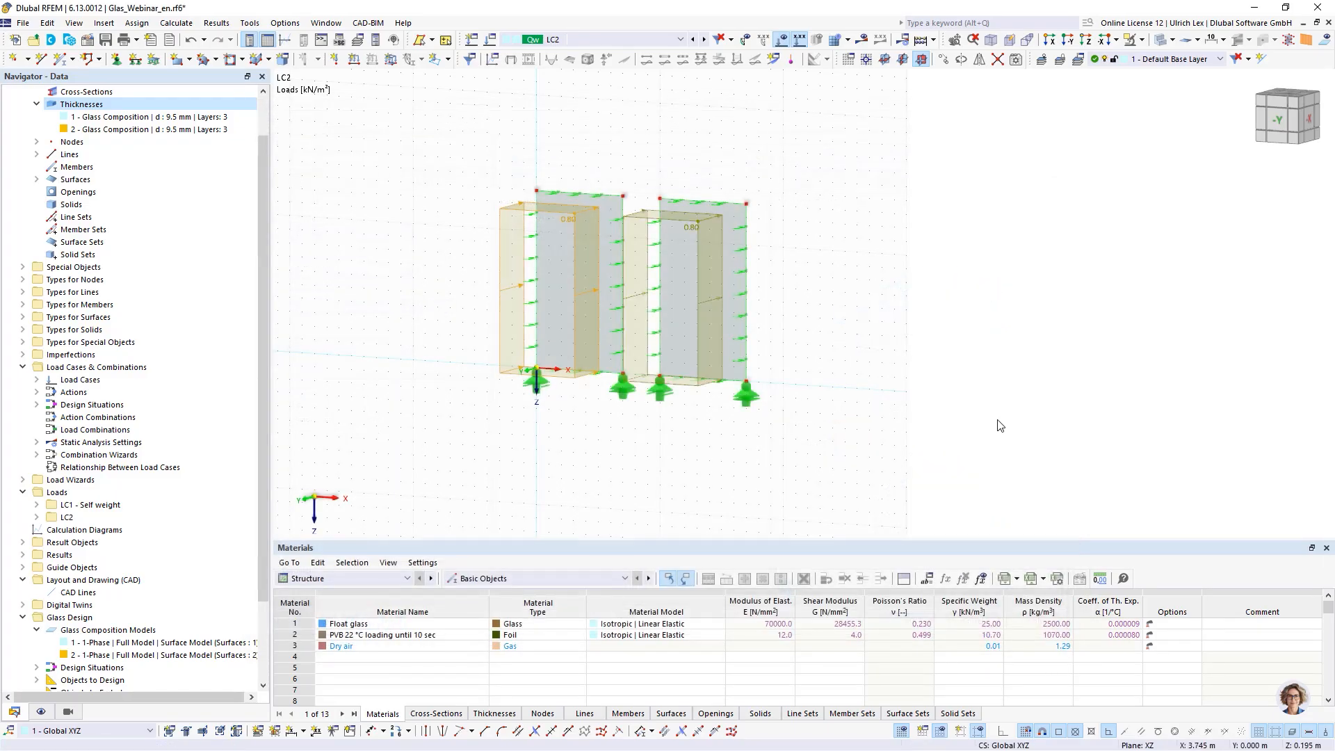
# - Change the modeling type of glass composition model 2 to Solid Model
pyautogui.moveTo(865, 352); pyautogui.dragTo(885, 337, button='middle')
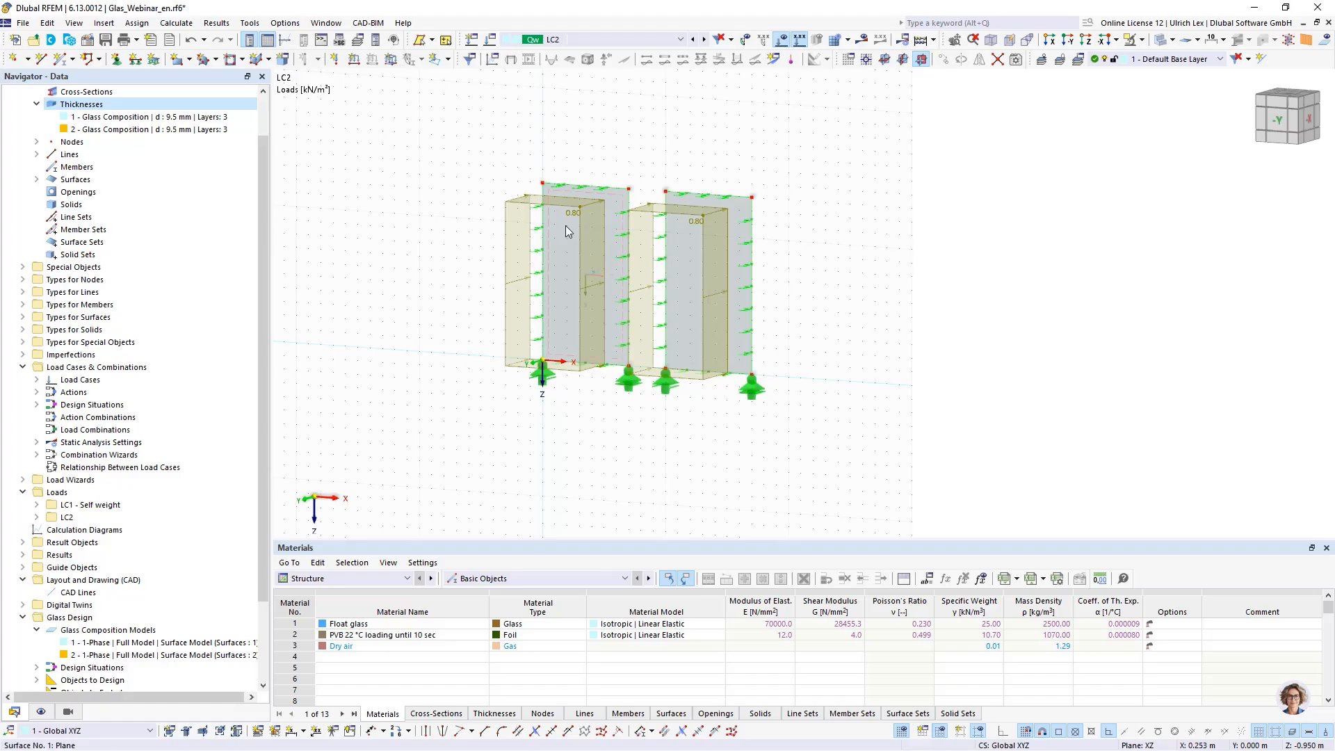
pyautogui.scroll(-2, 150, 590)
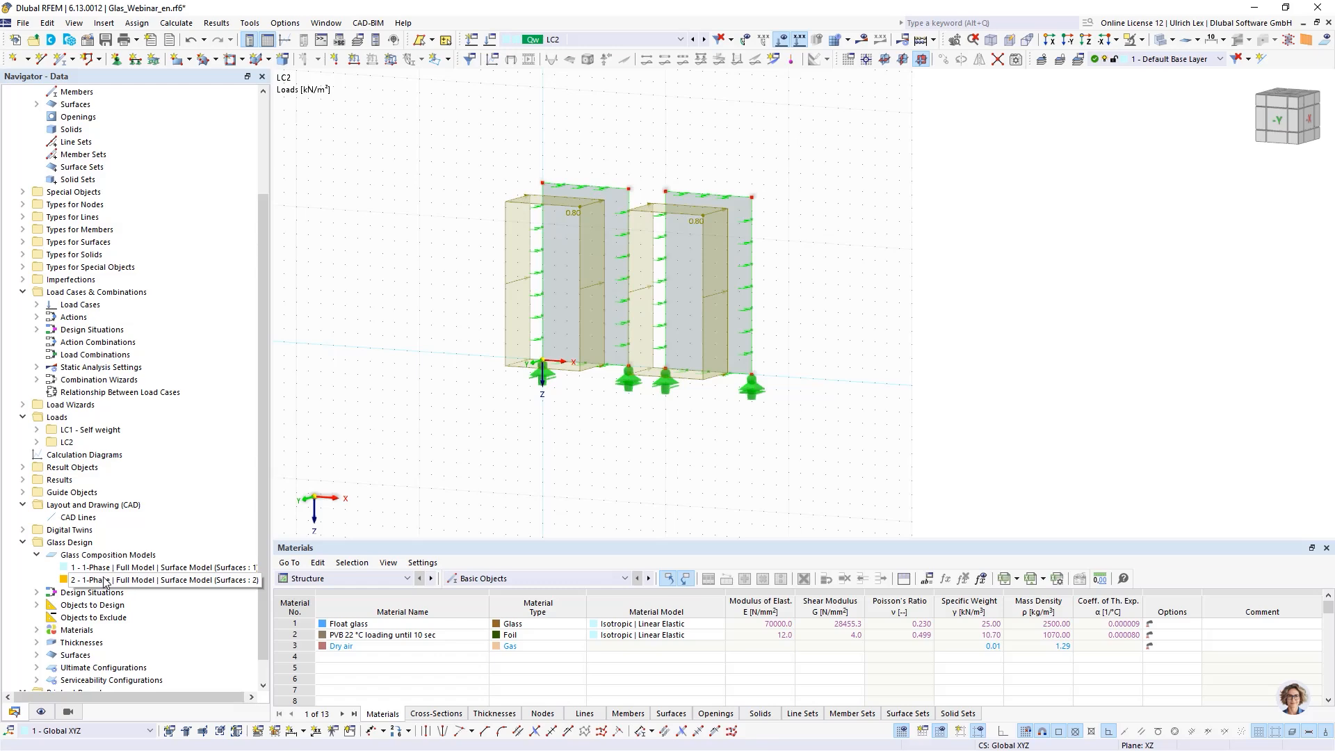
pyautogui.scroll(3, 109, 584)
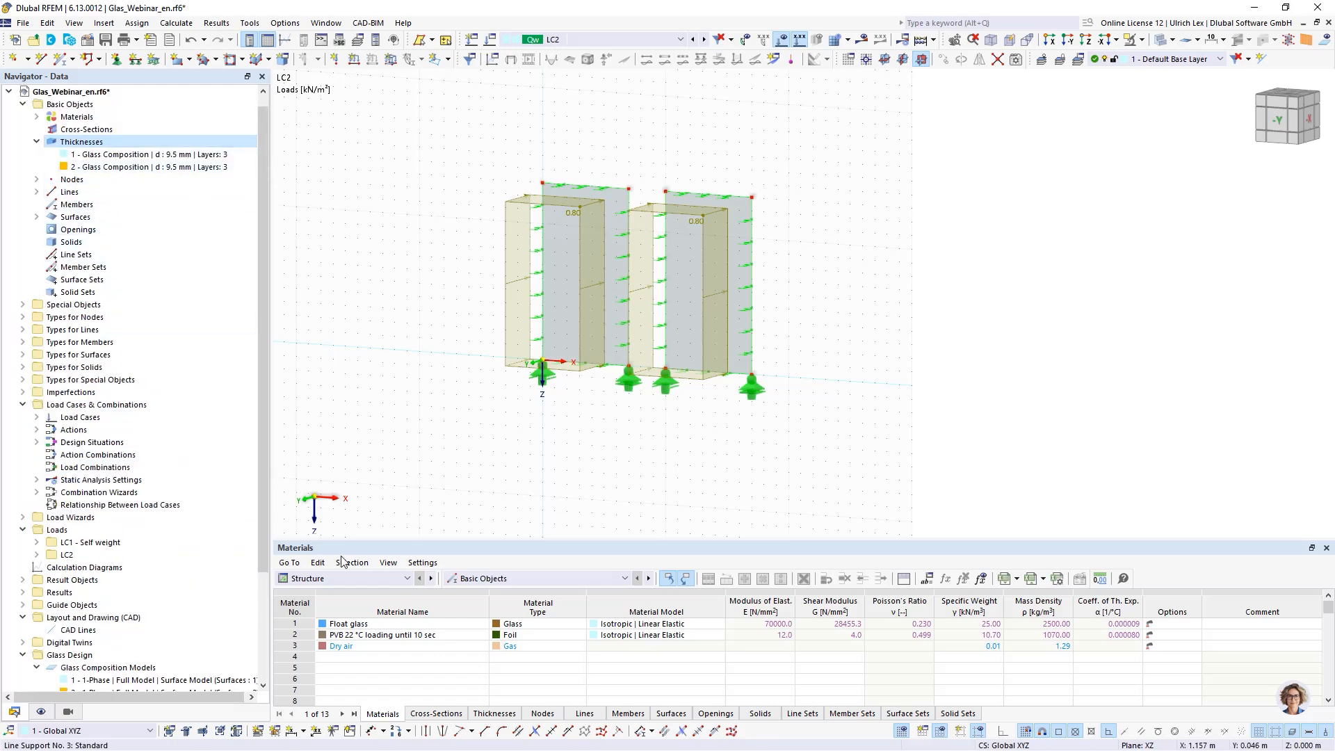
pyautogui.scroll(-4, 202, 418)
pyautogui.doubleClick(118, 555)
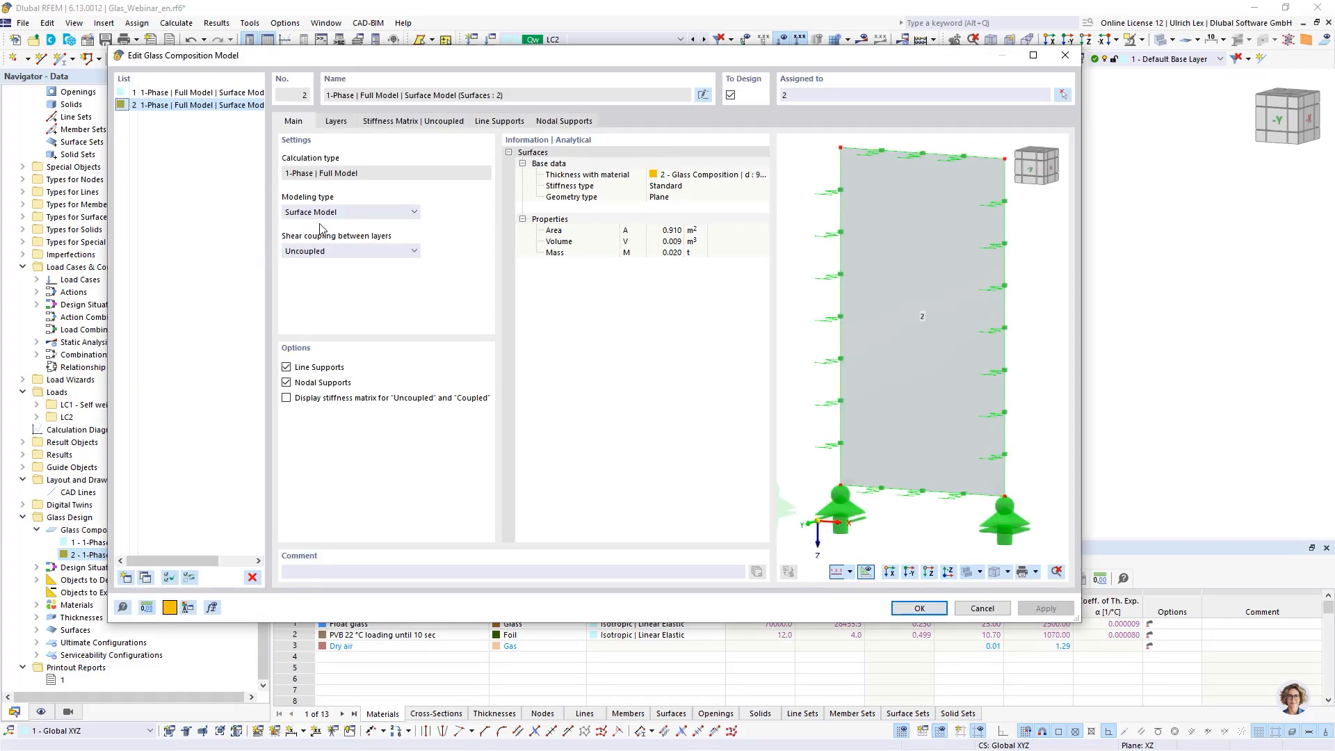
pyautogui.click(356, 211)
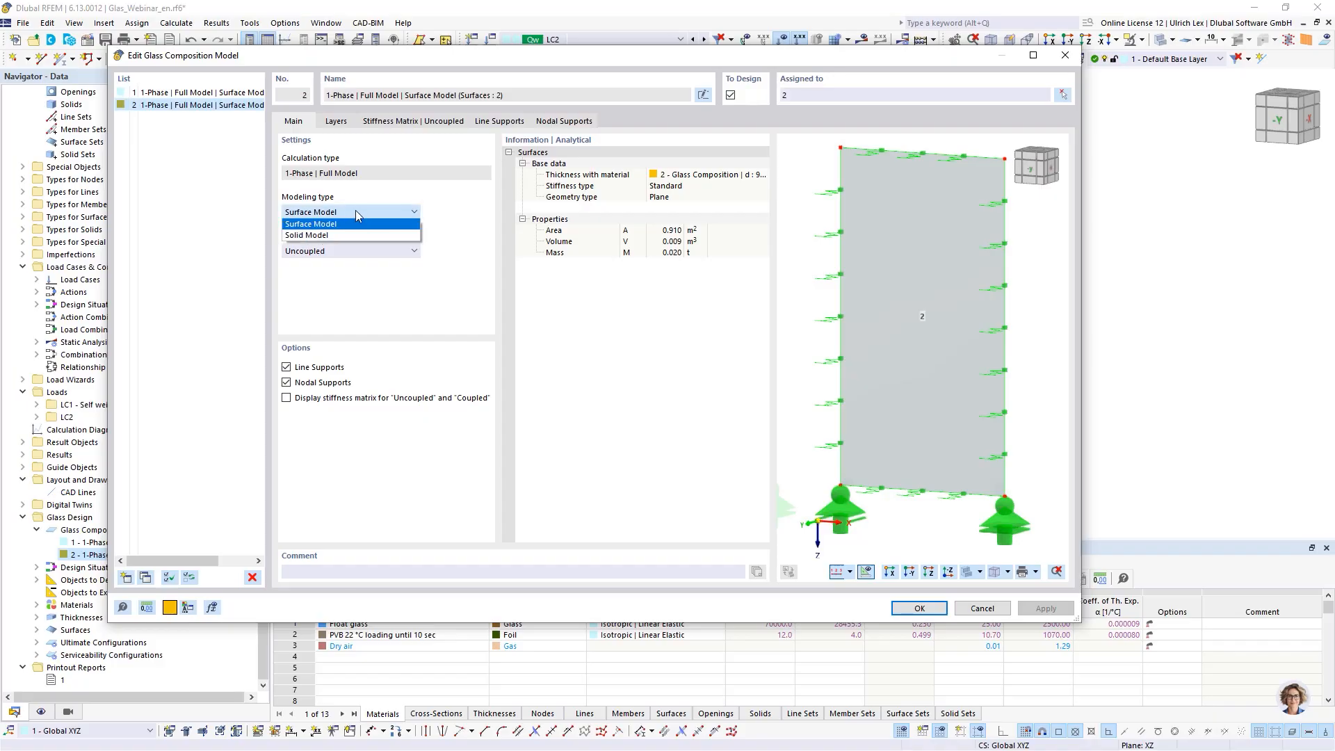
pyautogui.click(326, 235)
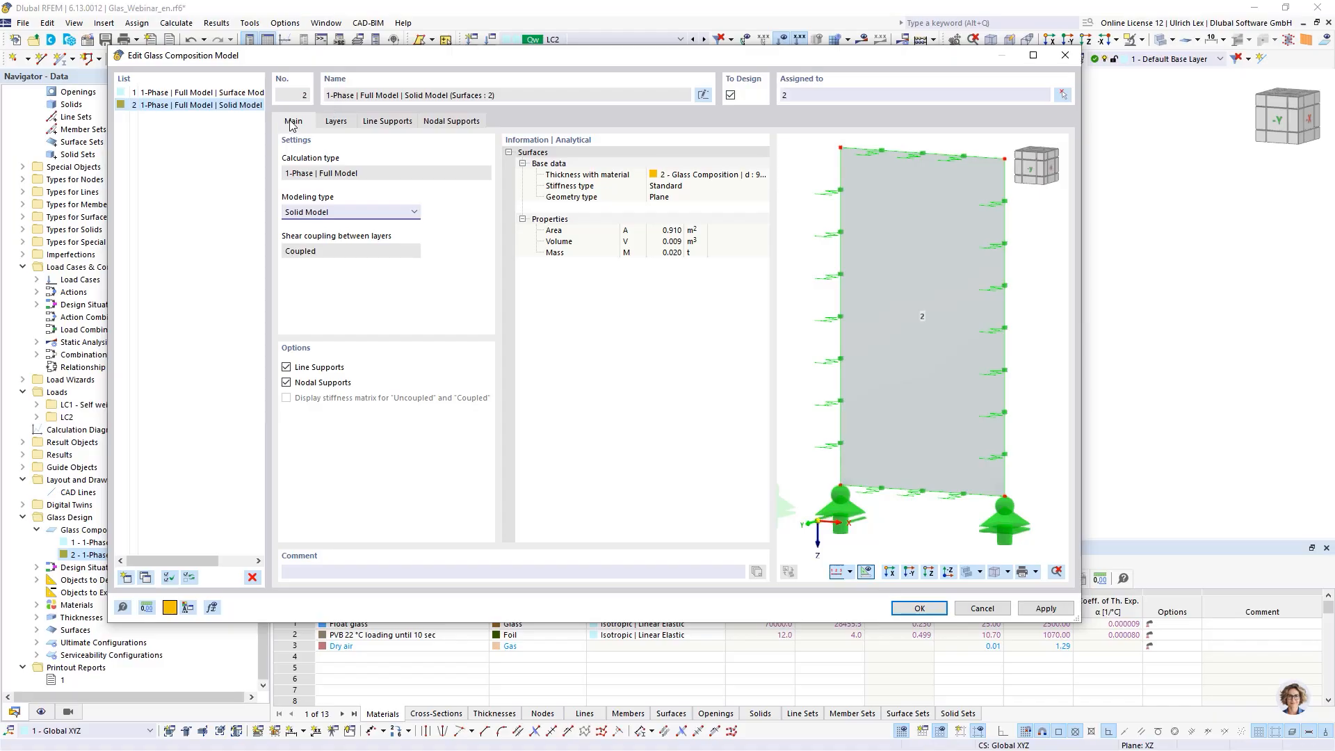
# - Try reference plane positions at the bottom of layer 3 and layer 1 for the composition's layers
pyautogui.click(331, 124)
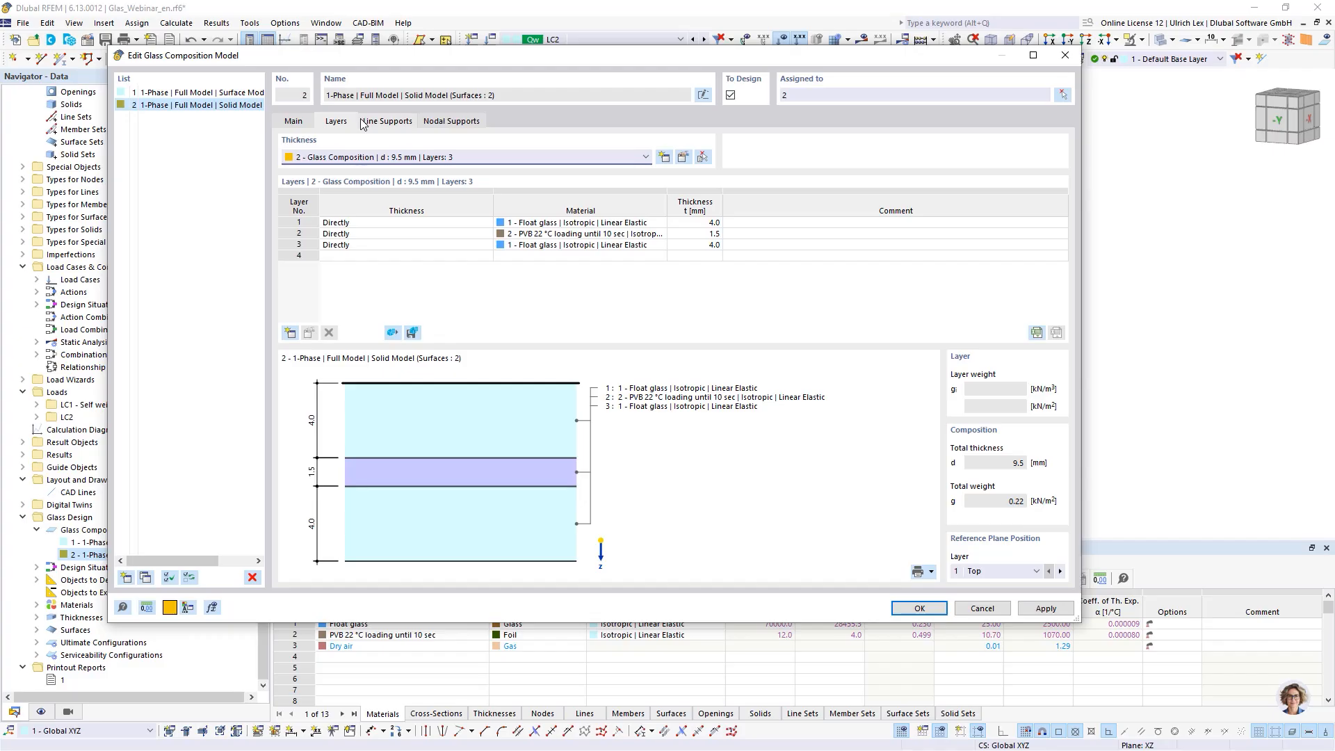
pyautogui.moveTo(427, 55); pyautogui.dragTo(395, 31)
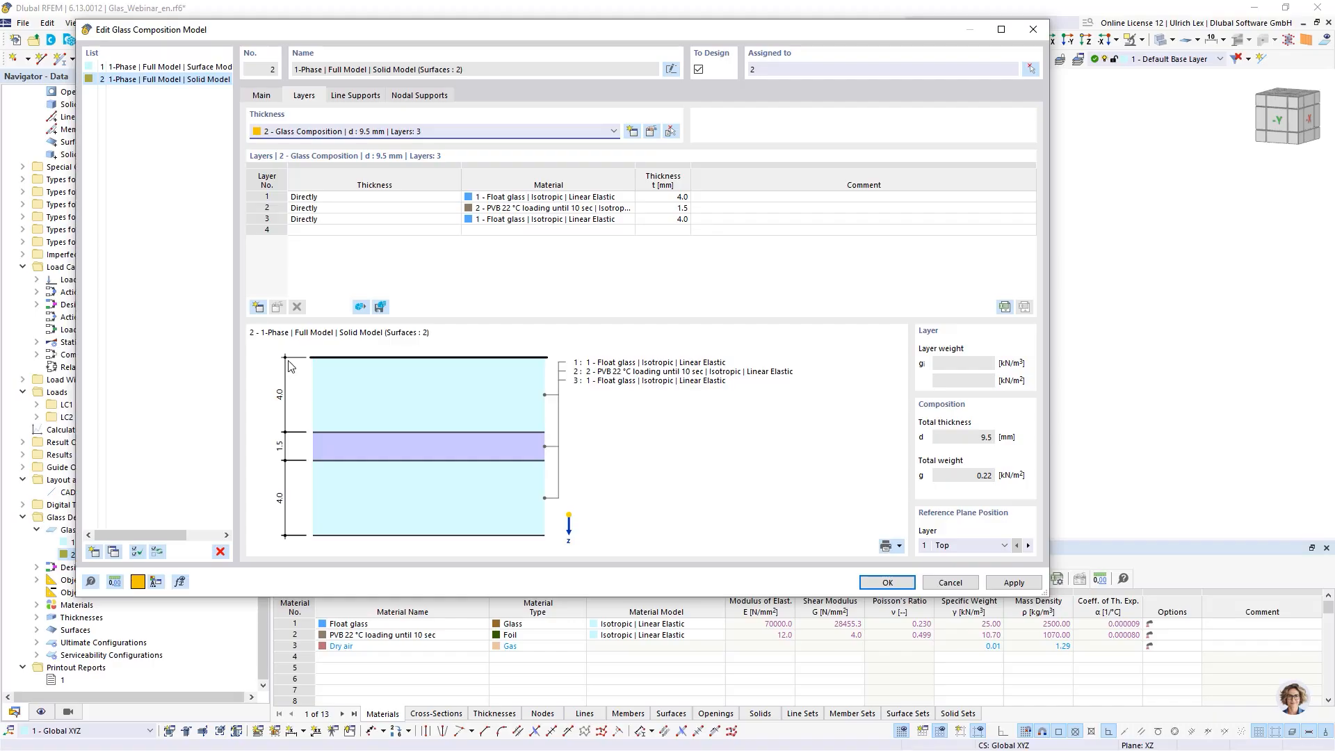
pyautogui.click(953, 546)
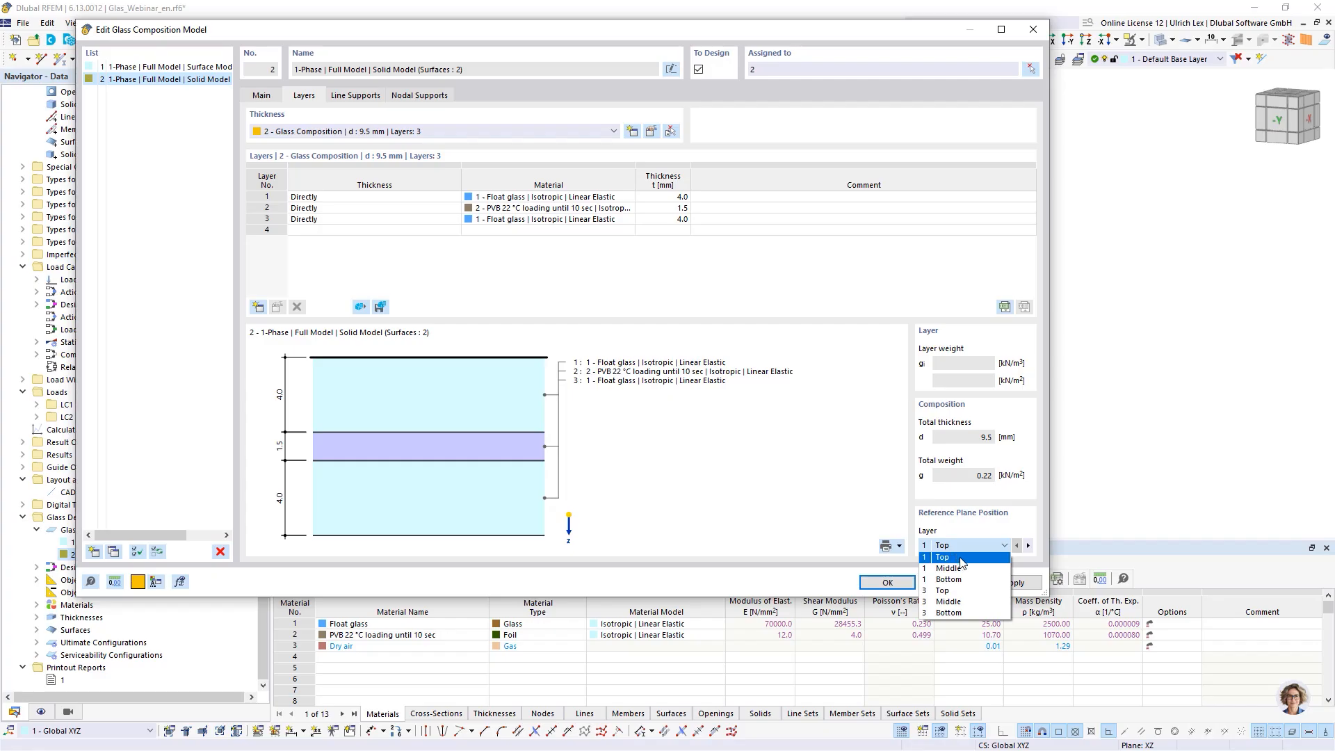
pyautogui.click(969, 612)
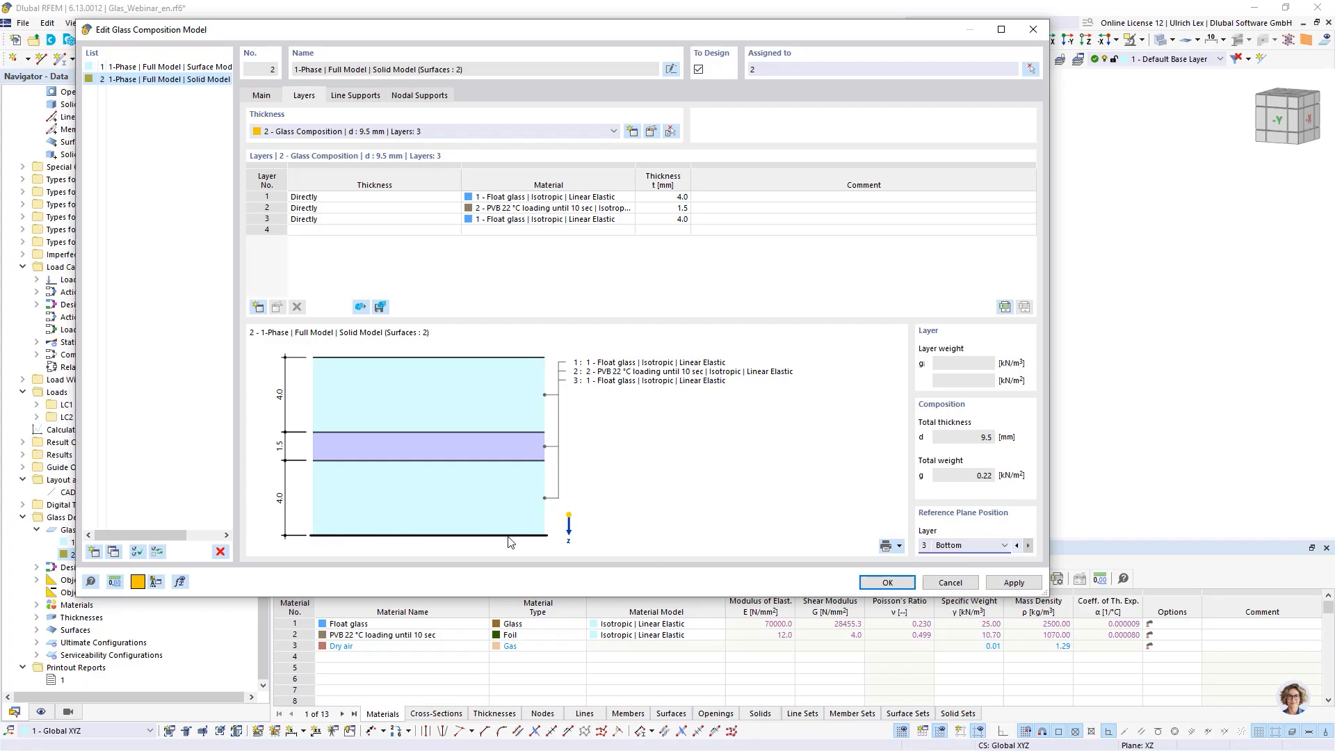
pyautogui.click(988, 546)
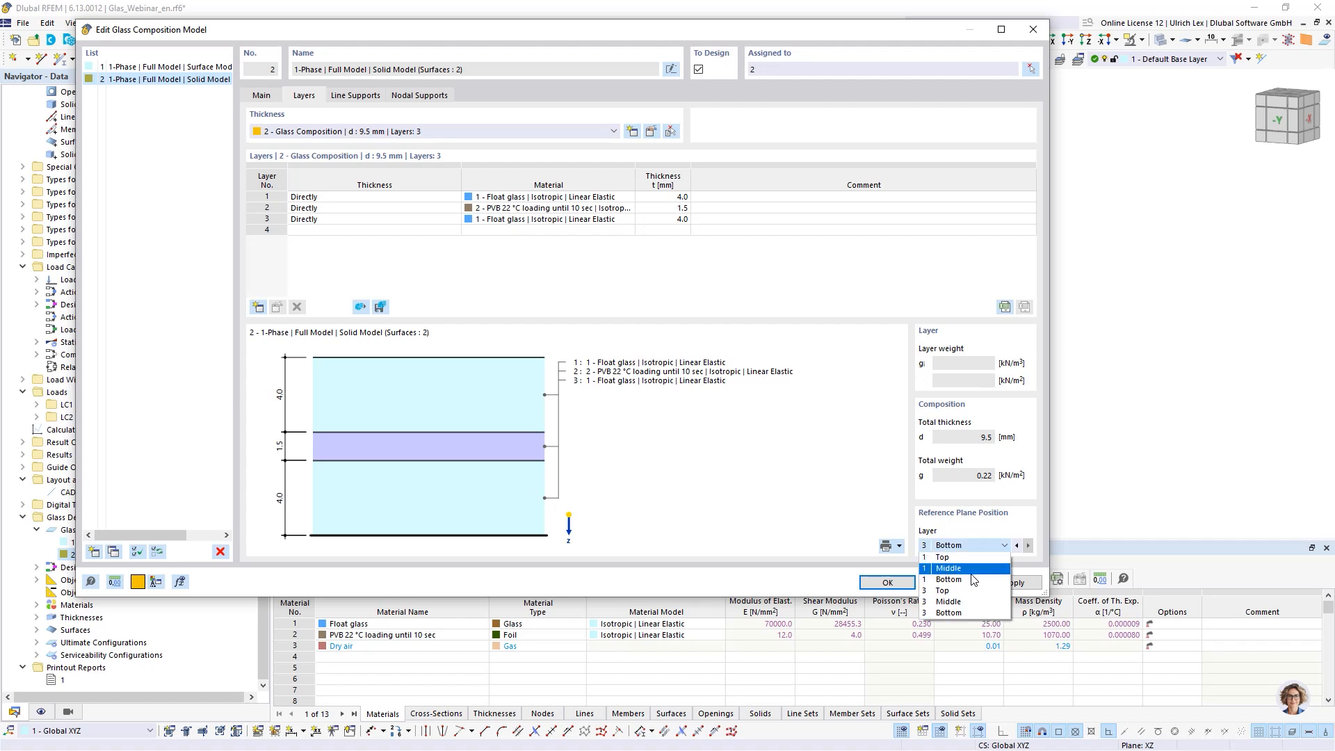
pyautogui.click(972, 580)
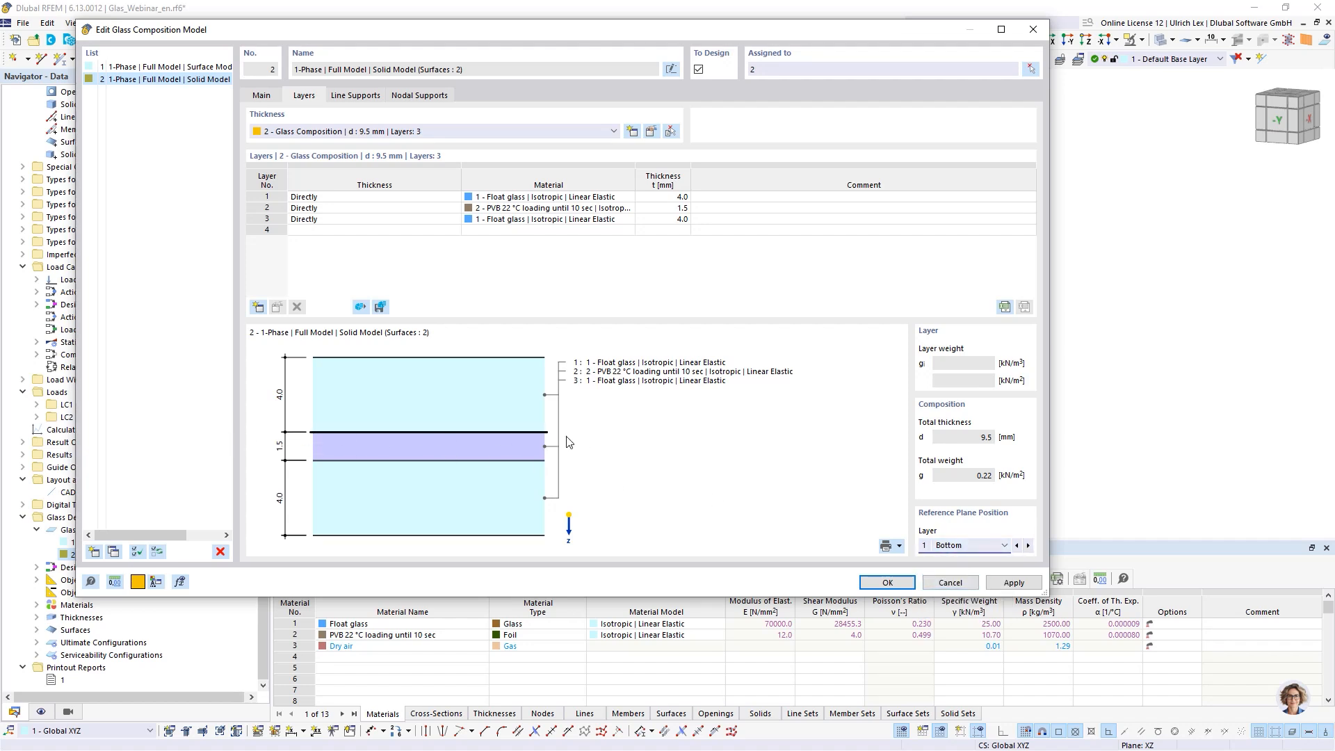
pyautogui.click(967, 546)
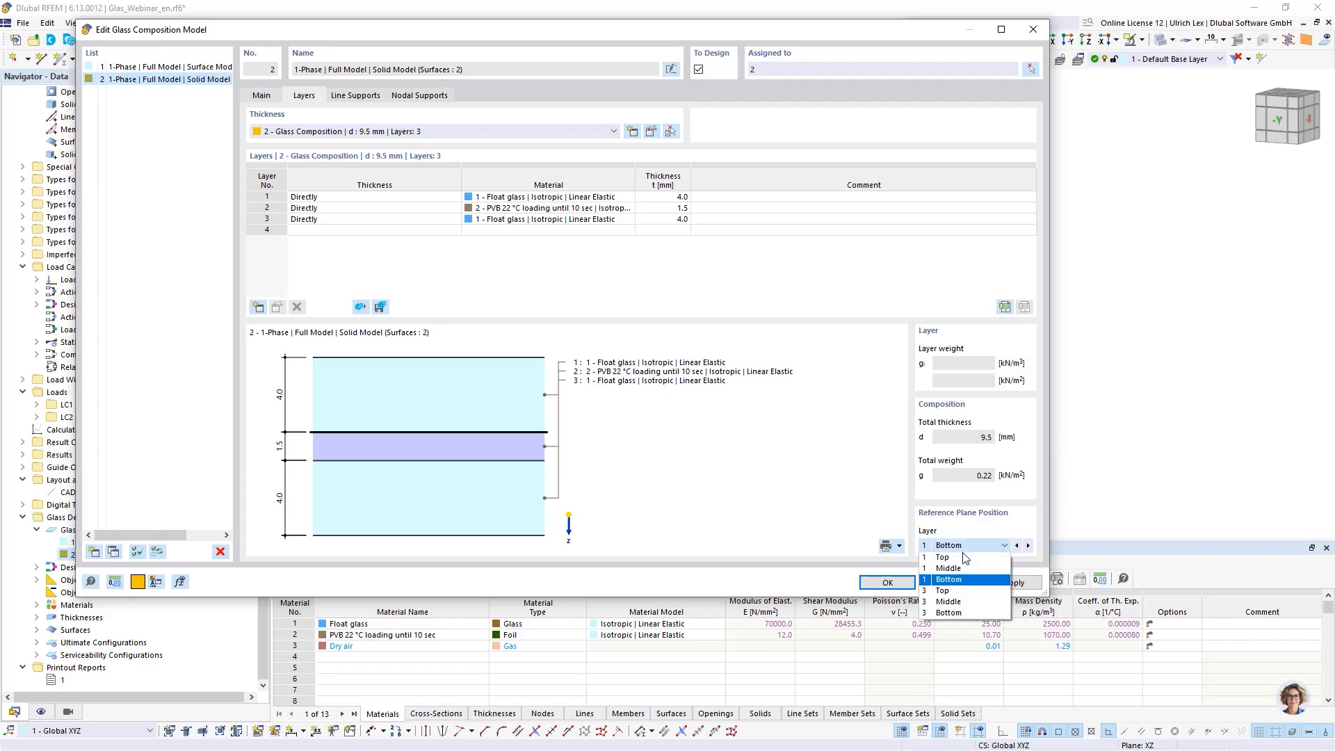
pyautogui.click(965, 557)
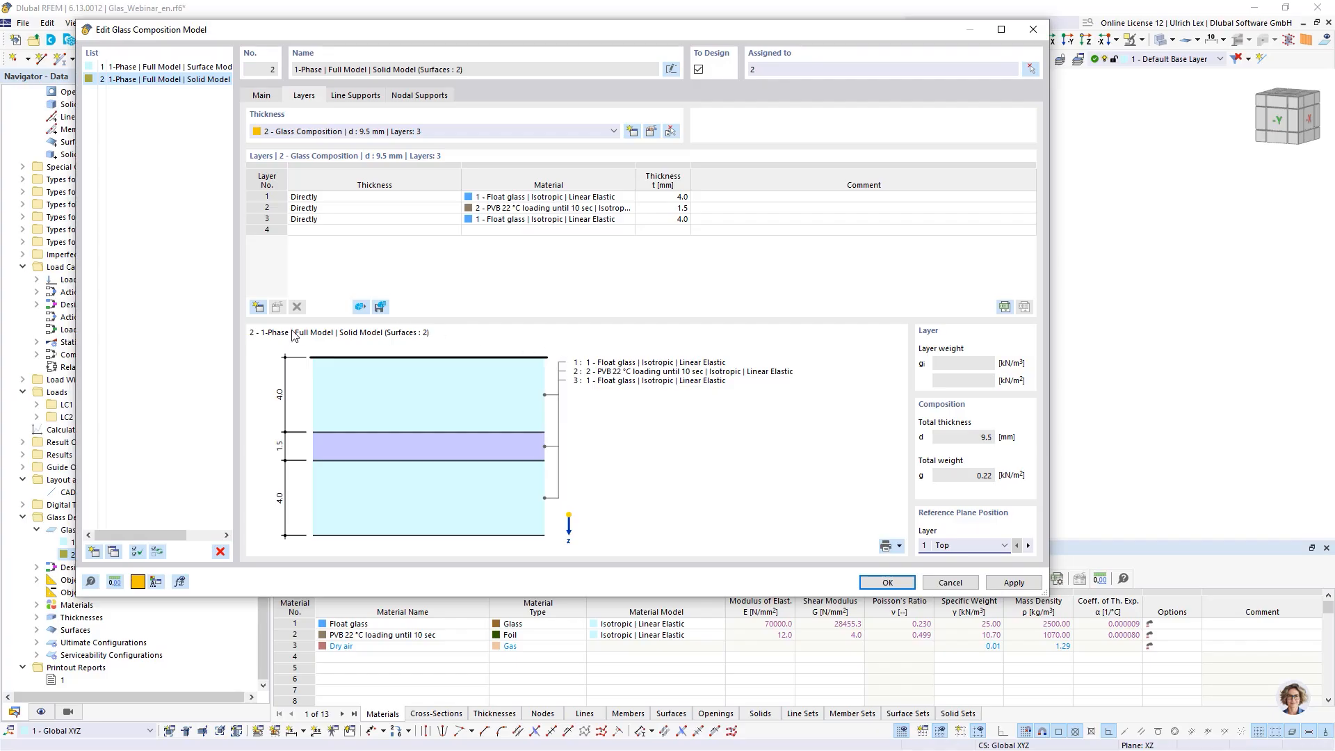
# - Review the line support and layer assignments of glass composition model 2
pyautogui.click(354, 96)
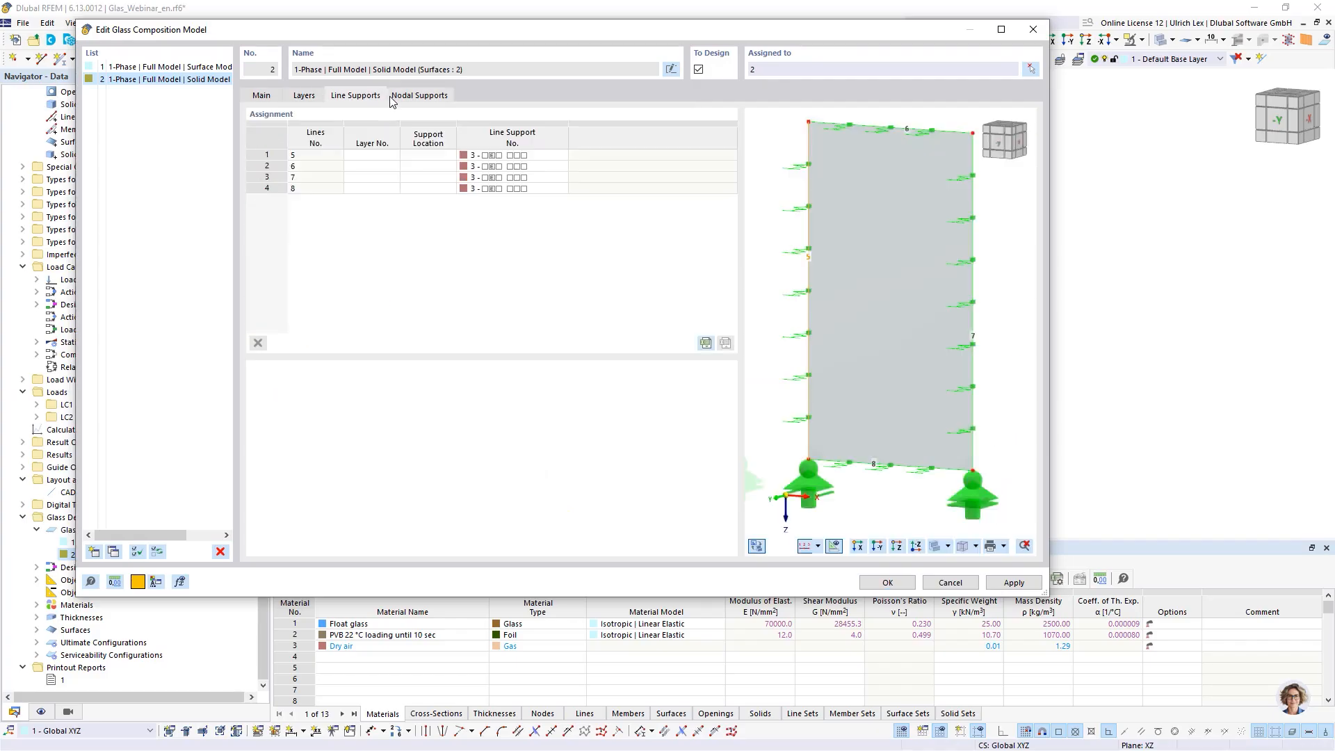
pyautogui.click(430, 101)
pyautogui.click(308, 97)
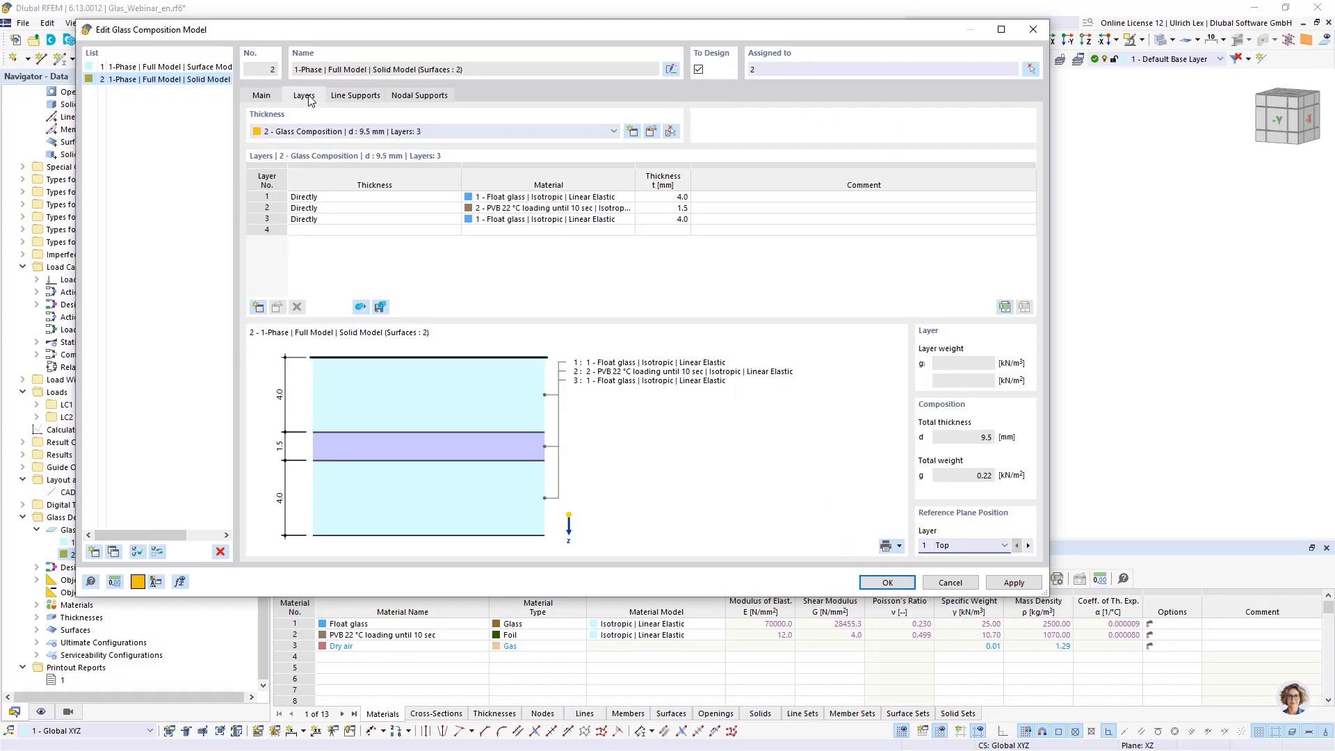
pyautogui.click(363, 96)
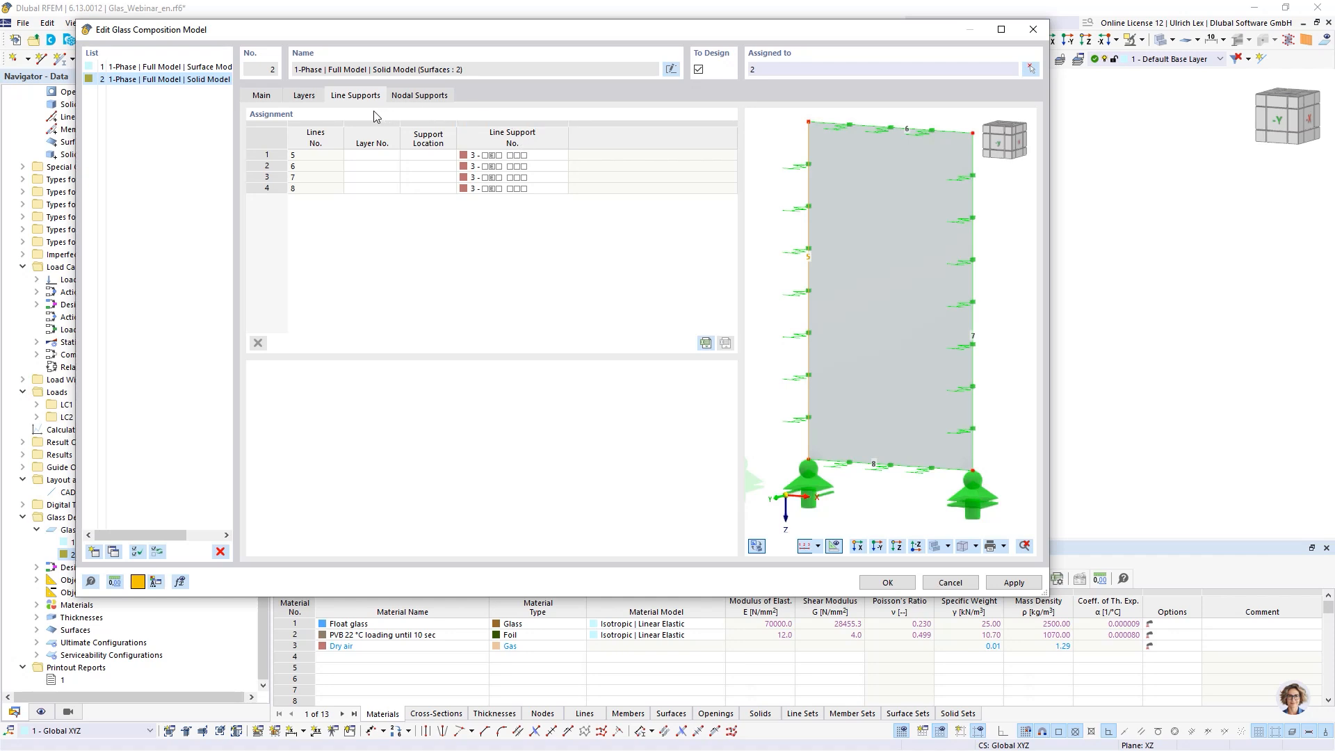
# - Set node 5's nodal support to layers 1,3 with support location Middle
pyautogui.click(440, 97)
pyautogui.click(374, 156)
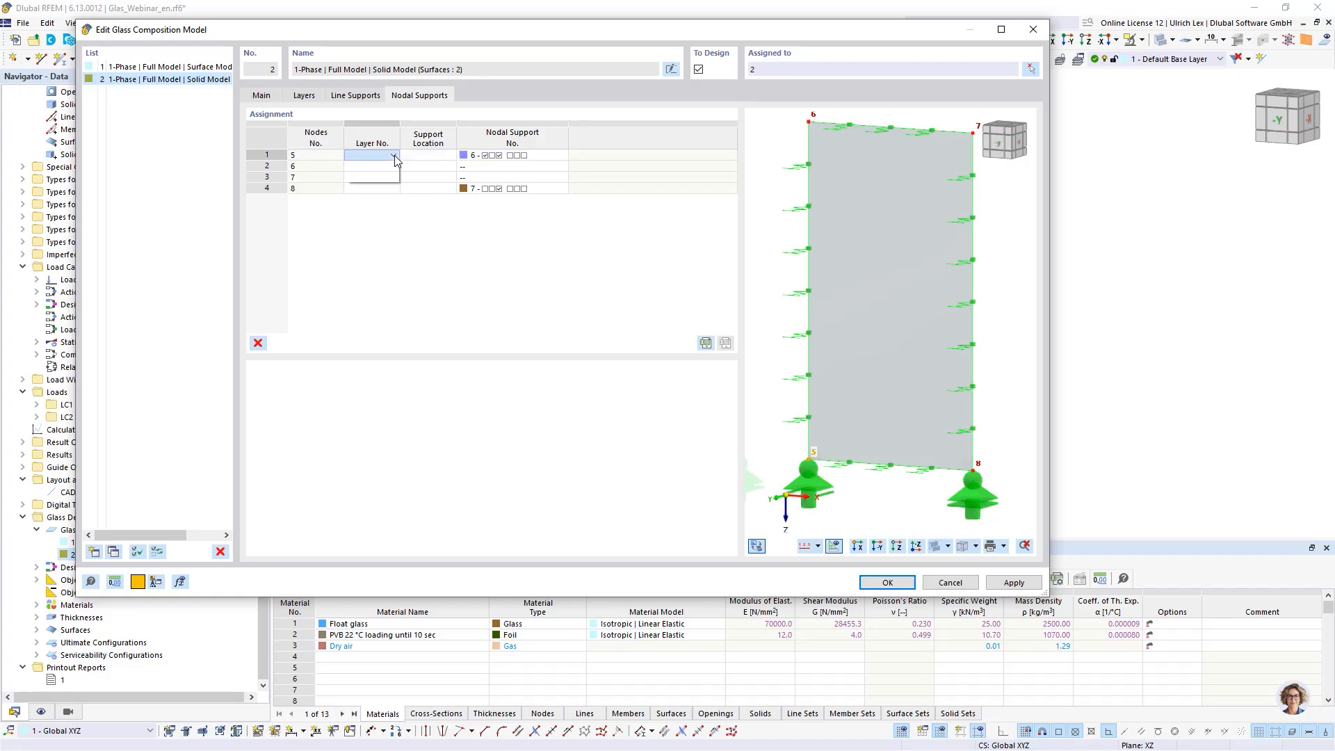
pyautogui.click(393, 155)
pyautogui.click(352, 177)
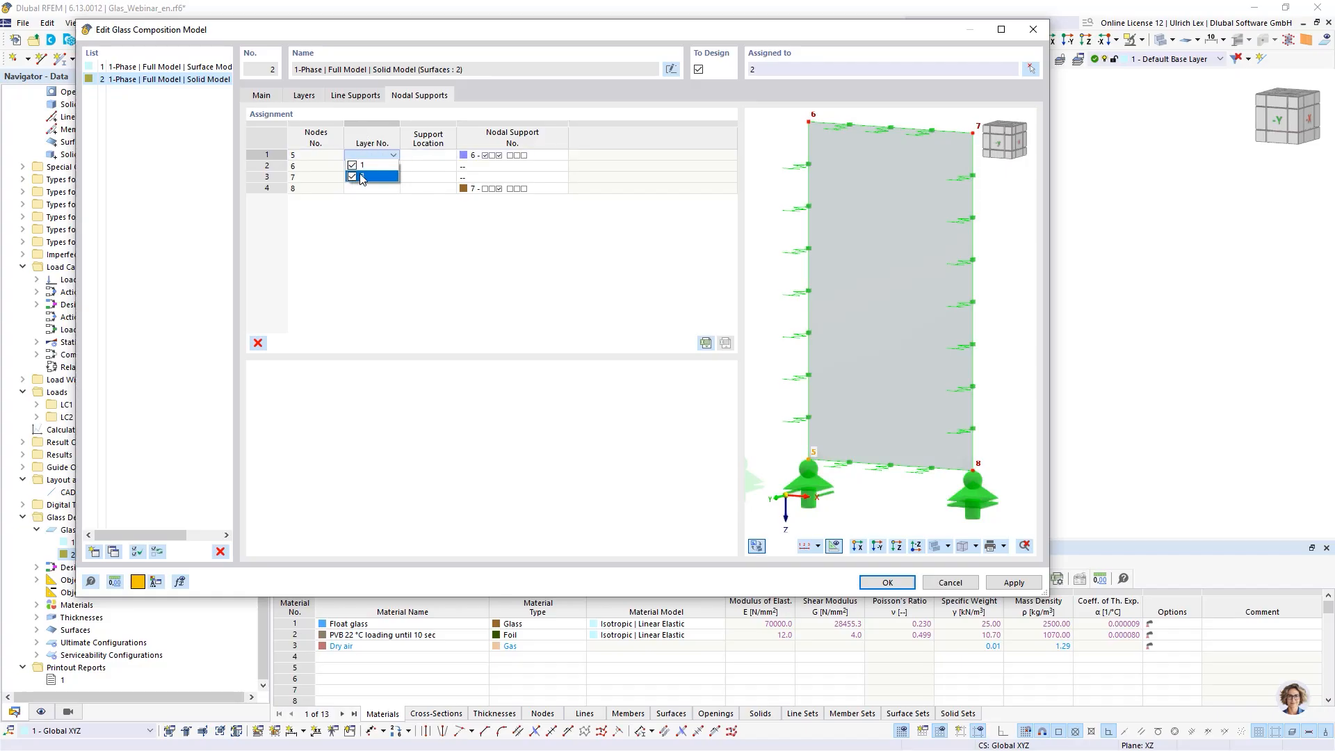
pyautogui.click(442, 156)
pyautogui.click(448, 156)
pyautogui.click(424, 177)
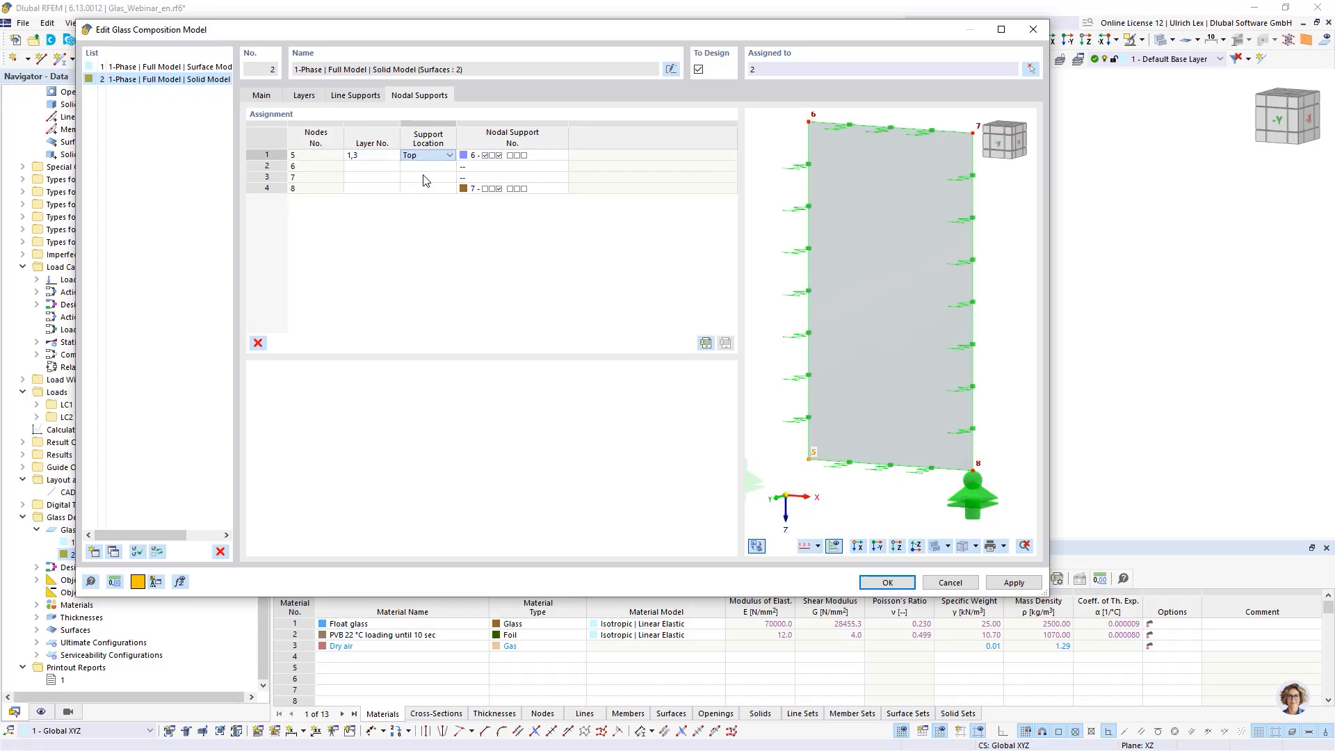
# - Set node 8's nodal support to layers 1,3 with support location Middle
pyautogui.click(385, 188)
pyautogui.click(393, 189)
pyautogui.click(353, 199)
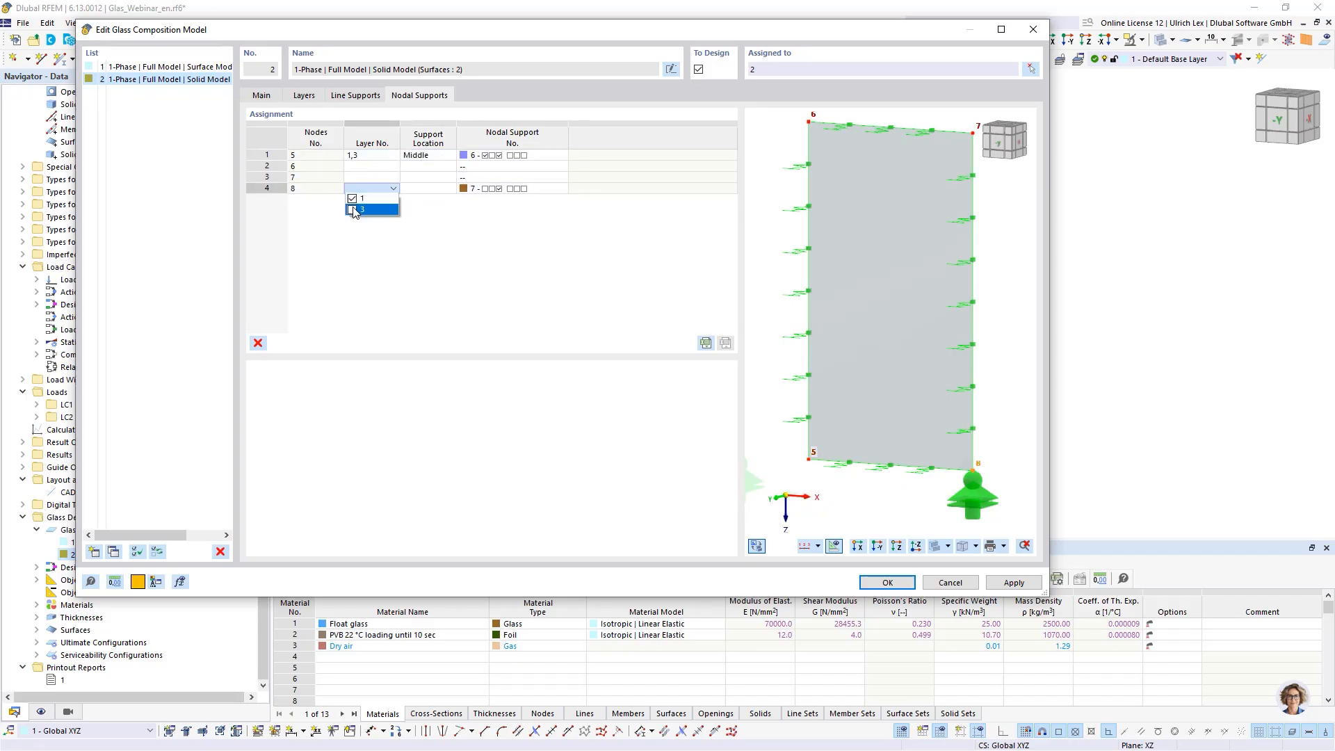
pyautogui.click(352, 209)
pyautogui.click(412, 215)
pyautogui.click(431, 191)
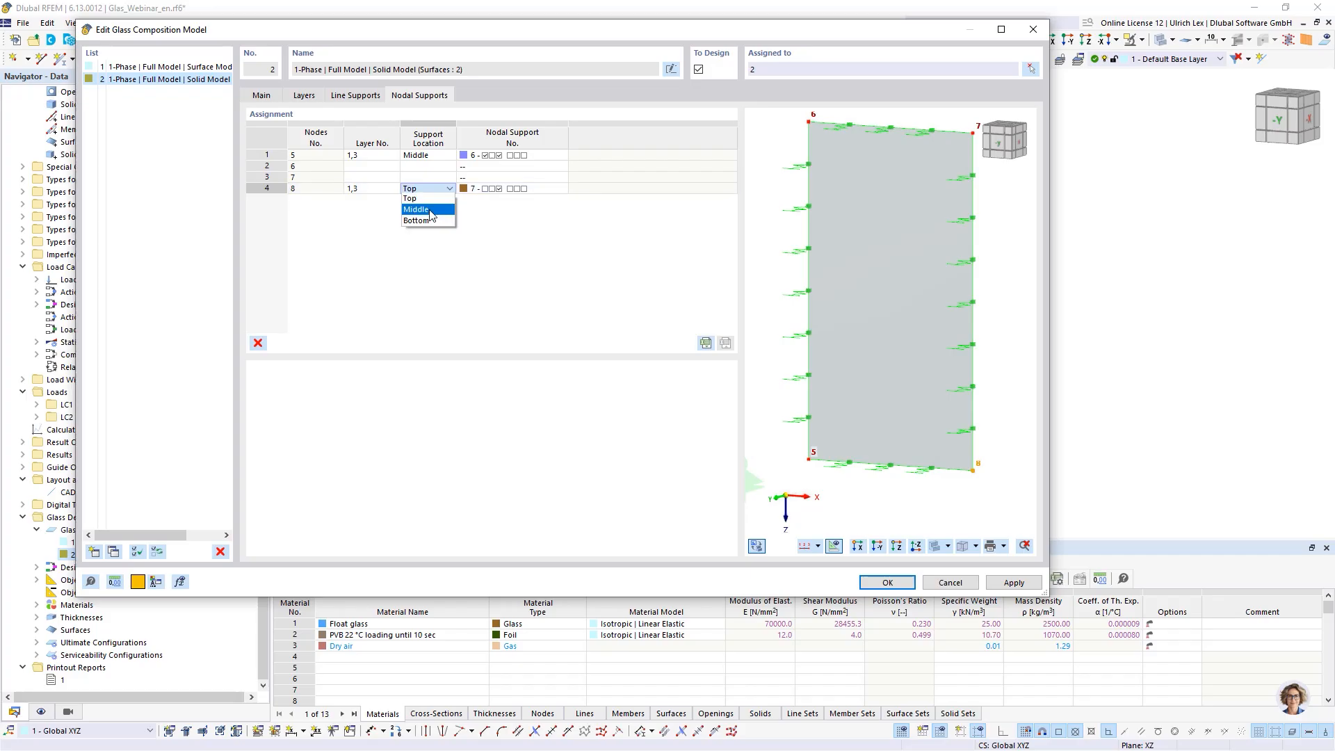
pyautogui.click(429, 211)
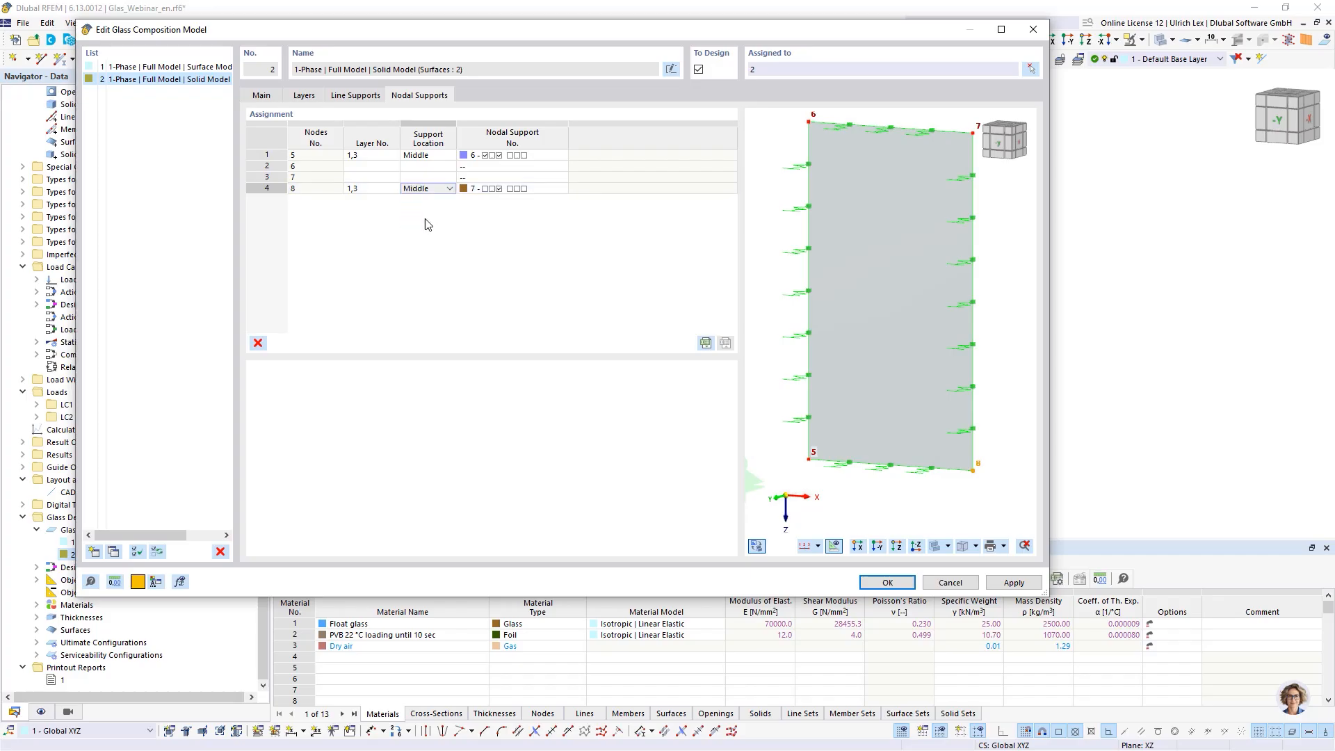
# - Switch the preview to the layer cross-section and try support location Top for node 5's nodal support before restoring Middle
pyautogui.click(757, 547)
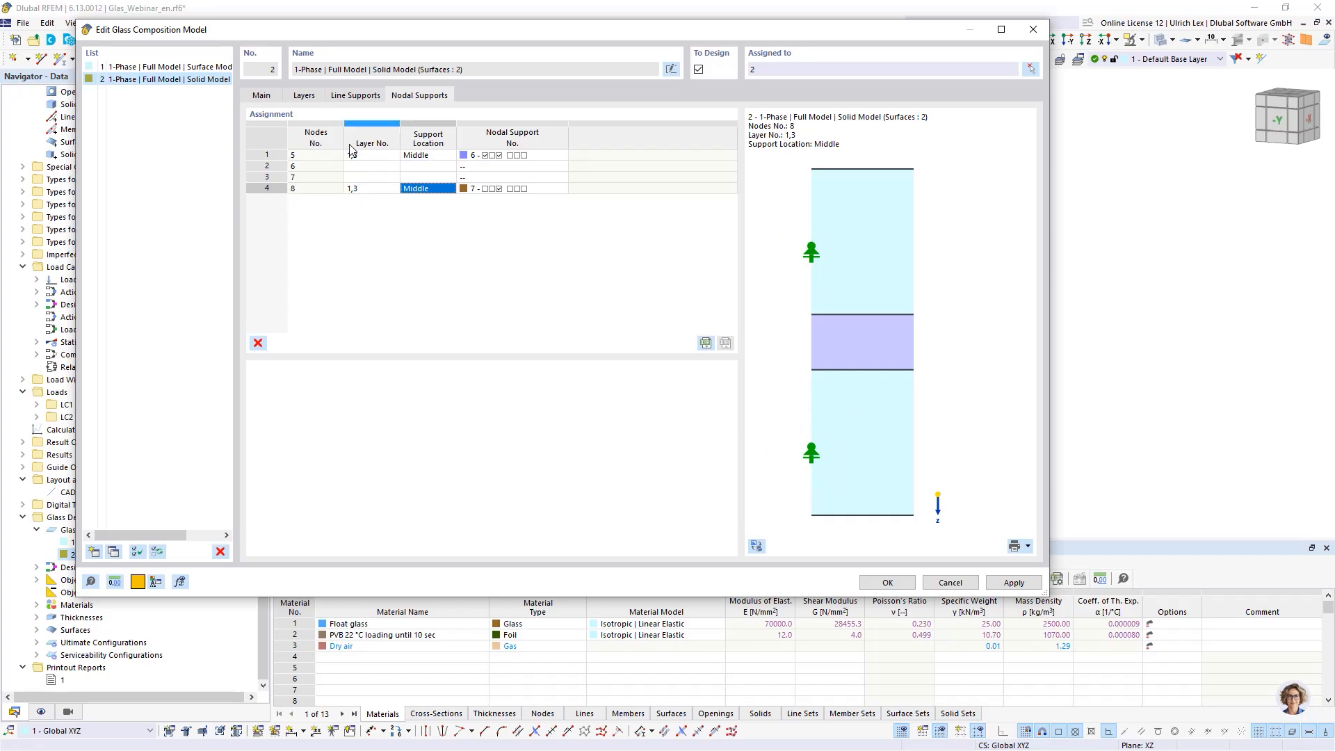
pyautogui.click(430, 156)
pyautogui.click(432, 159)
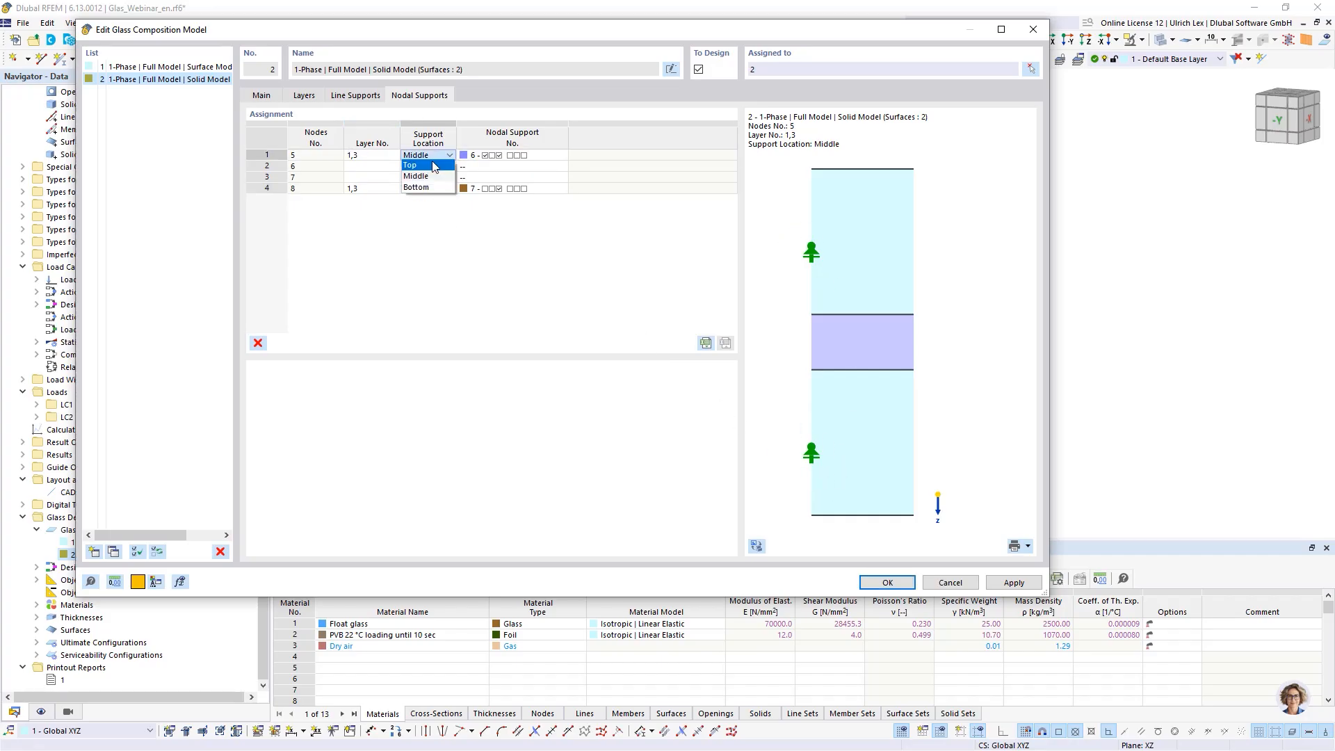
pyautogui.click(436, 166)
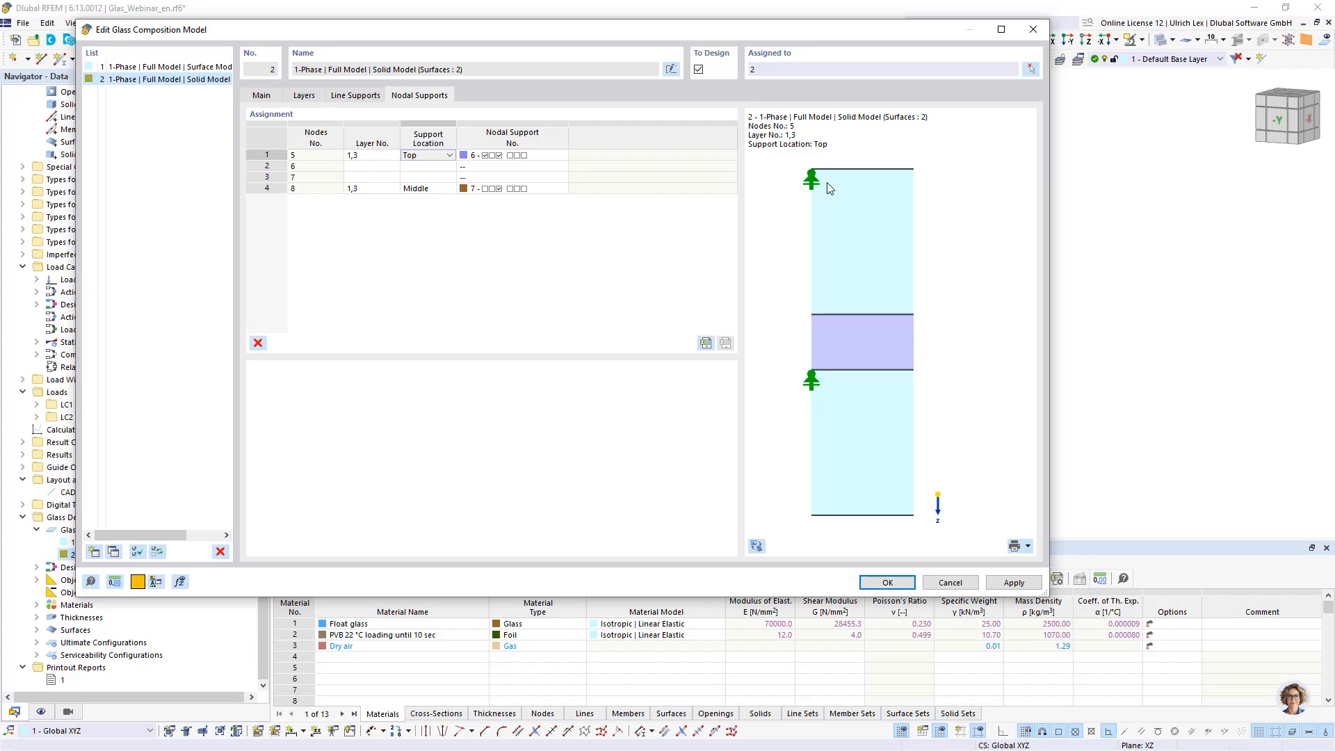
pyautogui.click(436, 162)
pyautogui.click(437, 177)
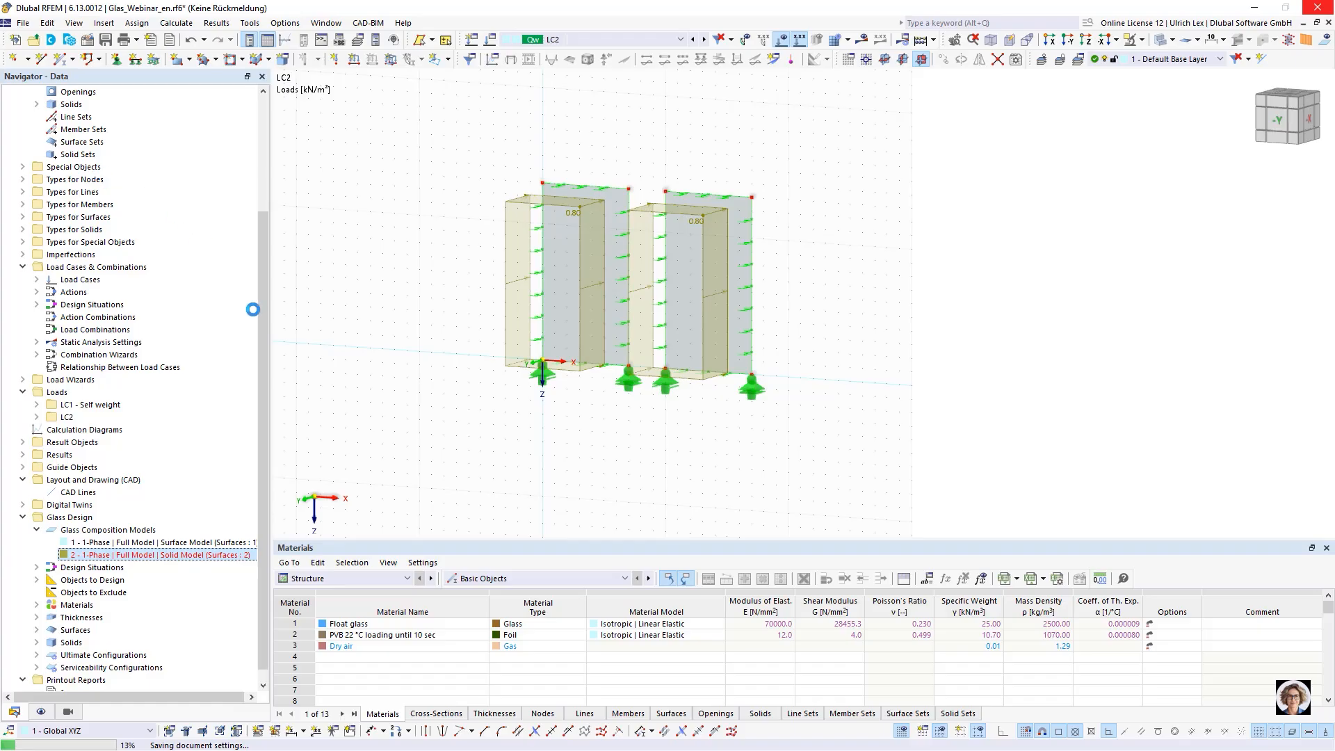
# - Reopen glass composition model 2, confirm it, and apply the required line rotation to the invalid boundary lines 5-8
pyautogui.keyDown('ctrl'); pyautogui.moveTo(575, 200); pyautogui.dragTo(629, 170, button='middle'); pyautogui.keyUp('ctrl')
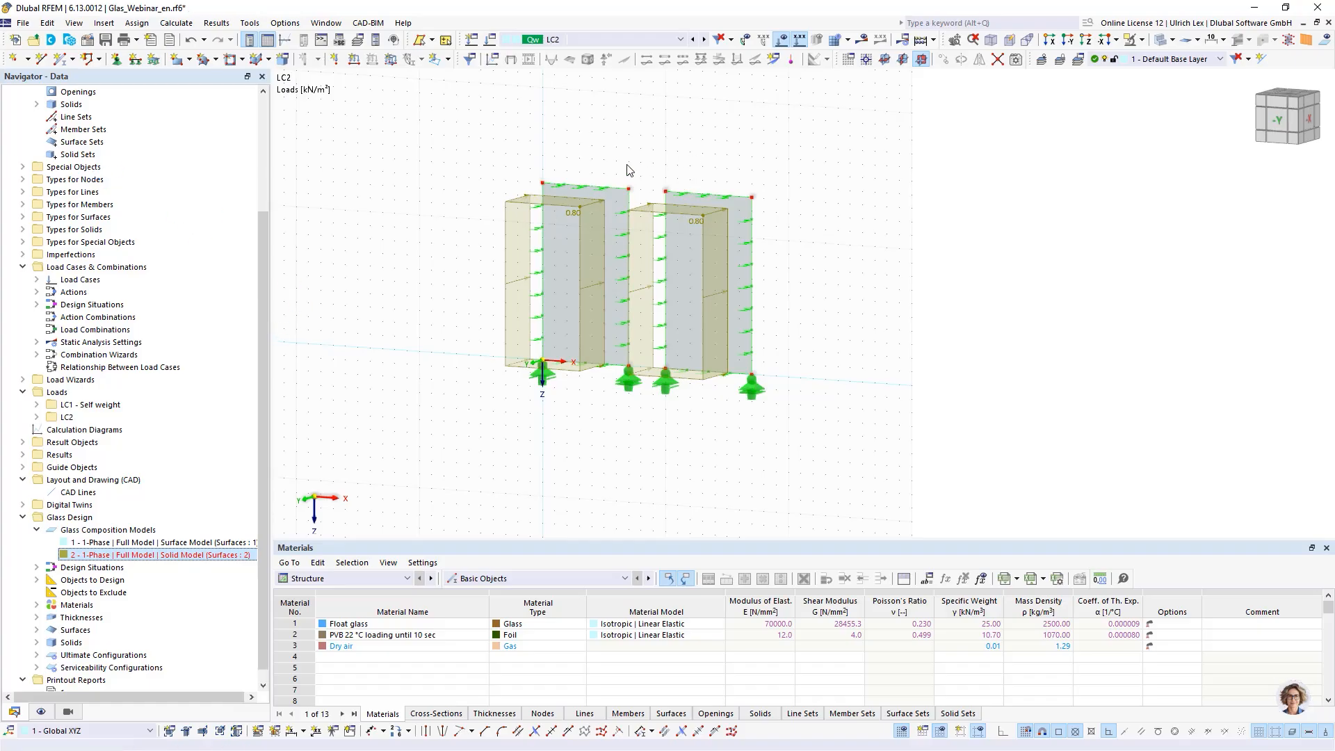
pyautogui.doubleClick(134, 555)
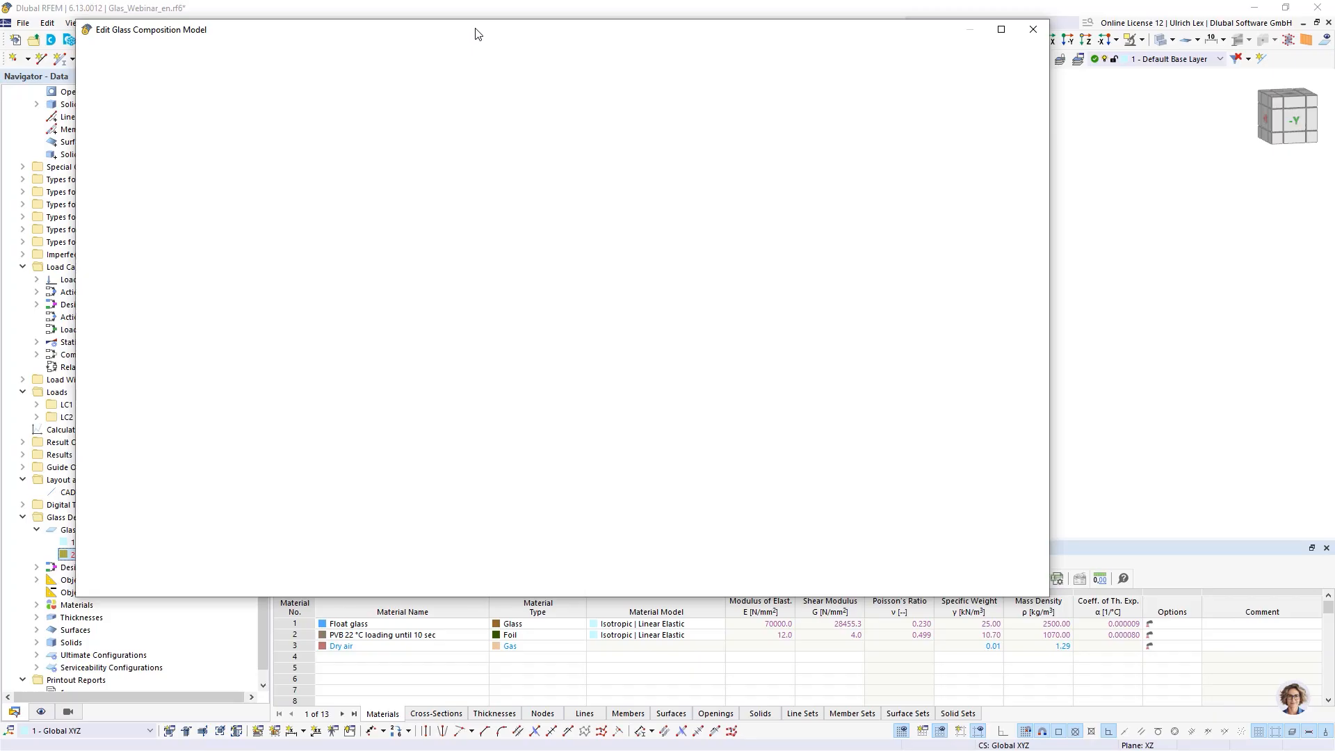
pyautogui.moveTo(478, 35); pyautogui.dragTo(633, 35)
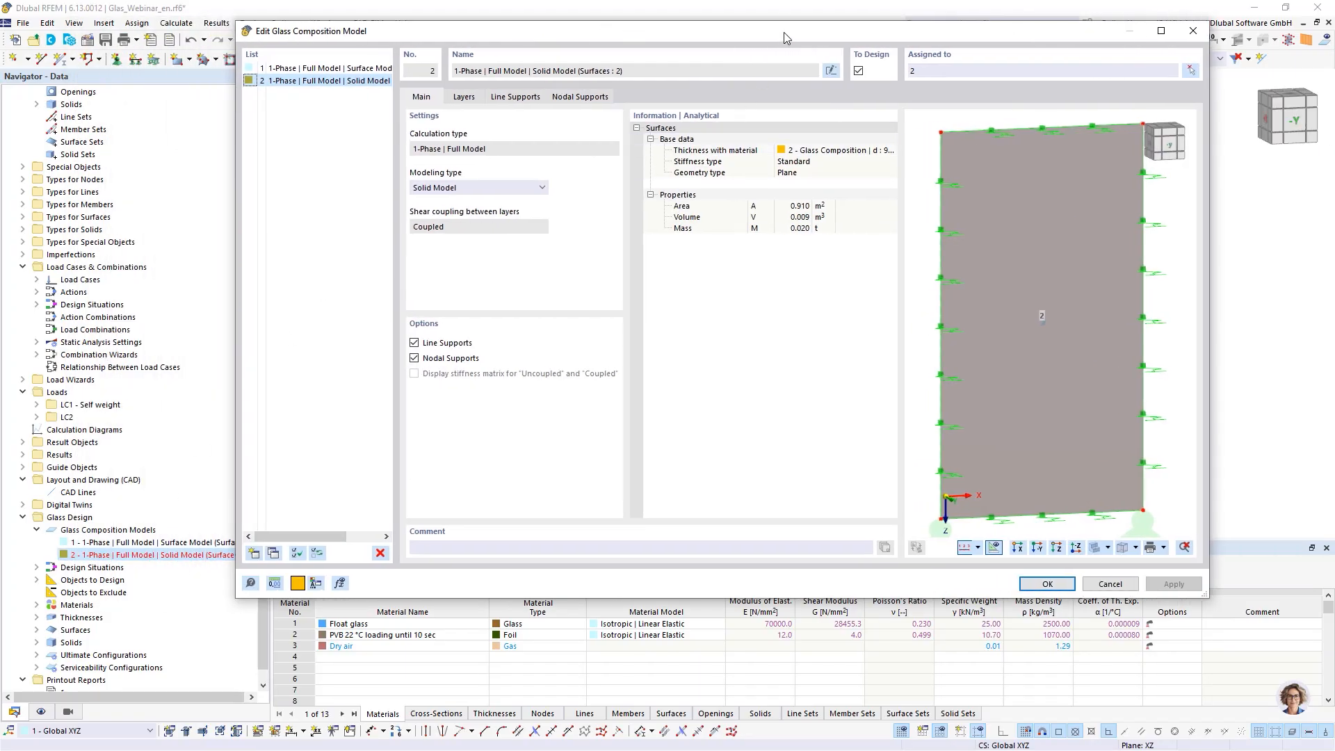
pyautogui.moveTo(783, 32); pyautogui.dragTo(721, 87)
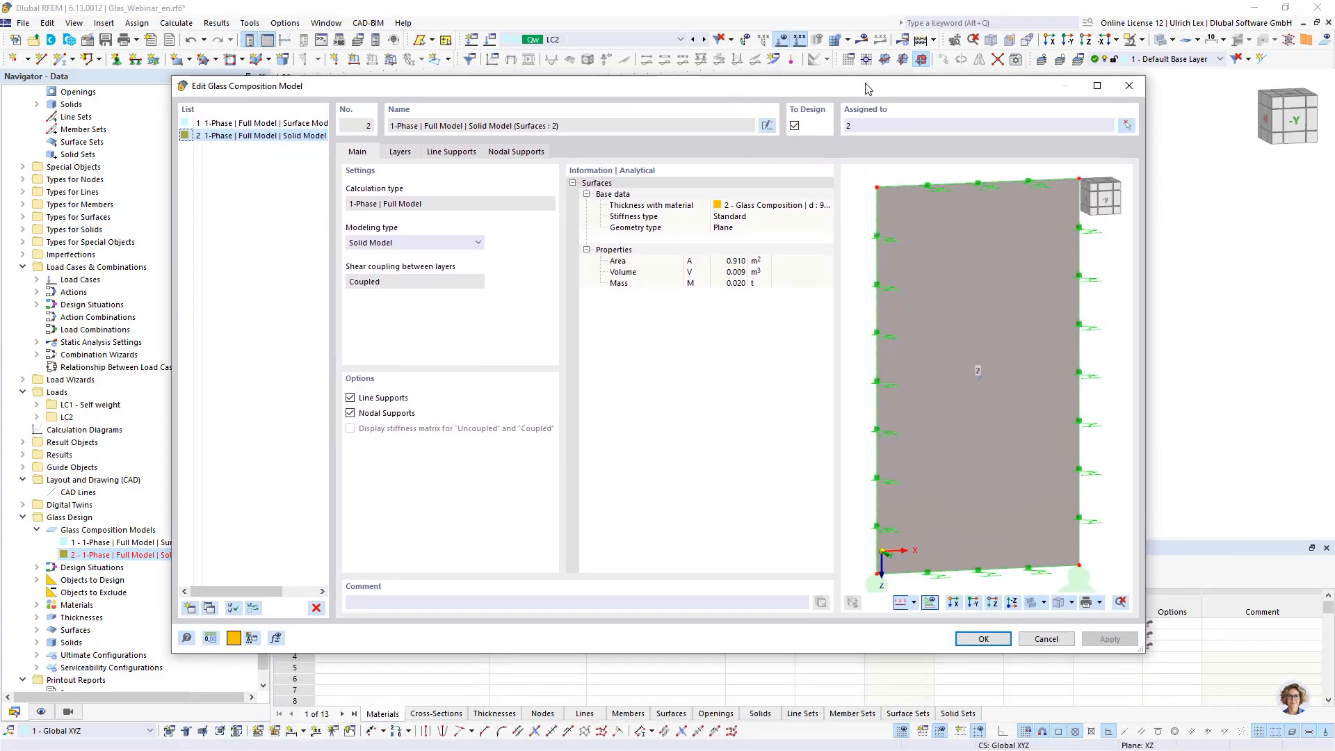
pyautogui.moveTo(869, 88); pyautogui.dragTo(857, 292)
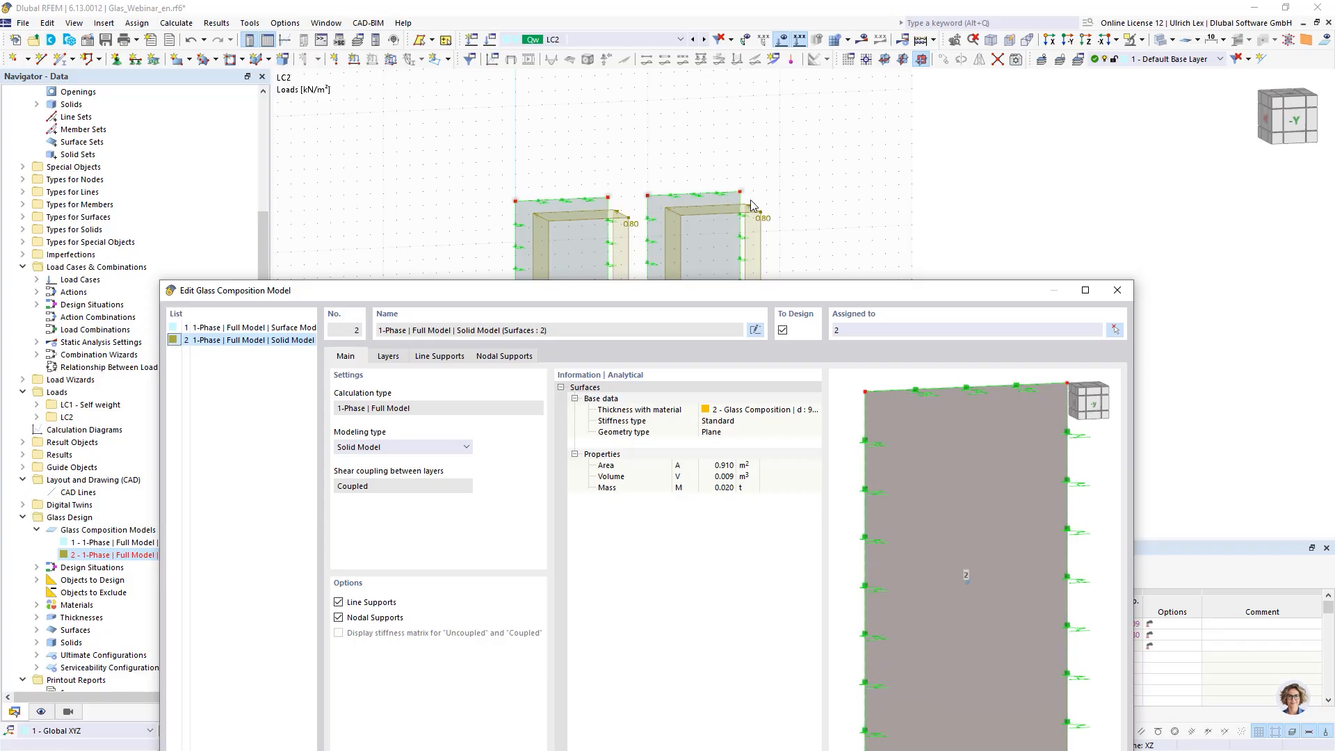
pyautogui.moveTo(781, 285); pyautogui.dragTo(772, 92)
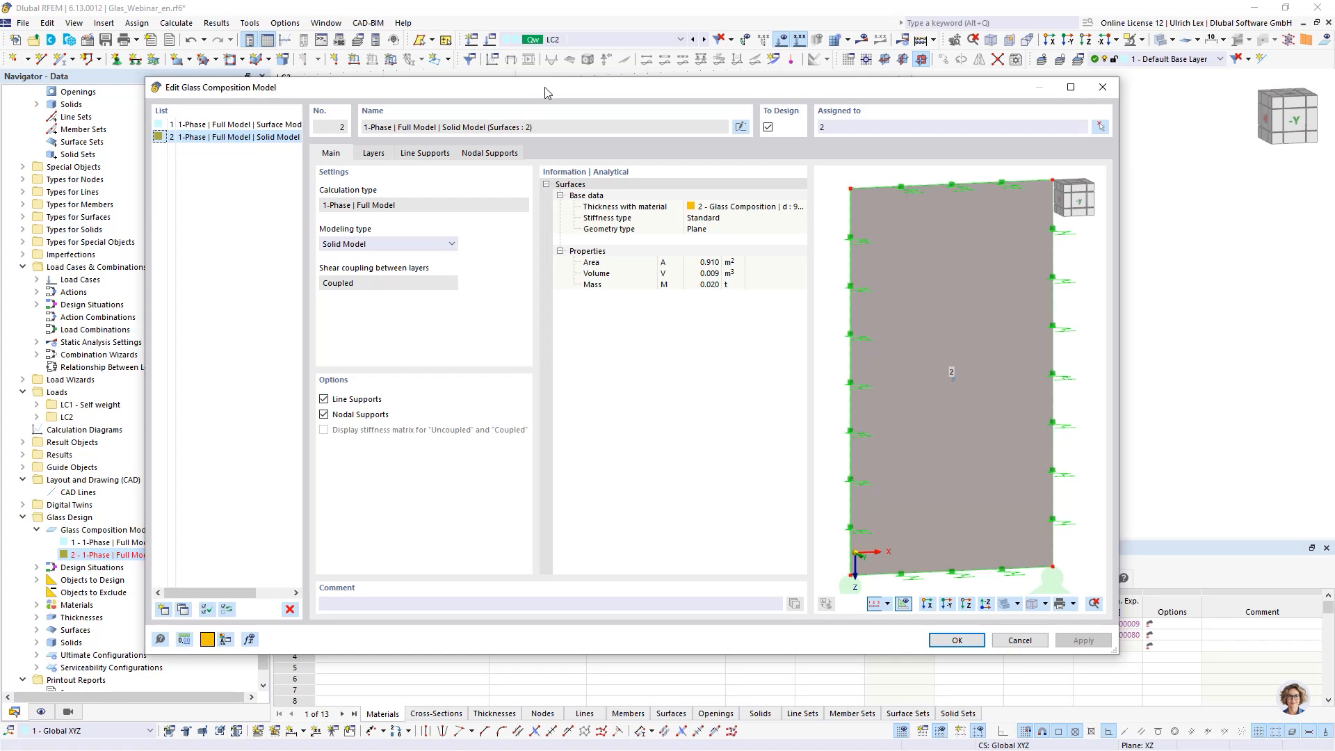
pyautogui.moveTo(545, 86); pyautogui.dragTo(585, 85)
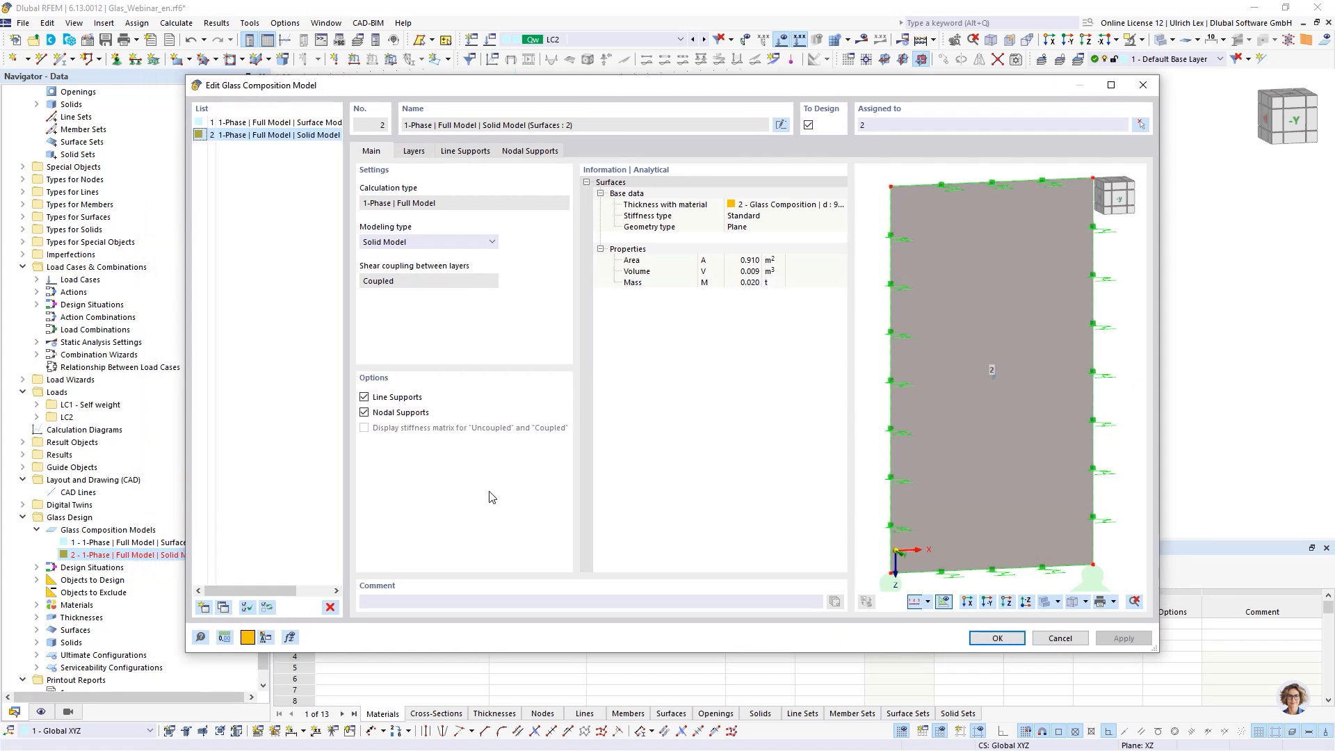
pyautogui.click(471, 250)
pyautogui.click(470, 250)
pyautogui.click(529, 151)
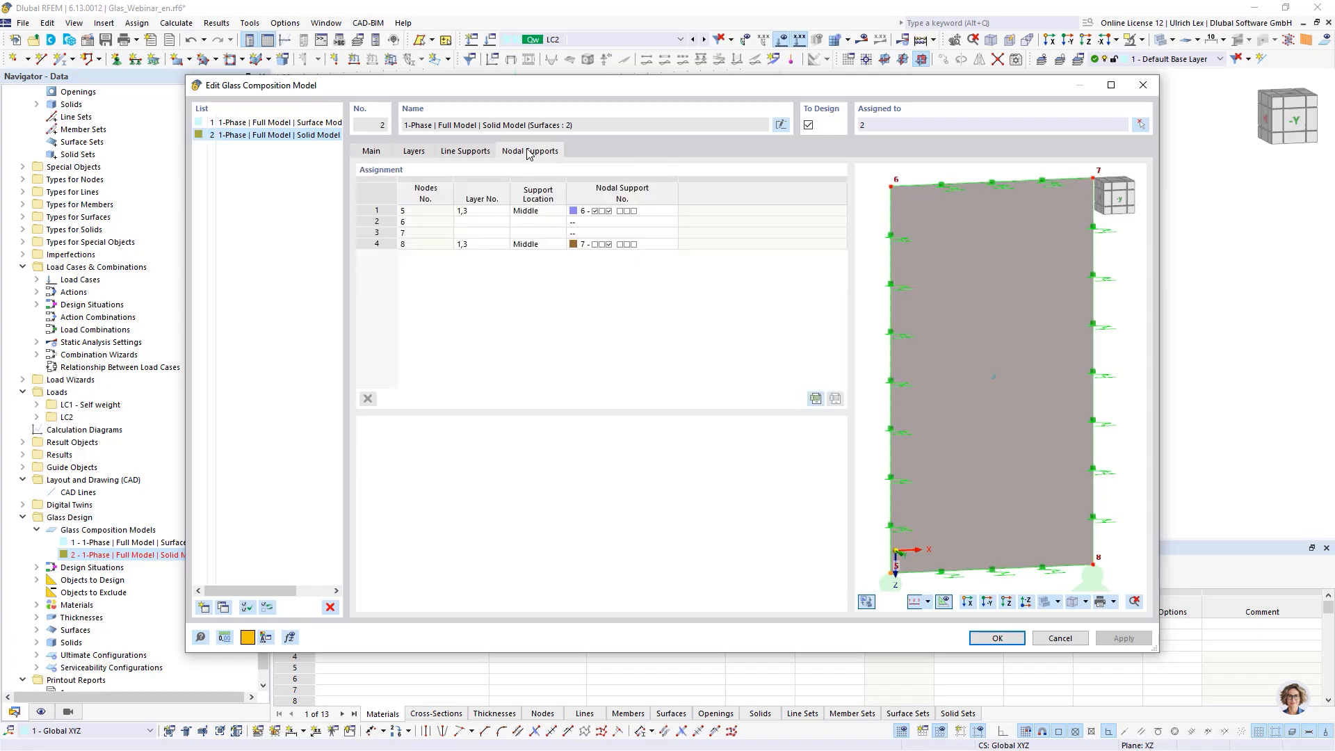
pyautogui.click(983, 641)
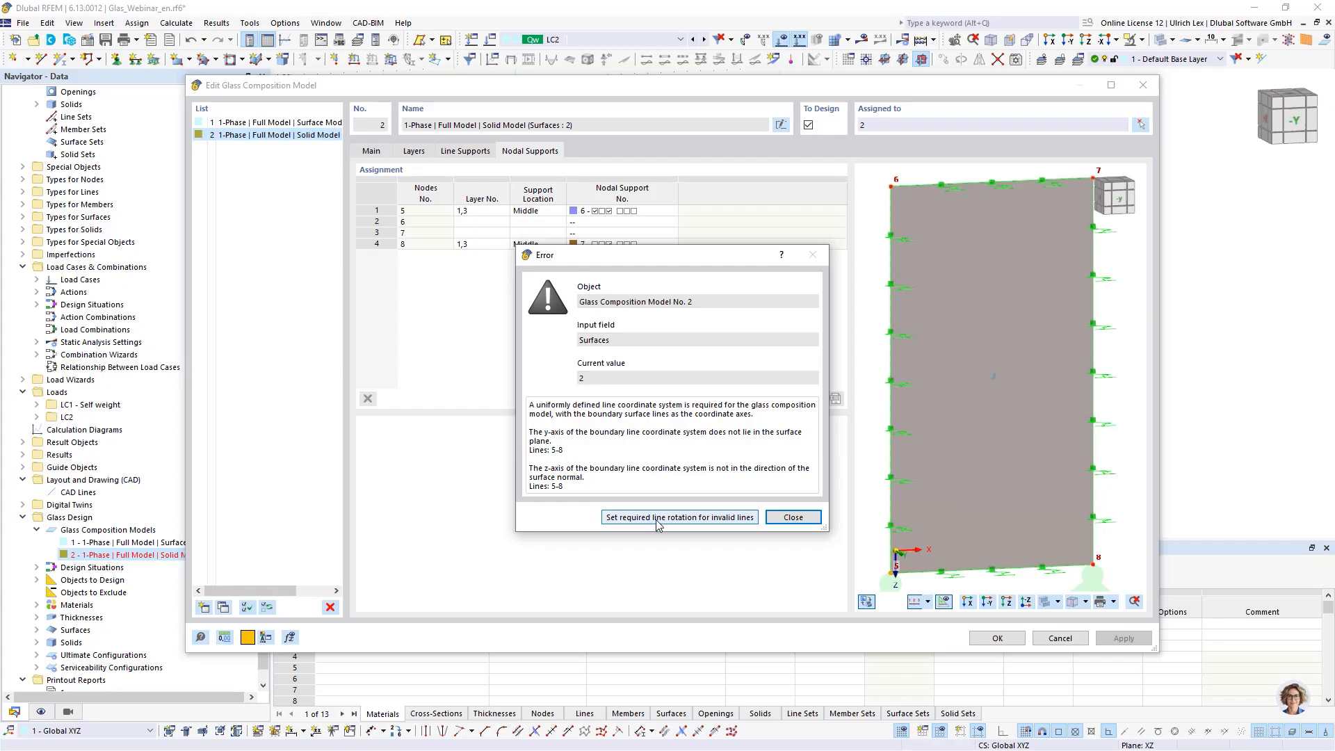
pyautogui.click(704, 518)
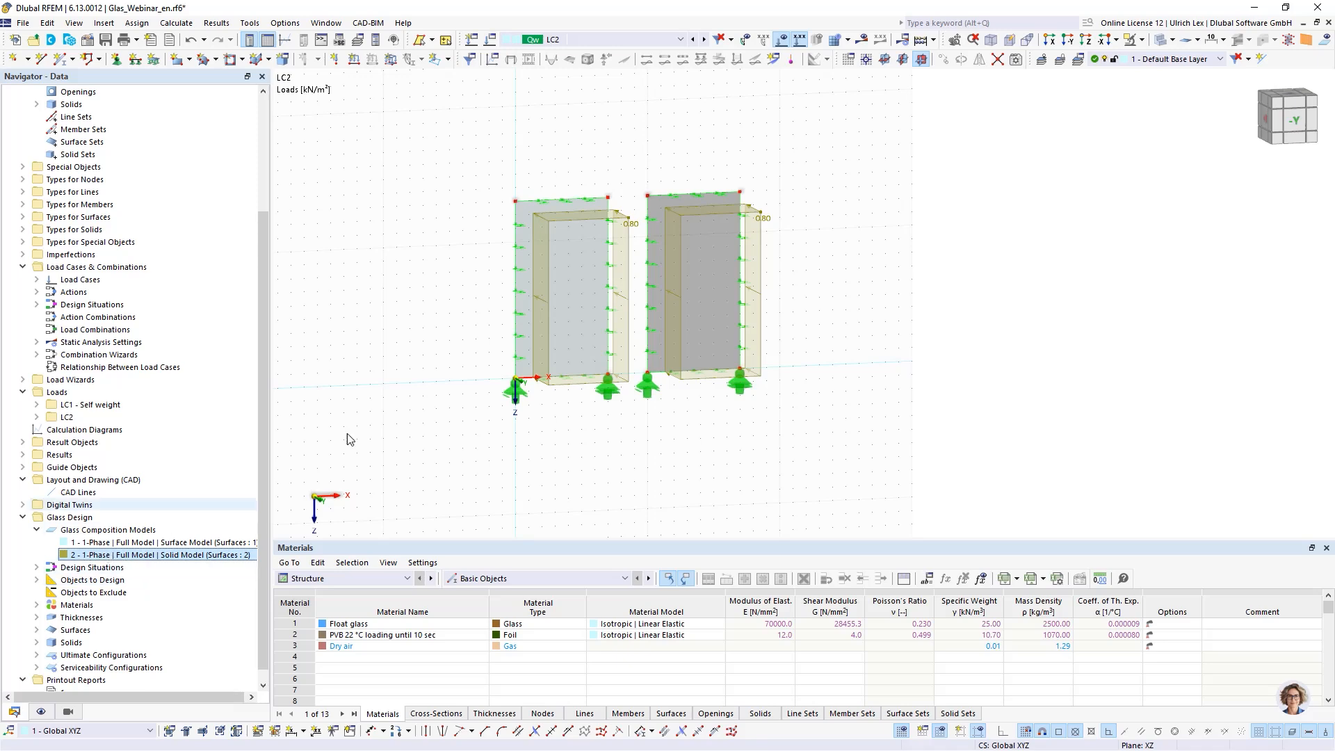
# - Inspect the generated solids and surfaces of the solid glass model in the model view and navigator
pyautogui.keyDown('ctrl'); pyautogui.moveTo(852, 400); pyautogui.dragTo(698, 420, button='middle'); pyautogui.keyUp('ctrl')
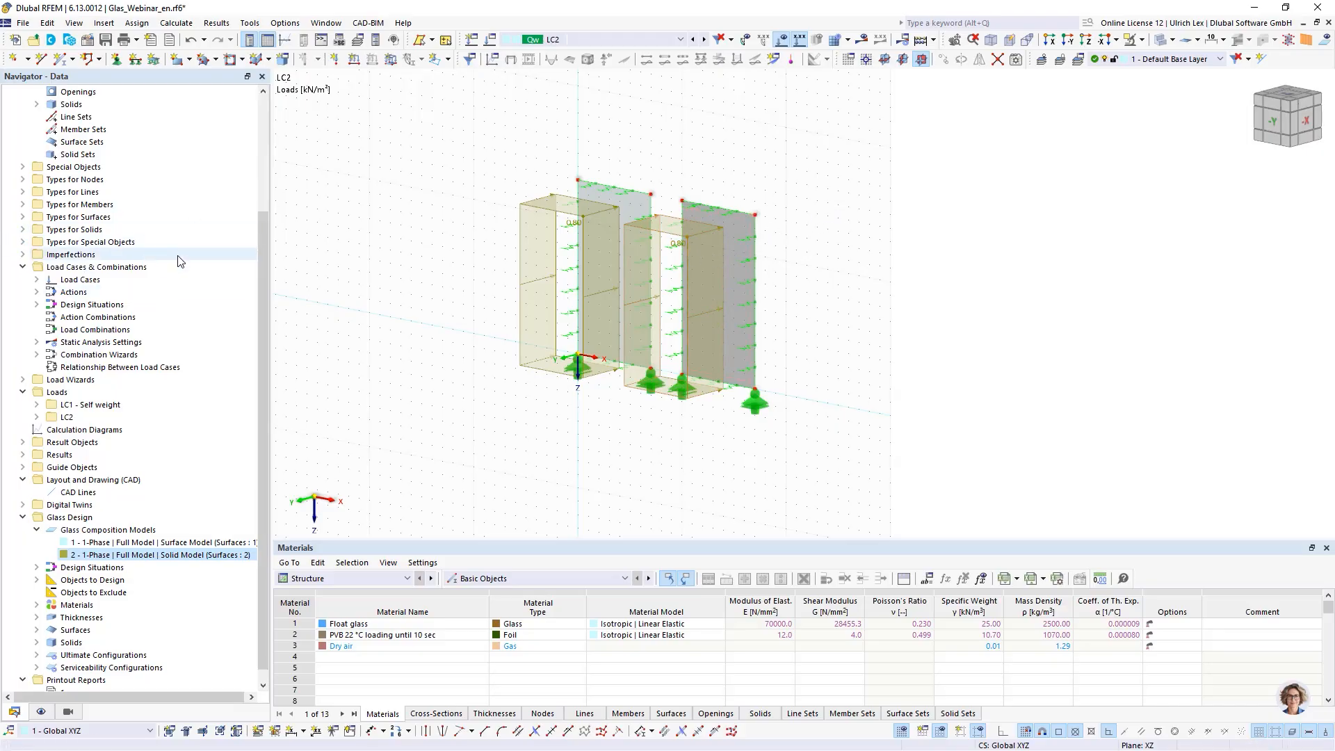
pyautogui.scroll(4, 165, 268)
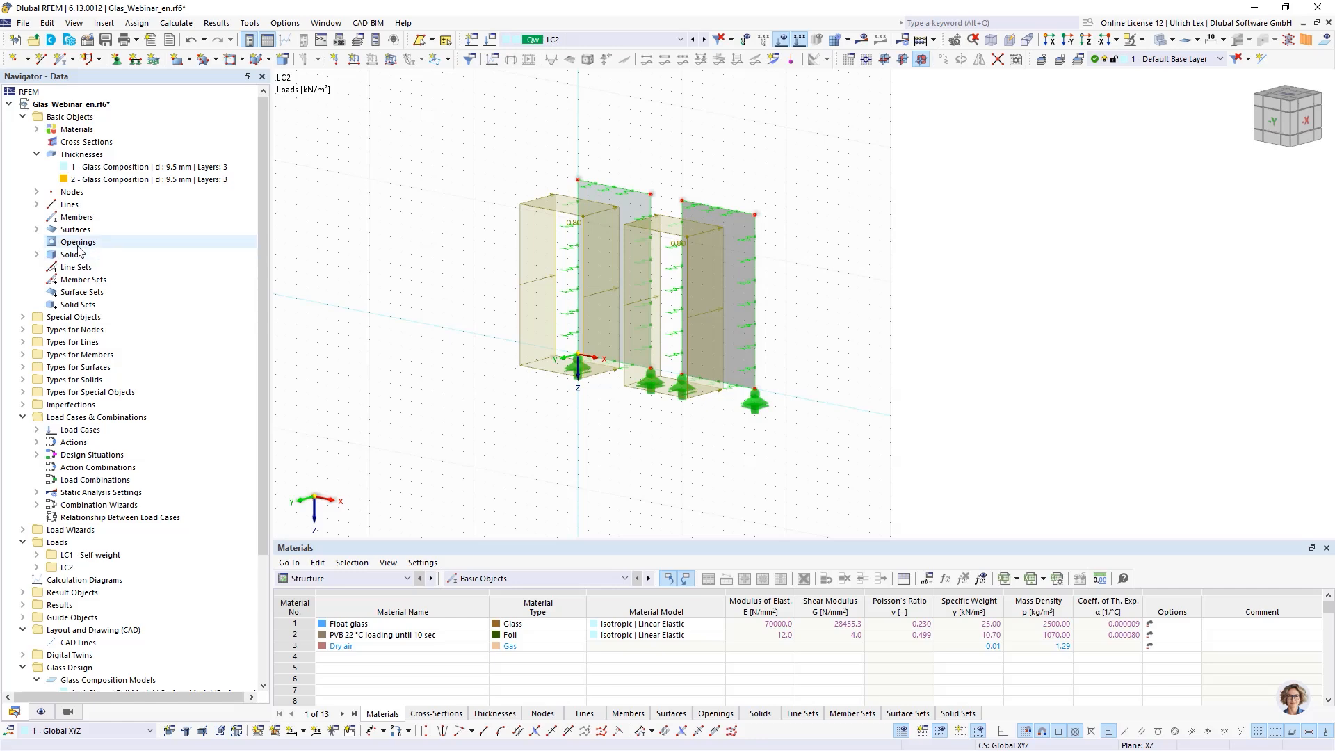
pyautogui.scroll(4, 689, 175)
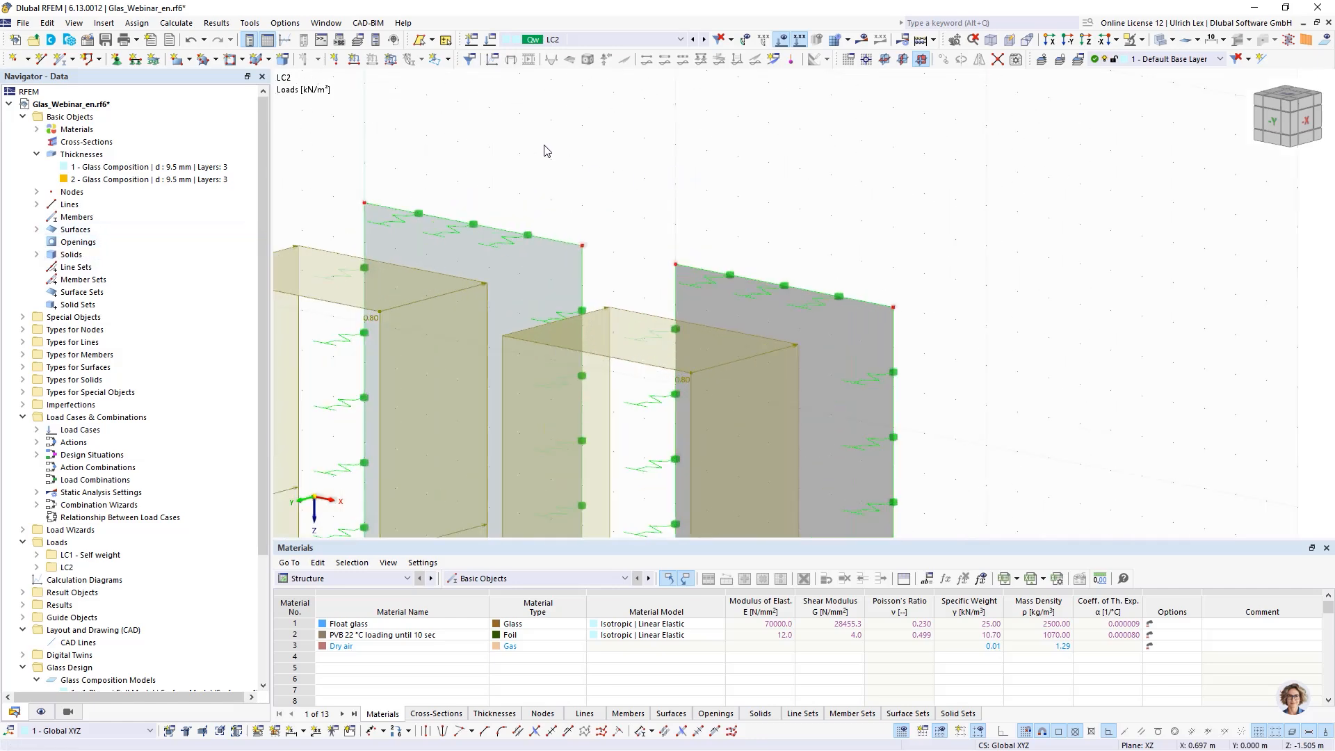
pyautogui.keyDown('ctrl'); pyautogui.moveTo(799, 207); pyautogui.dragTo(829, 207, button='middle'); pyautogui.keyUp('ctrl')
pyautogui.scroll(2, 819, 220)
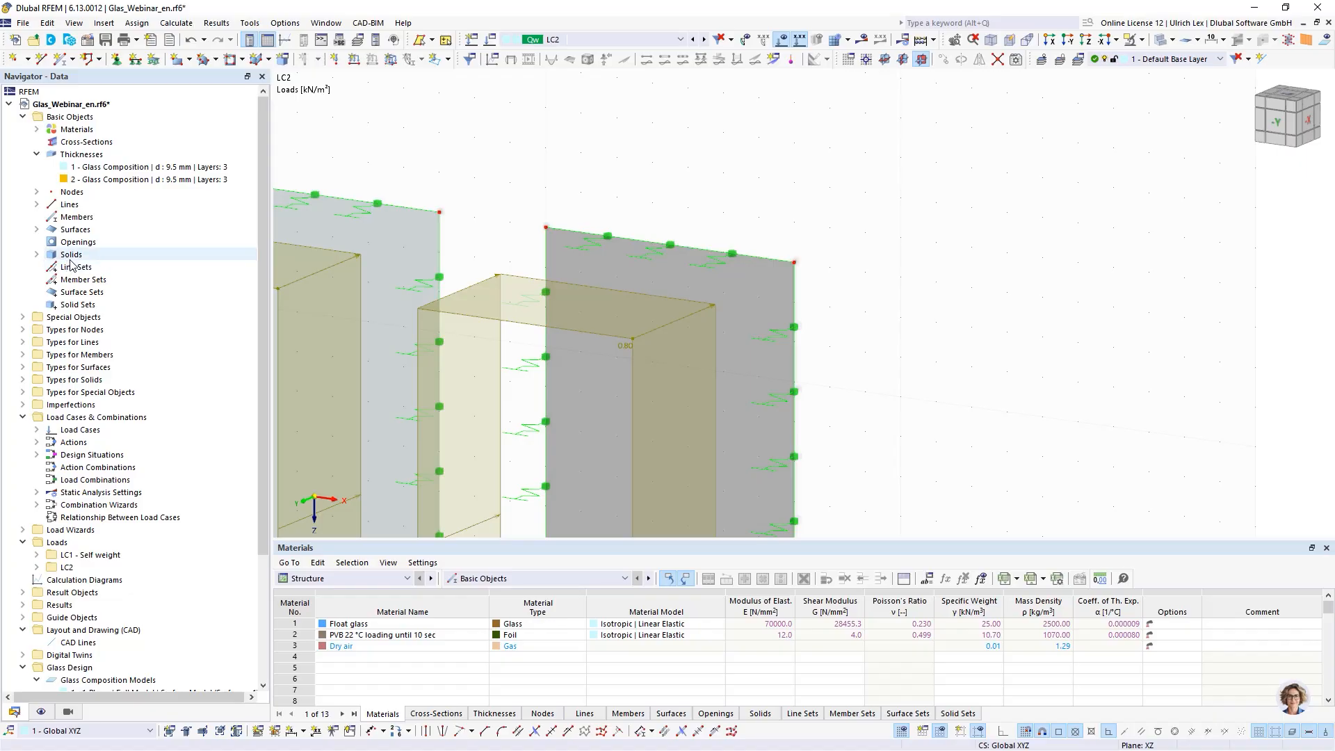
pyautogui.click(37, 255)
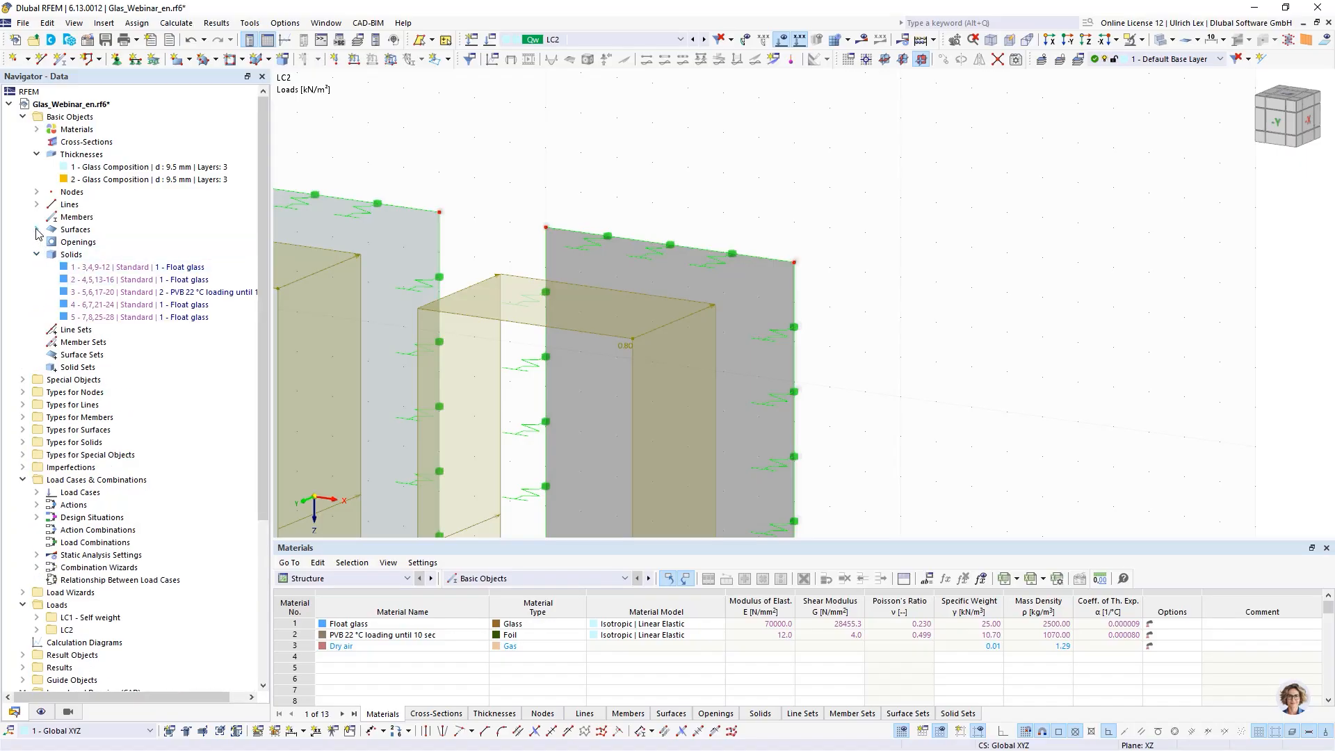
pyautogui.click(37, 230)
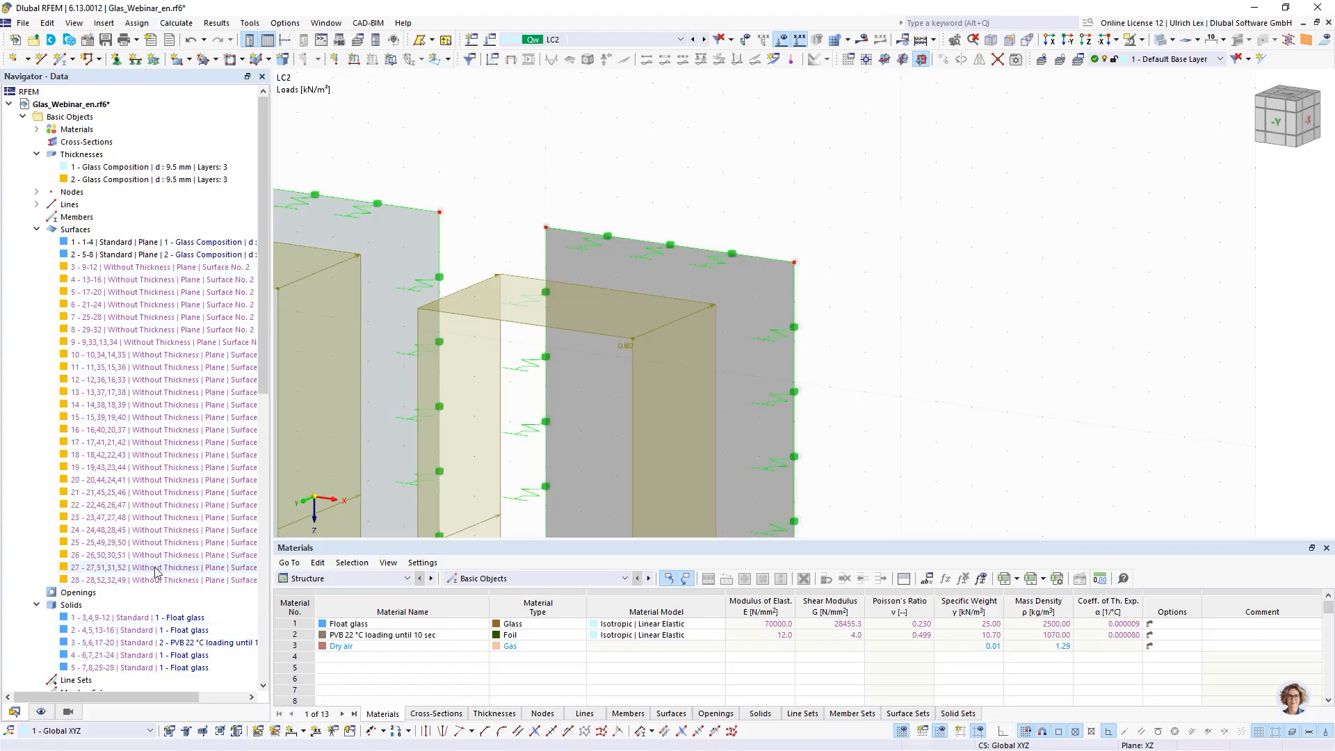
pyautogui.scroll(-1, 182, 375)
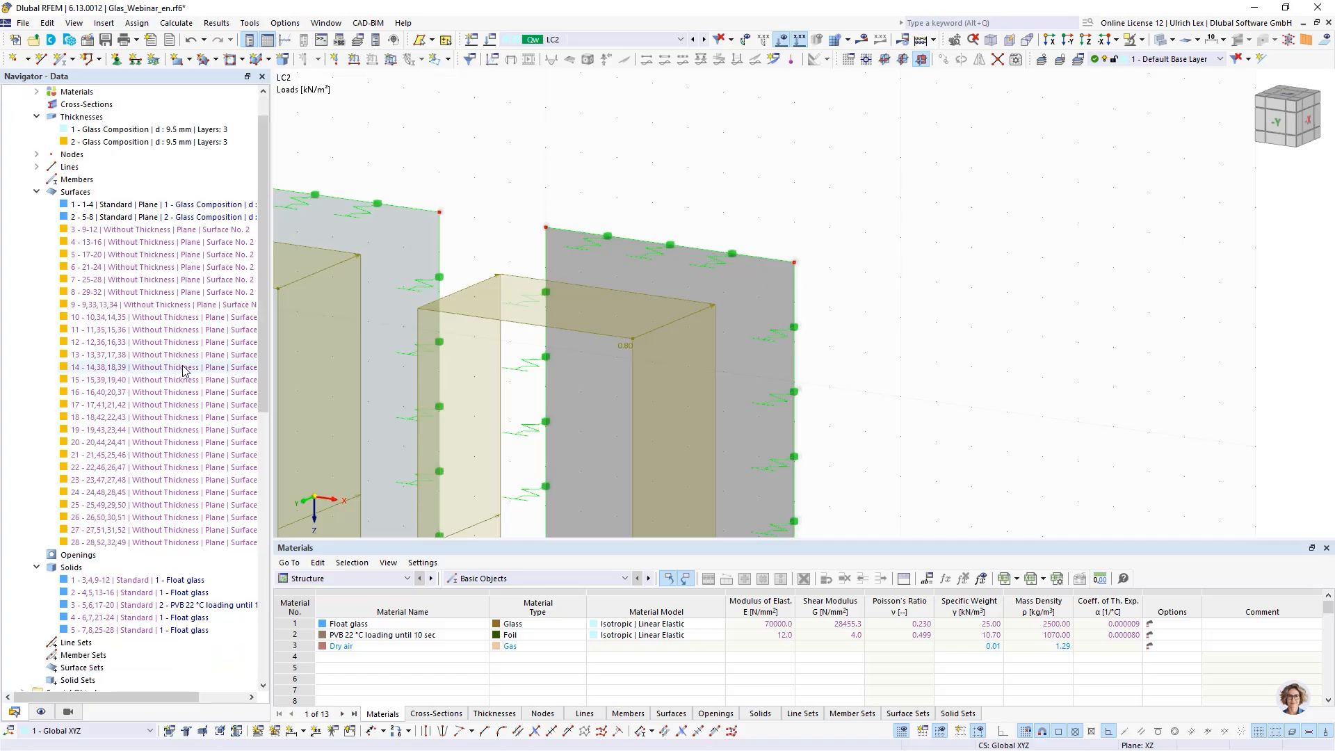
pyautogui.scroll(-1, 184, 372)
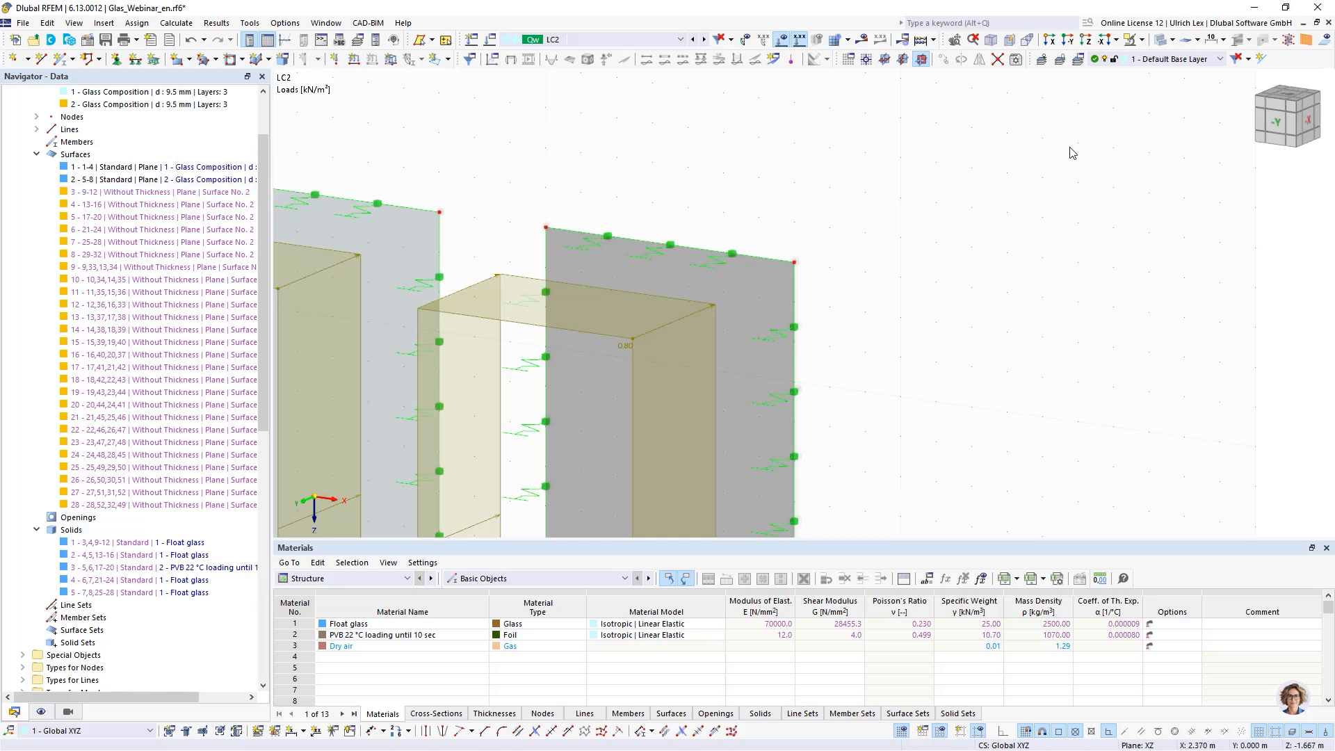
# - Display the topology objects of the glass composition model and zoom in on the panel's layer edges
pyautogui.click(1324, 43)
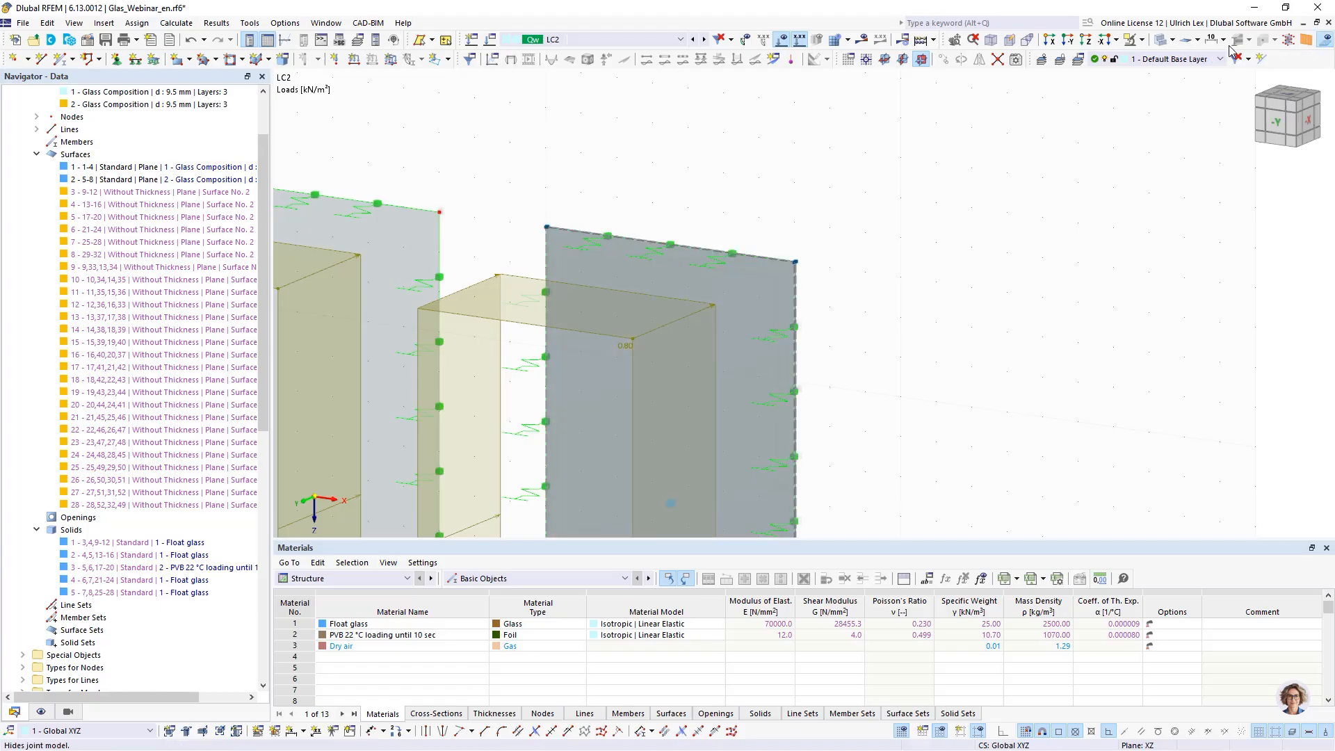
pyautogui.scroll(-3, 839, 178)
pyautogui.scroll(3, 800, 215)
pyautogui.scroll(5, 801, 213)
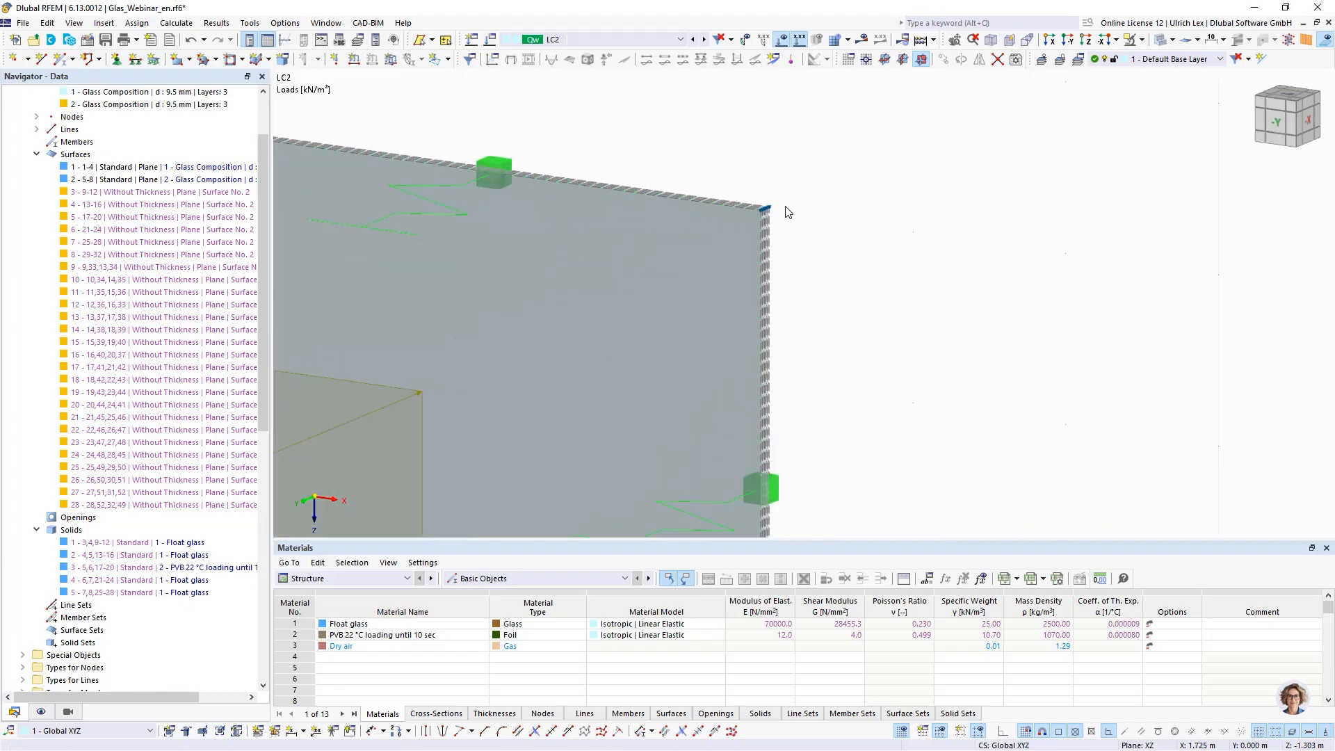
pyautogui.scroll(1, 820, 198)
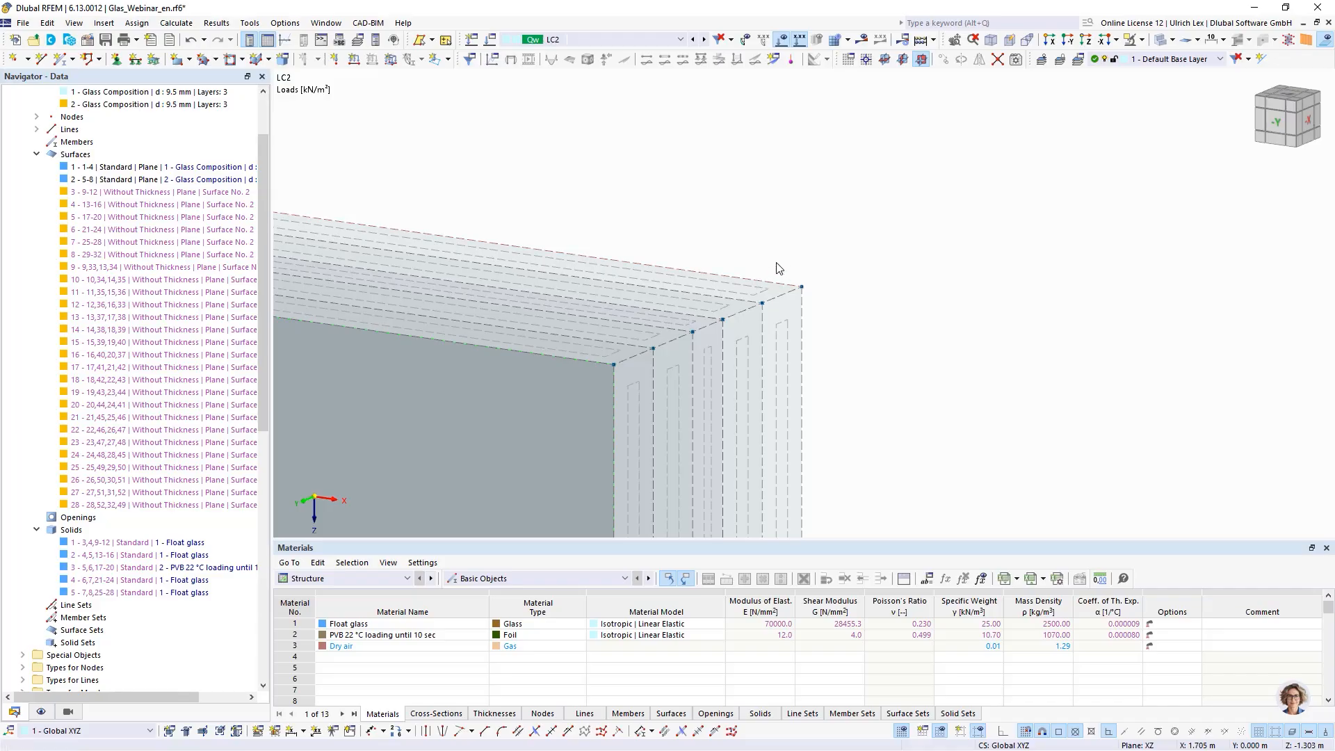
# - Inspect the layer edges at the panel's upper corner closely by zooming in and out
pyautogui.click(772, 312)
pyautogui.scroll(4, 835, 202)
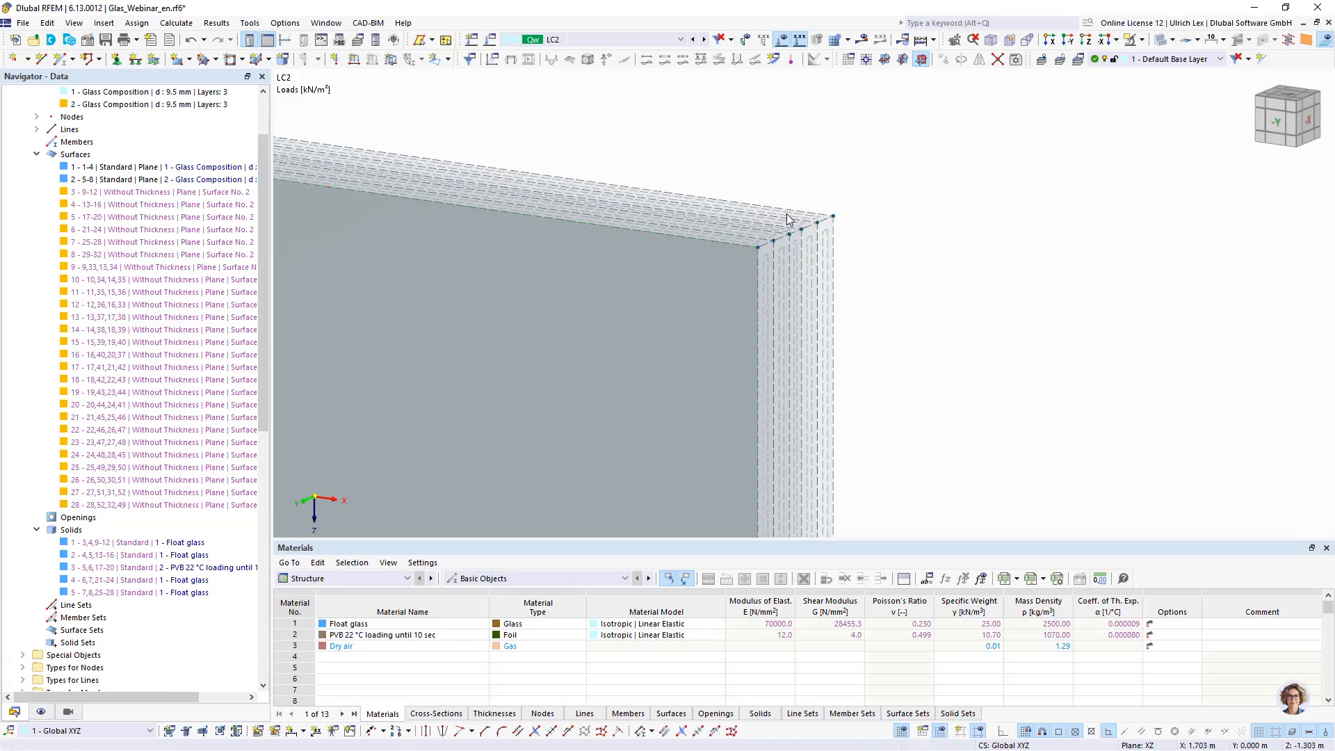
pyautogui.scroll(3, 784, 247)
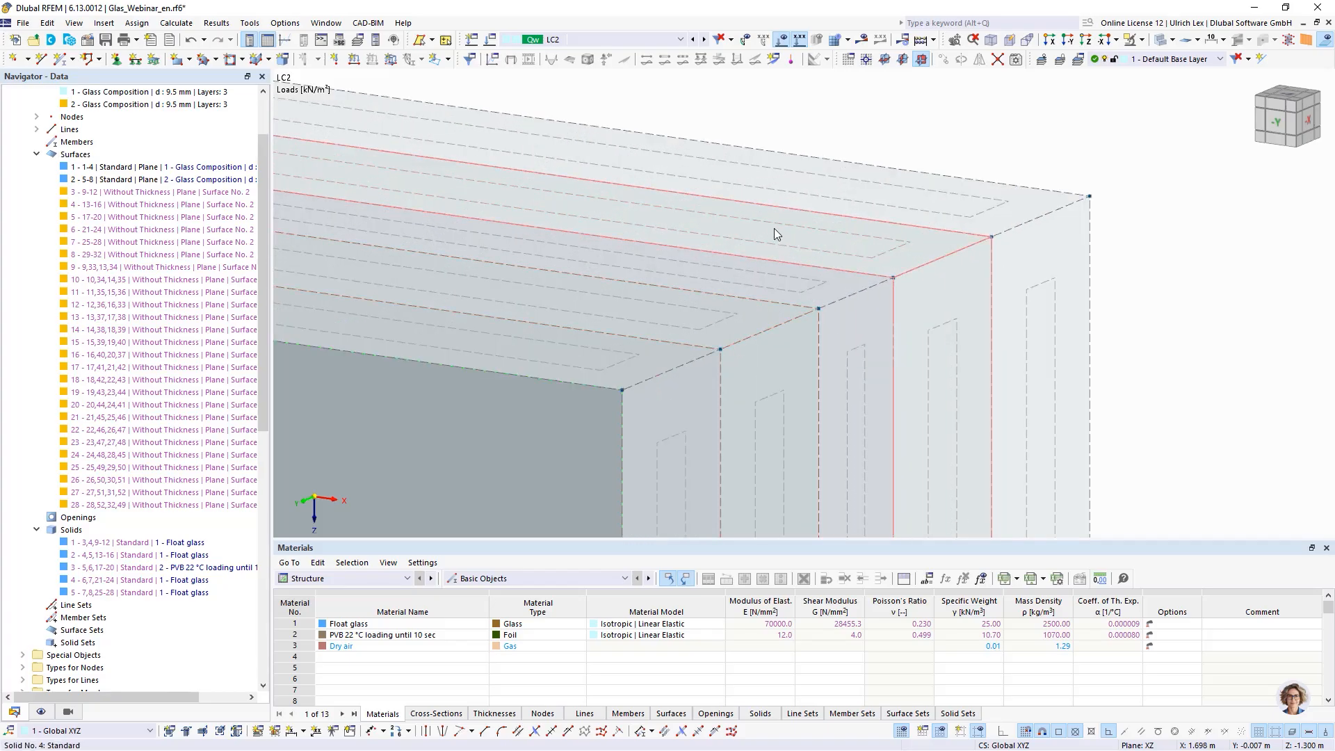
pyautogui.scroll(-4, 775, 228)
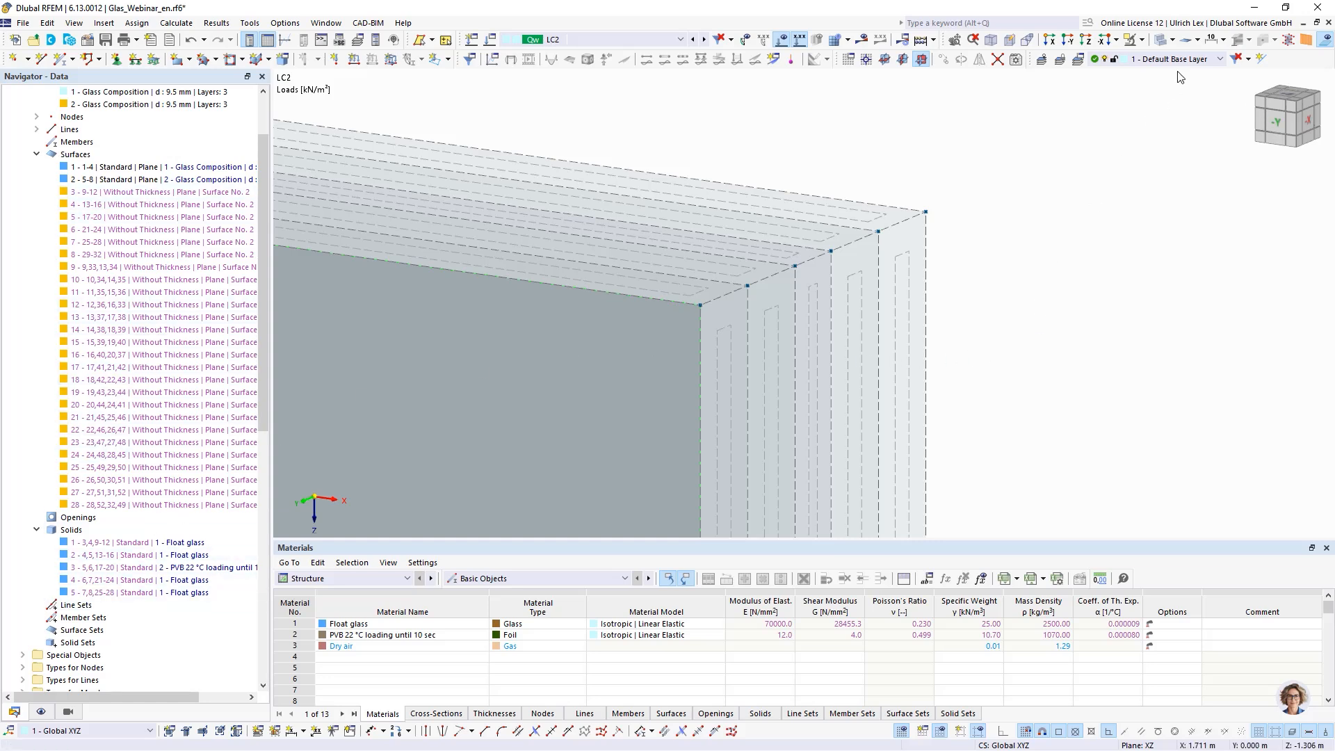
# - Hide the topology objects and zoom out to view the whole model with both panels
pyautogui.click(1264, 57)
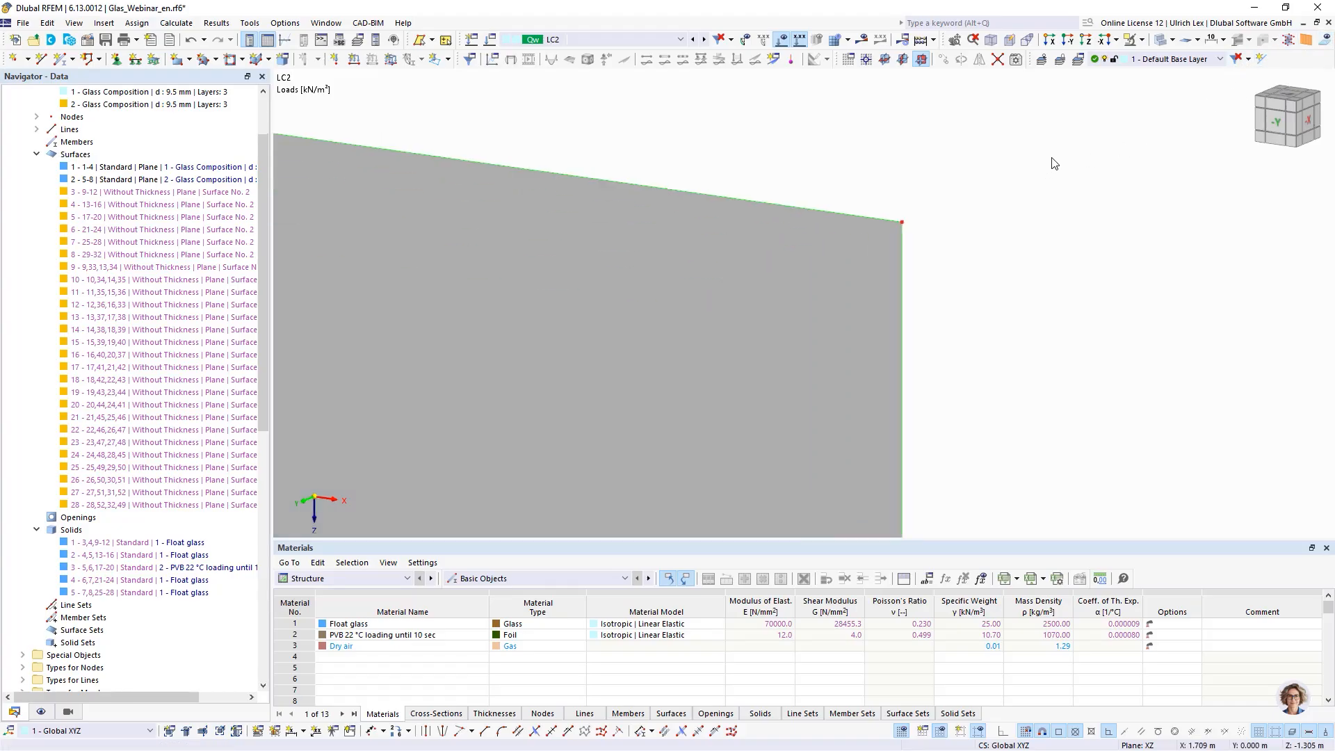
pyautogui.scroll(-10, 1052, 159)
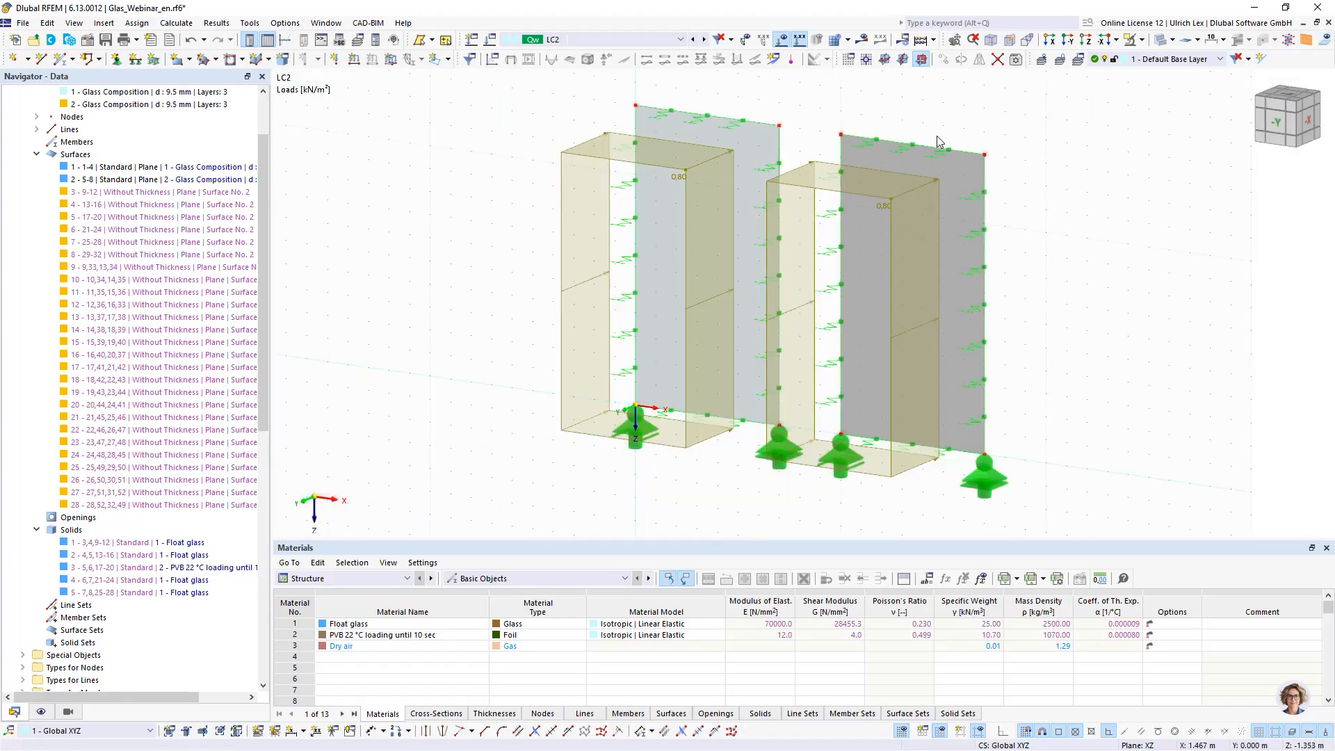
pyautogui.scroll(1, 992, 109)
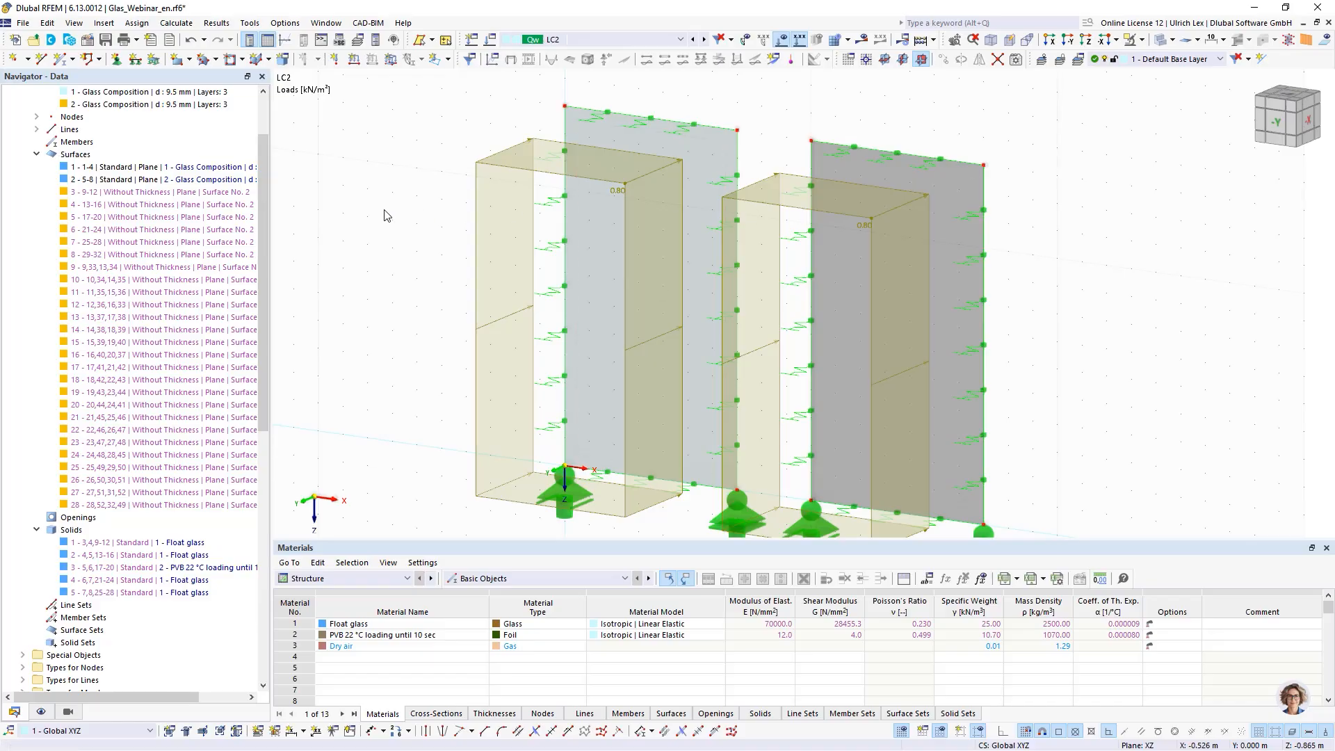
pyautogui.scroll(-2, 387, 215)
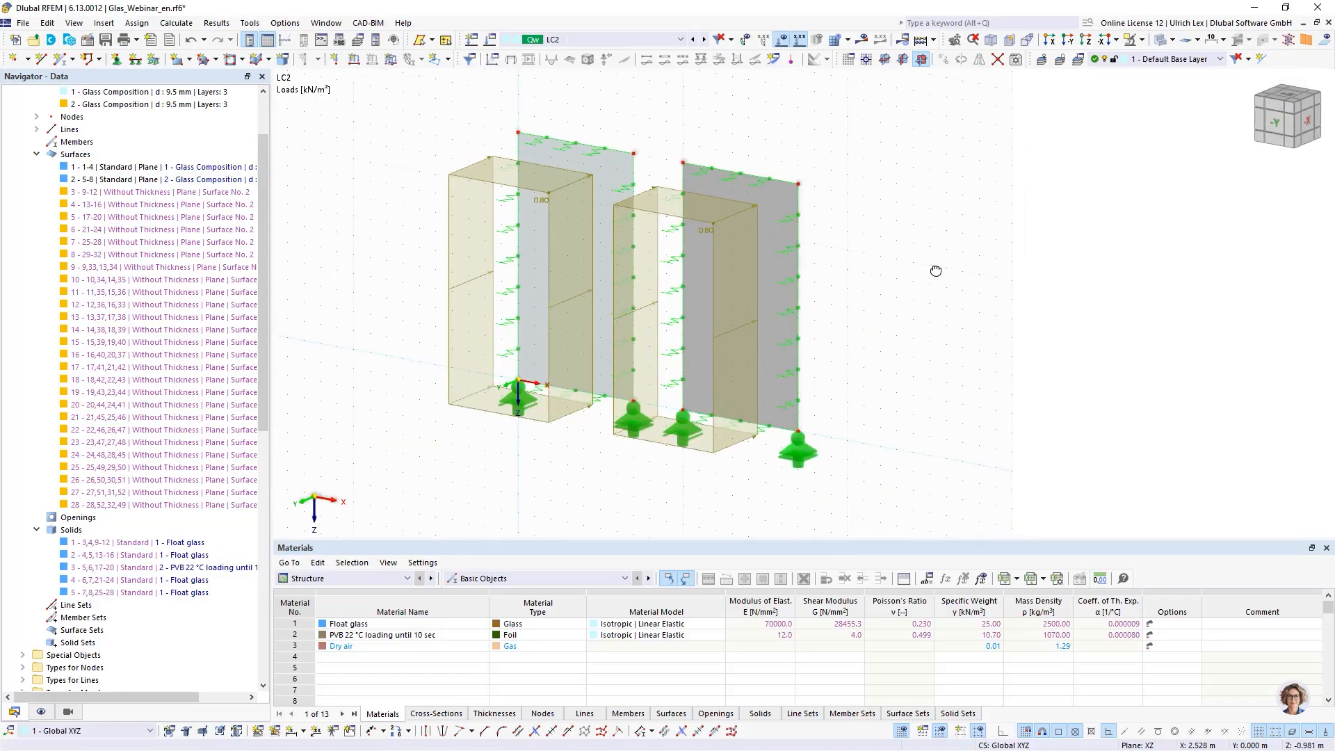
pyautogui.scroll(2, 930, 164)
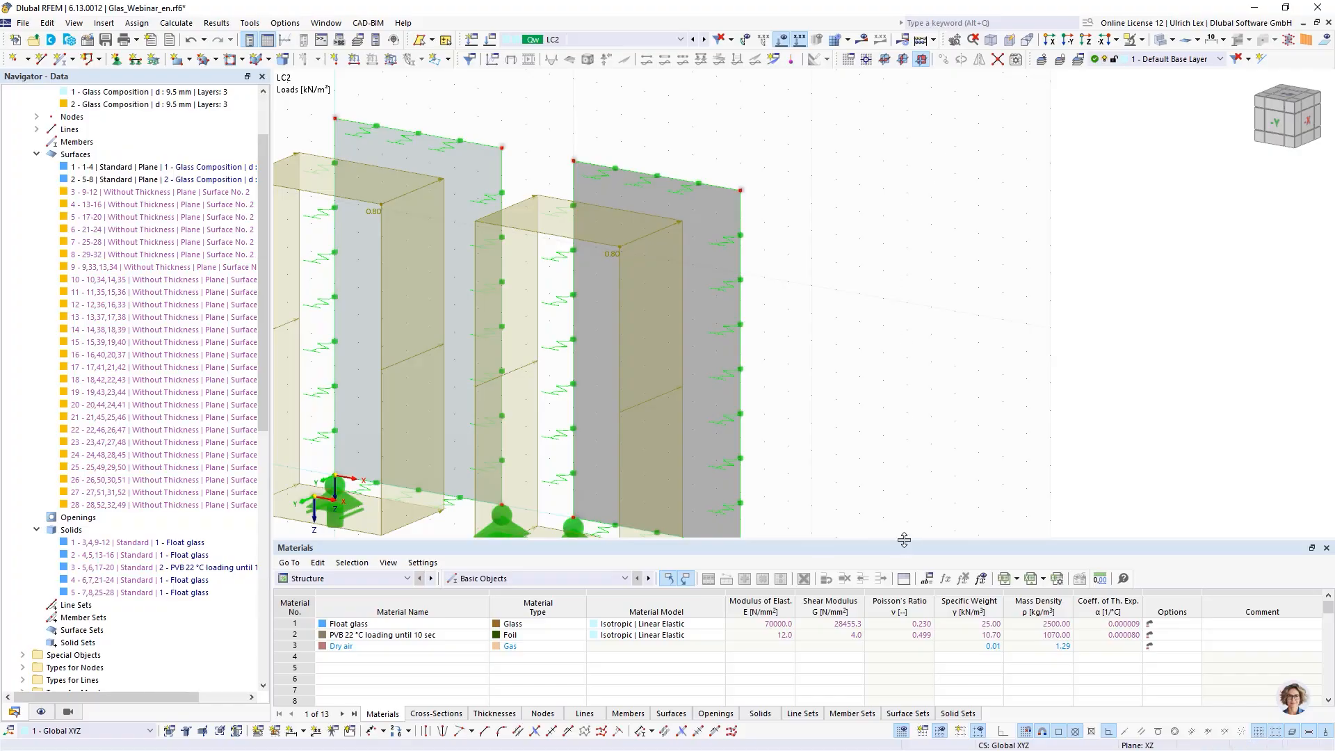
pyautogui.moveTo(905, 540); pyautogui.dragTo(904, 585)
pyautogui.scroll(-1, 904, 344)
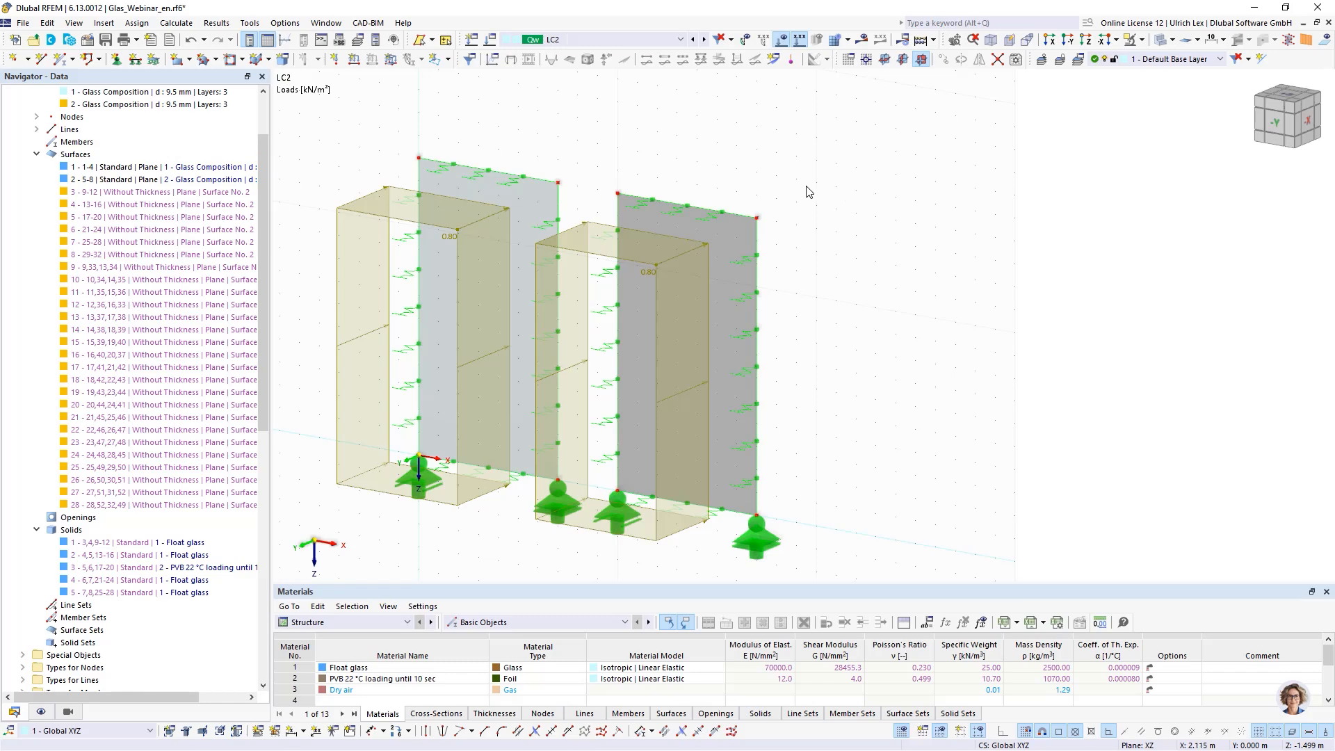
# - Create a new thickness of type Glass Composition and open its layer definition
pyautogui.click(37, 155)
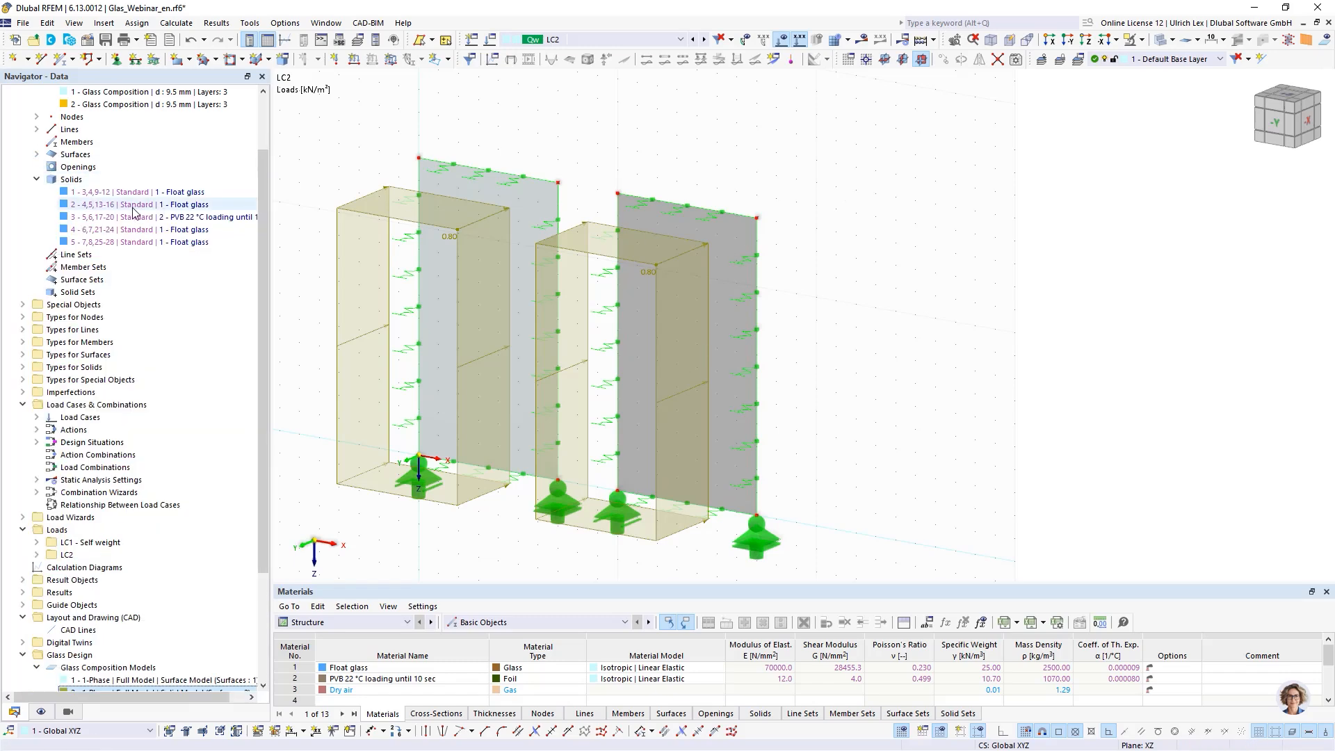
pyautogui.scroll(2, 134, 212)
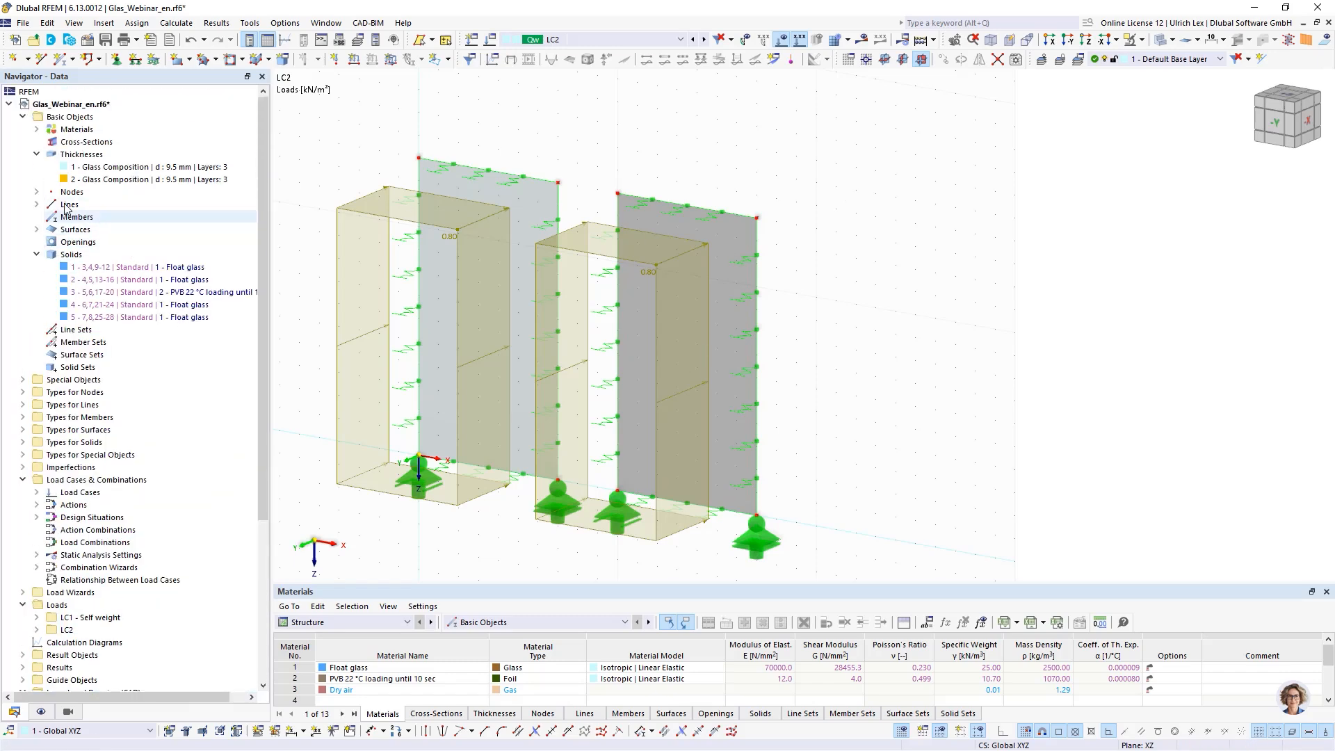
pyautogui.rightClick(82, 157)
pyautogui.click(152, 182)
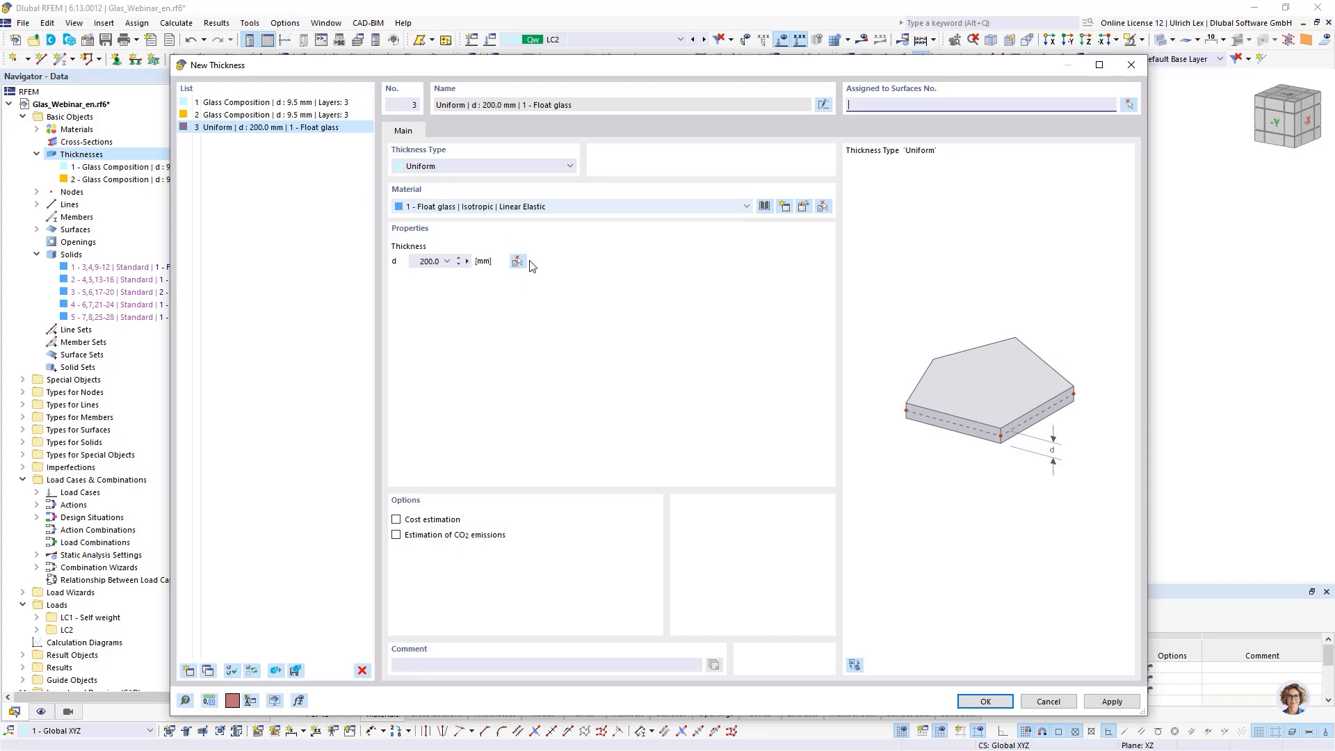
pyautogui.click(475, 170)
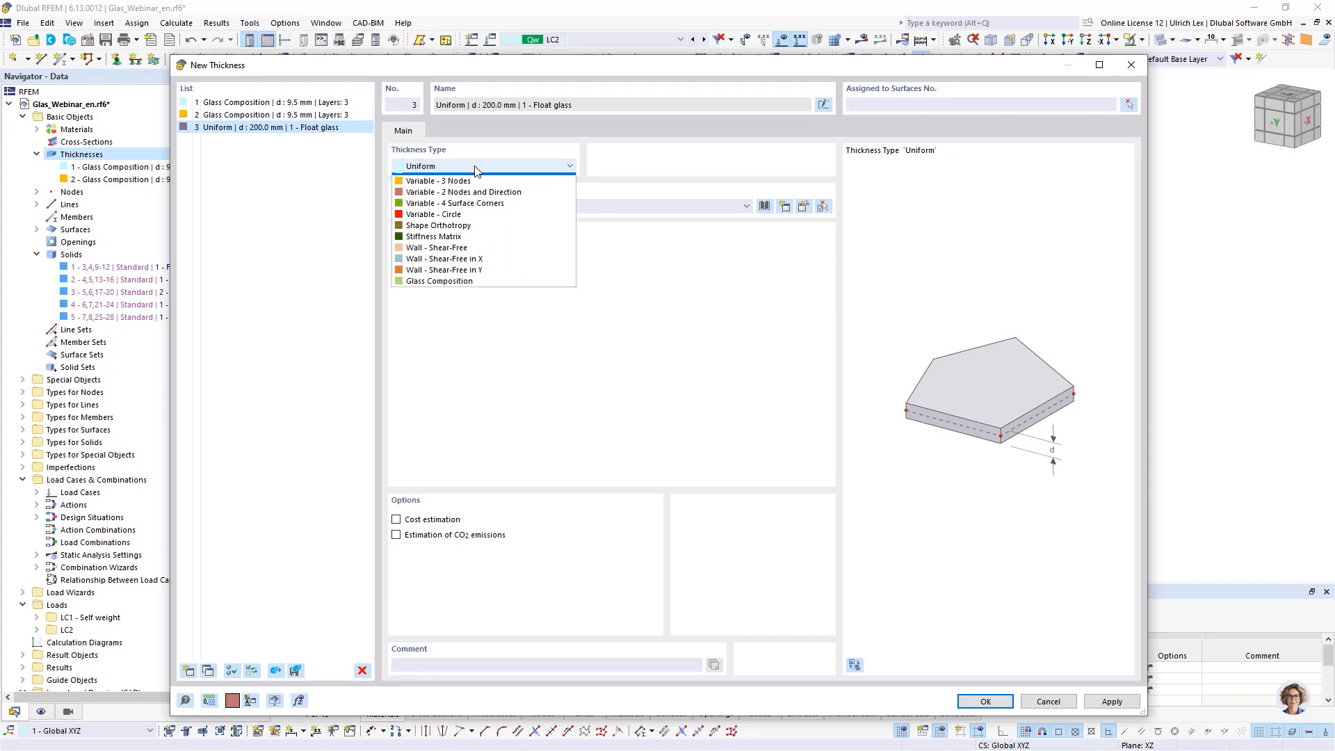
pyautogui.click(506, 281)
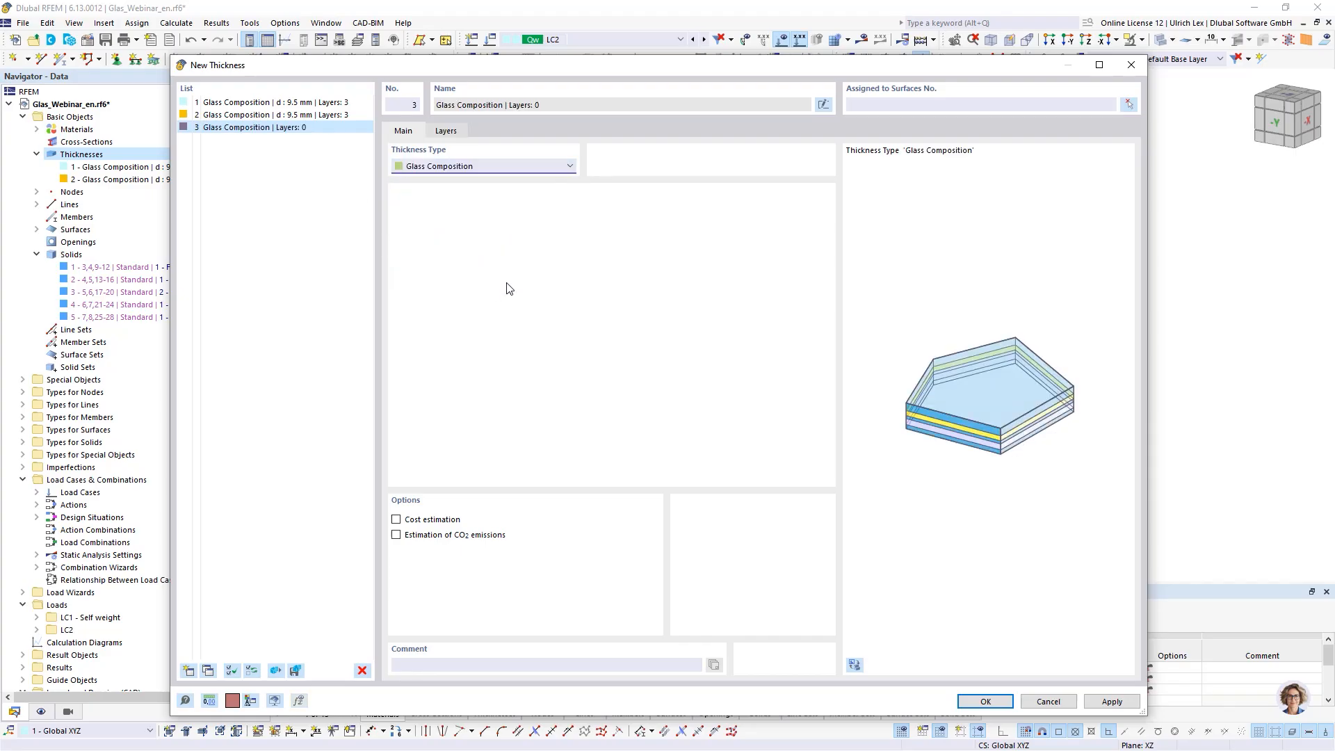
pyautogui.click(453, 134)
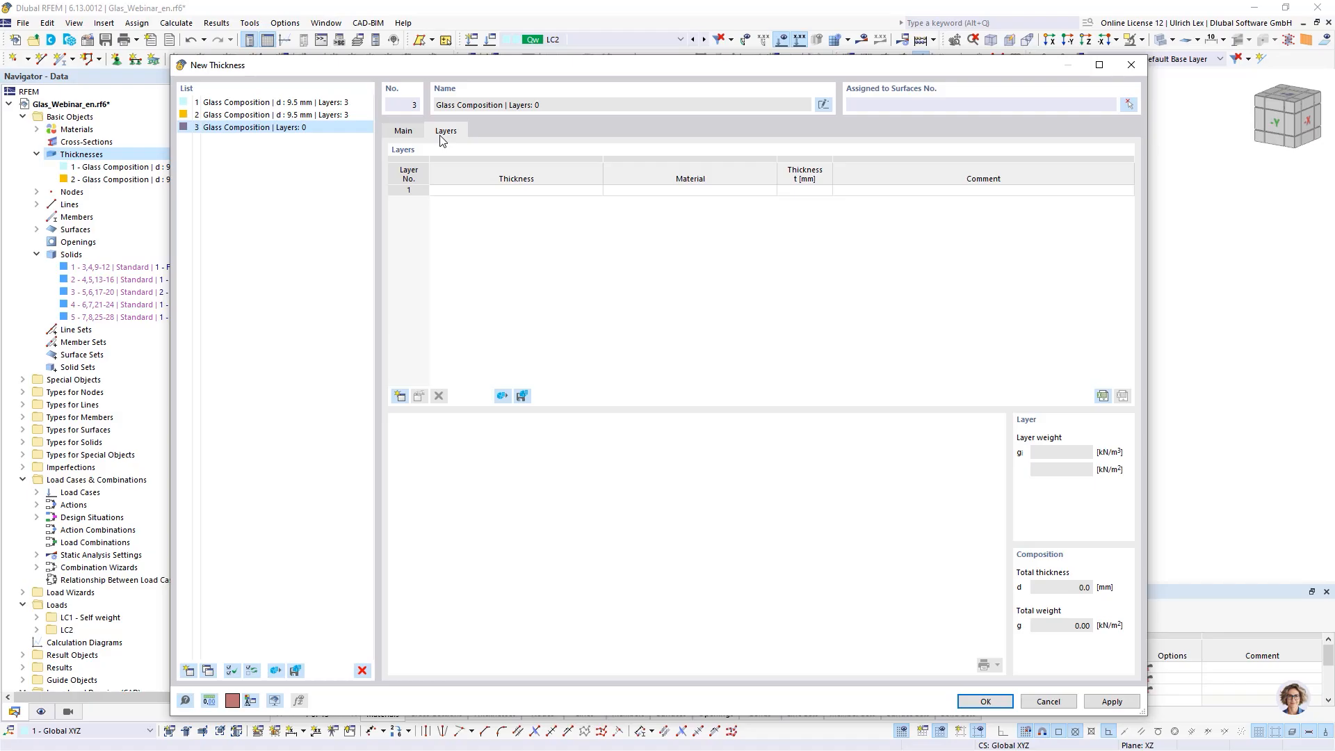
# - Define layer 1 as Float glass 3 mm and layer 2 as PVB 22 °C loading until 10 sec 1.52 mm
pyautogui.click(688, 192)
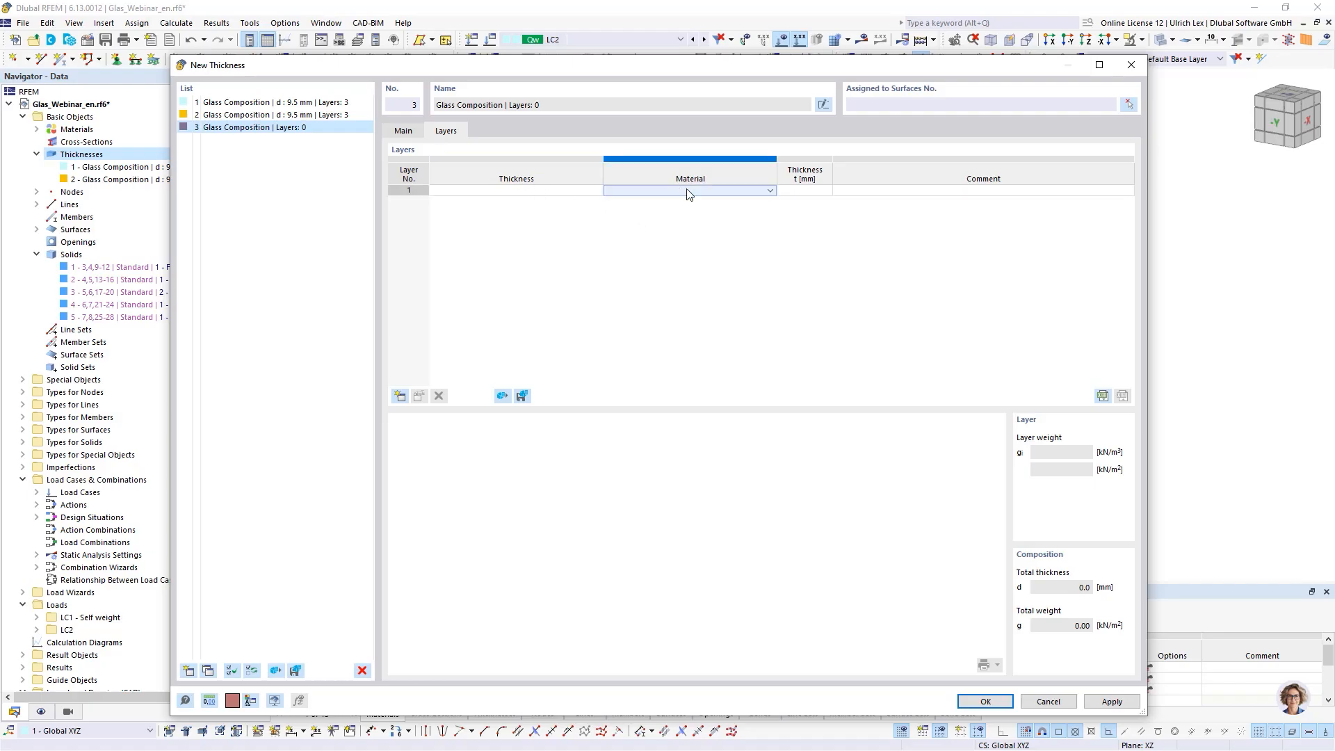
pyautogui.click(688, 194)
pyautogui.click(687, 197)
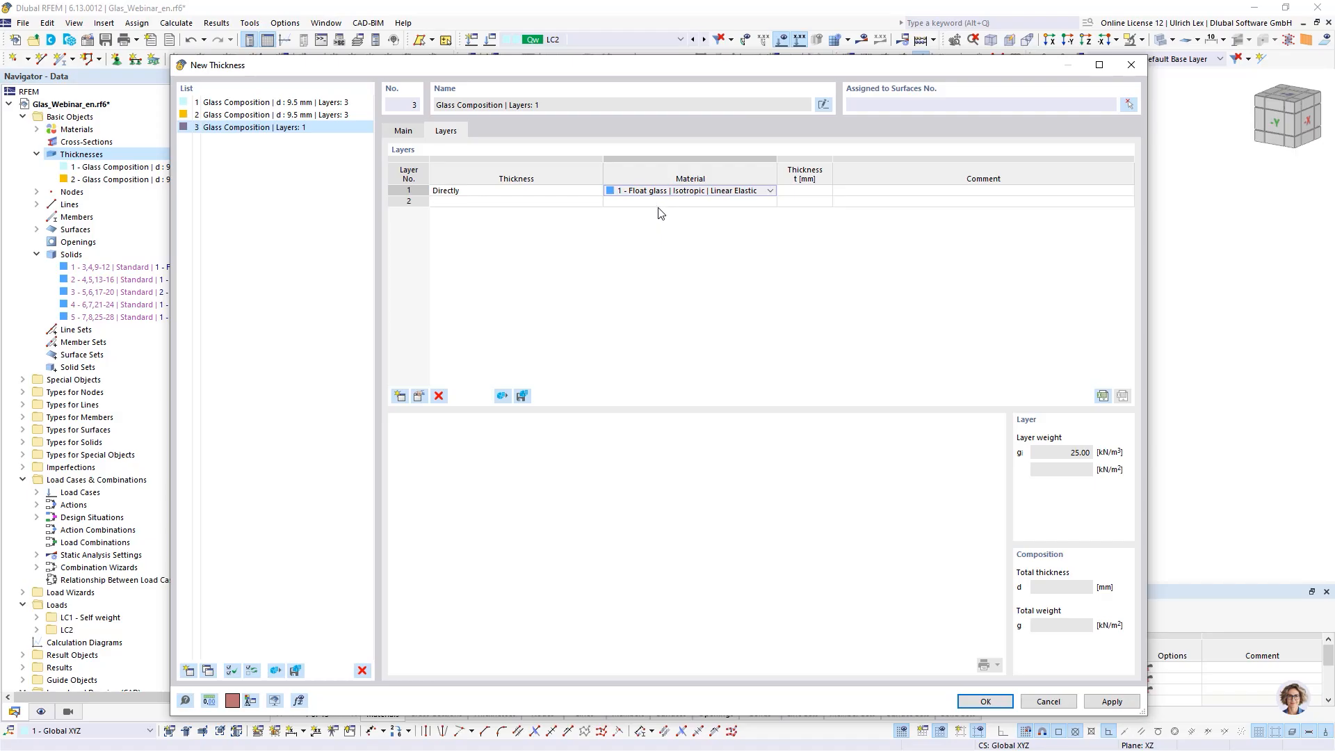
pyautogui.click(660, 203)
pyautogui.click(688, 203)
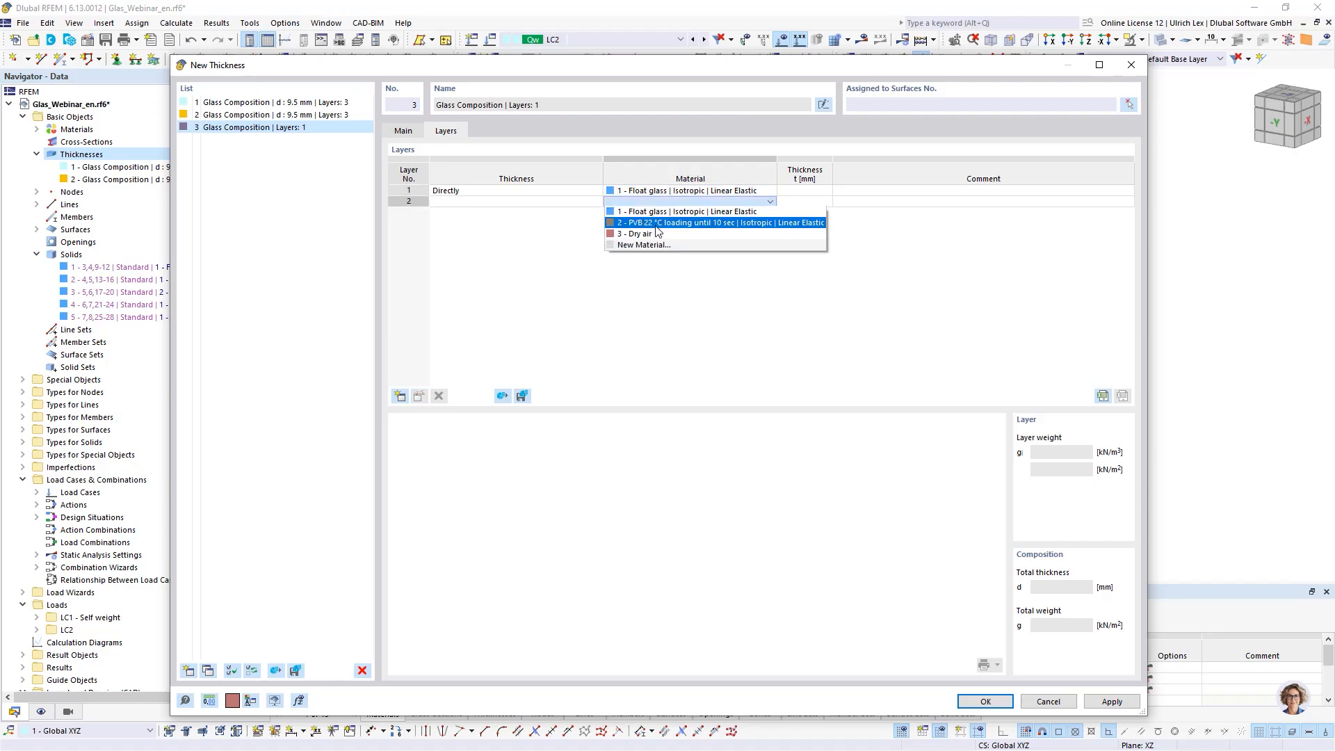
pyautogui.click(659, 221)
pyautogui.click(807, 192)
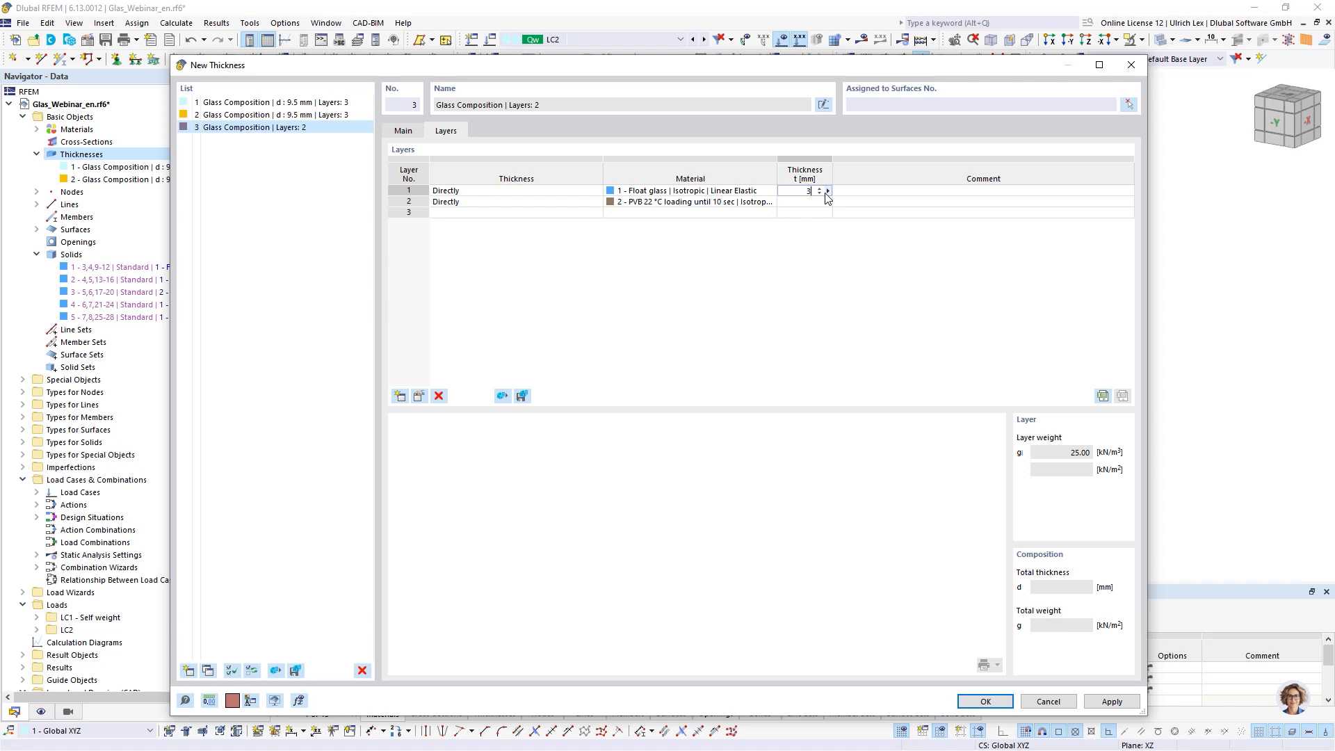
pyautogui.write('3')
pyautogui.press('Tab')
pyautogui.click(808, 201)
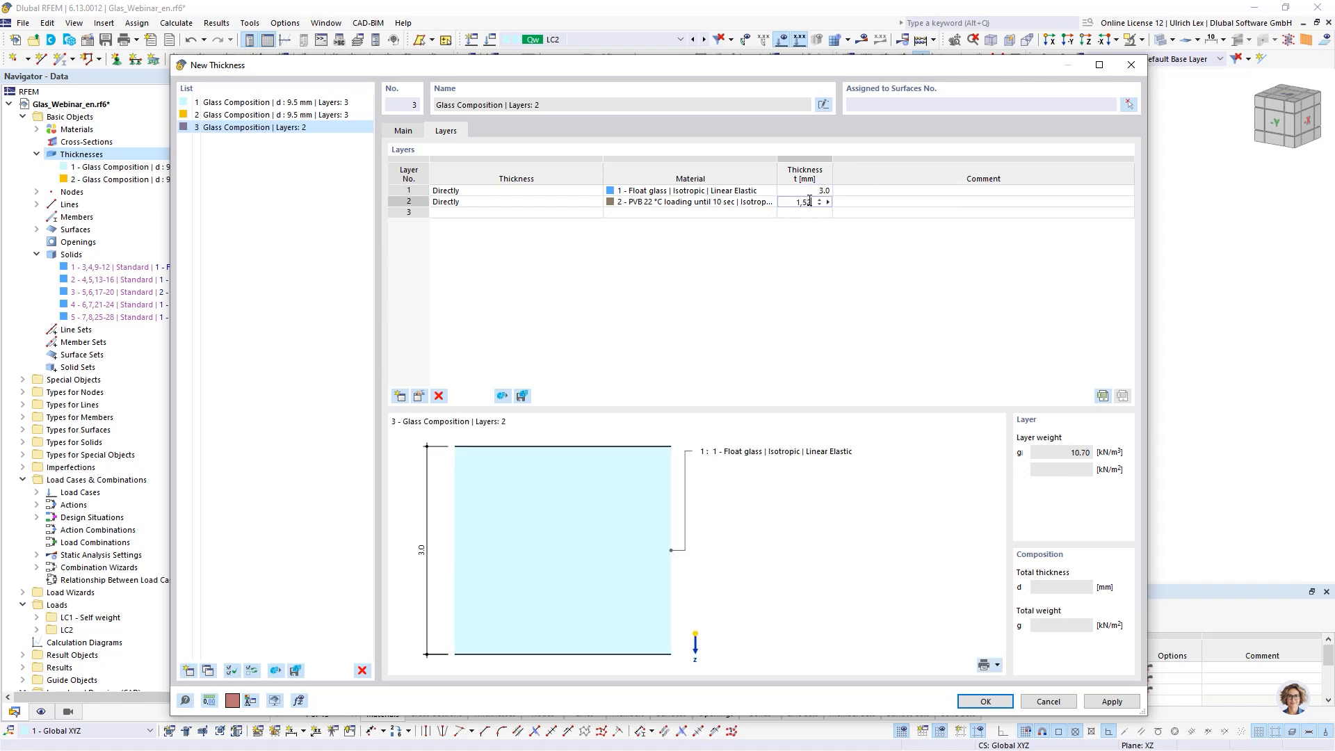
pyautogui.write('1,52')
# - Add layer 3 as Float glass 3 mm and layer 4 as Dry air 16 mm
pyautogui.click(748, 213)
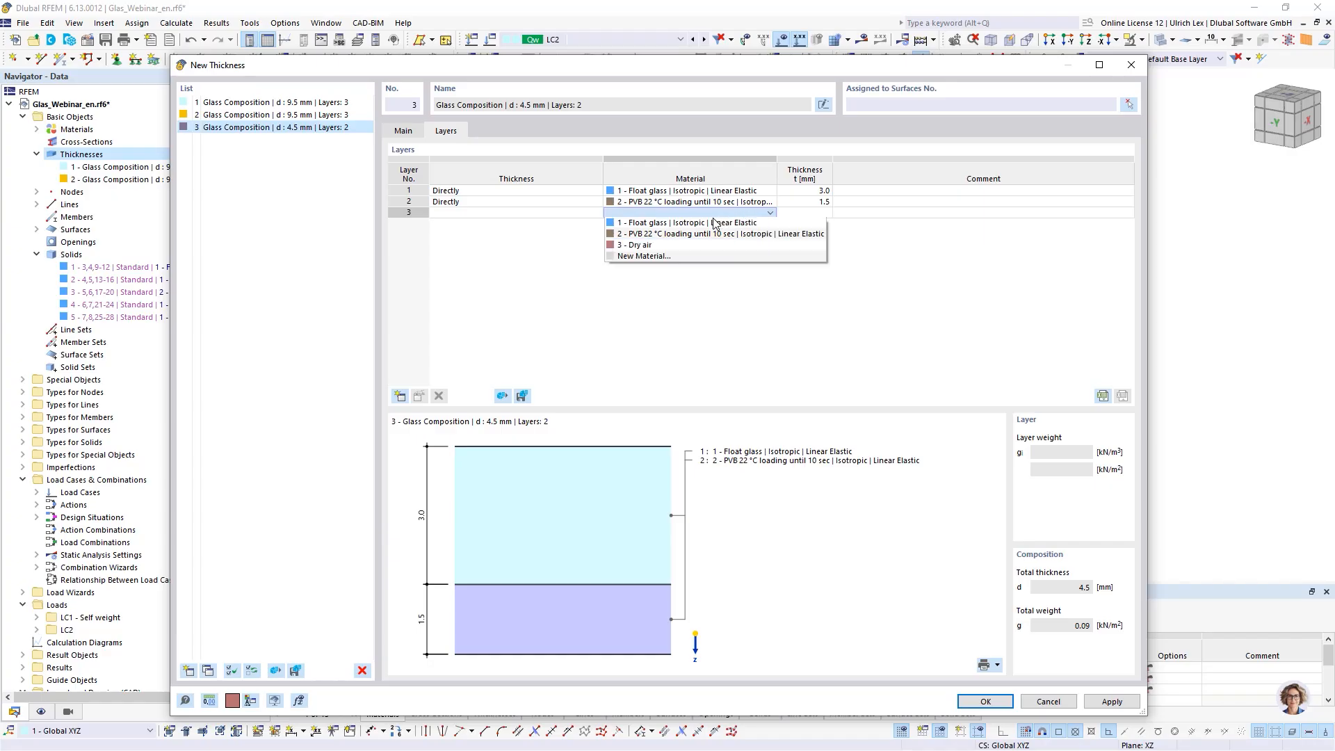
pyautogui.click(715, 222)
pyautogui.click(803, 213)
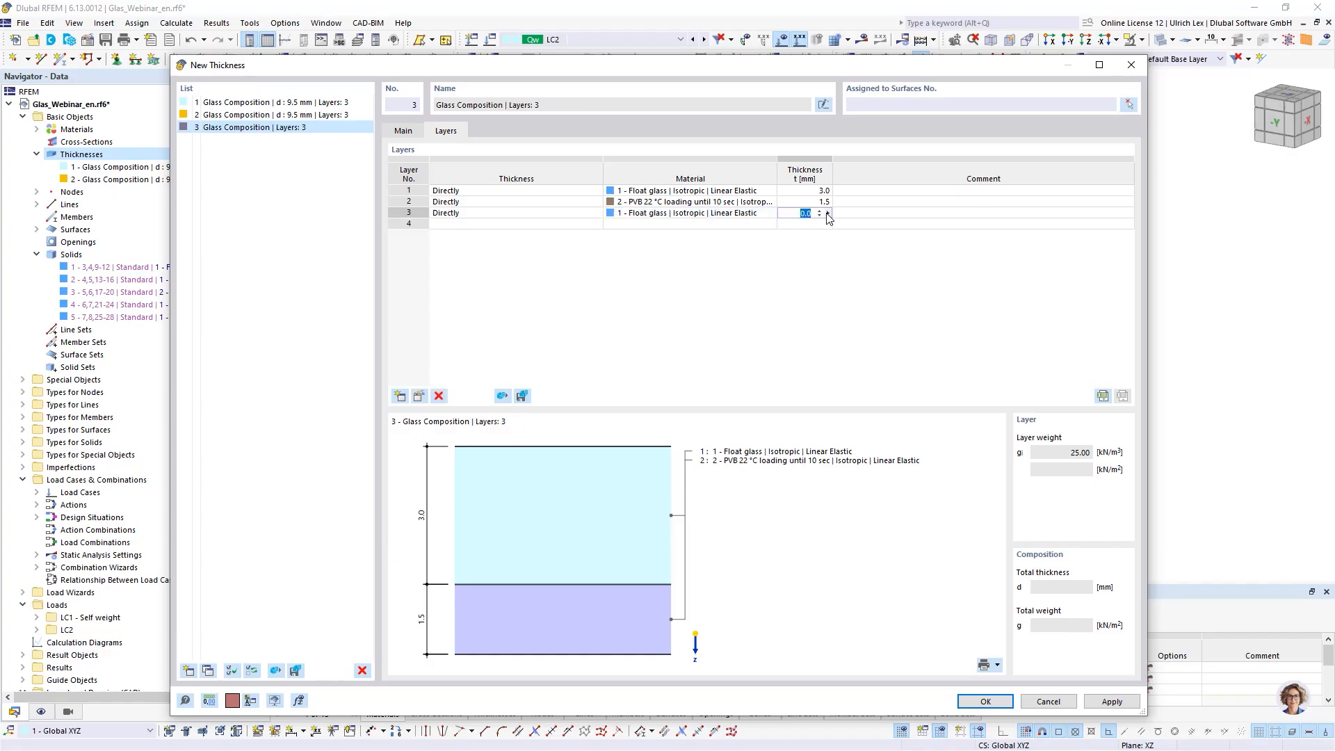
pyautogui.press('Return')
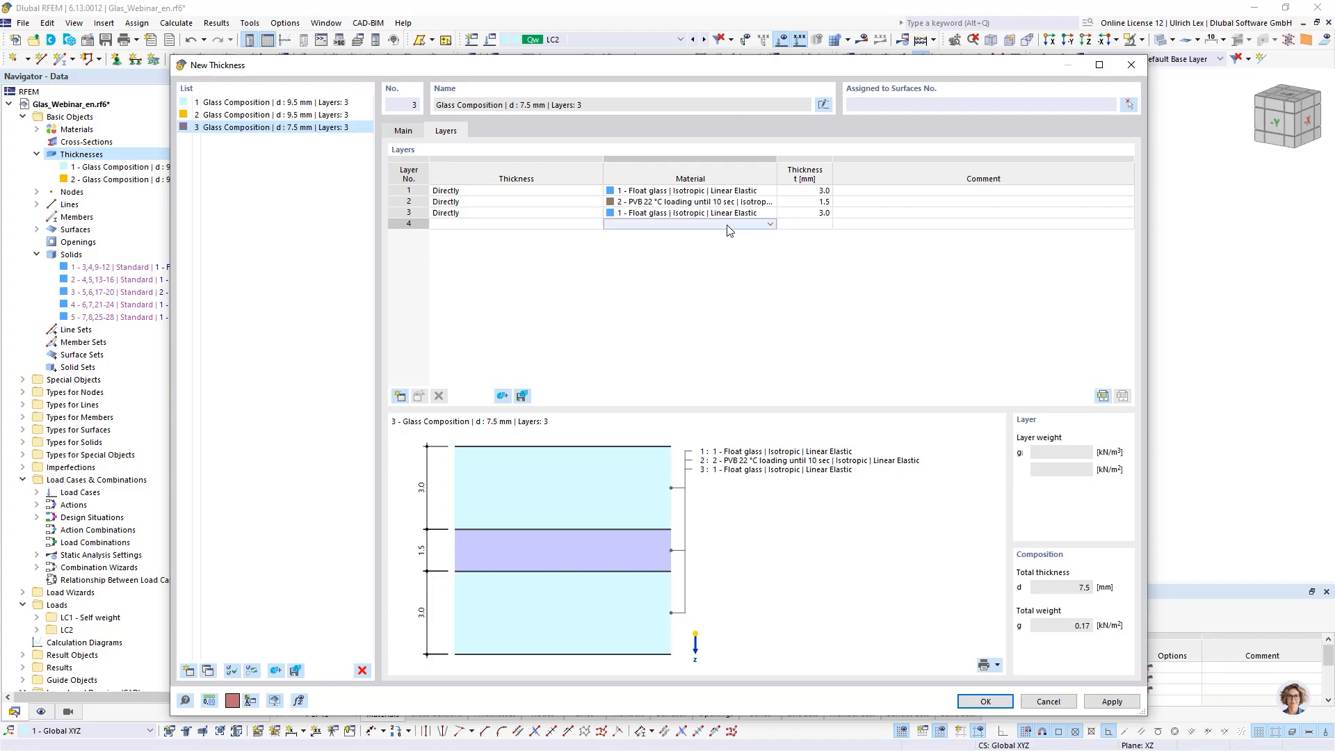
pyautogui.click(771, 224)
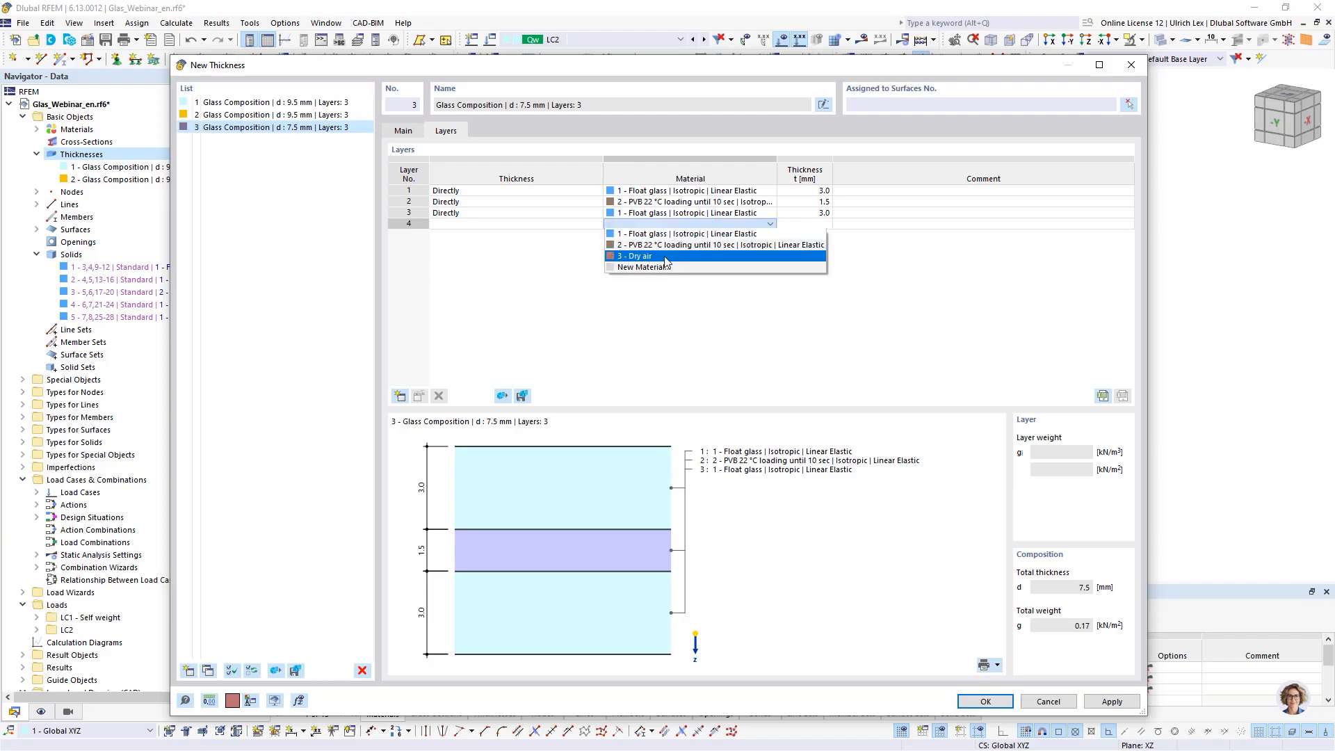
pyautogui.click(666, 257)
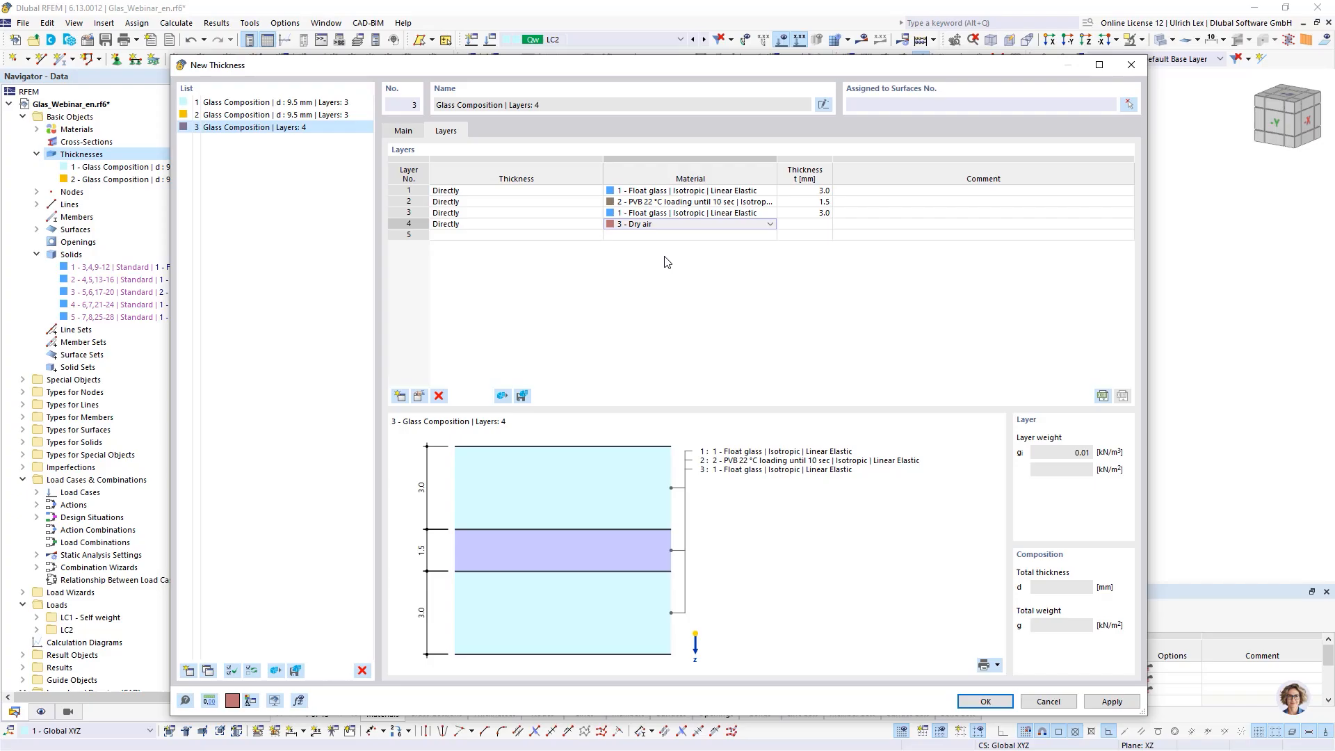
pyautogui.click(807, 224)
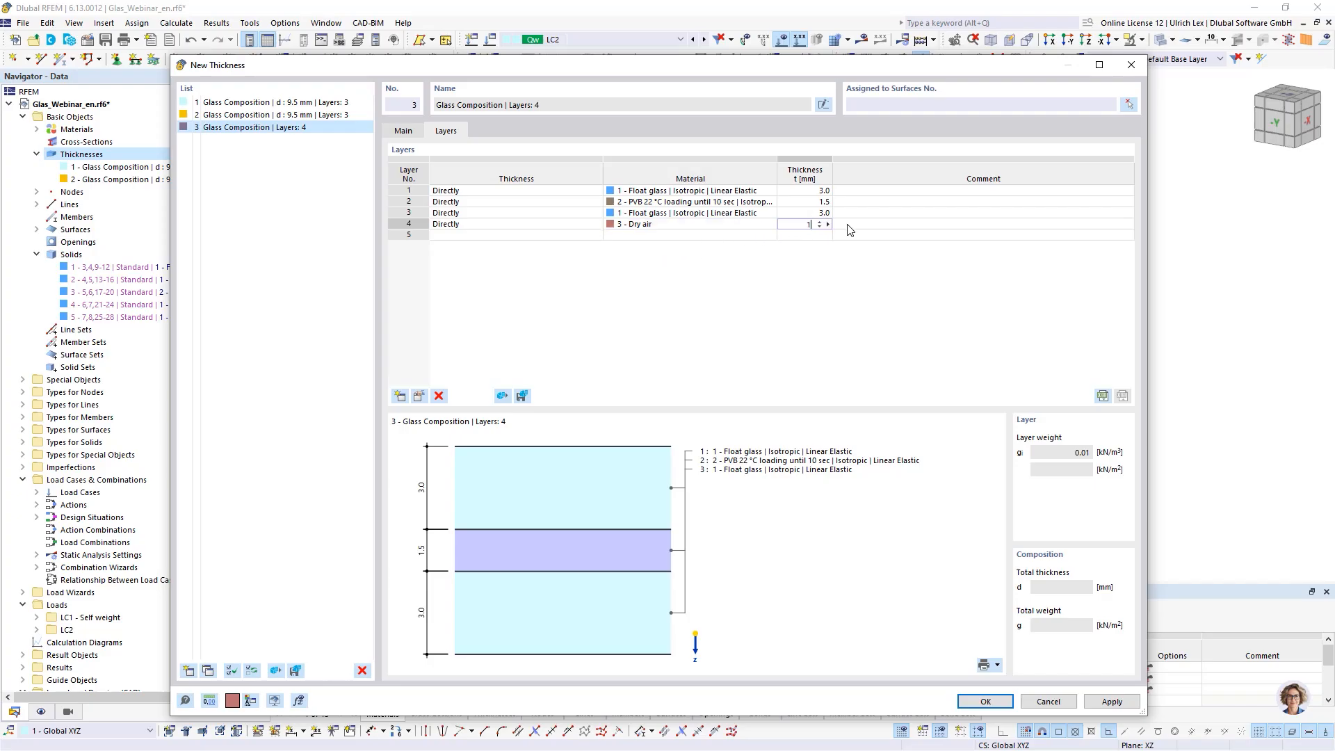
pyautogui.click(761, 235)
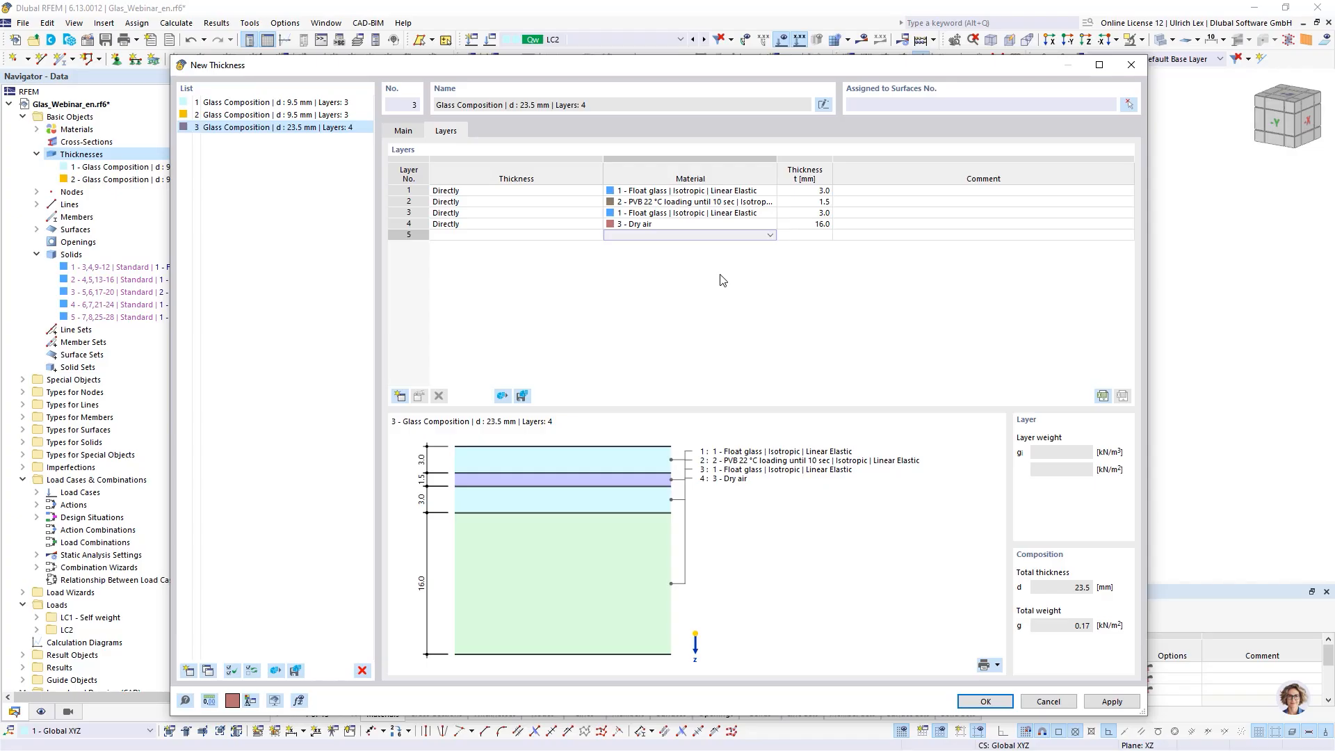
# - Add layer 5 as Float glass 5 mm and confirm the new glass composition thickness
pyautogui.click(773, 237)
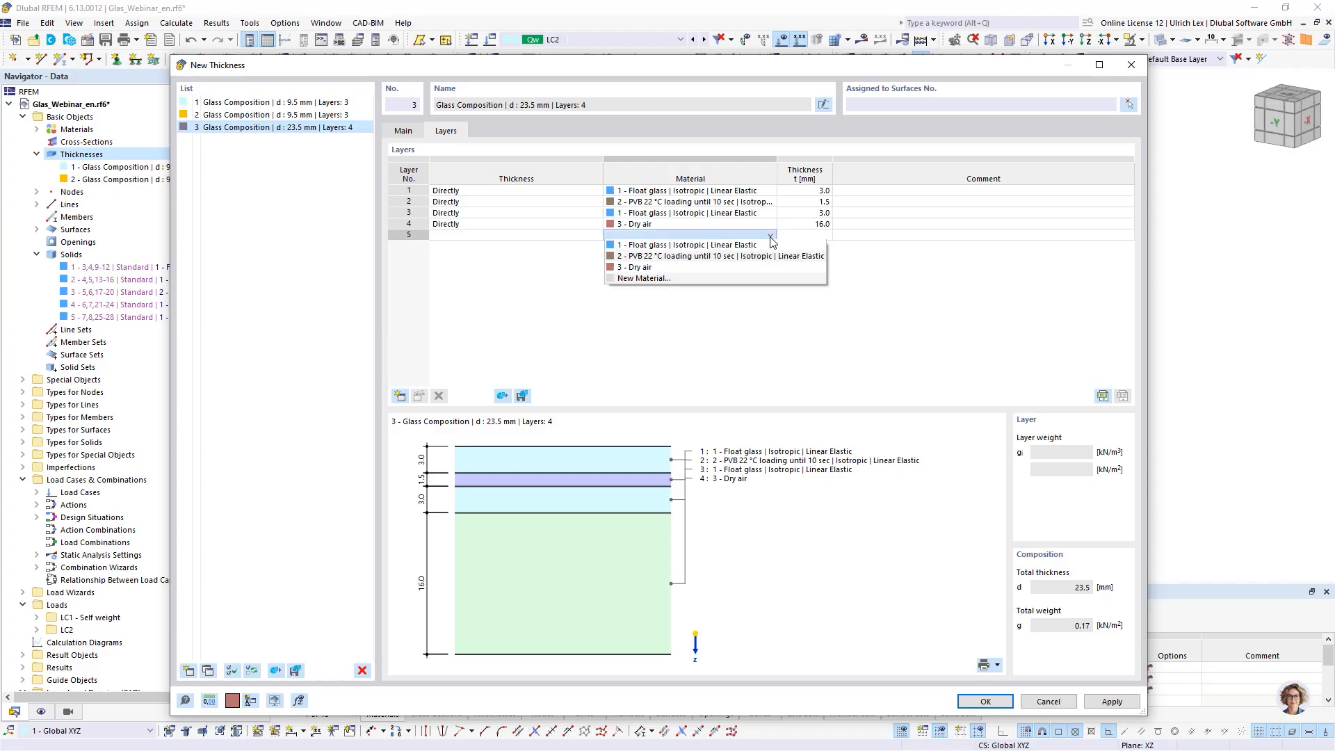
pyautogui.click(741, 249)
pyautogui.click(803, 235)
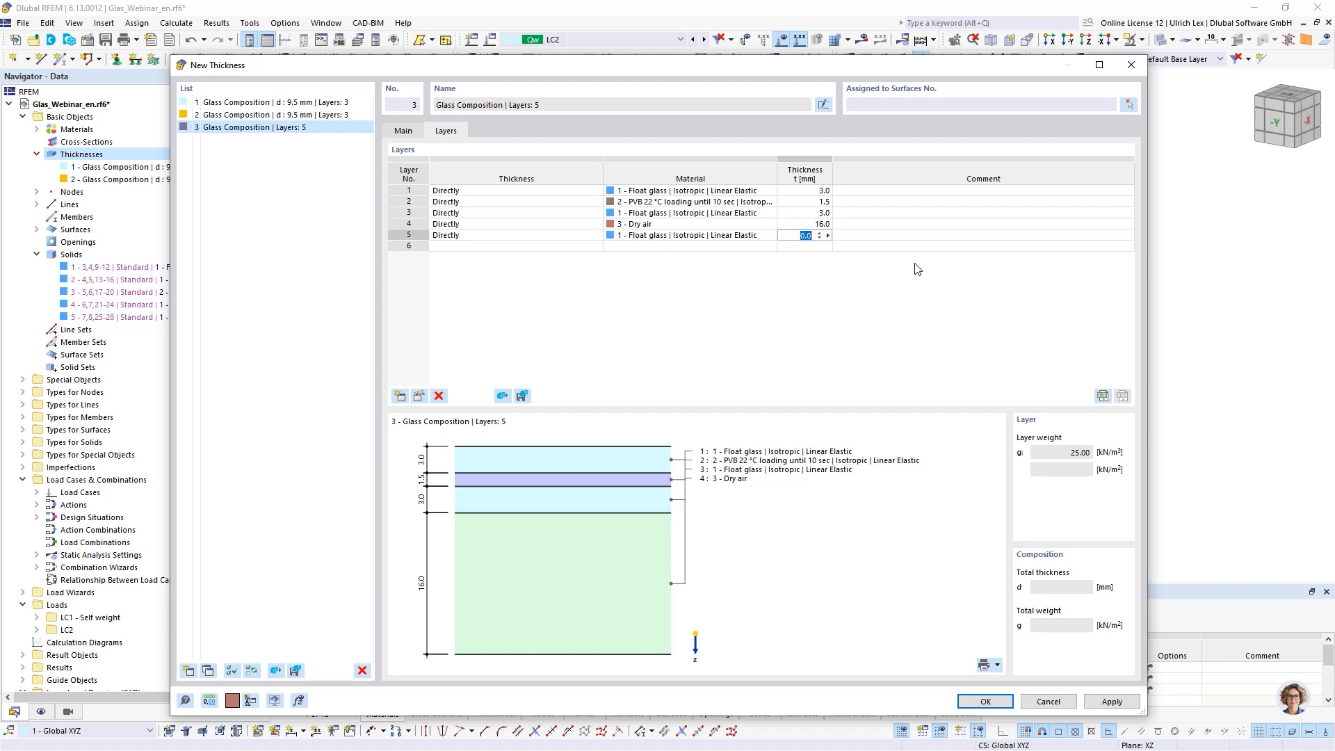
pyautogui.click(818, 224)
pyautogui.click(841, 304)
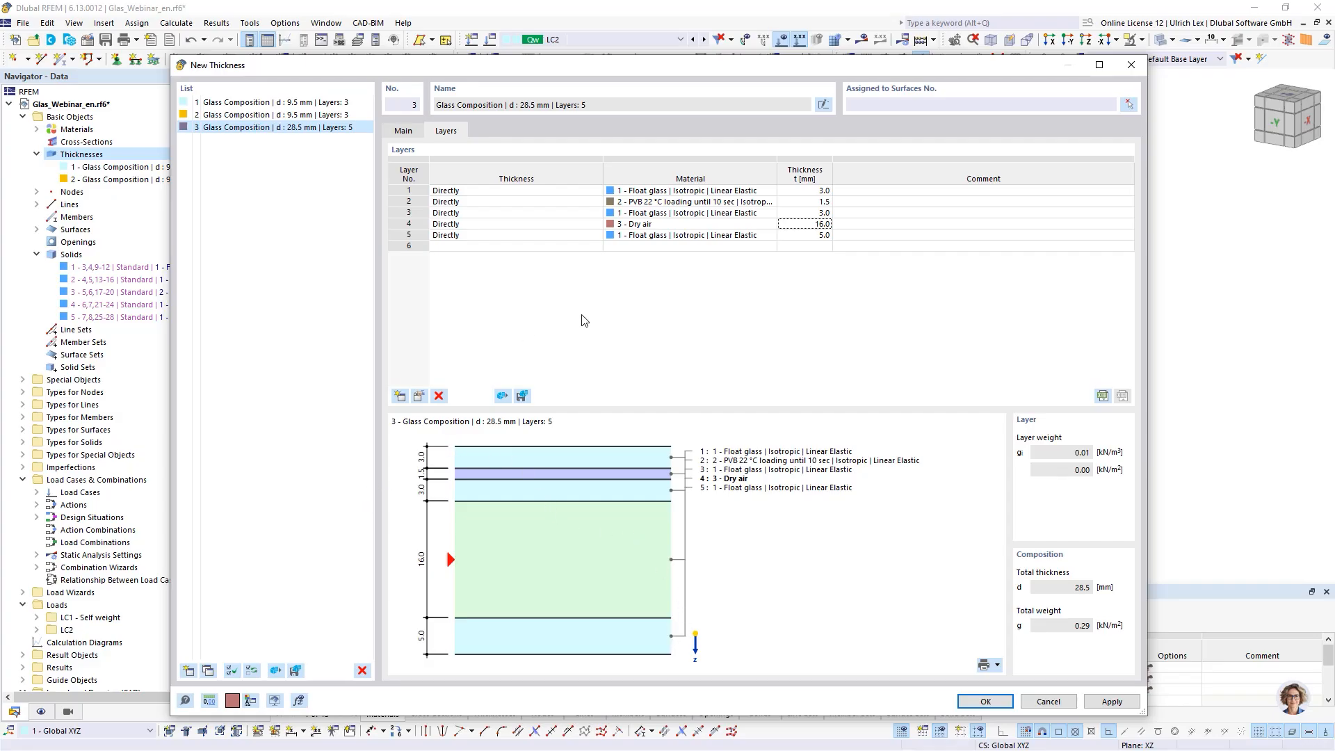
pyautogui.click(680, 224)
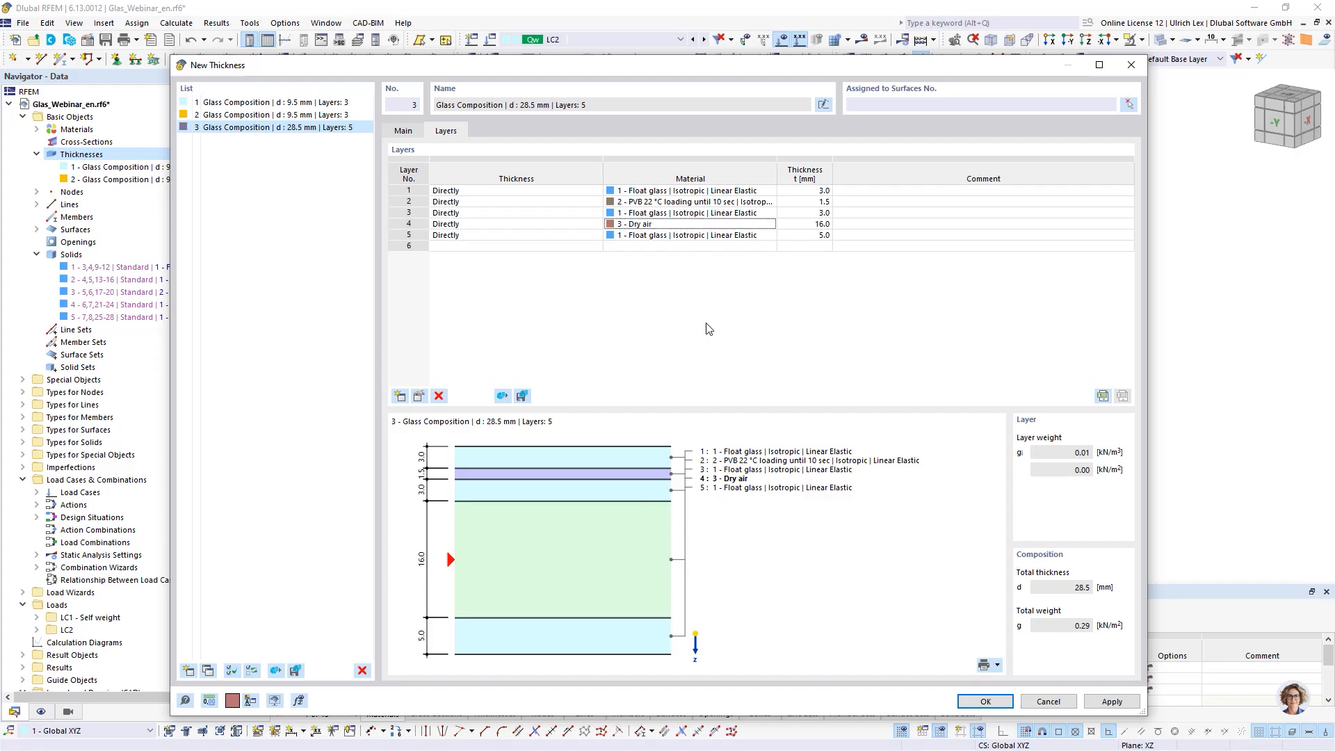
pyautogui.click(1003, 707)
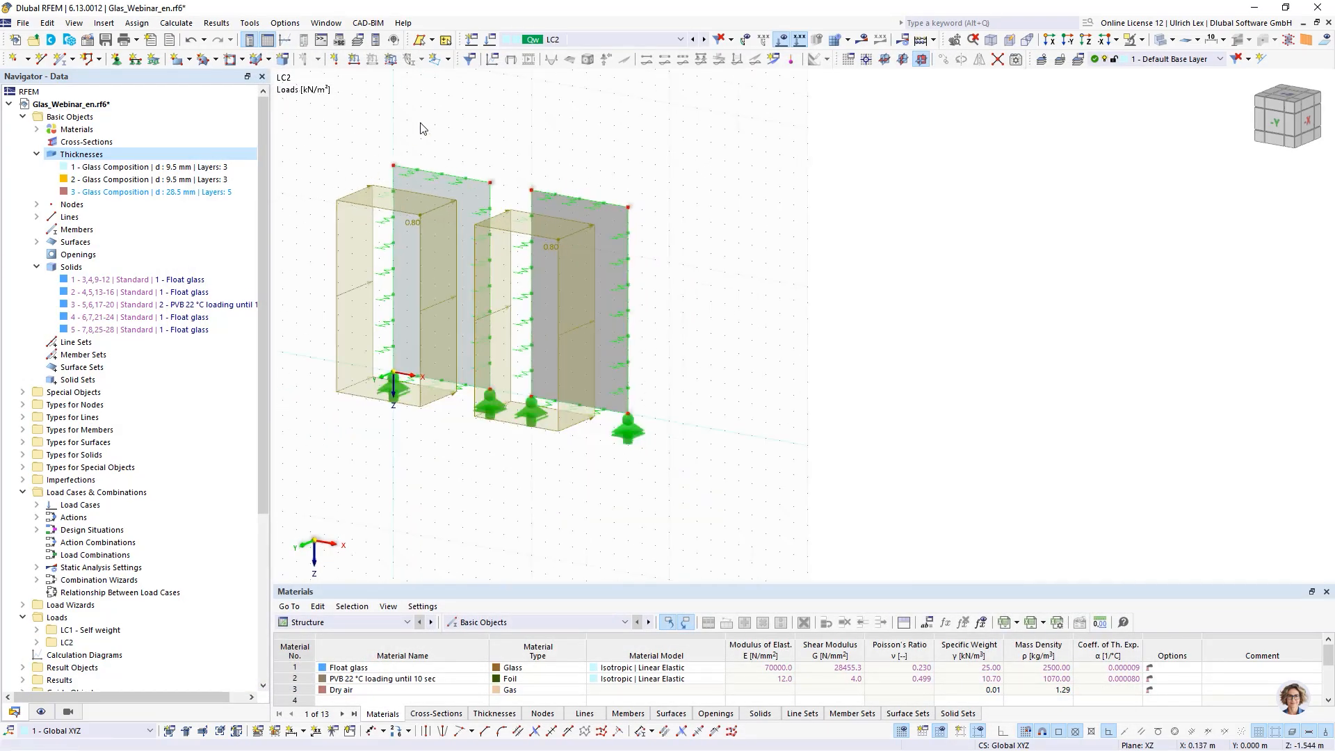
# - Draw a new rectangular surface beside the existing panels using thickness 3 – Glass Composition 28.5 mm with five layers
pyautogui.click(179, 58)
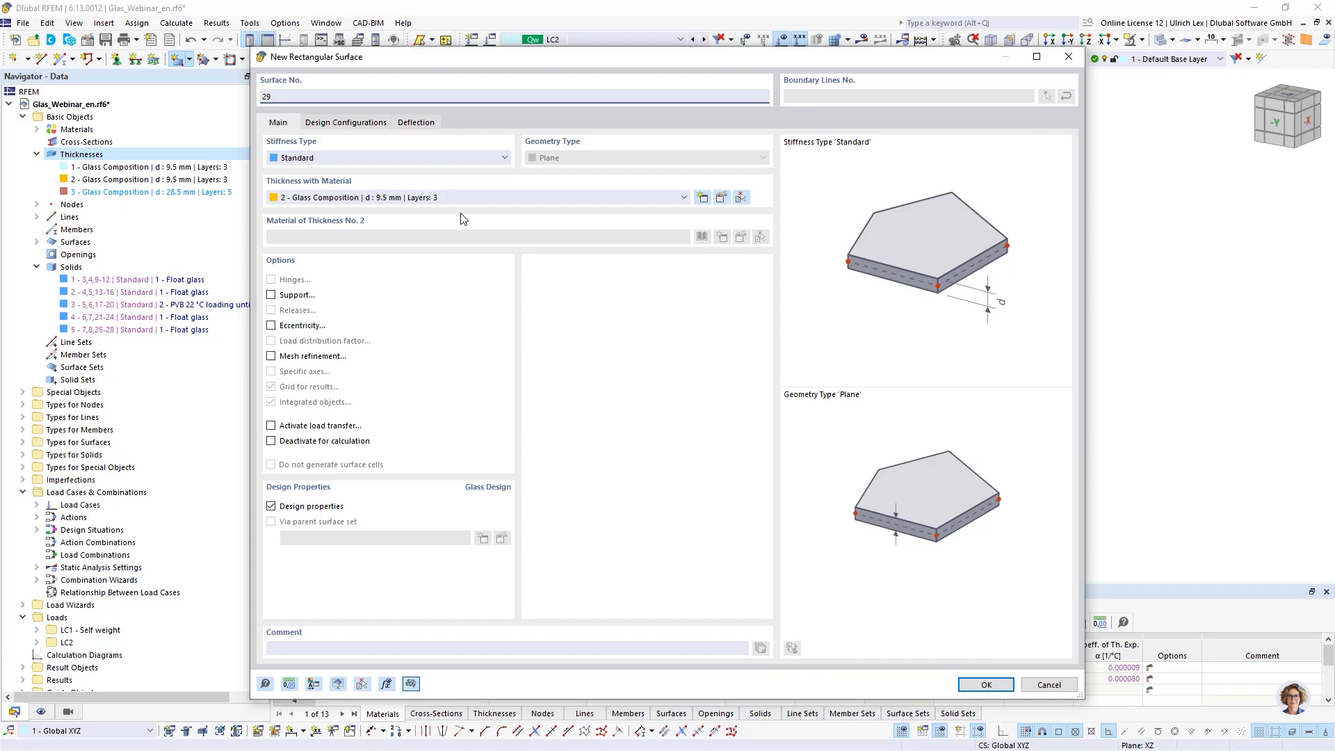
pyautogui.click(481, 197)
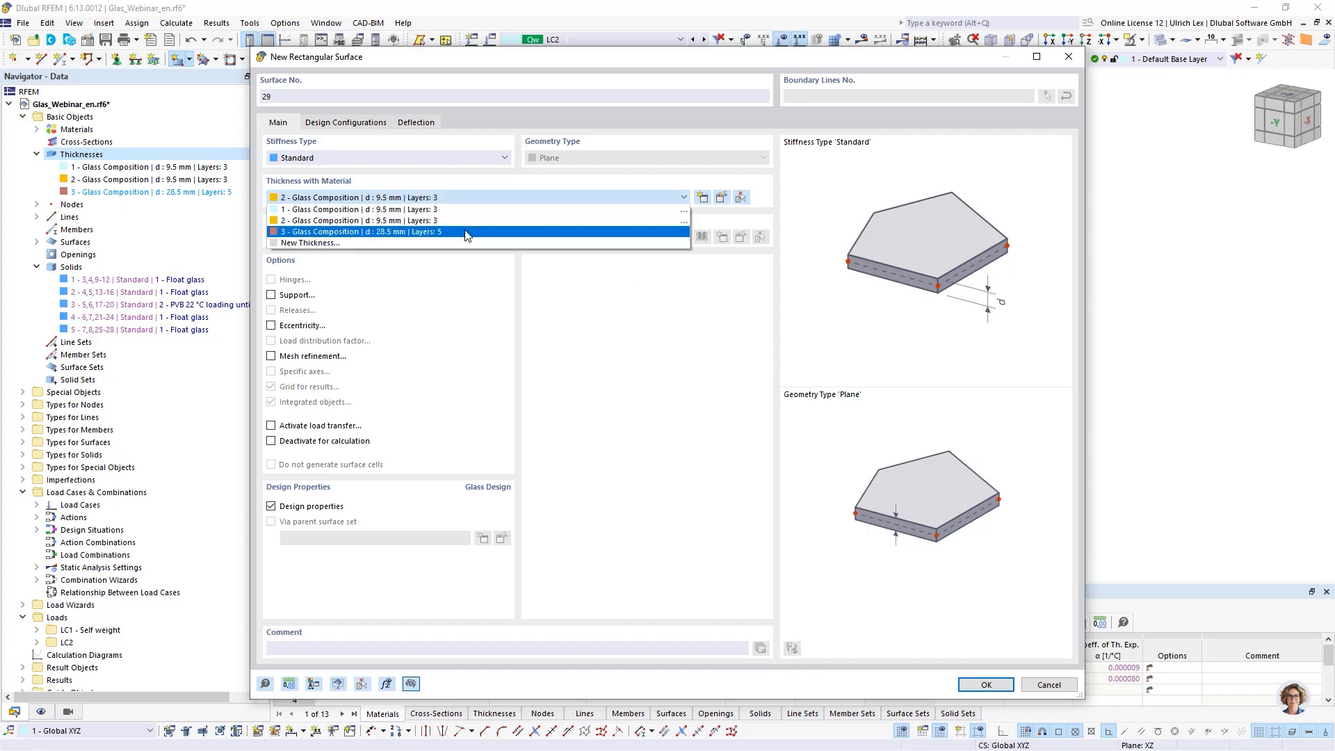
pyautogui.click(473, 232)
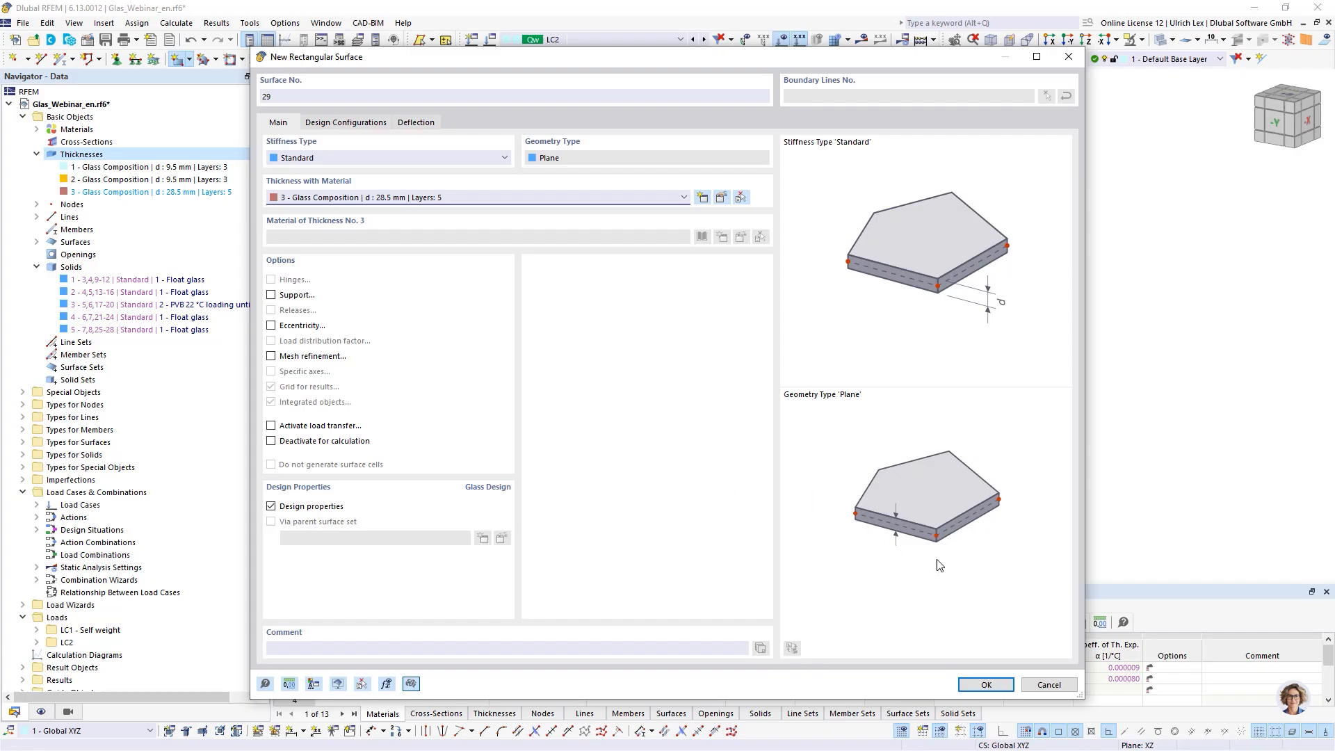
pyautogui.click(982, 685)
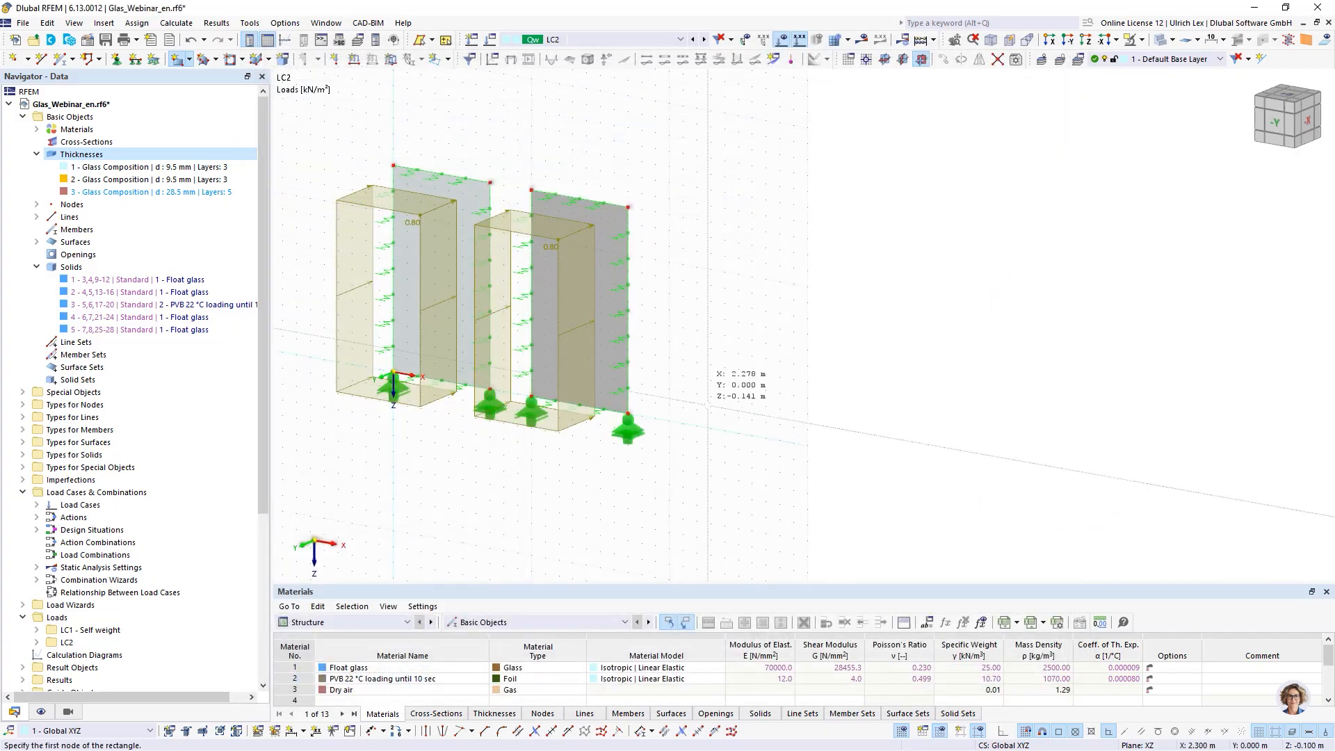
pyautogui.click(669, 421)
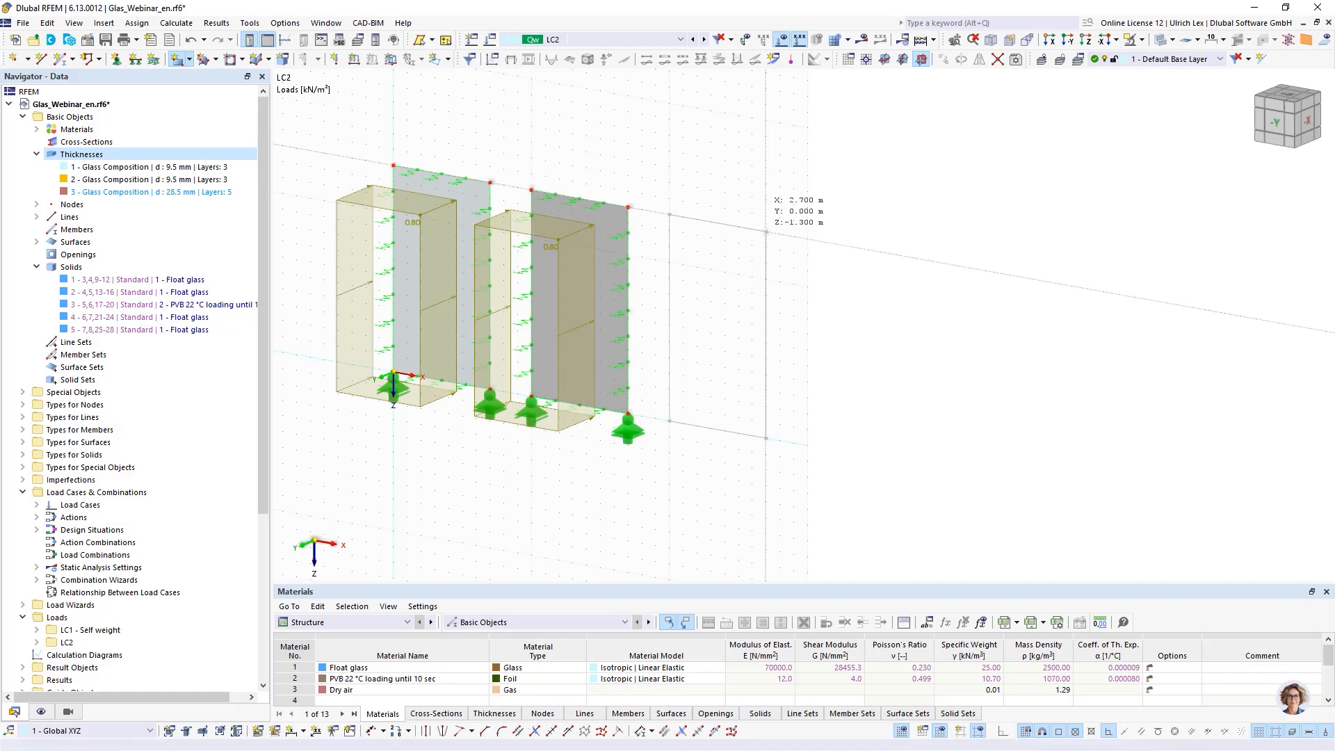
pyautogui.click(766, 232)
pyautogui.scroll(5, 654, 459)
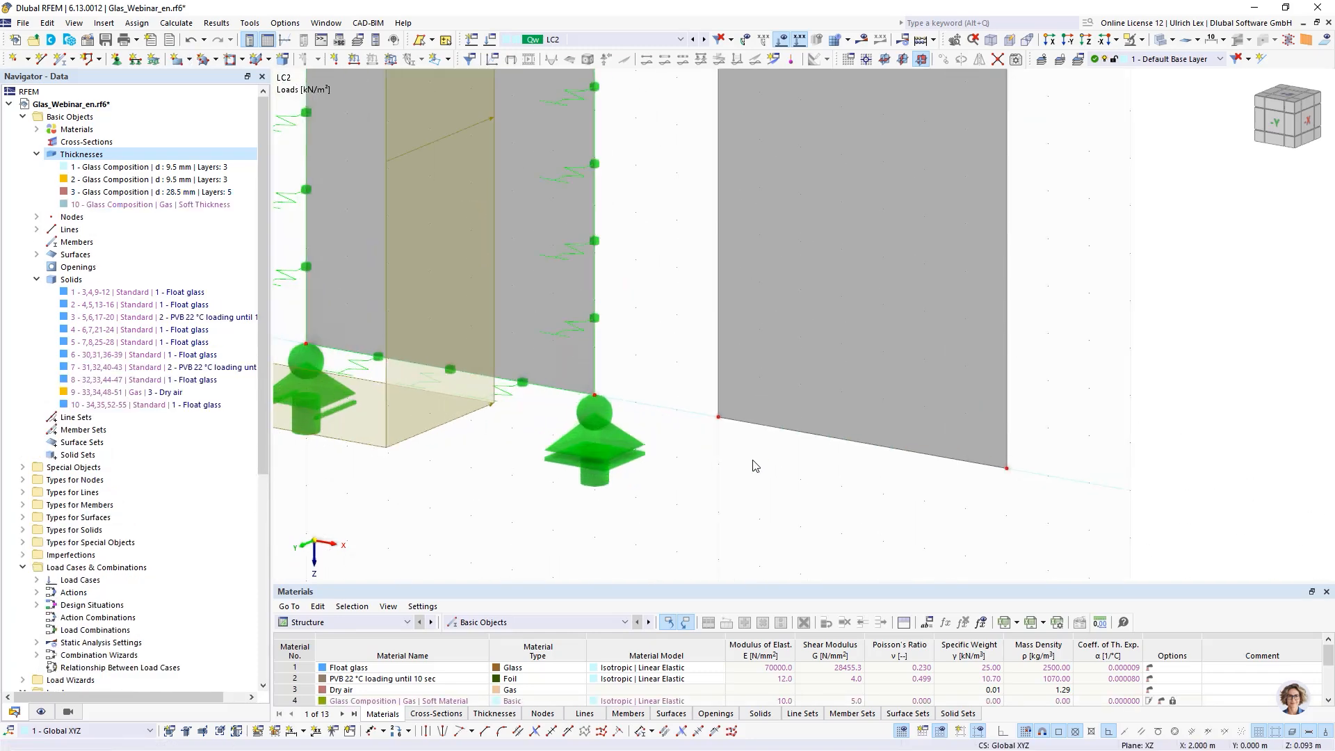
# - Place two nodes on the new panel's bottom edge at X 2.100 m and X 2.600 m and connect the panel's lines at them
pyautogui.click(24, 61)
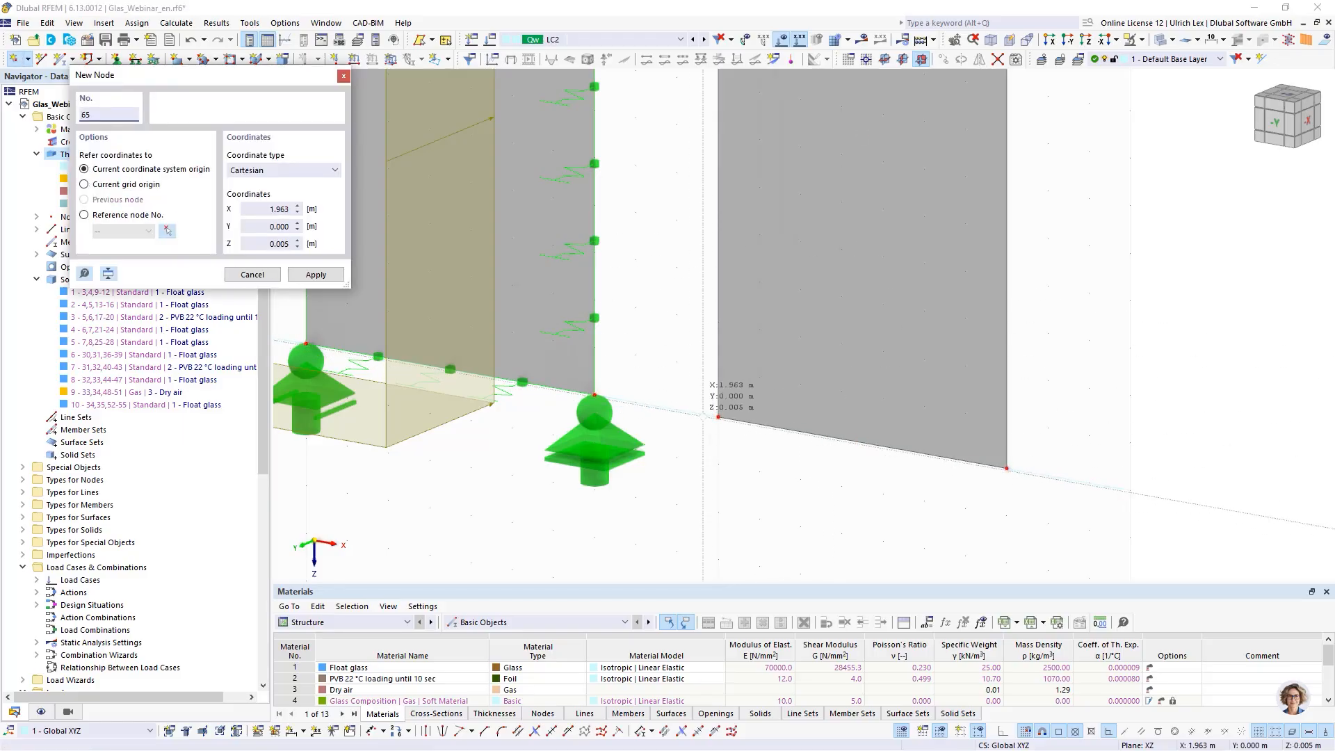
pyautogui.click(759, 424)
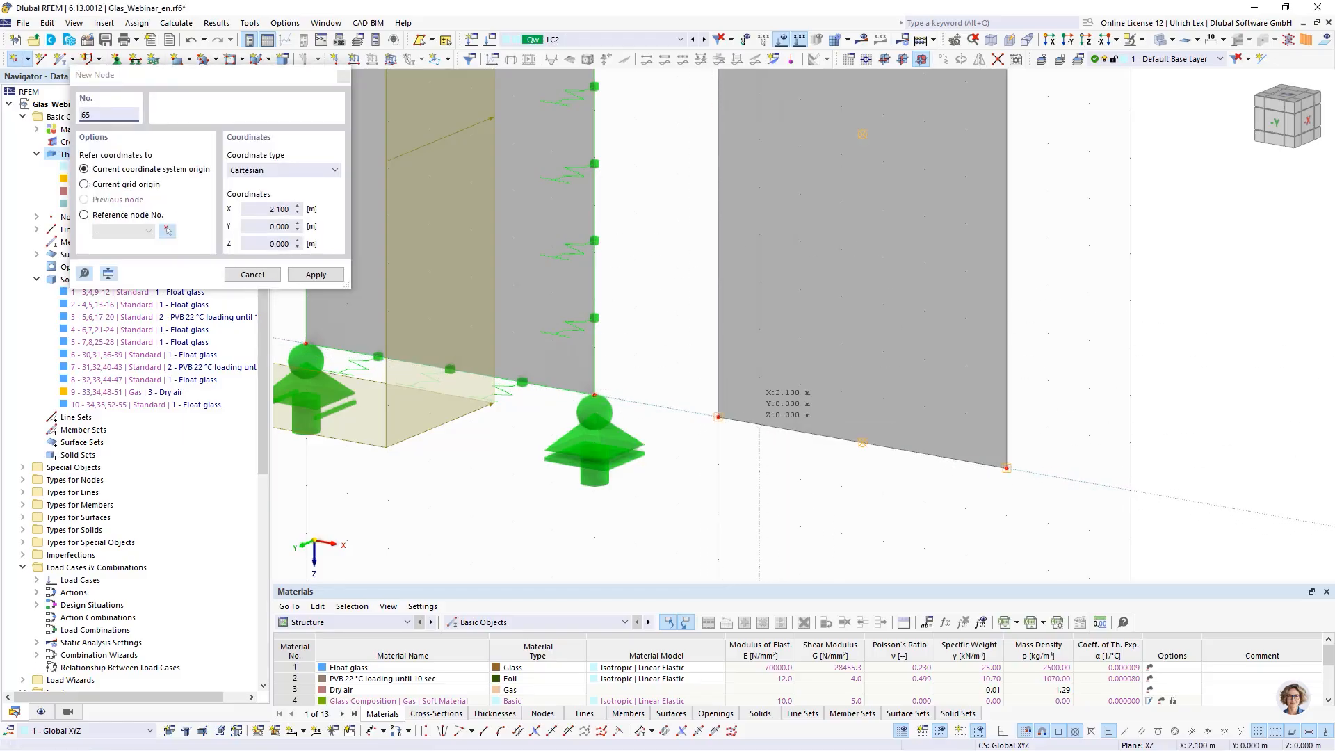
pyautogui.click(759, 424)
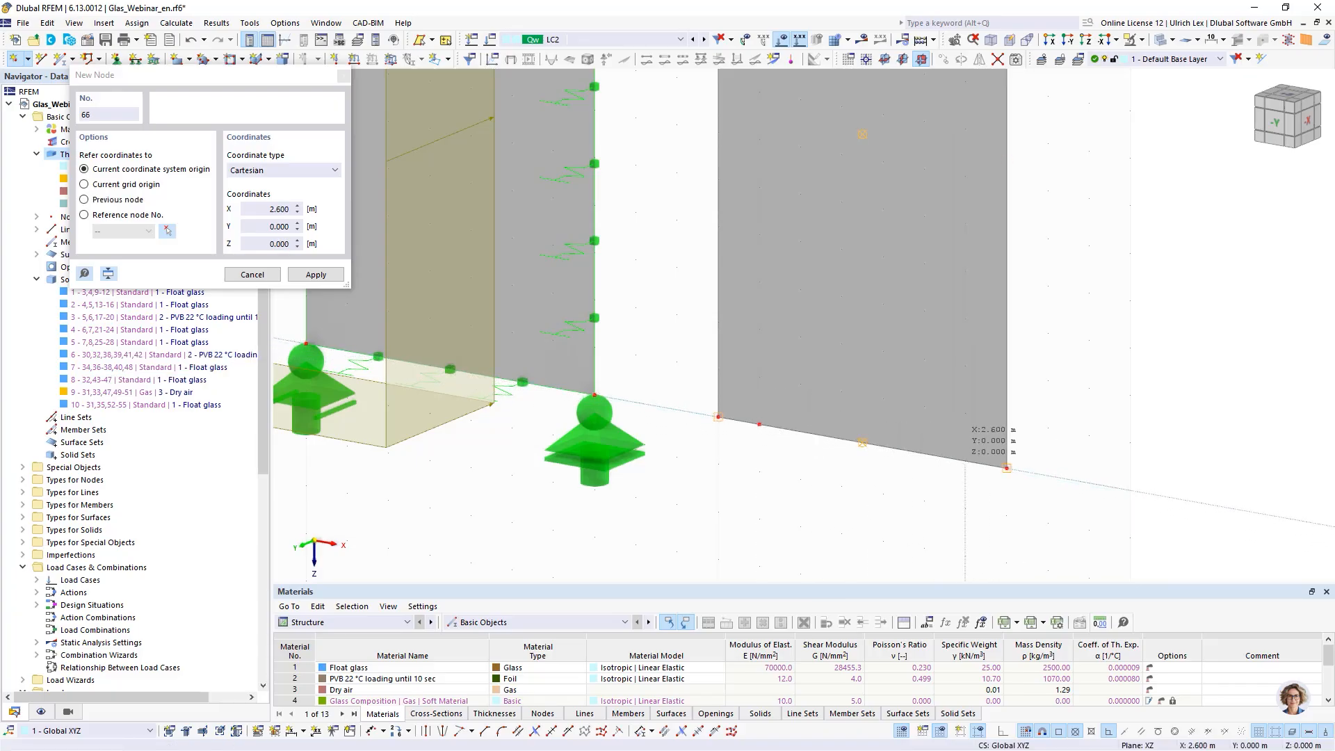
pyautogui.click(965, 461)
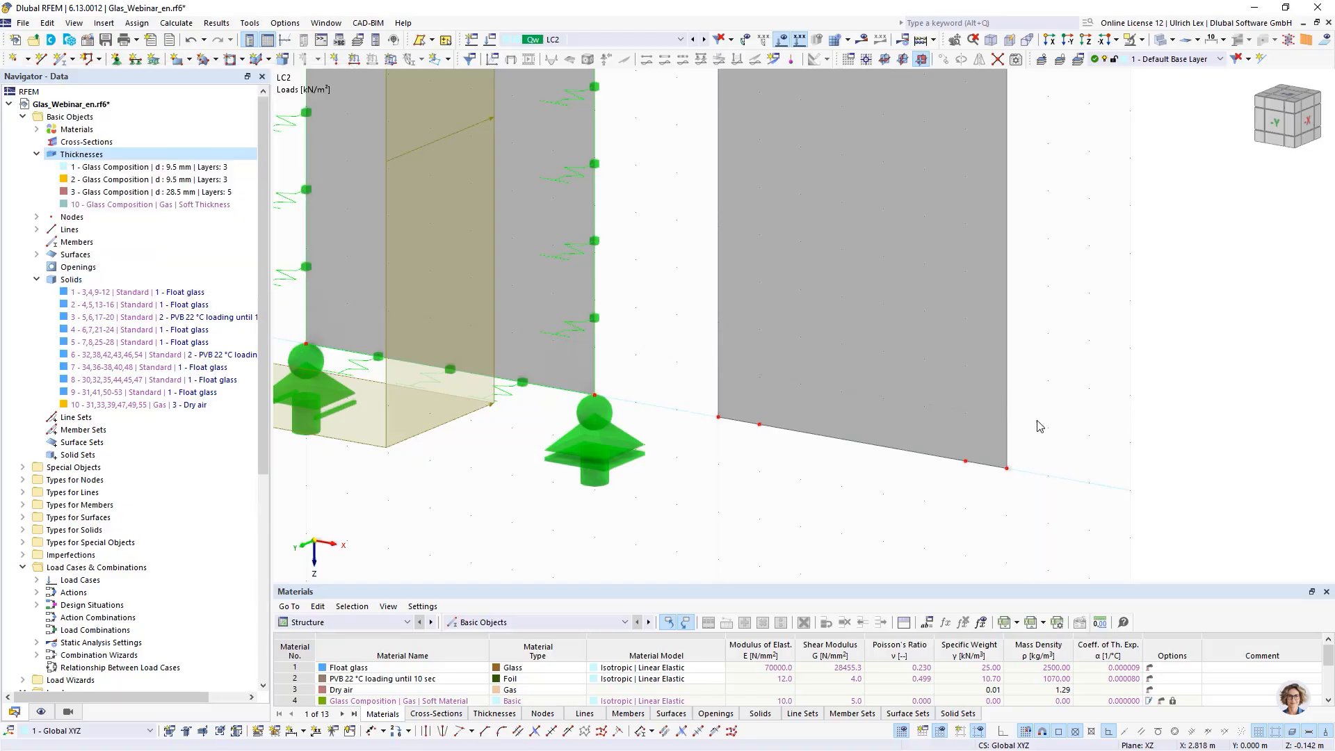
pyautogui.press('Escape')
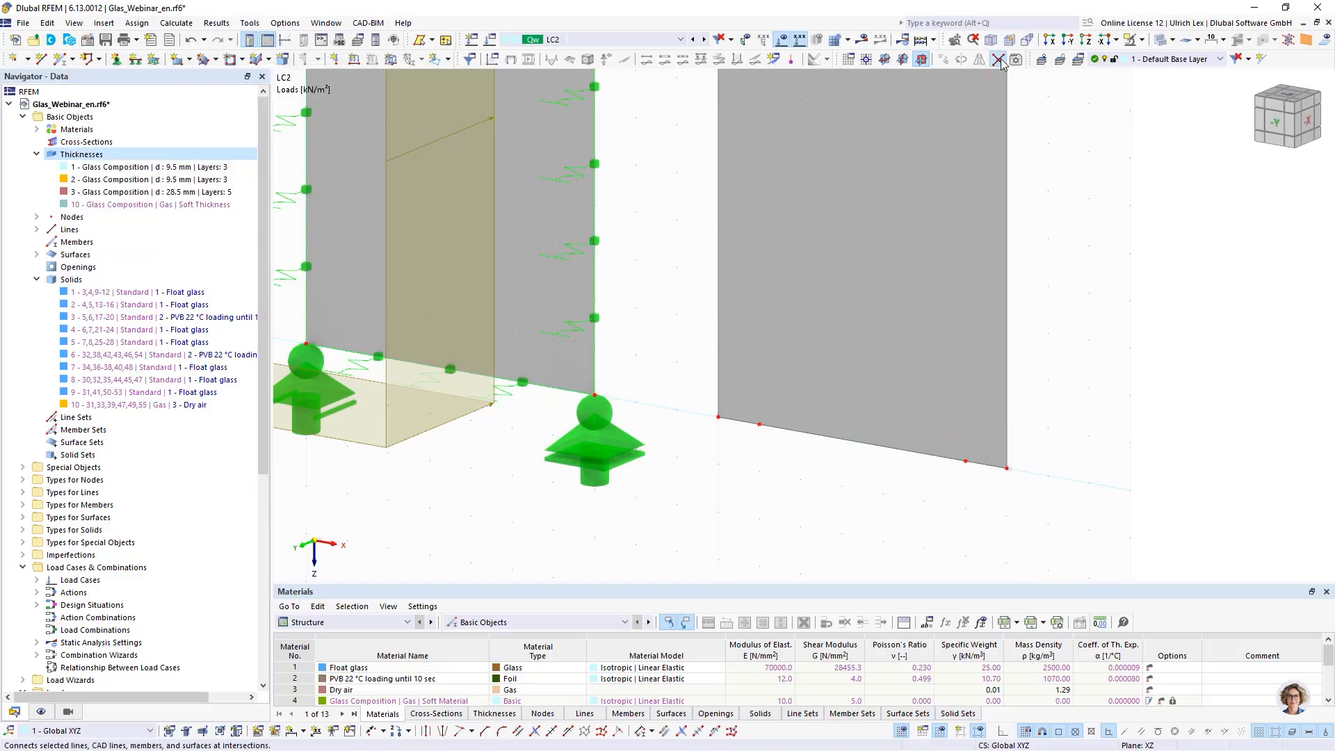
pyautogui.moveTo(686, 376); pyautogui.dragTo(1027, 527)
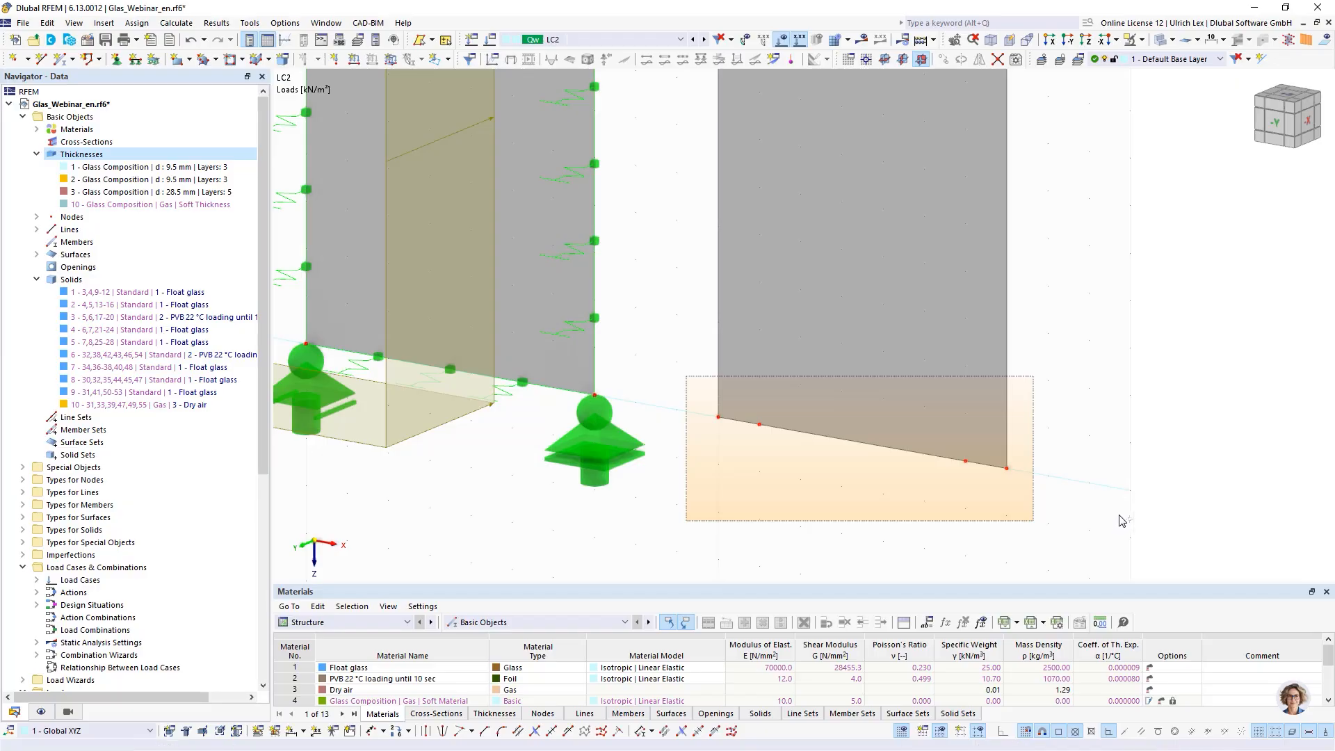
# - Assign nodal support type 8 to the new node at X 2.100 m
pyautogui.click(116, 58)
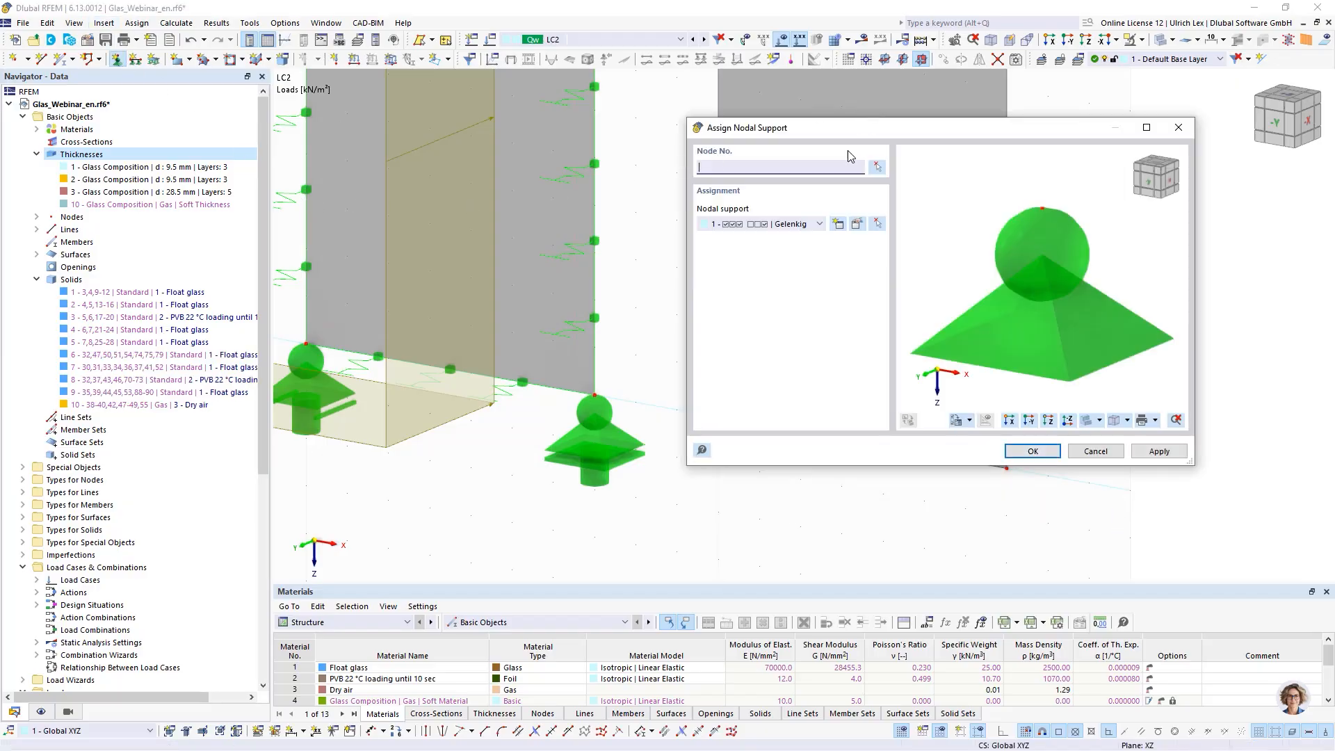
pyautogui.click(818, 223)
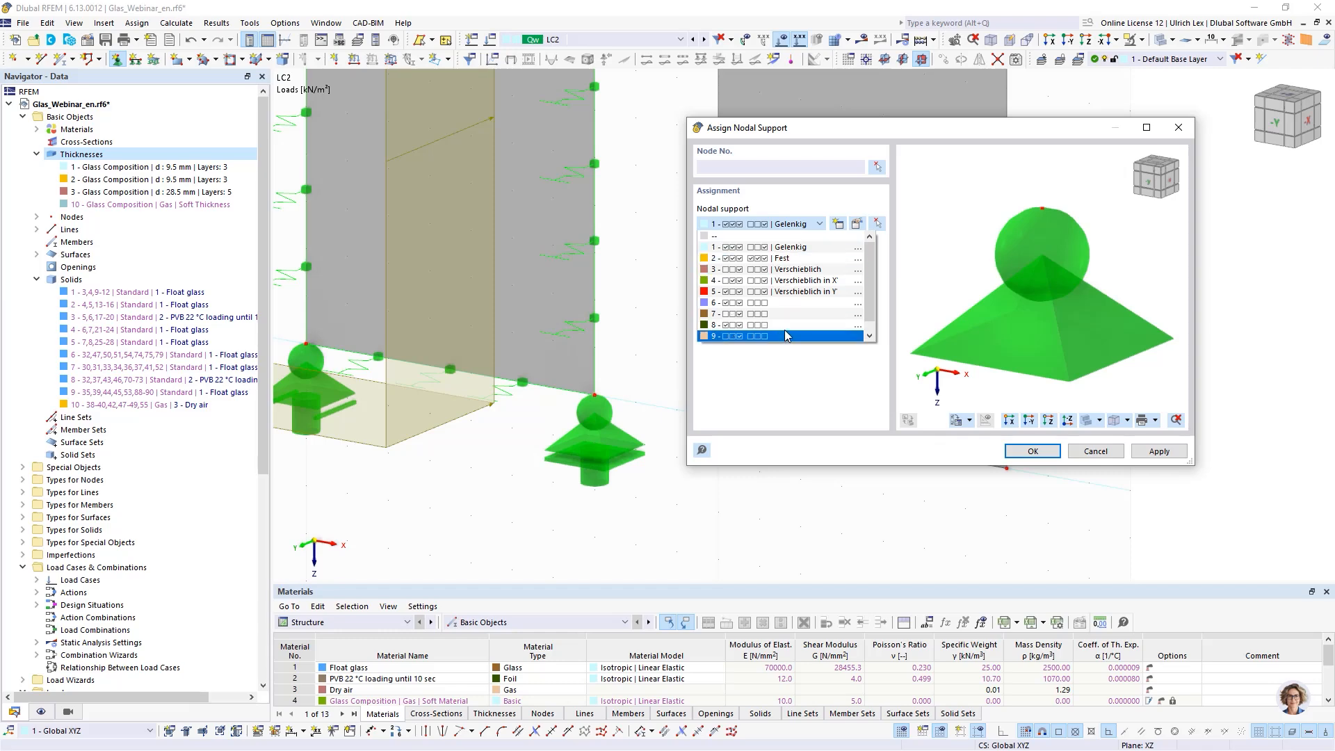
pyautogui.click(794, 325)
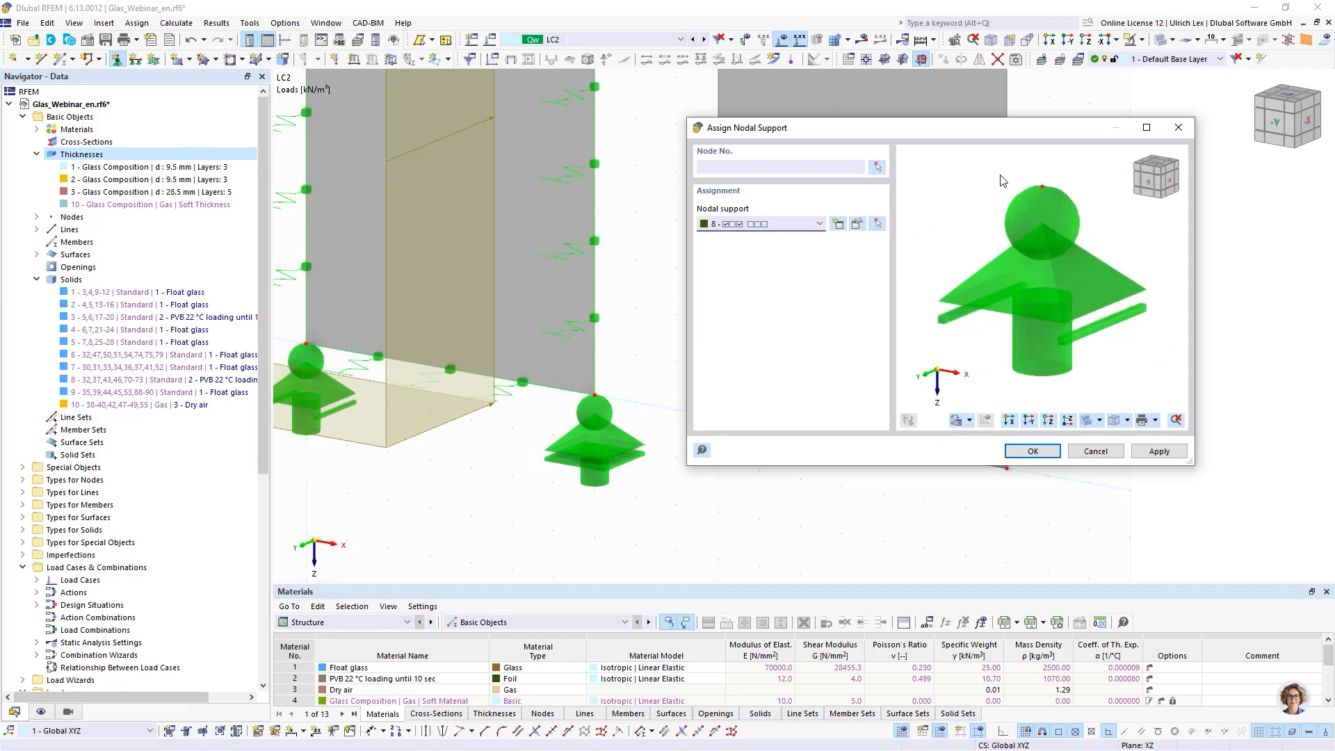
pyautogui.click(878, 166)
pyautogui.click(759, 424)
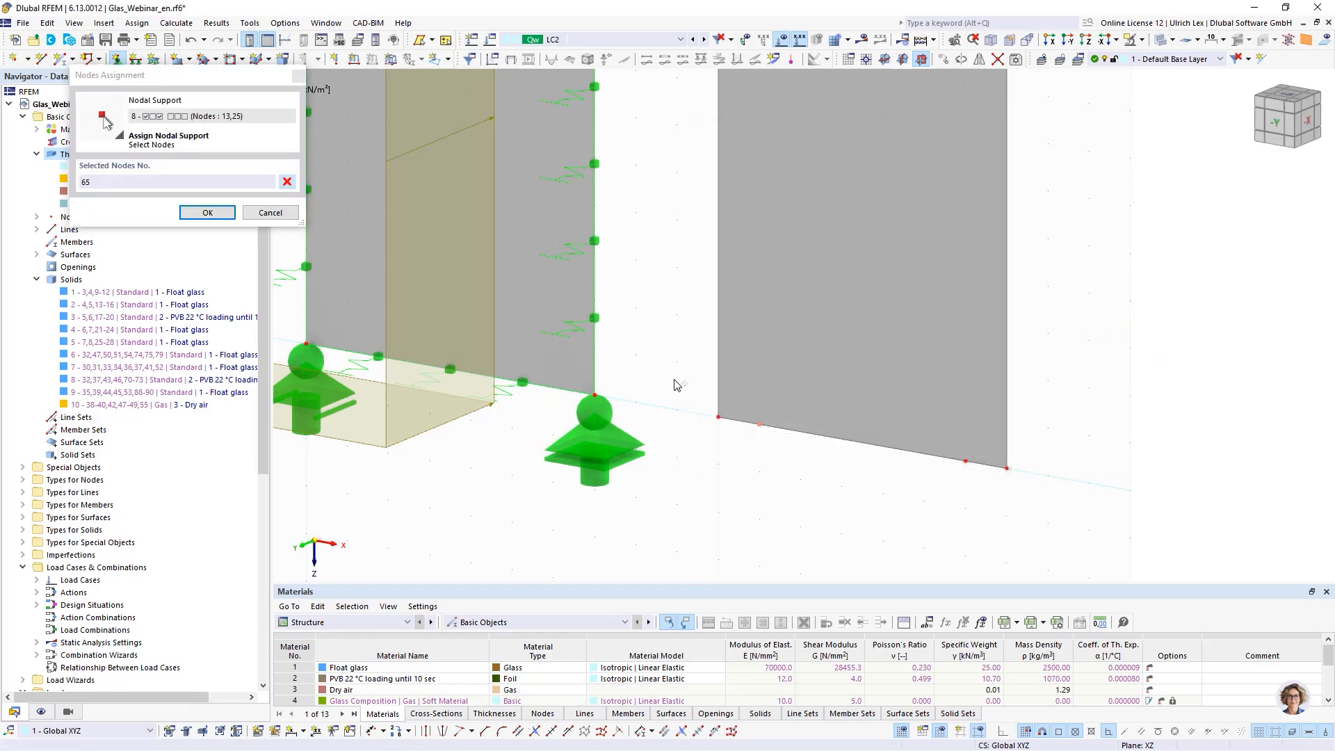
pyautogui.click(207, 212)
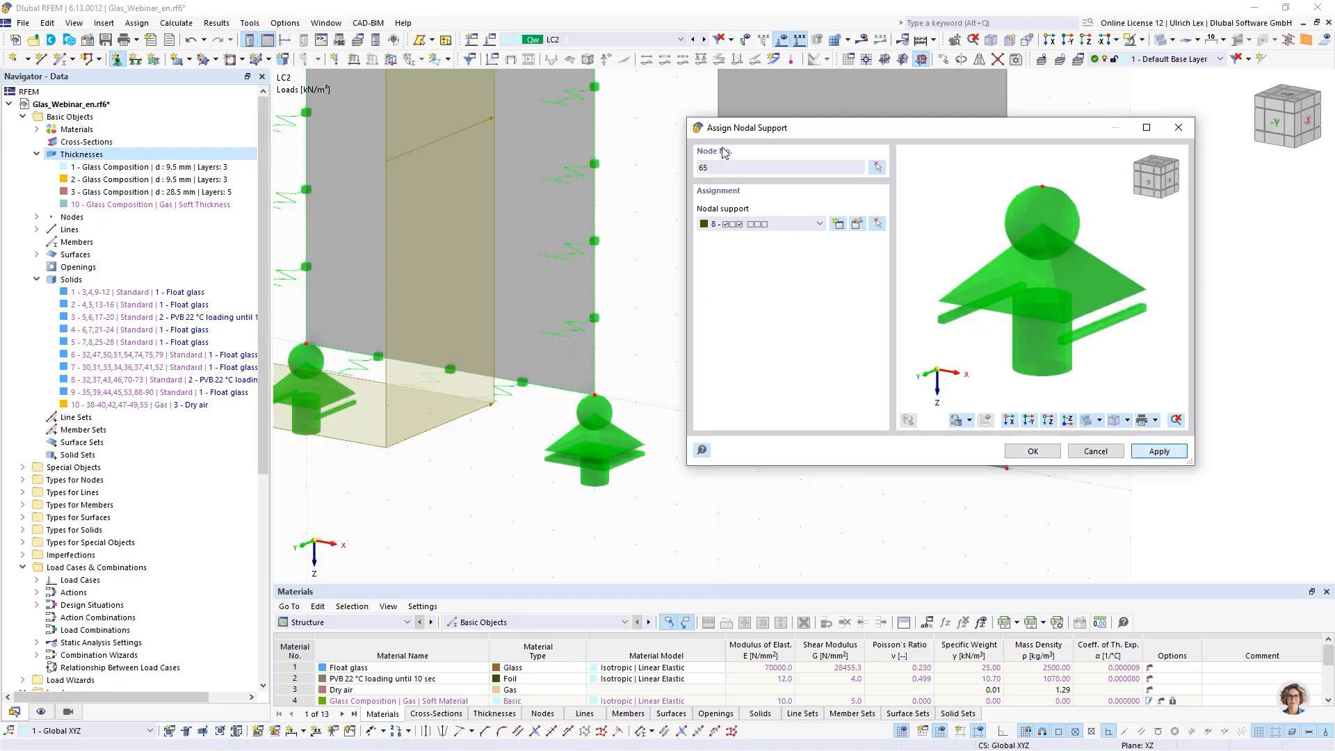
# - Assign nodal support type 9 to the new node at X 2.600 m
pyautogui.click(798, 225)
pyautogui.click(793, 336)
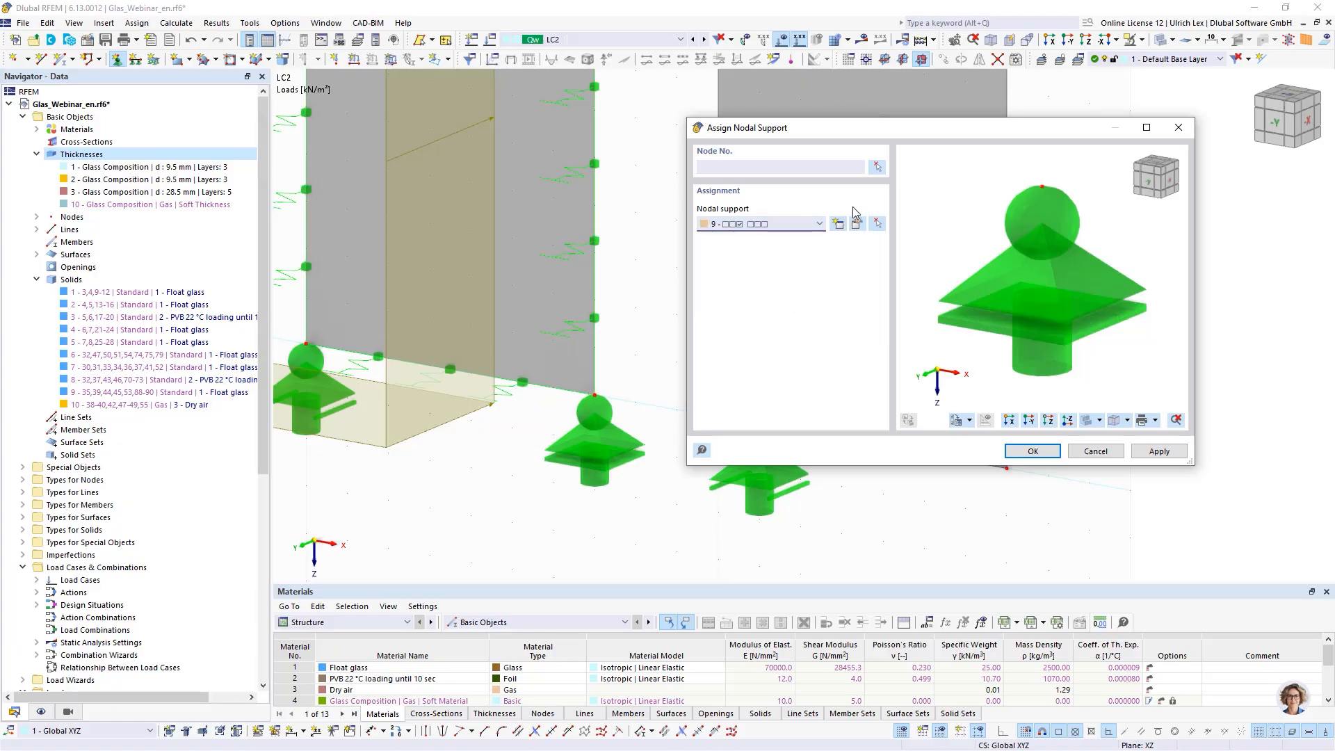
pyautogui.click(880, 168)
pyautogui.click(965, 461)
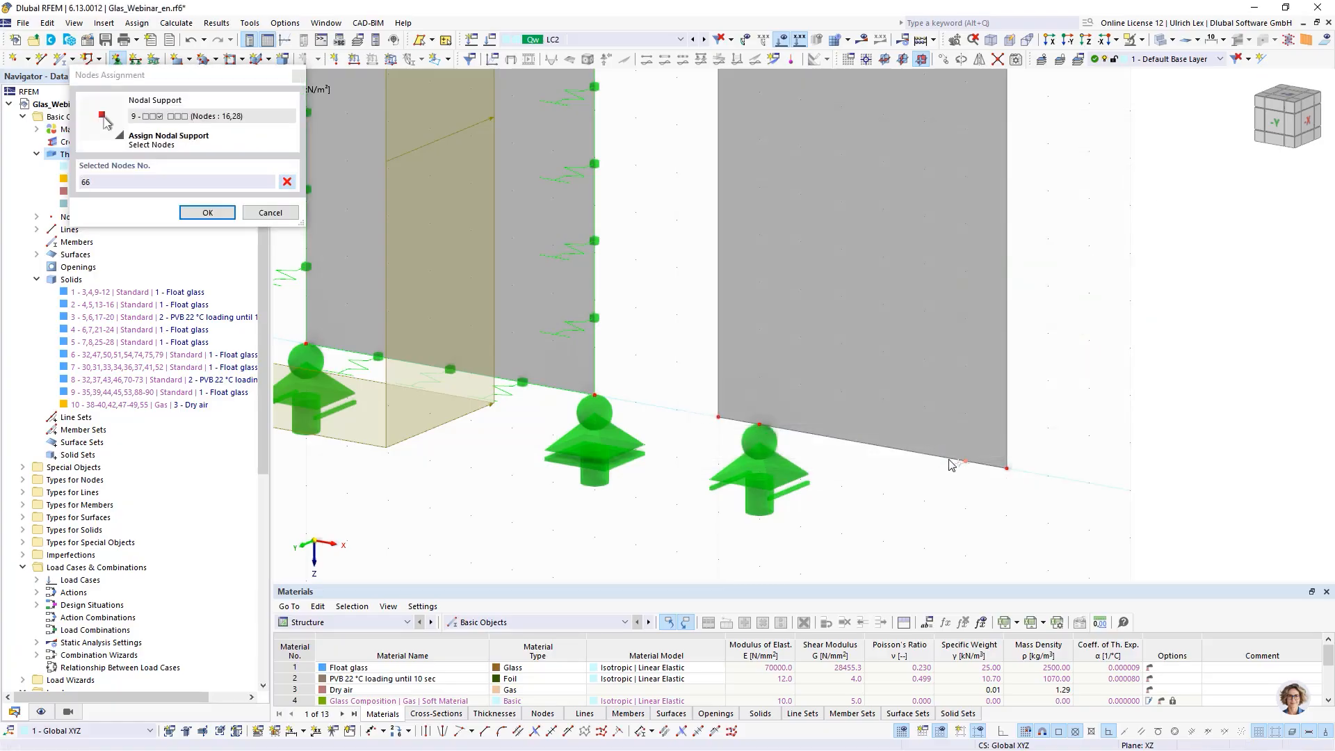
pyautogui.click(207, 212)
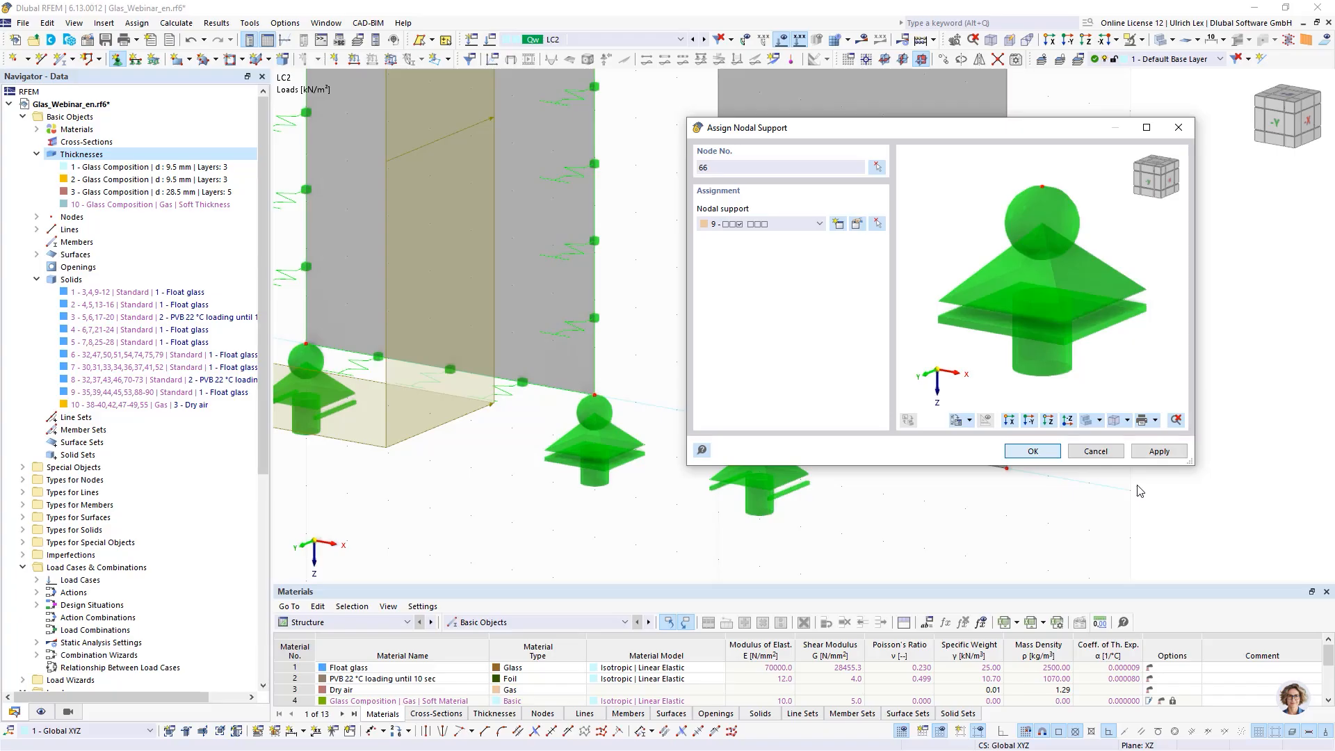
pyautogui.click(1031, 451)
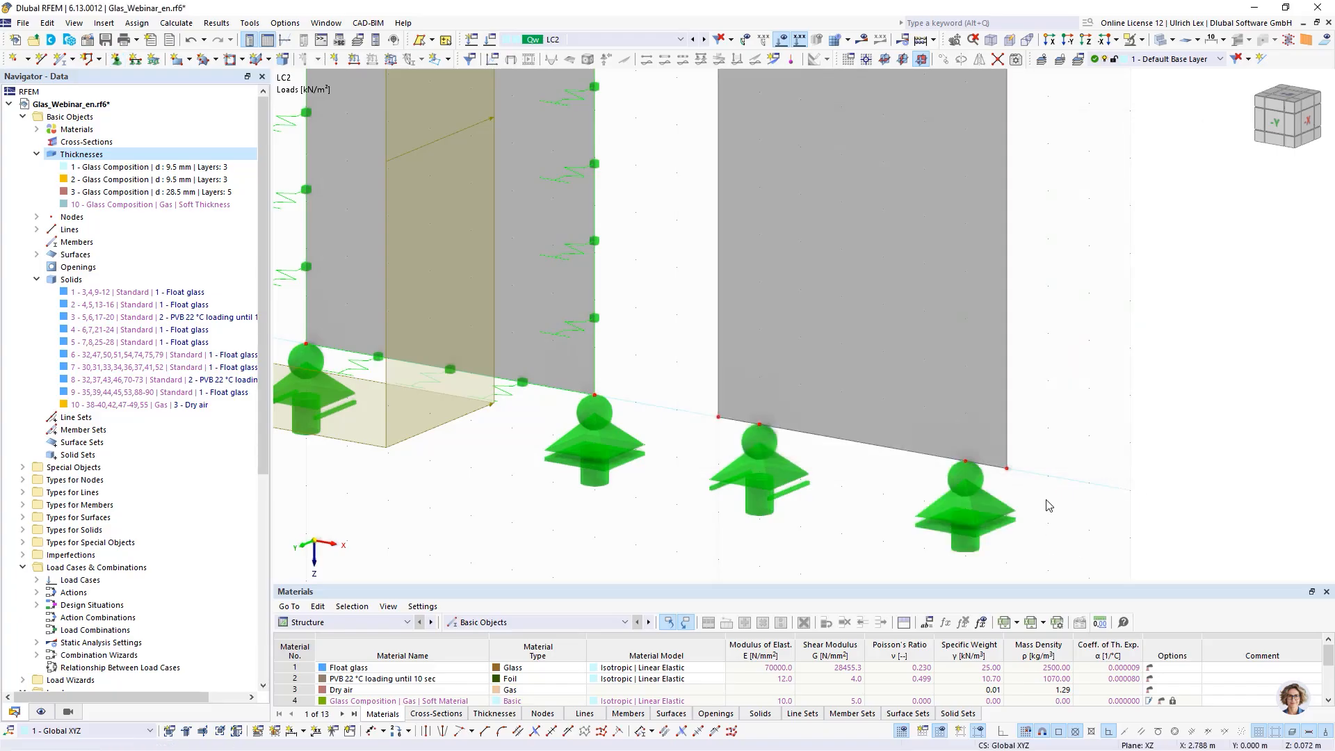
# - Assign line support 3 to the new panel's edge lines by window selection
pyautogui.scroll(-5, 897, 343)
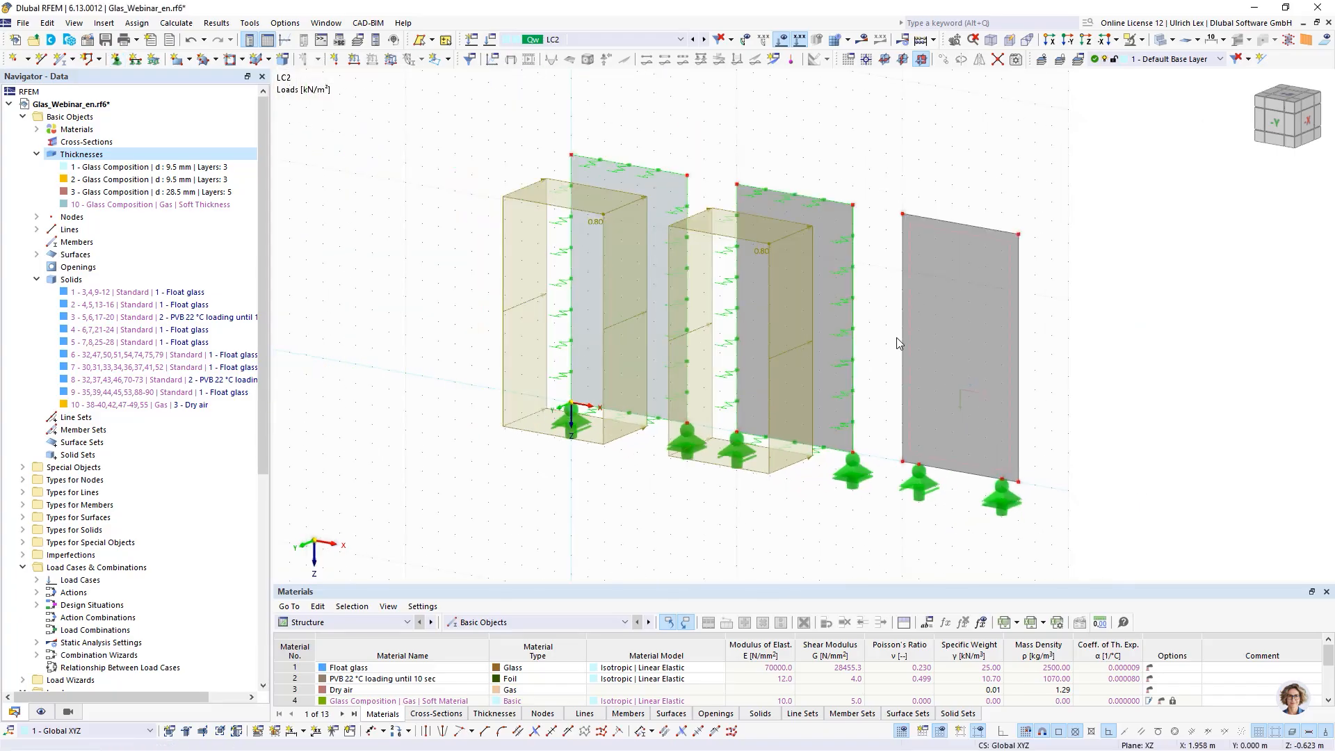
pyautogui.click(136, 58)
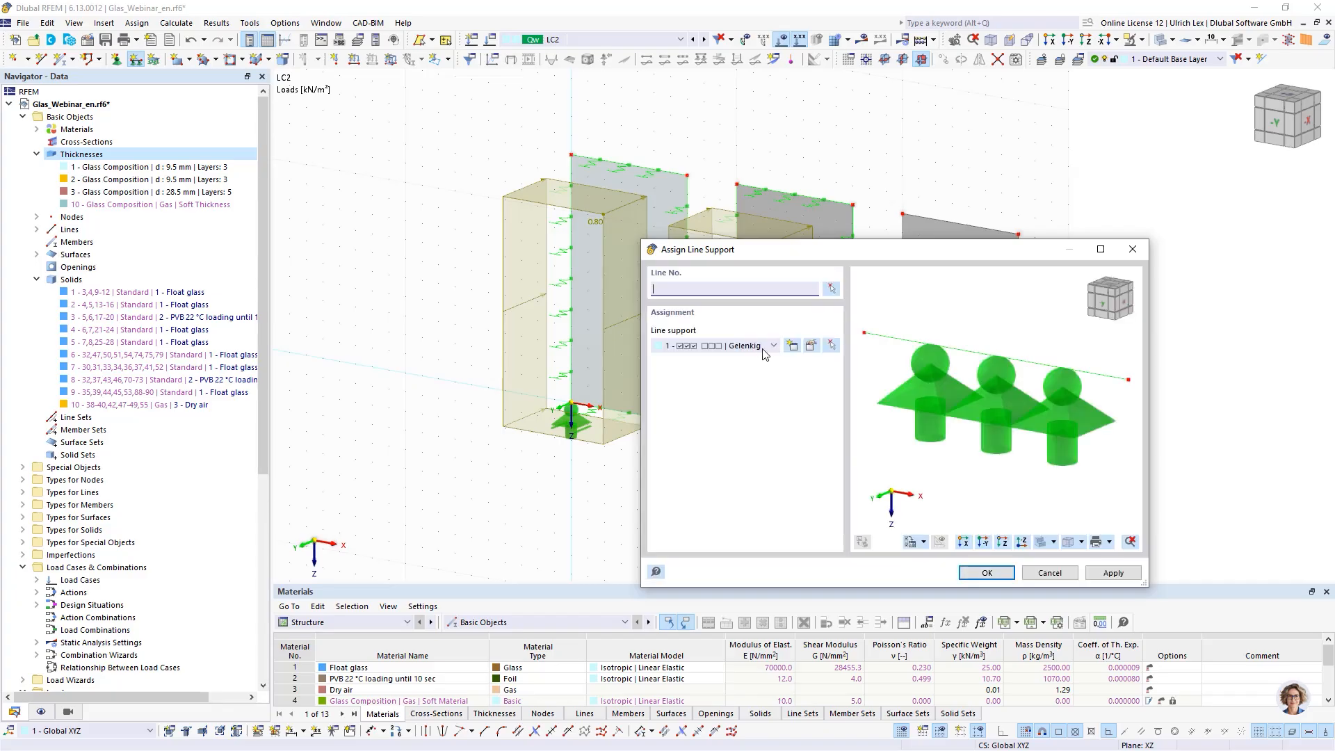
pyautogui.click(765, 346)
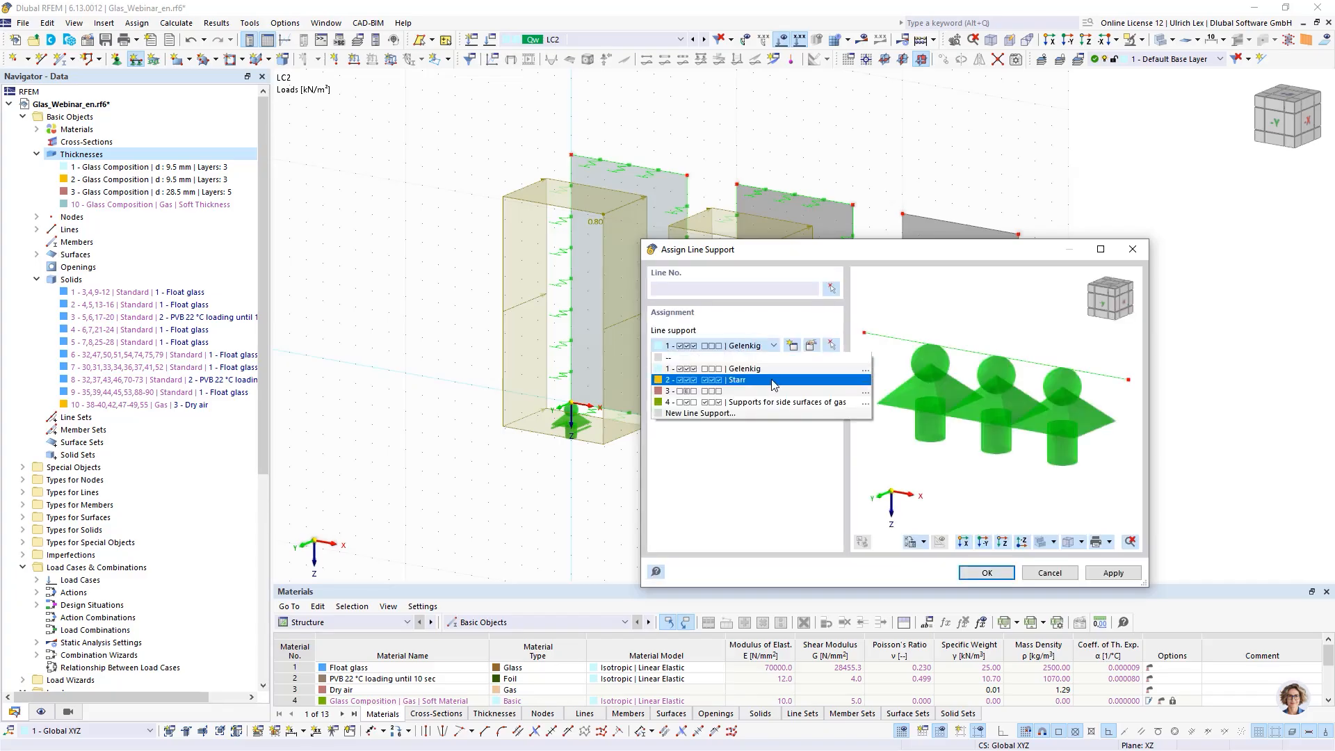
pyautogui.click(770, 391)
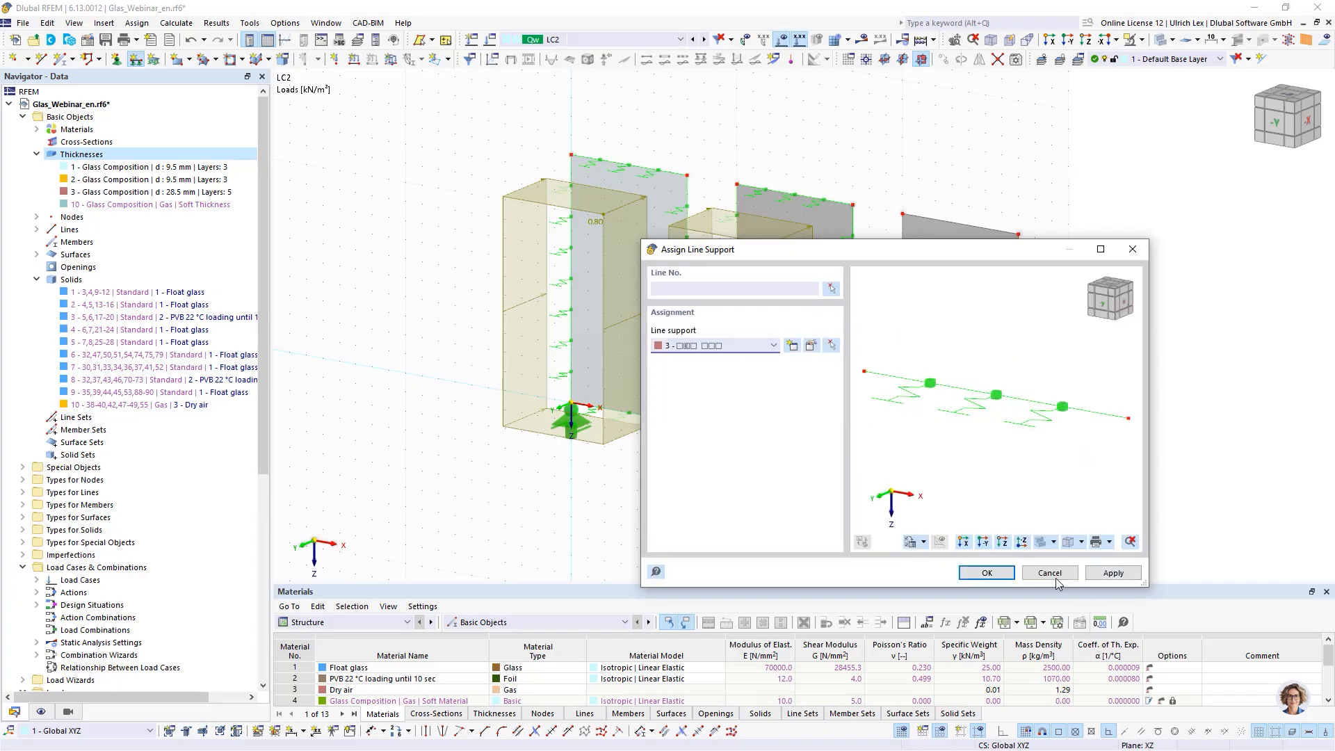
pyautogui.click(831, 289)
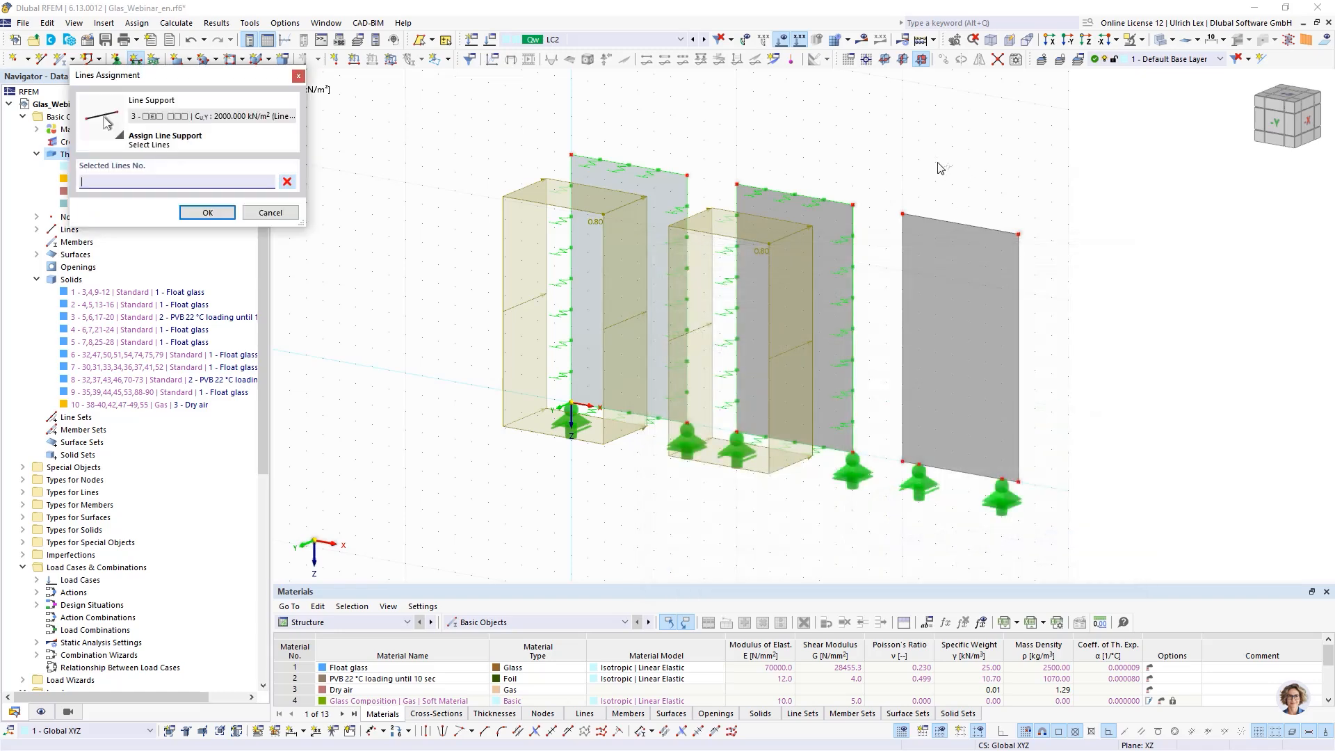
pyautogui.moveTo(992, 443); pyautogui.dragTo(1075, 536)
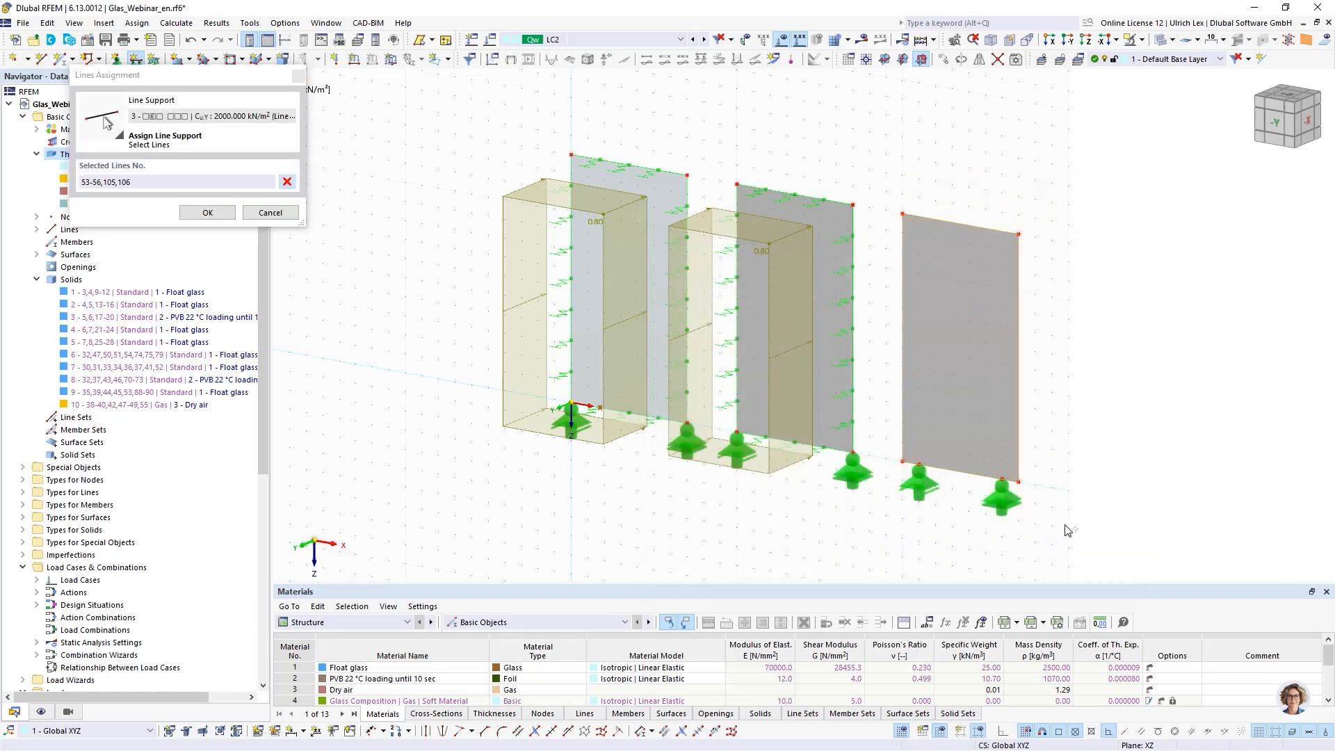
pyautogui.click(208, 212)
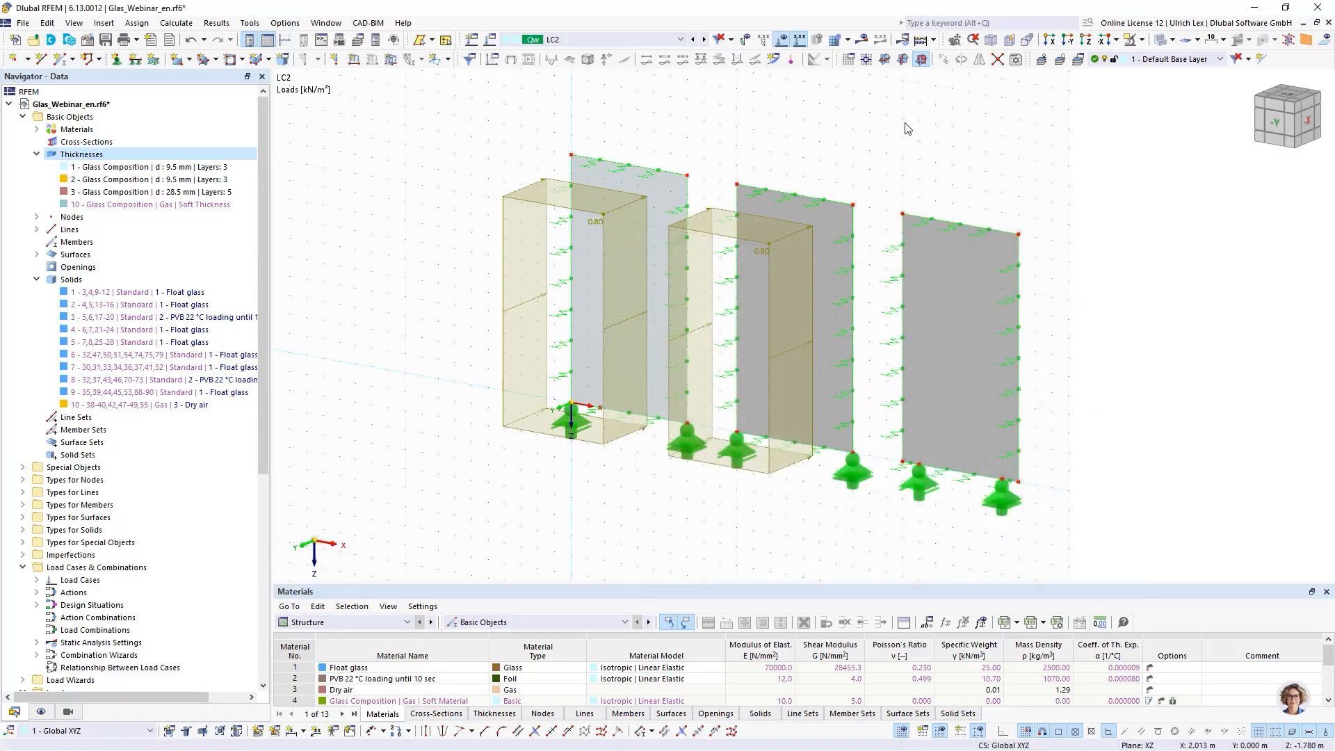
# - Add the new panel's surface to the LC2 wind surface load's assigned surfaces
pyautogui.moveTo(973, 421); pyautogui.dragTo(795, 323, button='middle')
pyautogui.scroll(-2, 794, 323)
pyautogui.scroll(1, 737, 107)
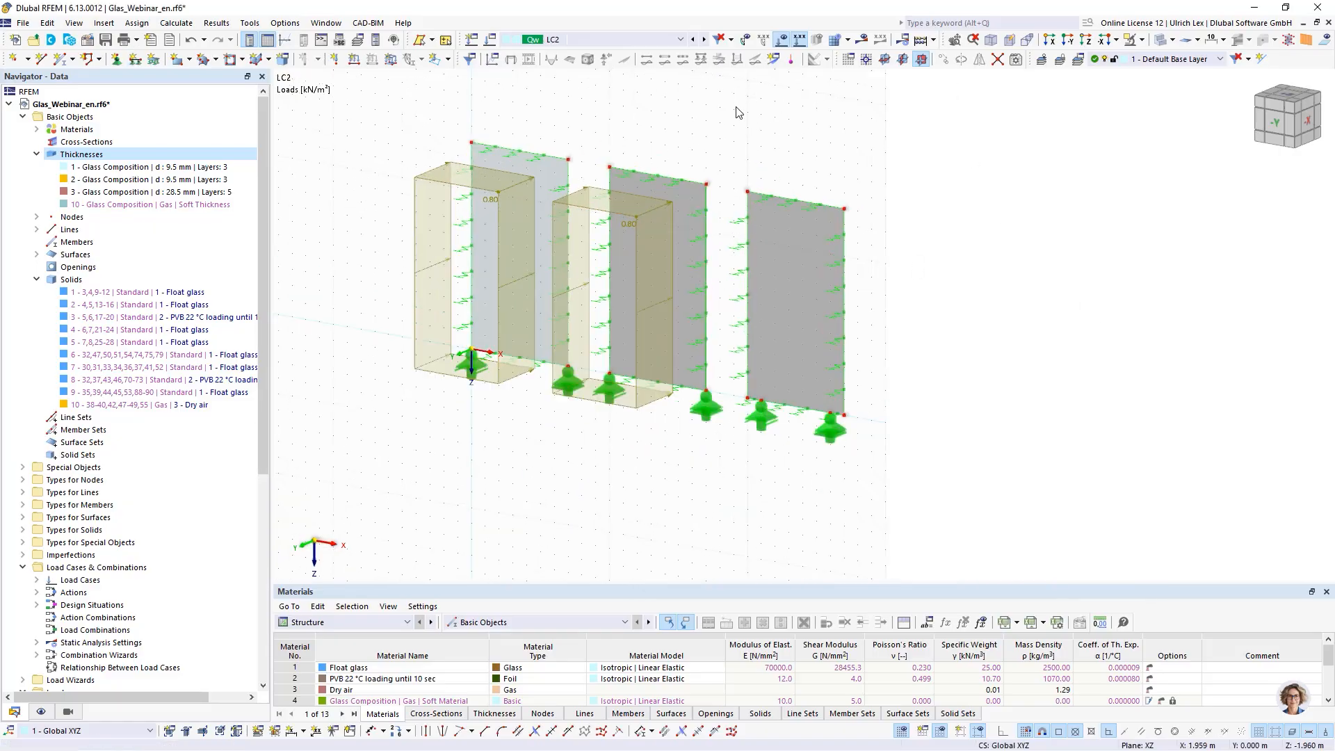
pyautogui.scroll(1, 739, 112)
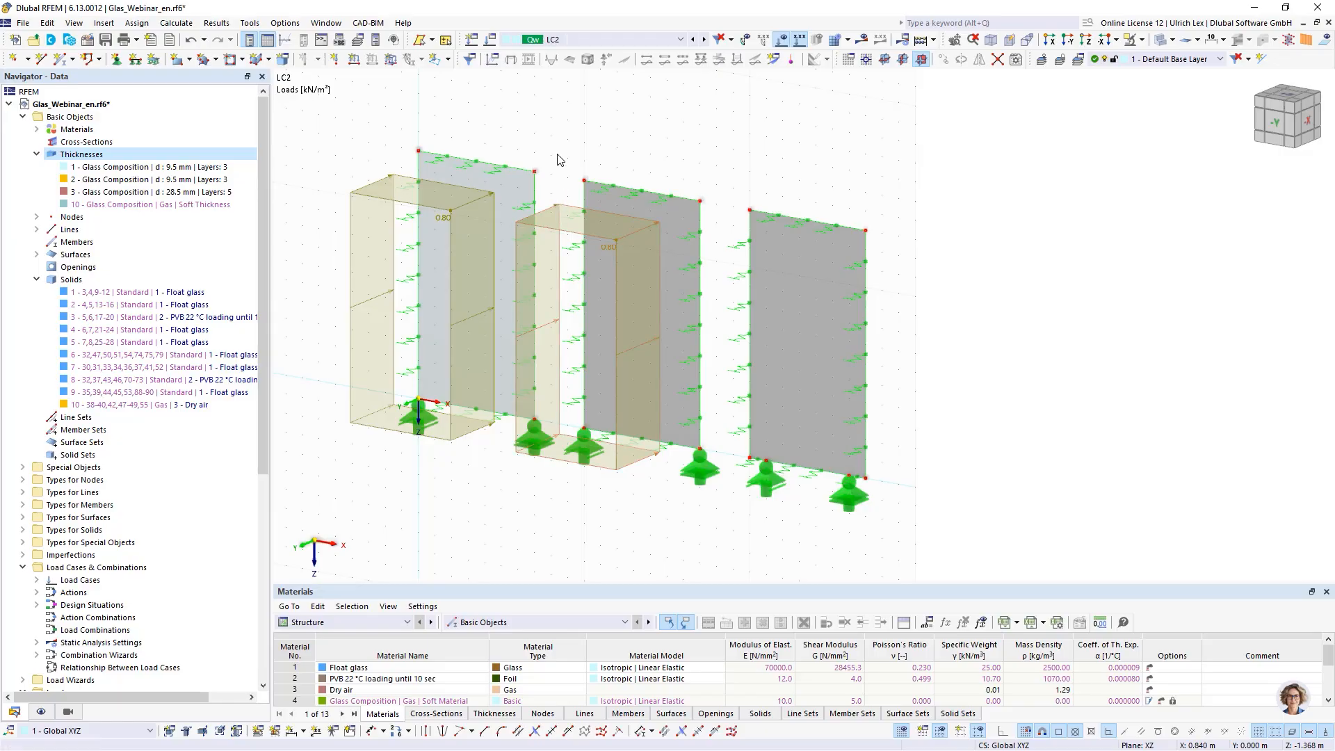
pyautogui.doubleClick(553, 206)
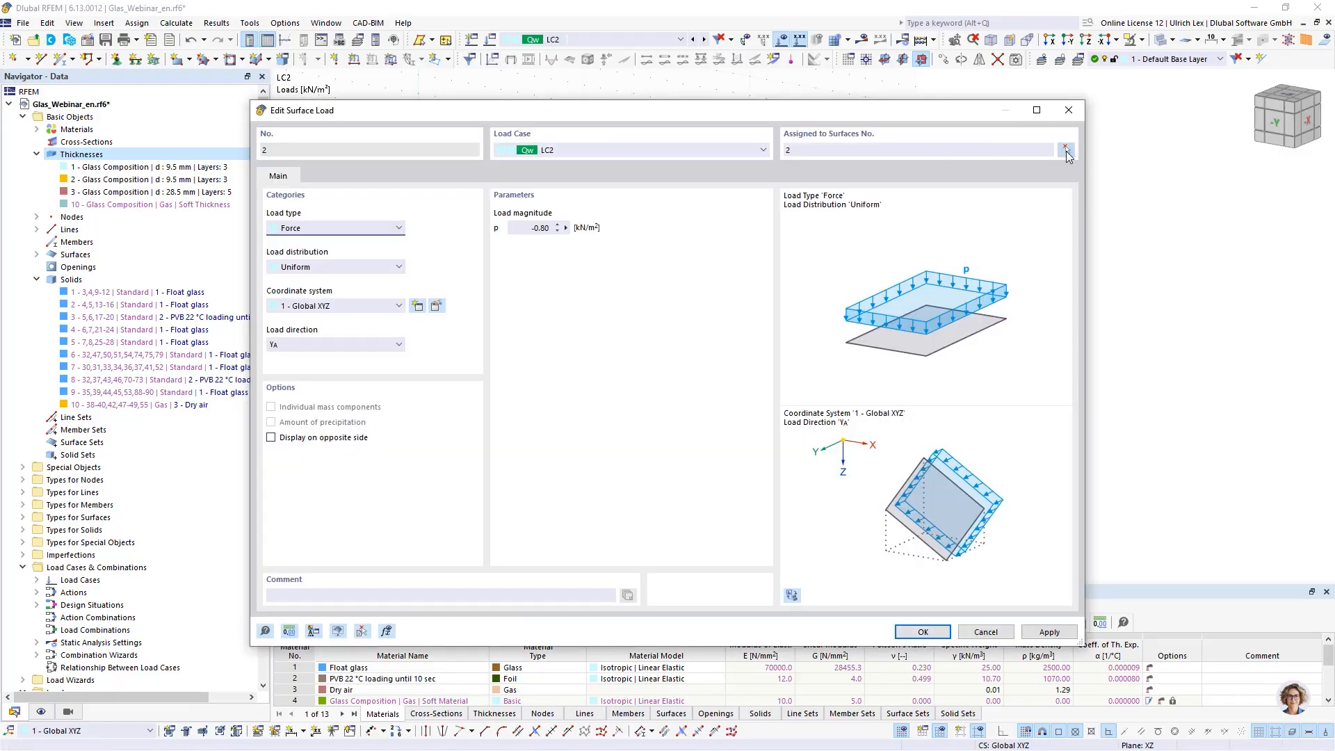
pyautogui.click(1069, 155)
pyautogui.click(838, 243)
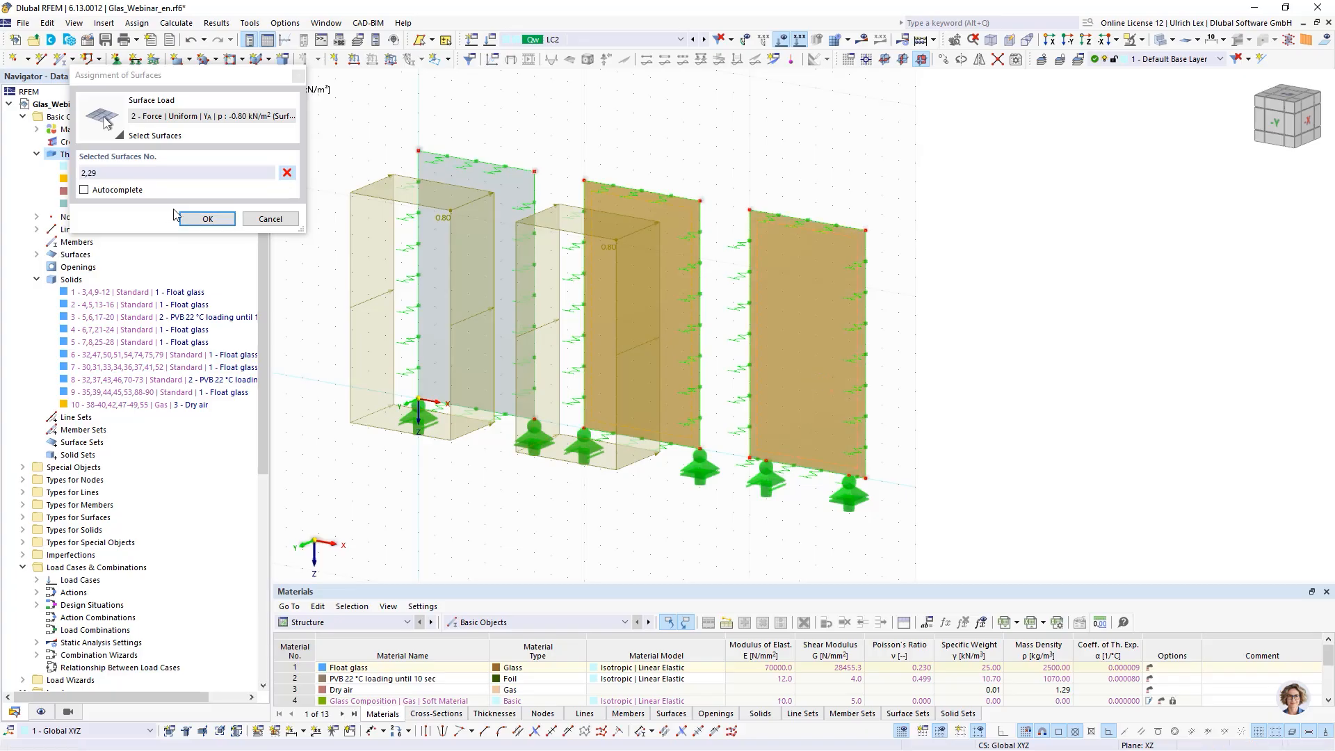
pyautogui.click(189, 218)
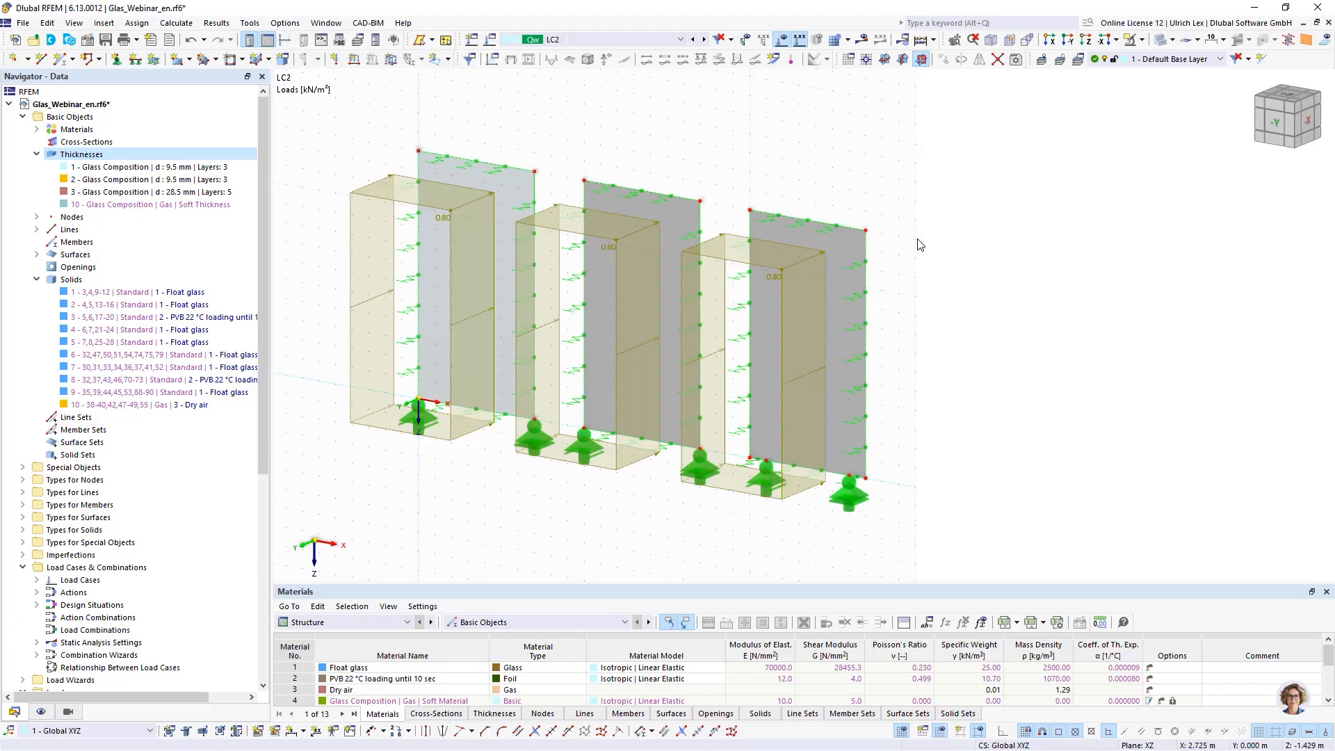
# - Create load case LC3 with action category Imposed loads - category A: domestic, residential areas
pyautogui.scroll(1, 991, 288)
pyautogui.keyDown('ctrl'); pyautogui.moveTo(991, 288); pyautogui.dragTo(1079, 290, button='middle'); pyautogui.keyUp('ctrl')
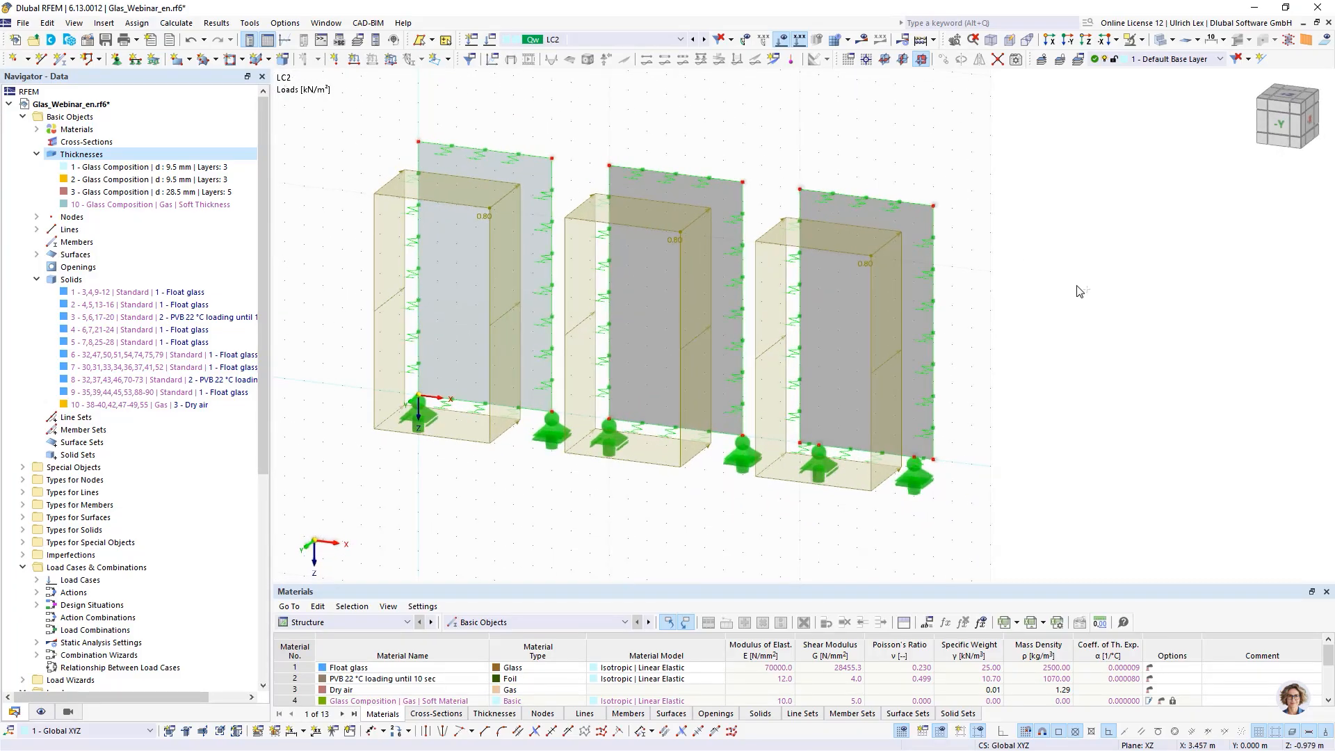
pyautogui.click(492, 44)
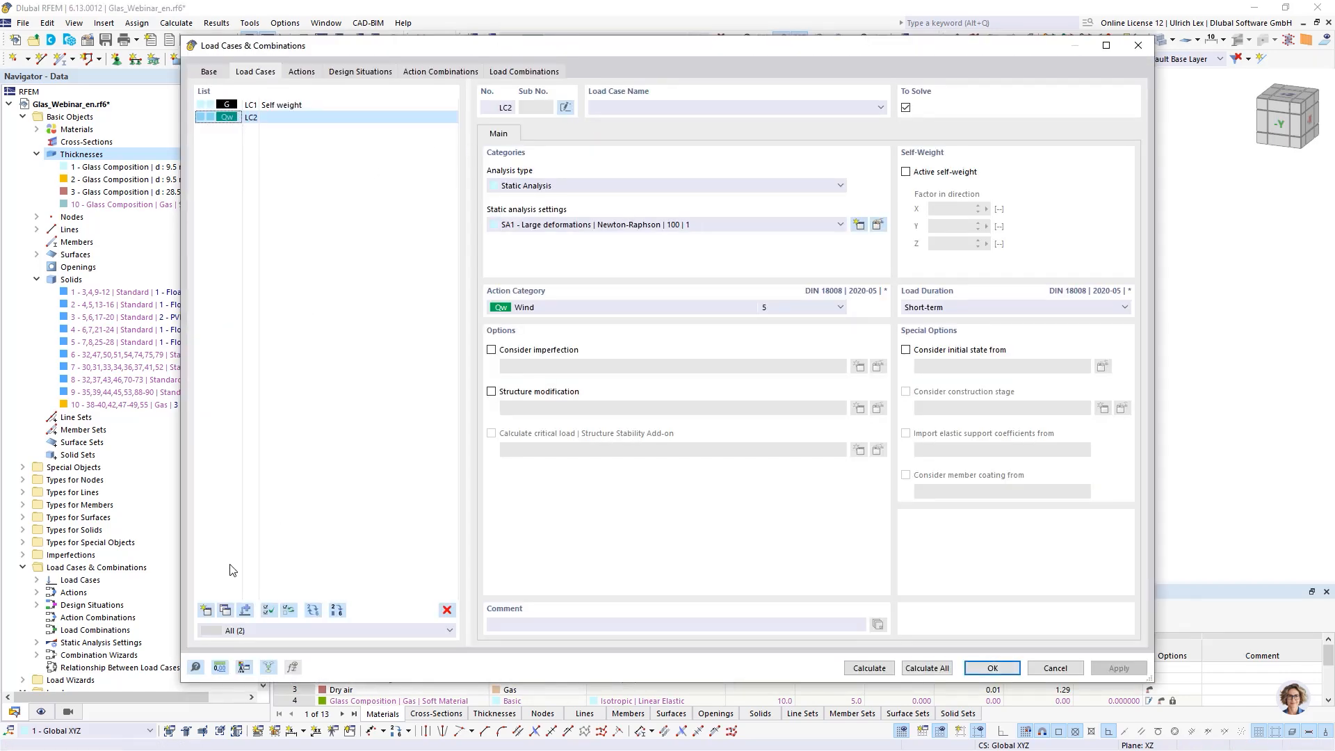
pyautogui.click(212, 611)
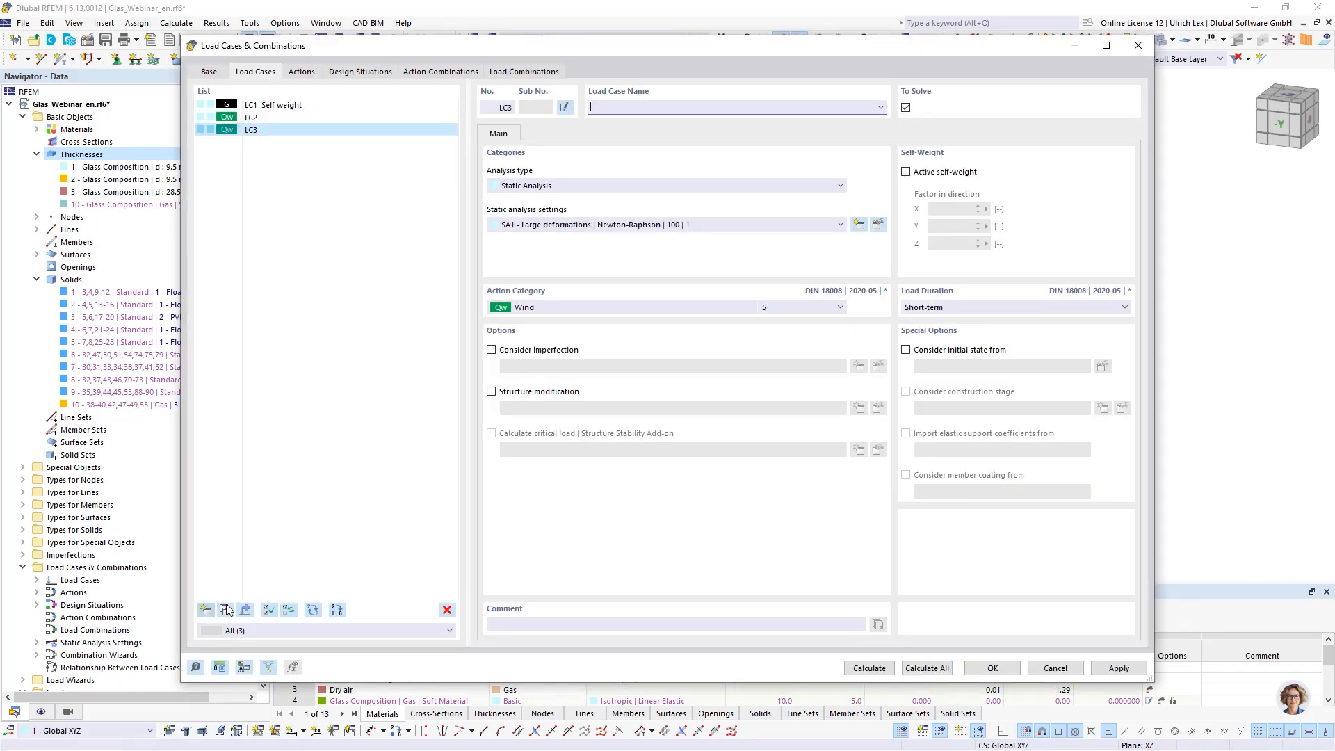
pyautogui.click(701, 307)
pyautogui.click(641, 376)
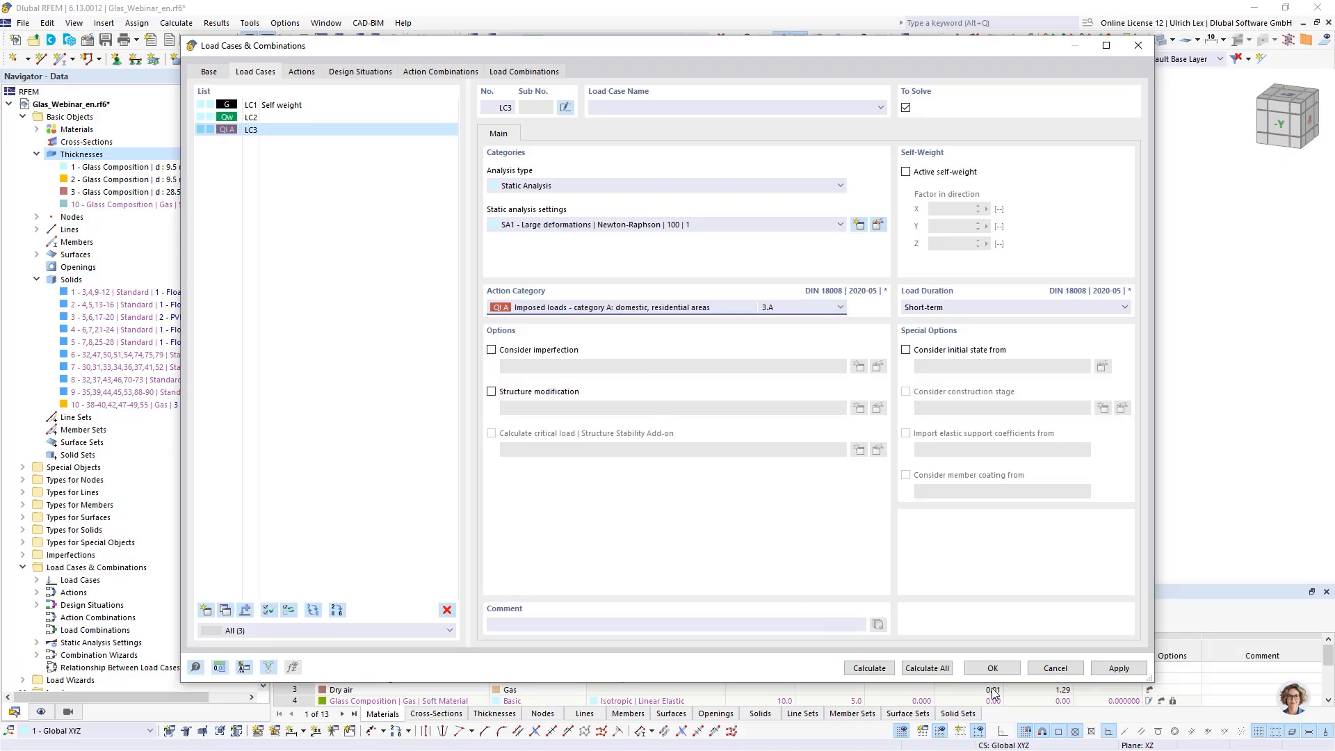
pyautogui.click(990, 669)
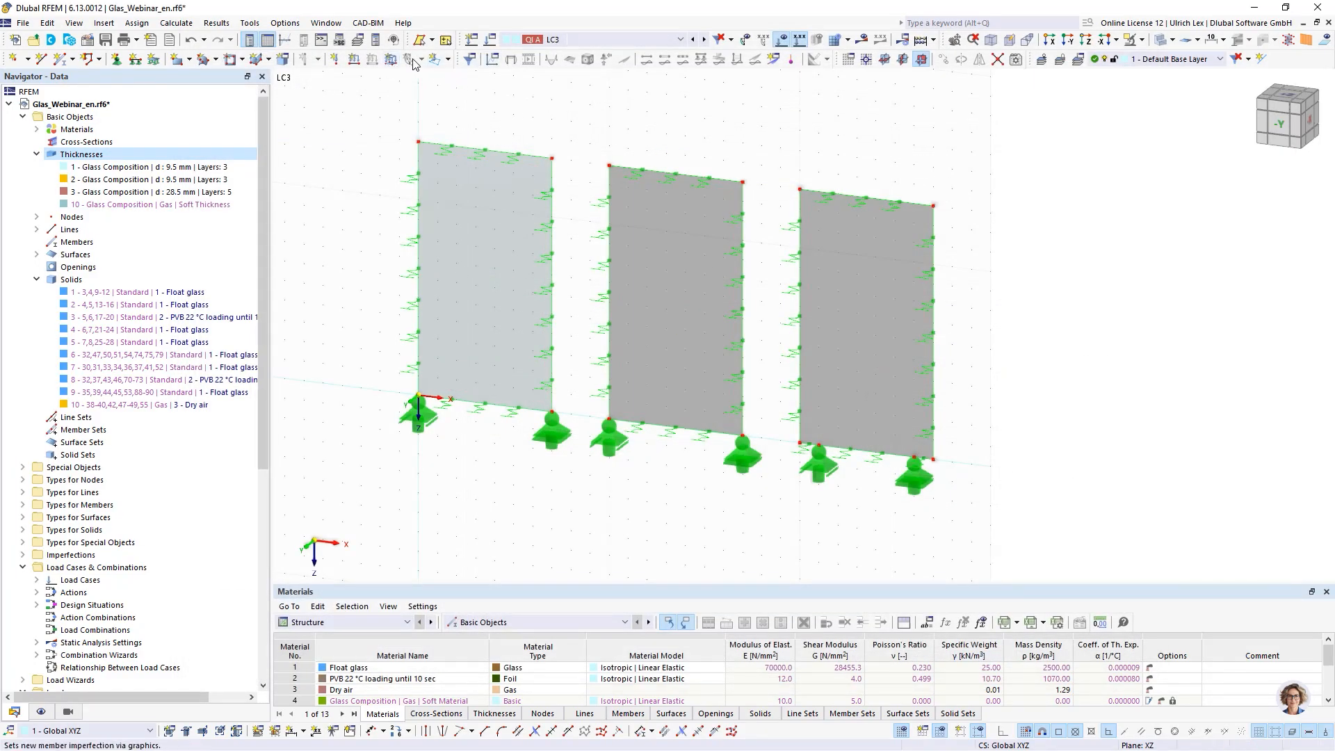
# - Start a new free line load in LC3 with XZ Plane projection and global Y direction on true length
pyautogui.click(435, 60)
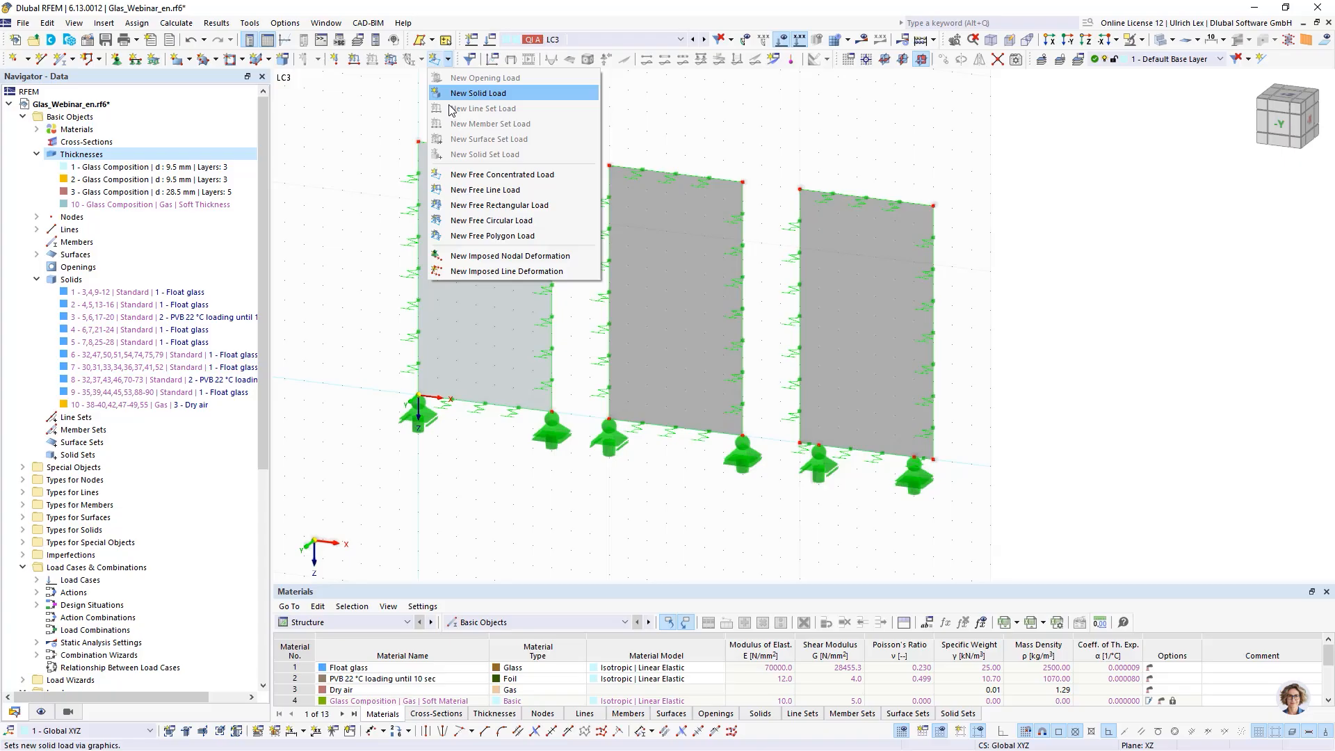
pyautogui.click(530, 190)
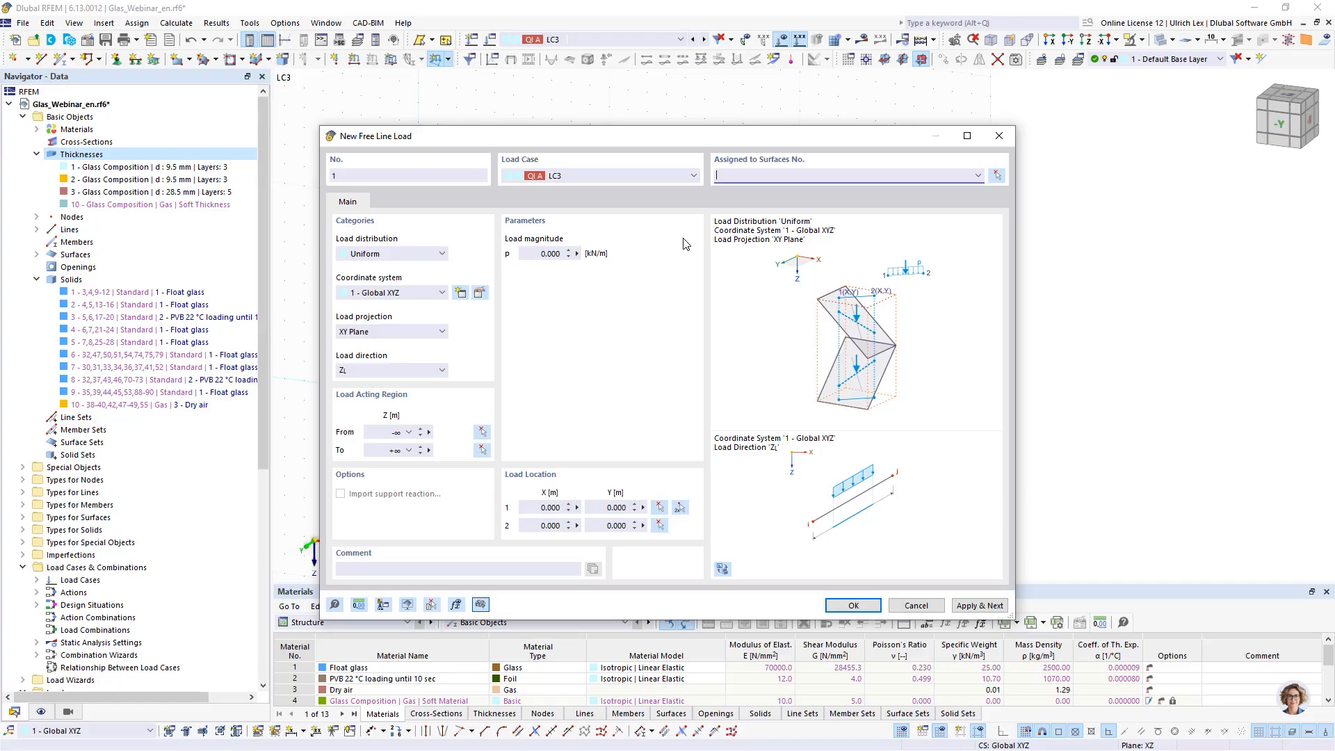
pyautogui.moveTo(640, 136); pyautogui.dragTo(799, 103)
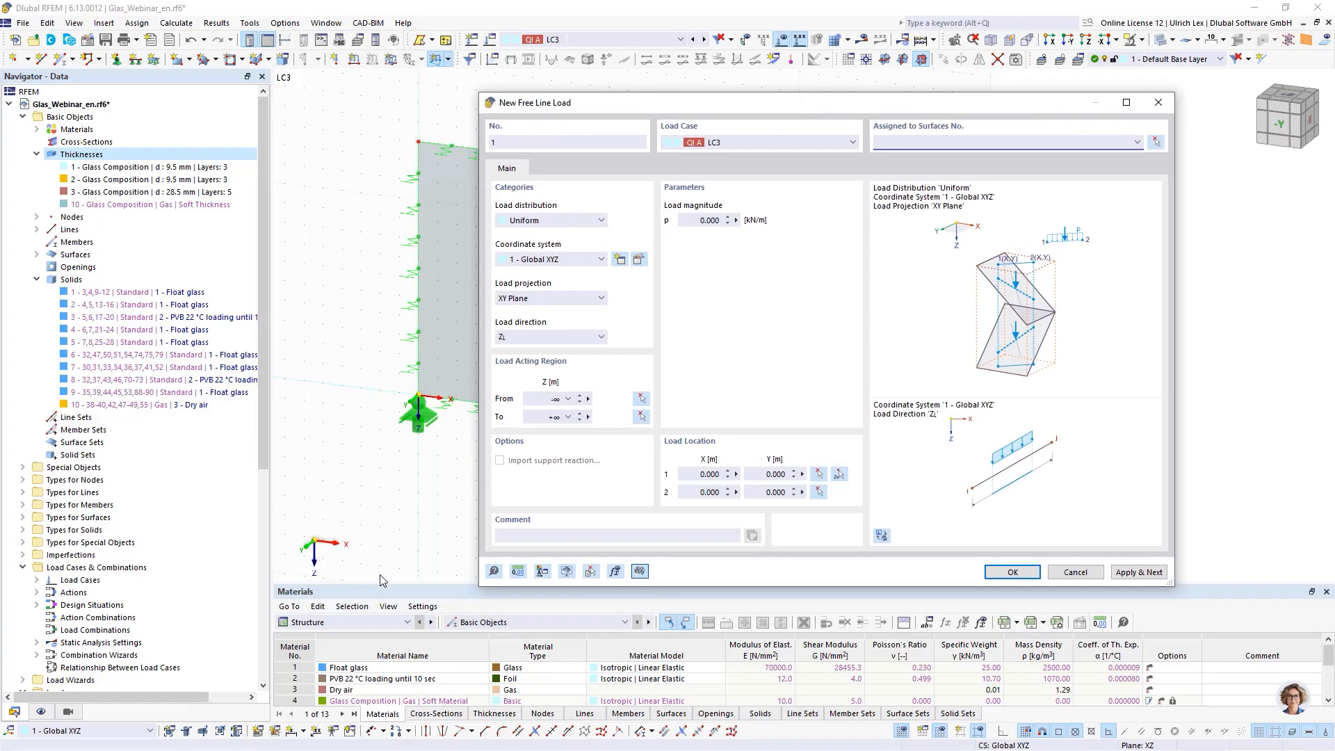
pyautogui.click(567, 300)
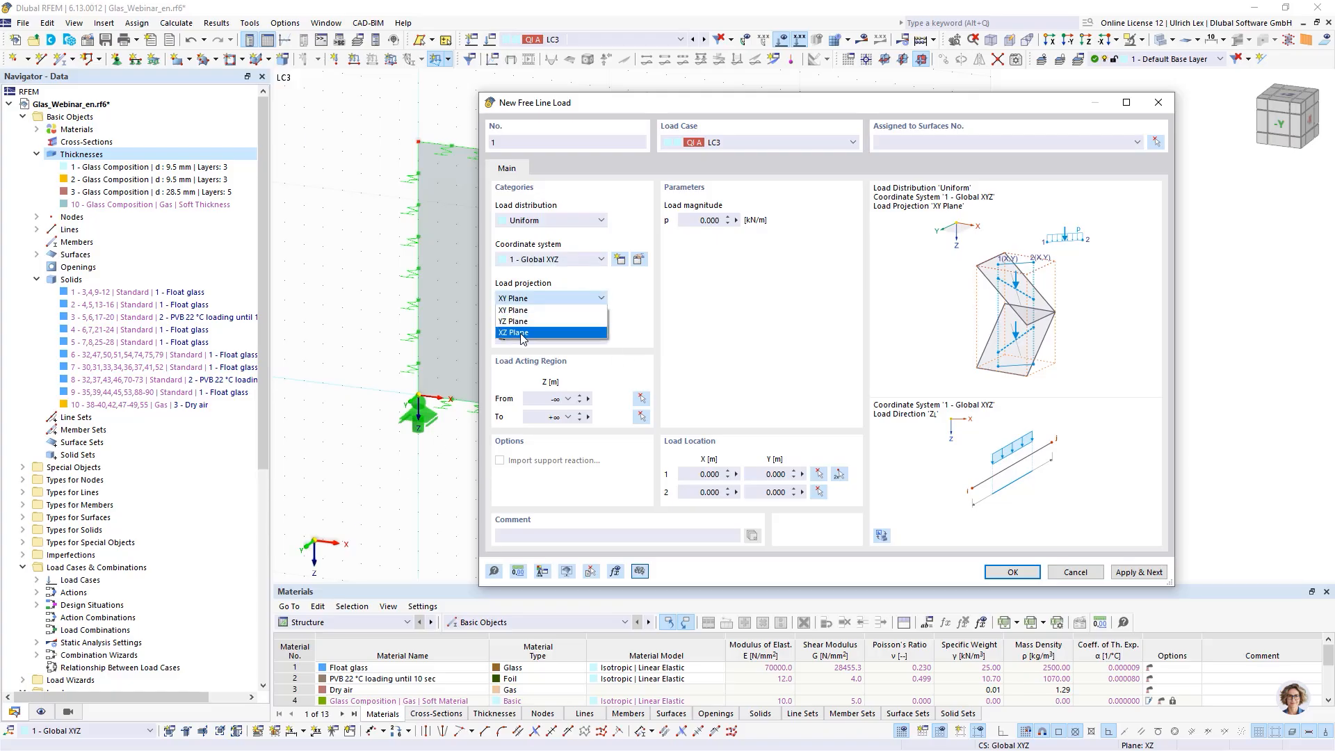
pyautogui.click(511, 333)
pyautogui.click(557, 337)
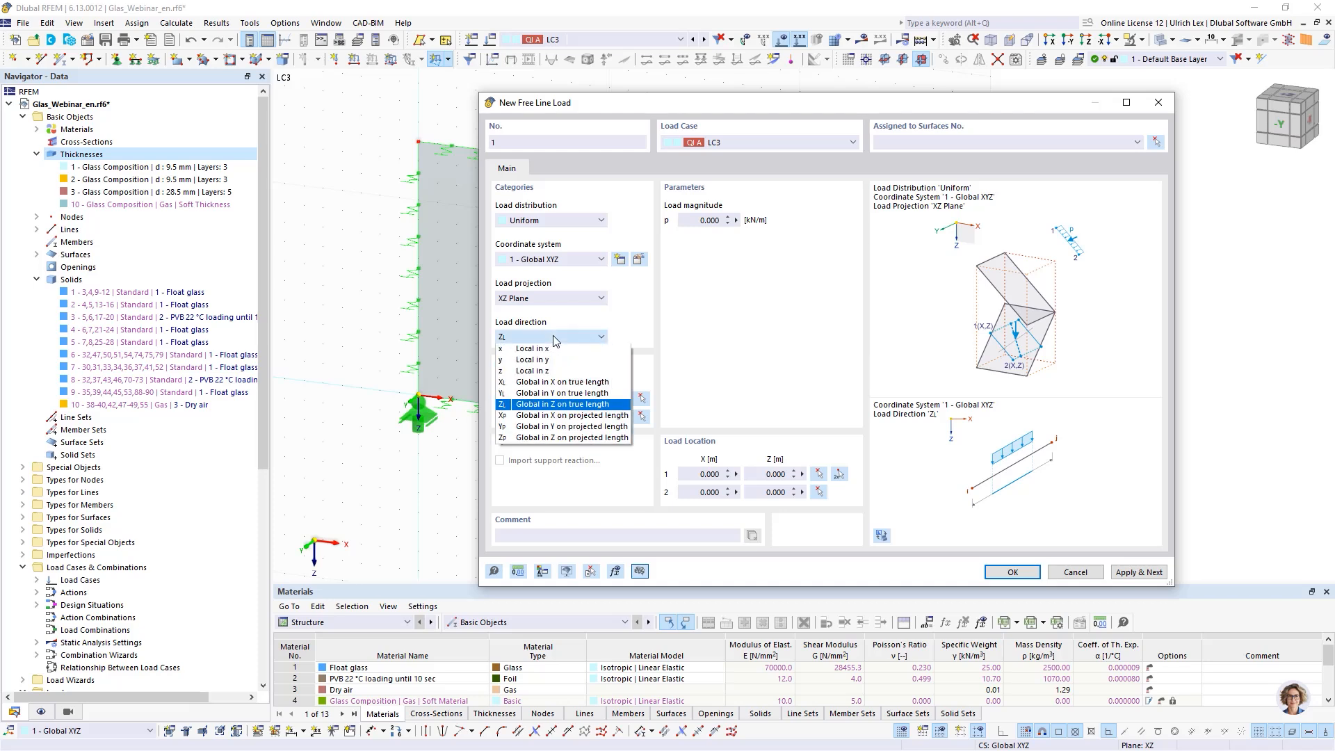
pyautogui.click(554, 394)
# - Set the load magnitude to -1 kN/m and pick the load line from X 2.000 m to X 2.700 m at Z -0.650 m
pyautogui.click(703, 223)
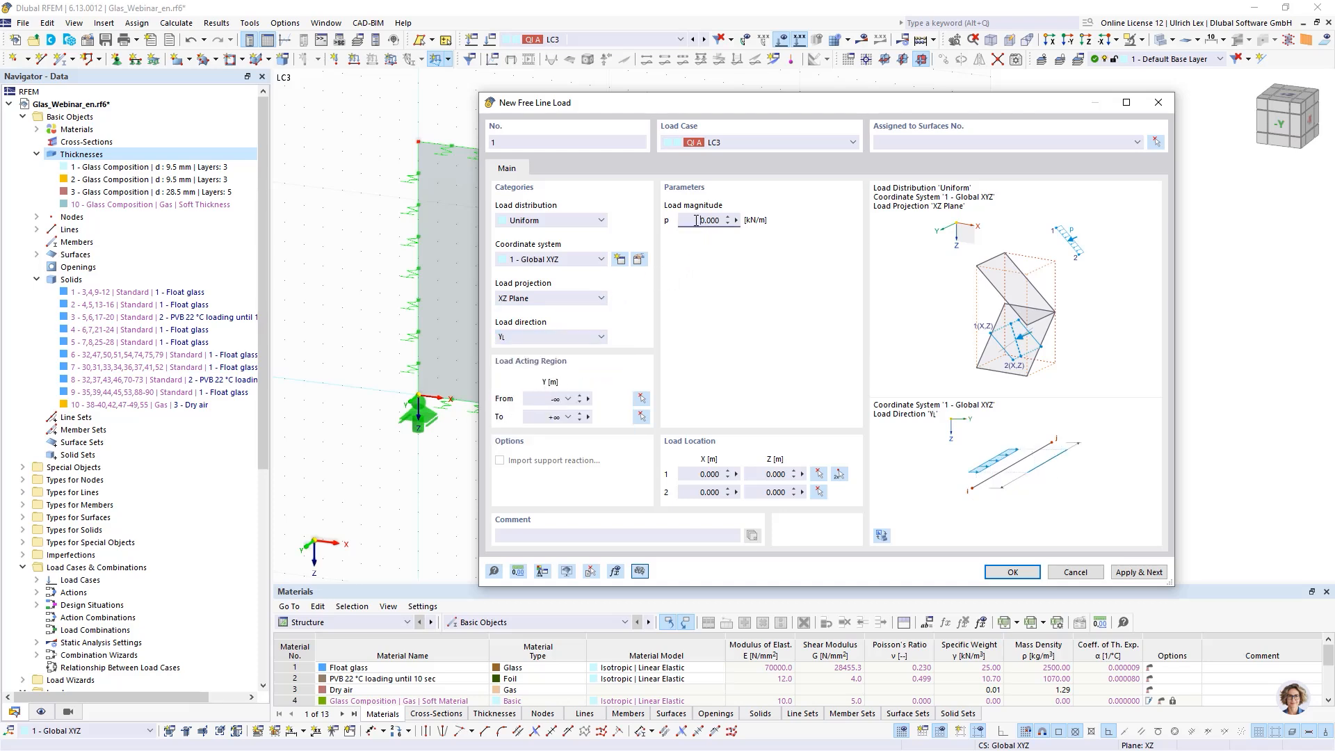
pyautogui.write('-1')
pyautogui.click(839, 474)
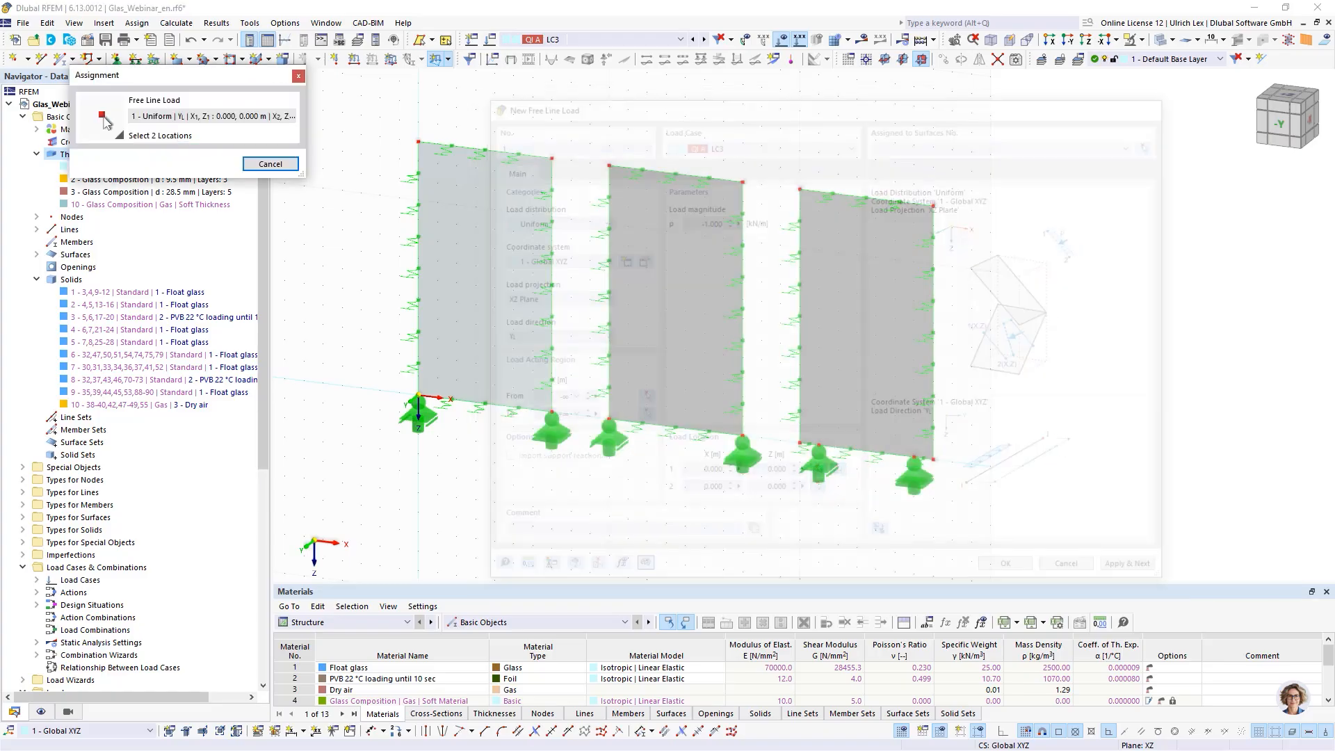
pyautogui.click(800, 316)
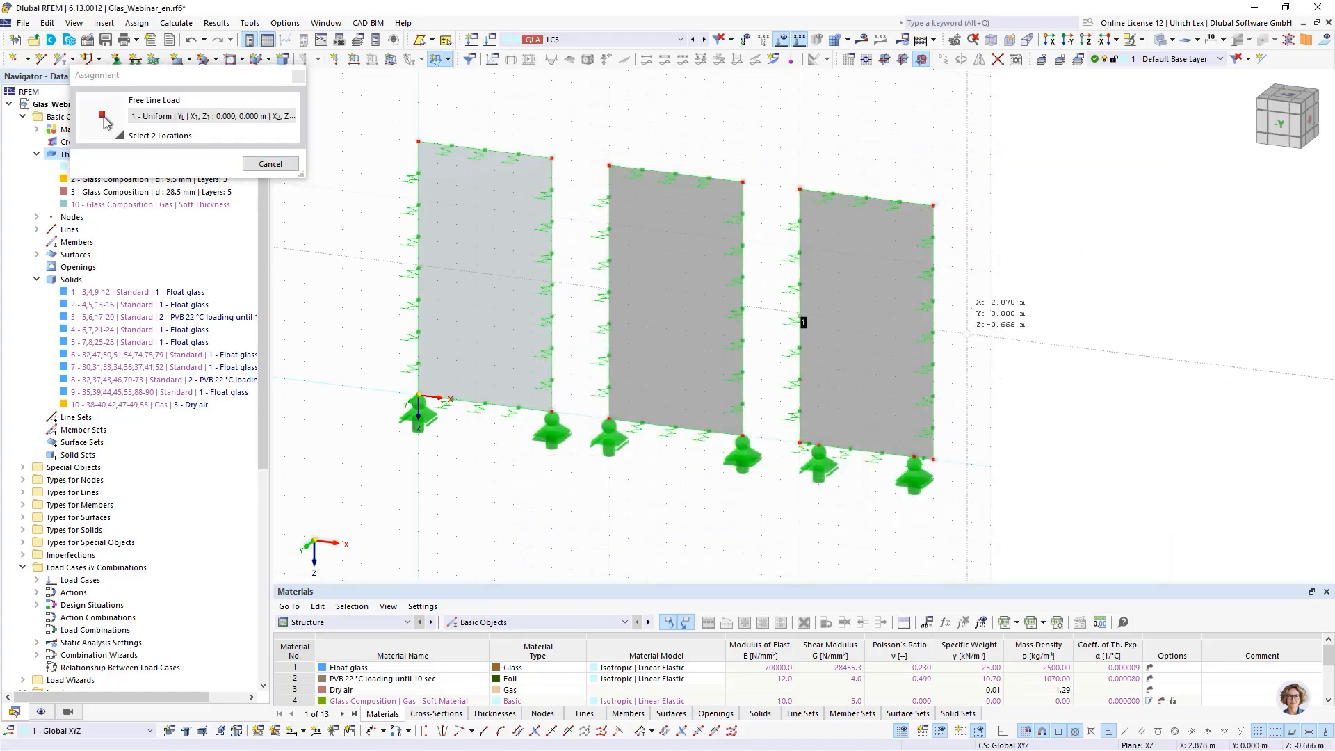
pyautogui.click(933, 333)
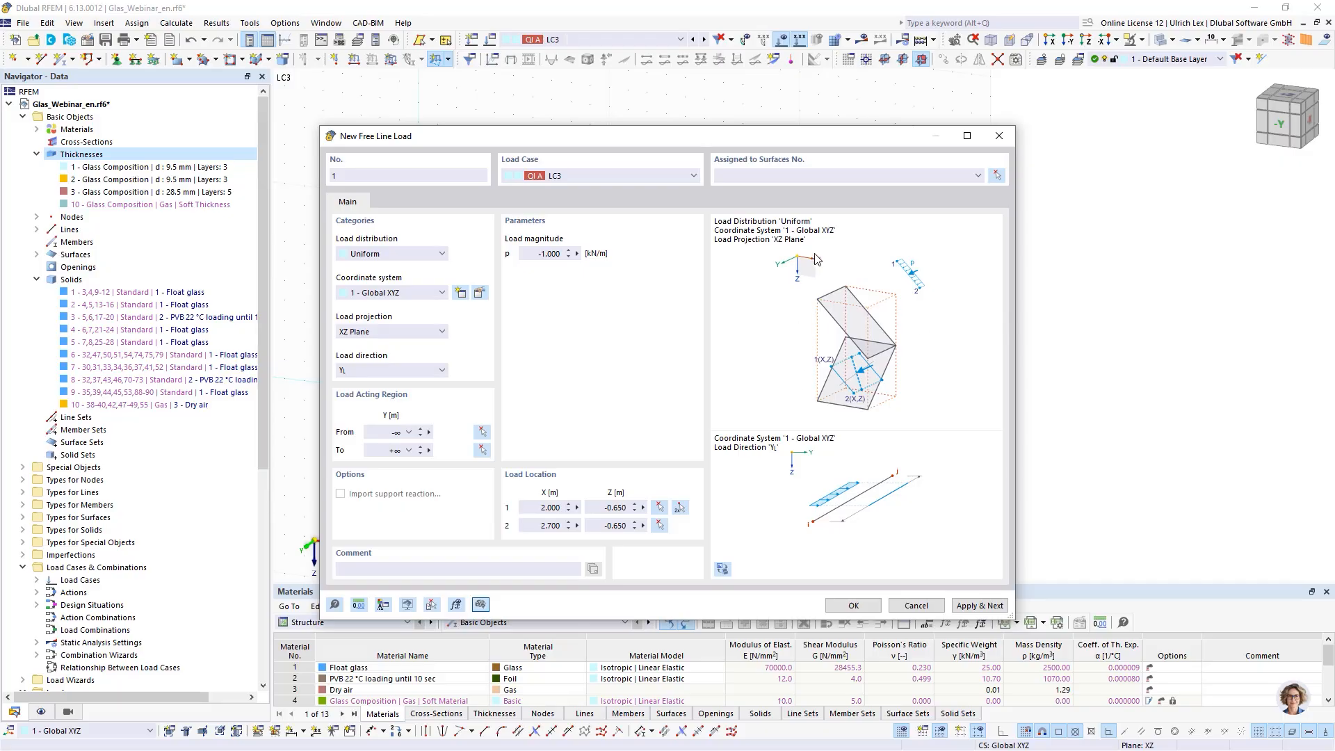
# - Assign the free line load to surface 29 and confirm it
pyautogui.click(997, 175)
pyautogui.click(898, 219)
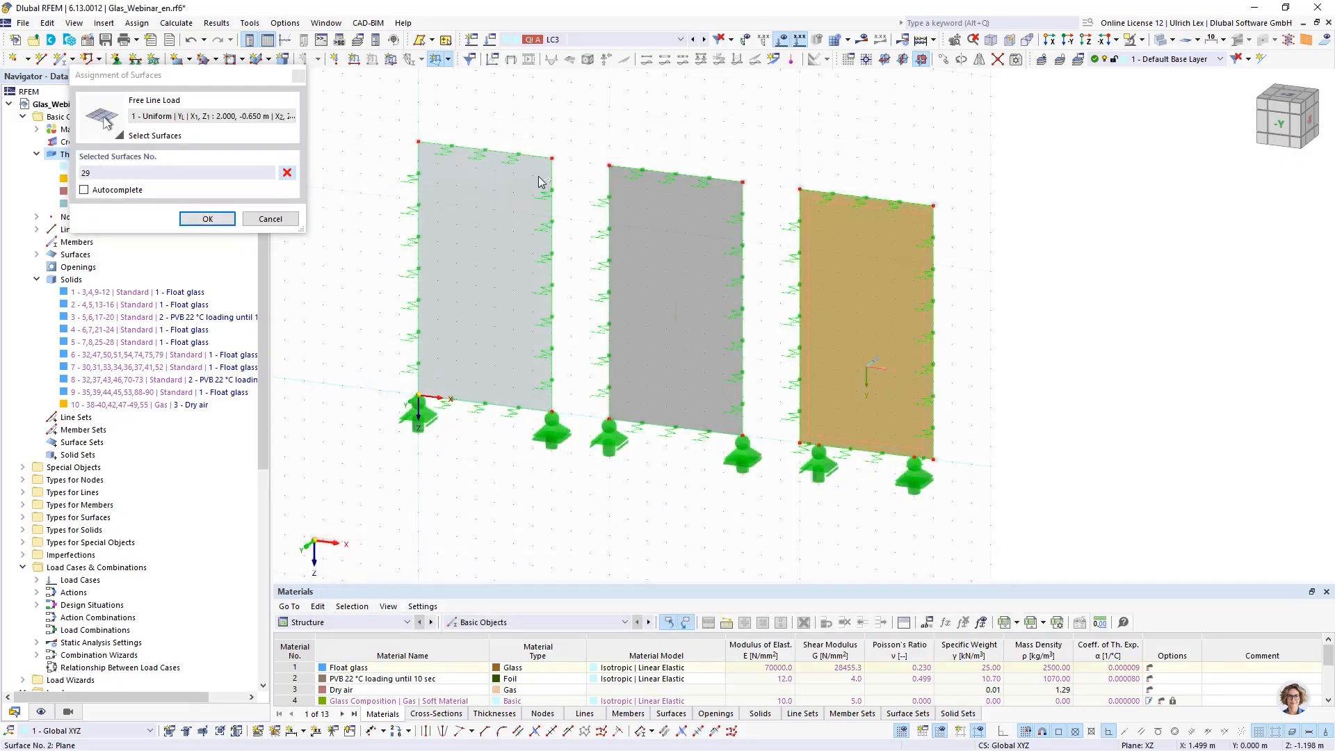
pyautogui.click(208, 219)
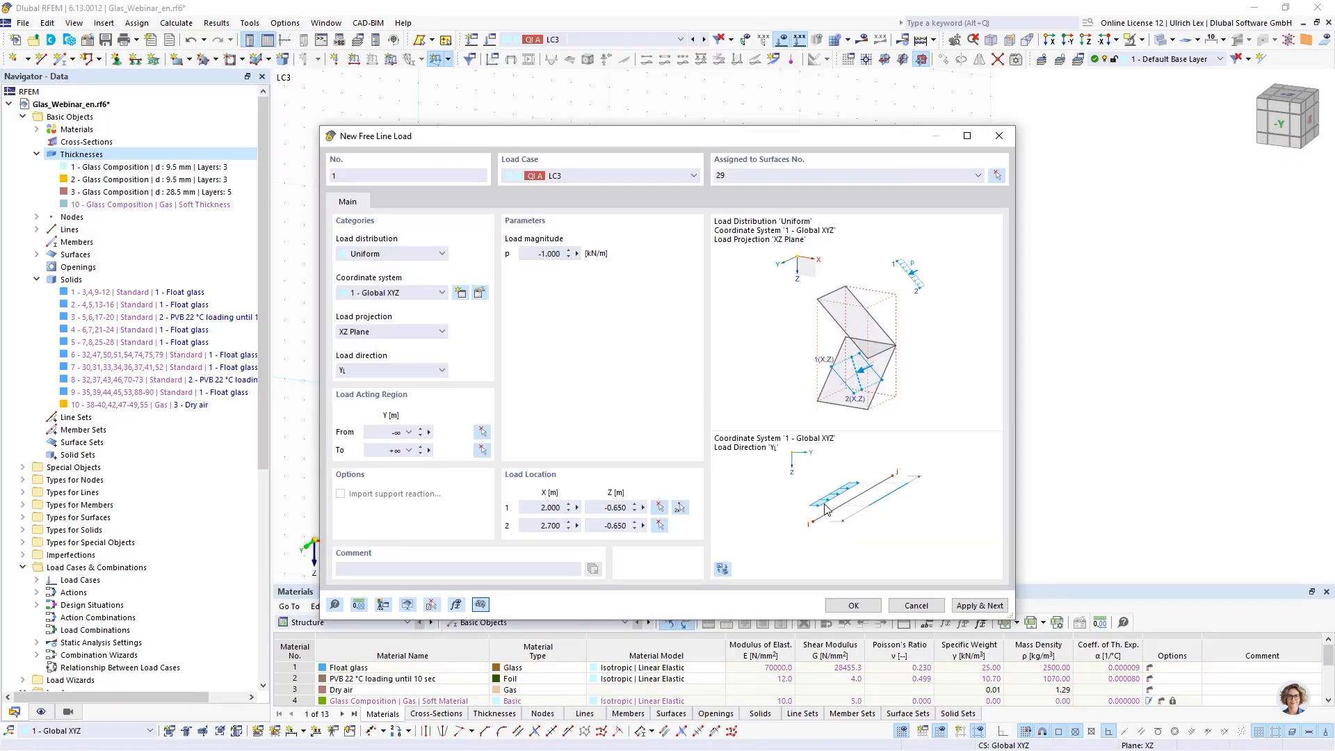
pyautogui.click(853, 605)
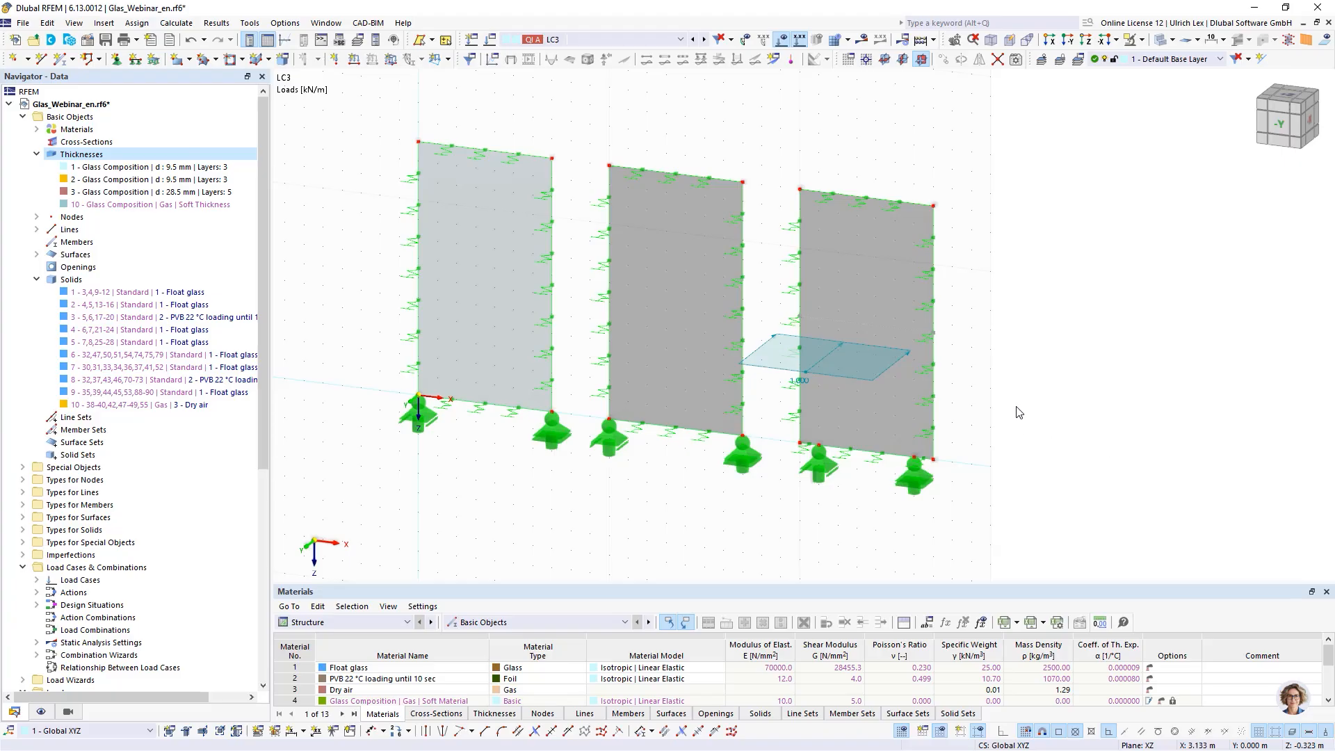
# - Open the new free line load to review its settings
pyautogui.keyDown('ctrl'); pyautogui.moveTo(1028, 420); pyautogui.dragTo(905, 450, button='middle'); pyautogui.keyUp('ctrl')
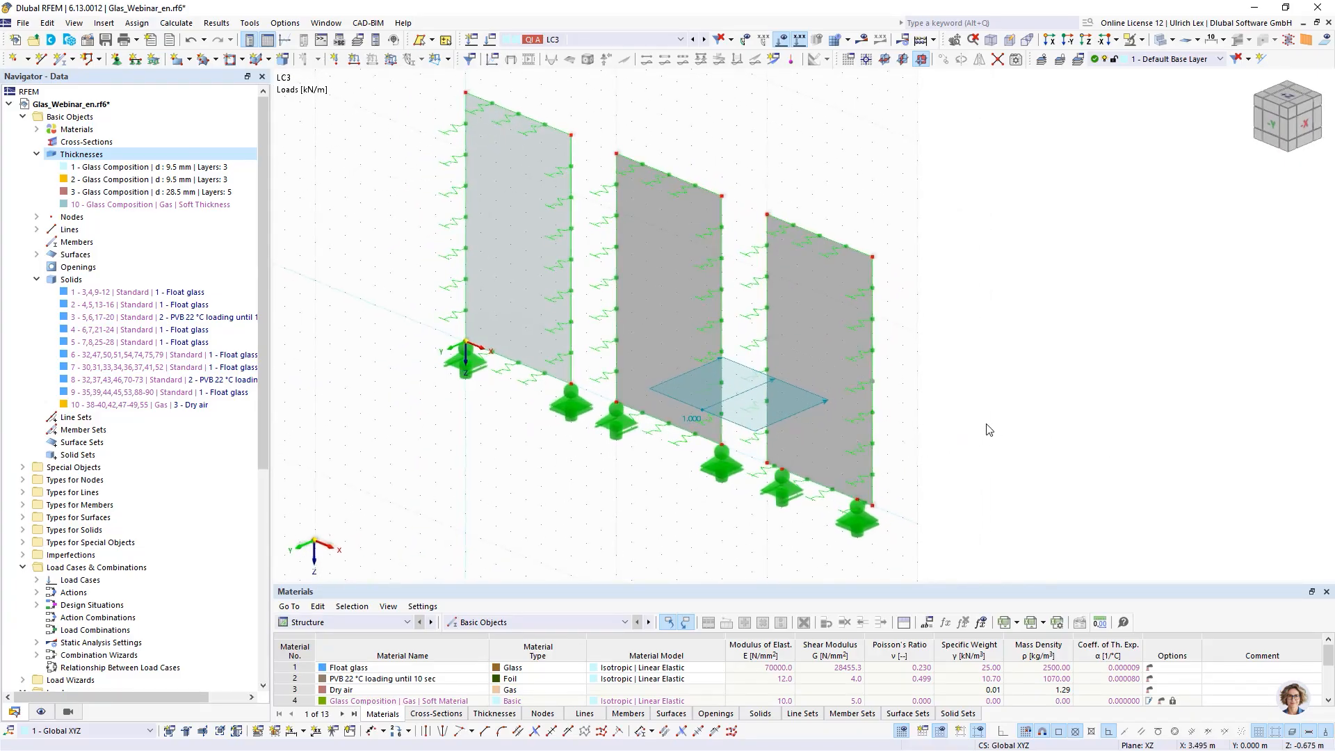
pyautogui.doubleClick(735, 427)
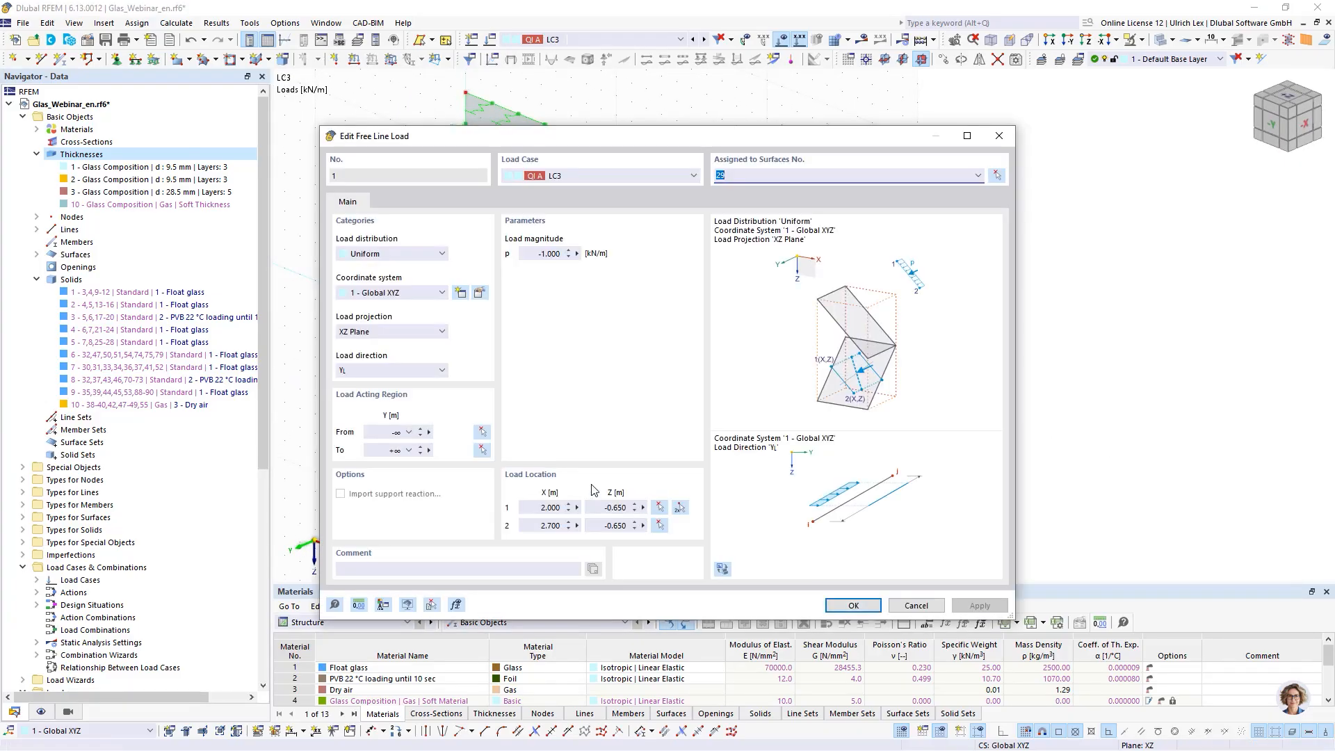
pyautogui.click(557, 253)
pyautogui.press('Return')
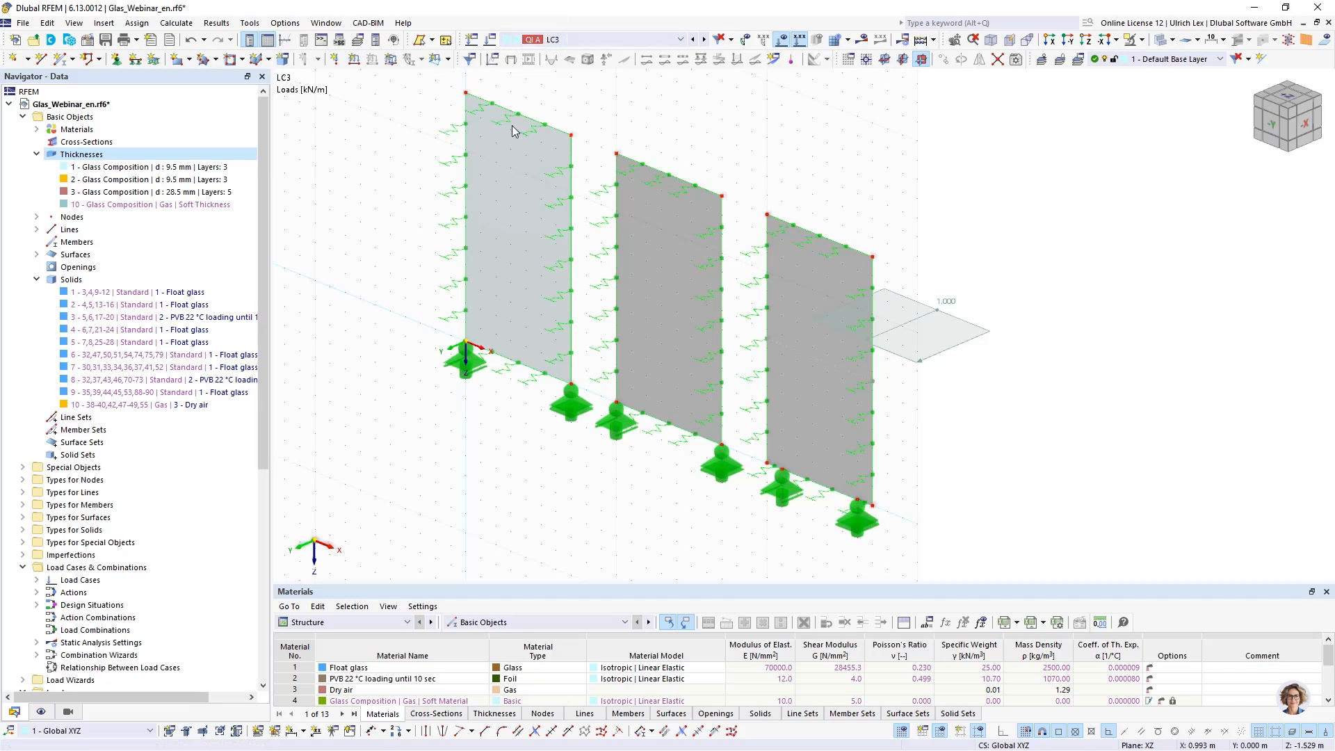
# - Open glass composition model 3 and review its layers and line support assignments in cross-section view
pyautogui.click(36, 279)
pyautogui.scroll(-6, 123, 334)
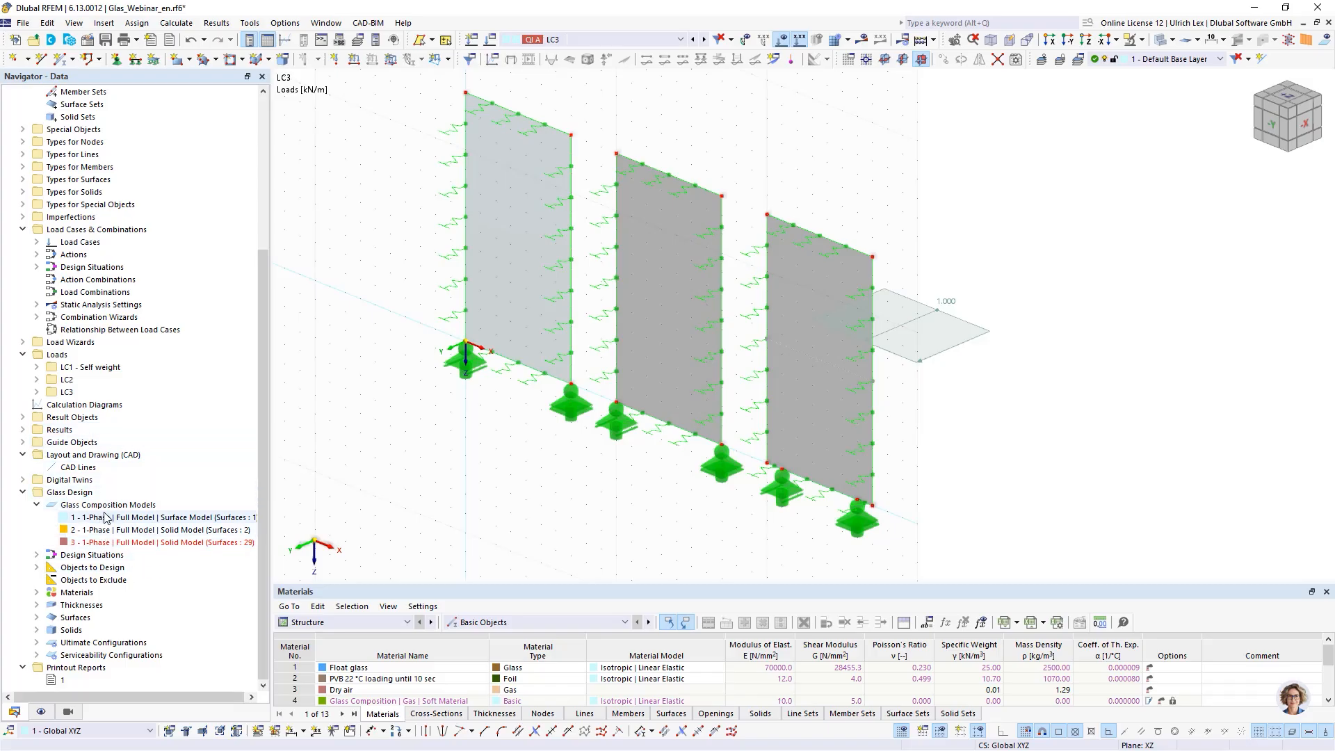
pyautogui.doubleClick(136, 543)
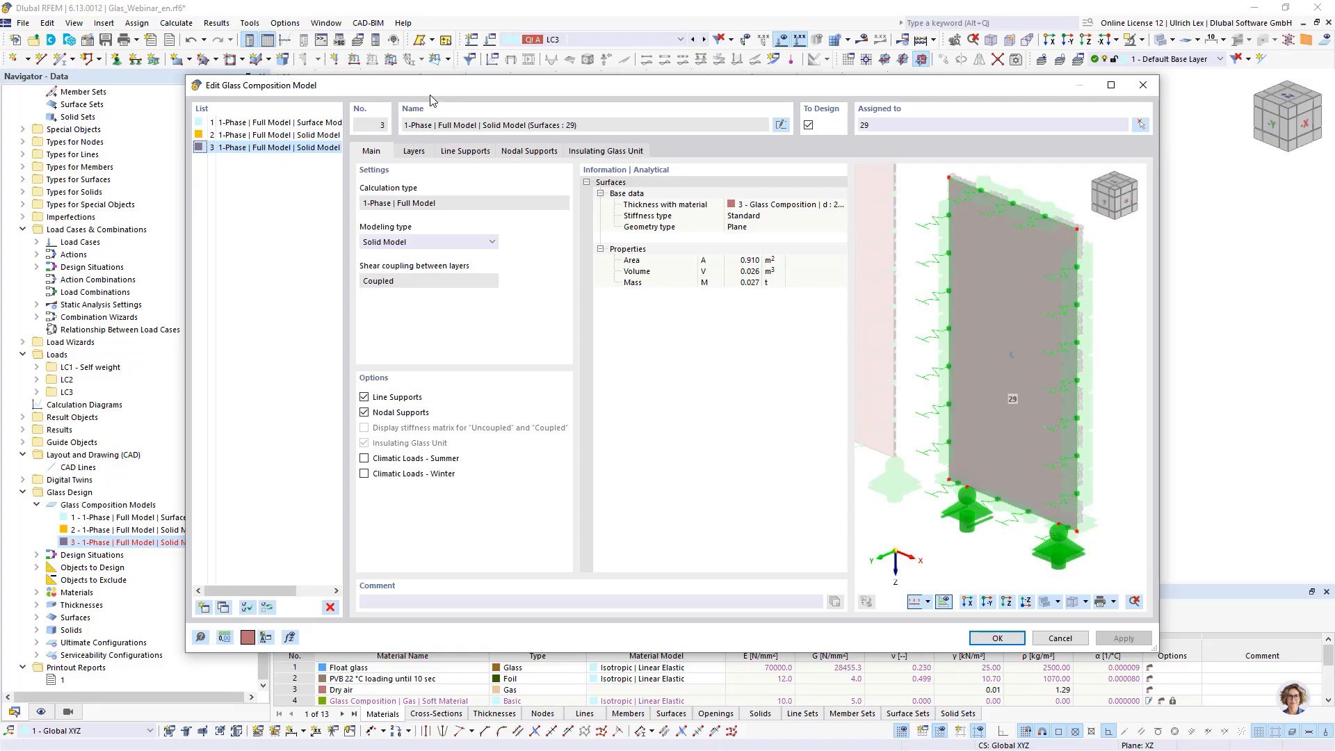
pyautogui.moveTo(444, 88); pyautogui.dragTo(425, 67)
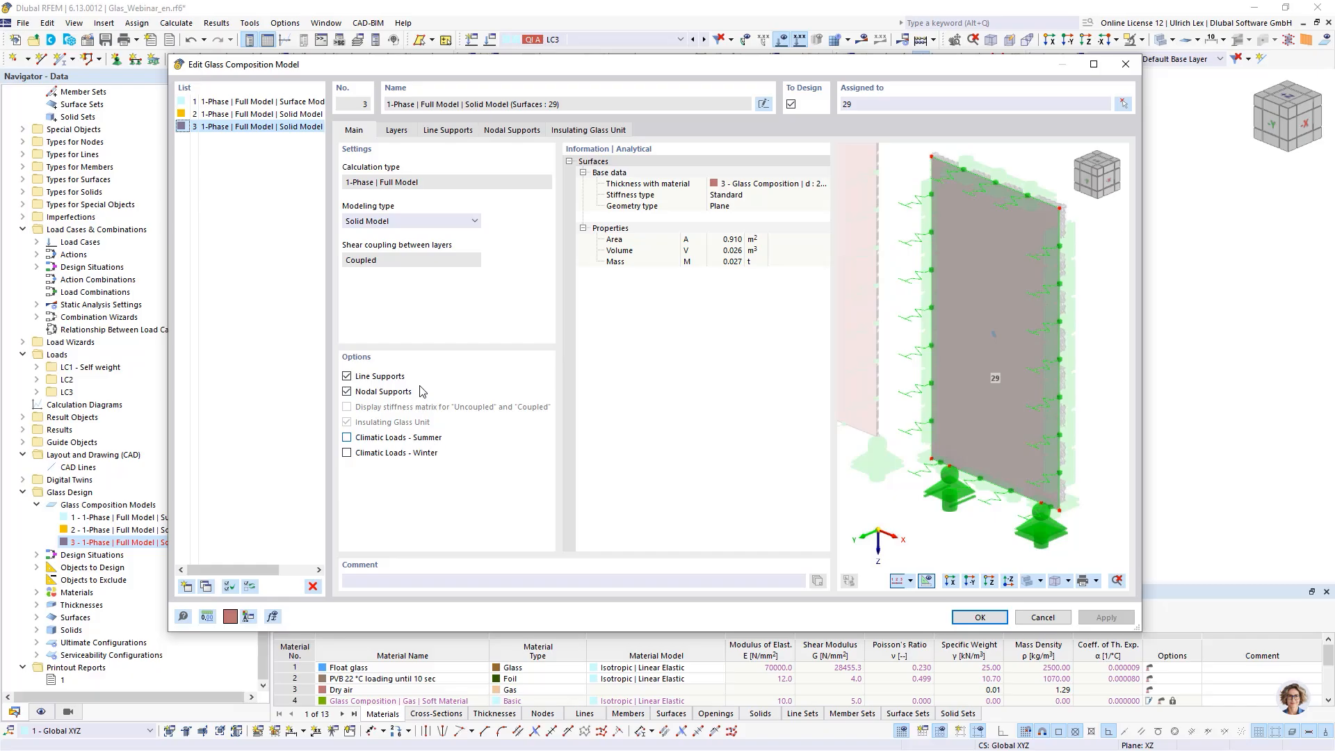
pyautogui.click(398, 130)
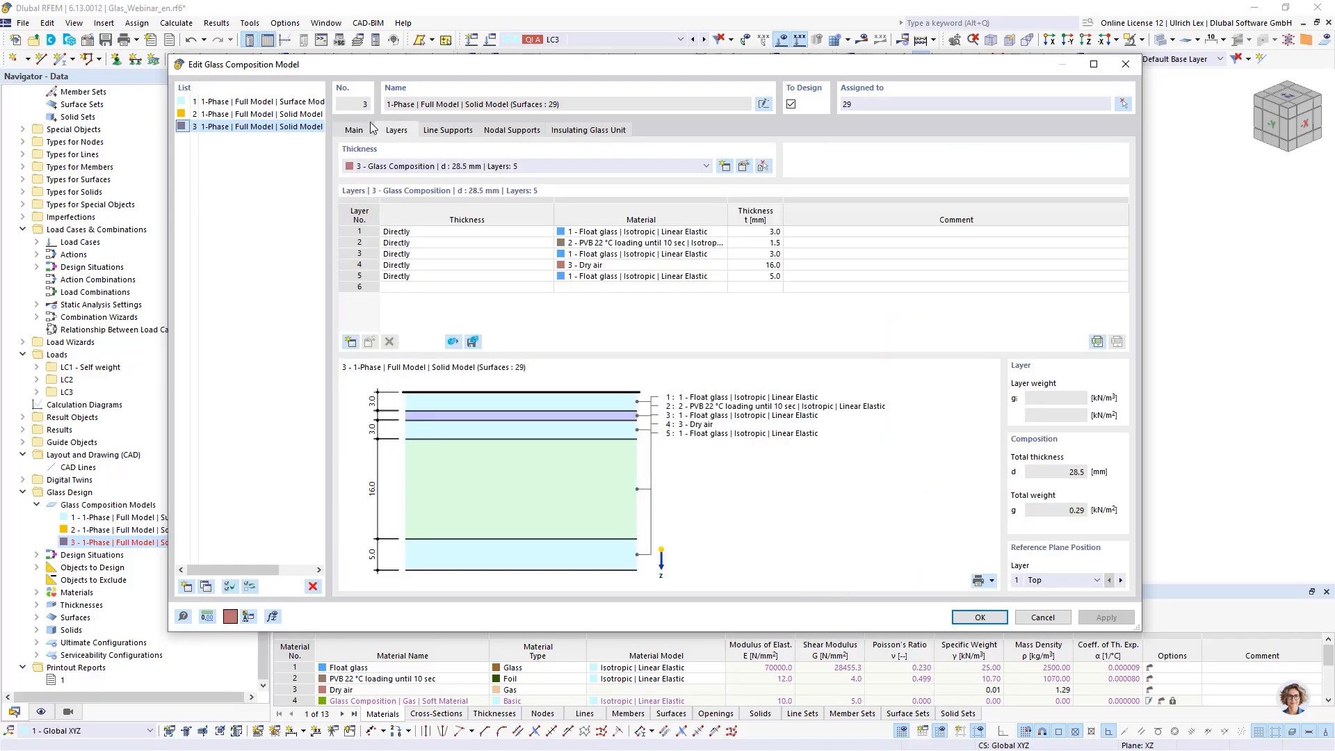
pyautogui.moveTo(453, 67); pyautogui.dragTo(427, 54)
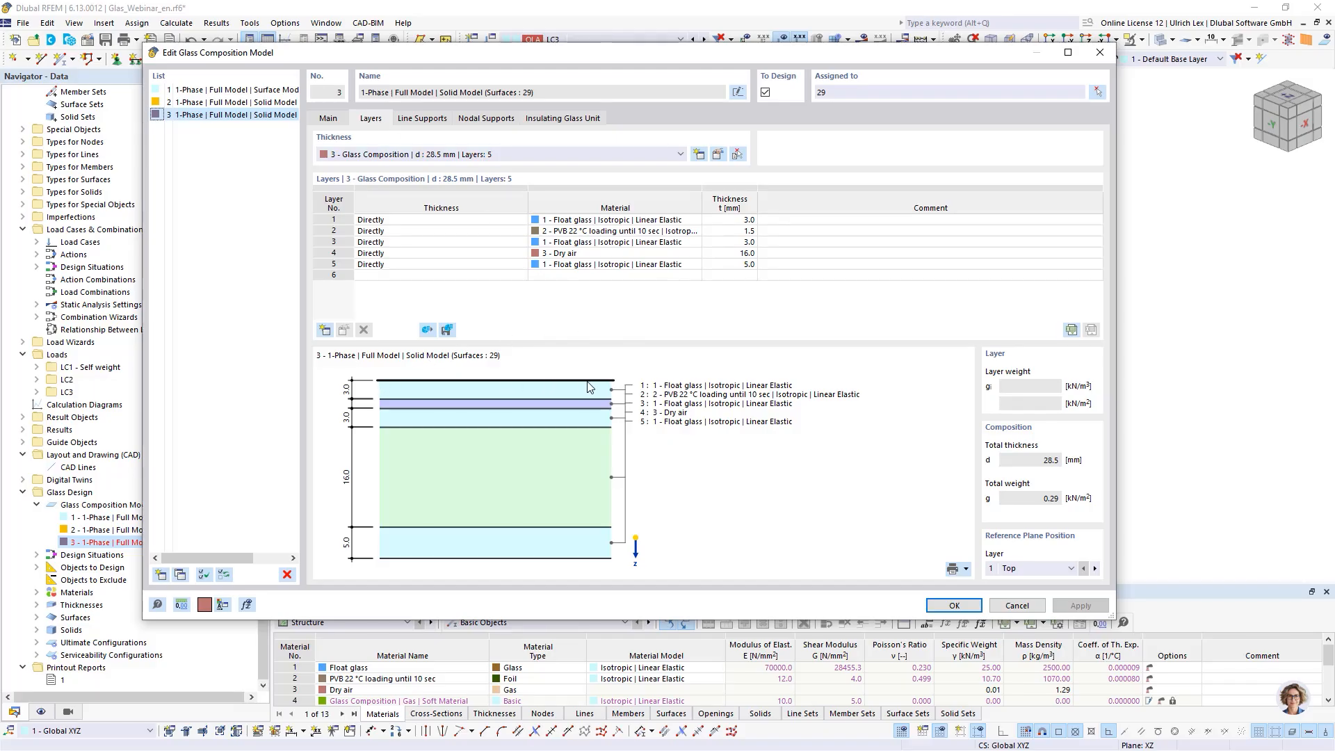
pyautogui.click(427, 116)
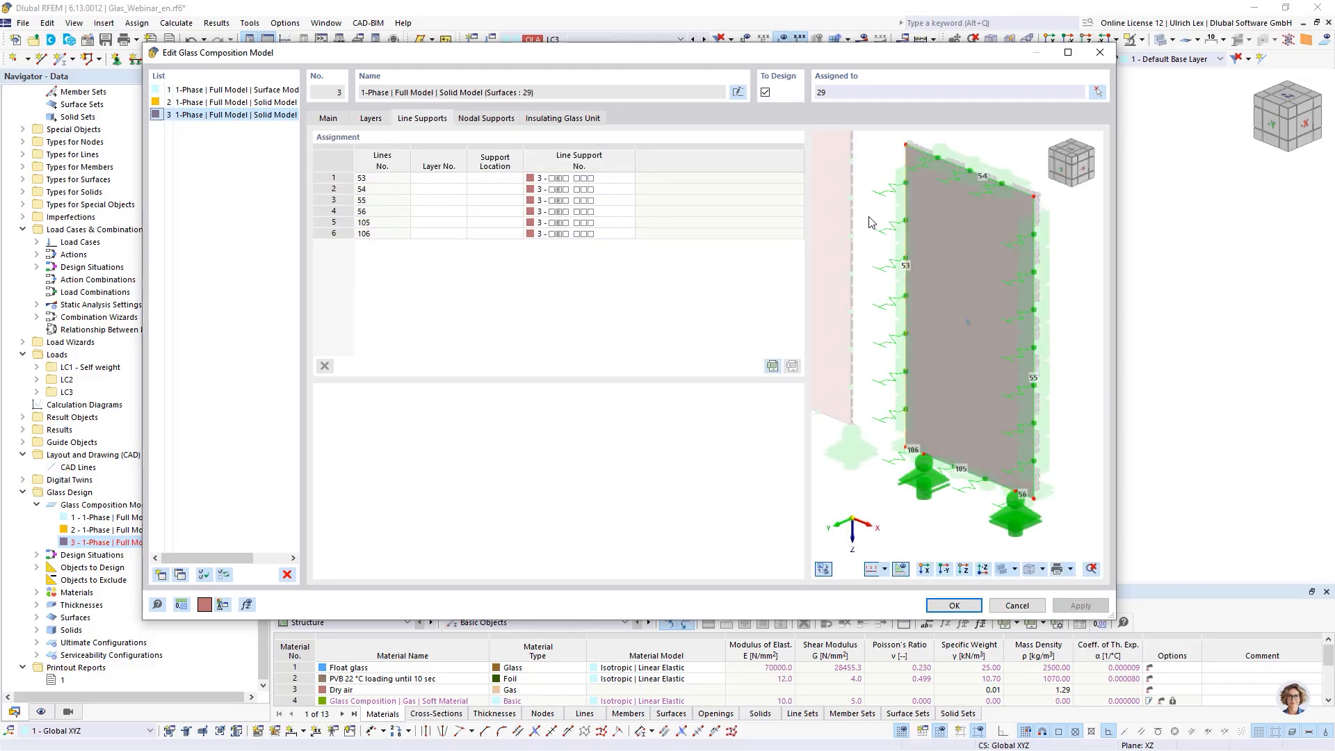
pyautogui.click(824, 568)
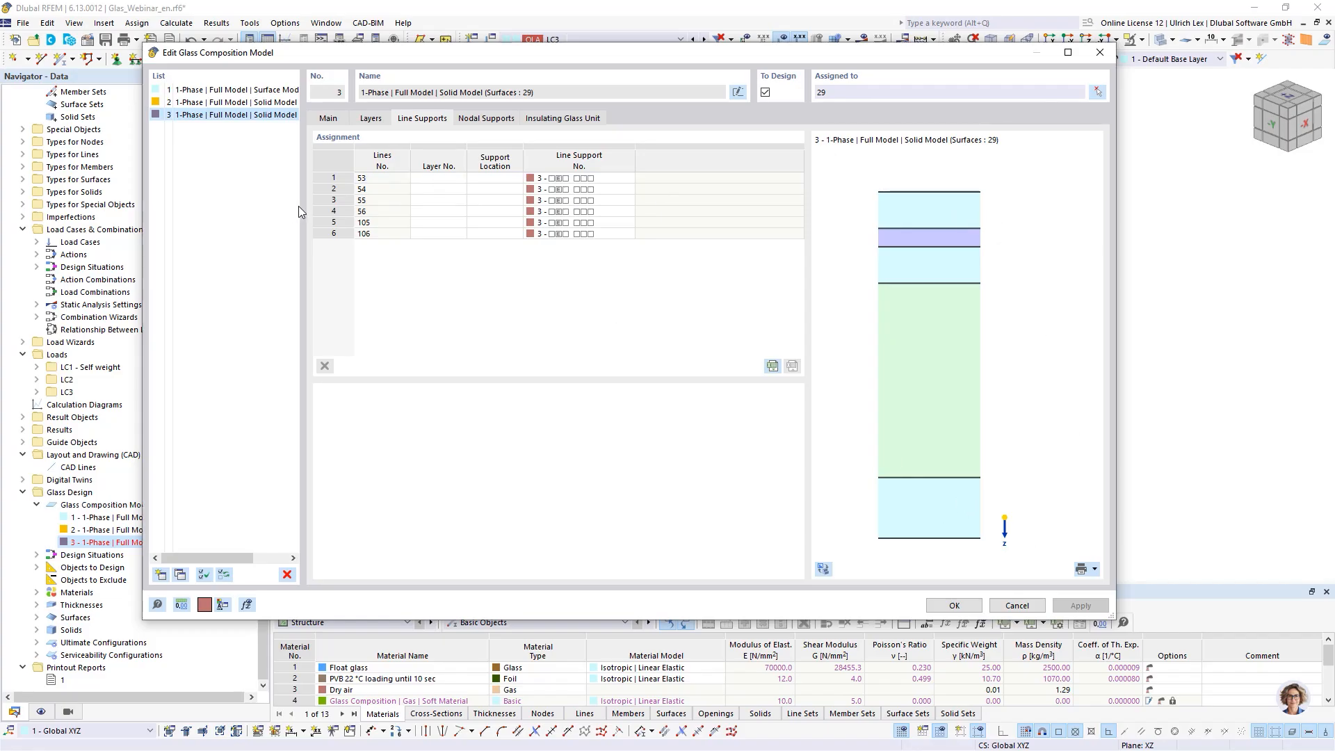
# - Support line 53 on layers 1 and 5 at the Middle support location
pyautogui.click(435, 178)
pyautogui.click(434, 178)
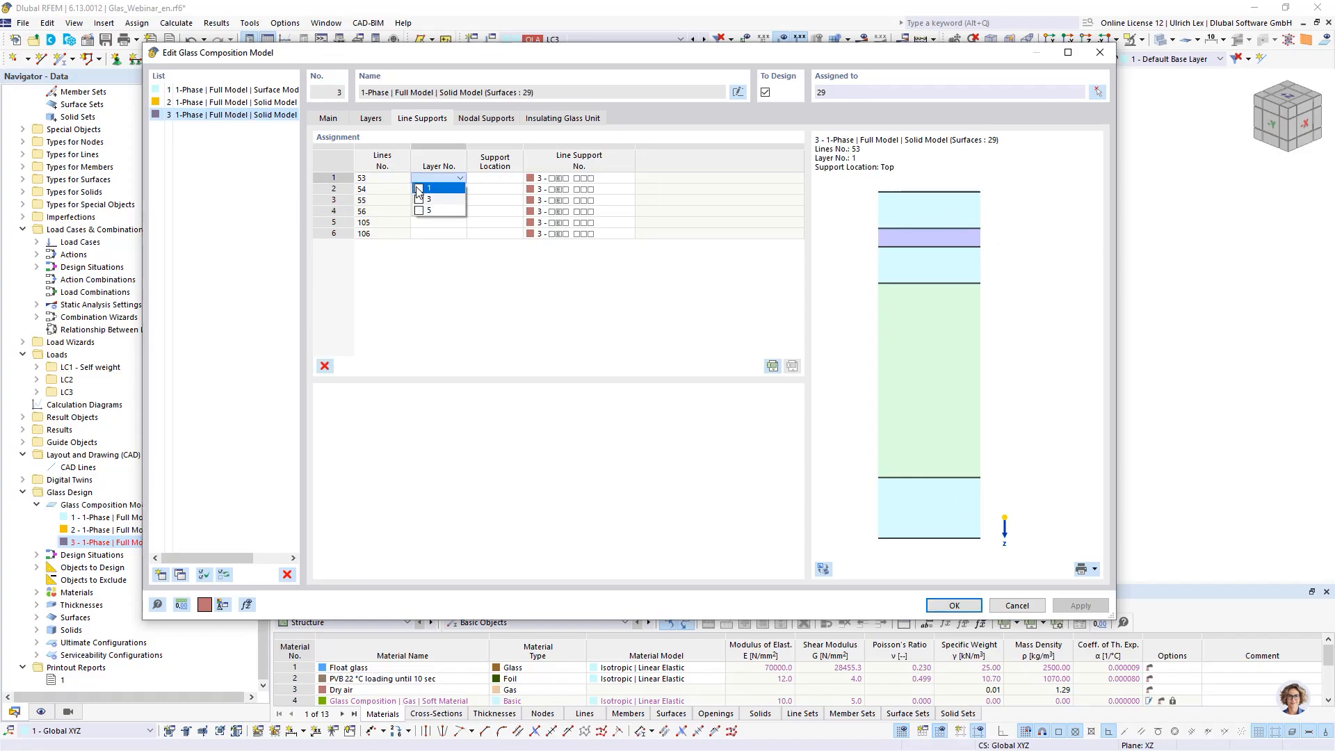
pyautogui.click(419, 210)
pyautogui.click(491, 183)
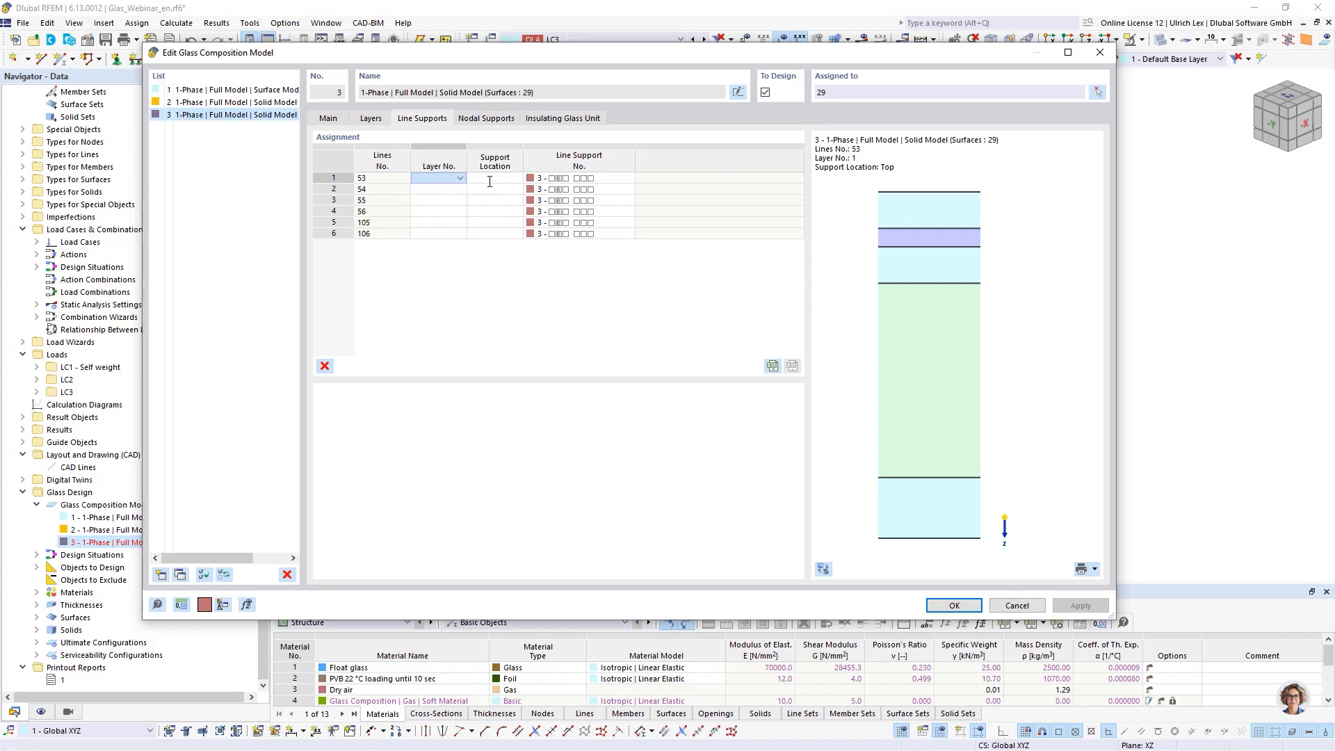
pyautogui.click(499, 179)
pyautogui.click(487, 199)
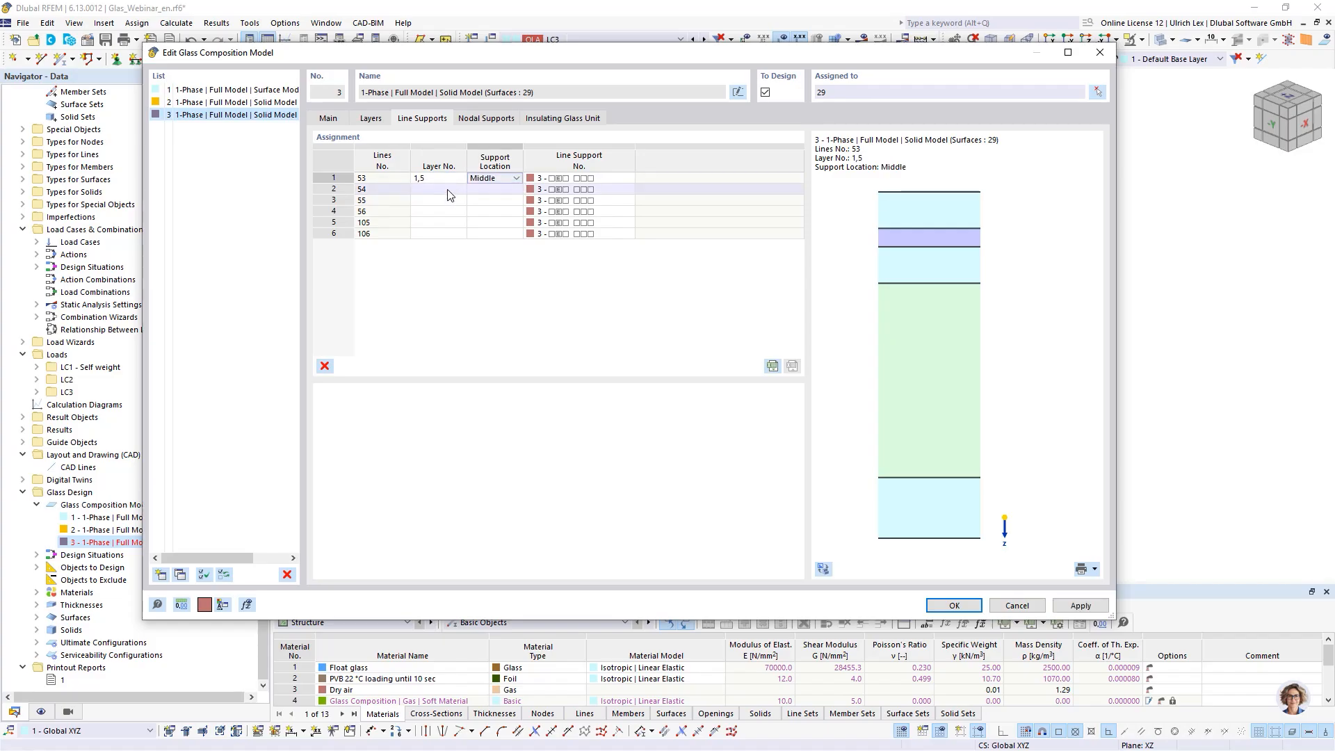
# - Support line 54 on layers 1 and 5 at the Middle support location
pyautogui.click(448, 190)
pyautogui.click(459, 189)
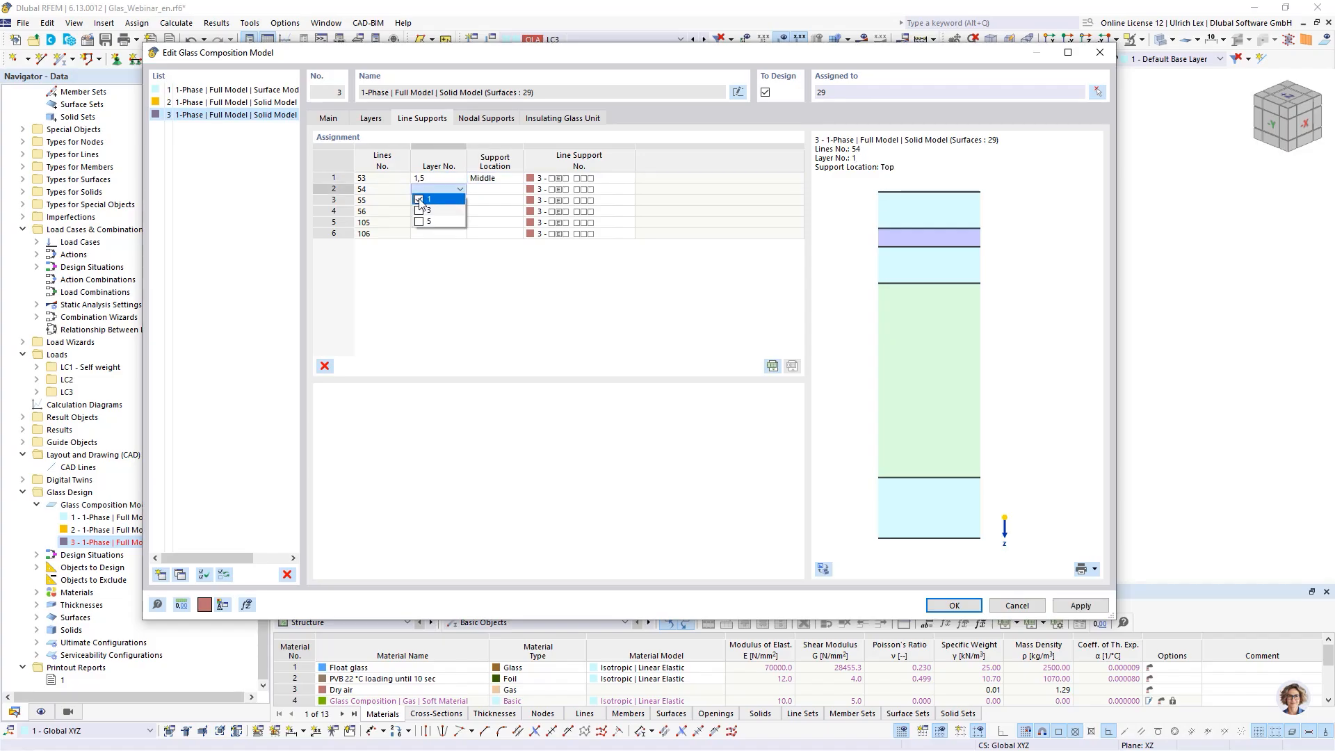
pyautogui.click(419, 199)
pyautogui.click(419, 221)
pyautogui.click(493, 189)
pyautogui.click(495, 190)
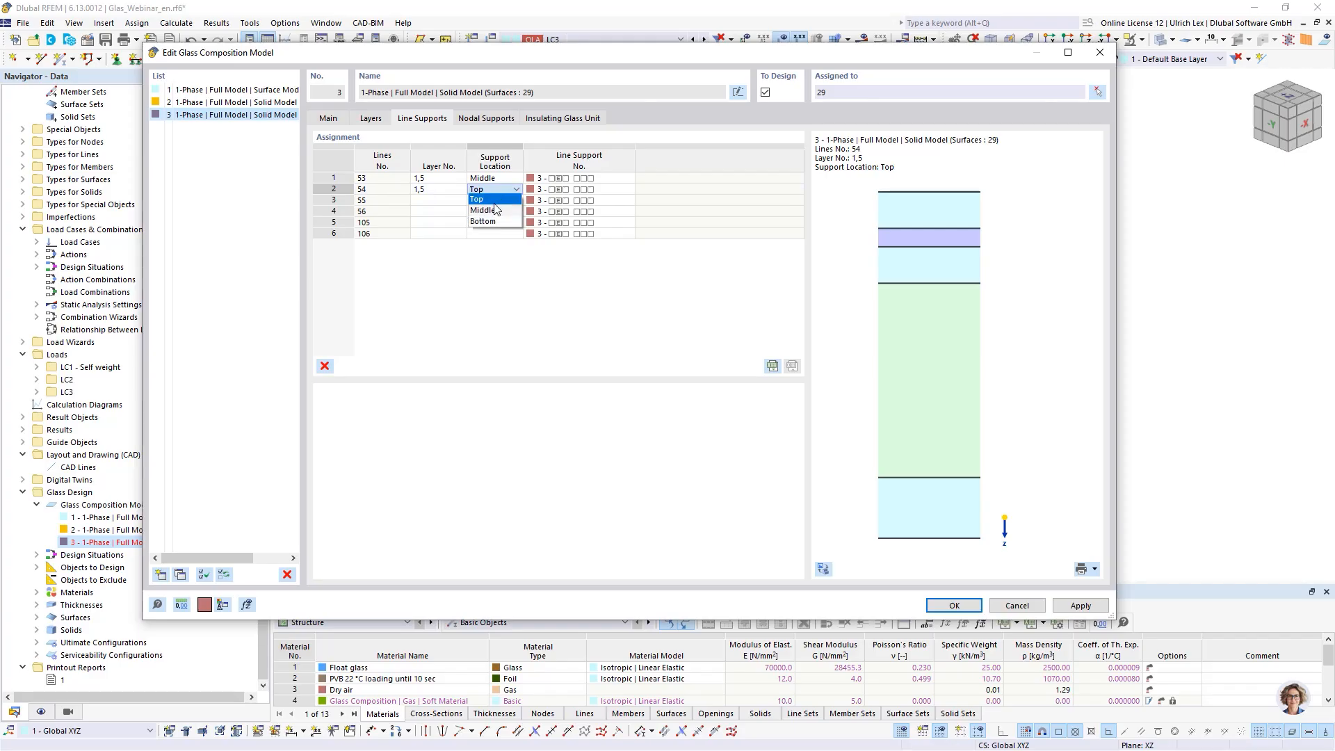
pyautogui.click(495, 208)
# - Support line 55 on layers 1 and 5 at the Middle support location
pyautogui.click(438, 200)
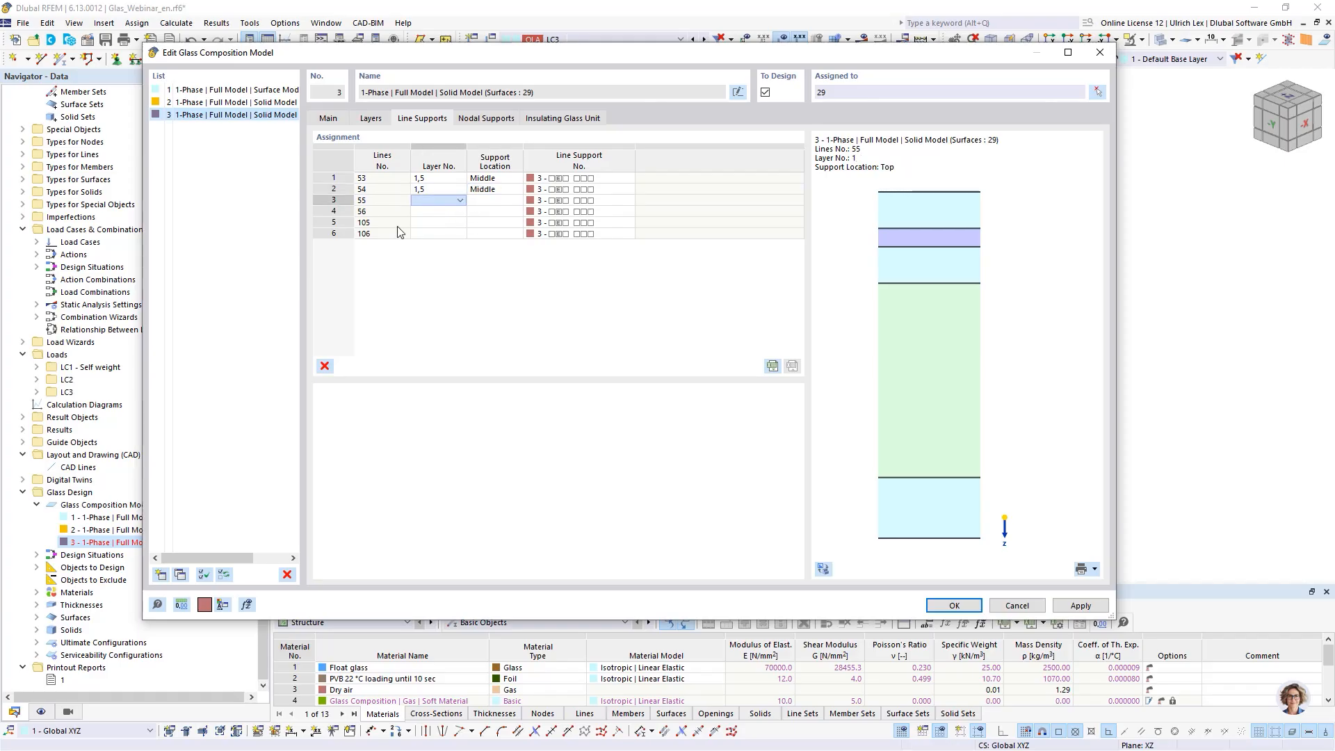
pyautogui.click(459, 201)
pyautogui.click(422, 232)
pyautogui.click(491, 201)
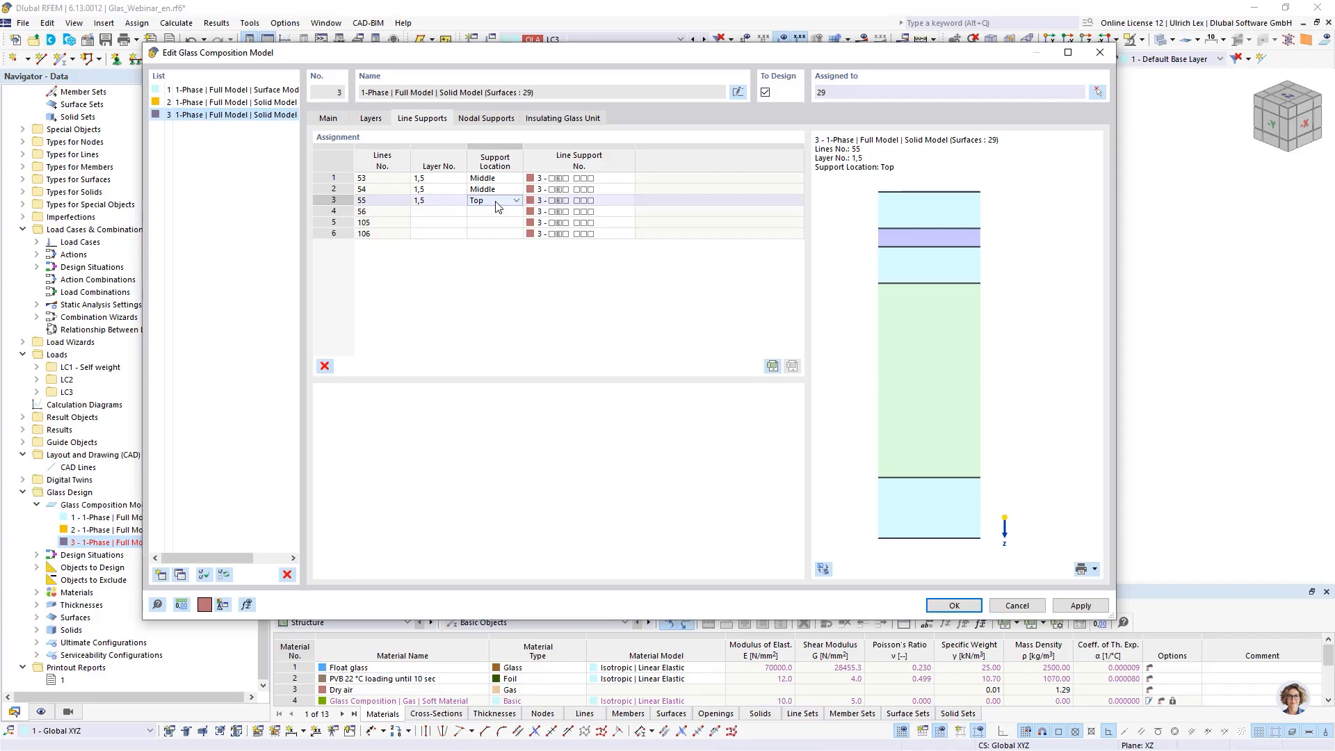
pyautogui.click(496, 202)
pyautogui.click(499, 222)
# - Support line 56 on layers 1 and 5 at the Middle support location
pyautogui.click(438, 211)
pyautogui.click(459, 212)
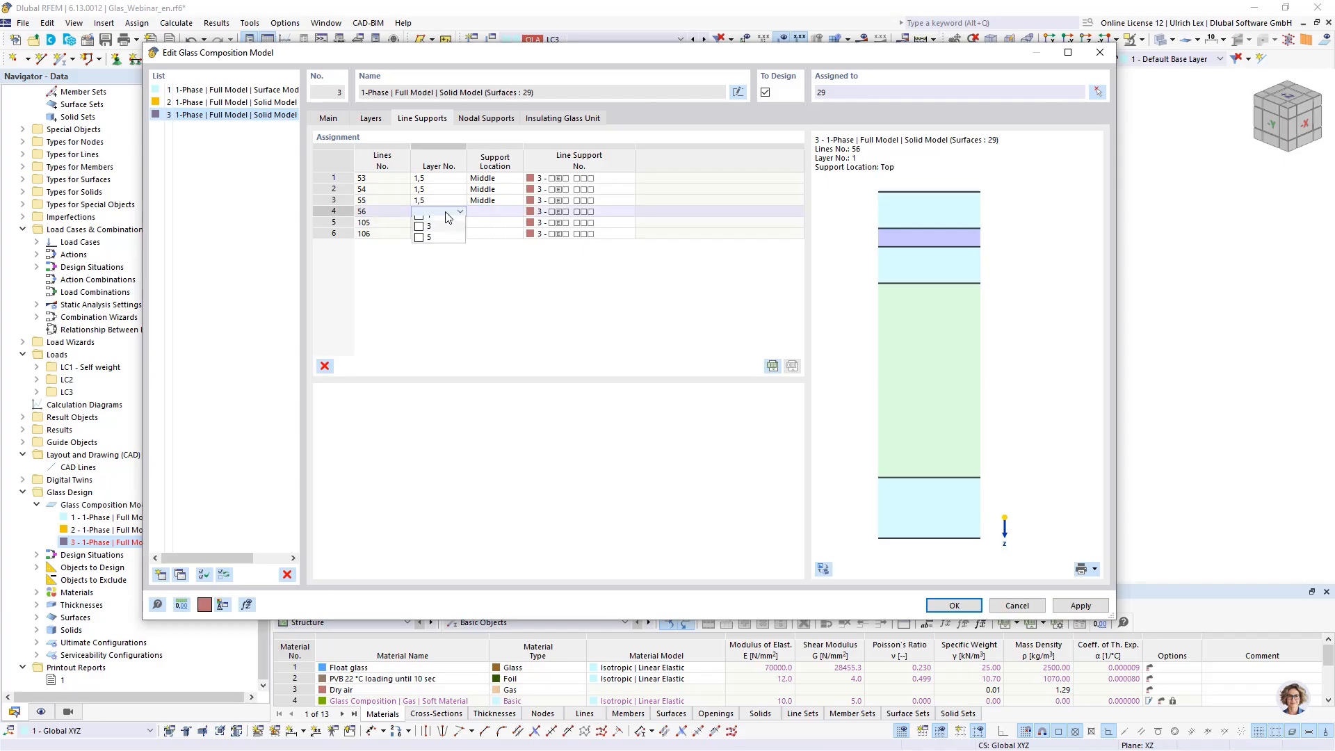
pyautogui.click(420, 244)
pyautogui.click(491, 212)
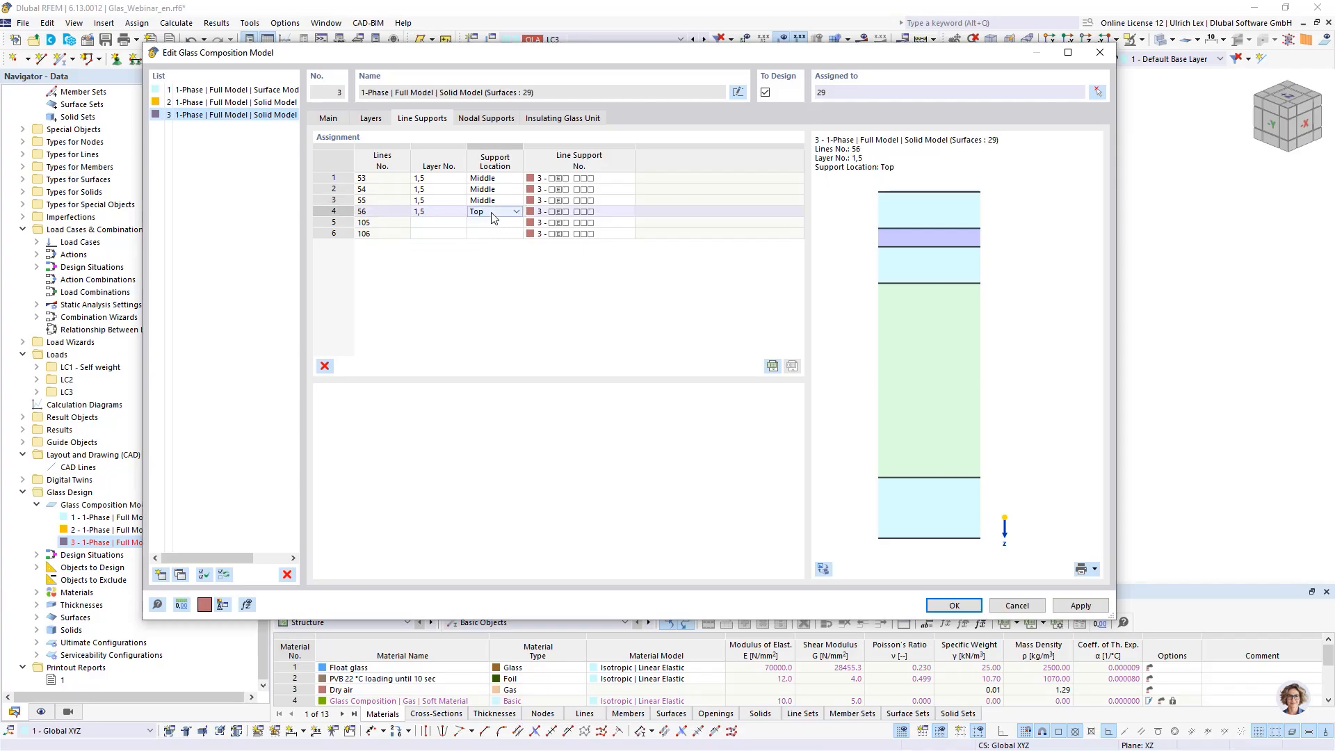
pyautogui.click(496, 212)
pyautogui.click(498, 233)
# - Support line 105 on layers 1 and 5 at the Middle support location
pyautogui.click(438, 223)
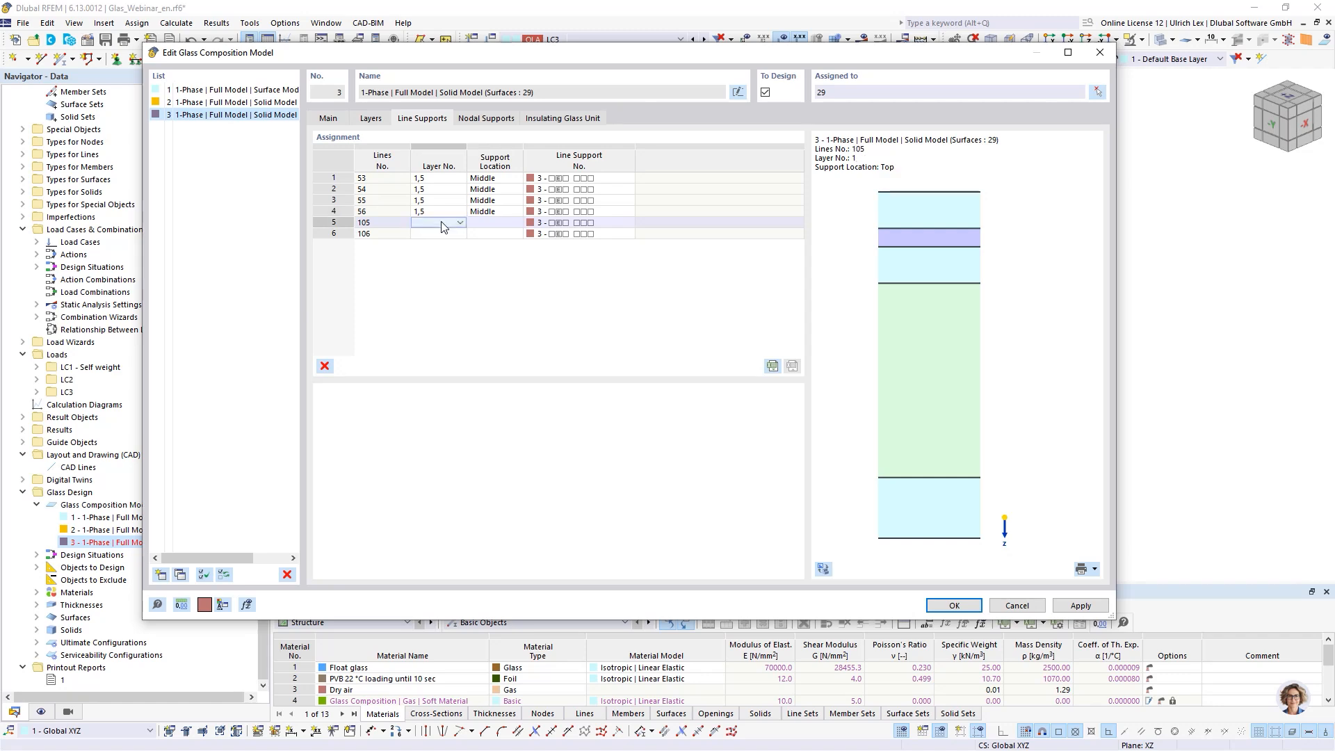
pyautogui.click(460, 222)
pyautogui.click(420, 255)
pyautogui.click(497, 226)
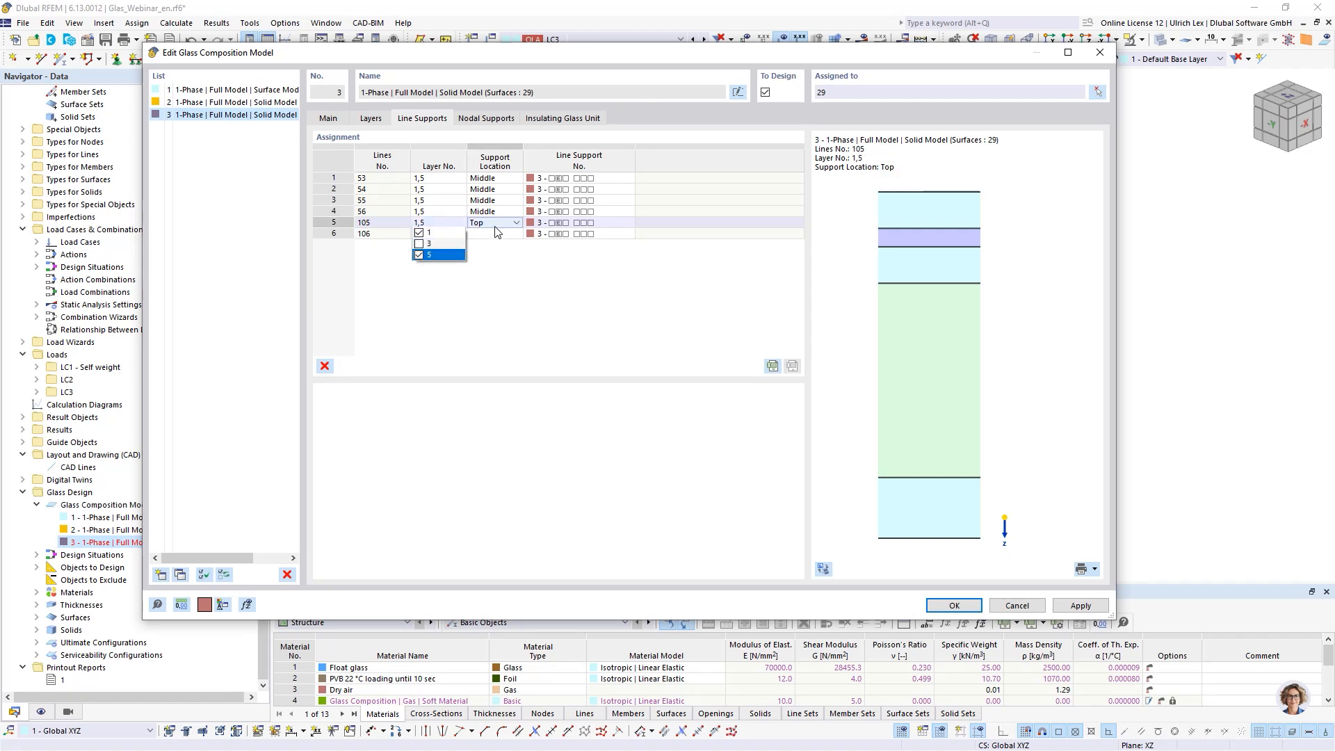
pyautogui.click(496, 224)
pyautogui.click(515, 223)
pyautogui.click(495, 245)
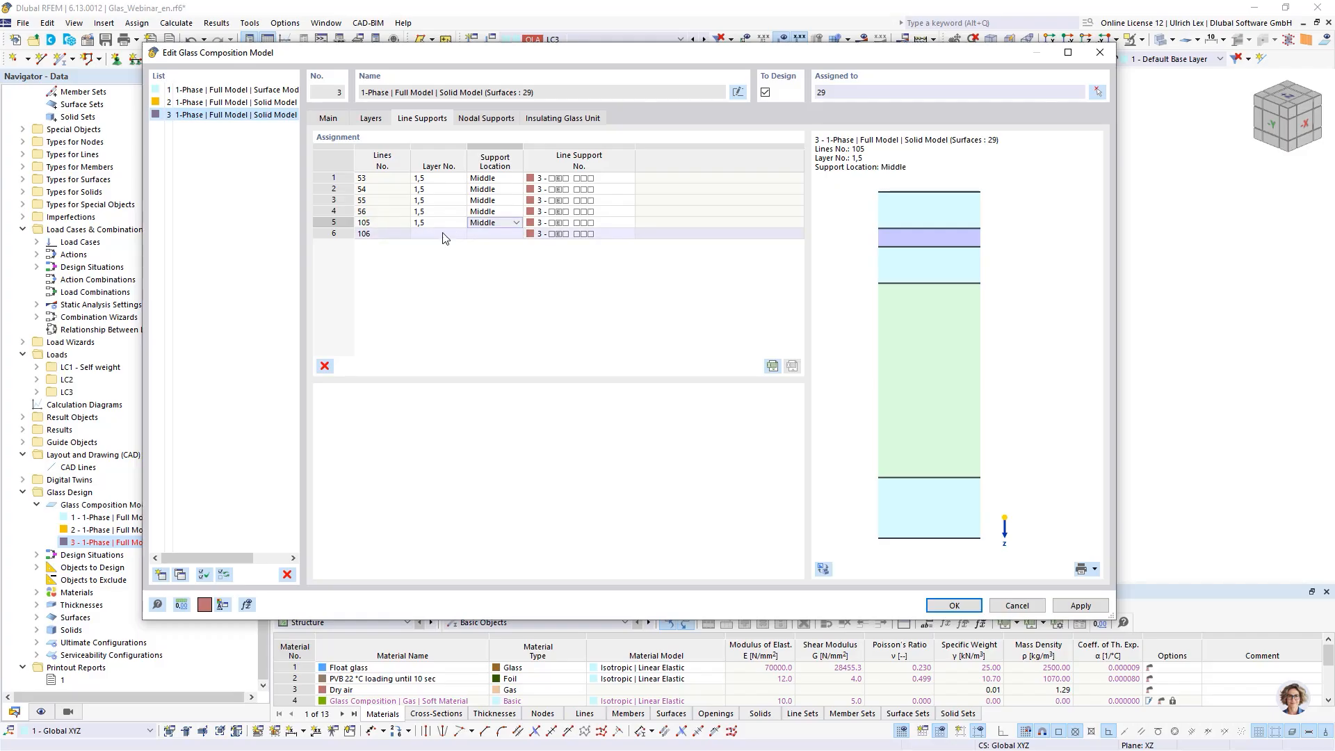
# - Support line 106 on layers 1 and 5 at the Middle support location
pyautogui.click(446, 234)
pyautogui.click(460, 233)
pyautogui.click(420, 265)
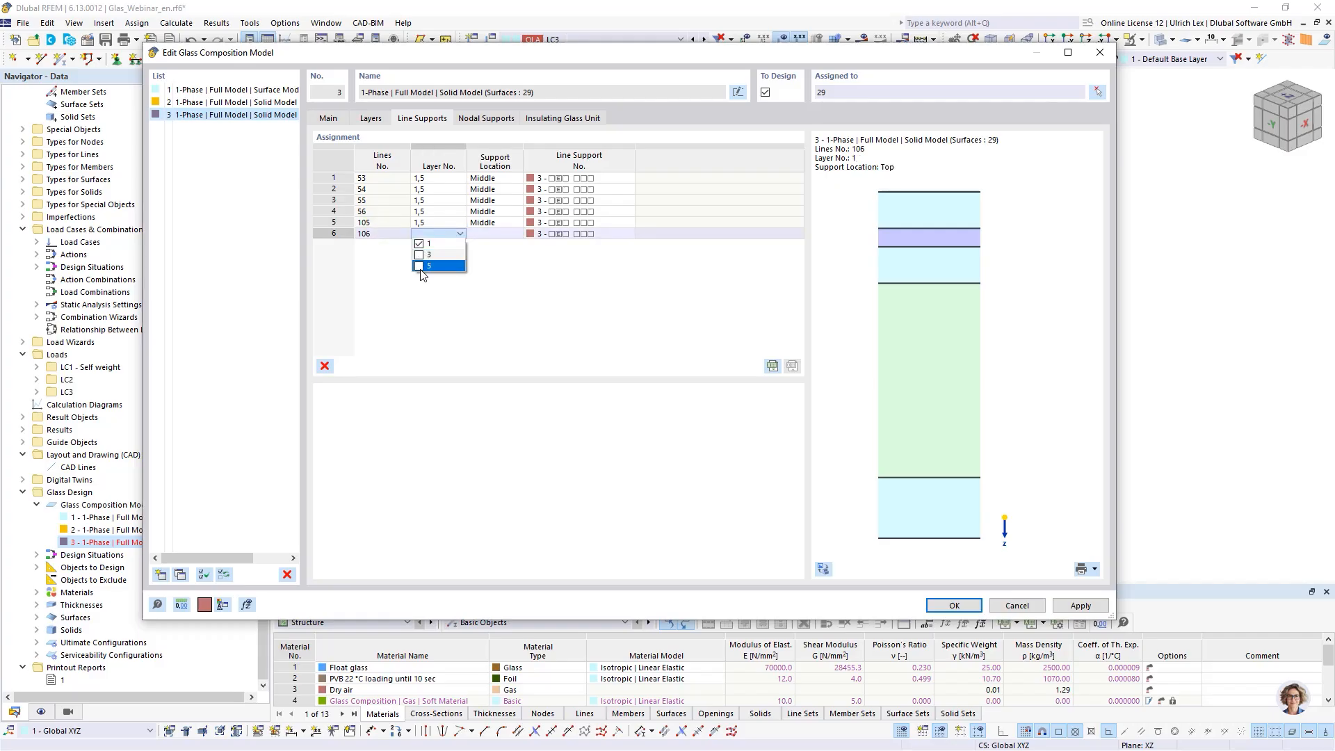
pyautogui.click(495, 234)
pyautogui.click(516, 234)
pyautogui.click(497, 256)
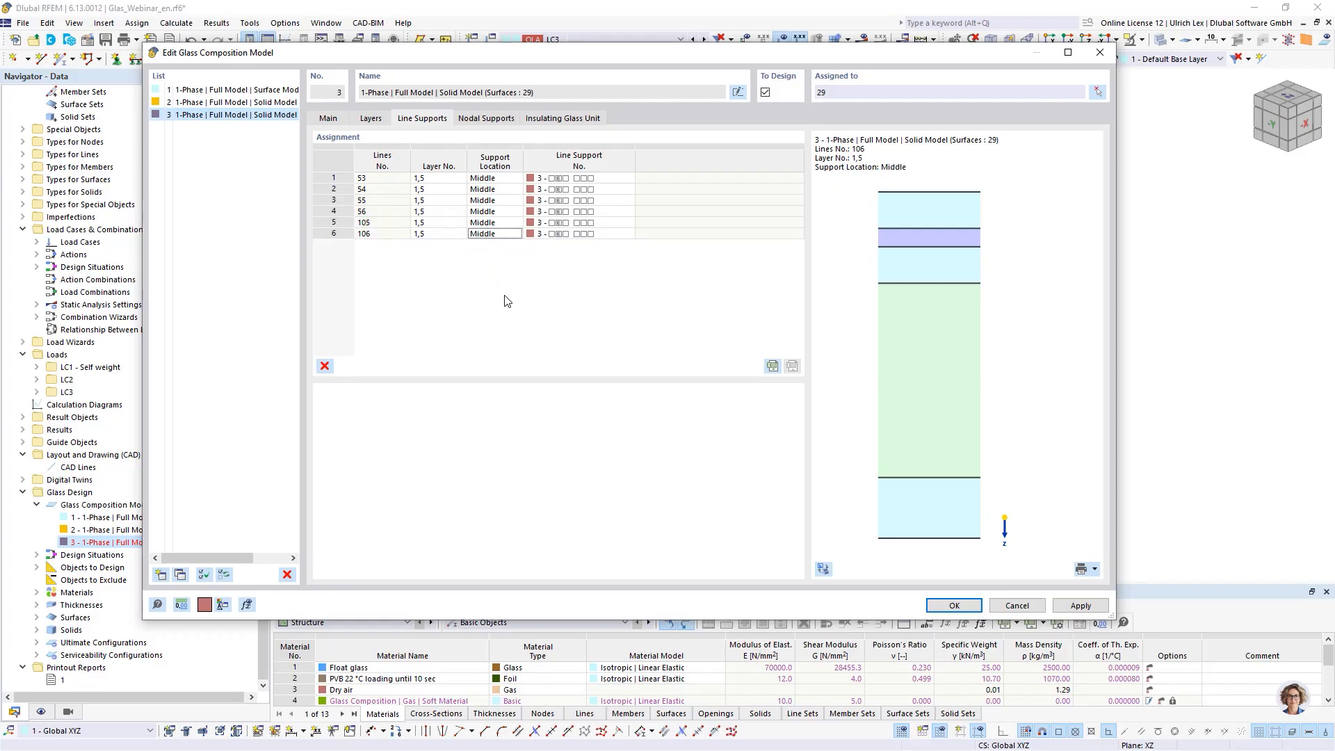
# - Apply the line support assignments and set the required line rotation for the invalid lines
pyautogui.click(1082, 606)
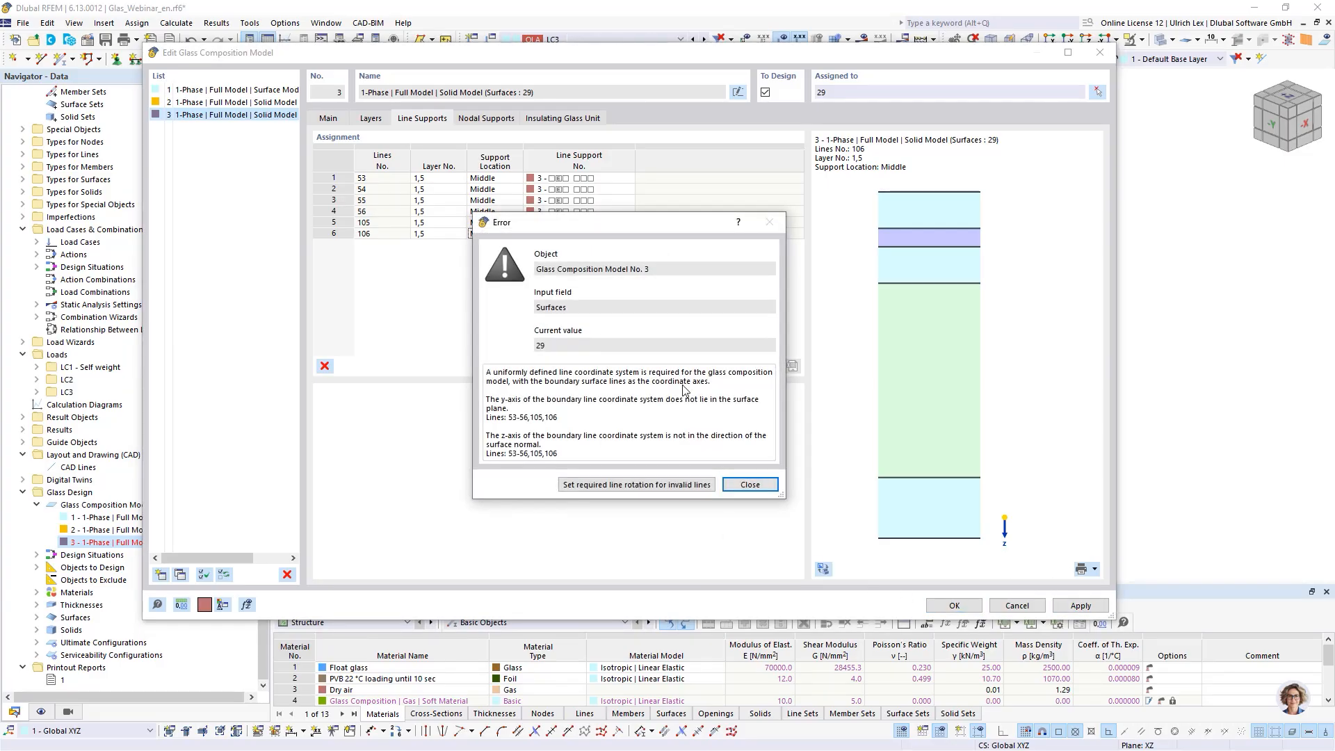
pyautogui.click(649, 485)
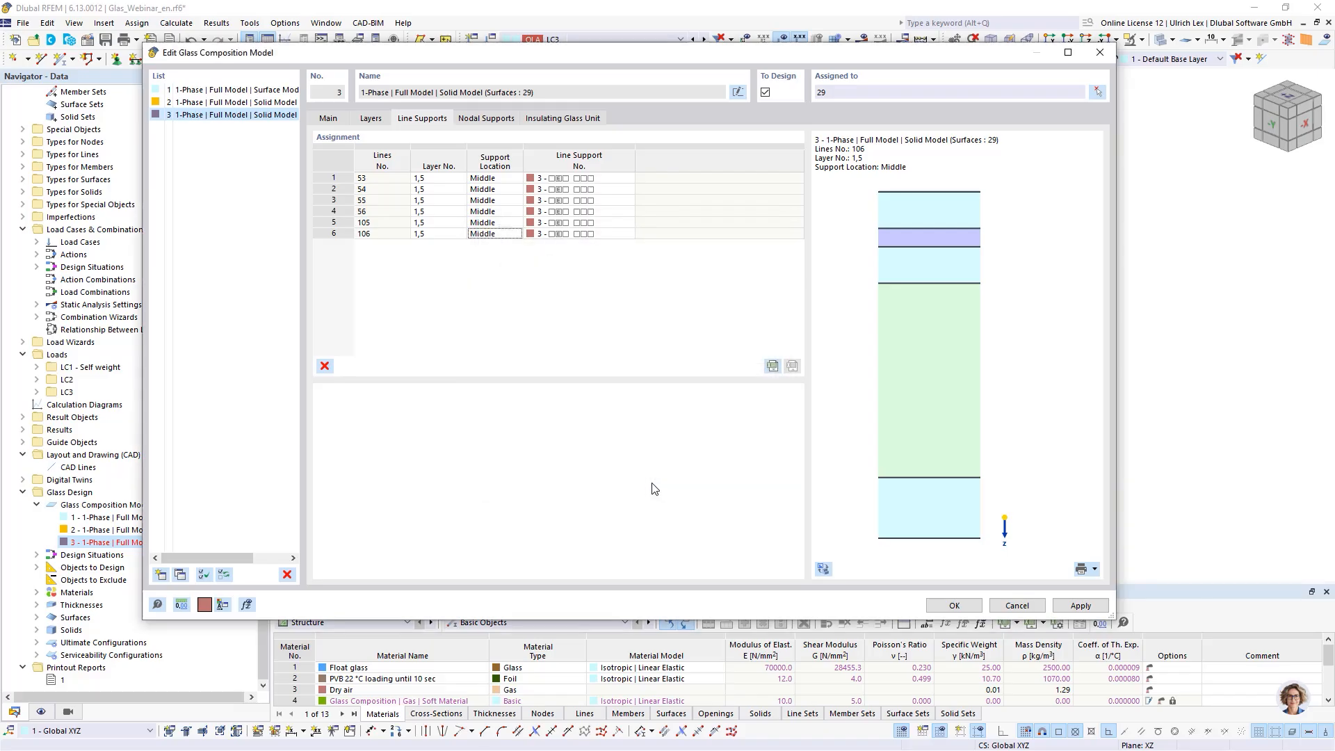
# - Toggle the preview between the 3D model and the cross-section to check the supported lines
pyautogui.click(373, 119)
pyautogui.click(417, 120)
pyautogui.click(437, 178)
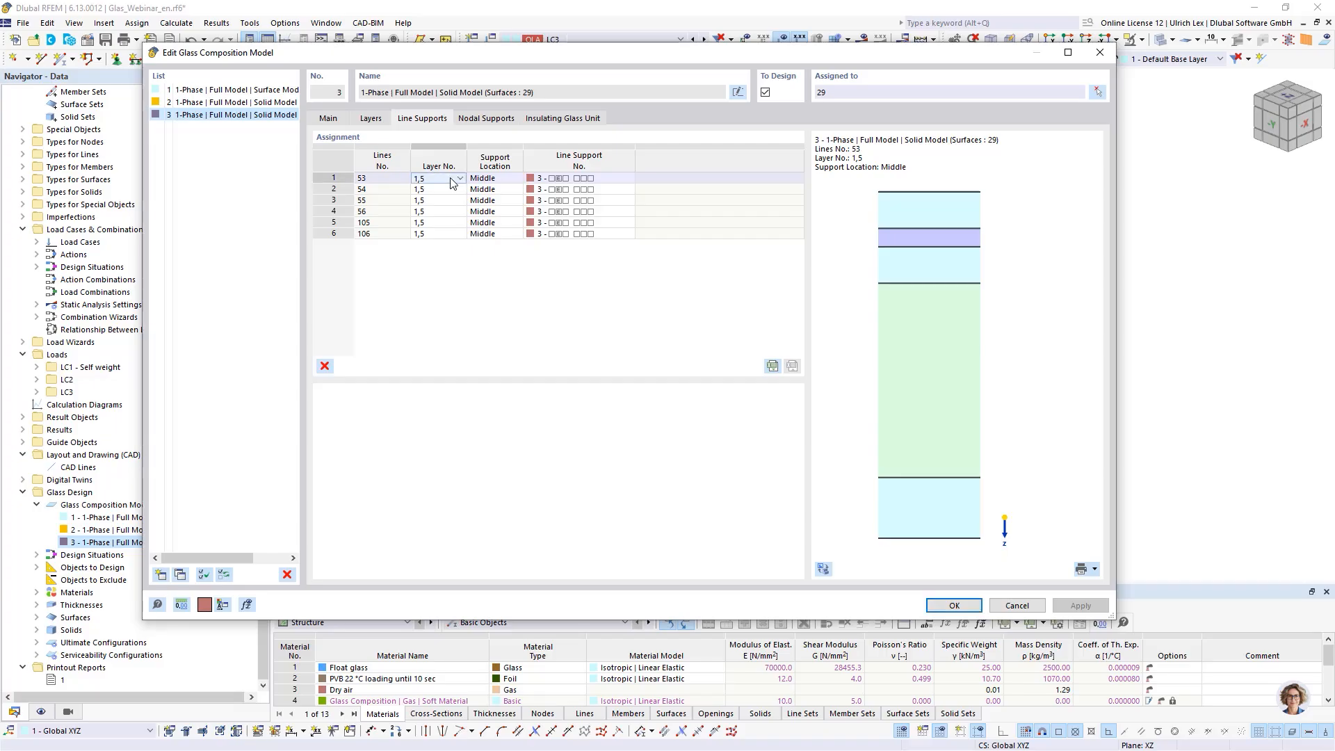
pyautogui.click(824, 568)
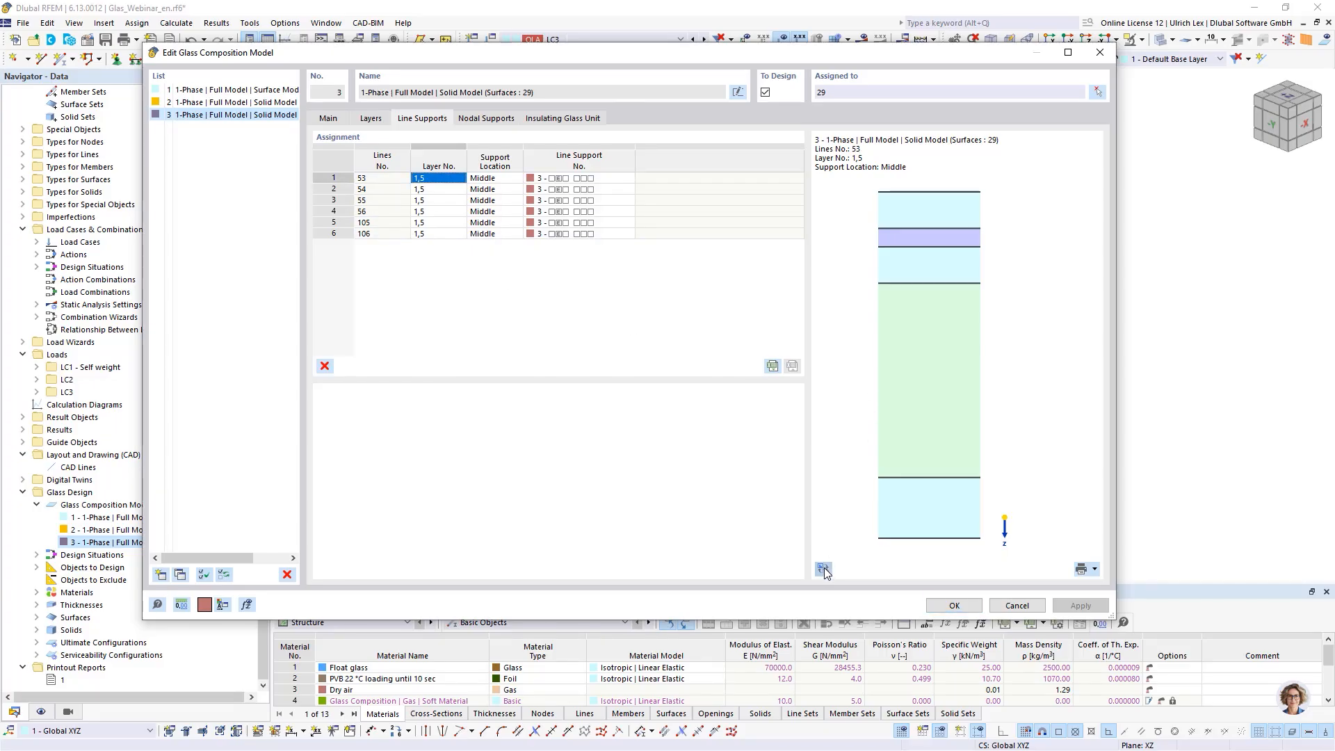
pyautogui.click(480, 179)
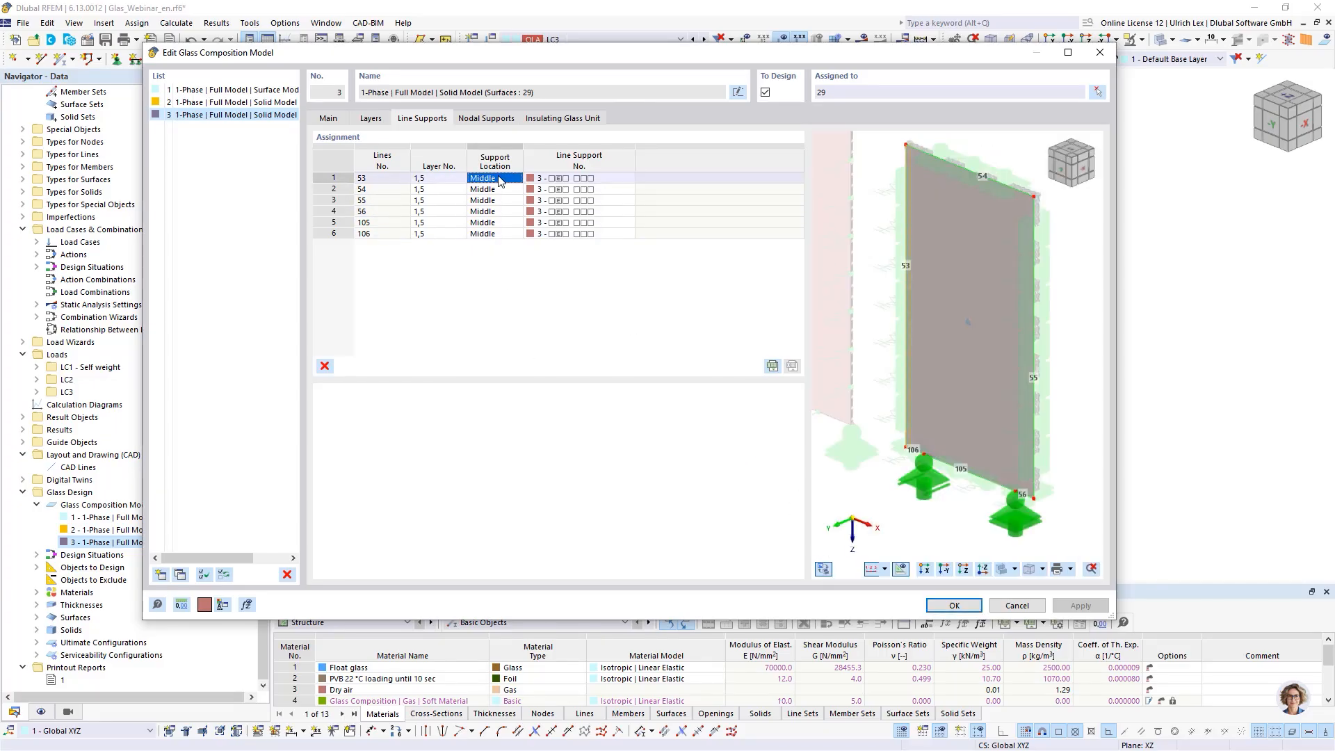
pyautogui.click(823, 569)
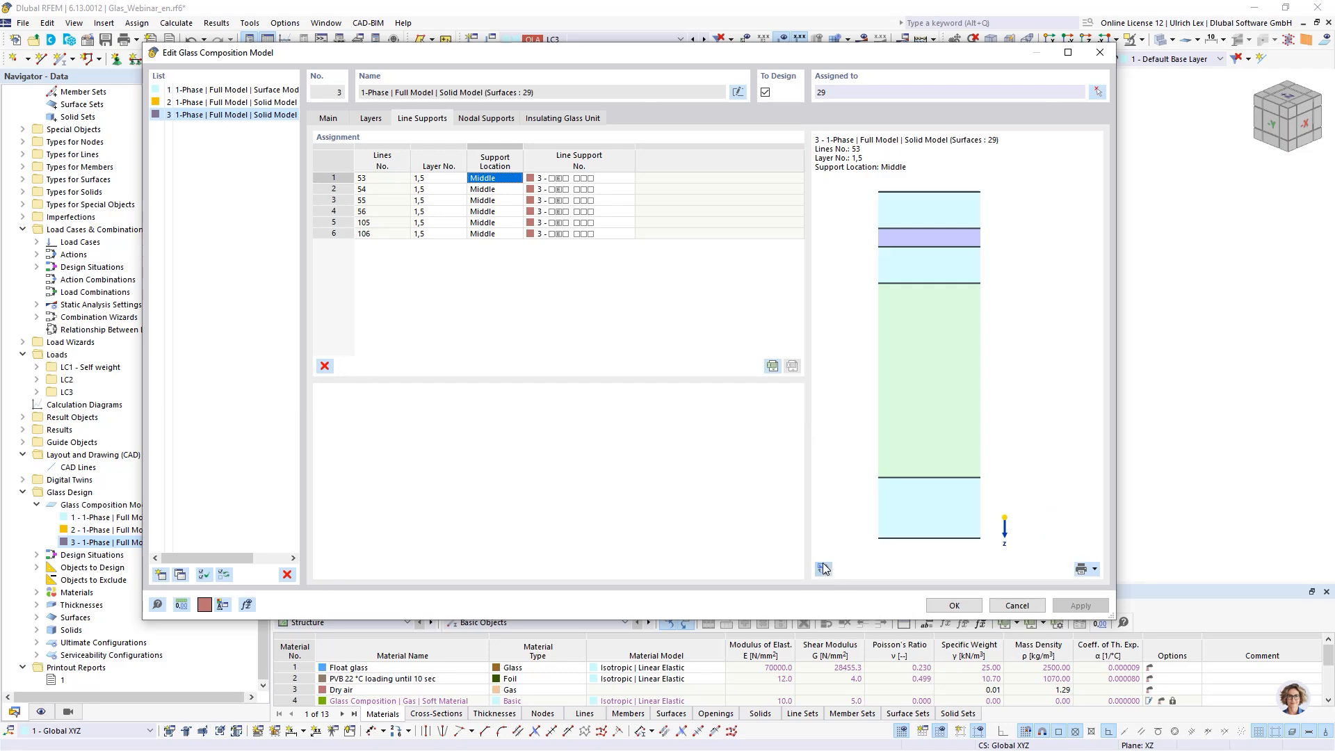
pyautogui.click(445, 178)
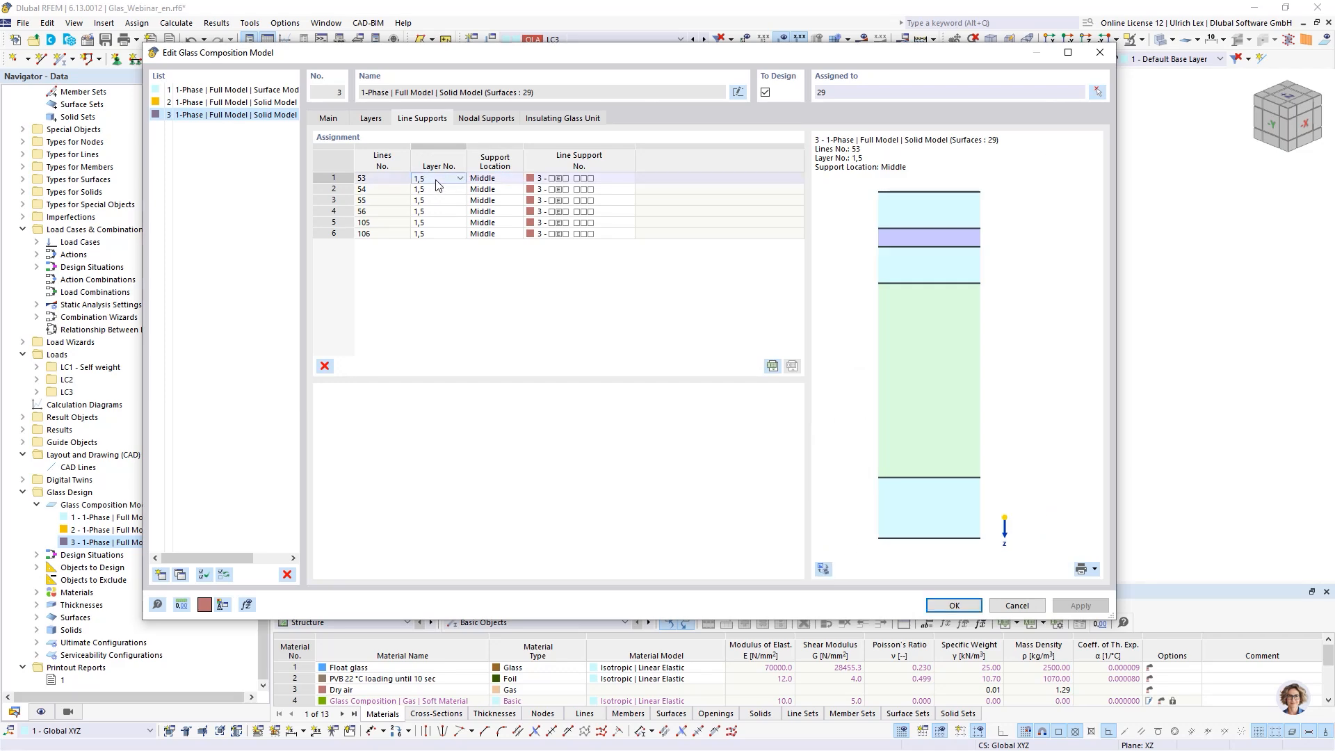
# - Assign the nodal support at node 65 to layers 1, 3 and 5 at the Middle location
pyautogui.click(490, 119)
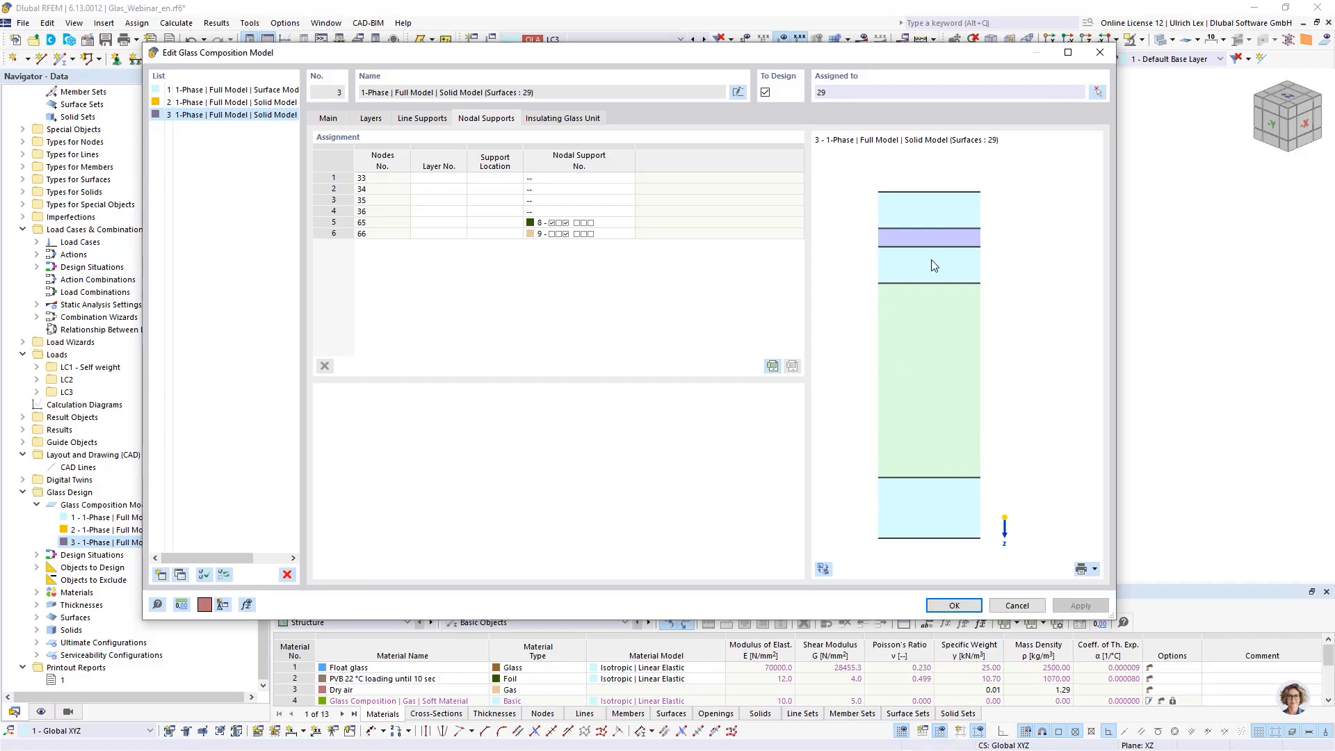
pyautogui.click(451, 224)
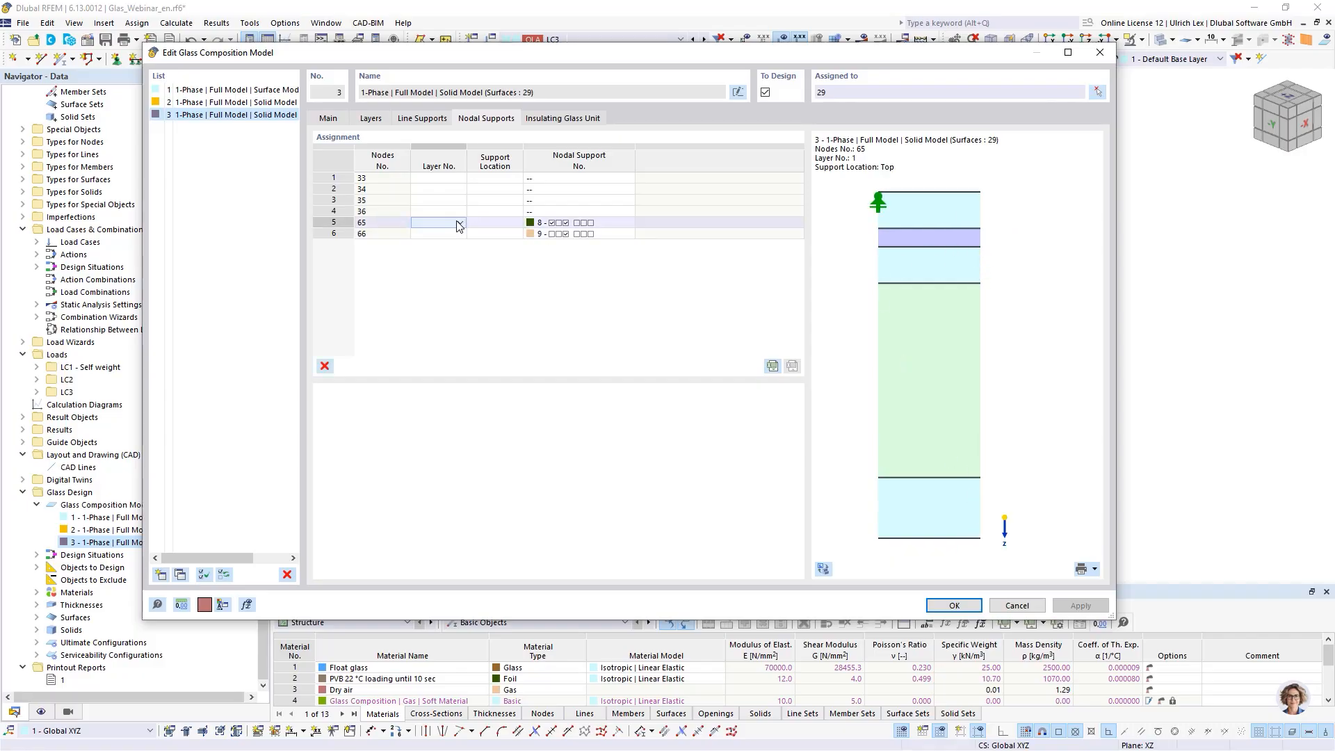
pyautogui.click(418, 233)
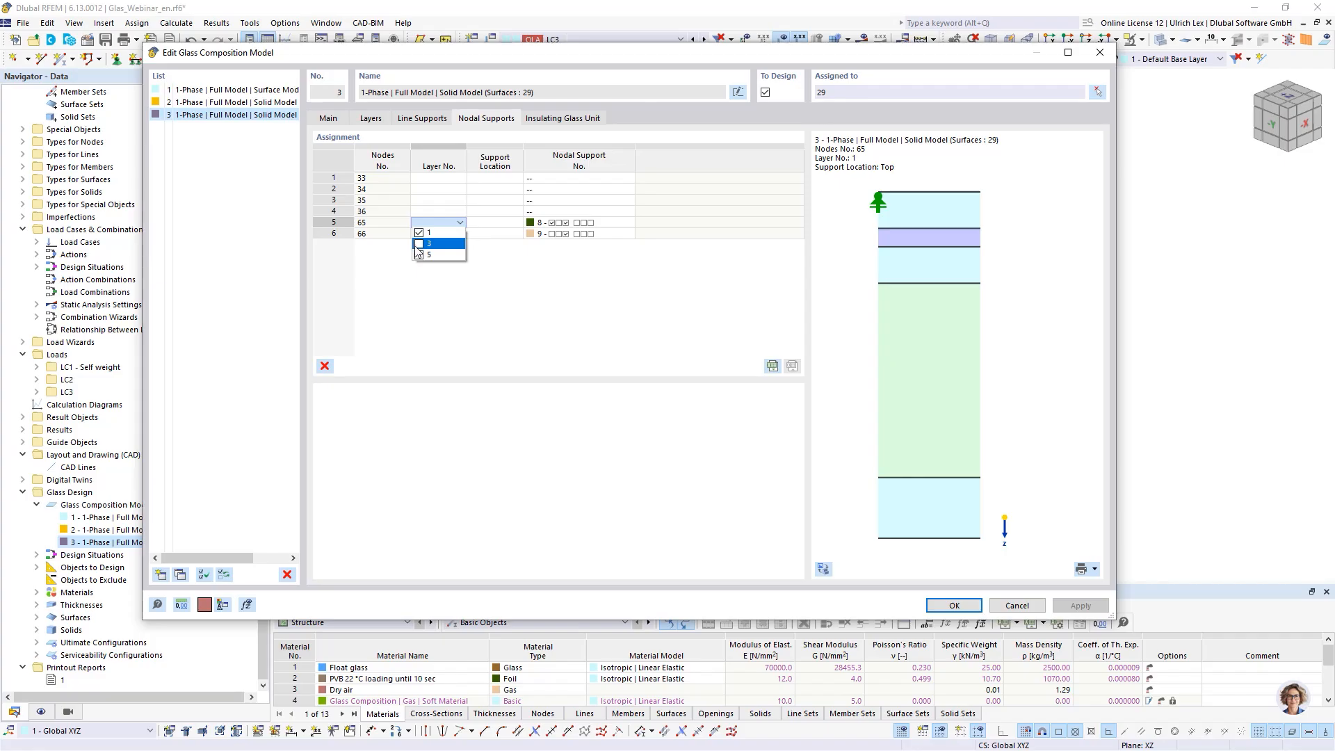
pyautogui.click(419, 243)
pyautogui.click(419, 254)
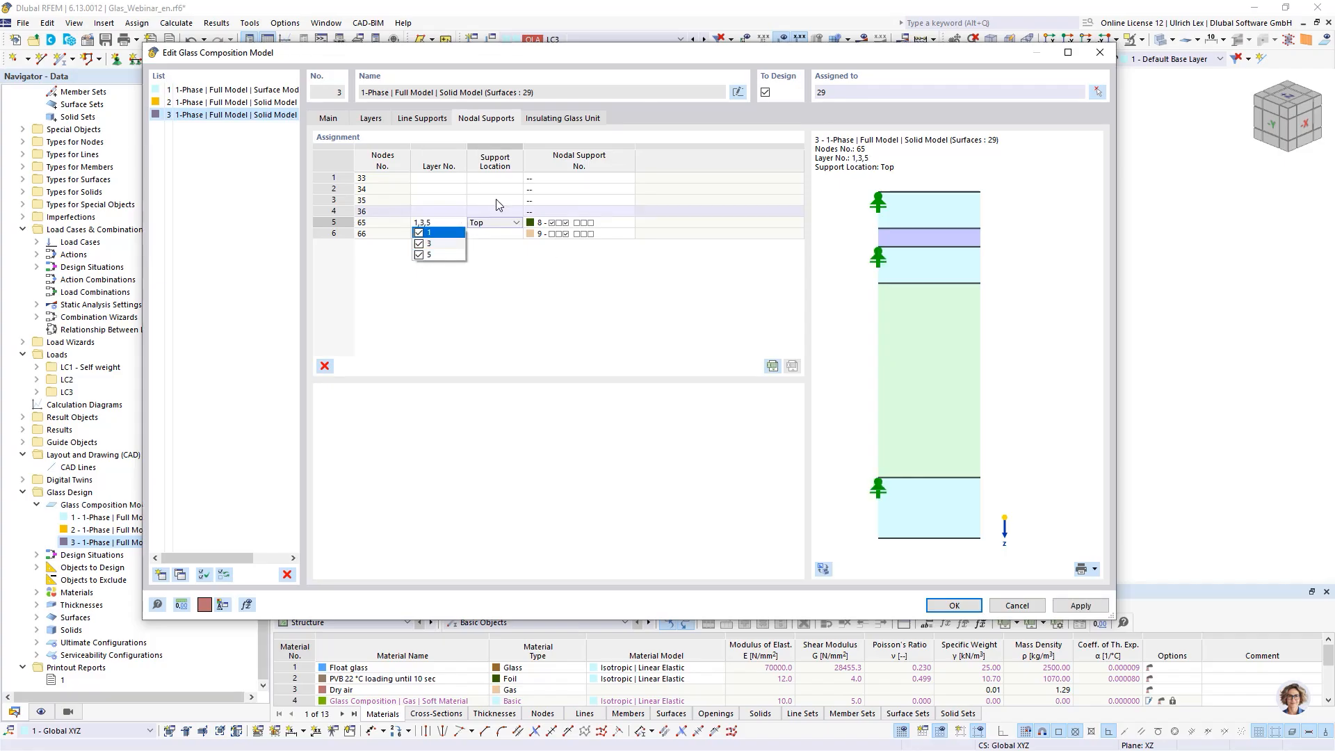
pyautogui.click(494, 223)
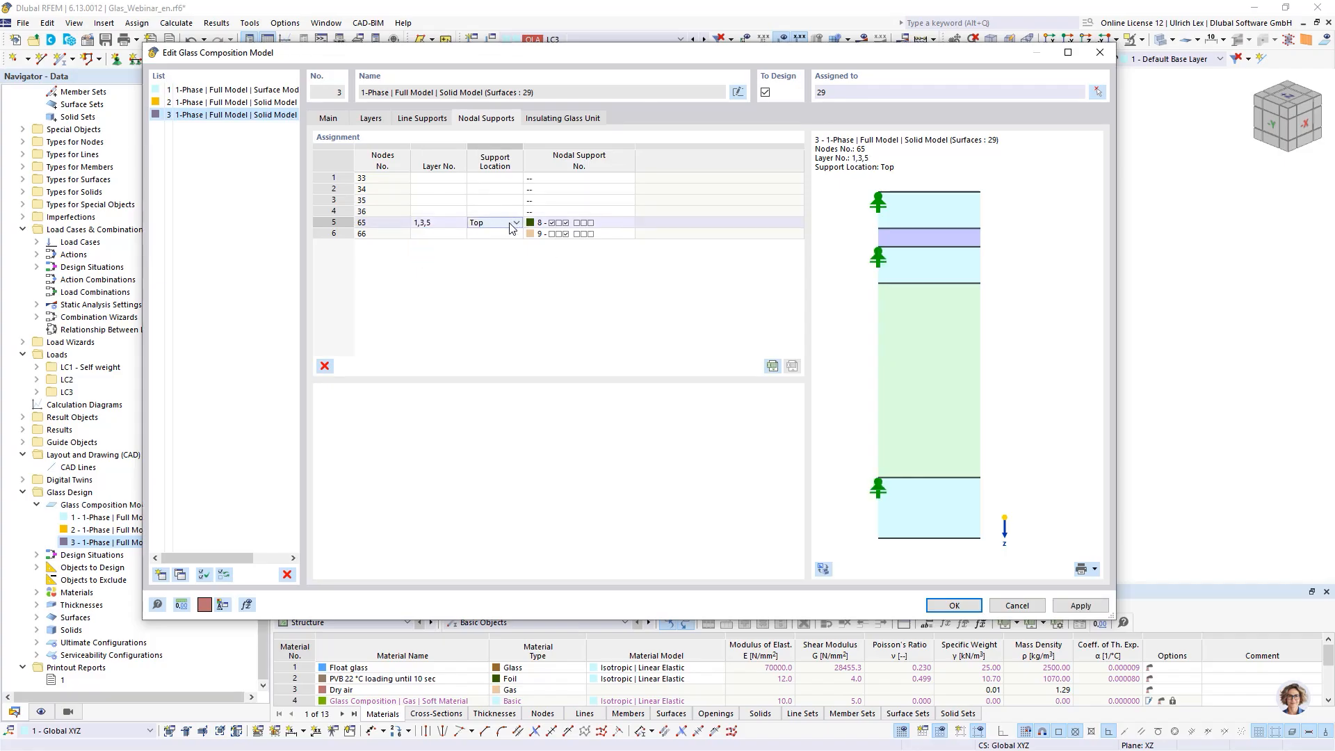
pyautogui.click(515, 223)
pyautogui.click(490, 244)
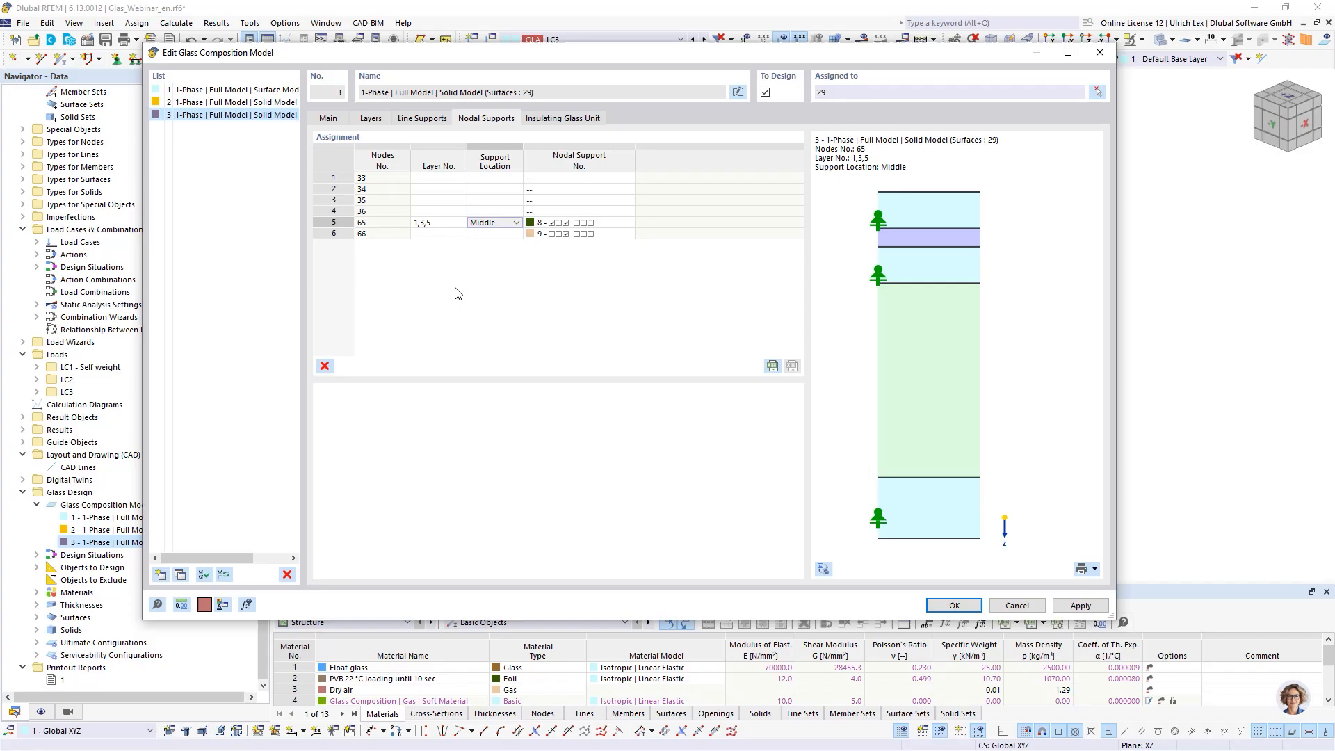
# - Assign the nodal support at node 66 to layers 1, 3 and 5 at the Middle location
pyautogui.click(439, 234)
pyautogui.click(460, 234)
pyautogui.click(418, 244)
pyautogui.click(419, 254)
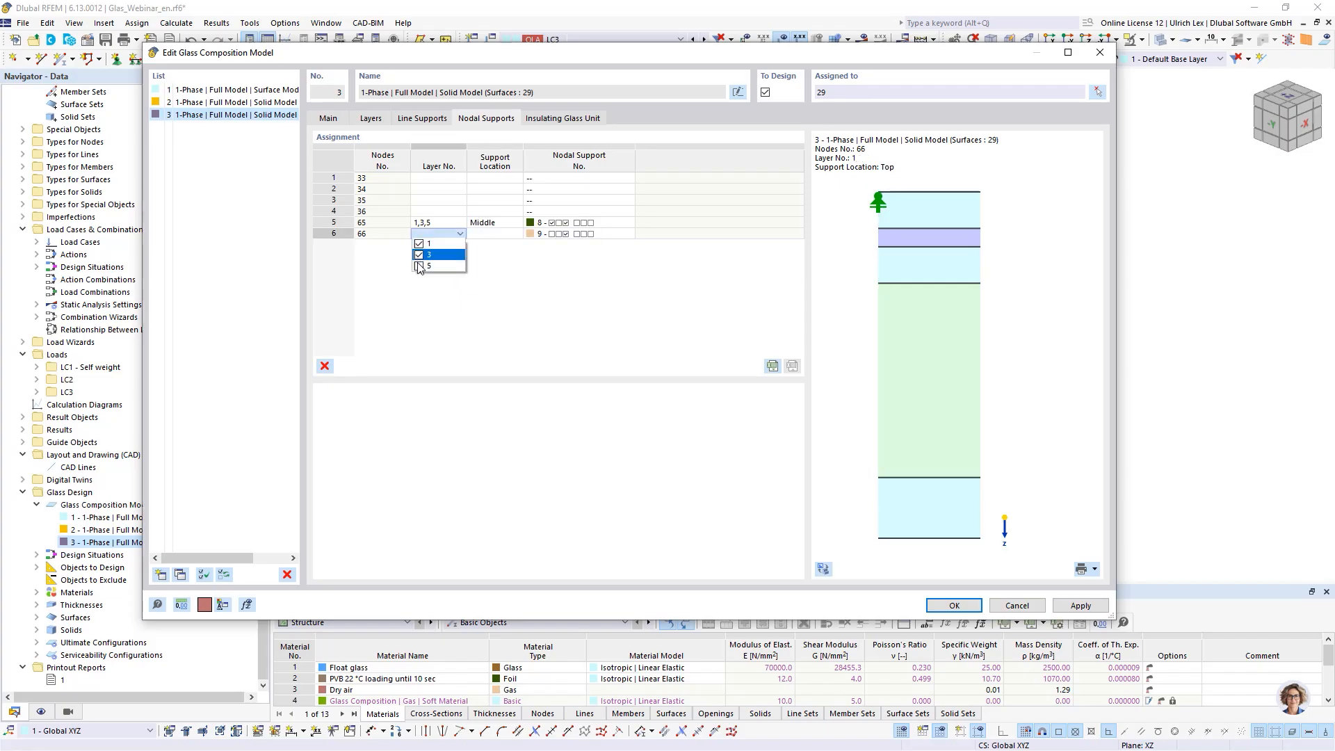
pyautogui.click(418, 266)
pyautogui.click(510, 235)
pyautogui.click(516, 234)
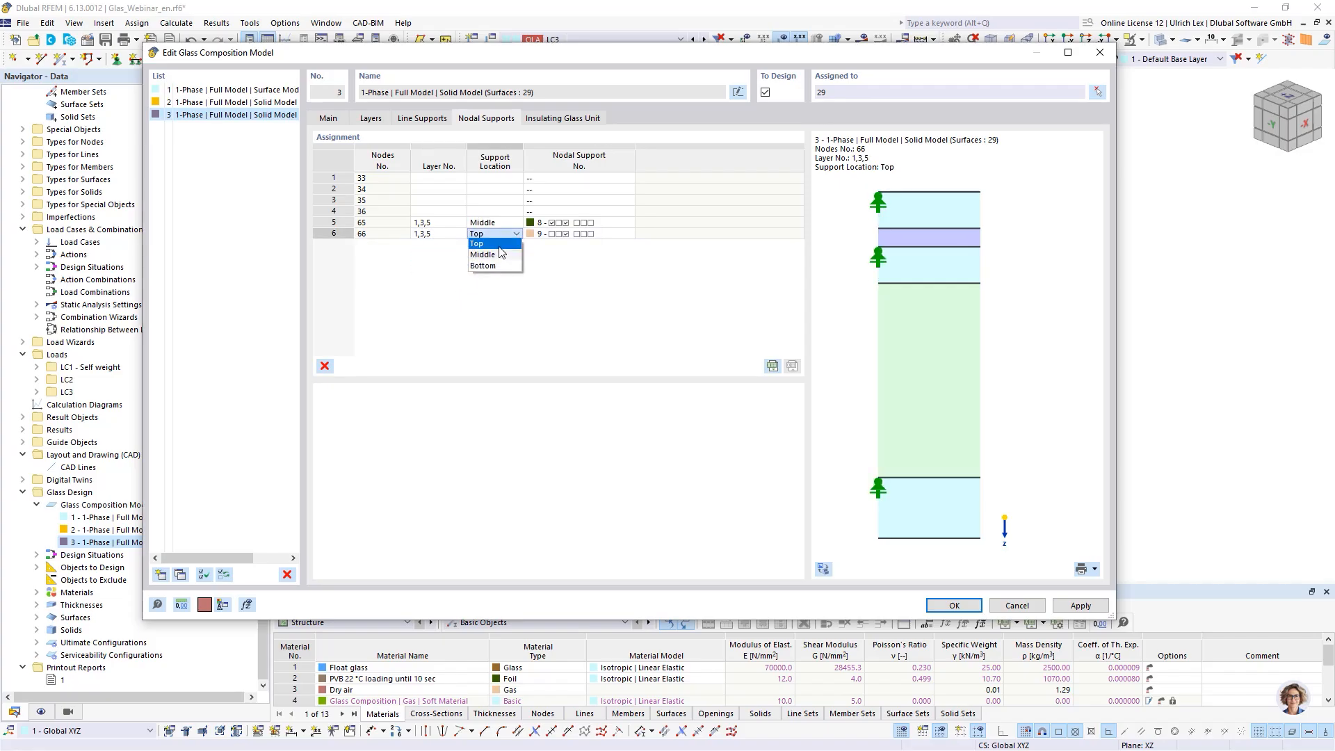
pyautogui.click(491, 255)
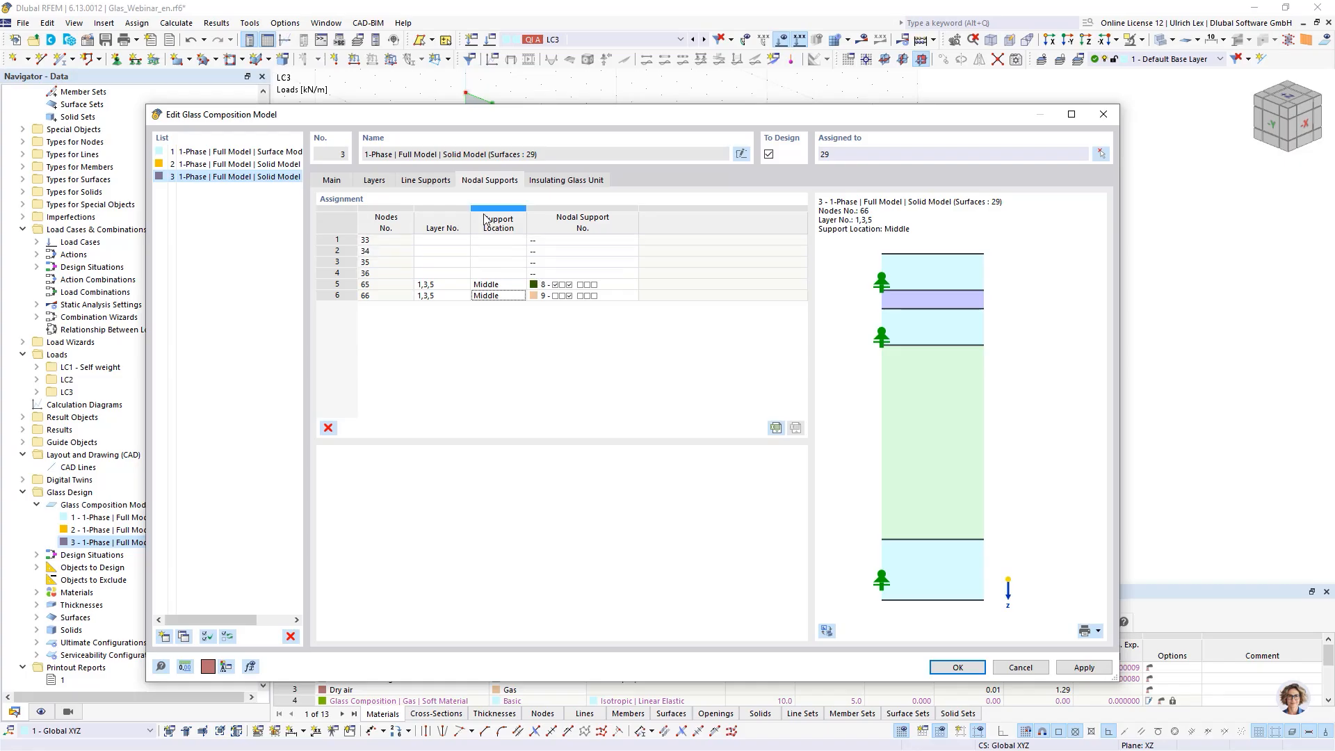
# - Review the insulating glass unit and main settings, then confirm the glass composition model
pyautogui.click(578, 183)
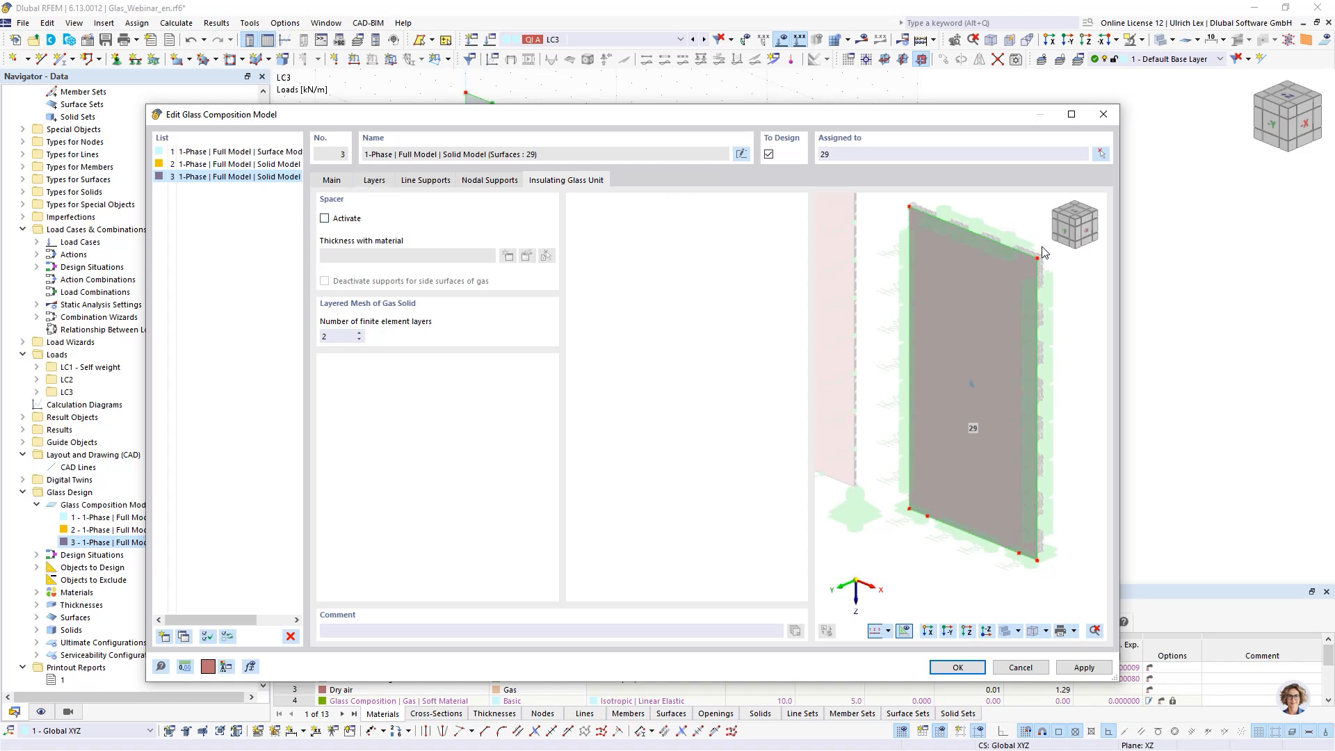
pyautogui.scroll(4, 1019, 281)
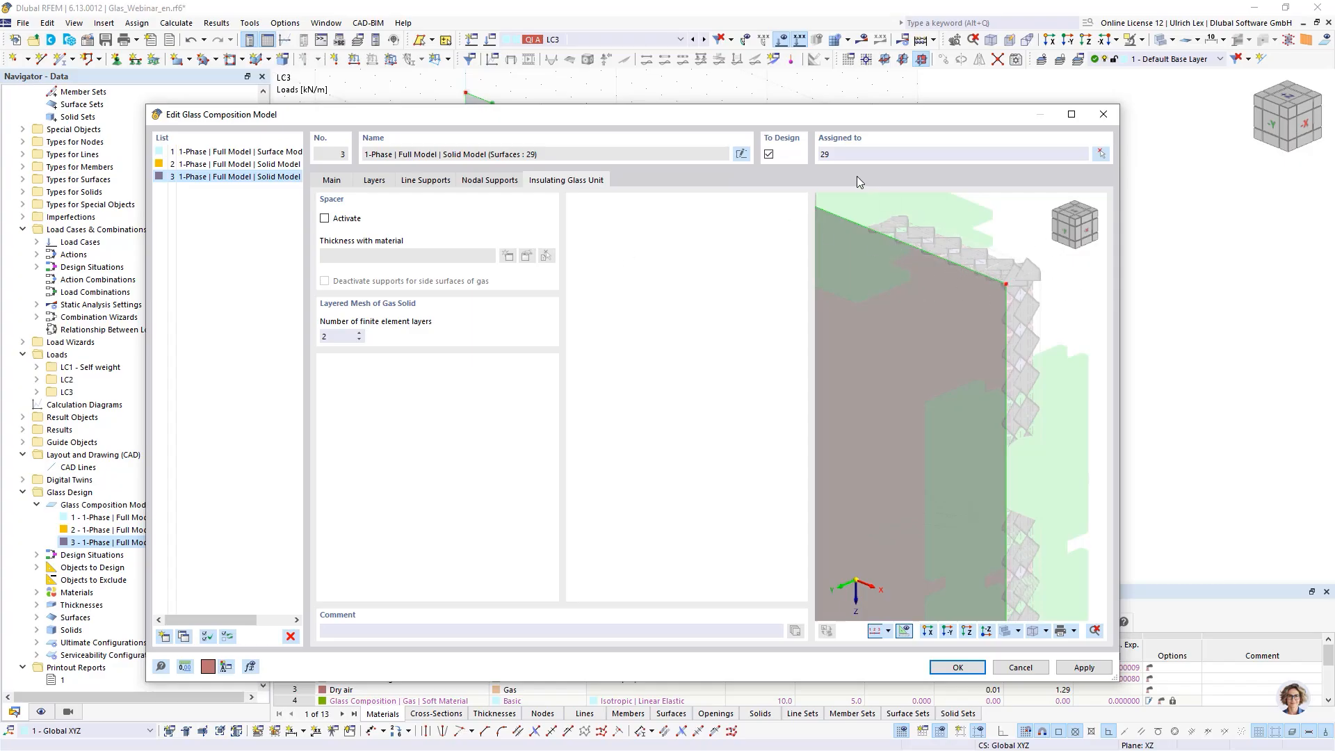
pyautogui.moveTo(663, 117); pyautogui.dragTo(682, 65)
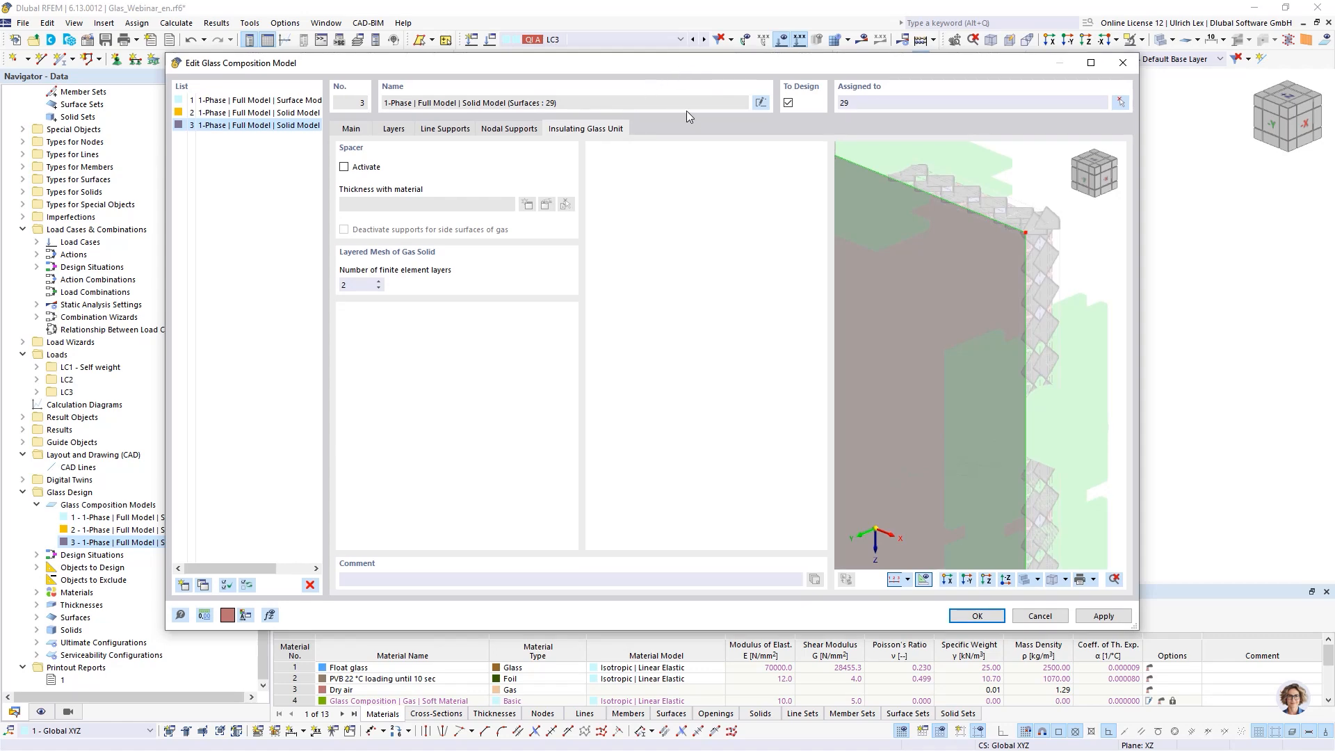
pyautogui.click(350, 130)
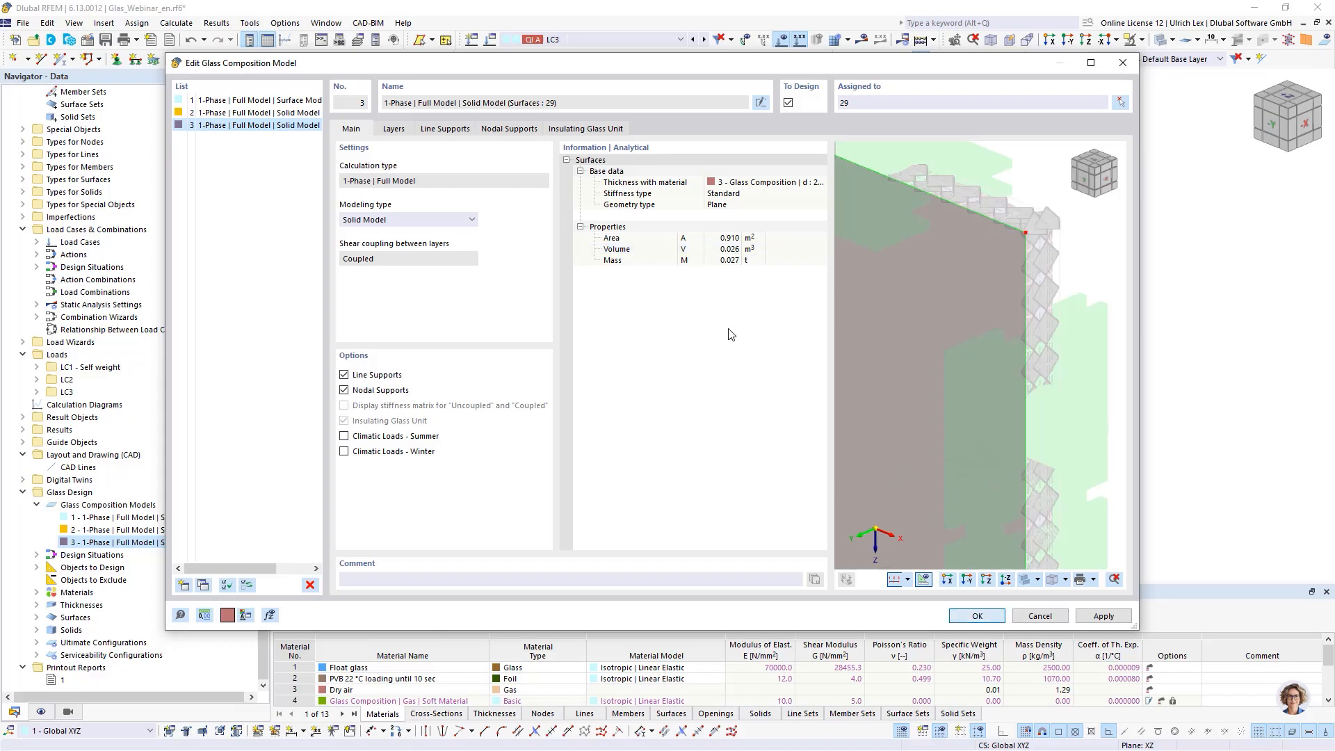
pyautogui.press('Return')
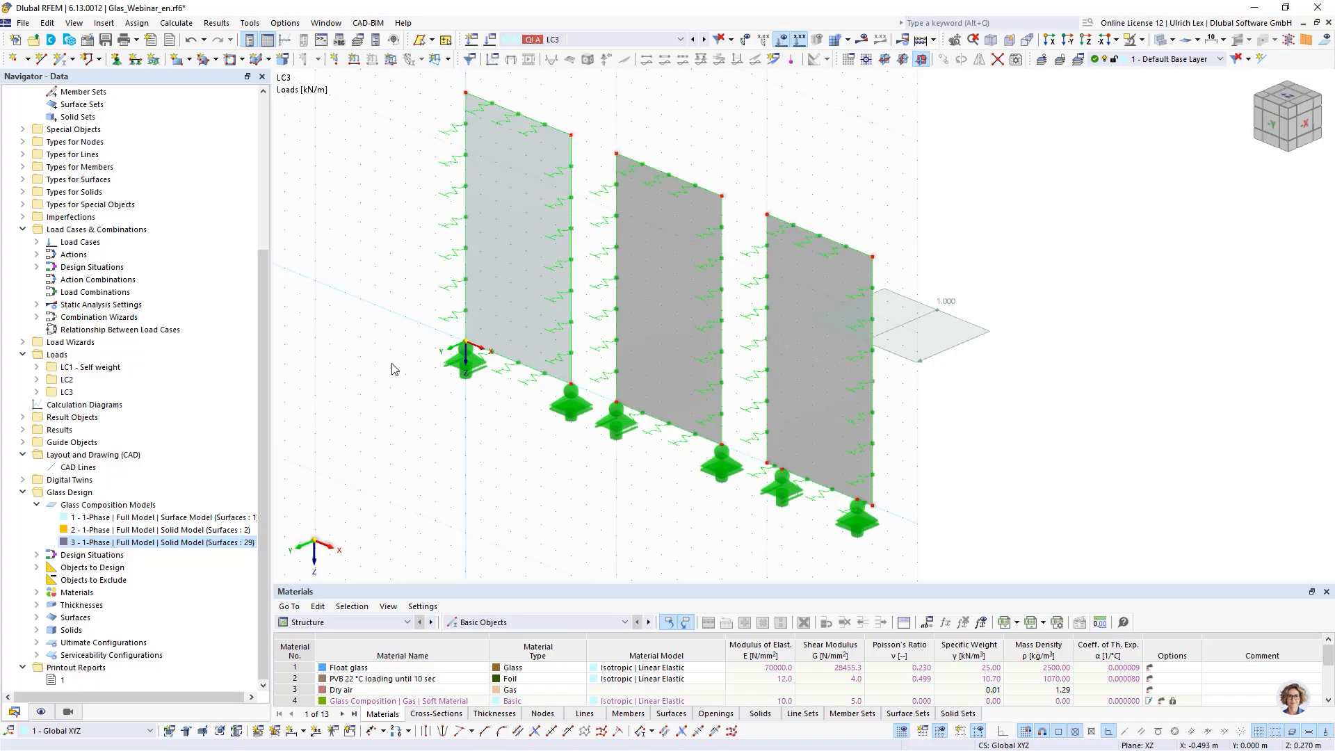
# - Examine the model's panels and the solids and surfaces listed in the navigator
pyautogui.keyDown('ctrl'); pyautogui.moveTo(393, 405); pyautogui.dragTo(419, 394, button='middle'); pyautogui.keyUp('ctrl')
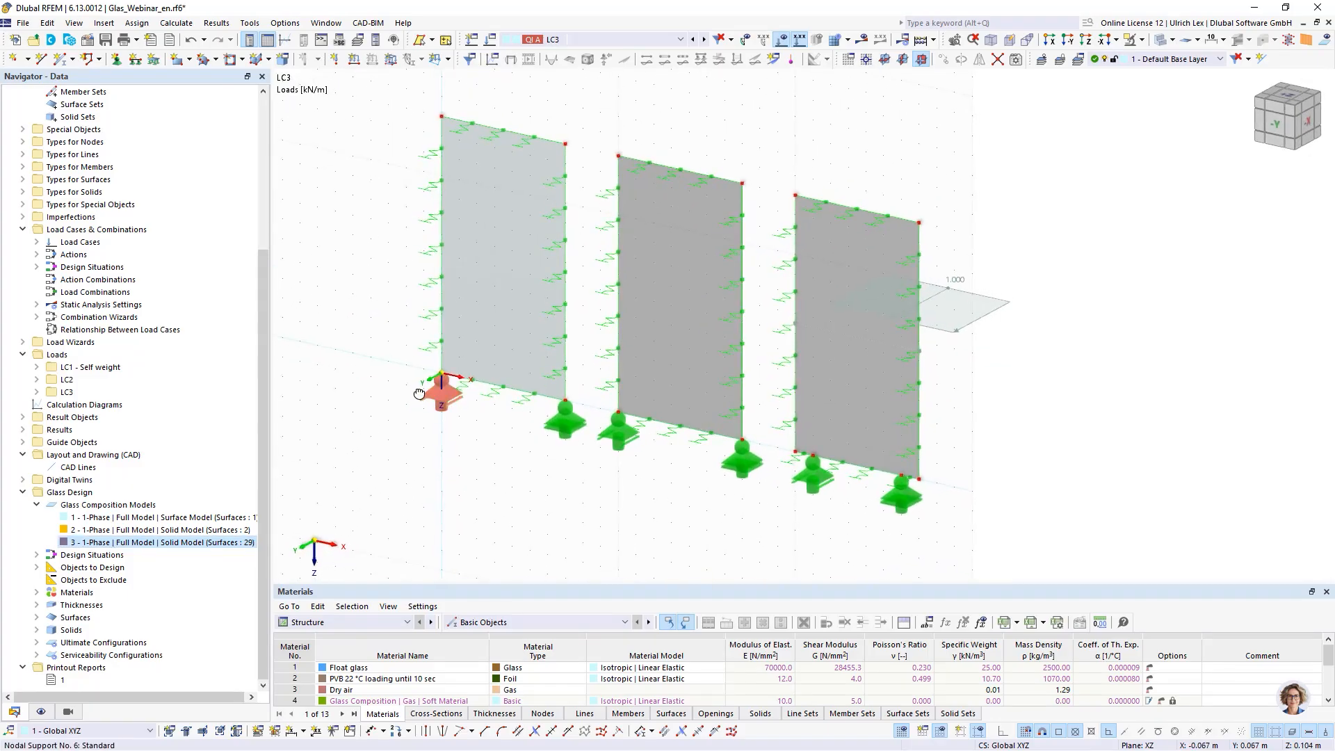
pyautogui.scroll(2, 1070, 295)
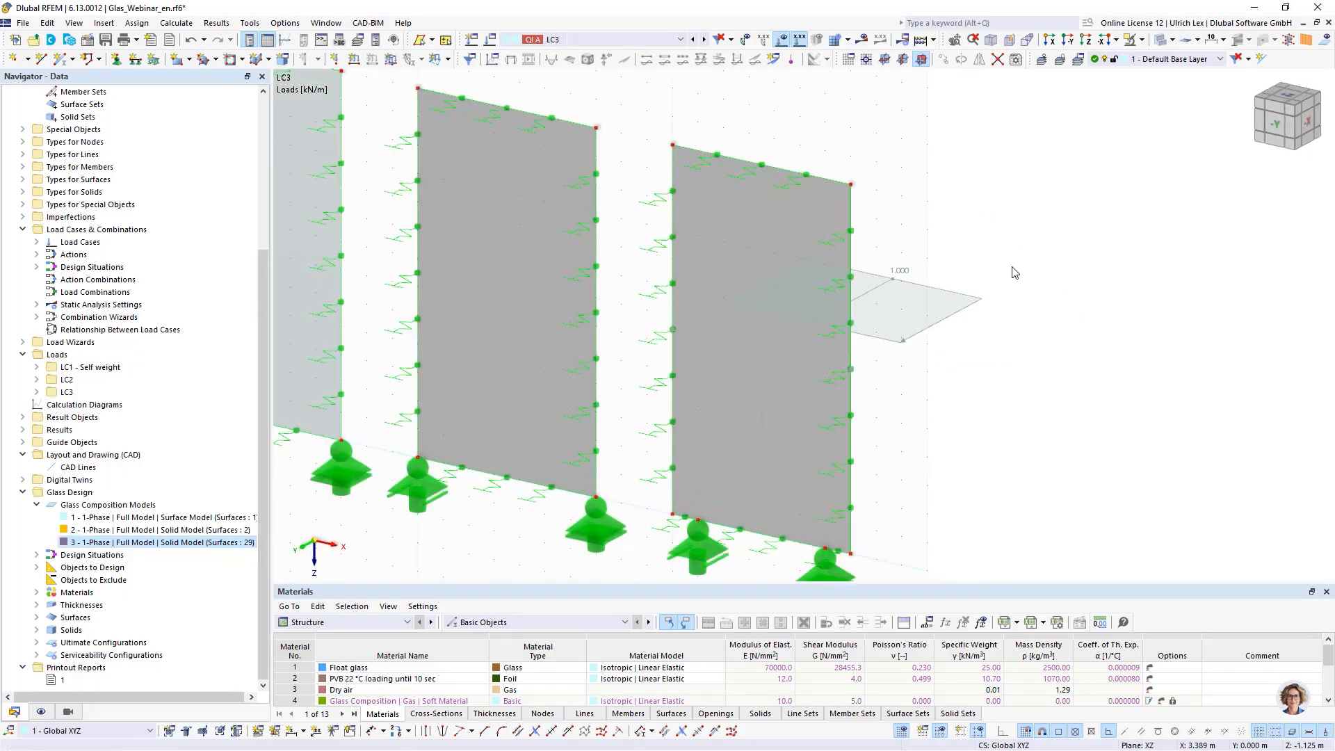
pyautogui.scroll(5, 44, 306)
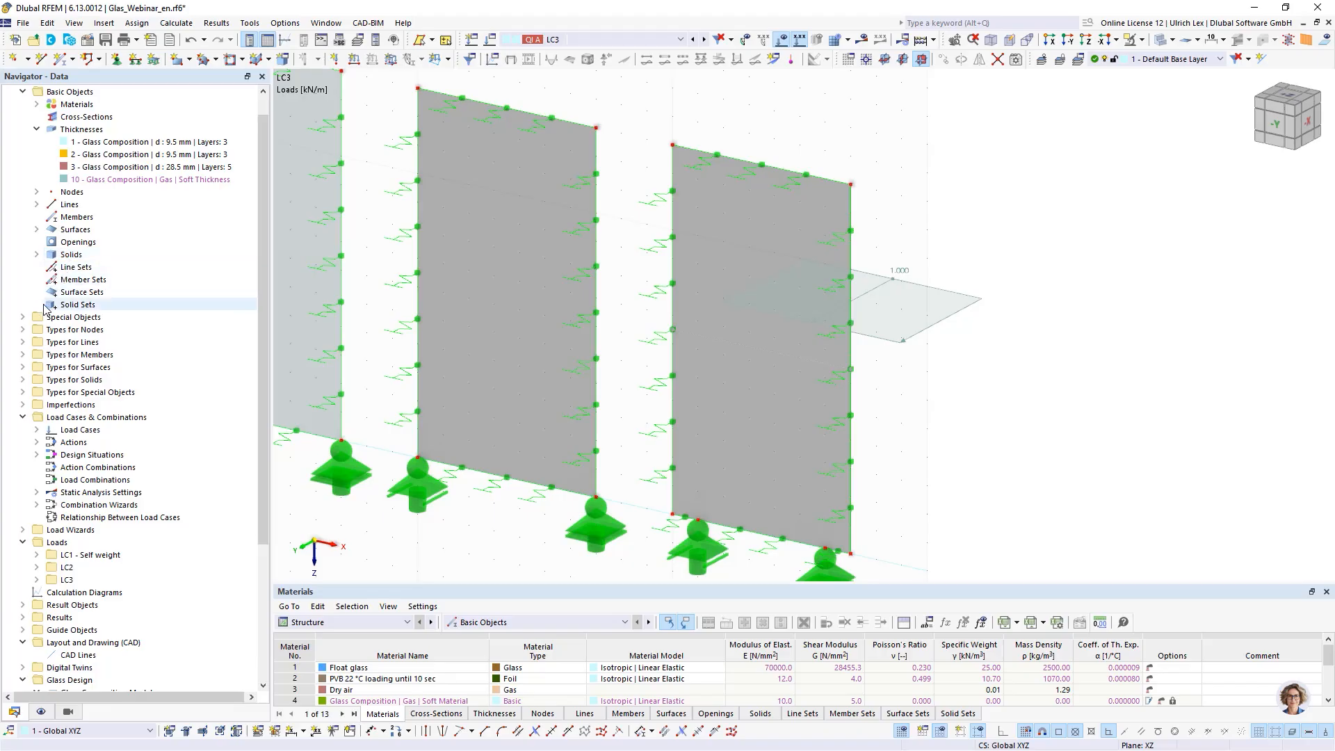
pyautogui.click(37, 255)
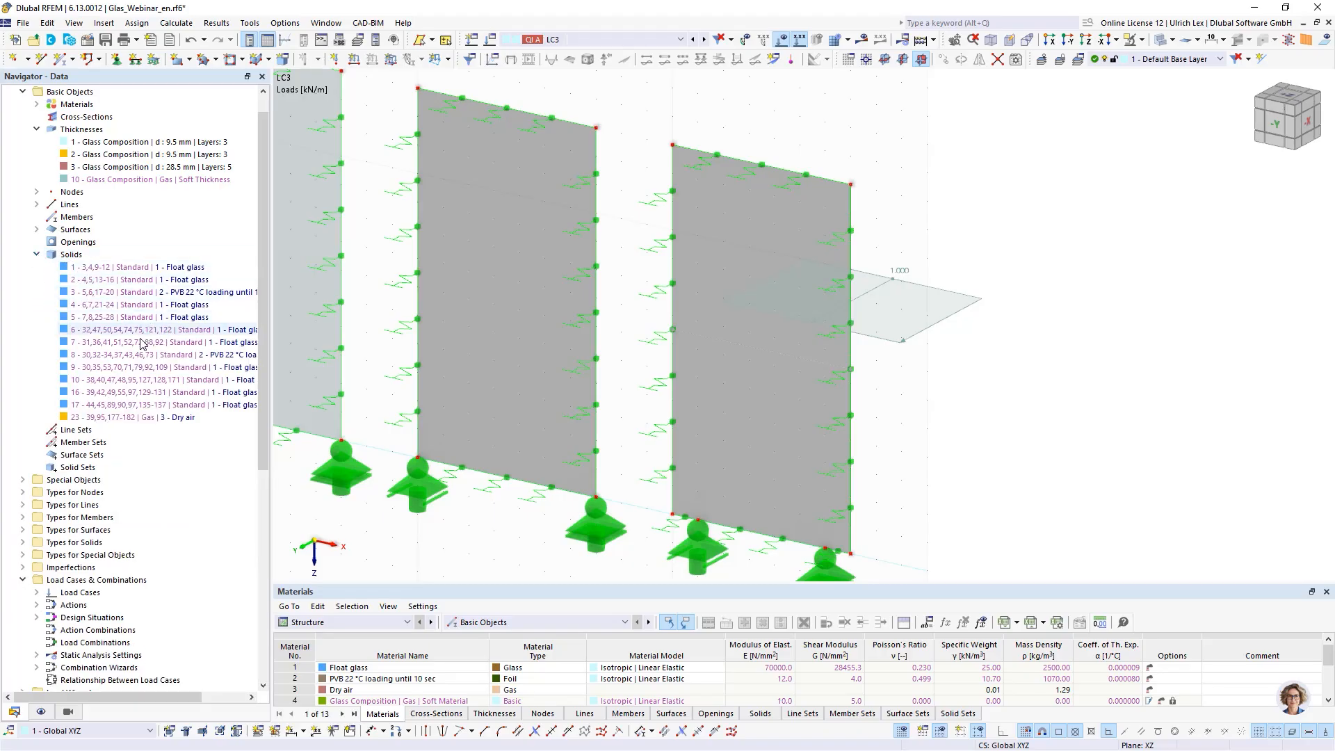
pyautogui.click(37, 229)
pyautogui.scroll(-3, 168, 418)
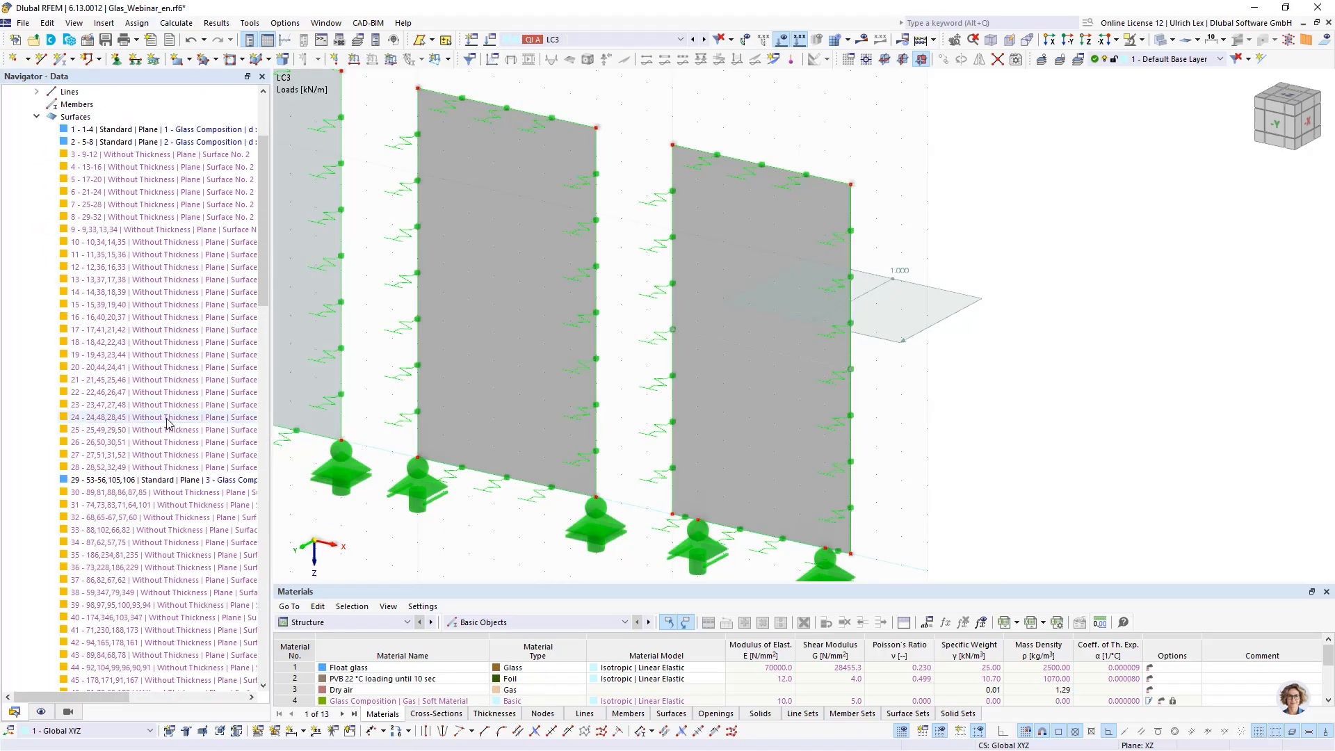
pyautogui.scroll(-2, 160, 438)
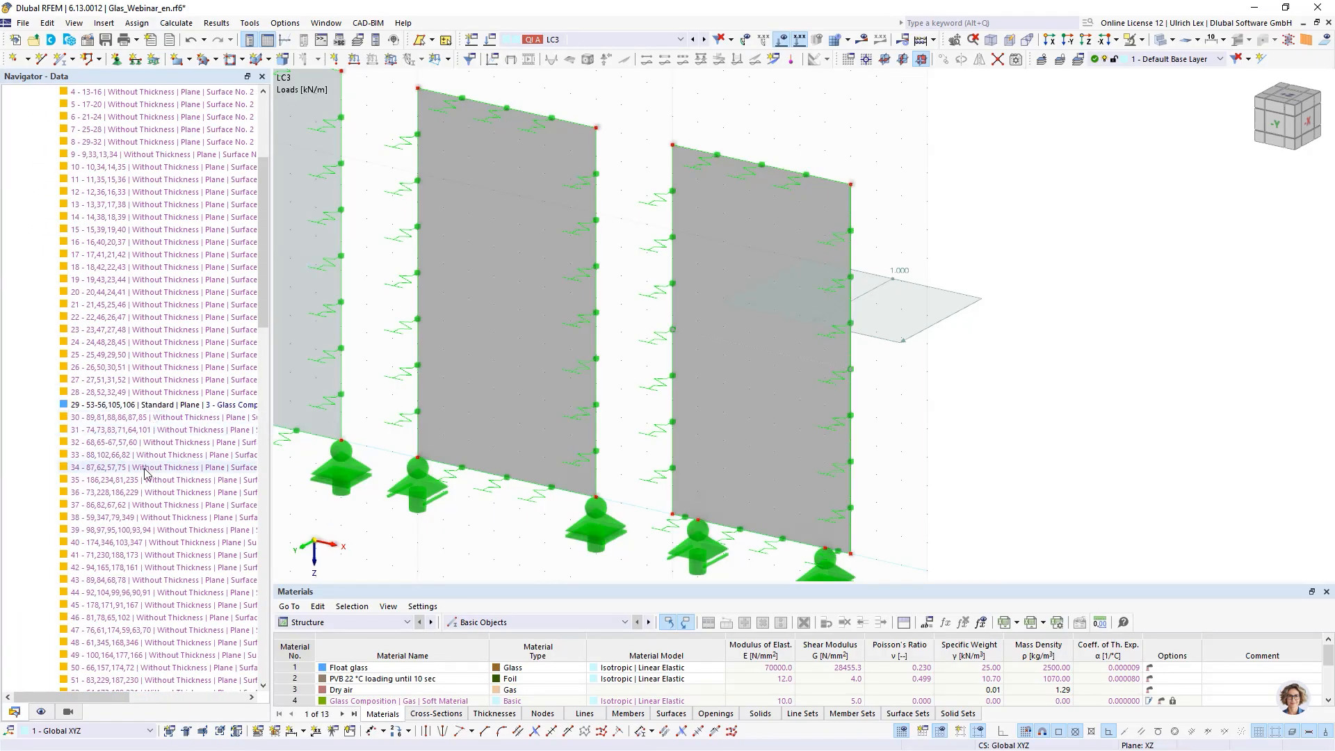
pyautogui.scroll(1, 115, 501)
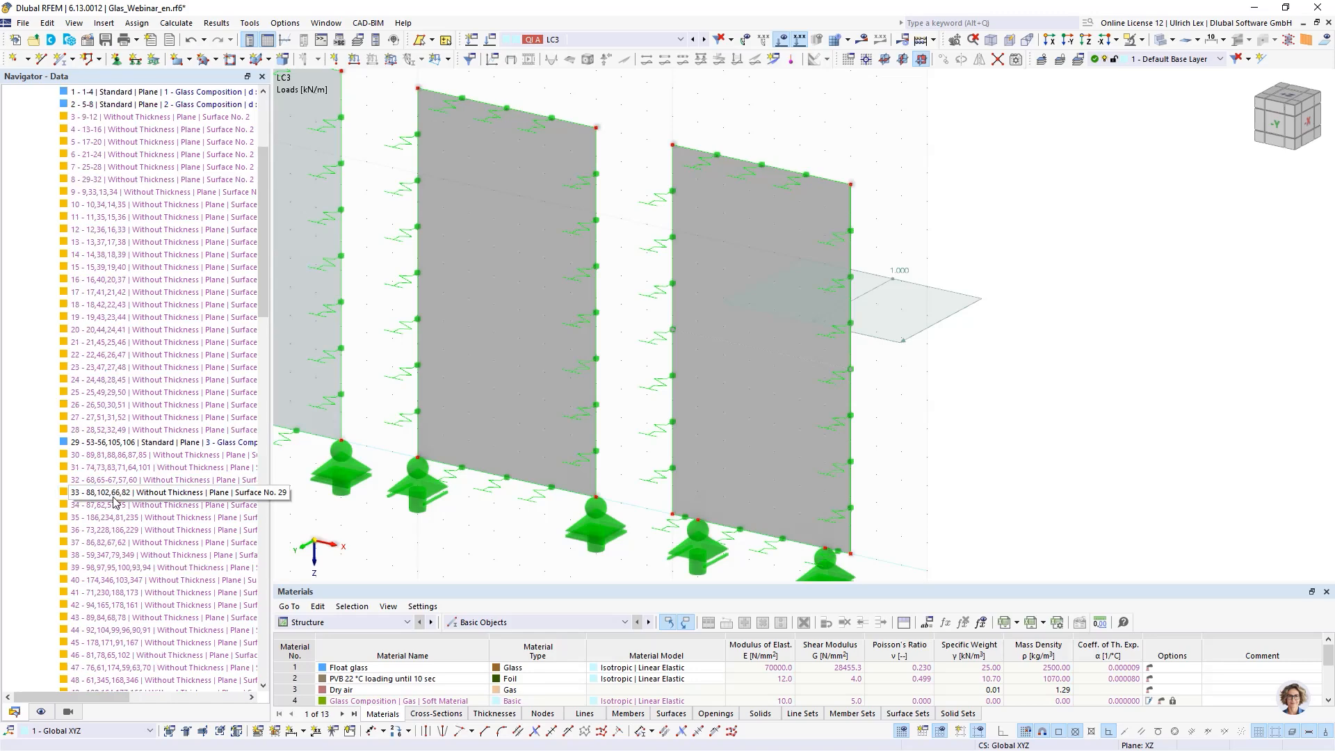
# - Collapse the Surfaces and Solids entries in the navigator and display the topology objects of the glass composition model
pyautogui.scroll(4, 69, 292)
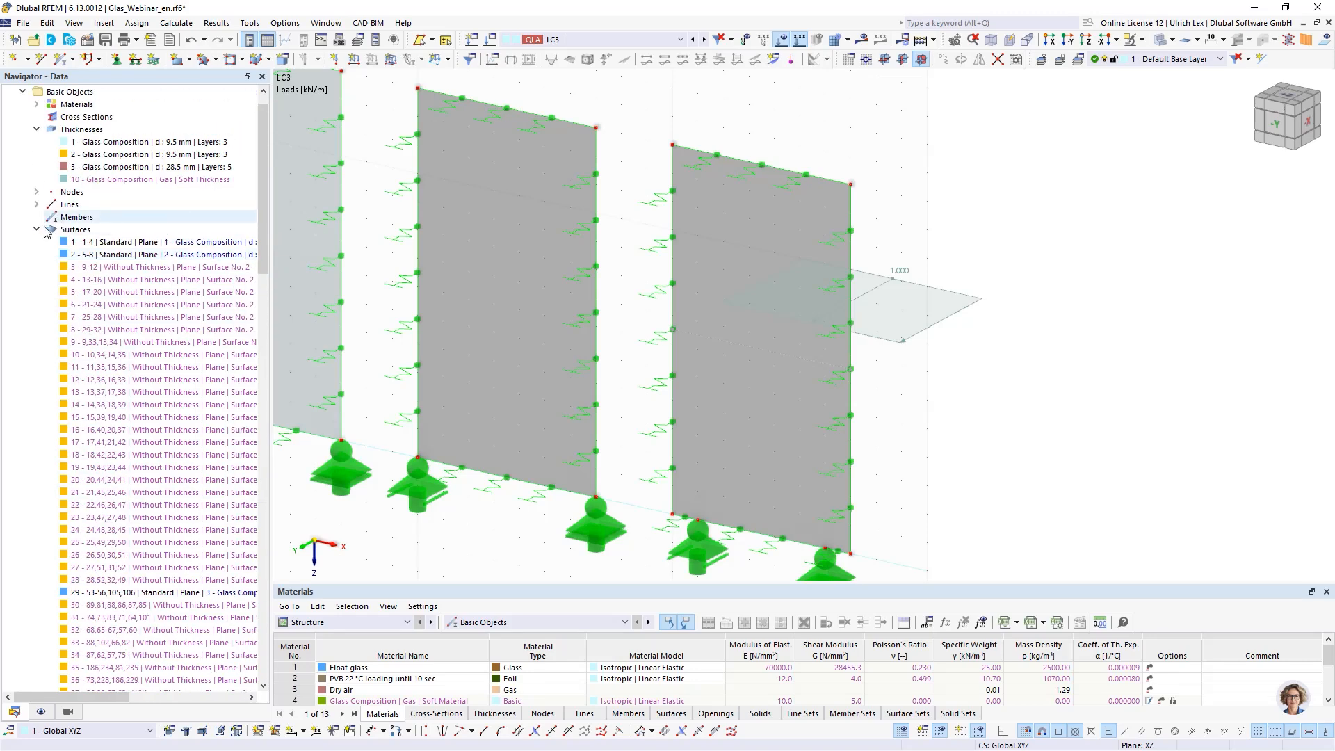
pyautogui.click(37, 231)
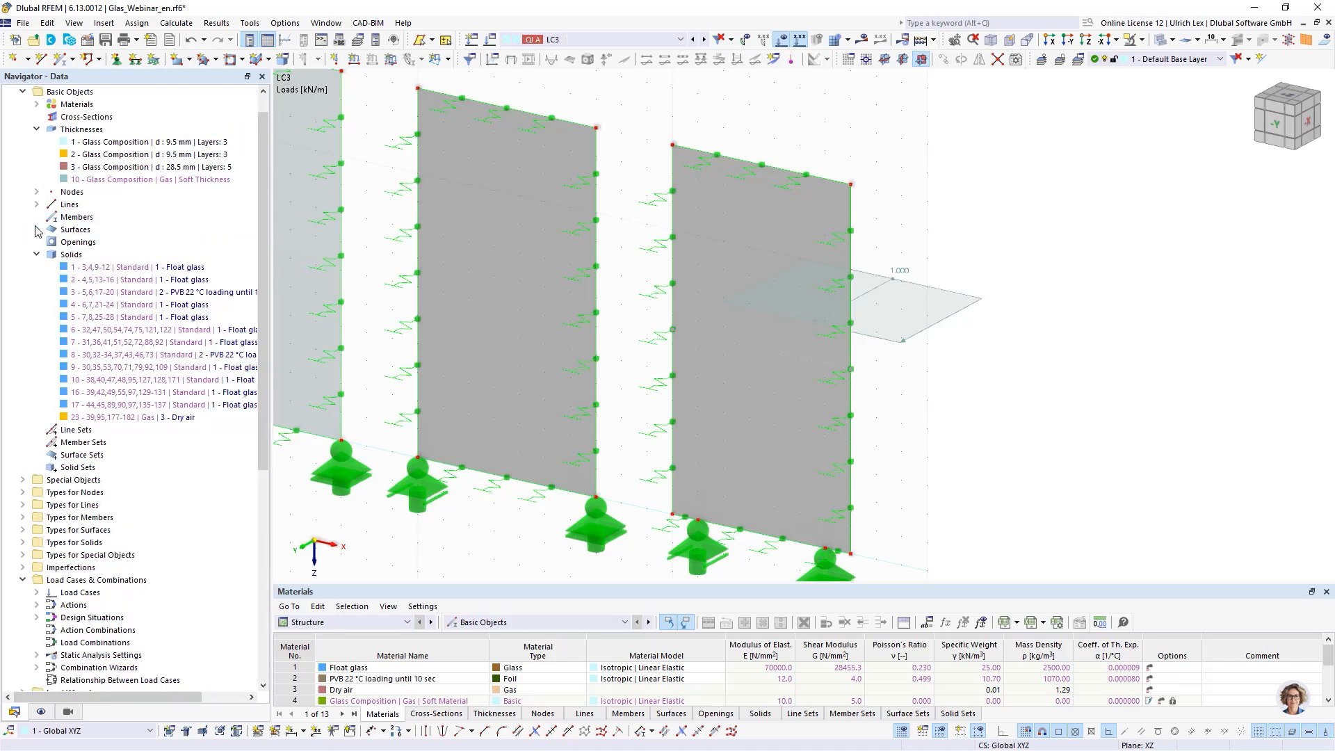
pyautogui.click(37, 254)
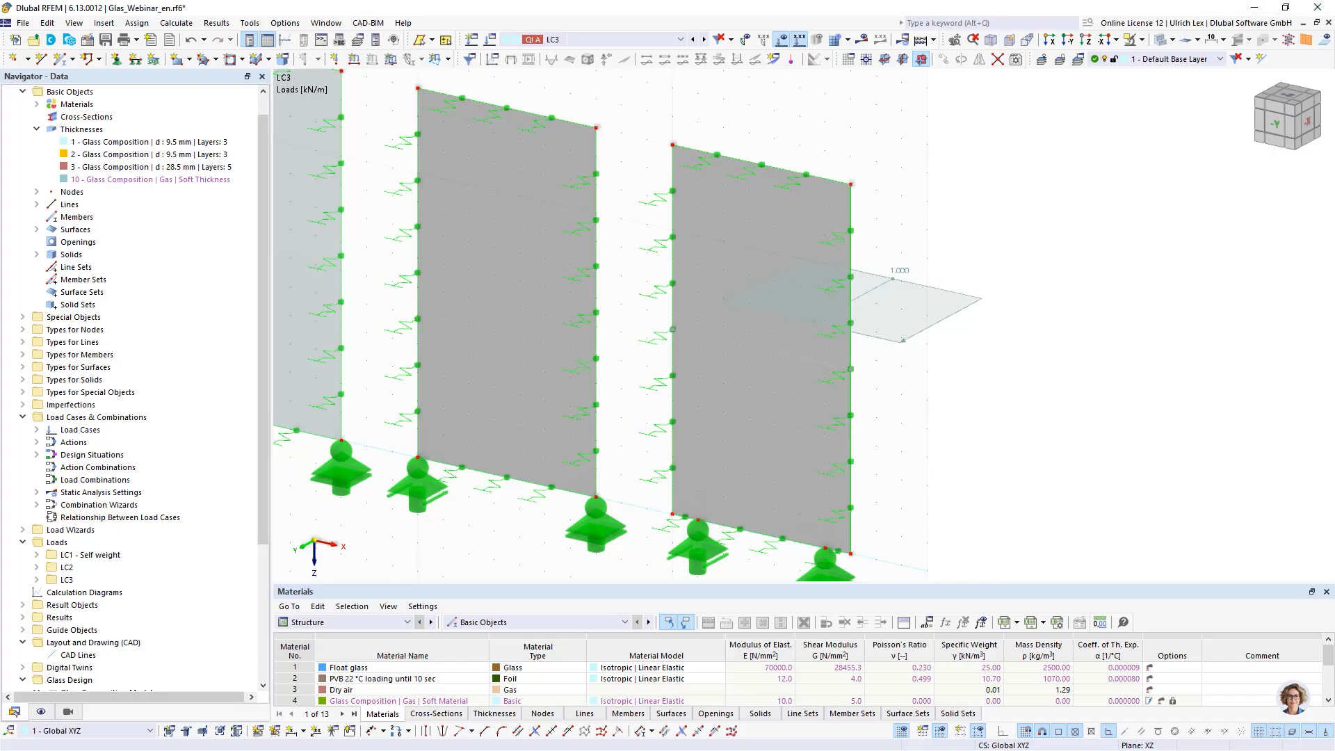
pyautogui.click(1327, 45)
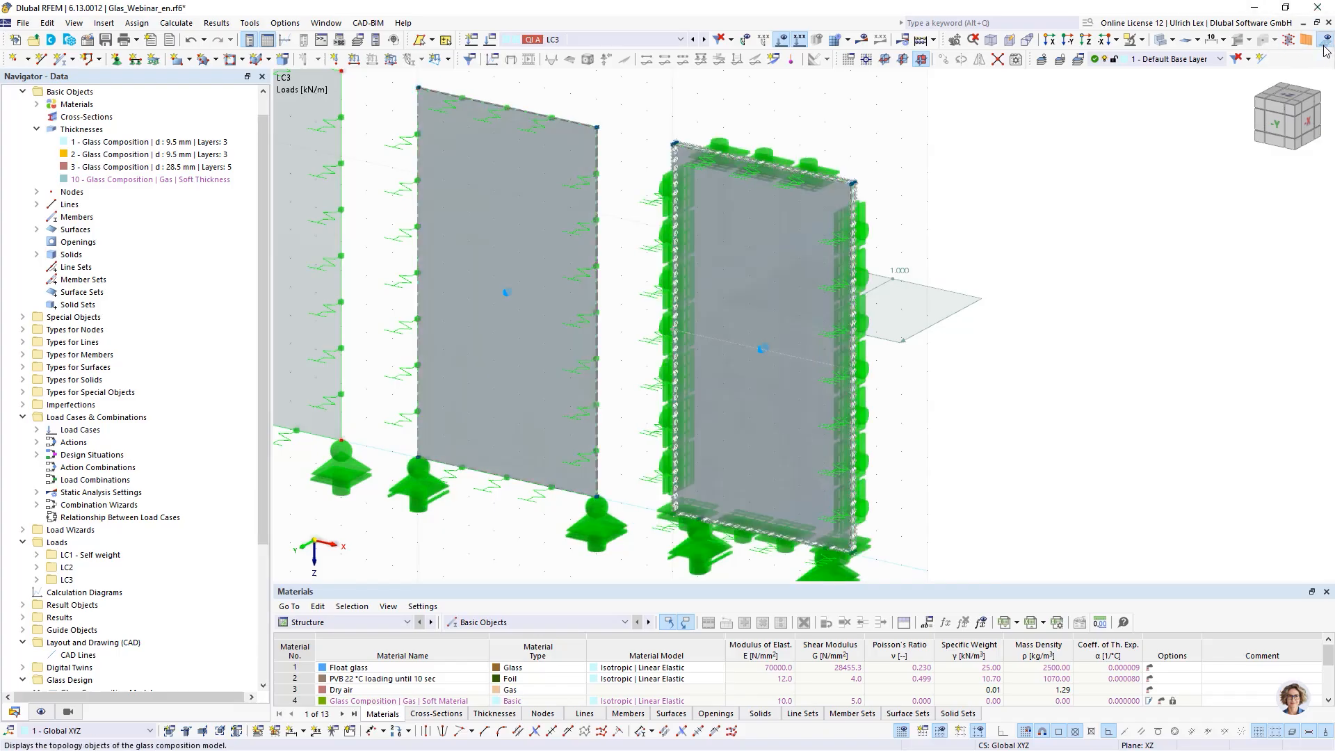
# - Adjust the spacing of the line hinge graphics on the solid panel's edge
pyautogui.scroll(5, 900, 182)
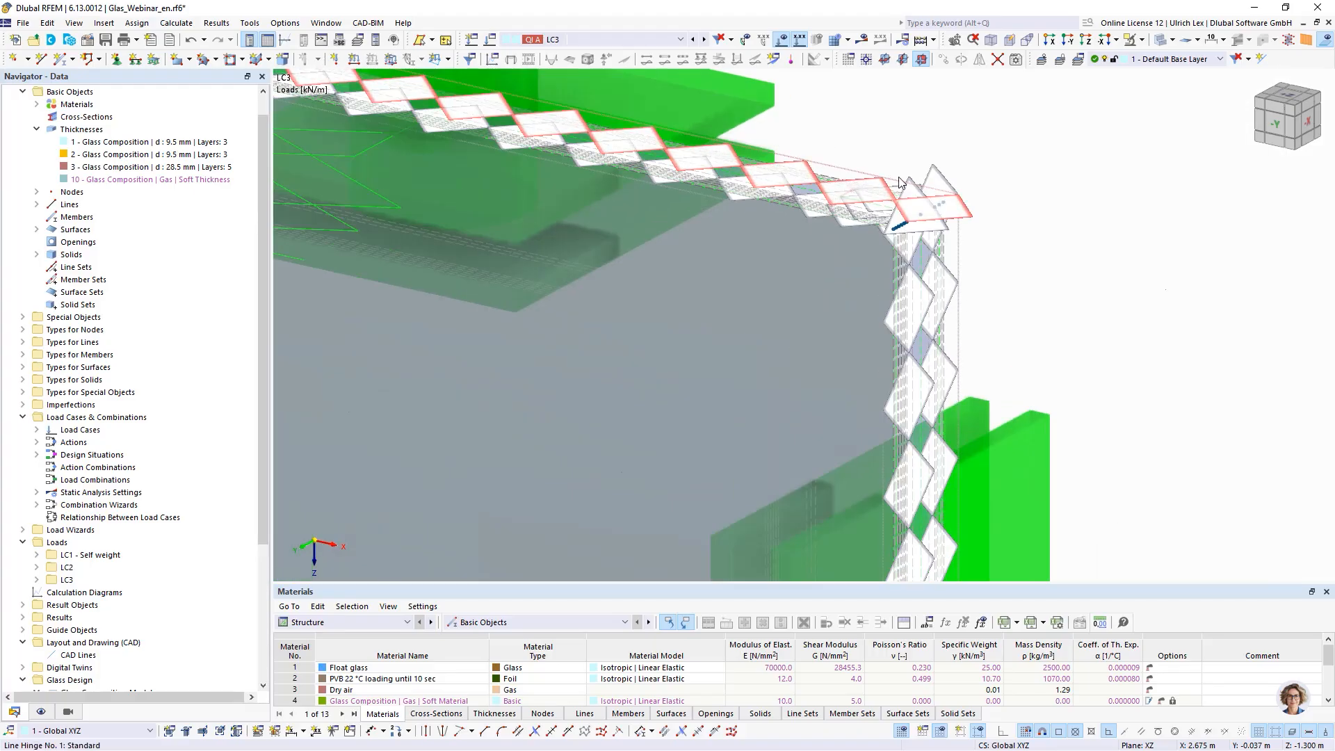
pyautogui.scroll(3, 900, 182)
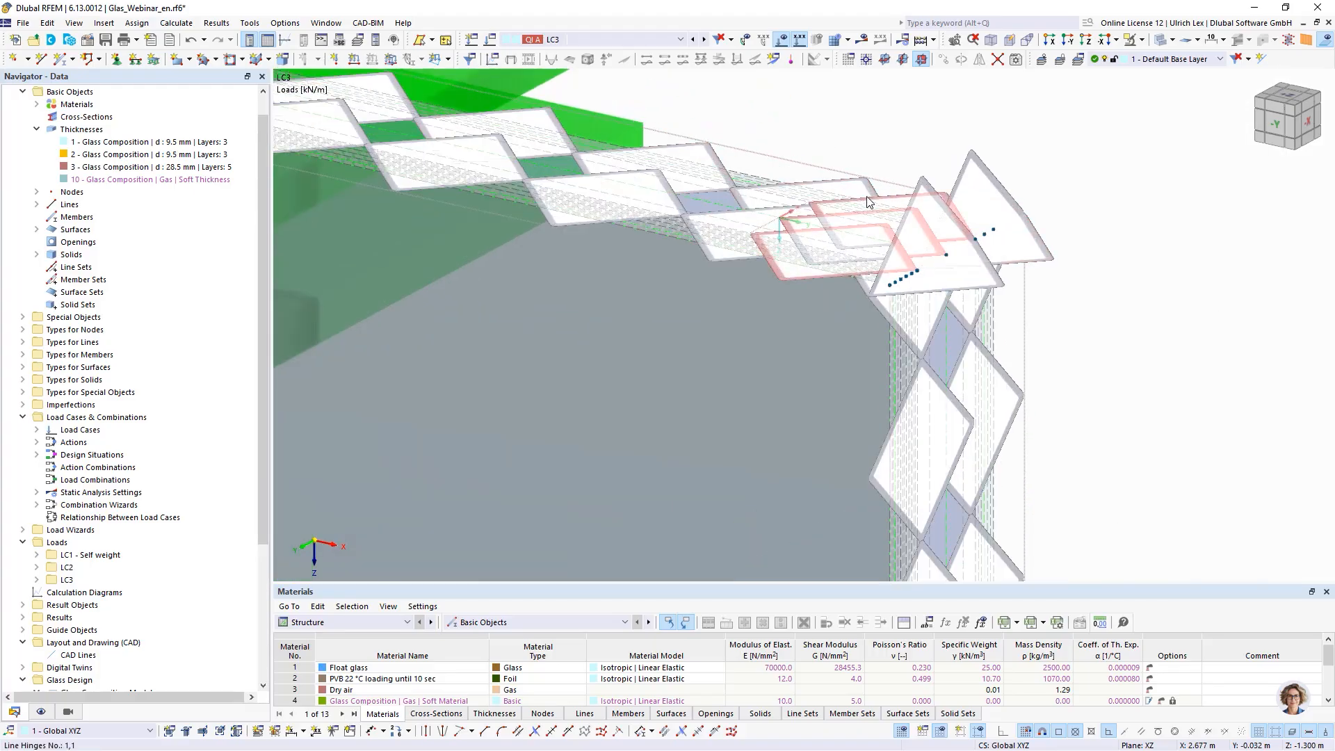
pyautogui.rightClick(934, 196)
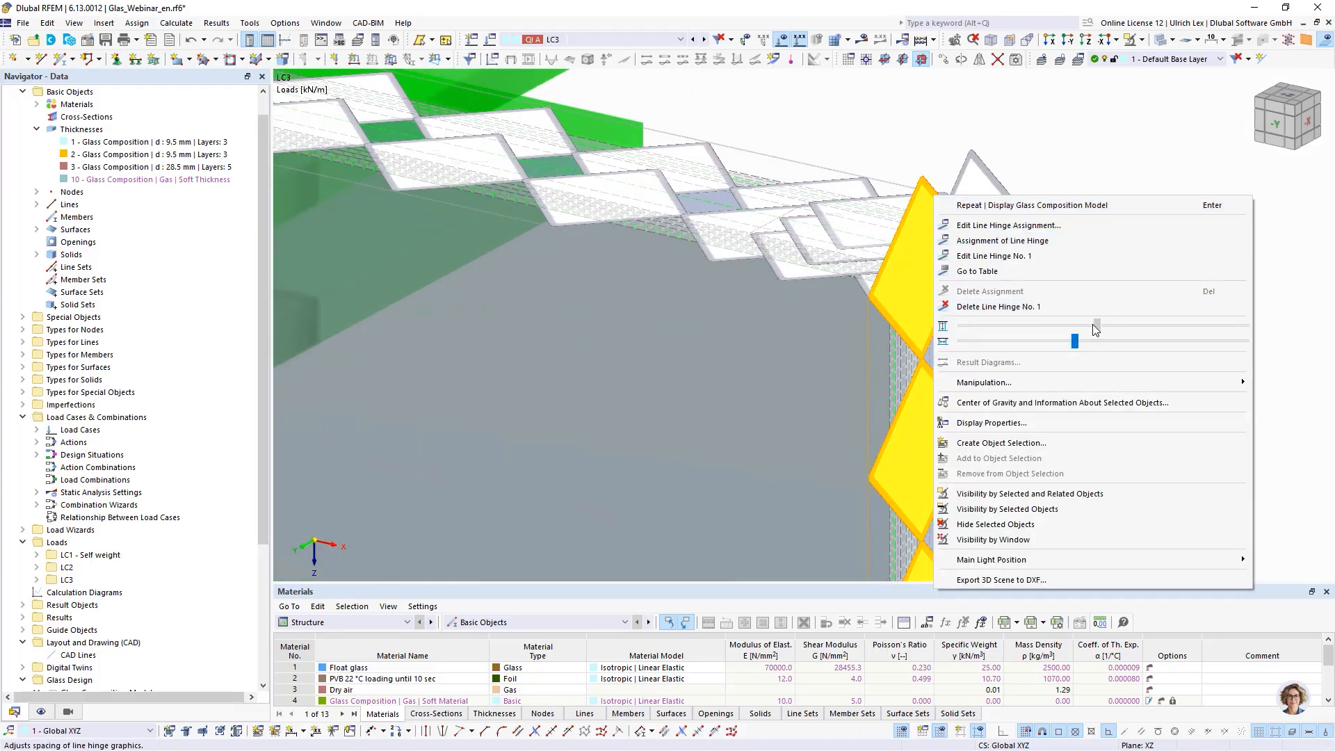
pyautogui.moveTo(1096, 326); pyautogui.dragTo(972, 326)
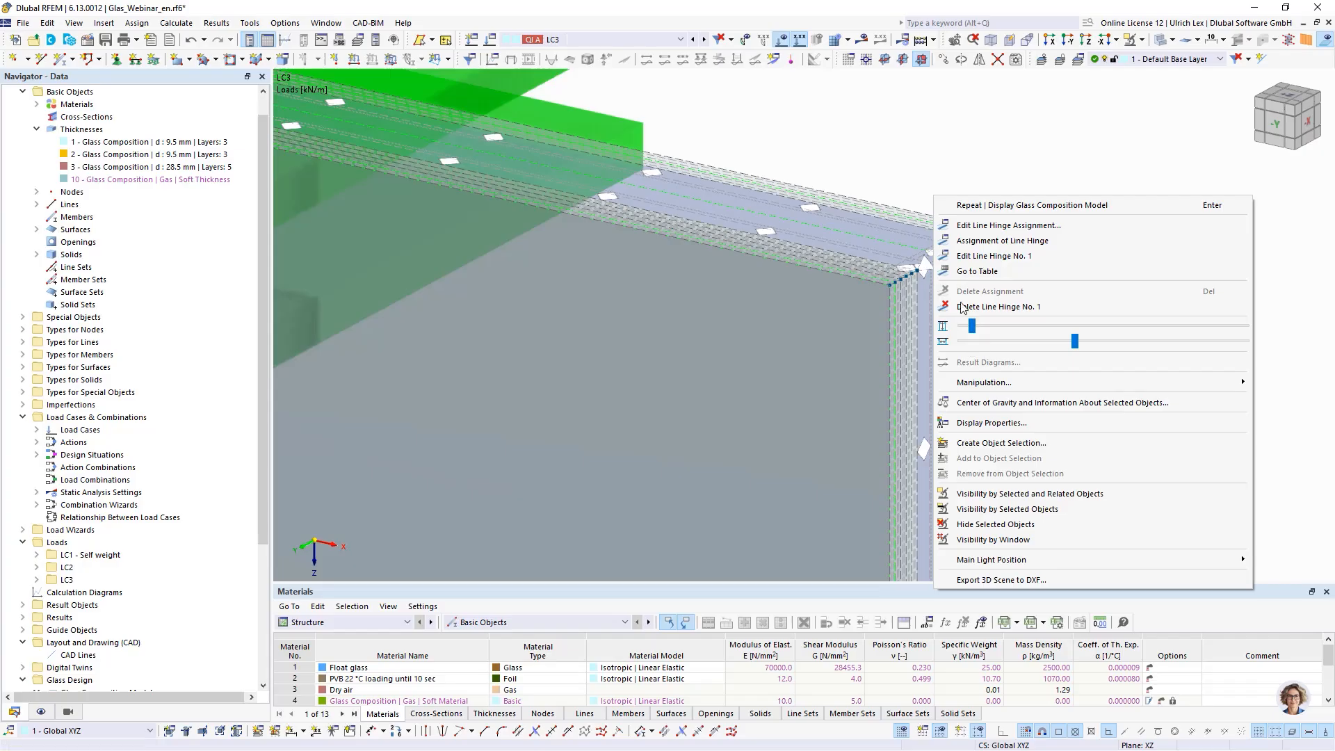
pyautogui.click(849, 158)
# - Reduce the display size of the line support graphics
pyautogui.scroll(-5, 960, 153)
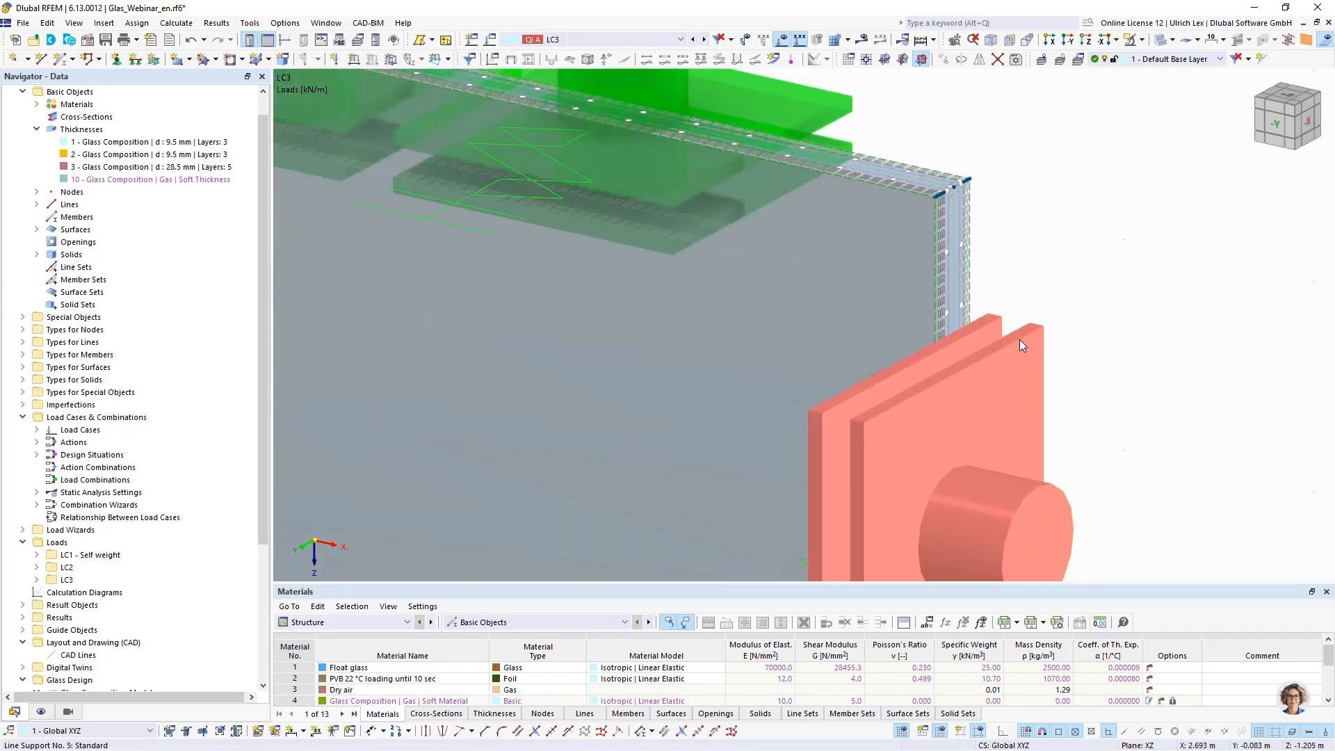
pyautogui.rightClick(1020, 339)
pyautogui.click(1080, 132)
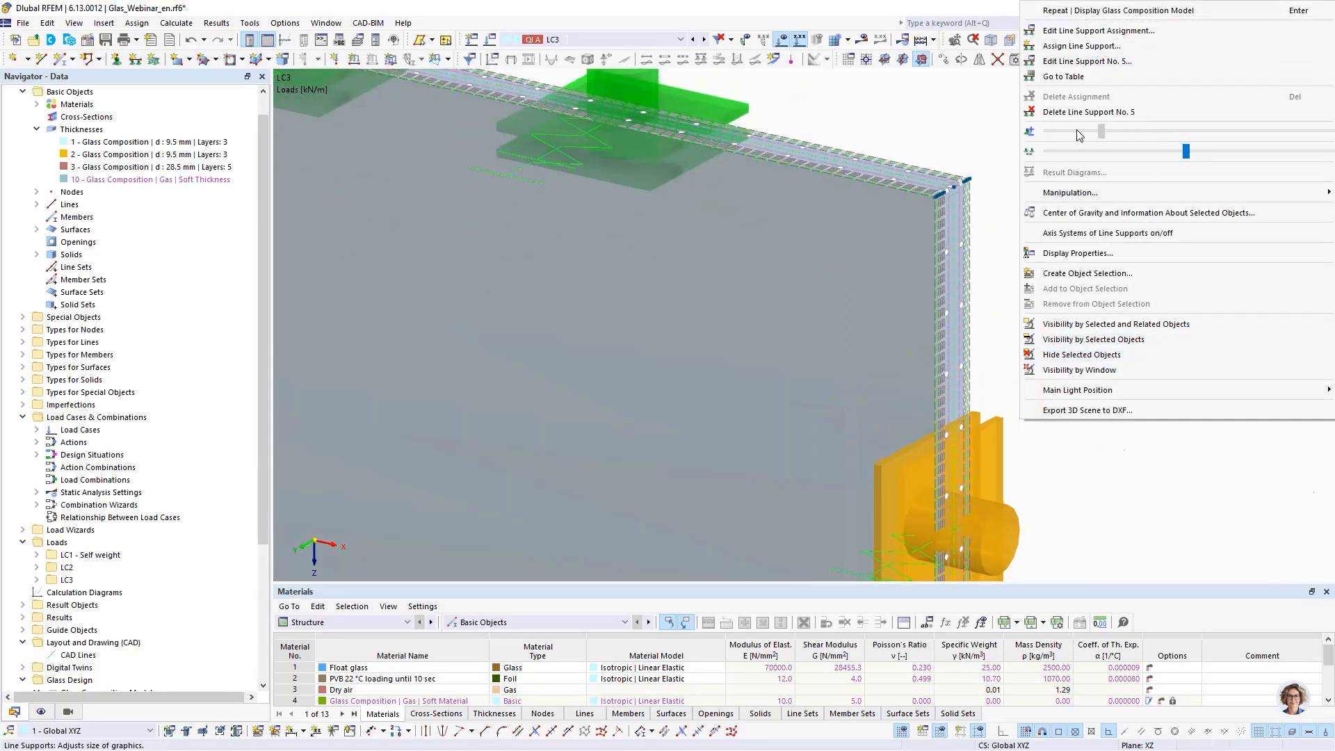
pyautogui.moveTo(1080, 136); pyautogui.dragTo(1050, 132)
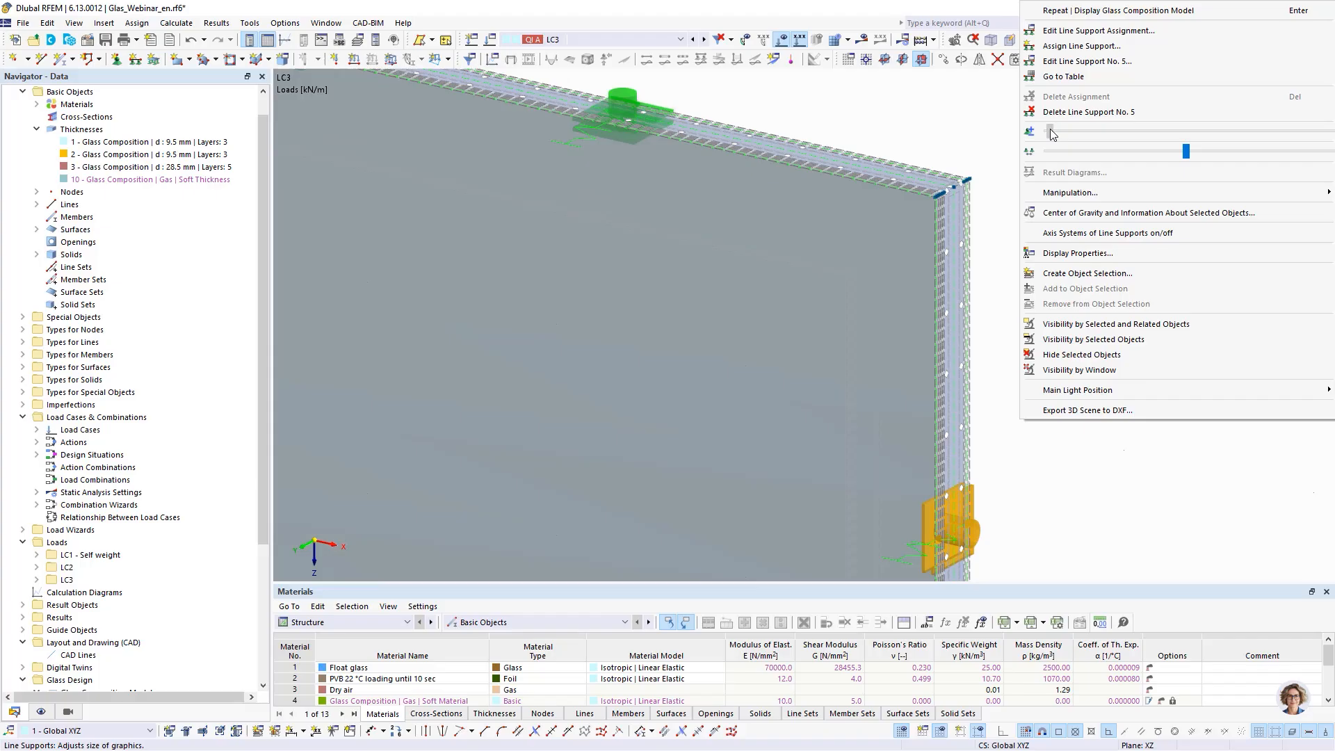
pyautogui.click(976, 124)
# - Zoom in to examine the layered edge of the solid-modeled glass panel
pyautogui.scroll(6, 983, 147)
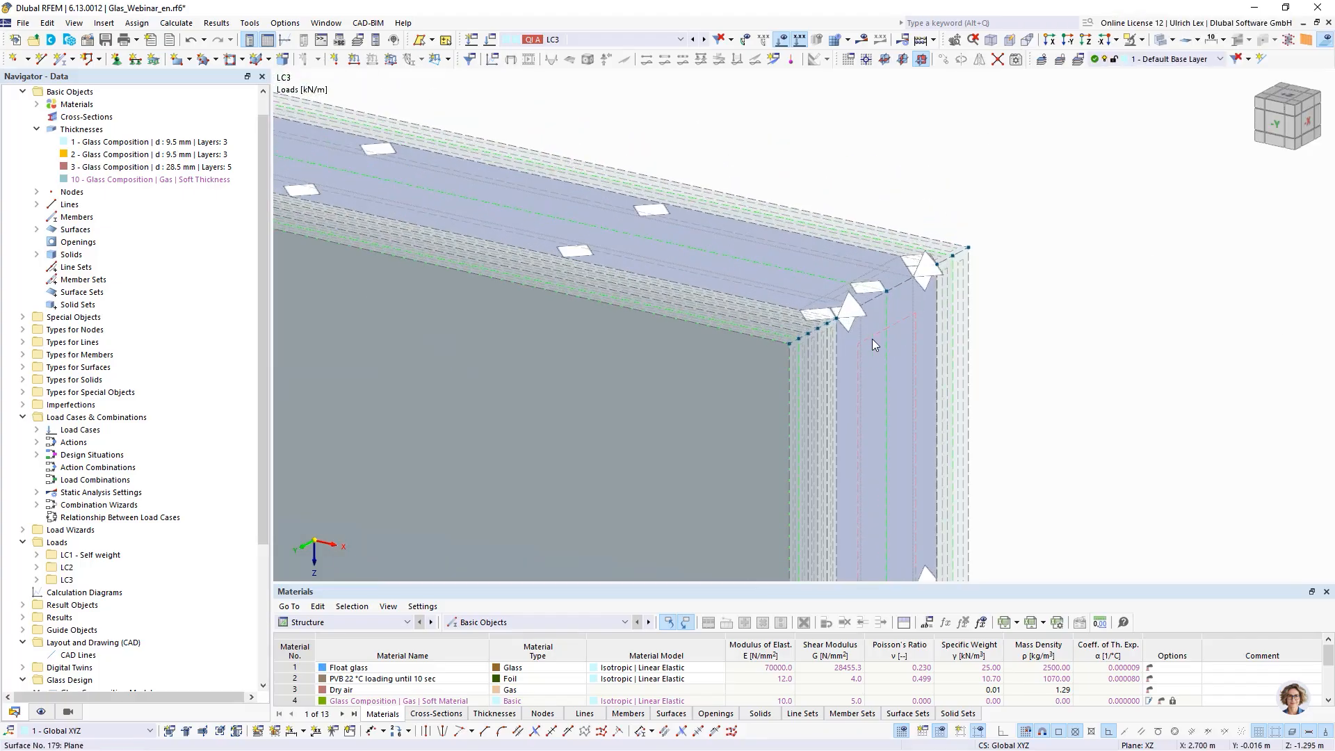
pyautogui.scroll(4, 869, 339)
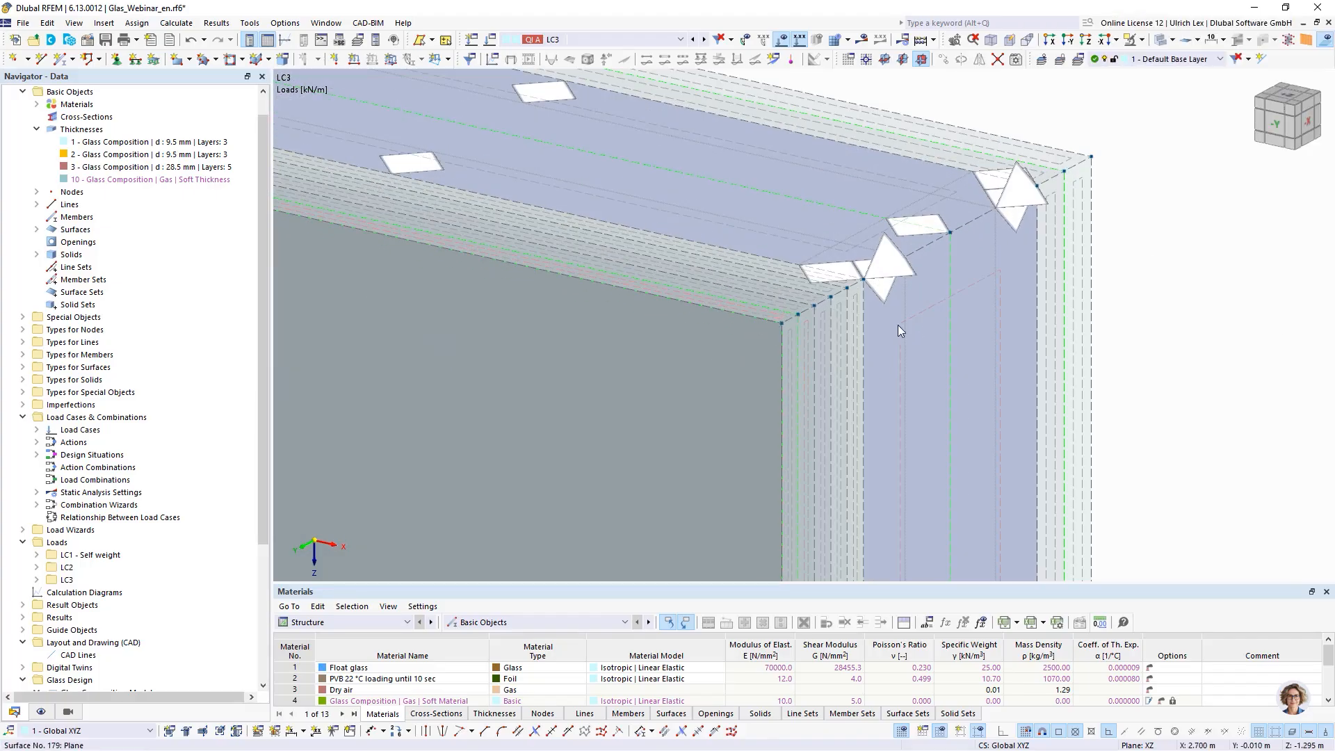
pyautogui.scroll(1, 898, 324)
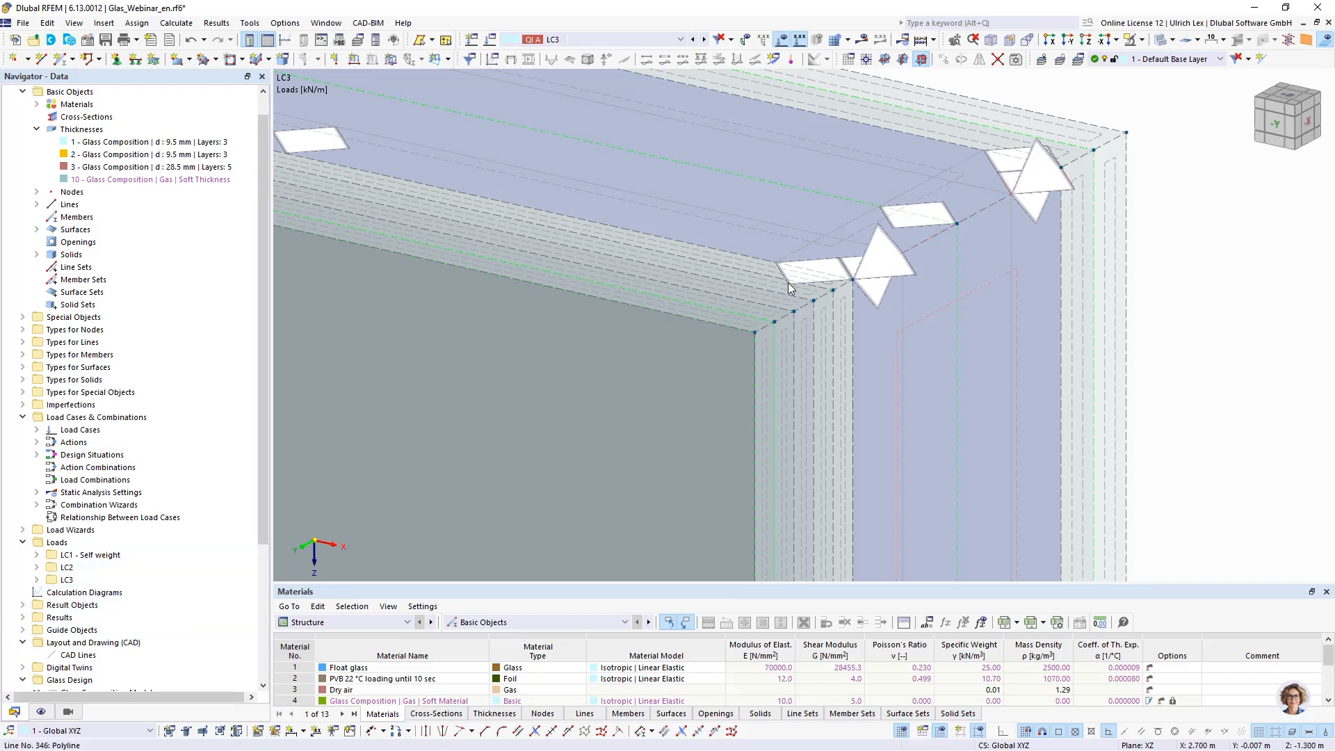
pyautogui.scroll(-1, 788, 282)
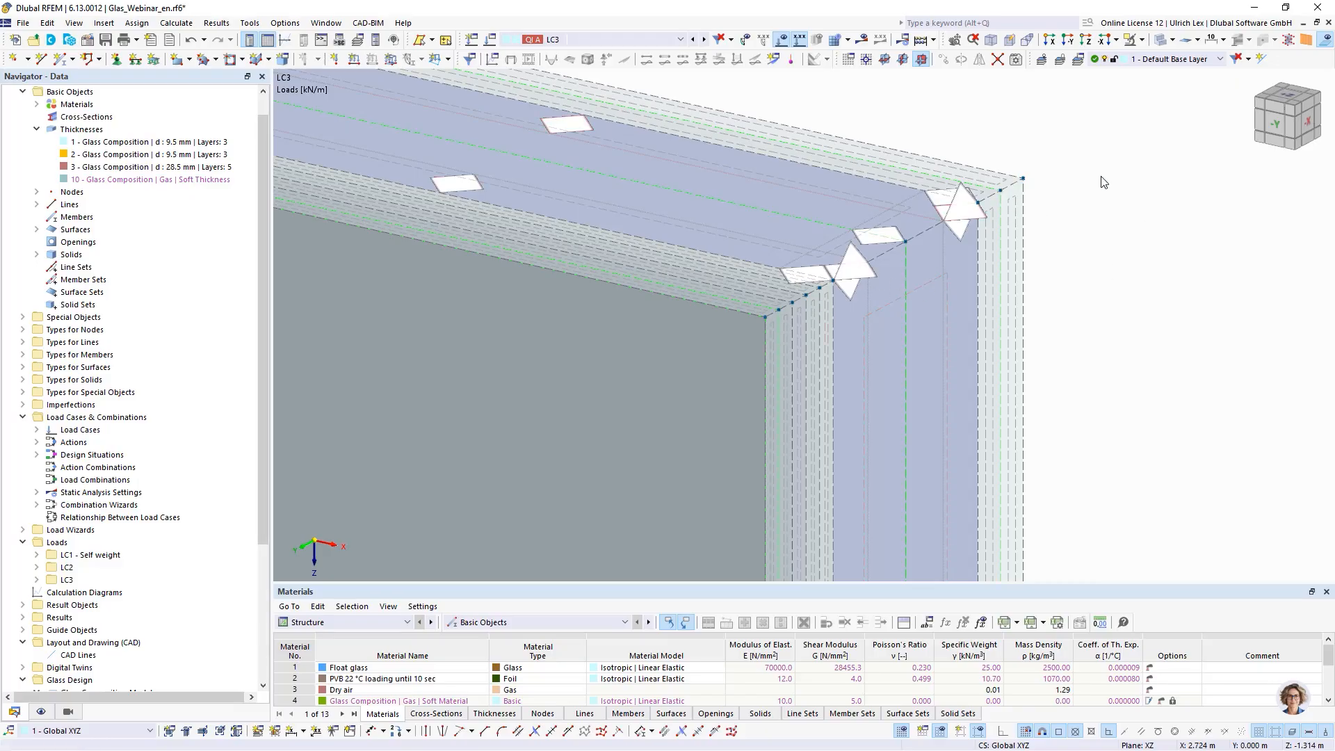
pyautogui.scroll(-5, 1104, 182)
pyautogui.scroll(-5, 1082, 181)
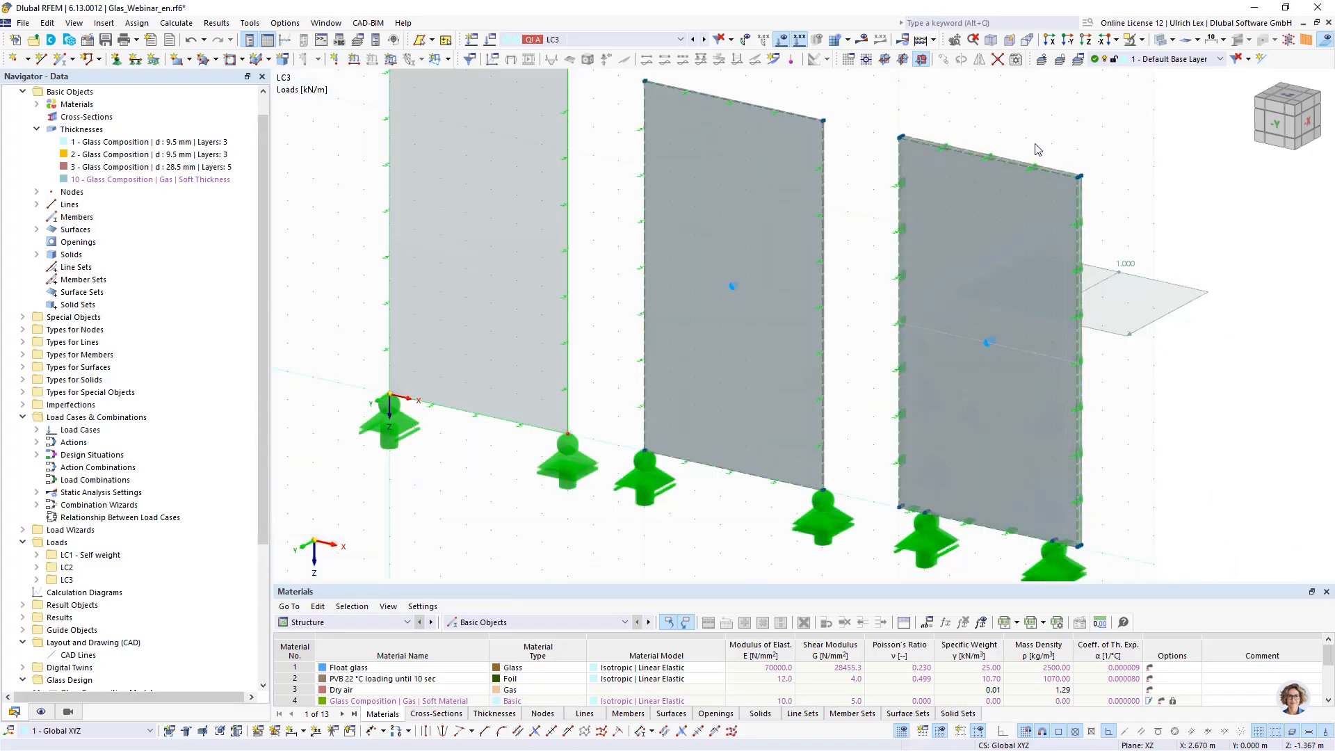
# - Open glass composition model 3 and enable the Climatic Loads - Summer and Climatic Loads - Winter options
pyautogui.scroll(-5, 31, 485)
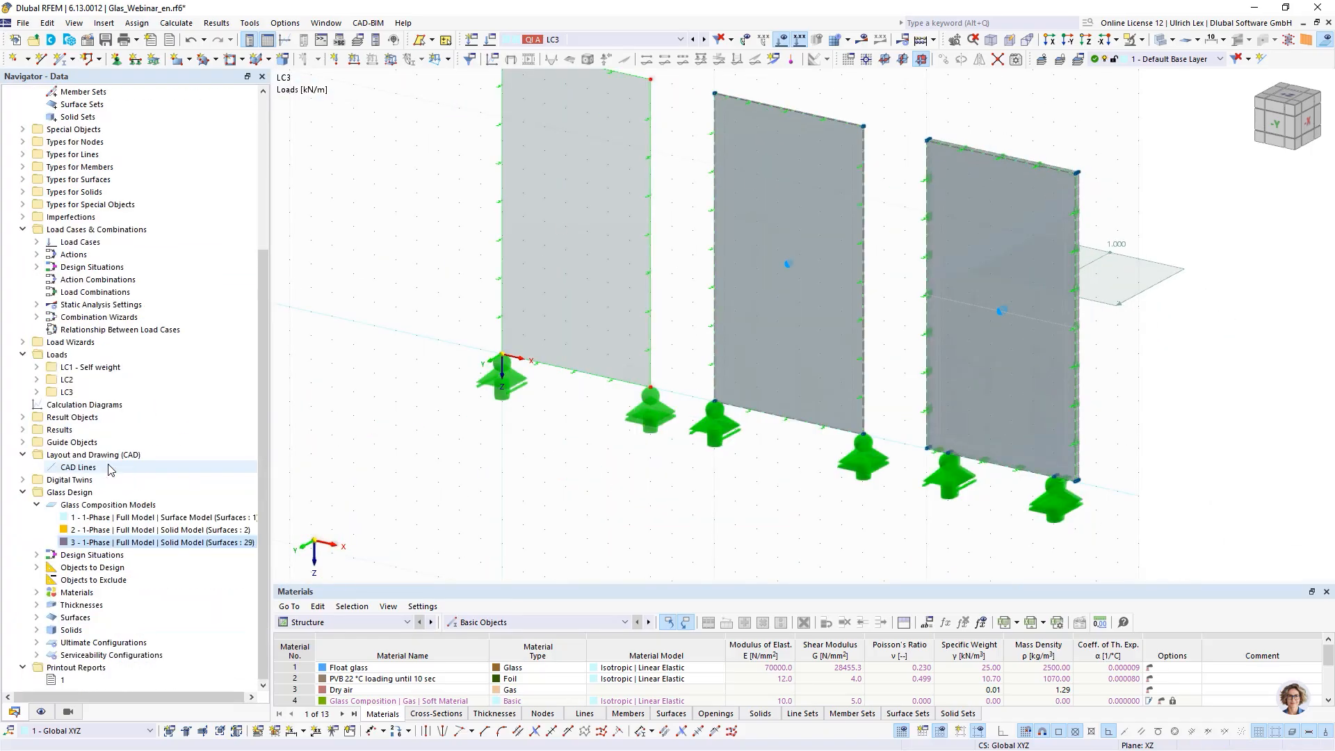
pyautogui.doubleClick(150, 542)
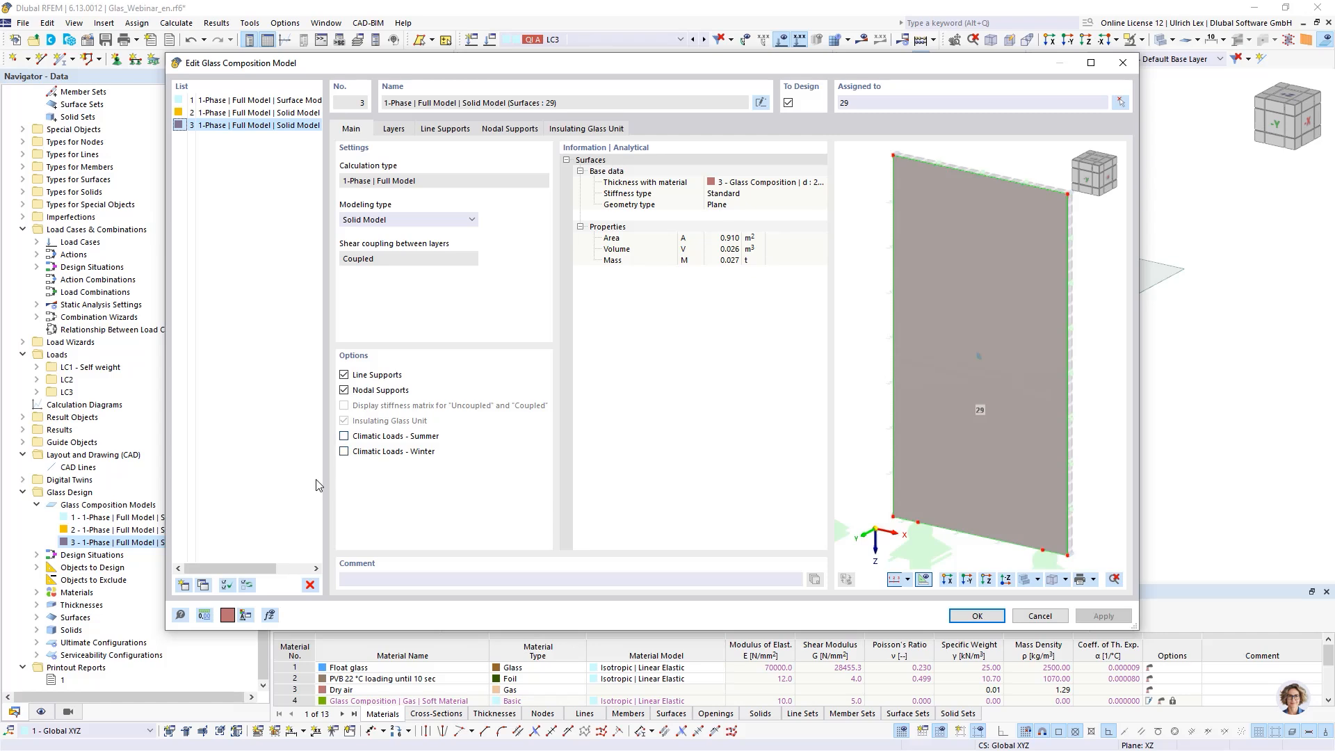
pyautogui.click(344, 436)
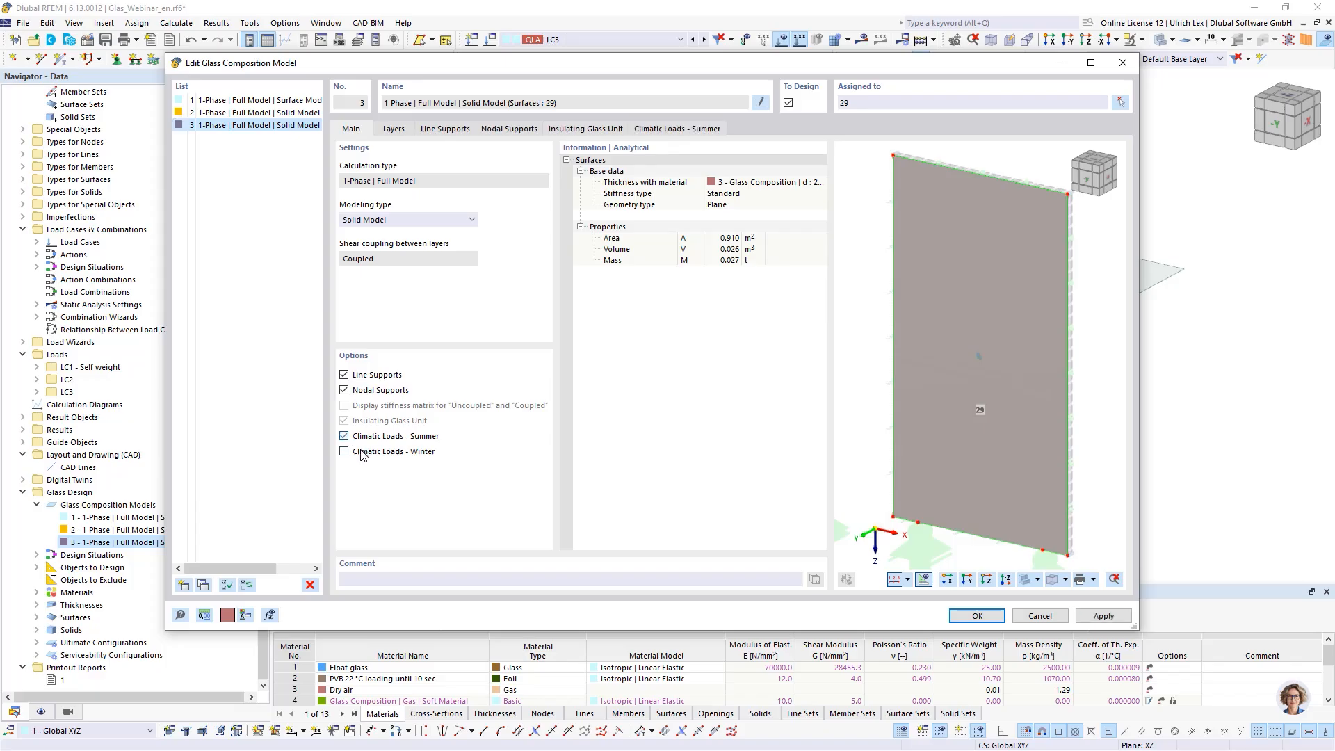
pyautogui.click(345, 452)
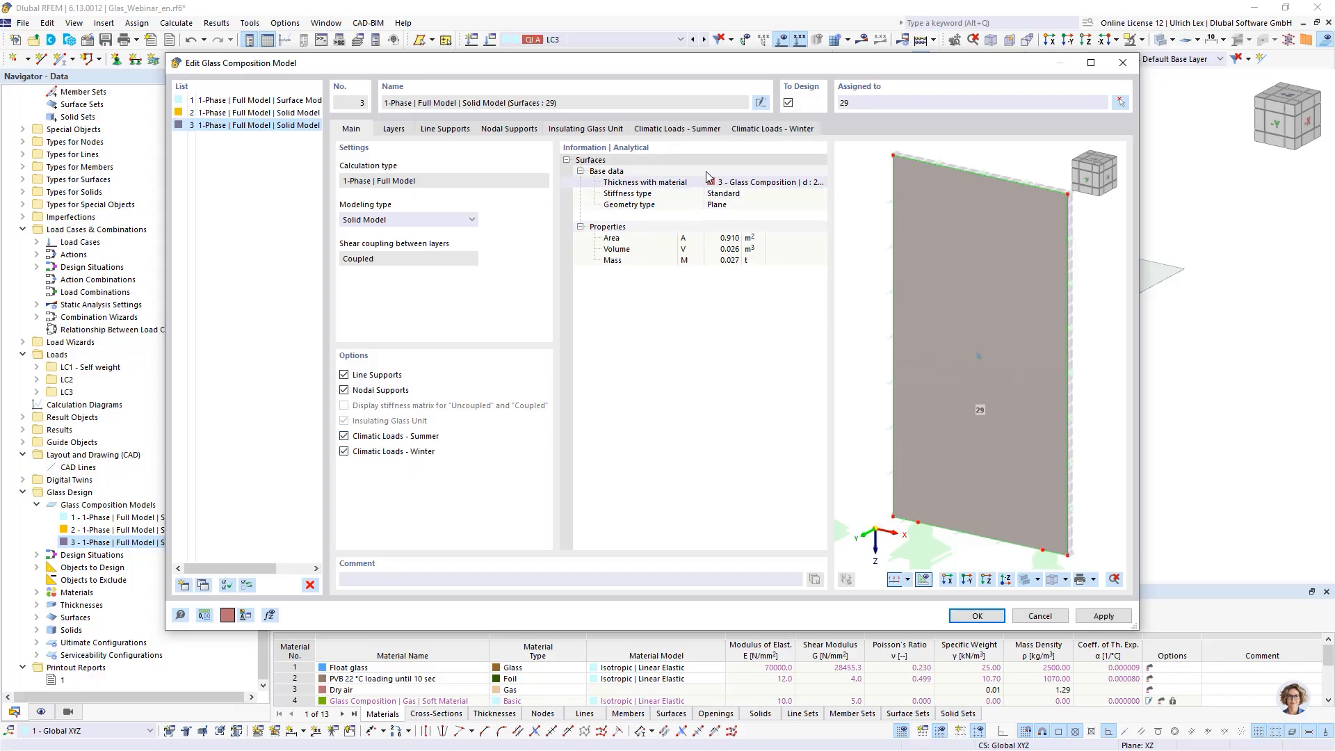
# - Open the summer climatic loads parameters, trying the Differences definition type before keeping Specific values
pyautogui.click(690, 127)
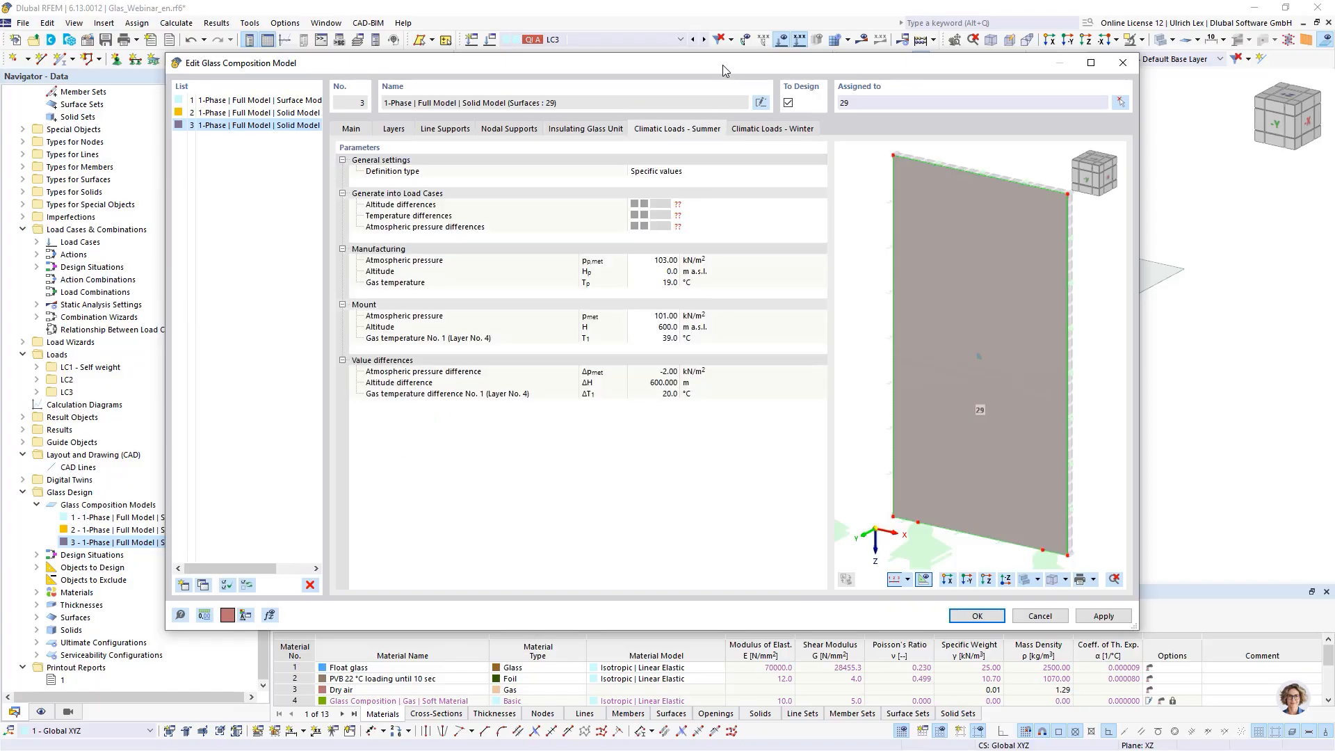
pyautogui.moveTo(723, 65); pyautogui.dragTo(648, 53)
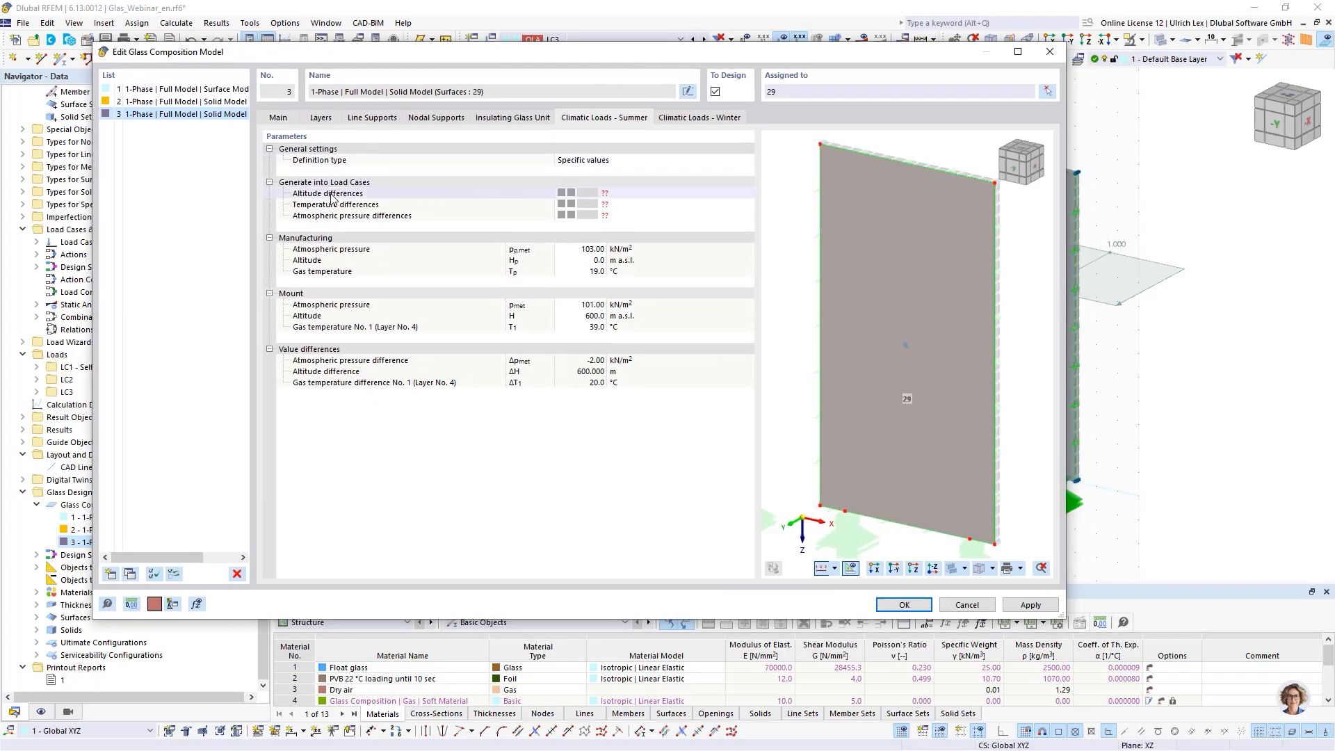
pyautogui.click(604, 161)
pyautogui.click(626, 160)
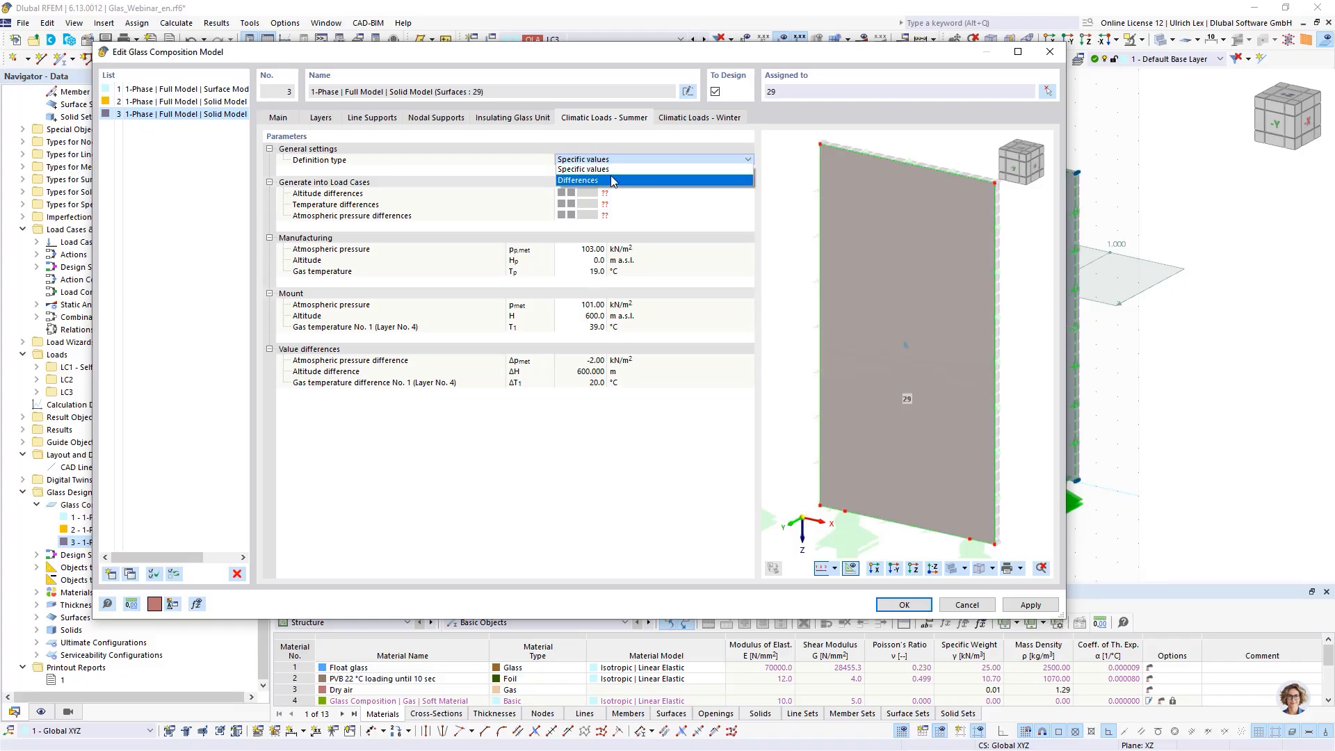
pyautogui.click(614, 180)
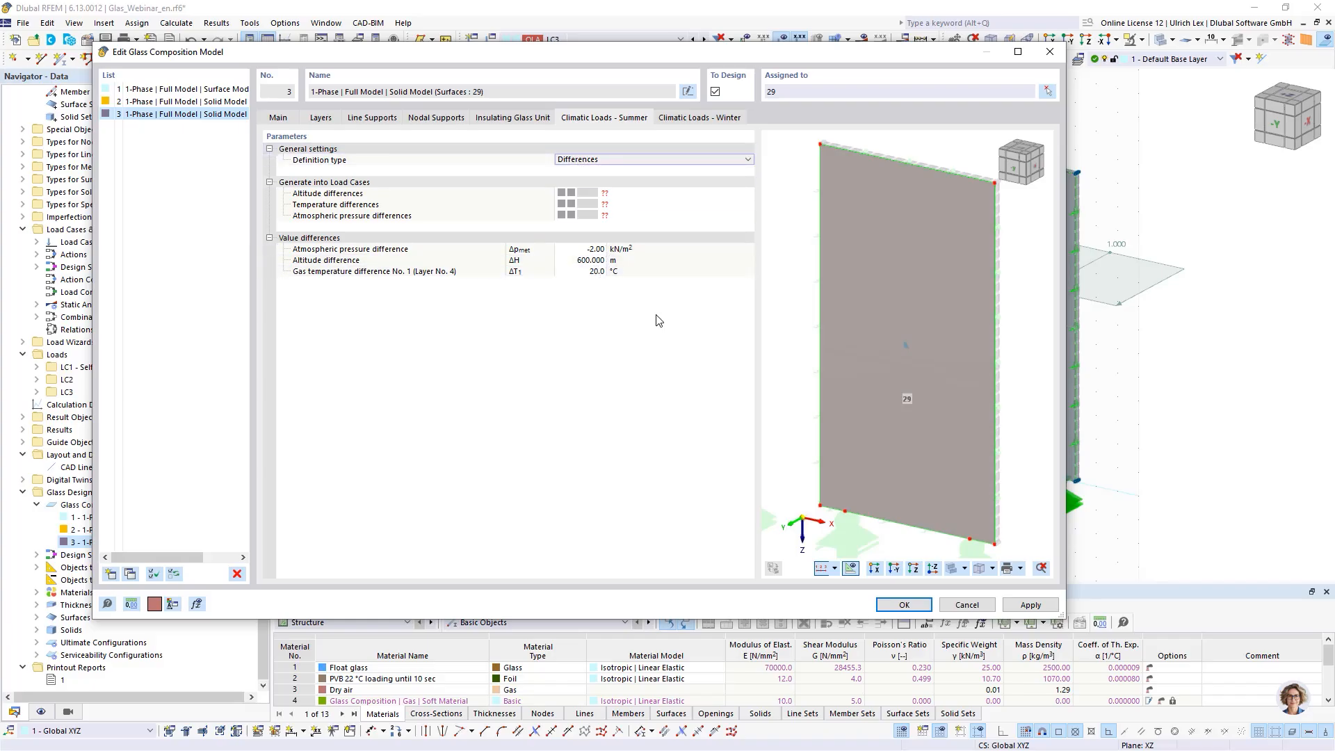
pyautogui.click(647, 160)
pyautogui.click(644, 169)
# - Create a new load case LC4 with the Height difference action category for the altitude differences
pyautogui.click(628, 194)
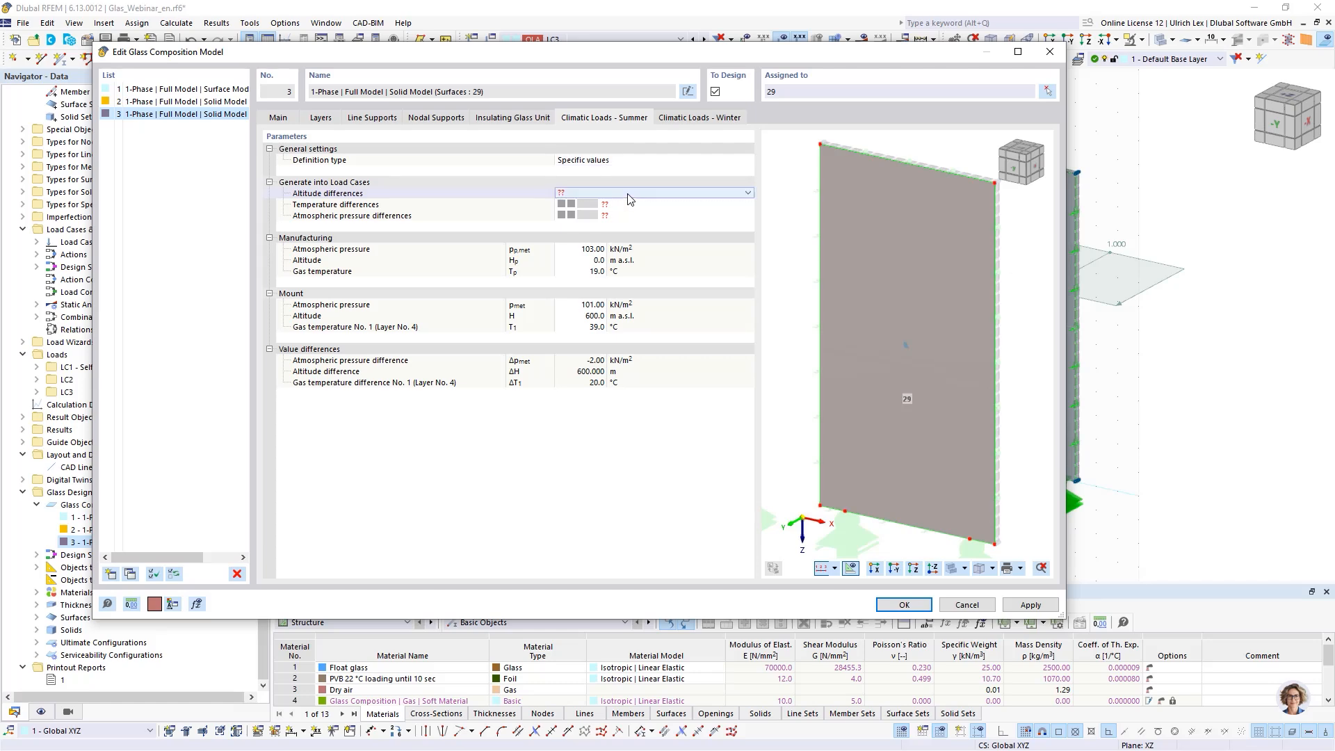
pyautogui.click(636, 195)
pyautogui.click(661, 216)
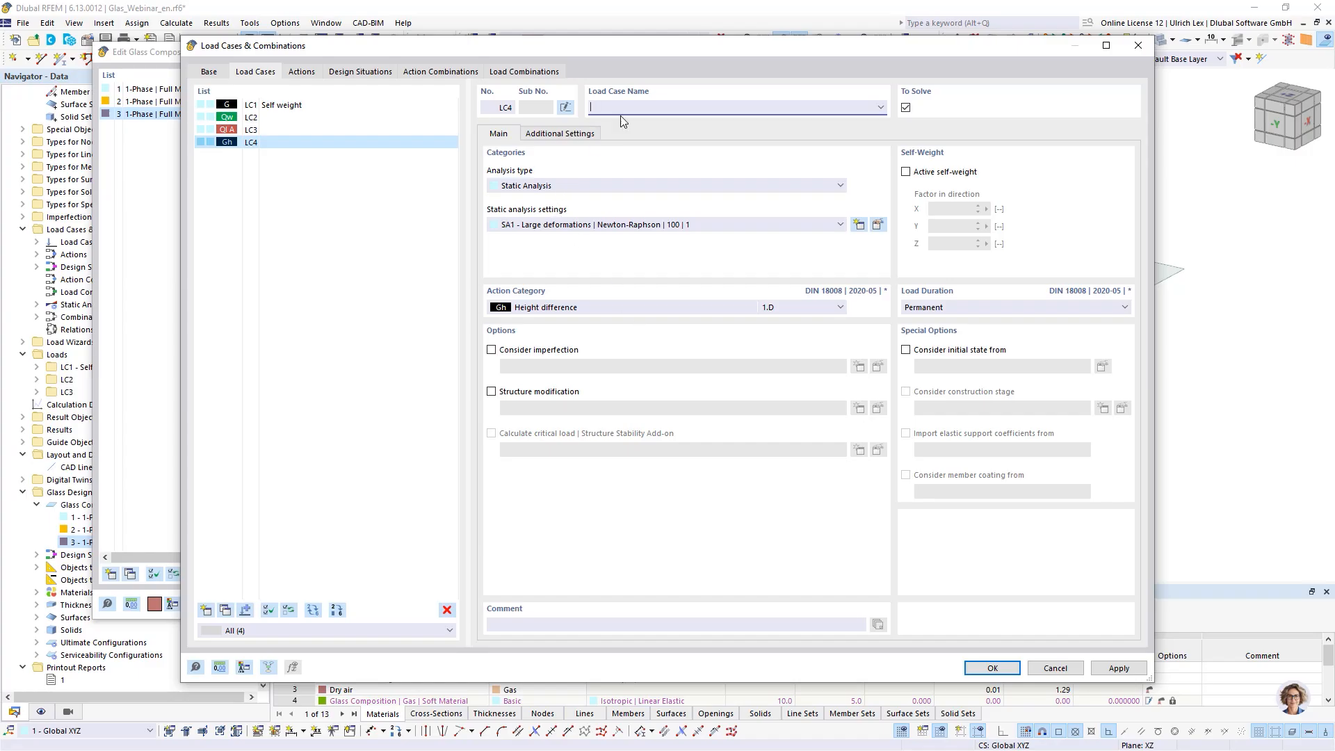
pyautogui.moveTo(678, 48); pyautogui.dragTo(609, 237)
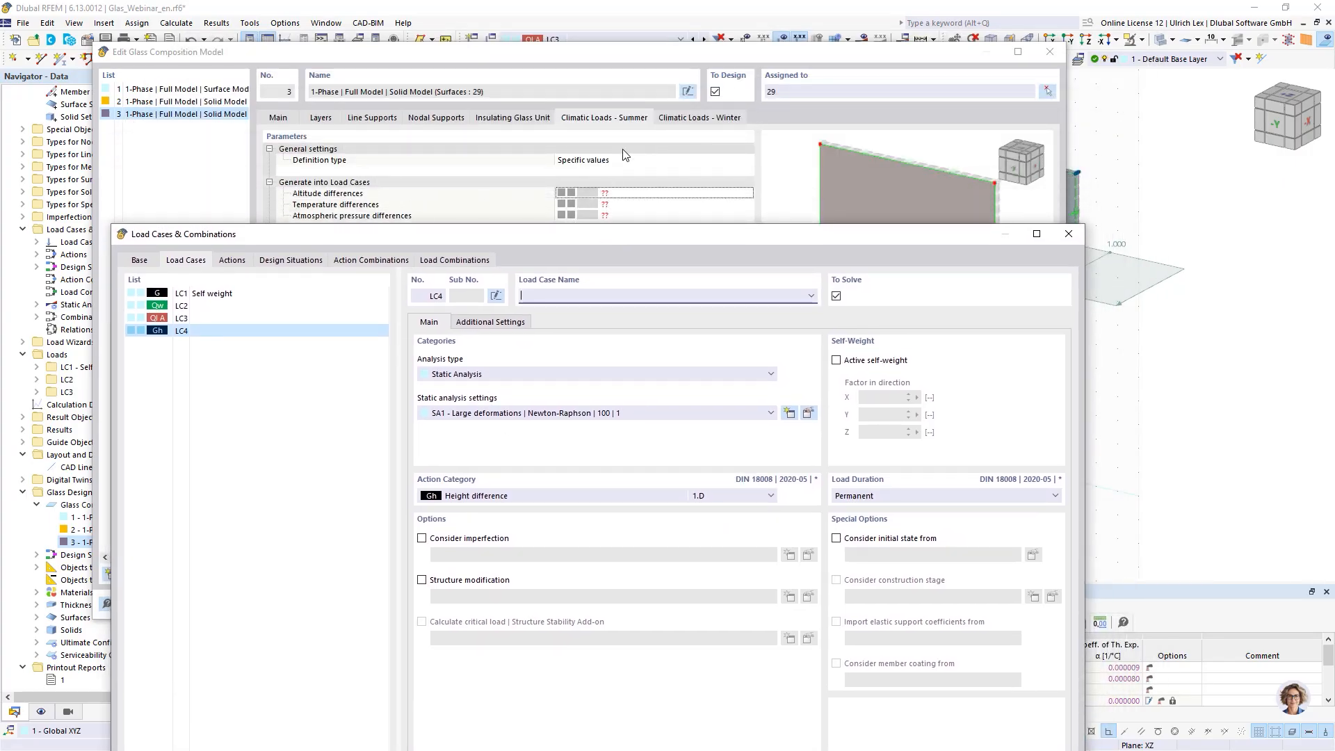
pyautogui.click(498, 323)
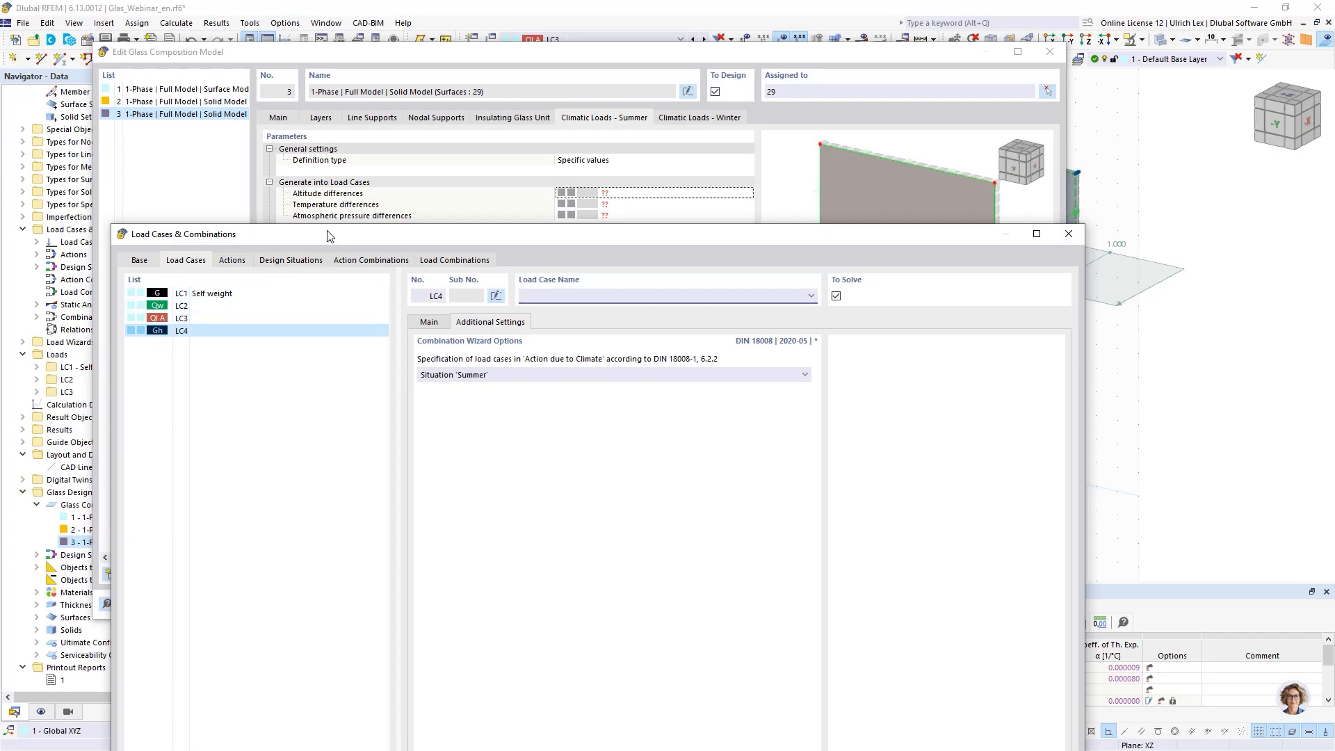
pyautogui.moveTo(327, 233); pyautogui.dragTo(331, 132)
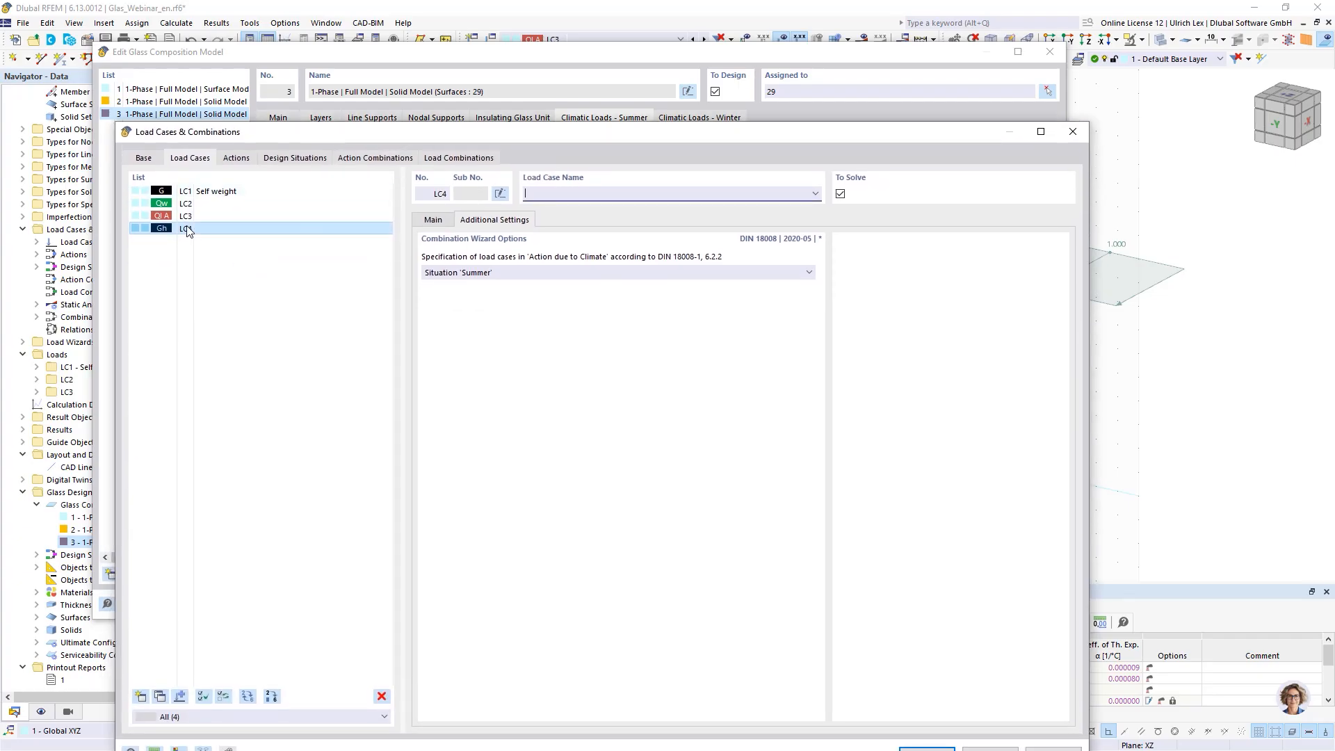
pyautogui.click(439, 221)
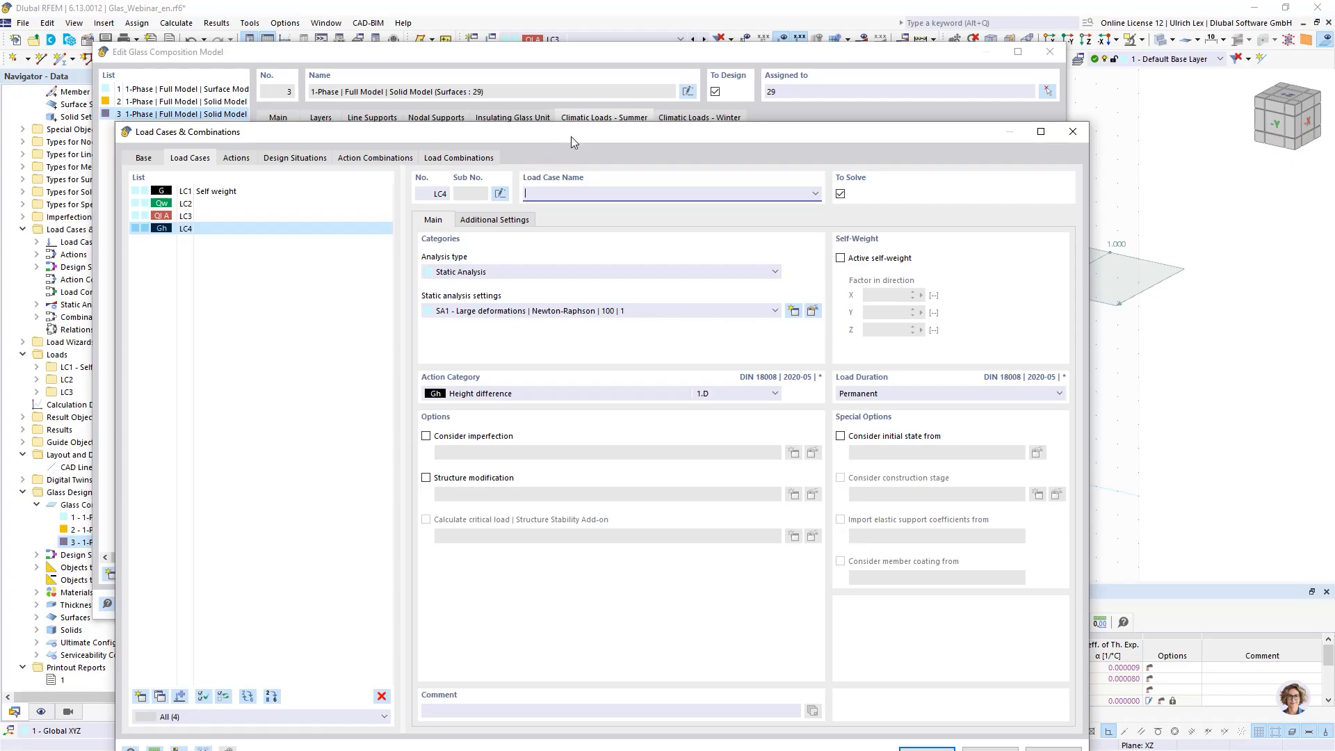
pyautogui.moveTo(570, 142); pyautogui.dragTo(538, 63)
pyautogui.click(910, 680)
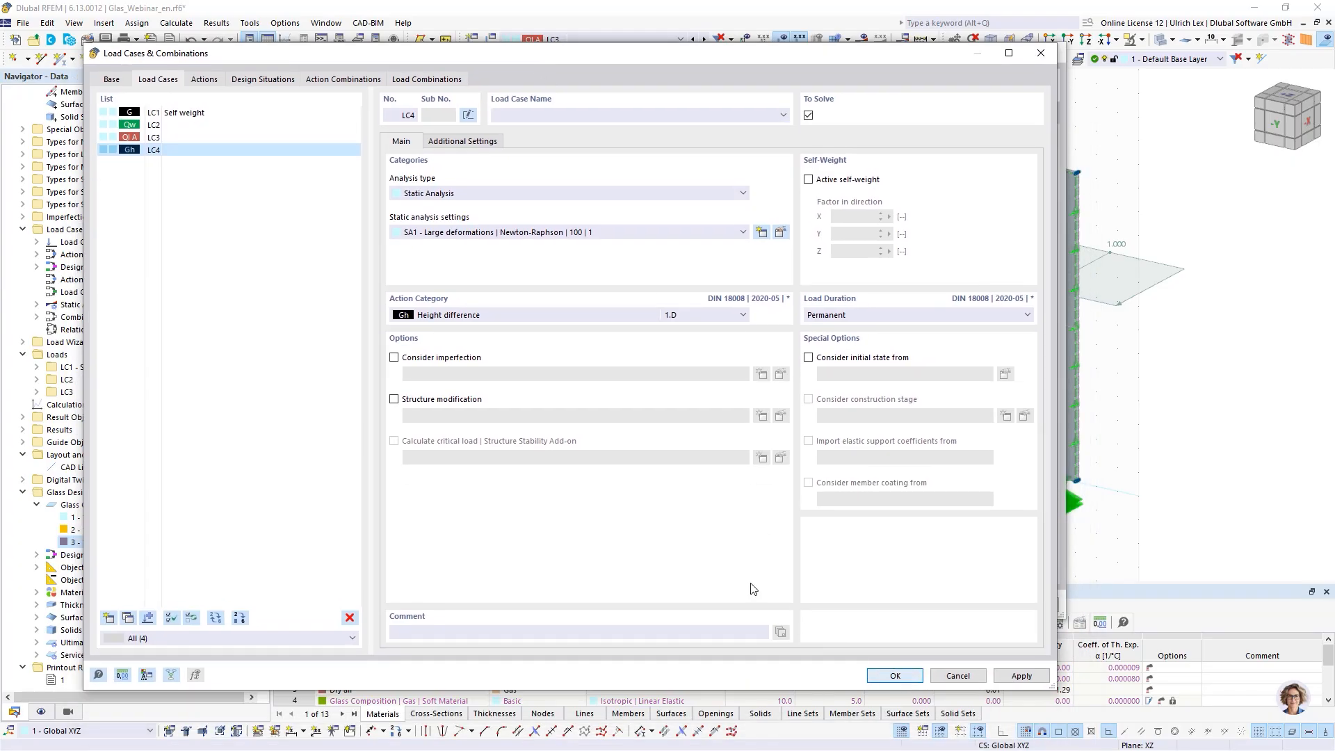
# - Create a new load case LC5 with the climate action category for the temperature differences
pyautogui.click(641, 204)
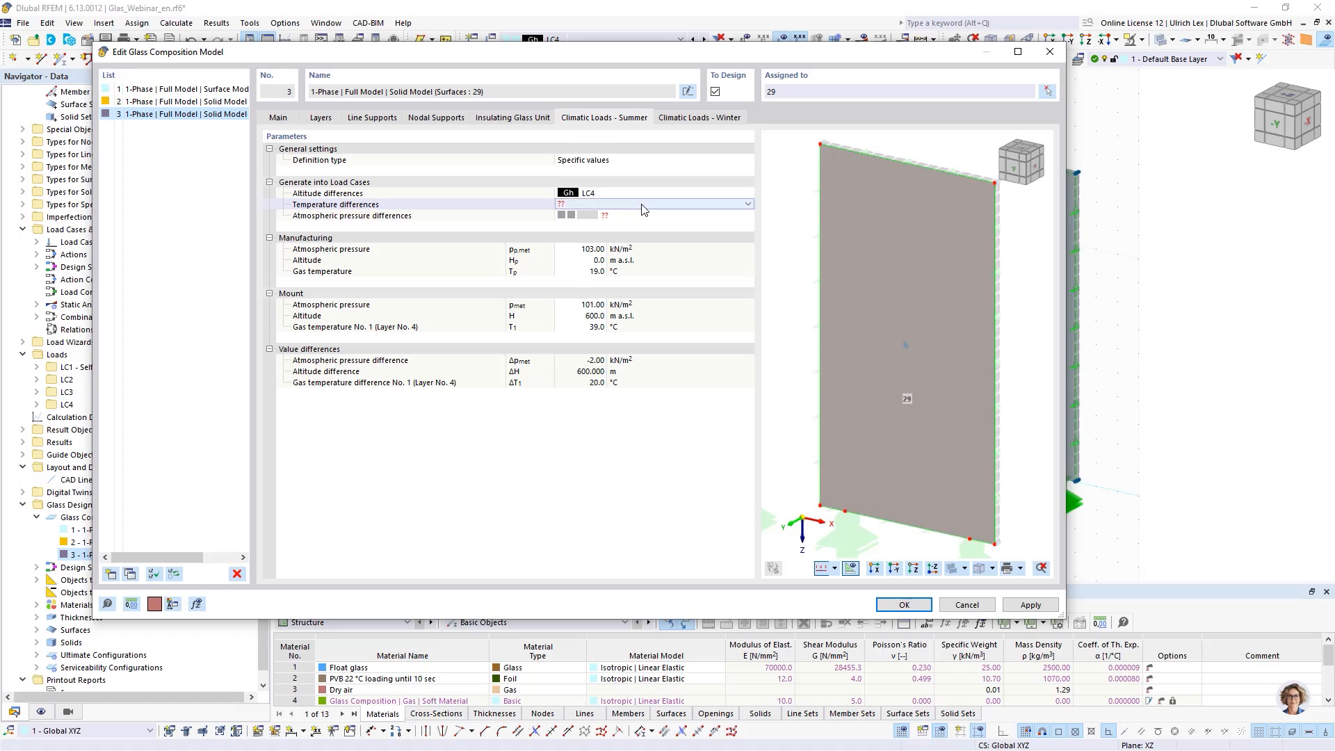
pyautogui.click(668, 204)
pyautogui.click(634, 224)
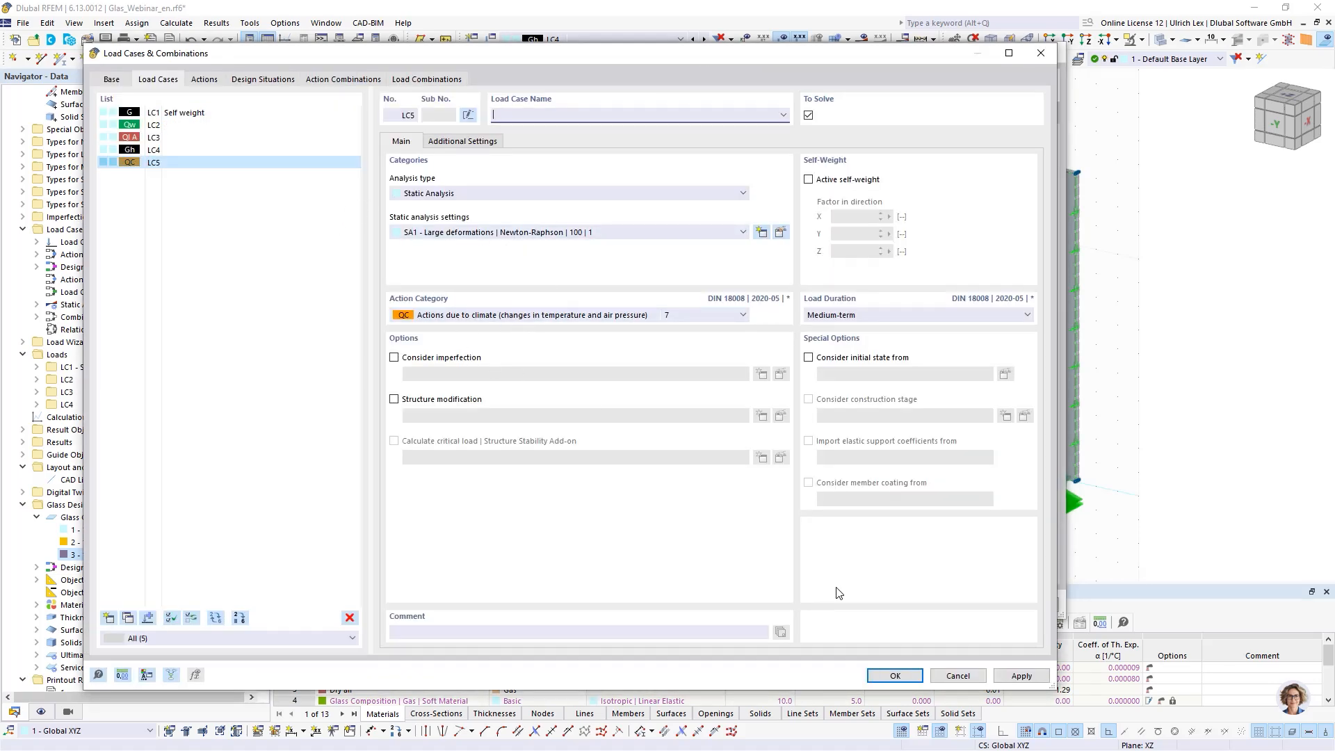
pyautogui.click(894, 675)
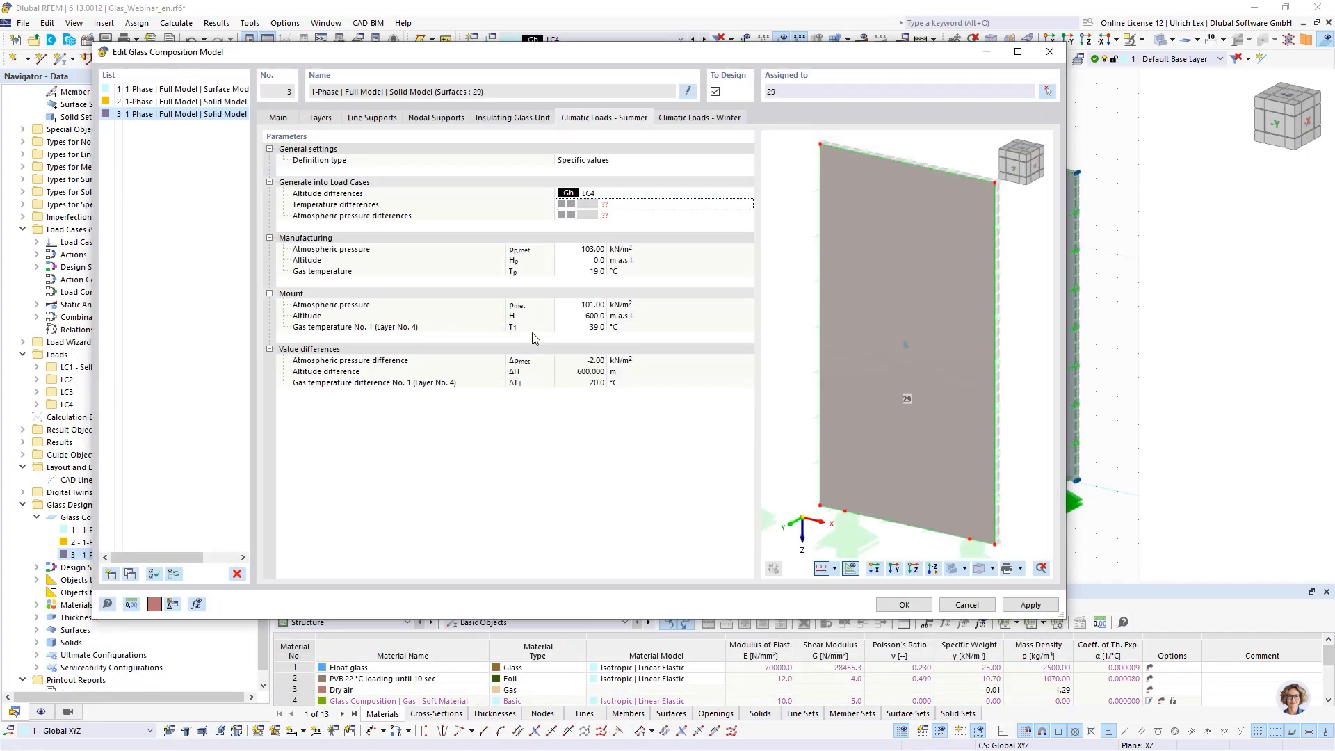
# - Assign LC5 to the summer atmospheric pressure differences
pyautogui.click(640, 217)
pyautogui.rightClick(643, 215)
pyautogui.click(750, 215)
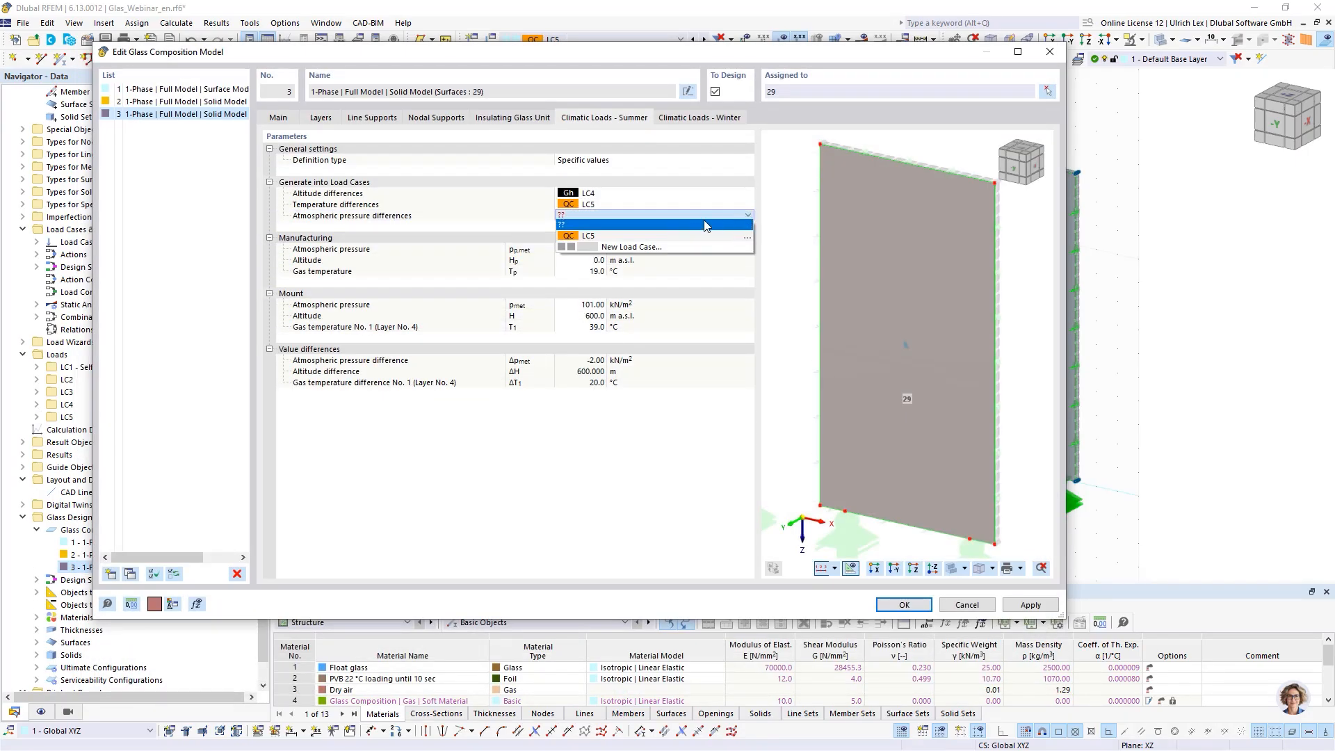
pyautogui.click(611, 233)
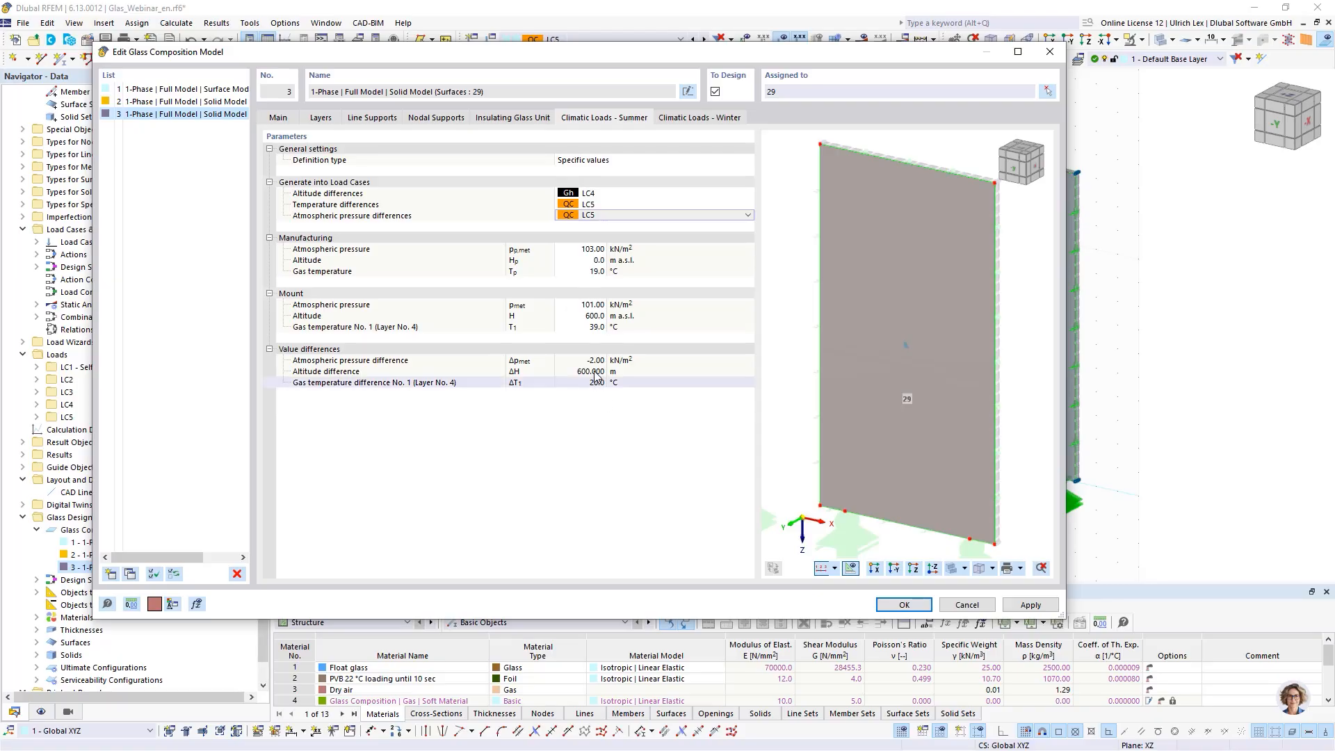
pyautogui.click(653, 467)
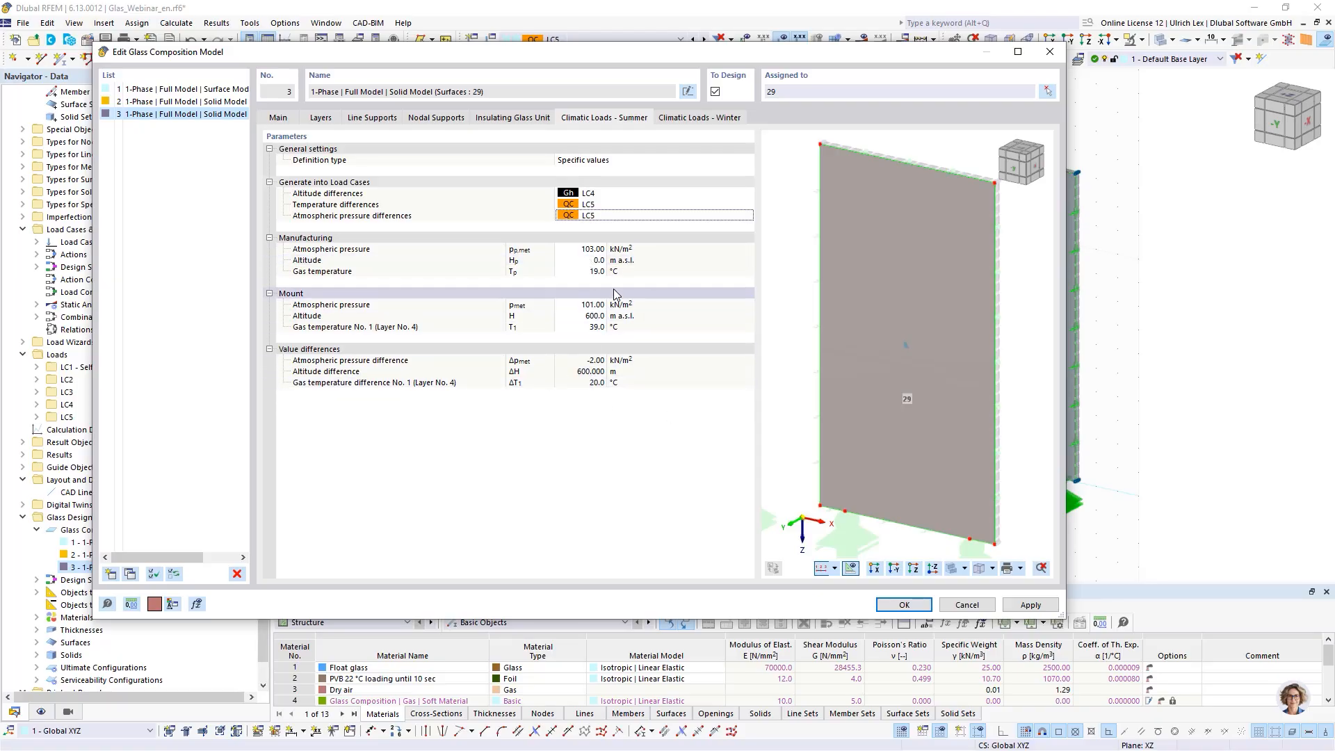
# - In the winter climatic loads, create a new load case LC6 with the Height difference category for the altitude differences
pyautogui.click(704, 119)
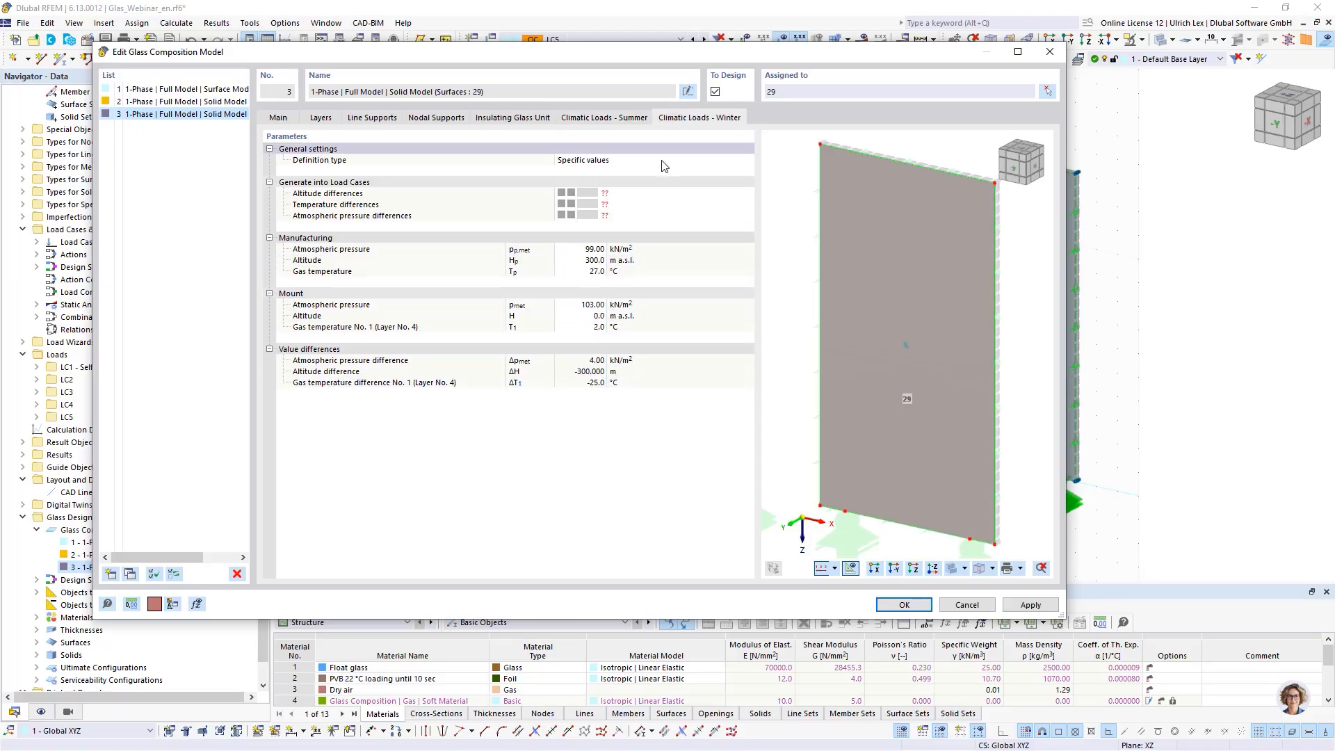
pyautogui.click(676, 200)
pyautogui.click(641, 212)
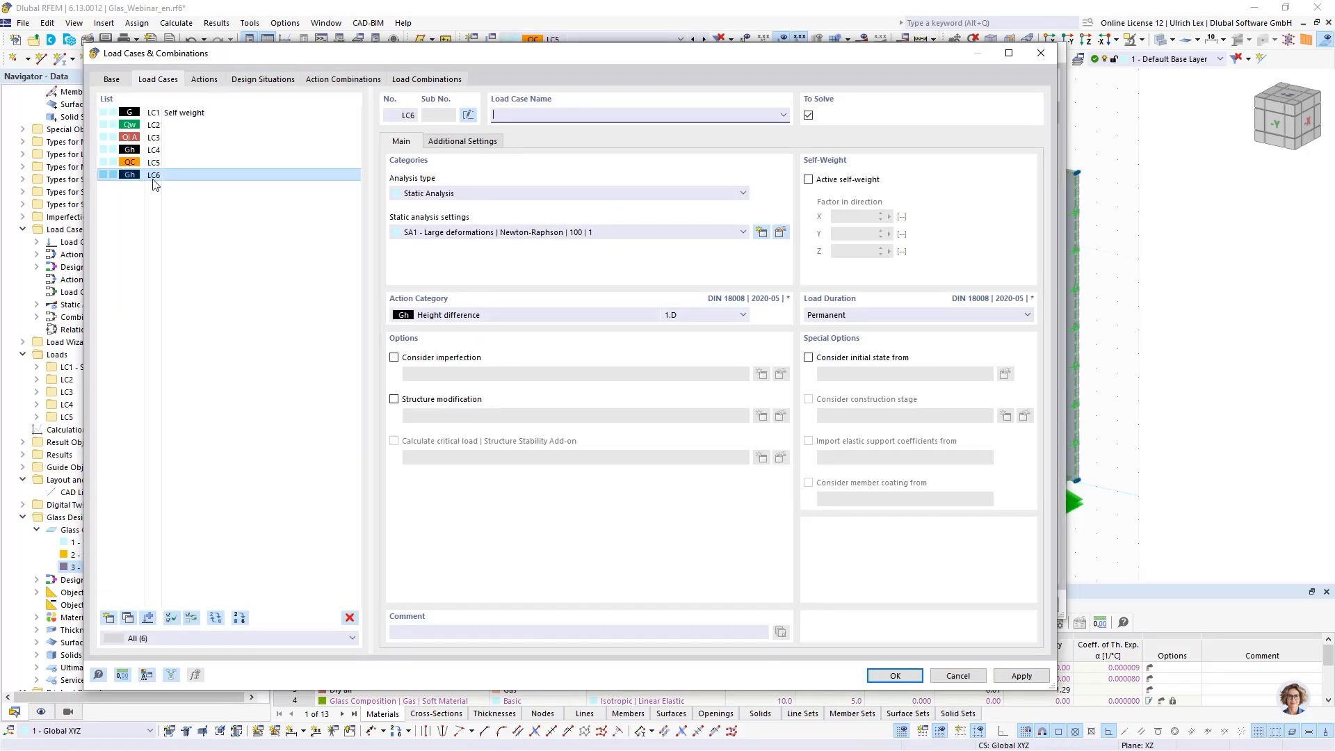
pyautogui.click(449, 145)
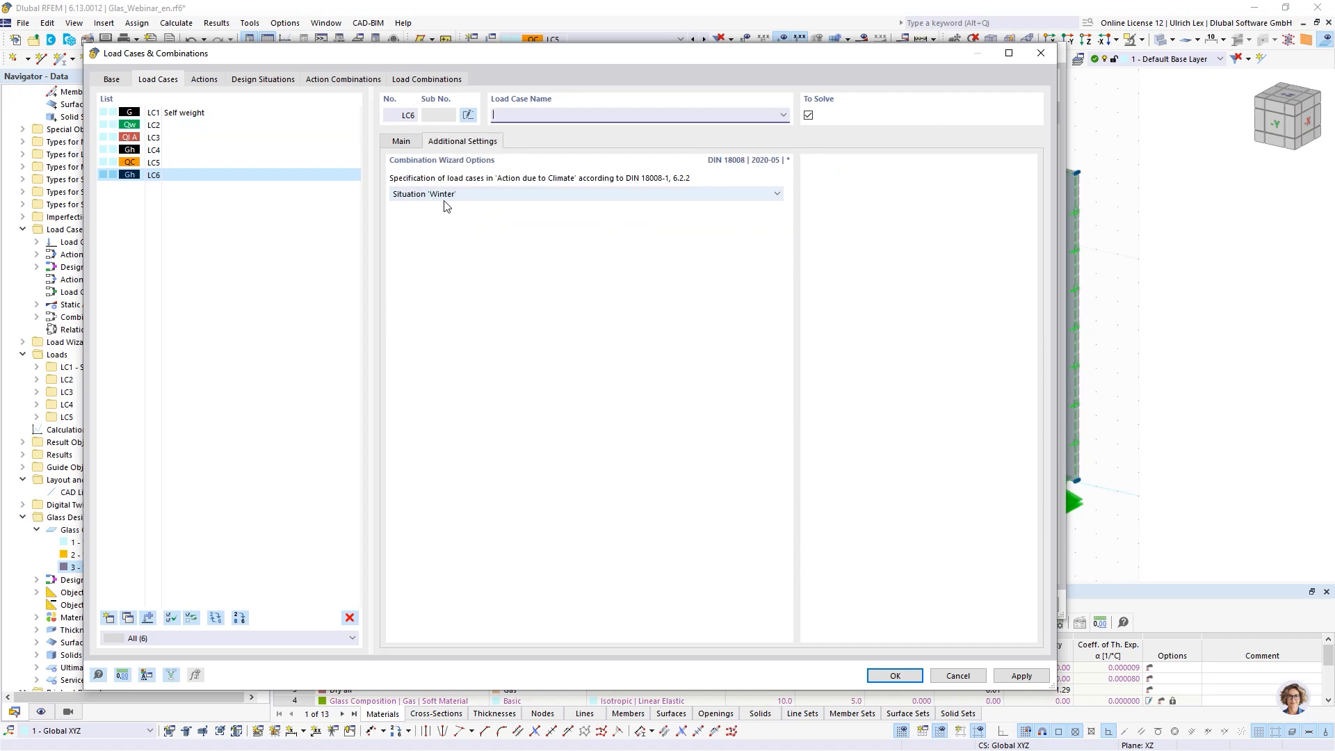
pyautogui.click(402, 142)
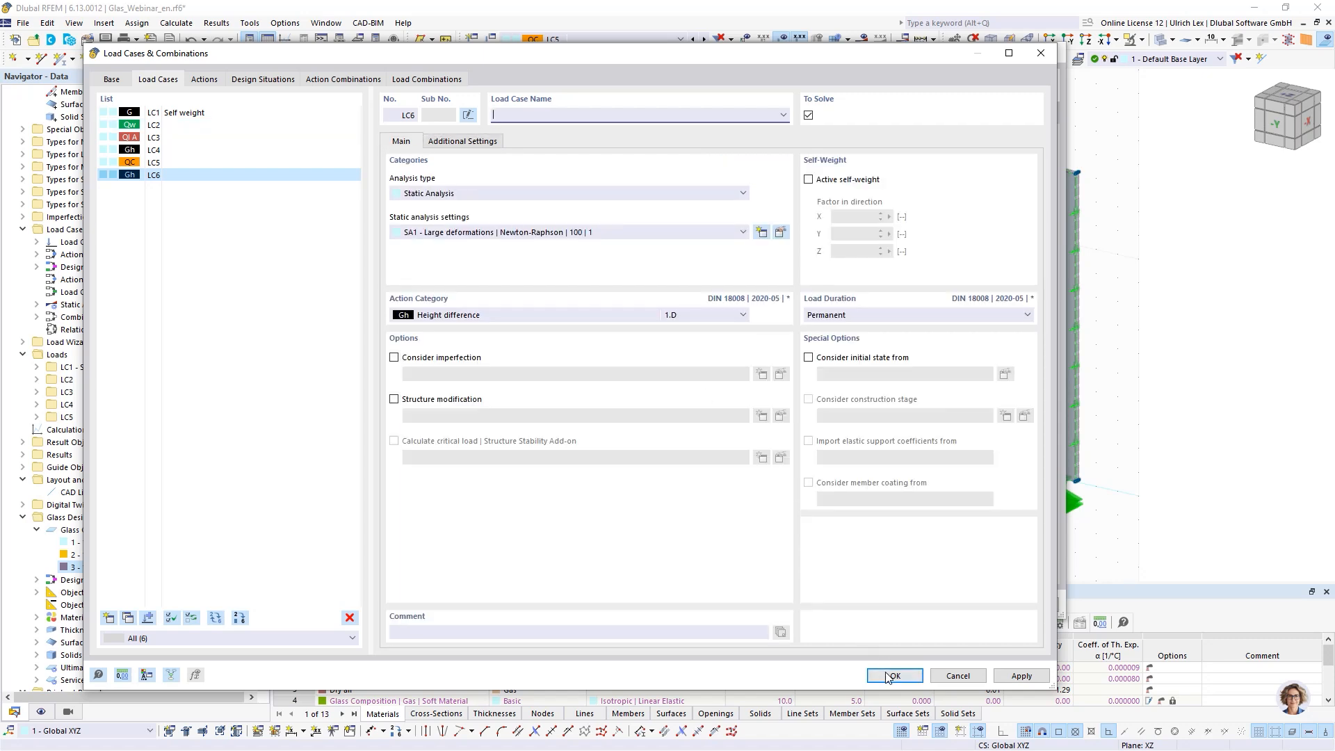
pyautogui.press('Return')
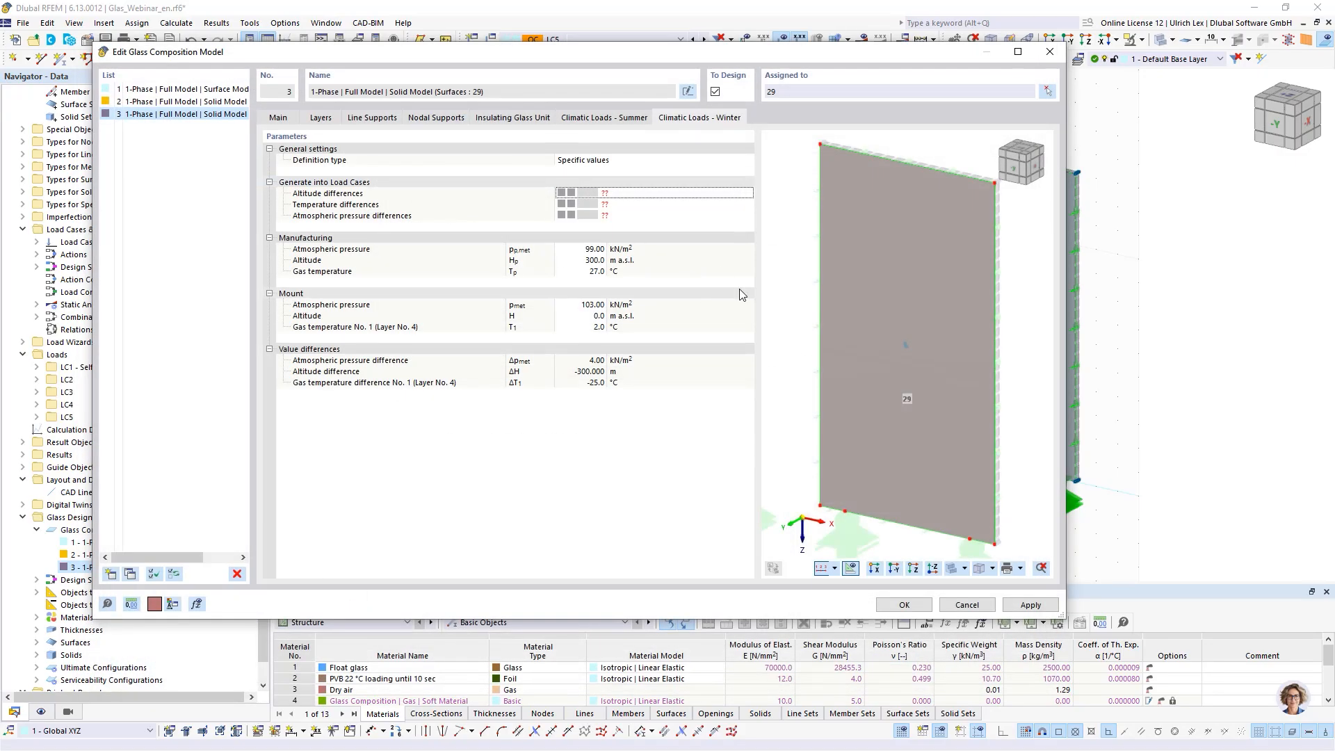
# - Create a new load case LC7 with the climate action category for the winter temperature differences
pyautogui.click(647, 207)
pyautogui.click(650, 209)
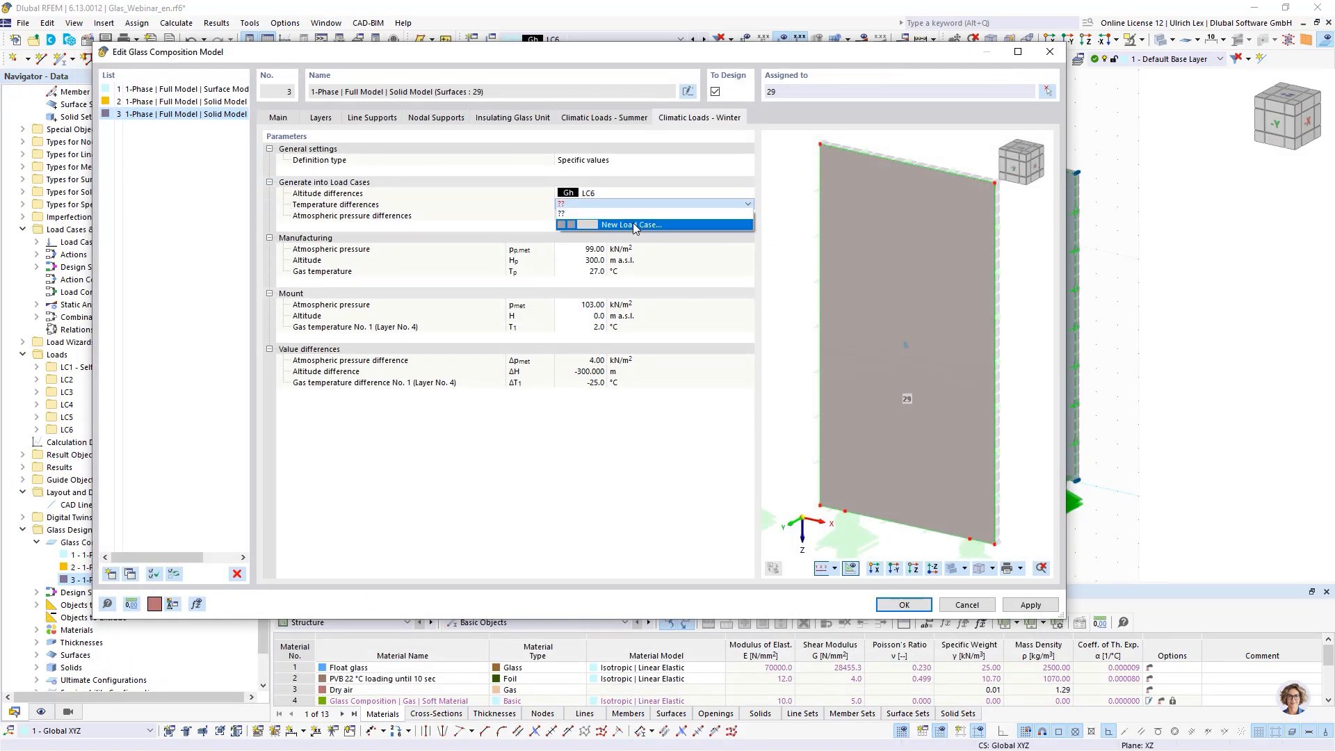
pyautogui.click(616, 225)
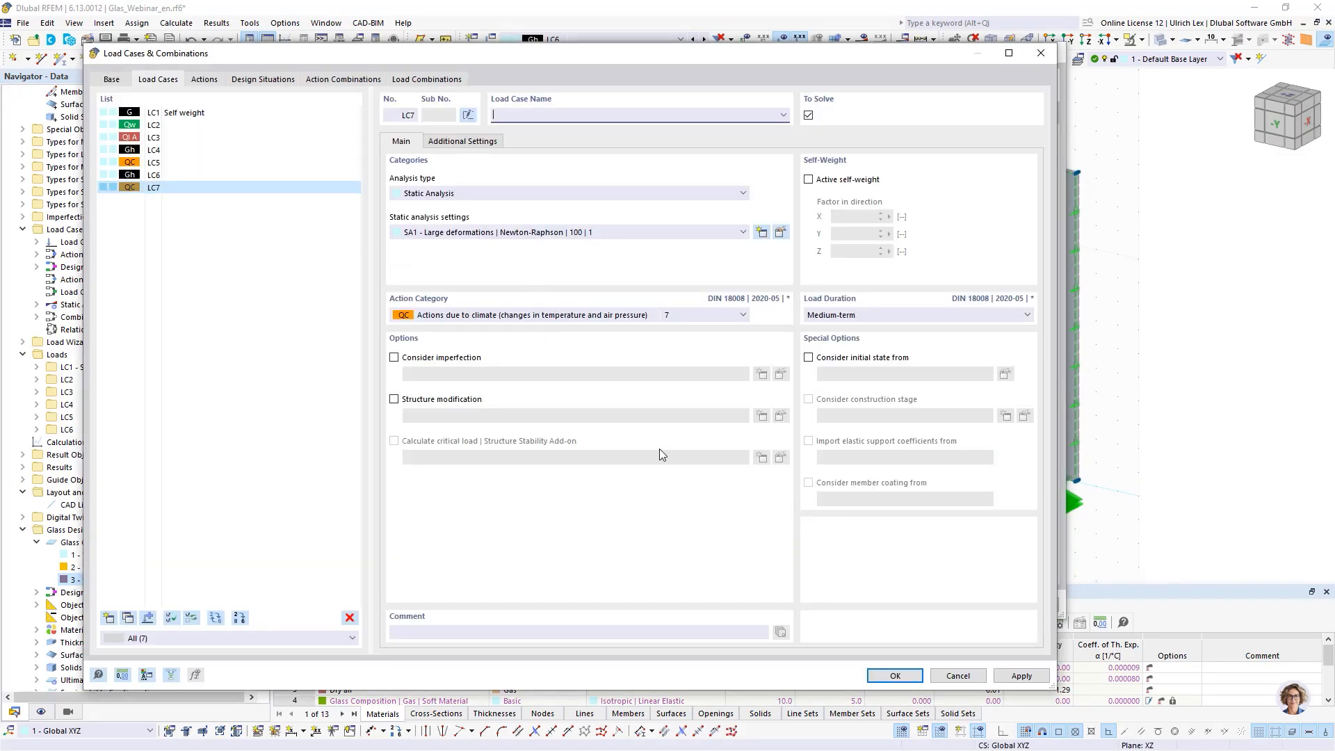
pyautogui.click(920, 677)
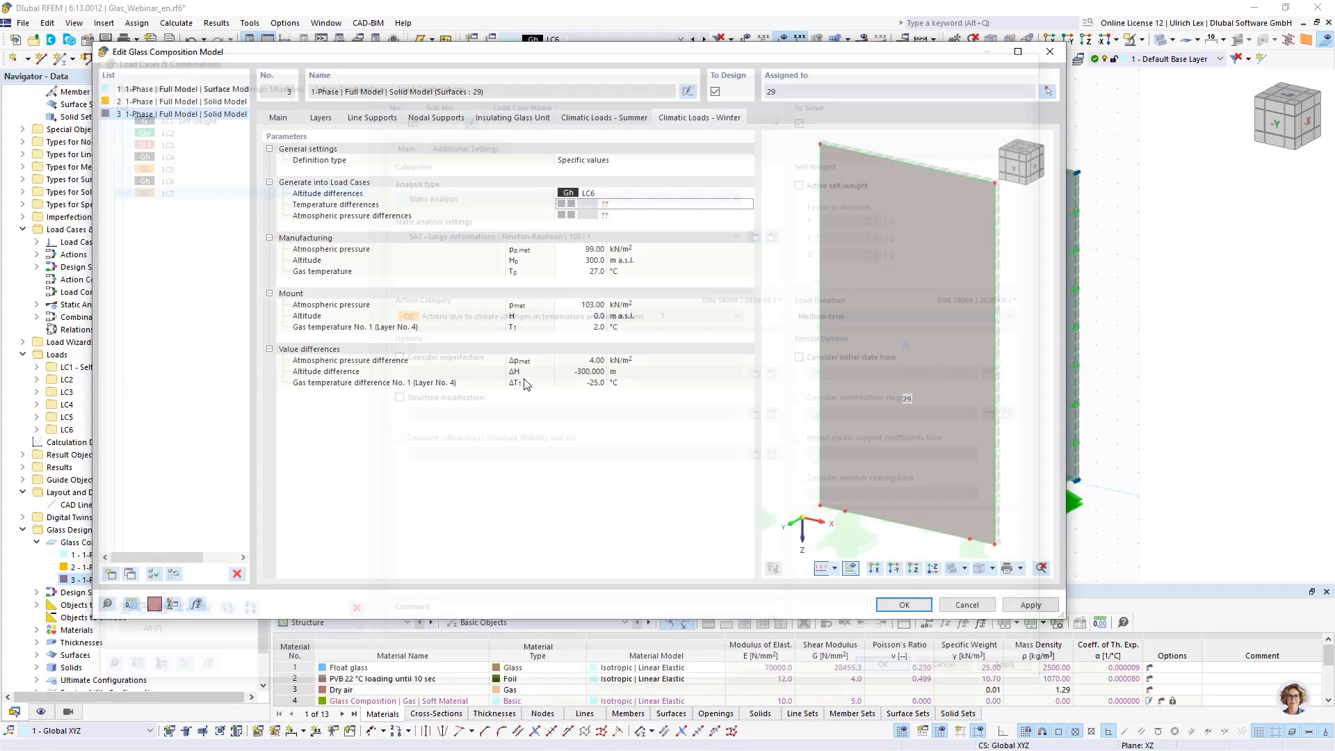
# - Assign LC7 to the winter atmospheric pressure differences
pyautogui.click(628, 217)
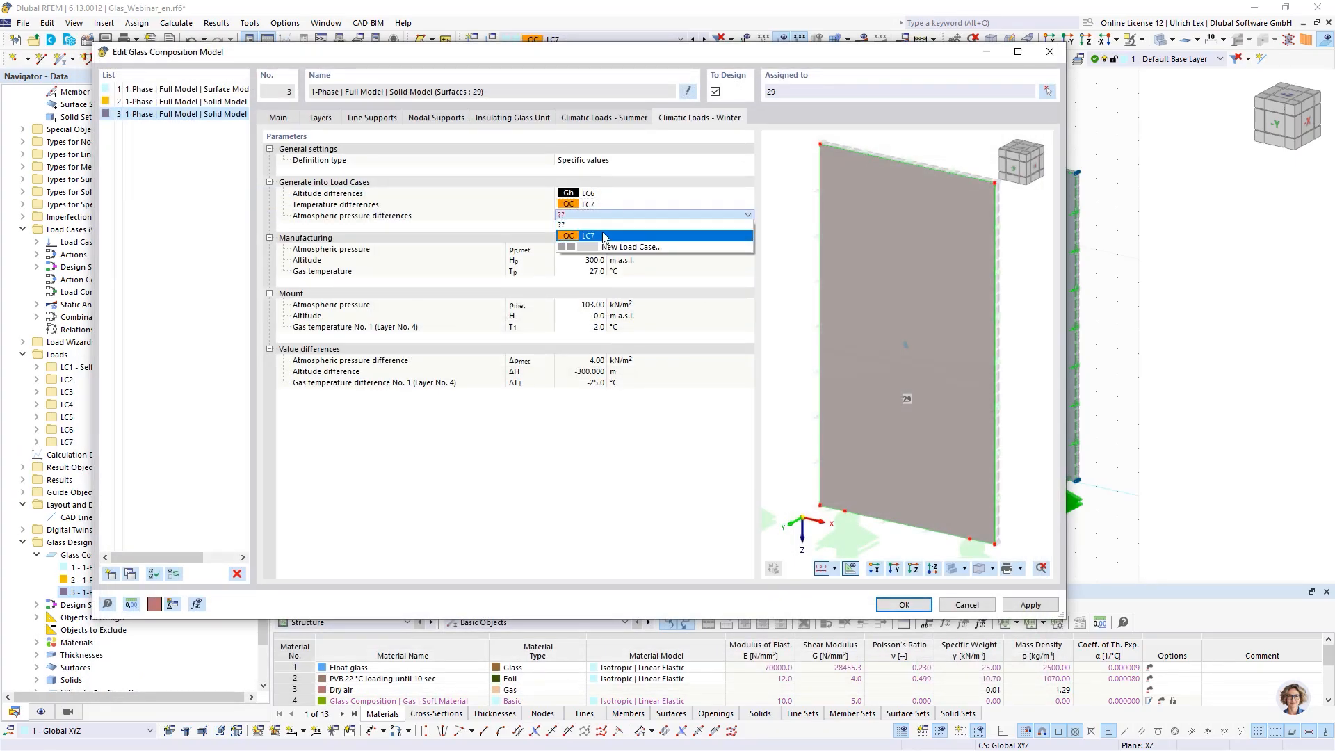
pyautogui.click(604, 235)
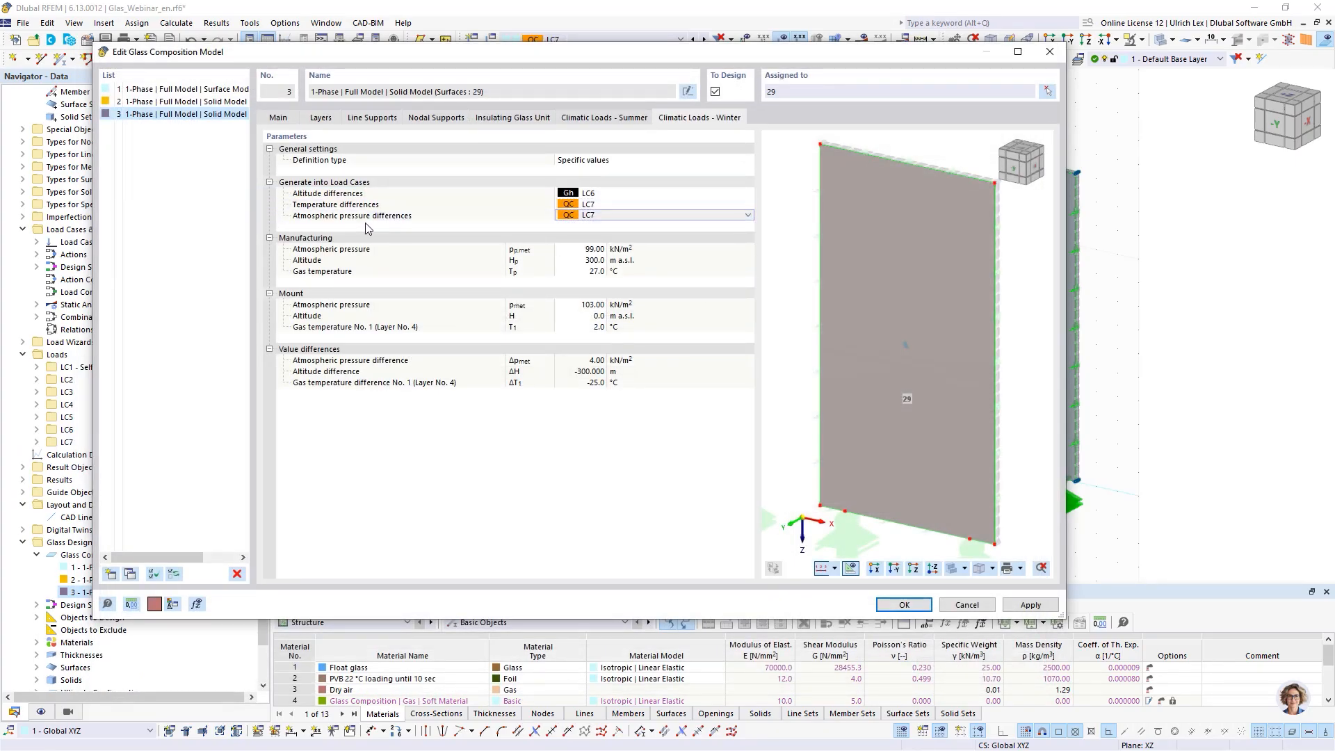
pyautogui.click(741, 518)
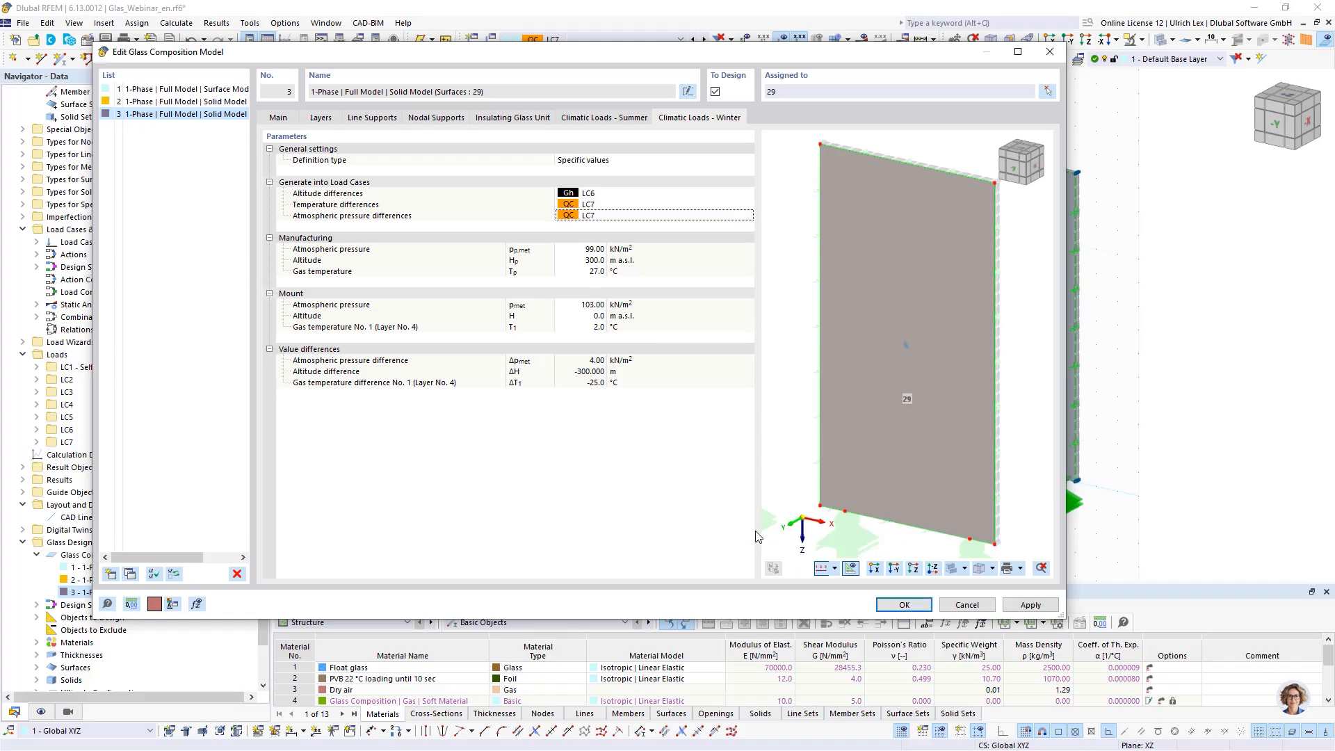
# - Display load case LC4 and examine its generated loads on the glass panels
pyautogui.scroll(-1, 782, 247)
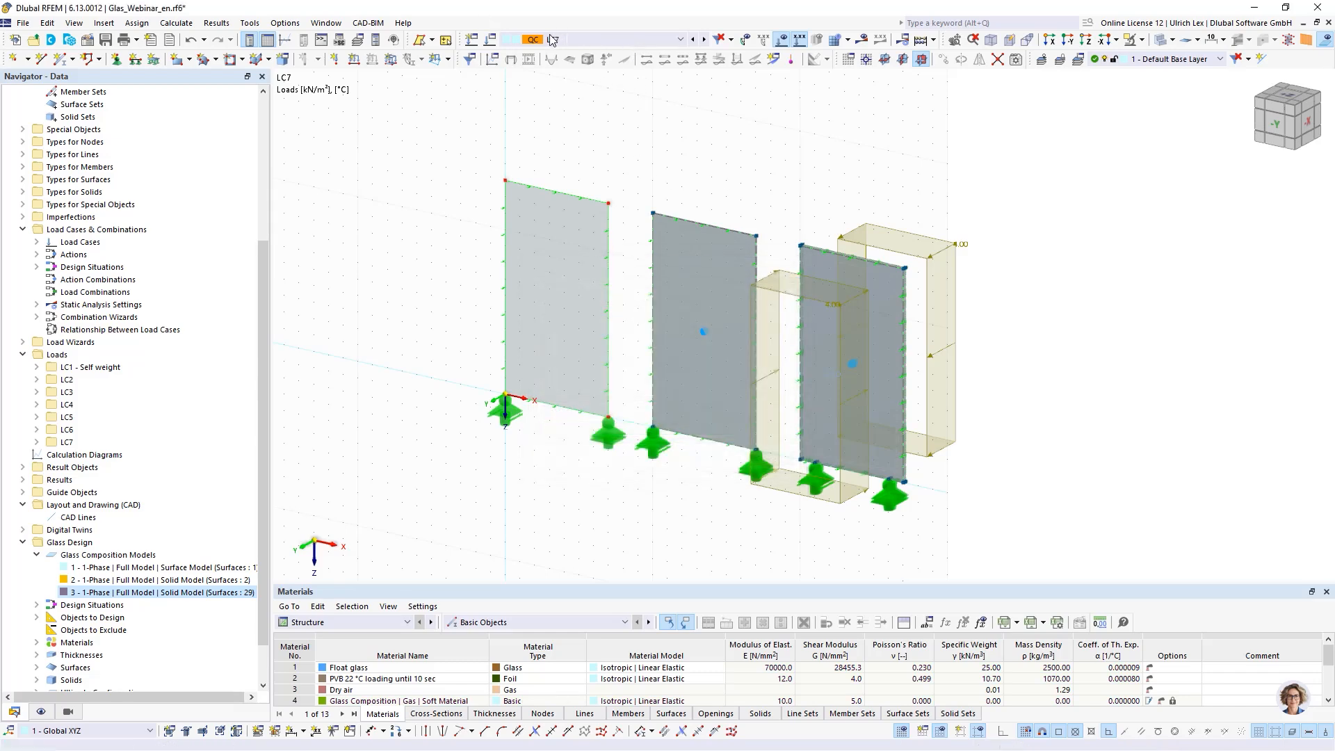
pyautogui.click(605, 39)
pyautogui.click(592, 86)
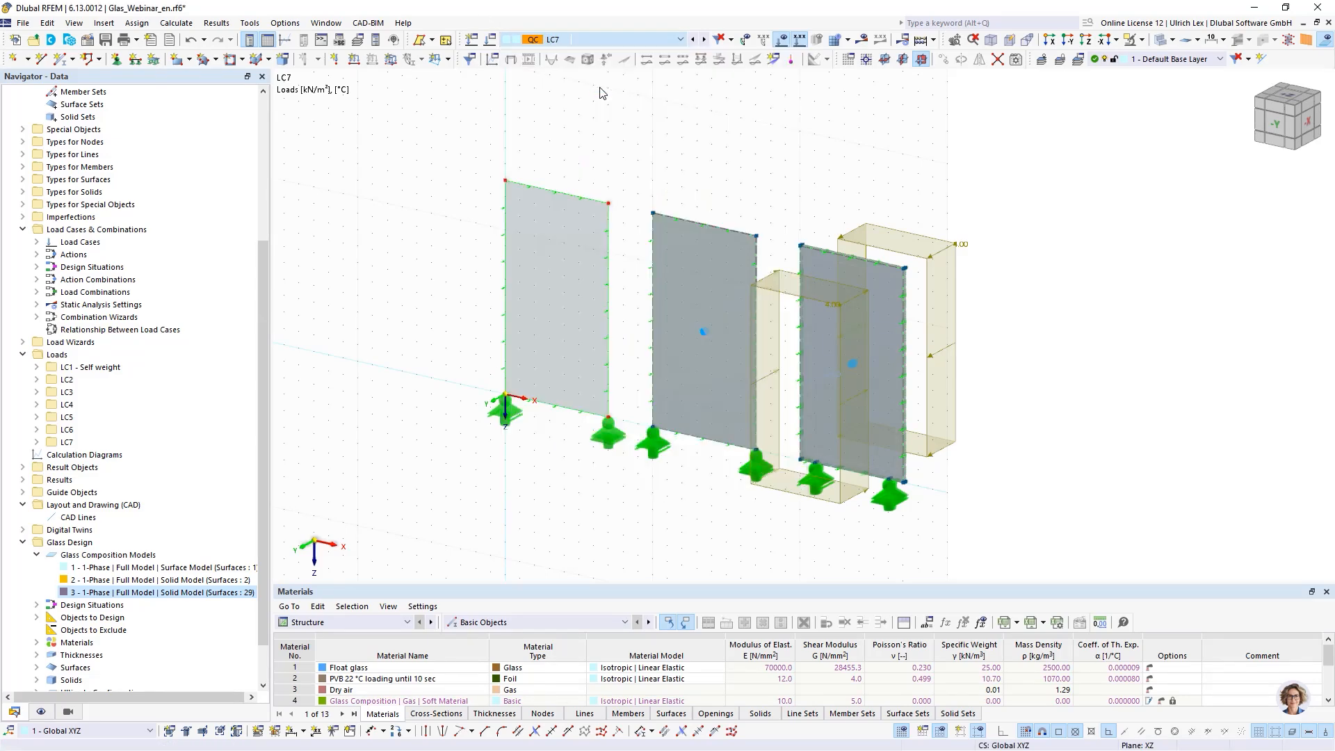
pyautogui.scroll(3, 1016, 285)
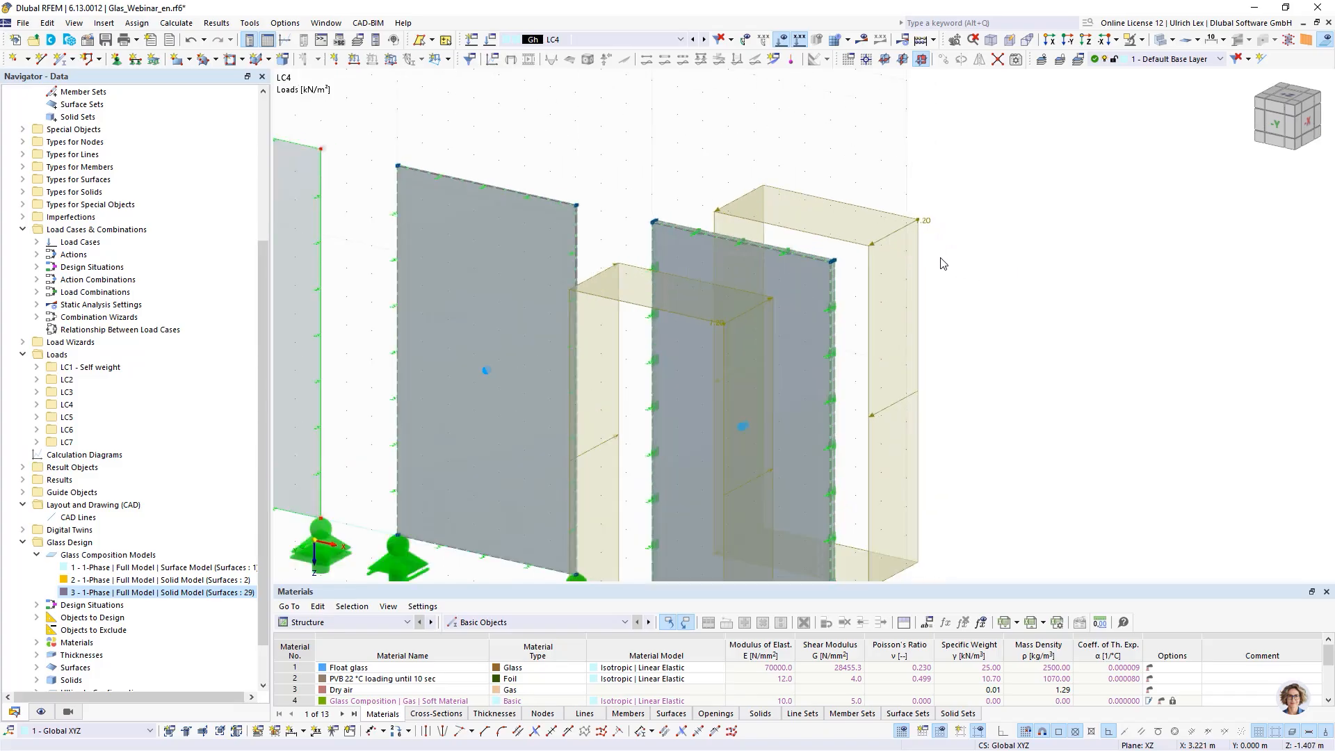
pyautogui.scroll(-2, 763, 165)
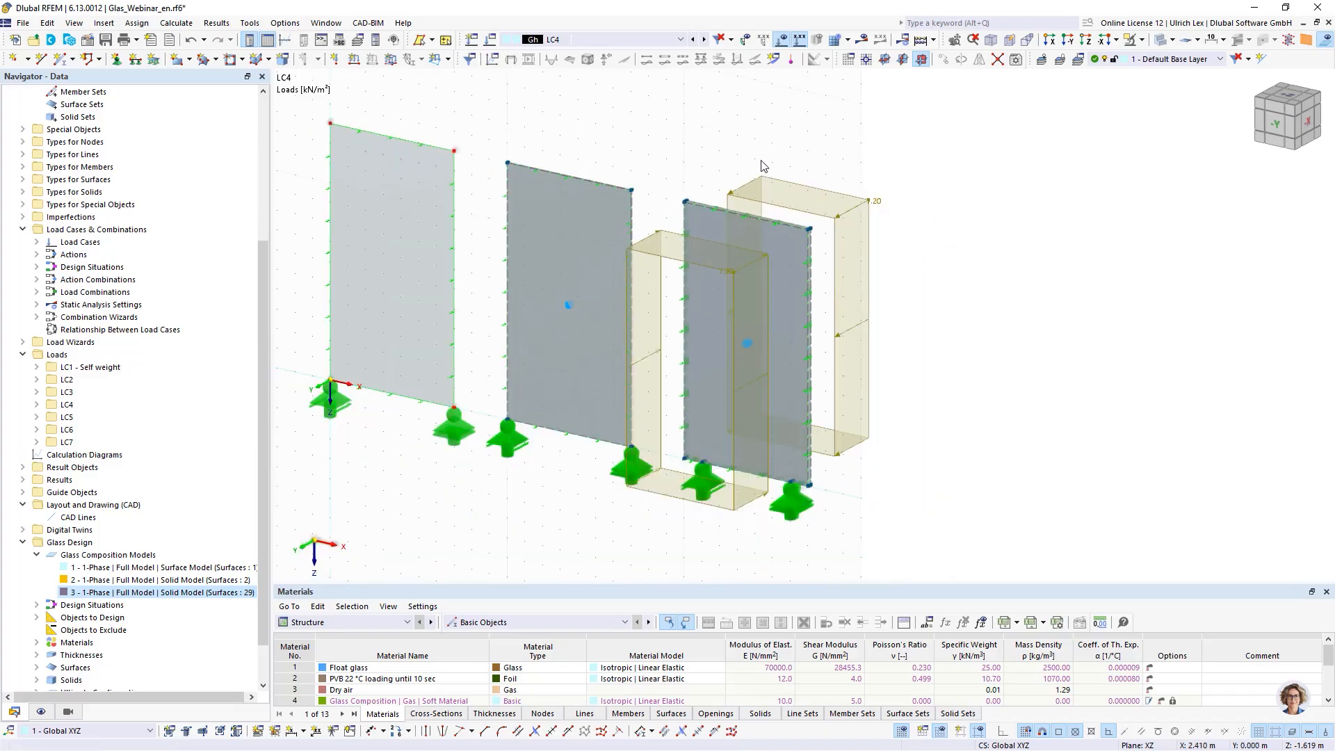
pyautogui.keyDown('ctrl'); pyautogui.moveTo(955, 330); pyautogui.dragTo(865, 274, button='middle'); pyautogui.keyUp('ctrl')
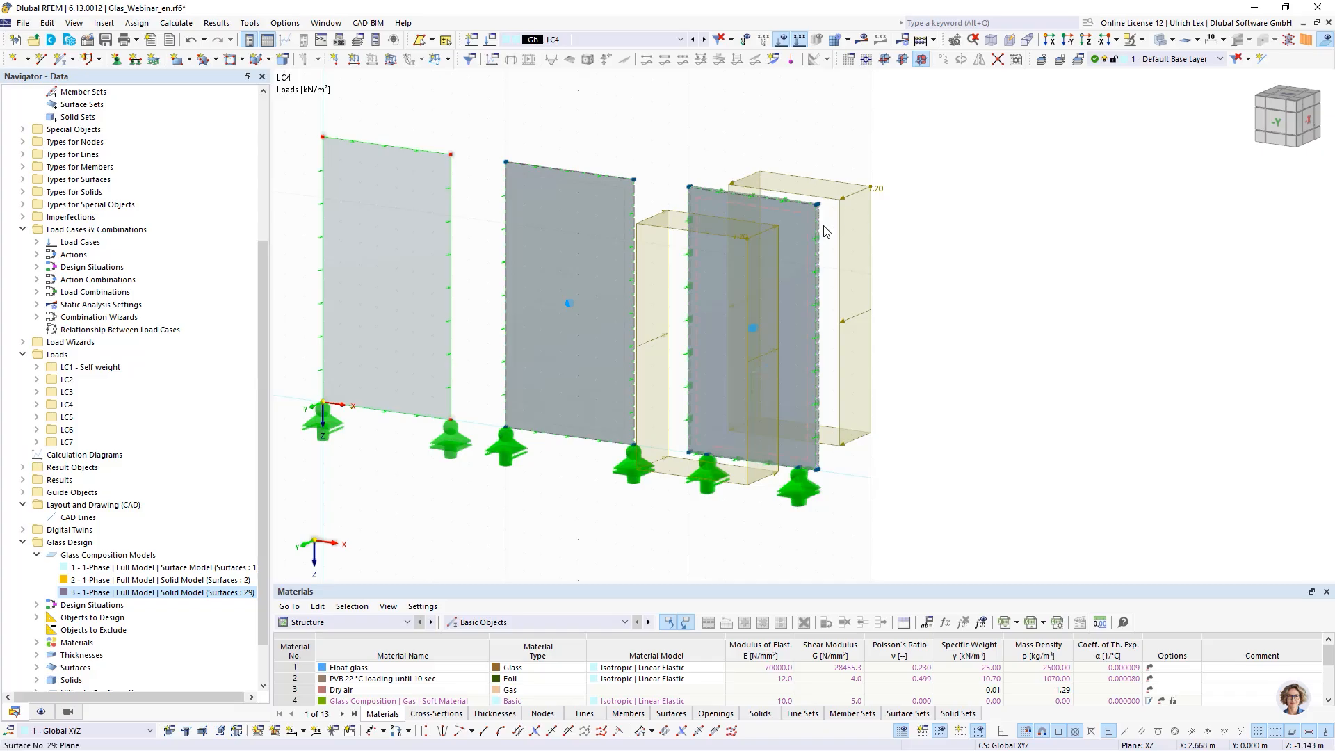
pyautogui.scroll(2, 796, 182)
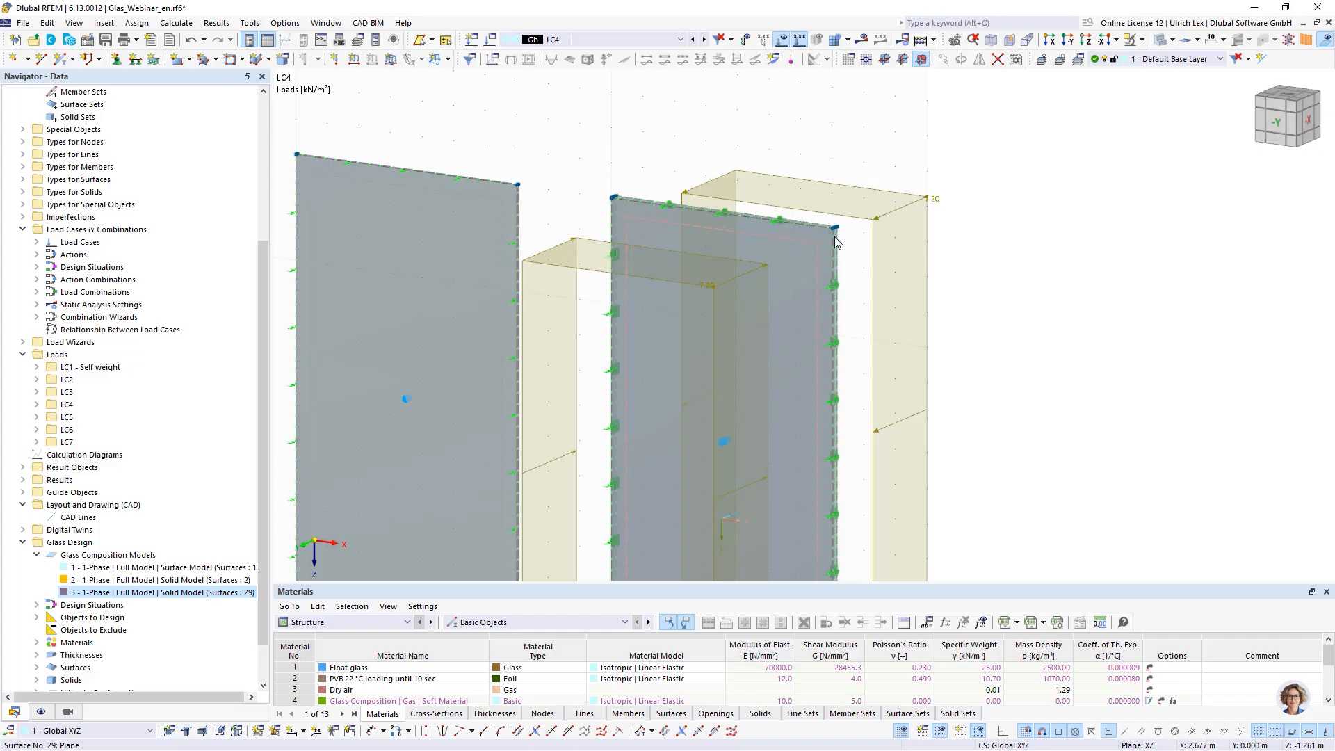
pyautogui.scroll(-2, 820, 203)
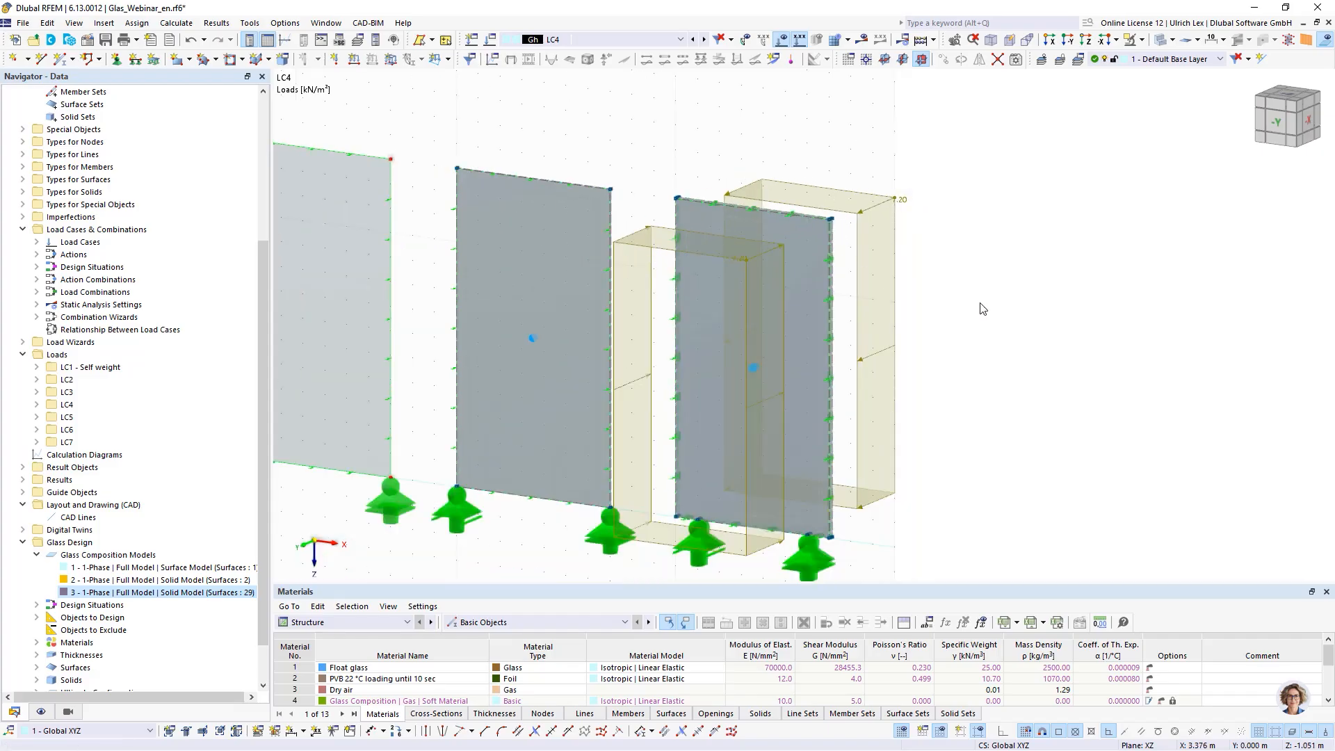
pyautogui.keyDown('ctrl'); pyautogui.moveTo(980, 304); pyautogui.dragTo(1006, 306, button='middle'); pyautogui.keyUp('ctrl')
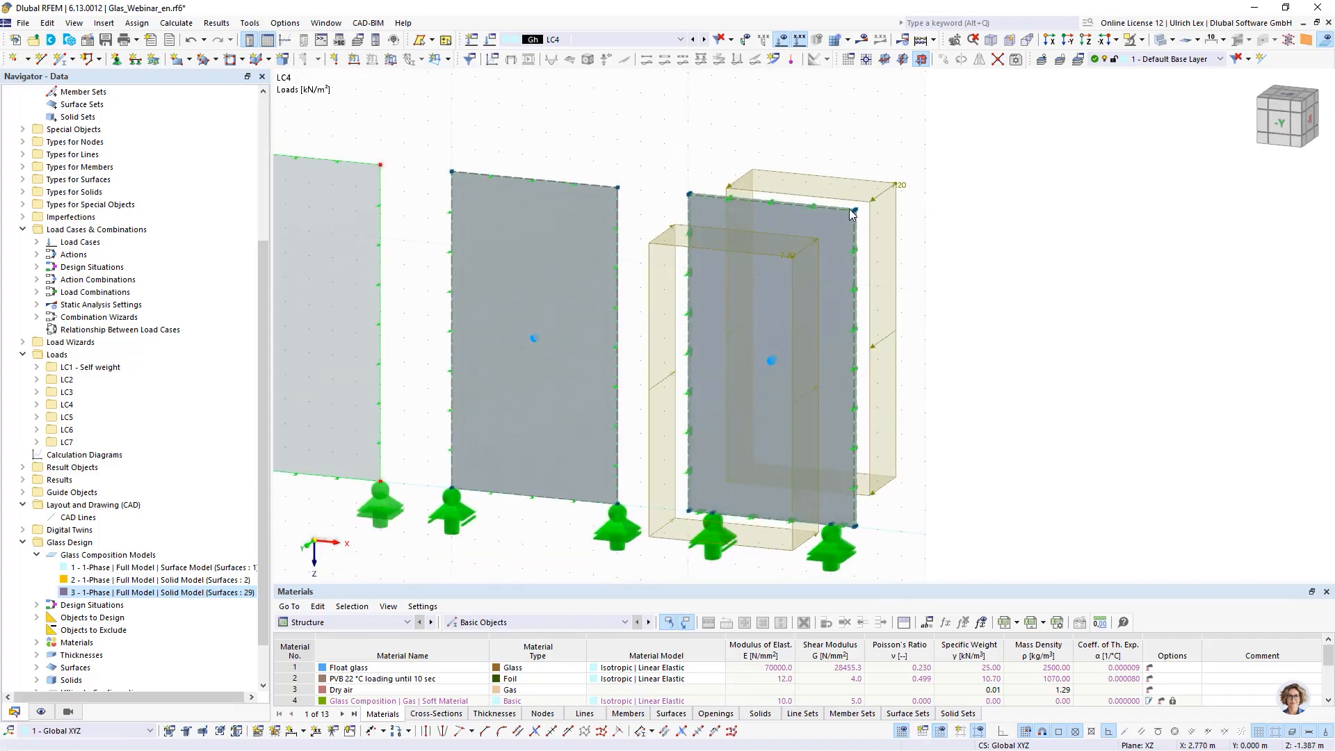
# - Step through load cases LC5, LC6 and LC7 to examine their generated climatic loads
pyautogui.click(704, 39)
pyautogui.click(647, 40)
pyautogui.click(573, 109)
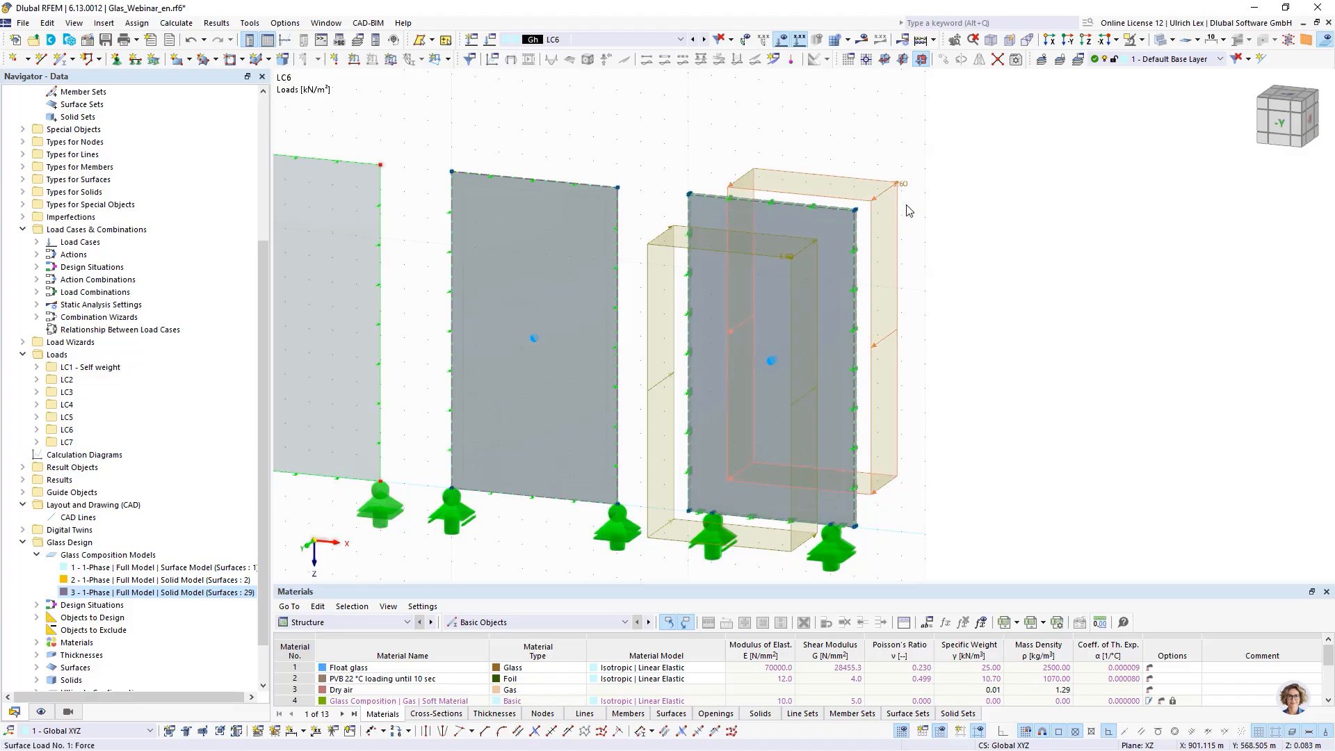
pyautogui.click(705, 41)
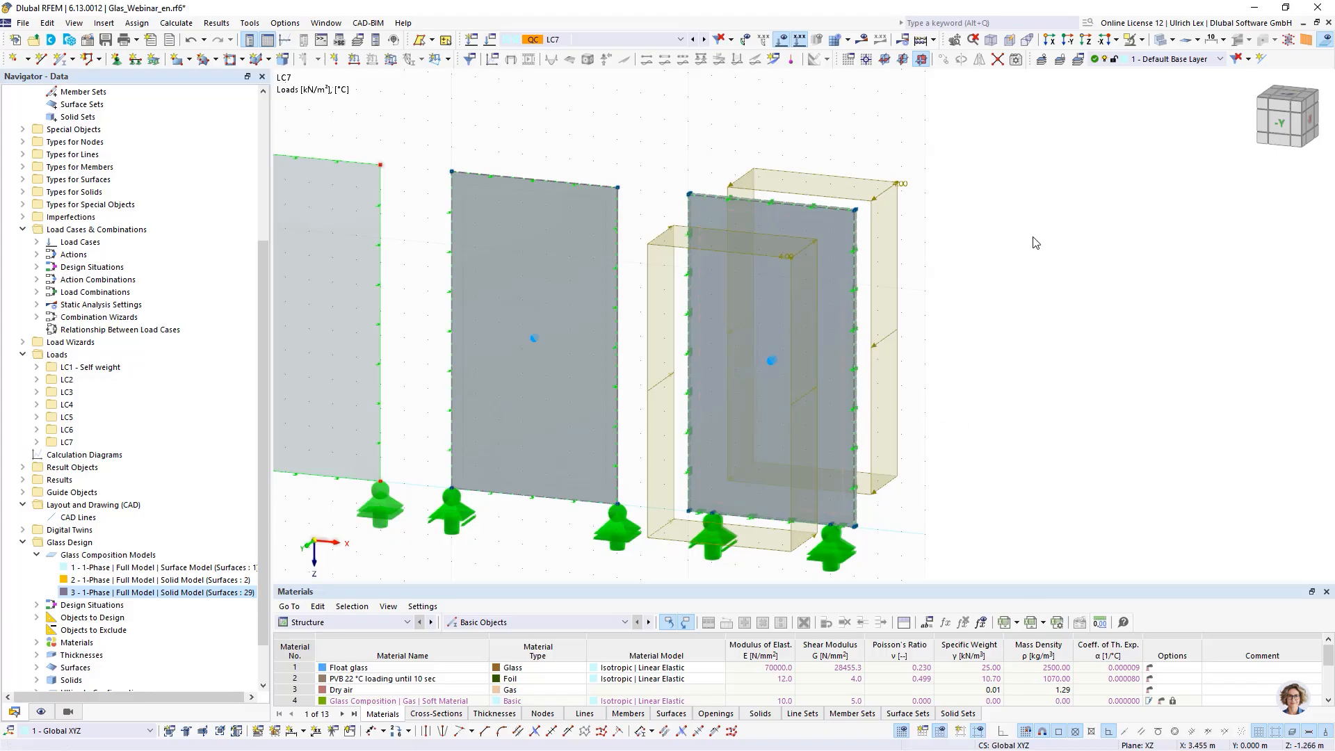
pyautogui.scroll(-2, 1036, 243)
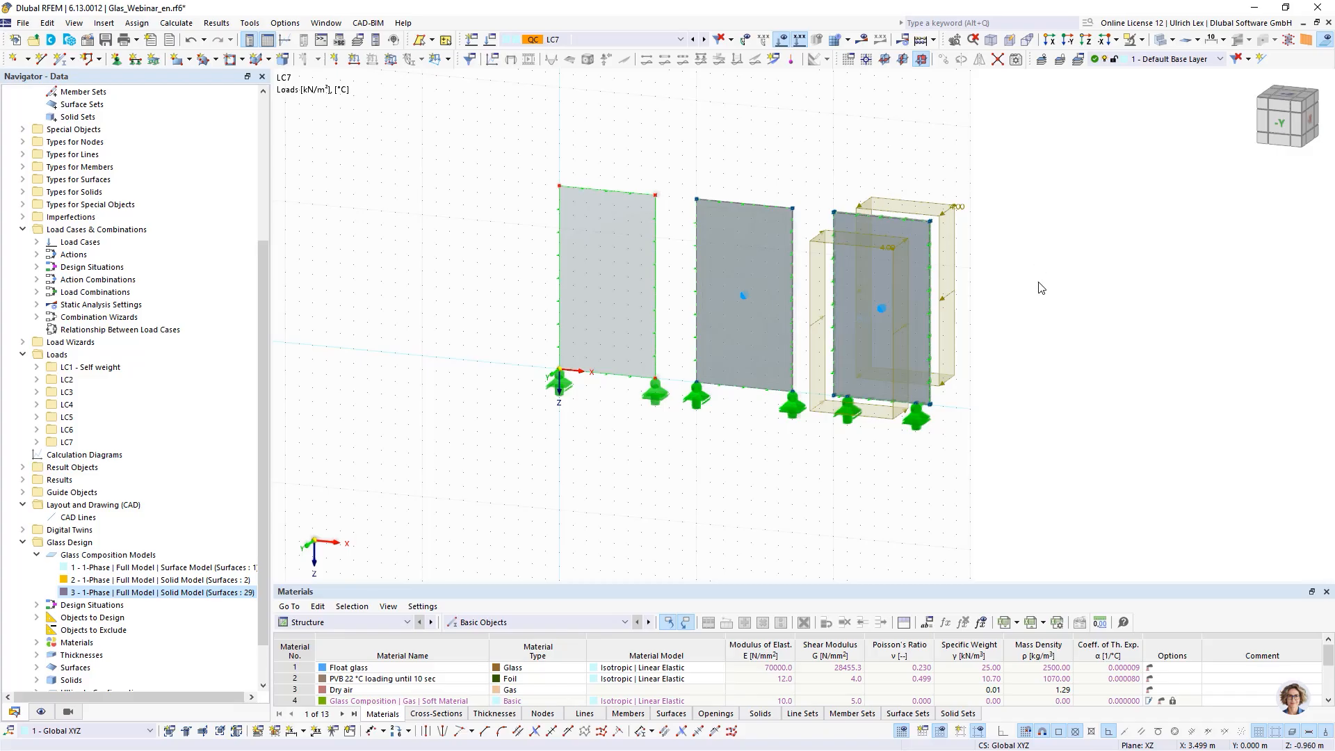
pyautogui.moveTo(1040, 286); pyautogui.dragTo(987, 289, button='middle')
pyautogui.scroll(5, 982, 230)
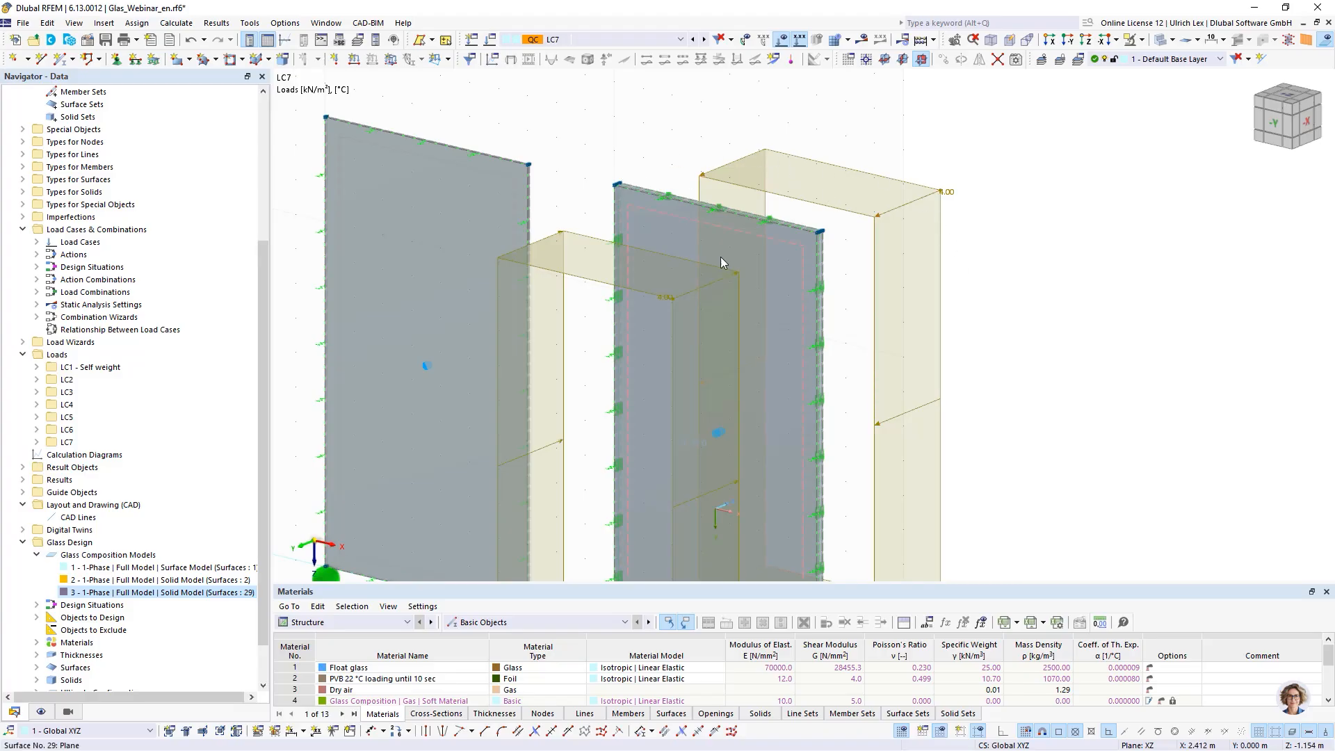
pyautogui.scroll(-2, 415, 169)
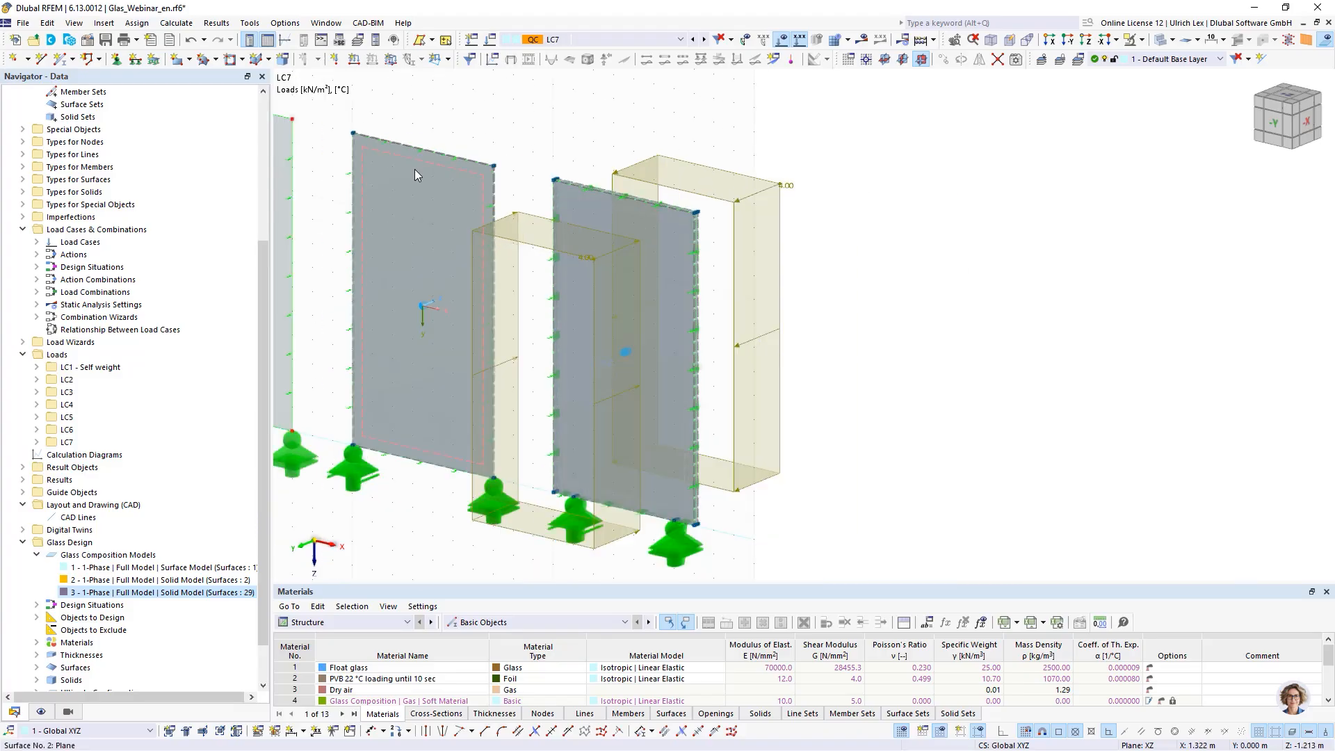
# - Display load case LC2 and show the topology objects of the glass composition model on the insulating glass unit
pyautogui.click(607, 40)
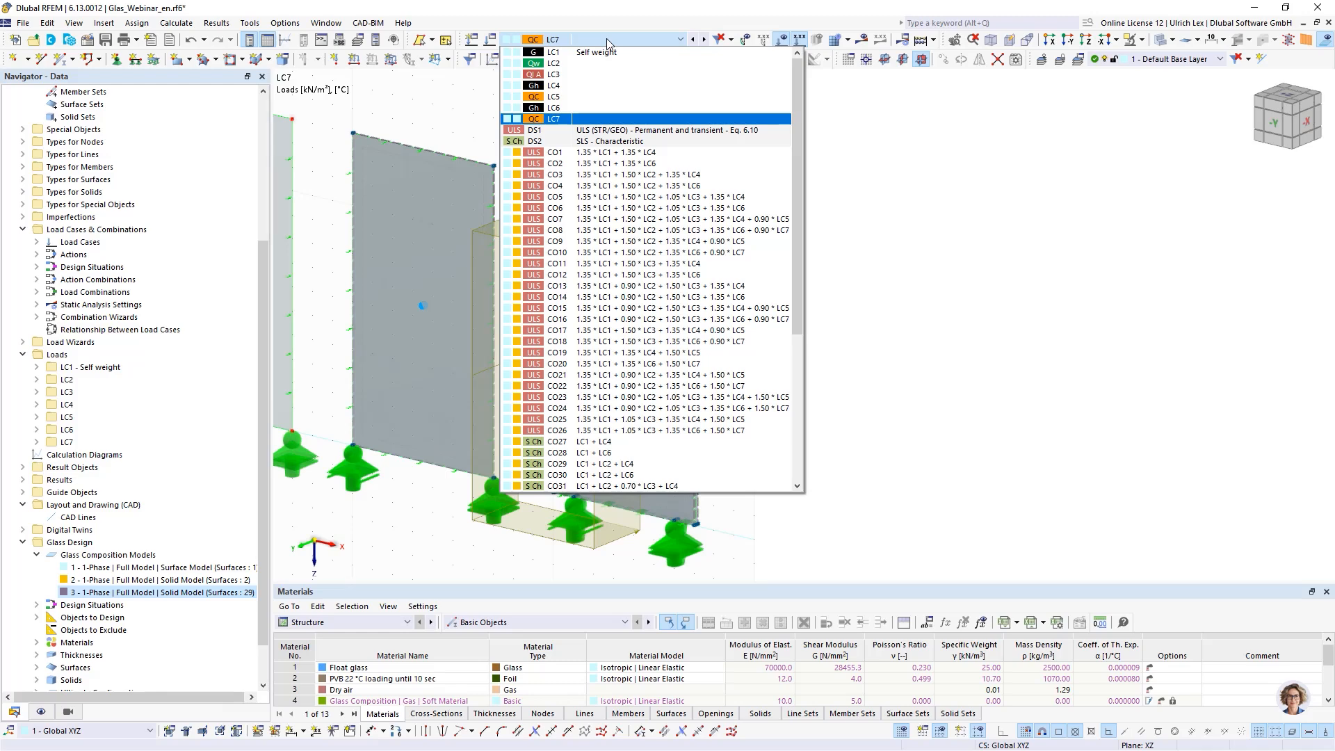
pyautogui.click(567, 64)
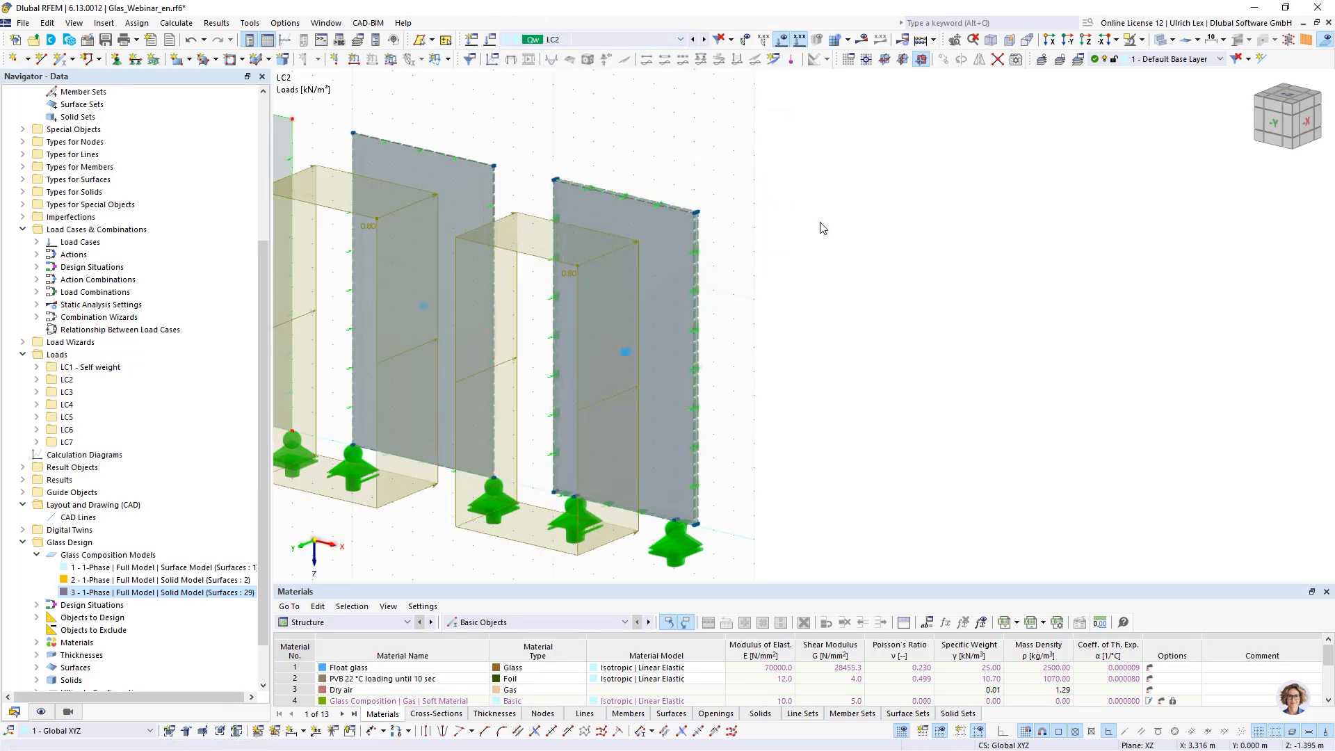
pyautogui.scroll(-2, 694, 153)
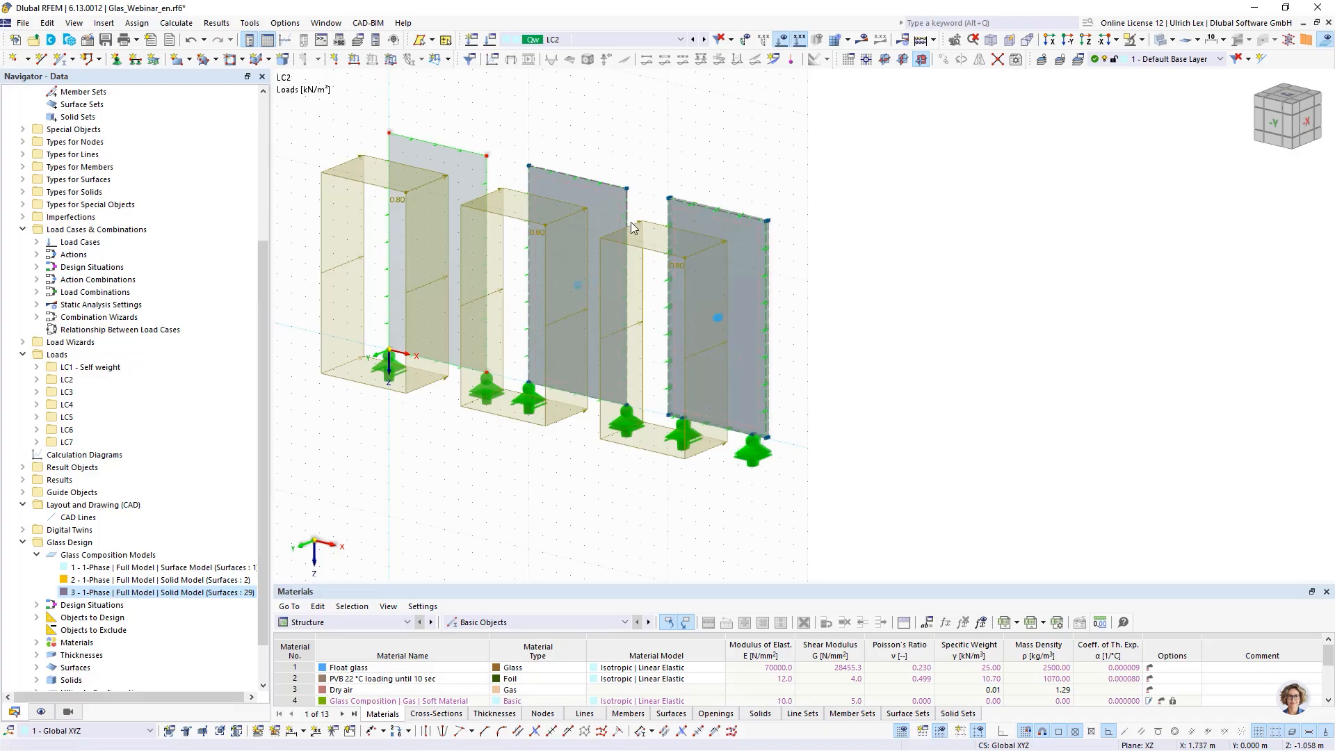
pyautogui.scroll(4, 654, 204)
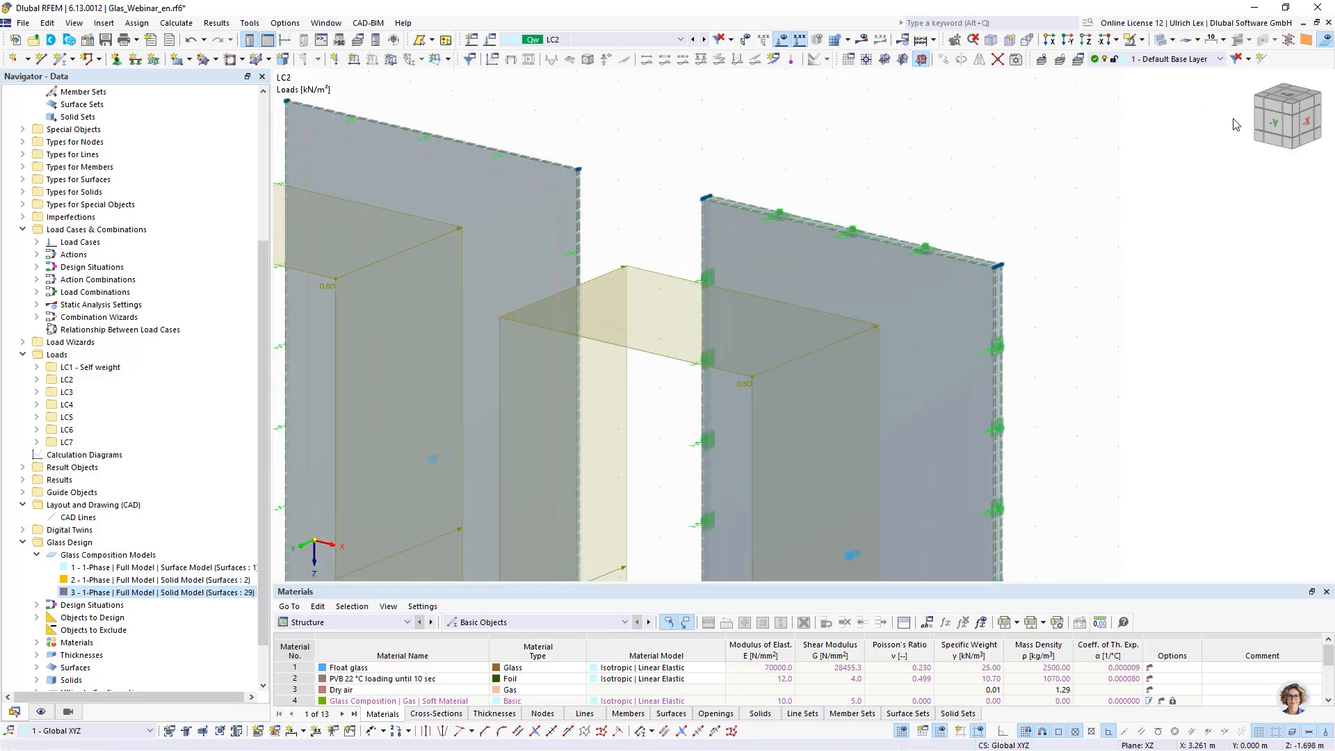
pyautogui.click(1326, 43)
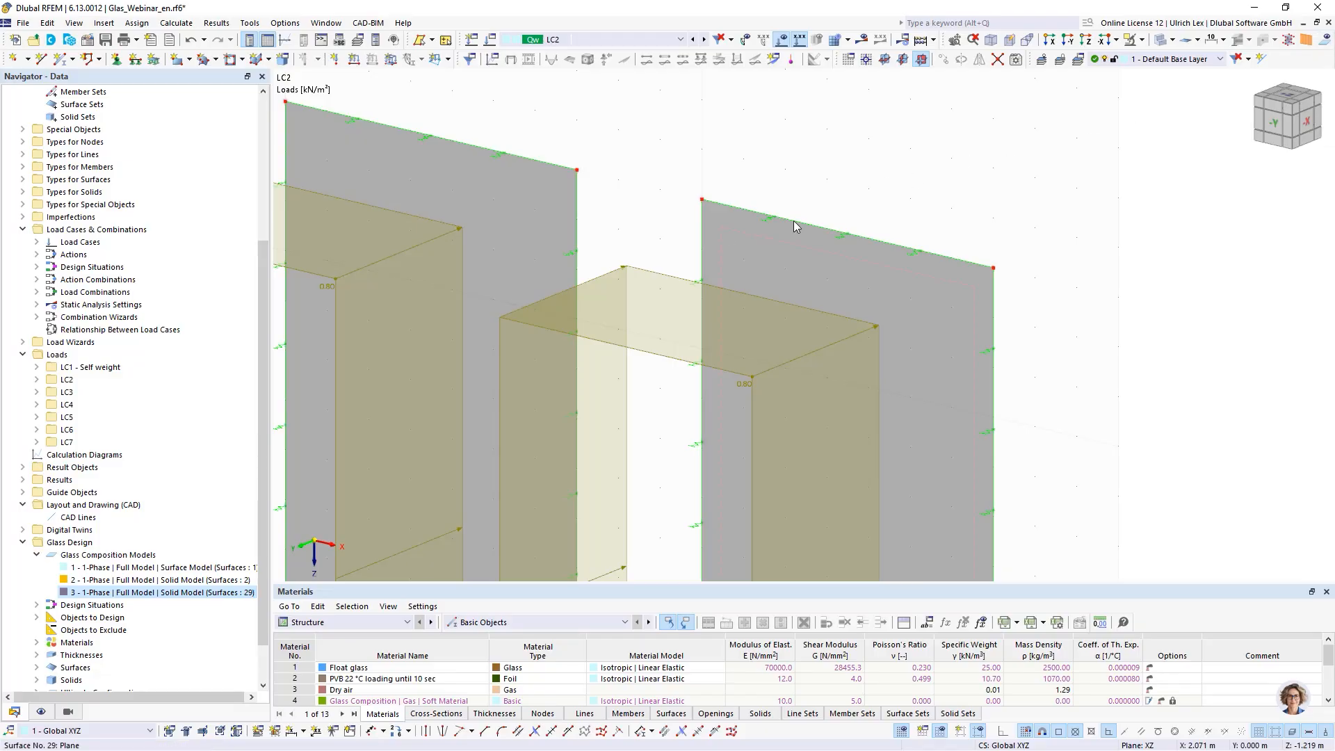
pyautogui.keyDown('ctrl'); pyautogui.moveTo(958, 218); pyautogui.dragTo(909, 217, button='middle'); pyautogui.keyUp('ctrl')
pyautogui.scroll(2, 827, 285)
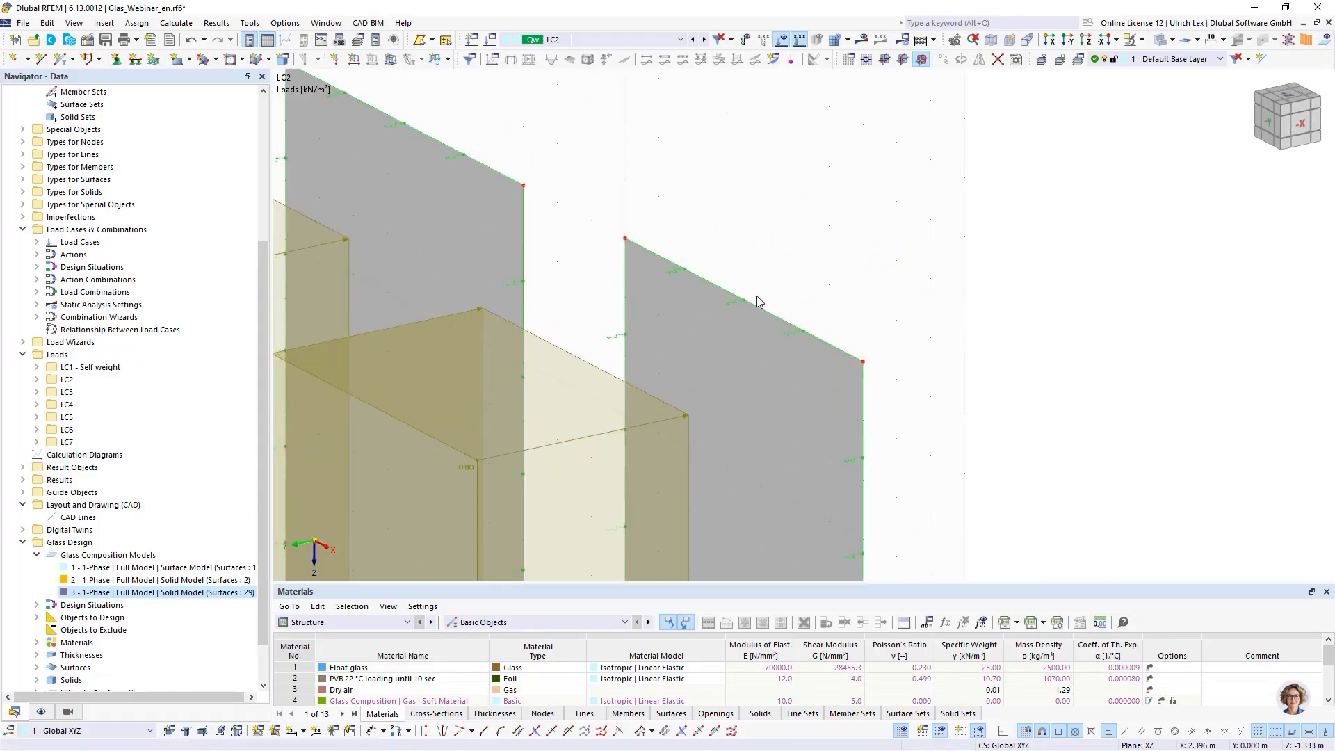
pyautogui.click(1326, 39)
pyautogui.scroll(5, 570, 202)
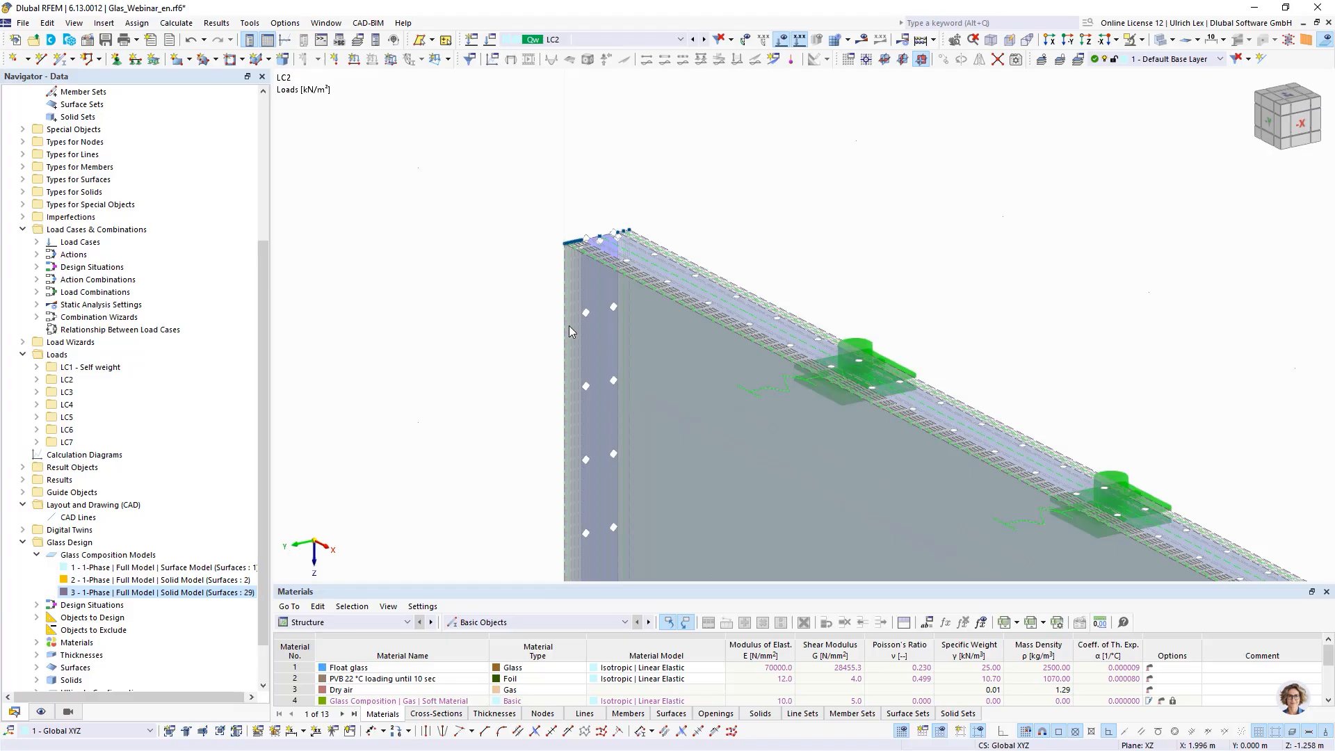
# - Zoom around the LC2 loads on the glass panels, then switch the display to load case LC3
pyautogui.scroll(-3, 635, 205)
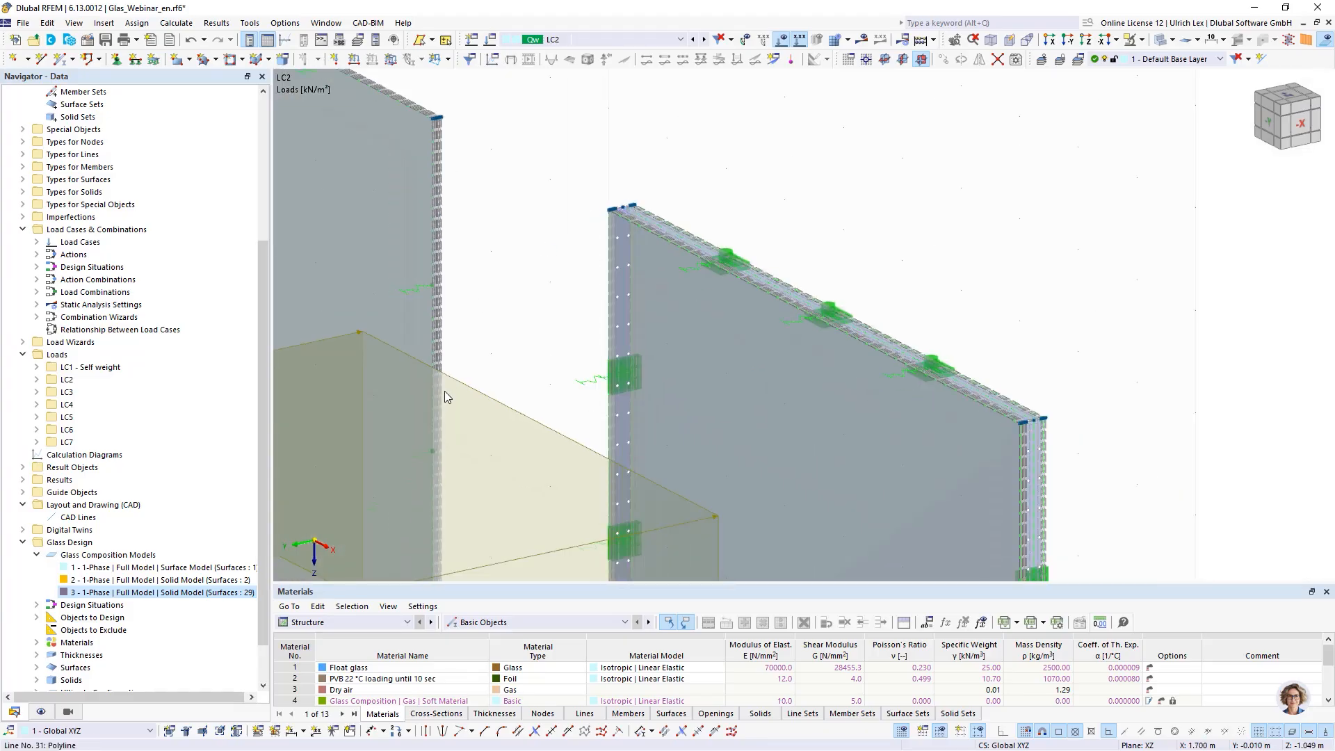
pyautogui.scroll(5, 617, 224)
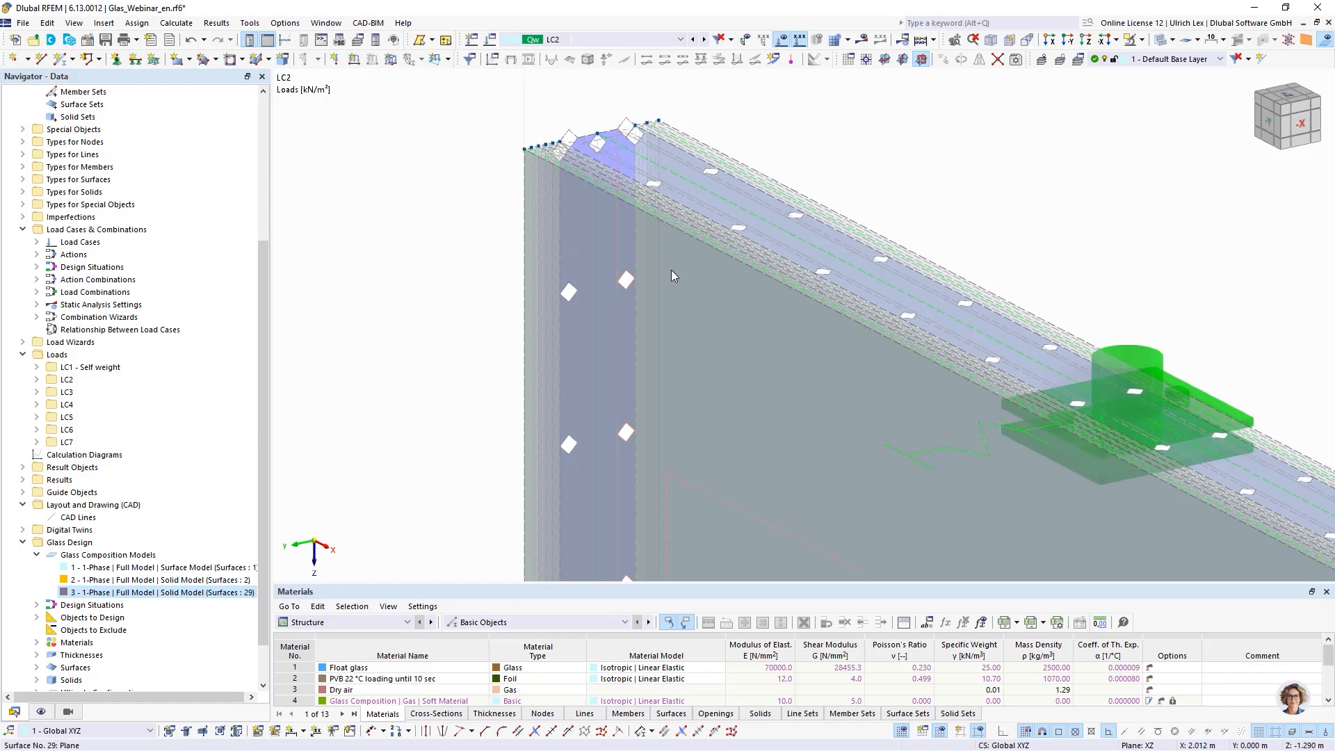
pyautogui.scroll(-4, 553, 188)
pyautogui.scroll(-3, 553, 180)
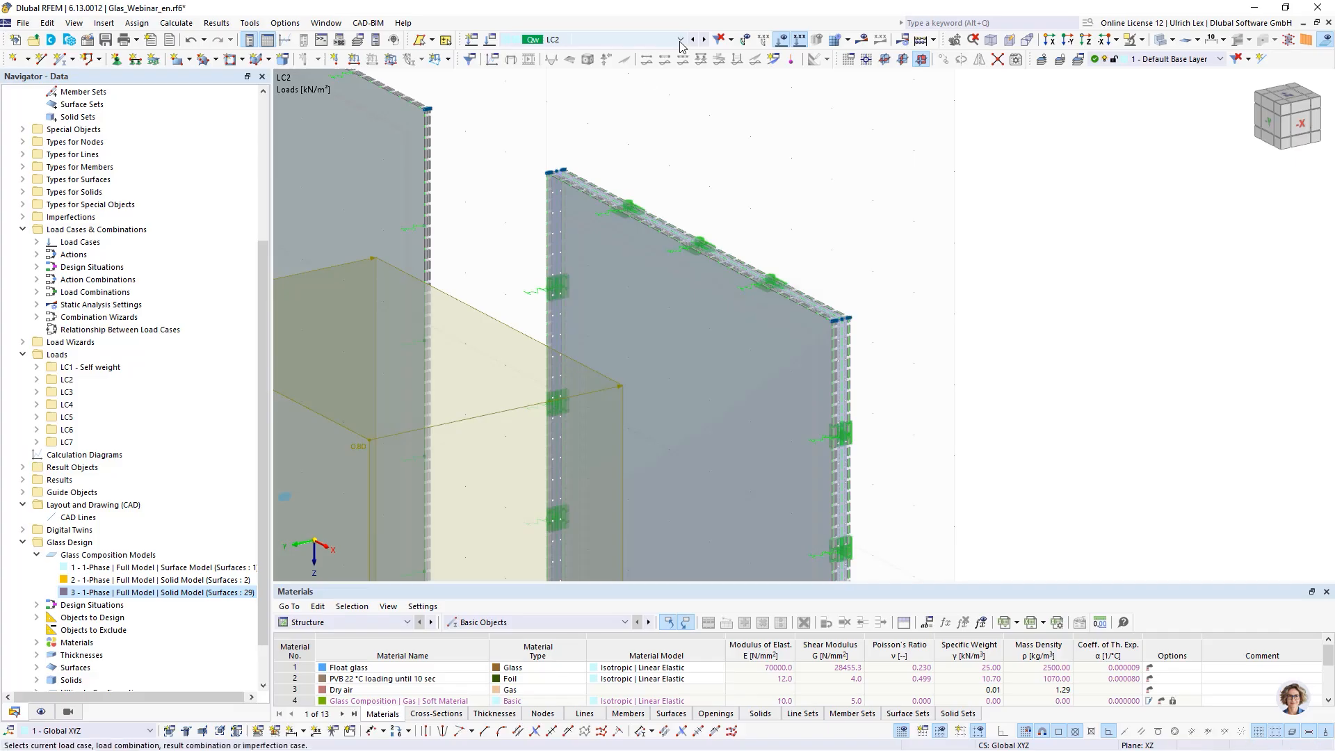
pyautogui.click(704, 39)
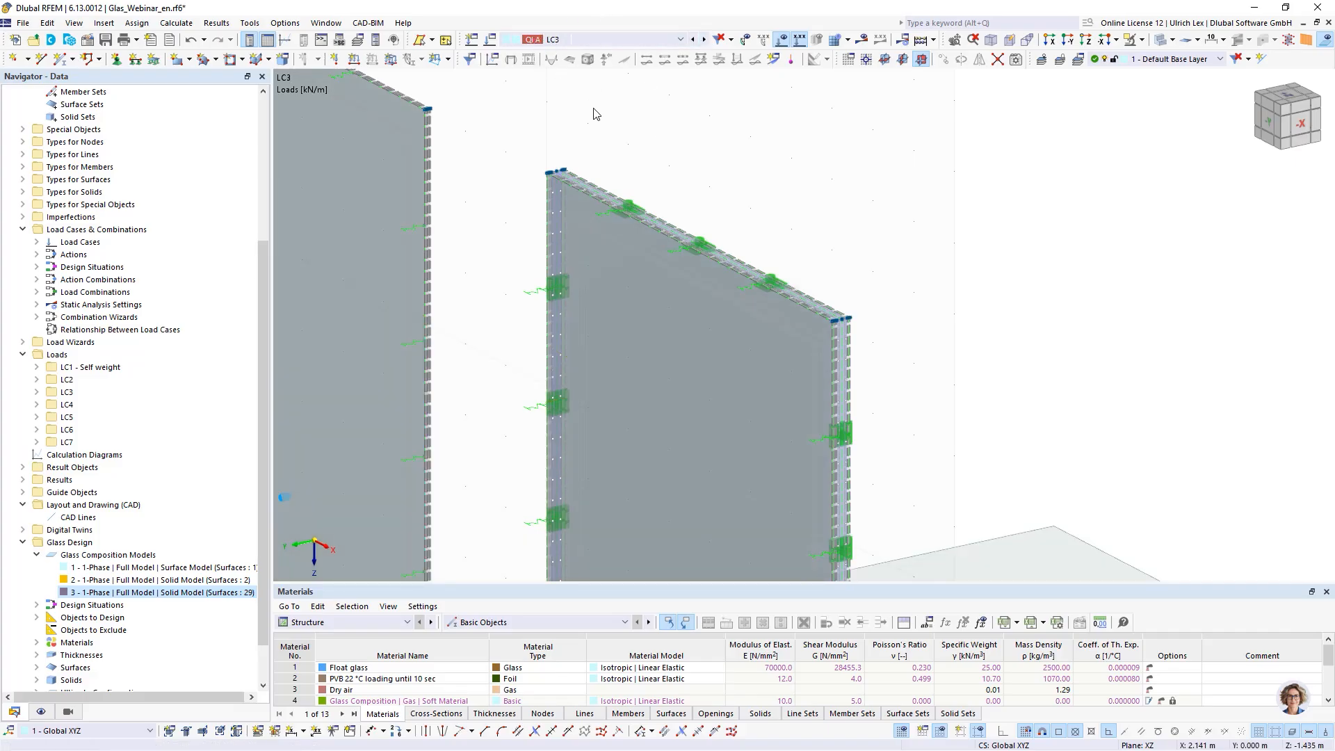
# - Open the free line load in LC3 to check which surface it is assigned to, then cancel the dialog
pyautogui.scroll(-4, 594, 113)
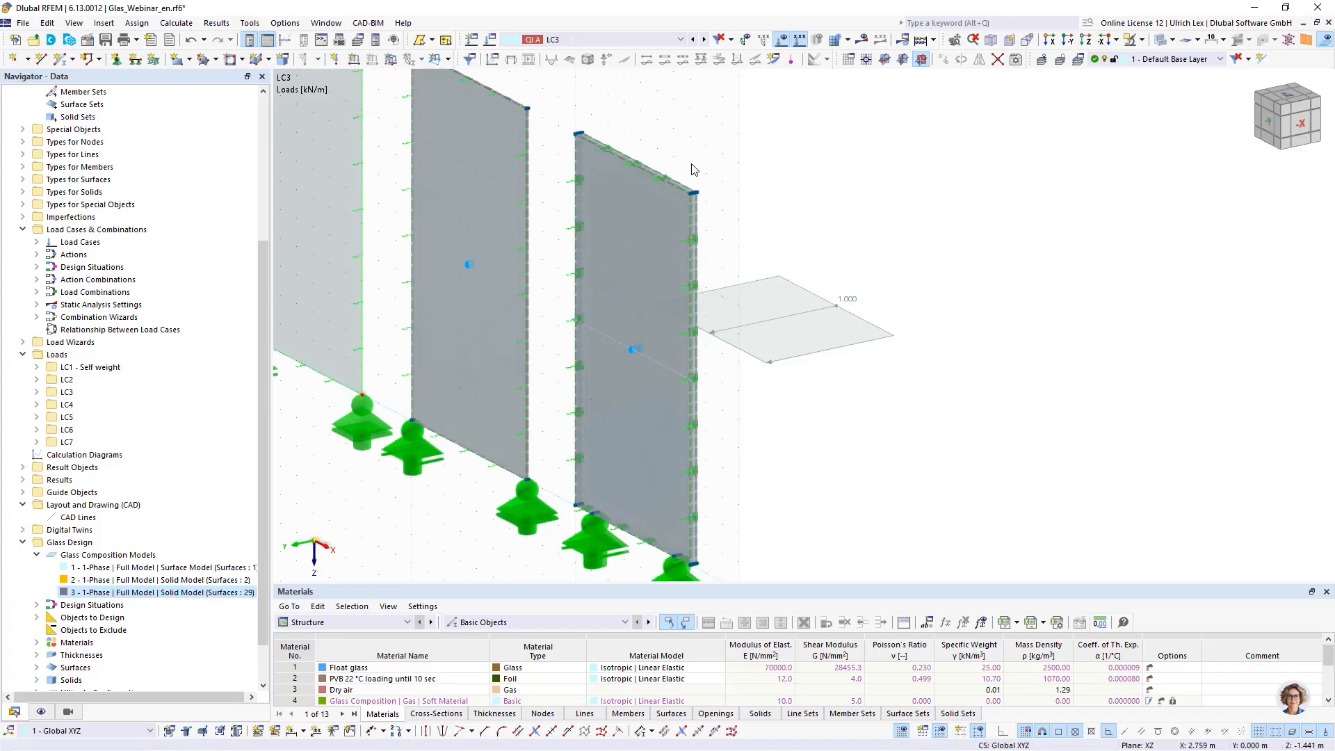
pyautogui.scroll(6, 692, 169)
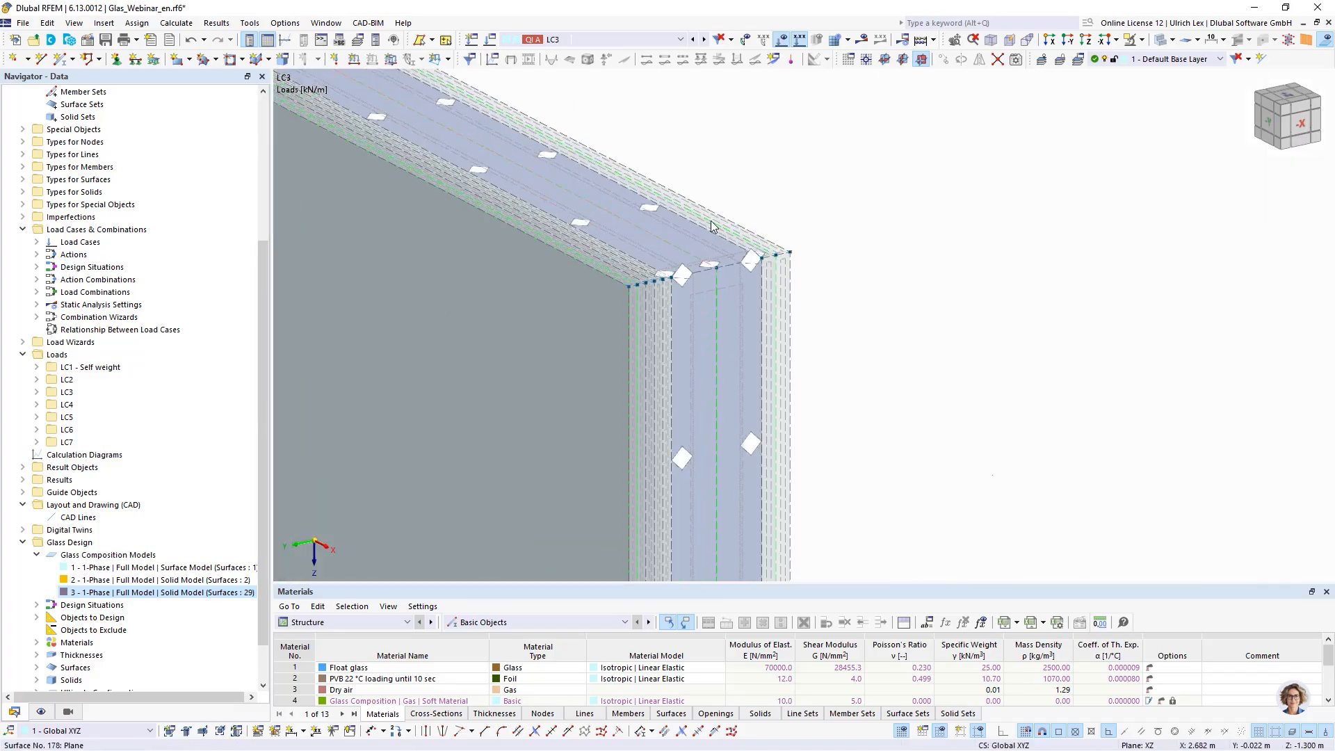
pyautogui.scroll(-3, 801, 204)
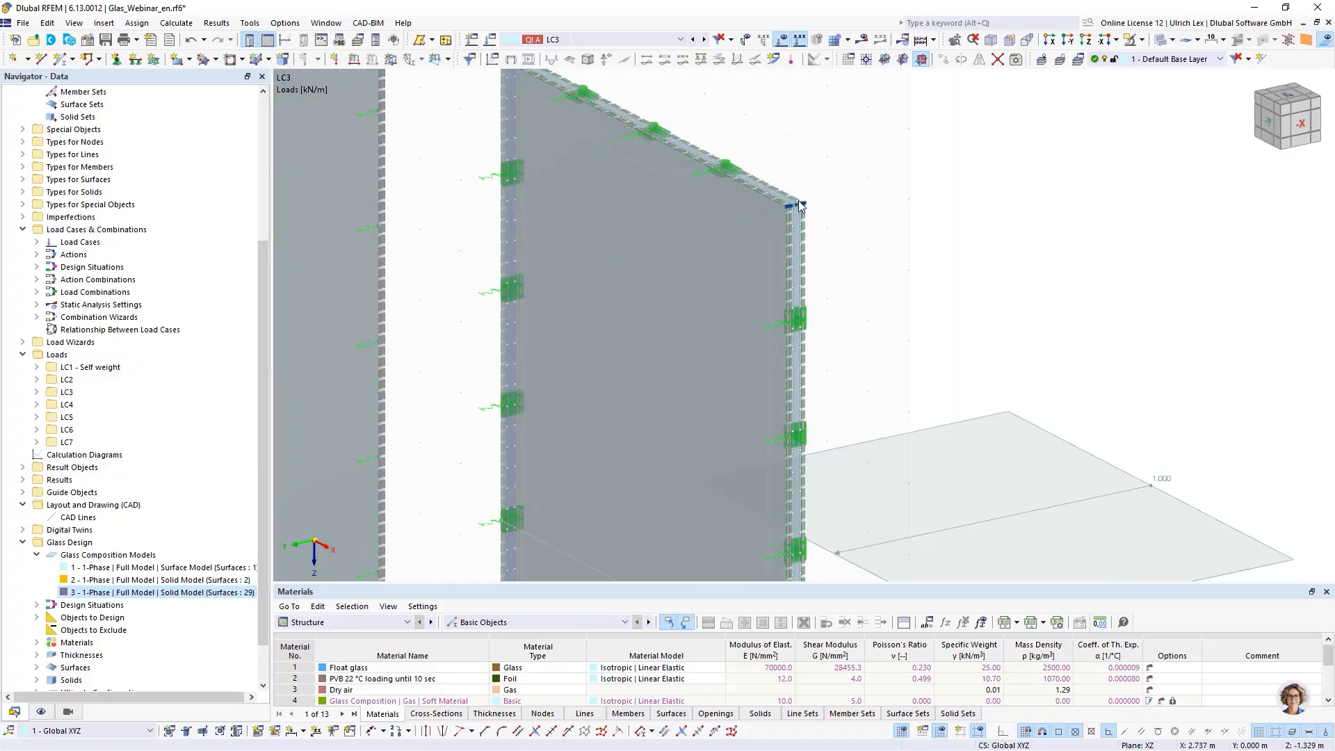
pyautogui.scroll(-4, 801, 203)
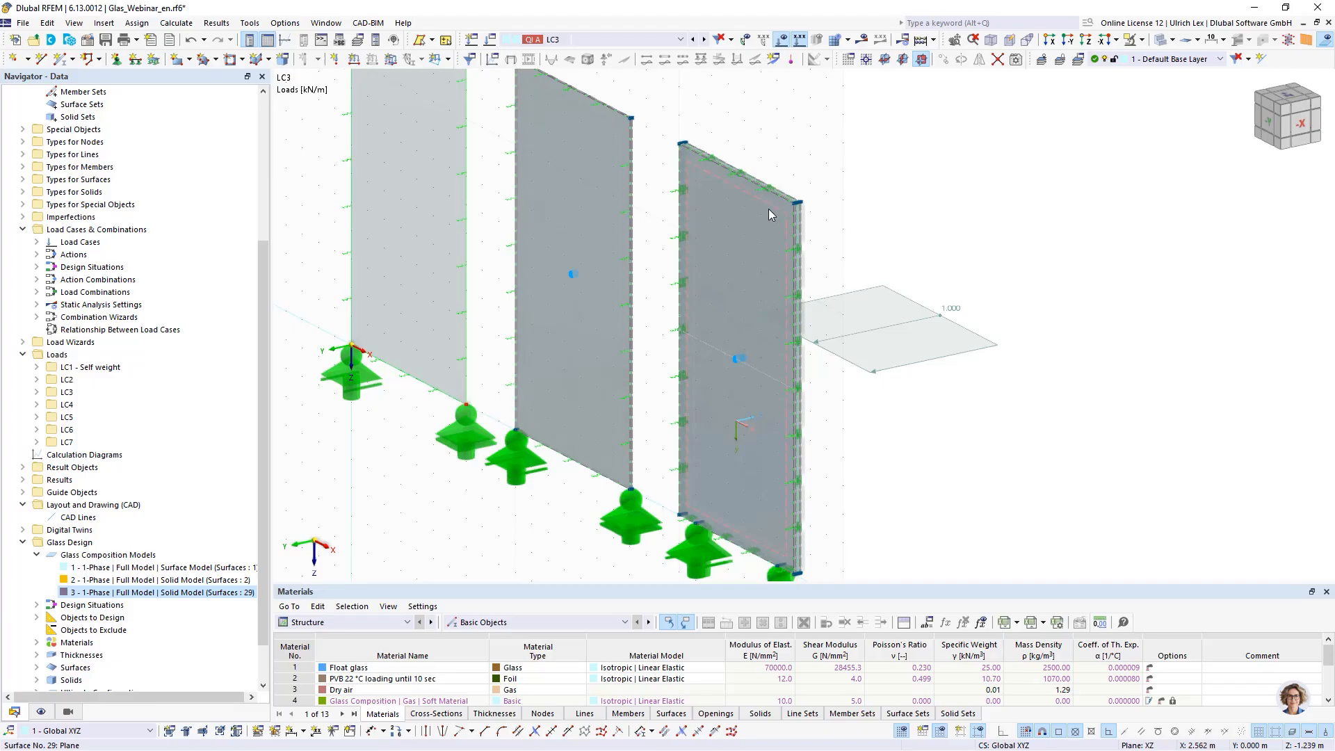
pyautogui.doubleClick(957, 359)
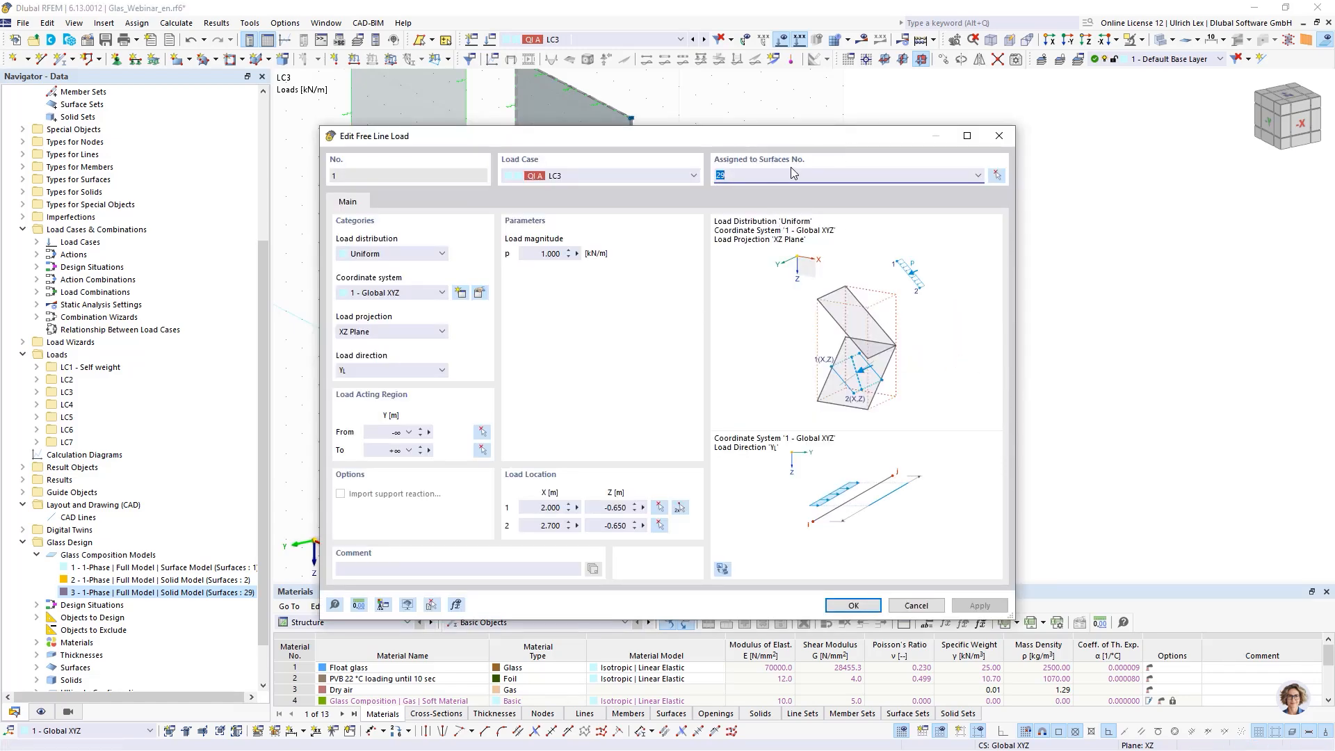
pyautogui.click(932, 603)
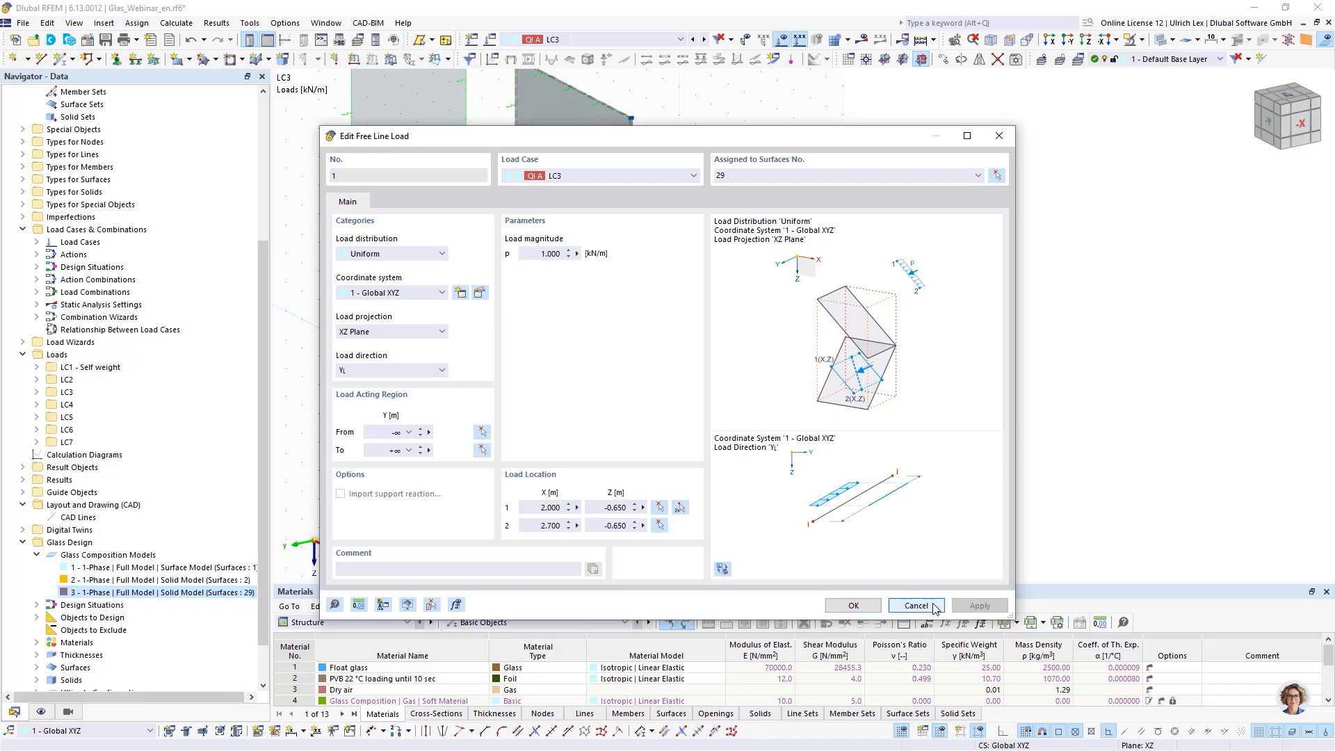
# - Switch the surface display to outlines and examine the insulating glass unit's individual surfaces at the top edge
pyautogui.scroll(3, 765, 192)
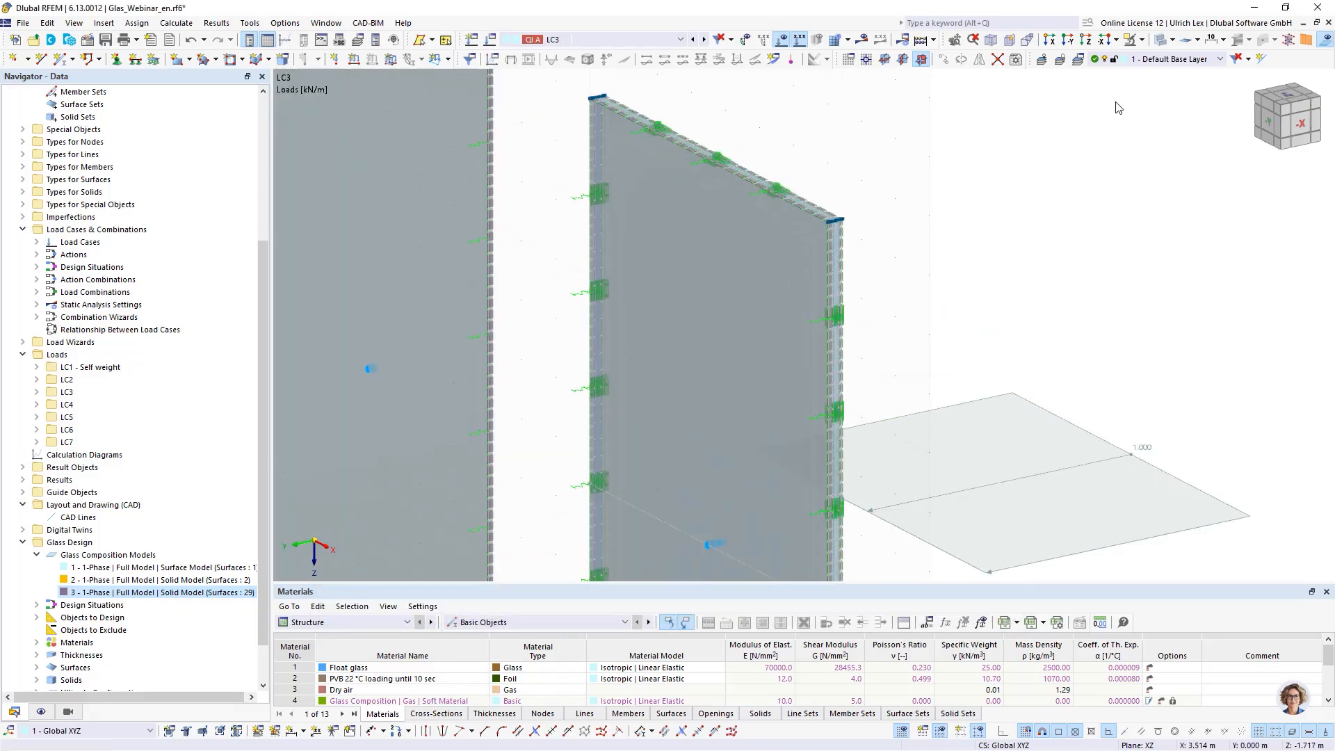
pyautogui.click(1160, 40)
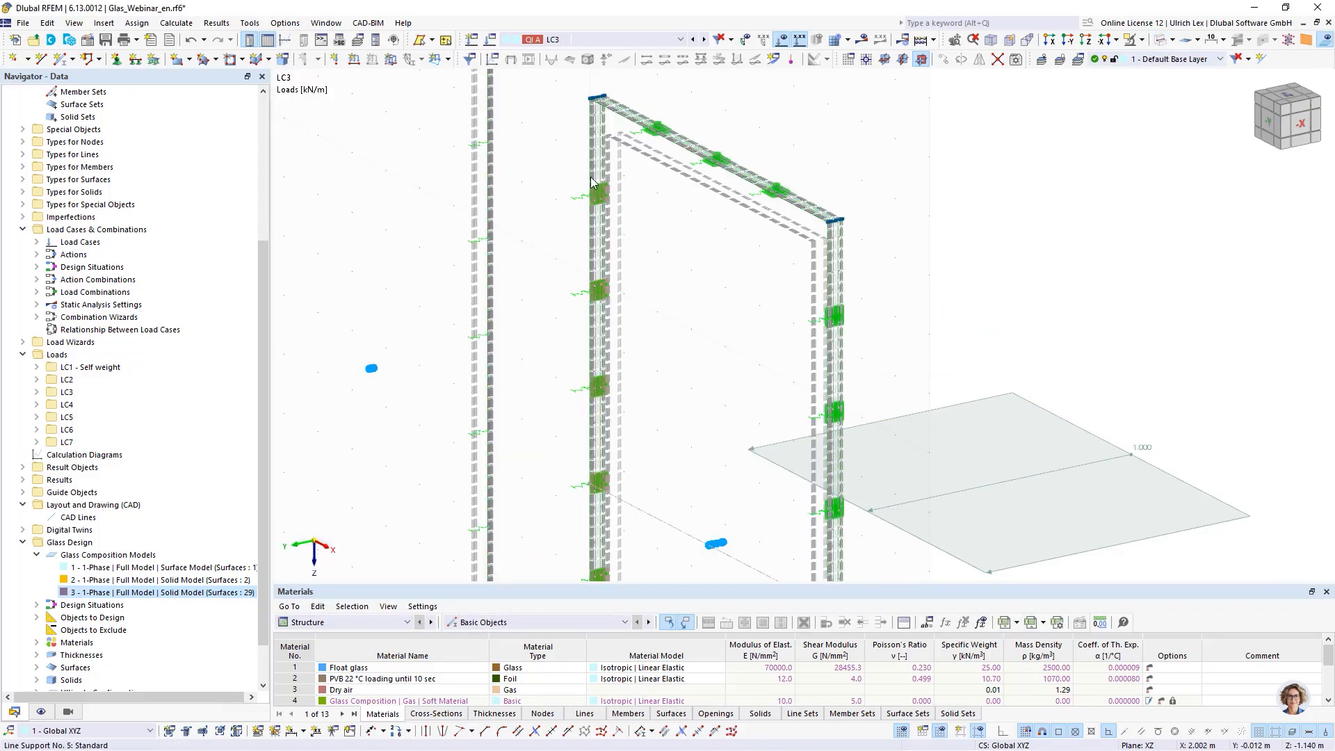
pyautogui.scroll(6, 672, 202)
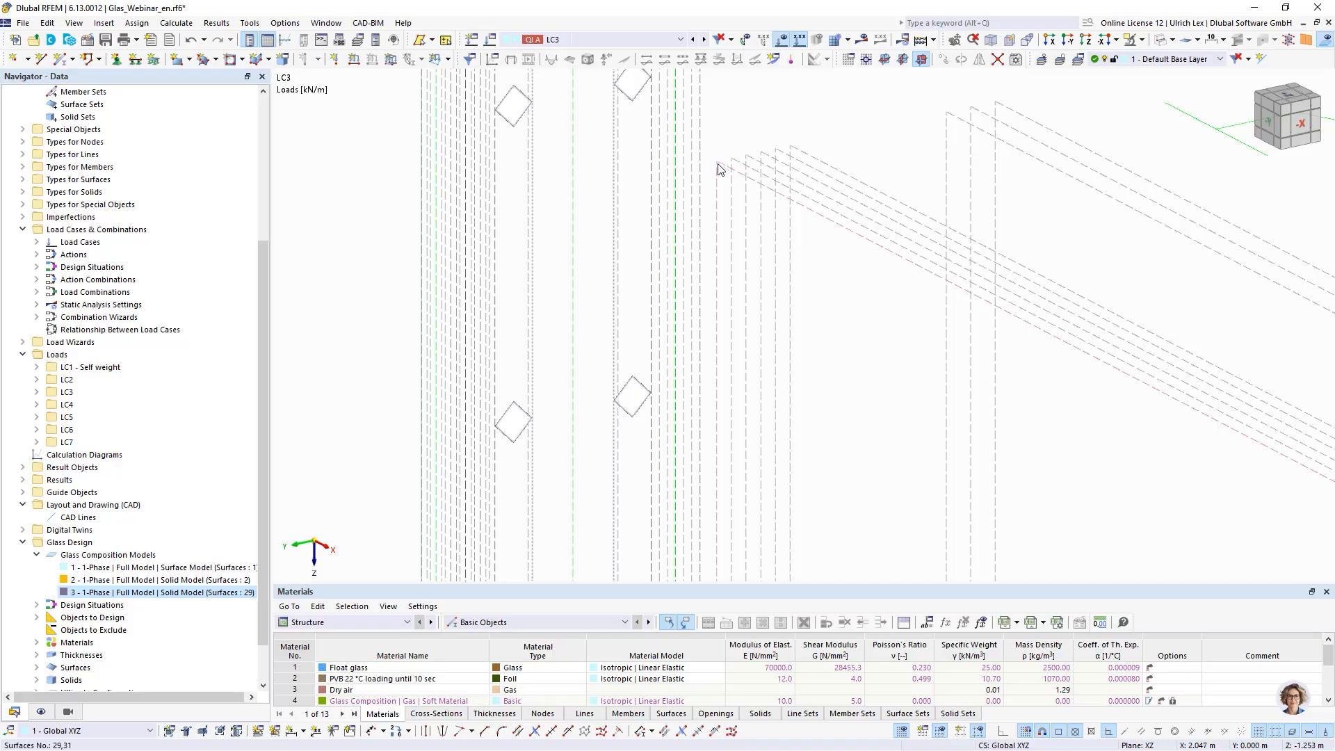
pyautogui.moveTo(720, 170)
pyautogui.scroll(5, 614, 188)
pyautogui.scroll(1, 786, 161)
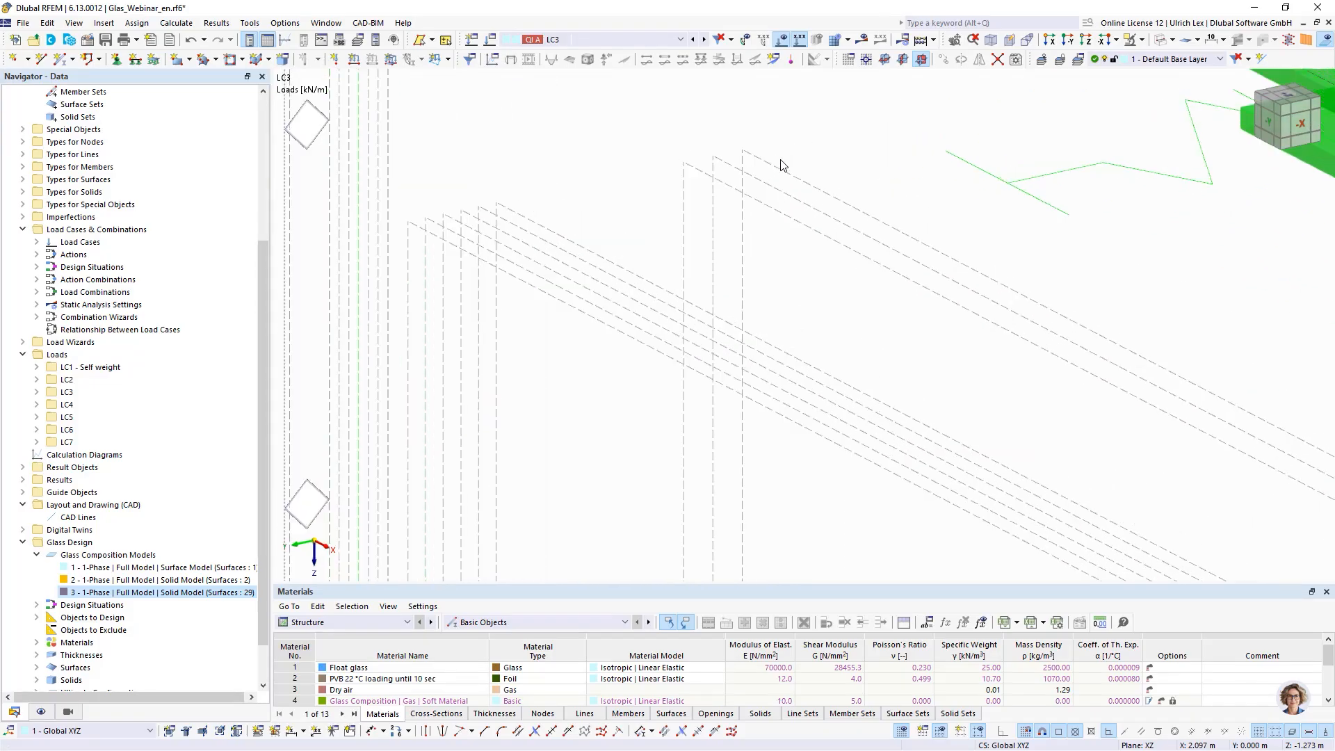
pyautogui.moveTo(781, 171)
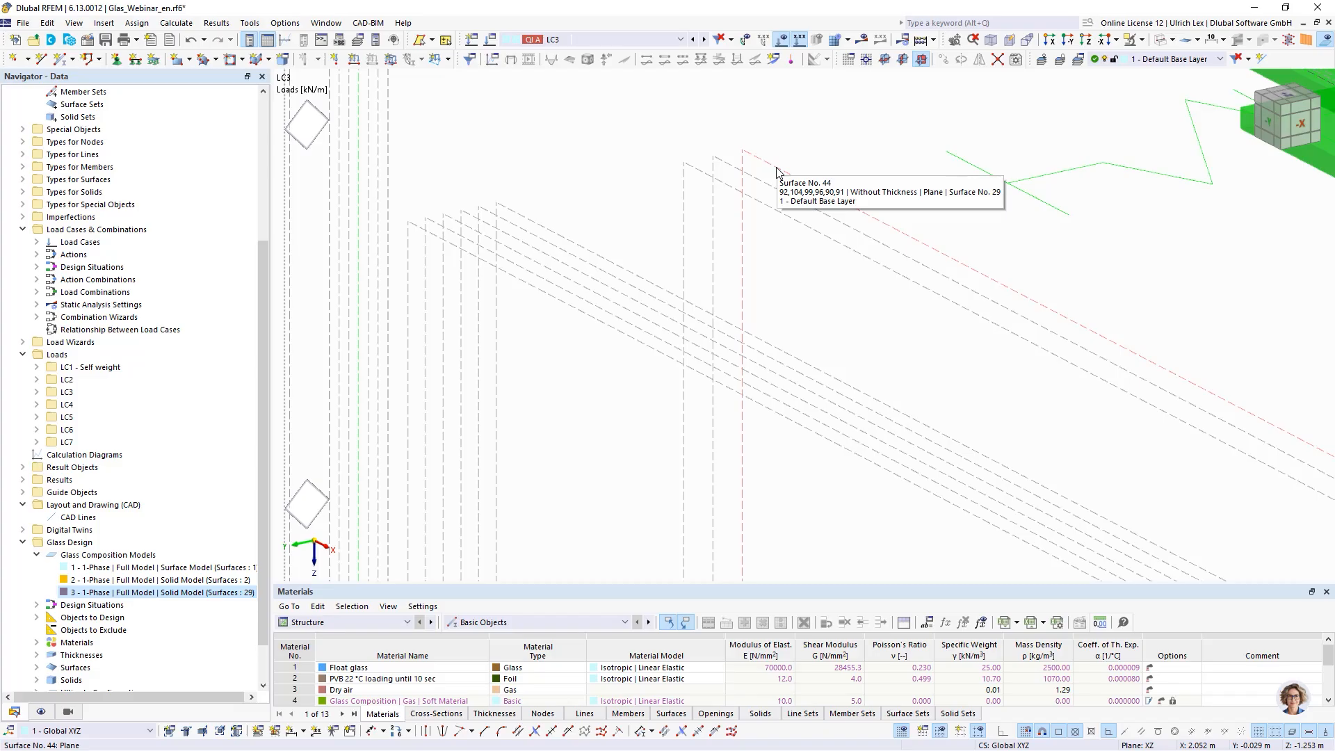
# - Reopen the LC3 free line load and check its assigned surface before closing the dialog
pyautogui.scroll(-10, 653, 165)
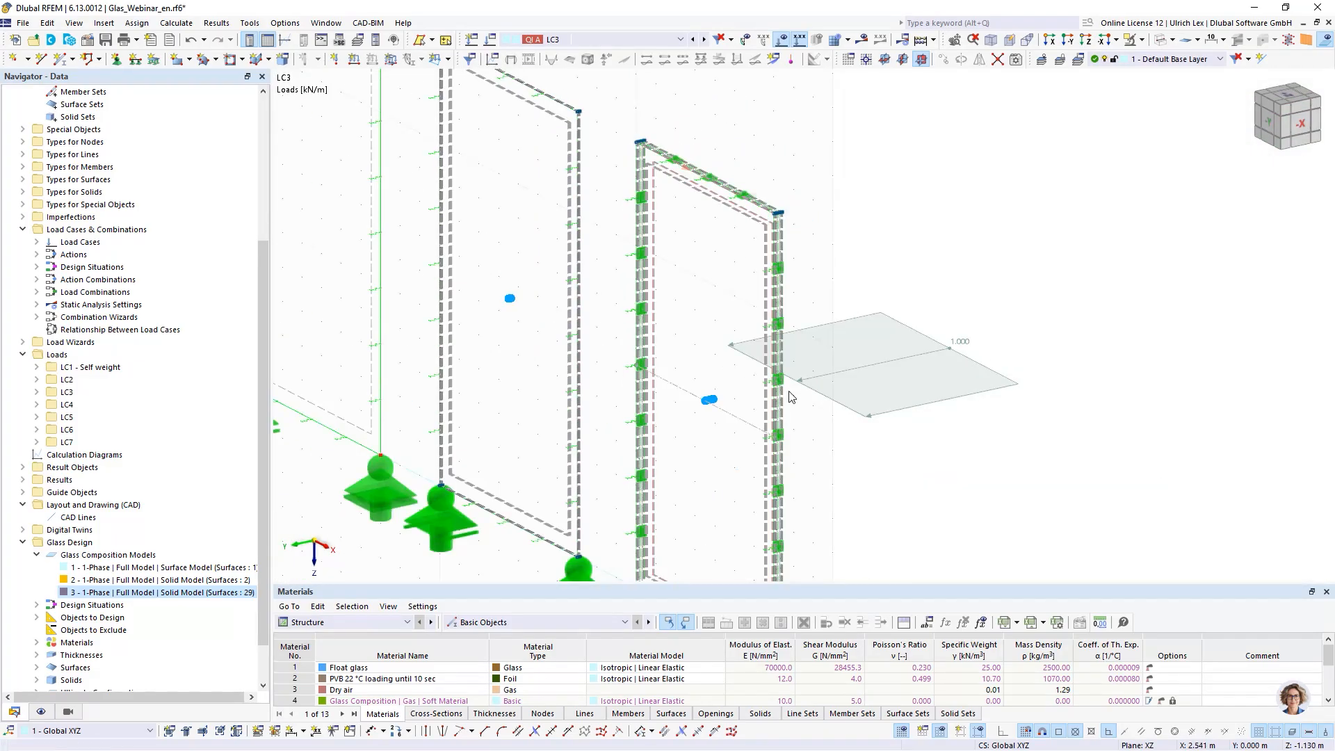
pyautogui.scroll(6, 796, 230)
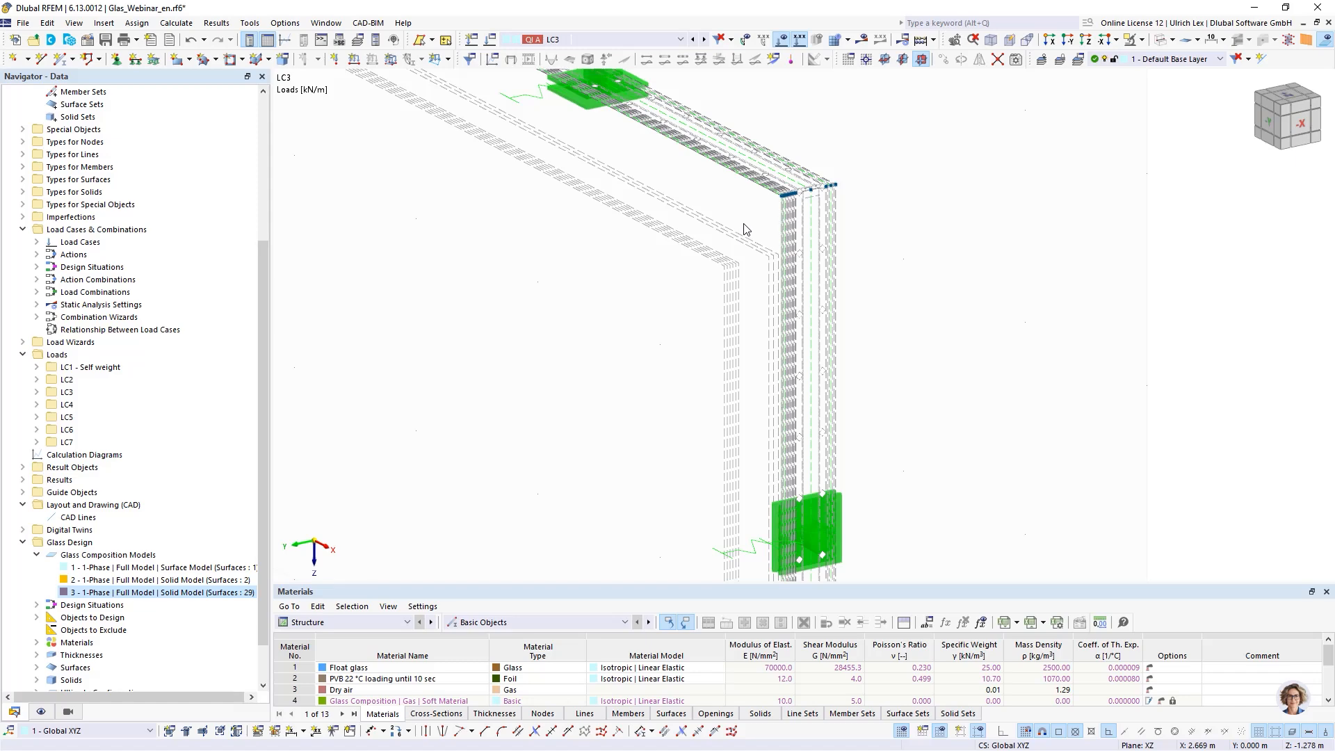
pyautogui.scroll(-4, 744, 218)
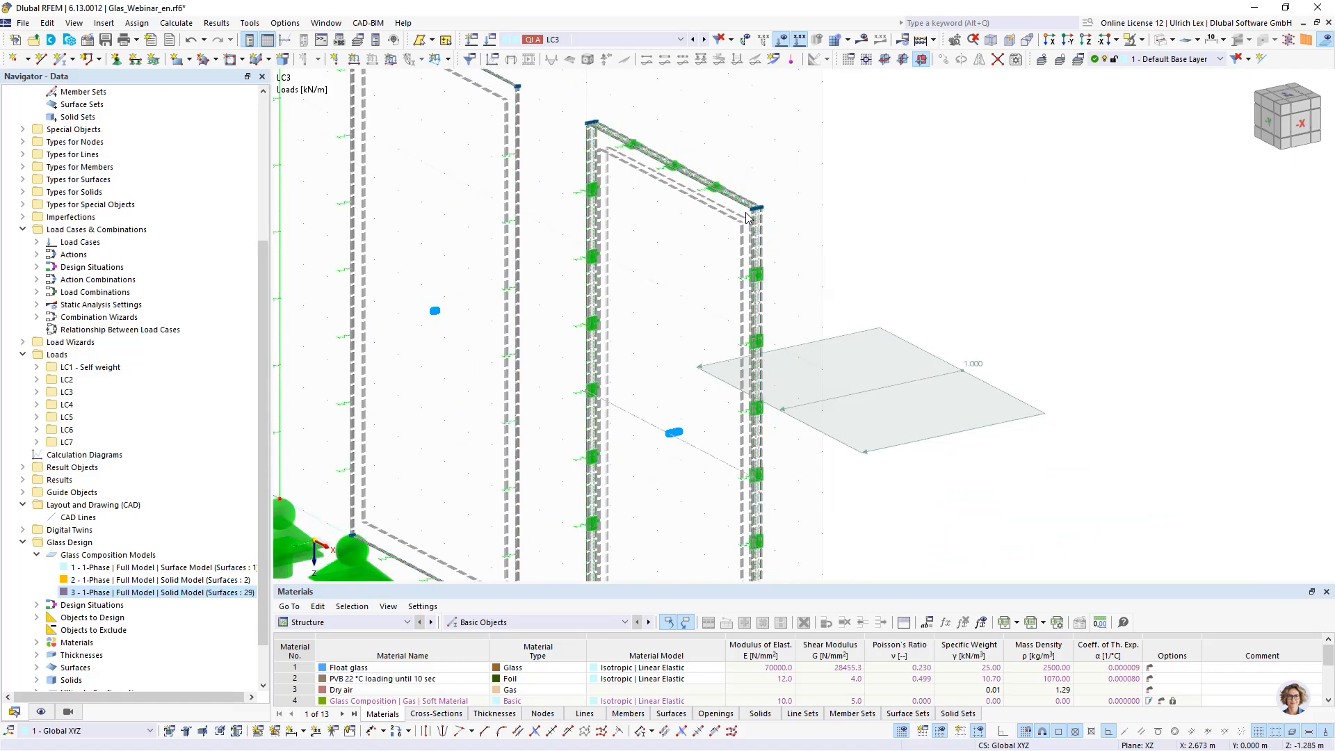
pyautogui.doubleClick(927, 444)
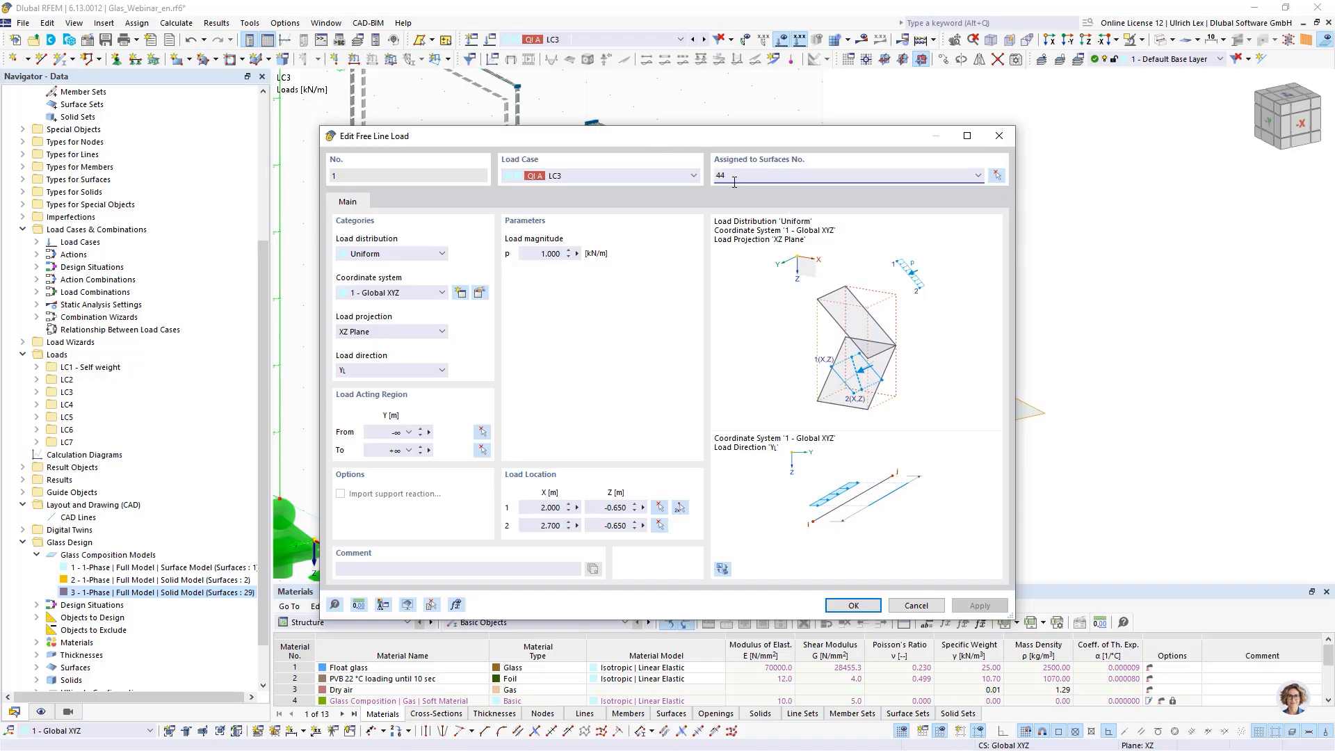
pyautogui.click(867, 608)
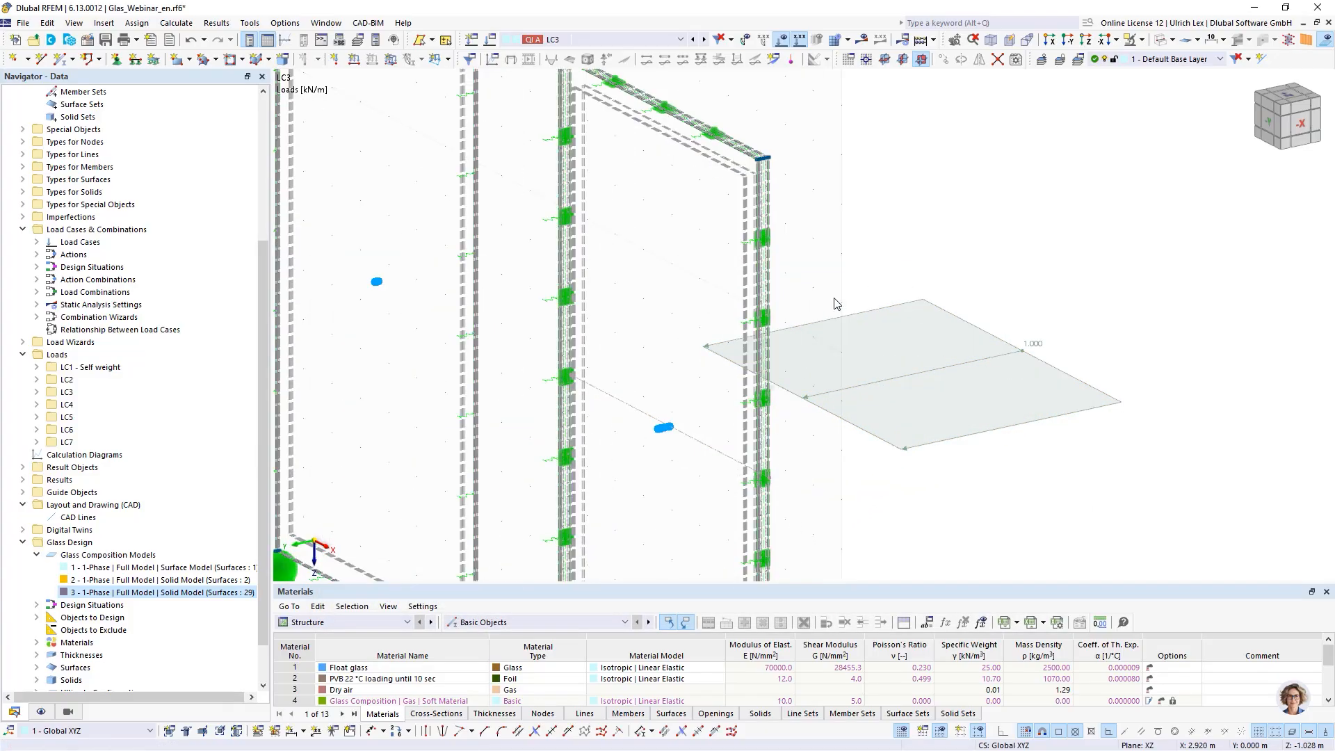
# - Examine the glass unit's layered edges and the free line load from several viewpoints
pyautogui.scroll(3, 760, 209)
pyautogui.scroll(4, 833, 172)
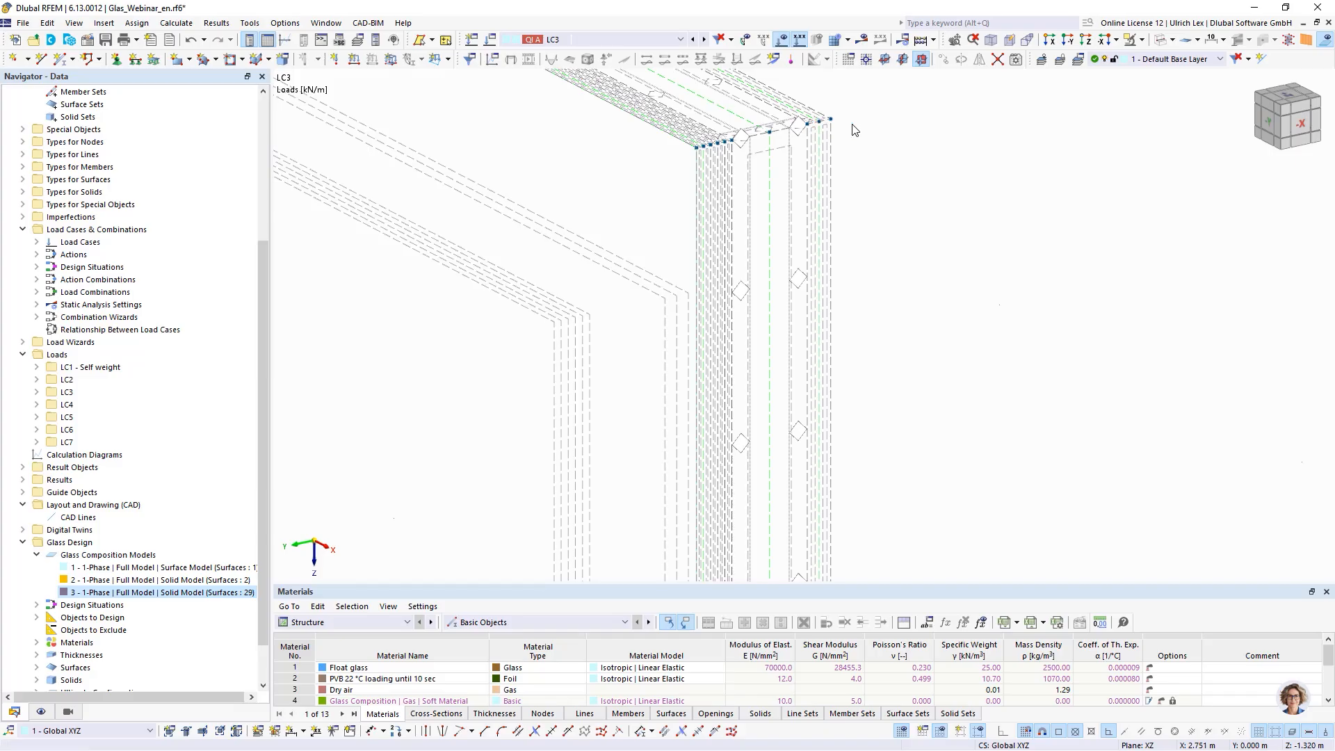
pyautogui.scroll(-5, 815, 104)
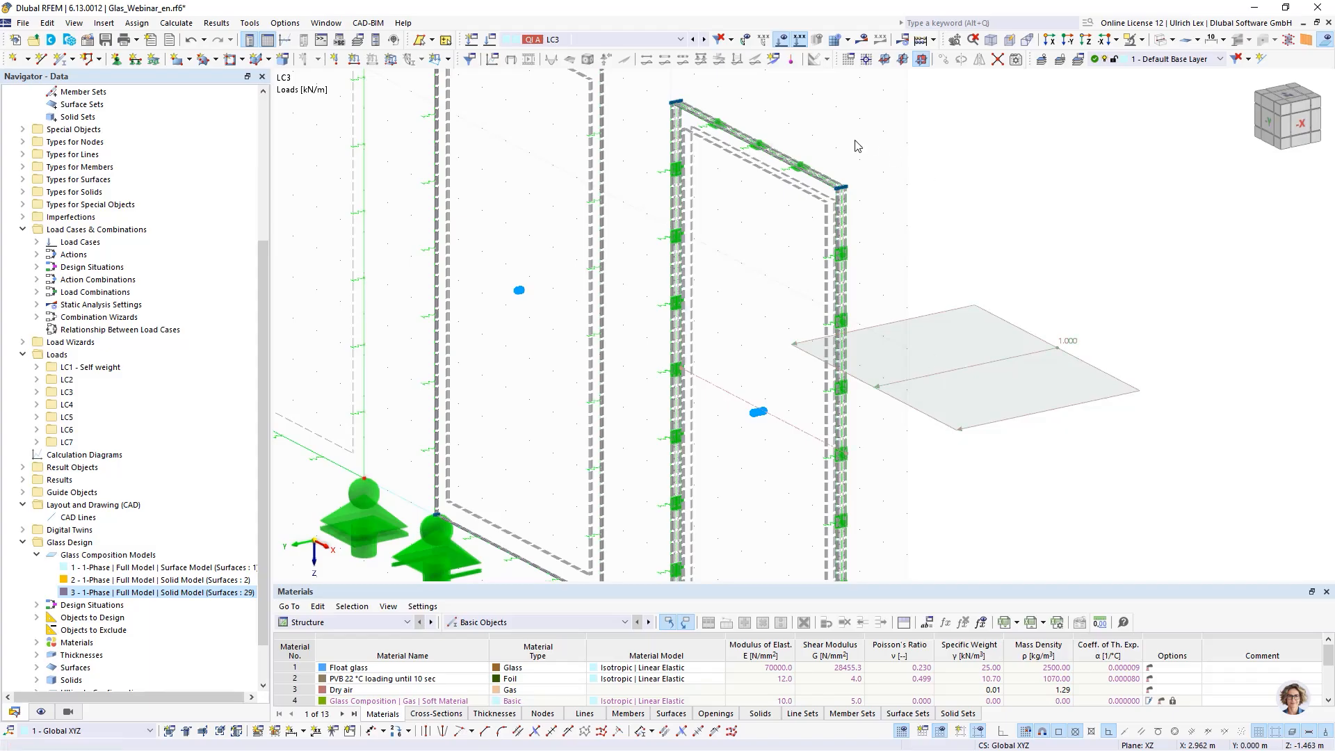
pyautogui.keyDown('ctrl'); pyautogui.moveTo(815, 131); pyautogui.dragTo(900, 145, button='middle'); pyautogui.keyUp('ctrl')
pyautogui.scroll(1, 912, 111)
pyautogui.scroll(-2, 667, 169)
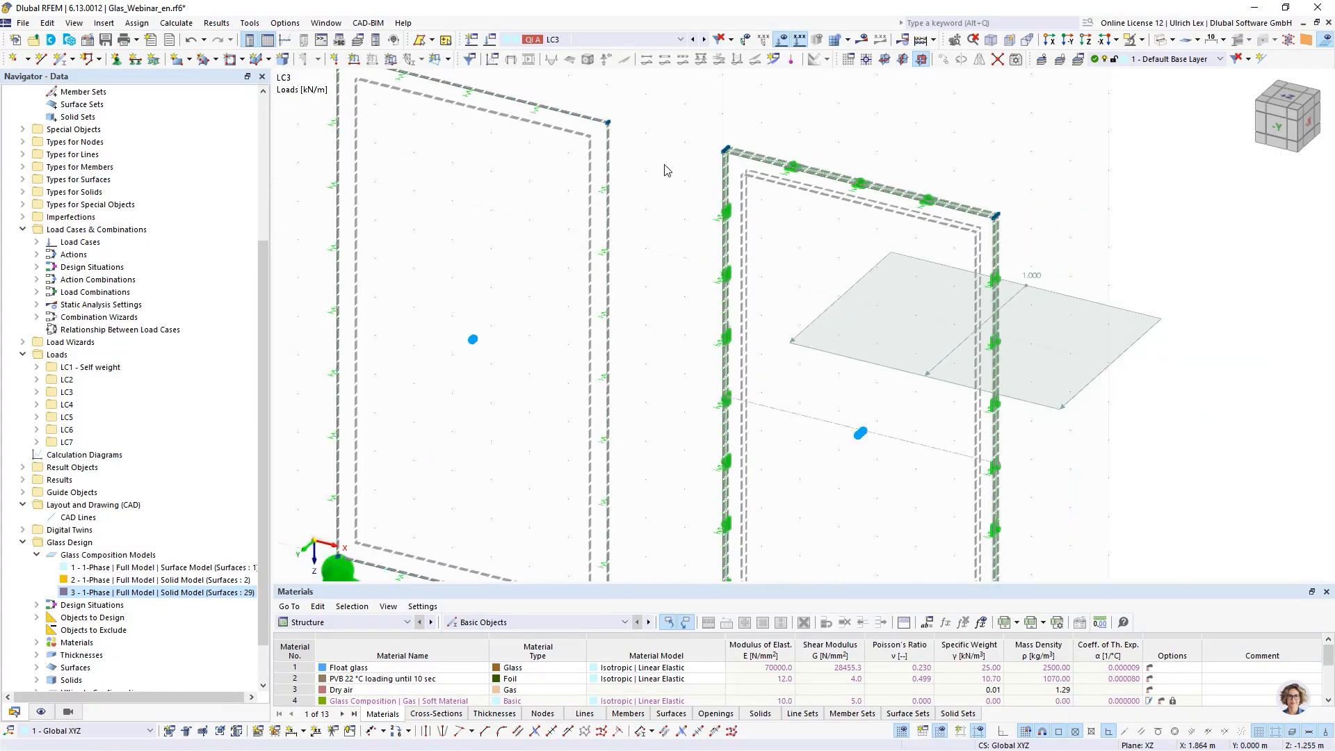
pyautogui.scroll(1, 1037, 226)
pyautogui.scroll(4, 933, 211)
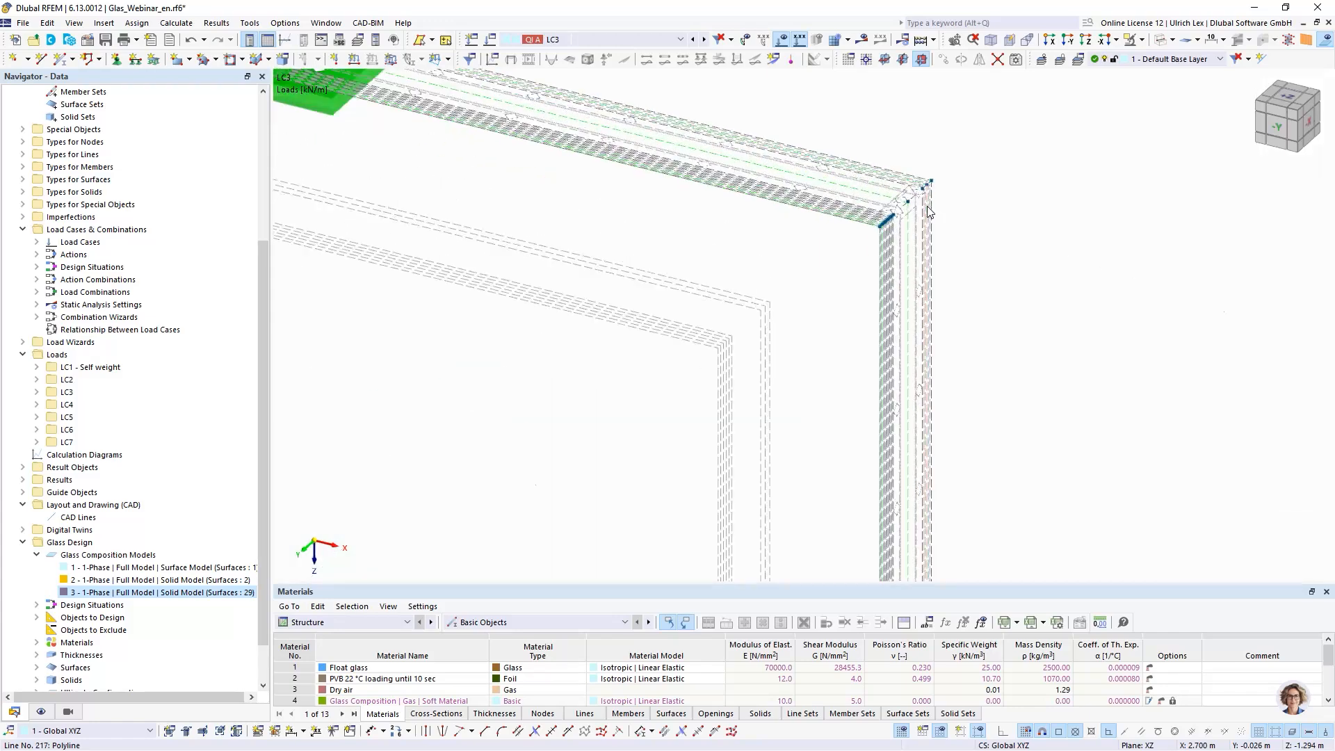
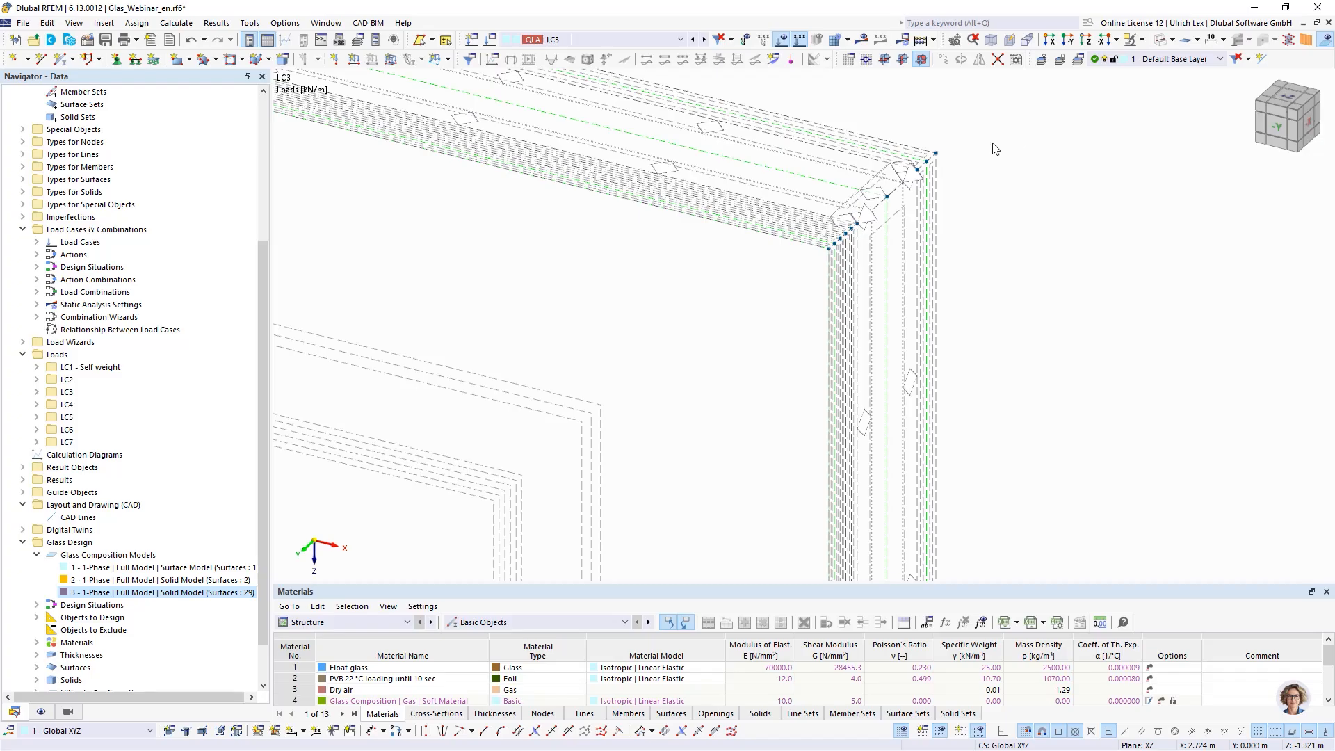
# - Examine the insulating glass unit's top corner up close and review the list of solids in the navigator
pyautogui.scroll(5, 935, 157)
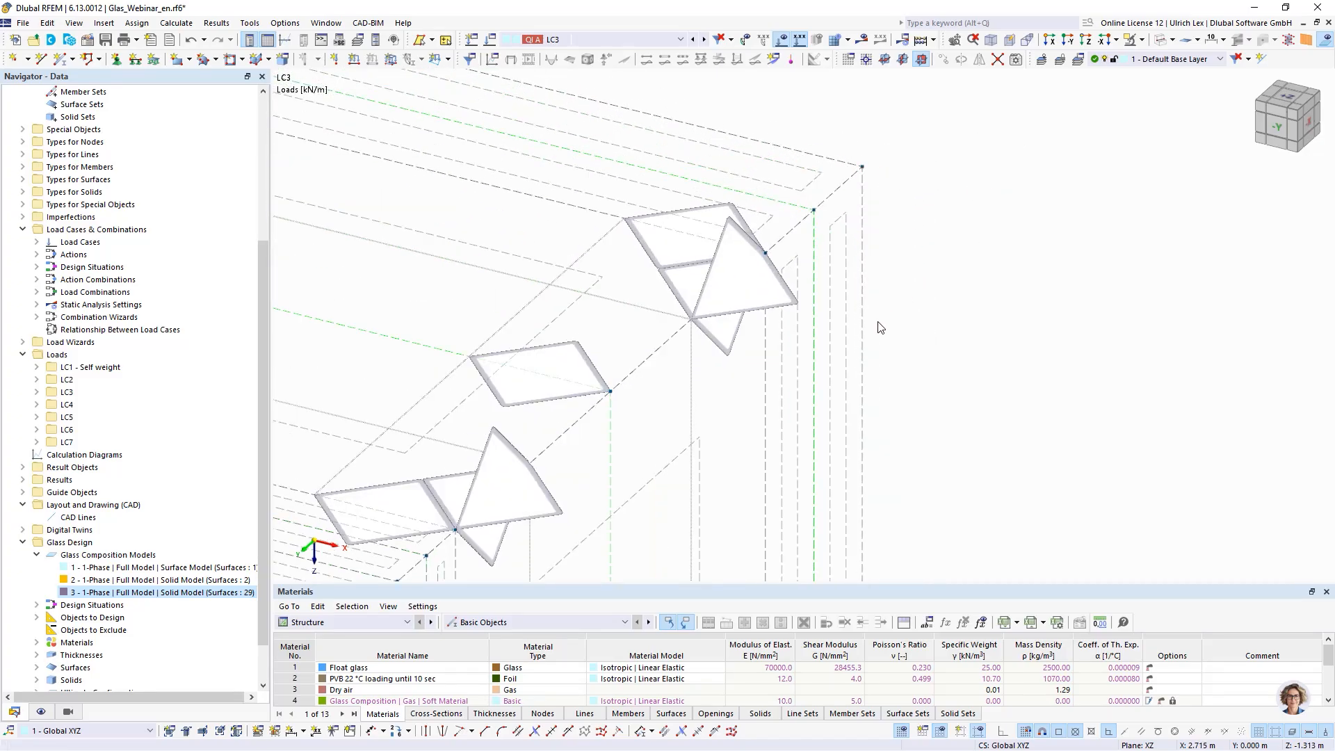
pyautogui.scroll(-5, 898, 138)
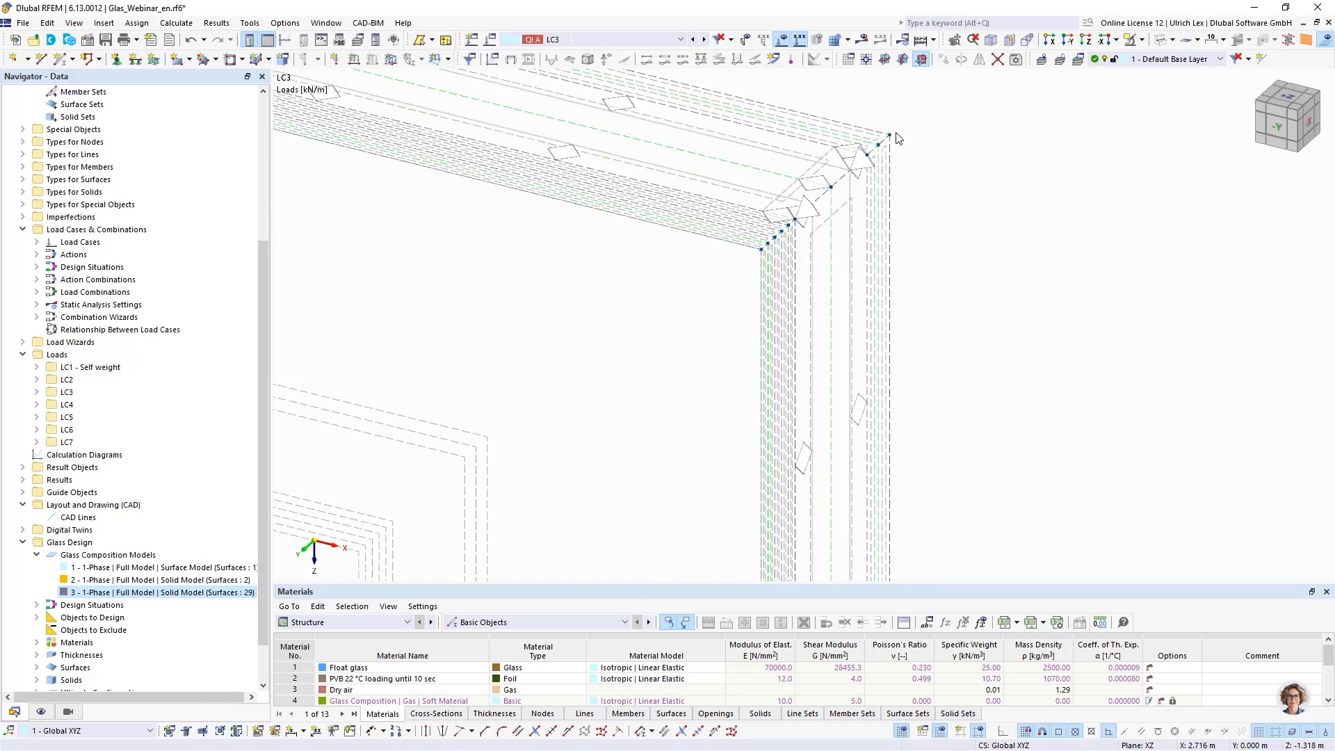
pyautogui.scroll(-2, 925, 140)
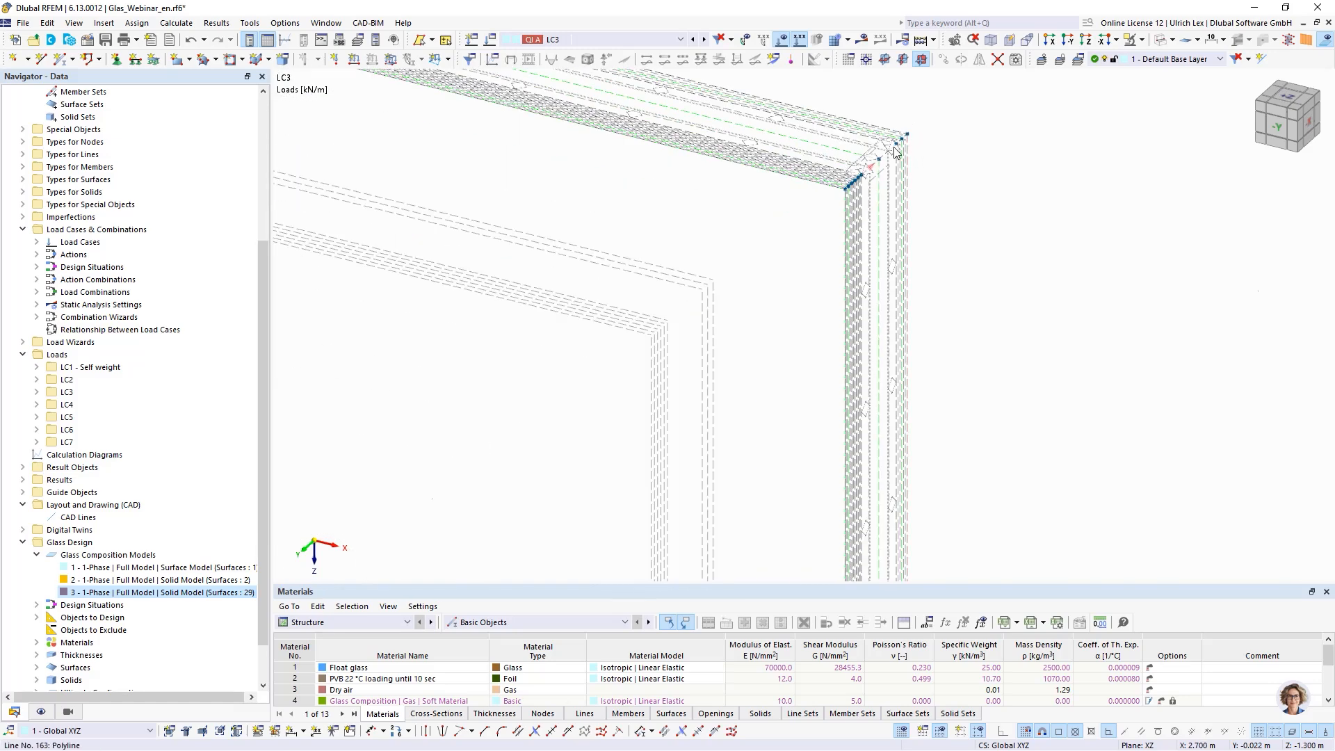
pyautogui.scroll(3, 915, 139)
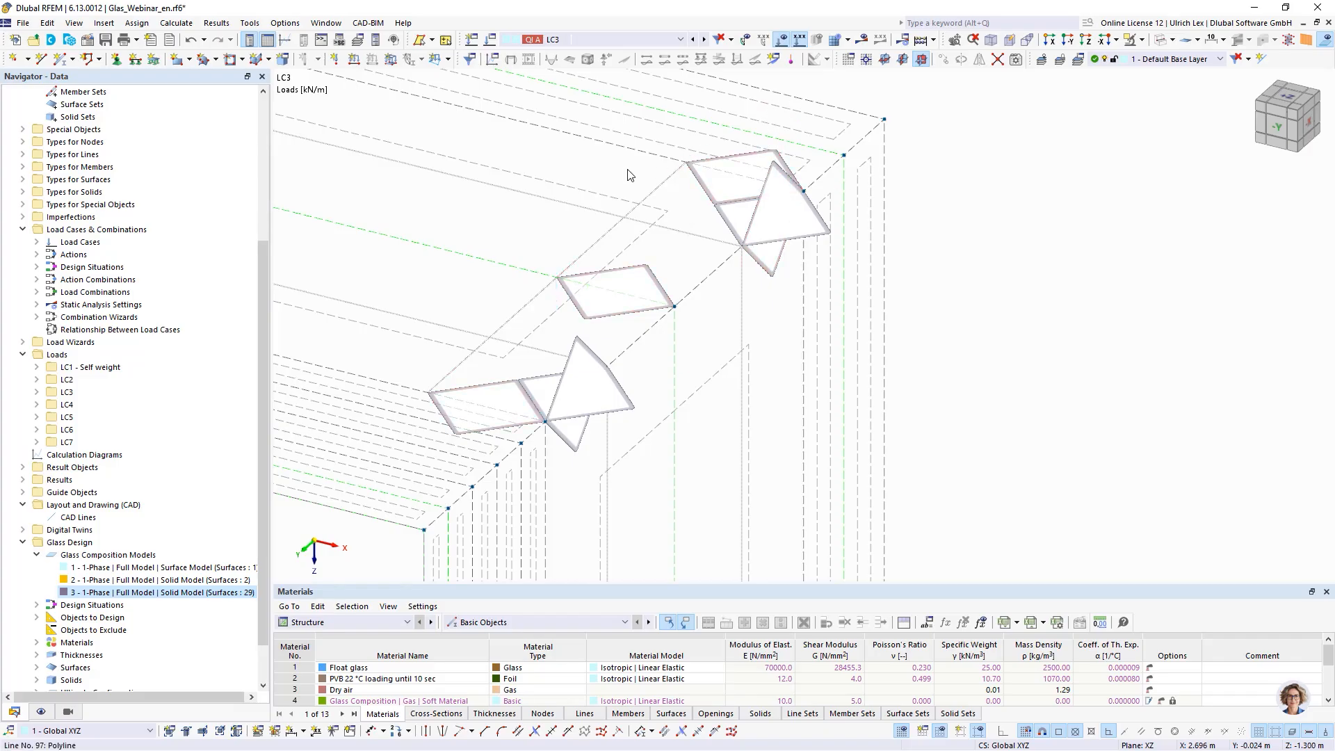
pyautogui.scroll(6, 64, 204)
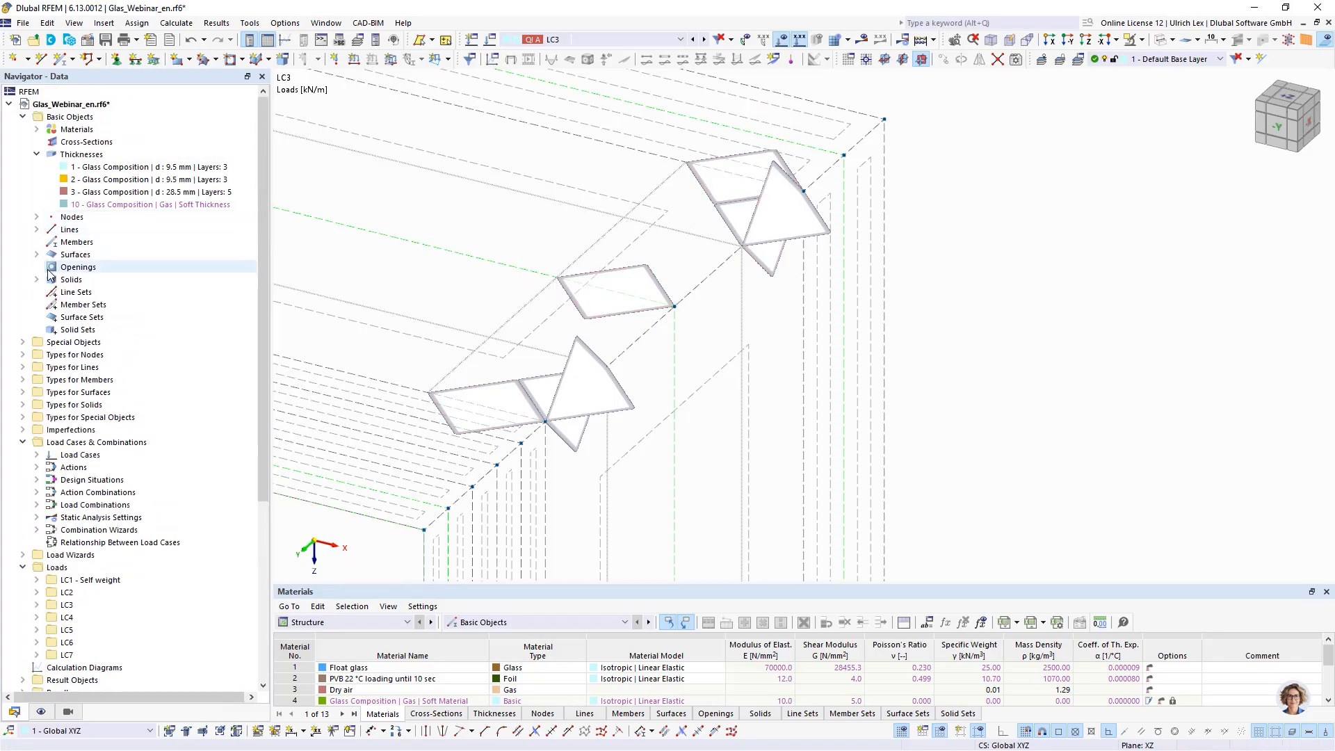
pyautogui.click(37, 279)
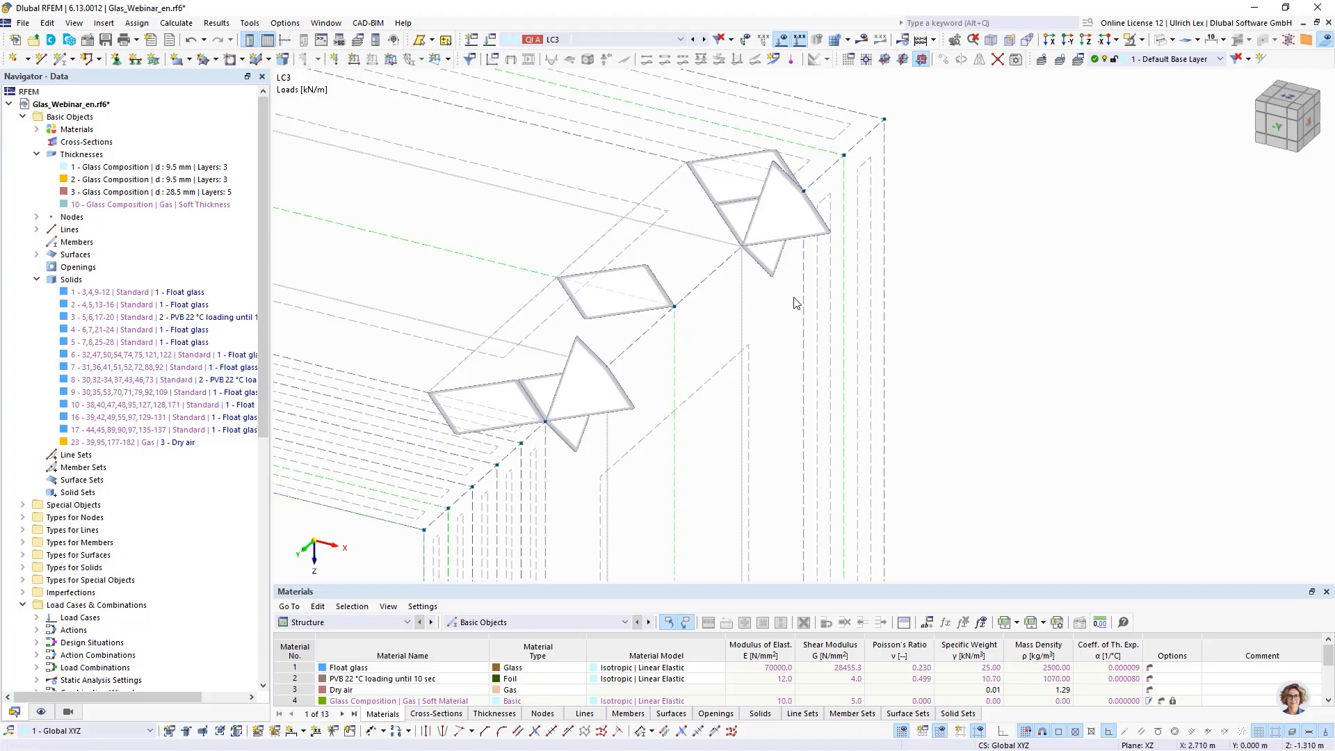
pyautogui.scroll(-2, 744, 335)
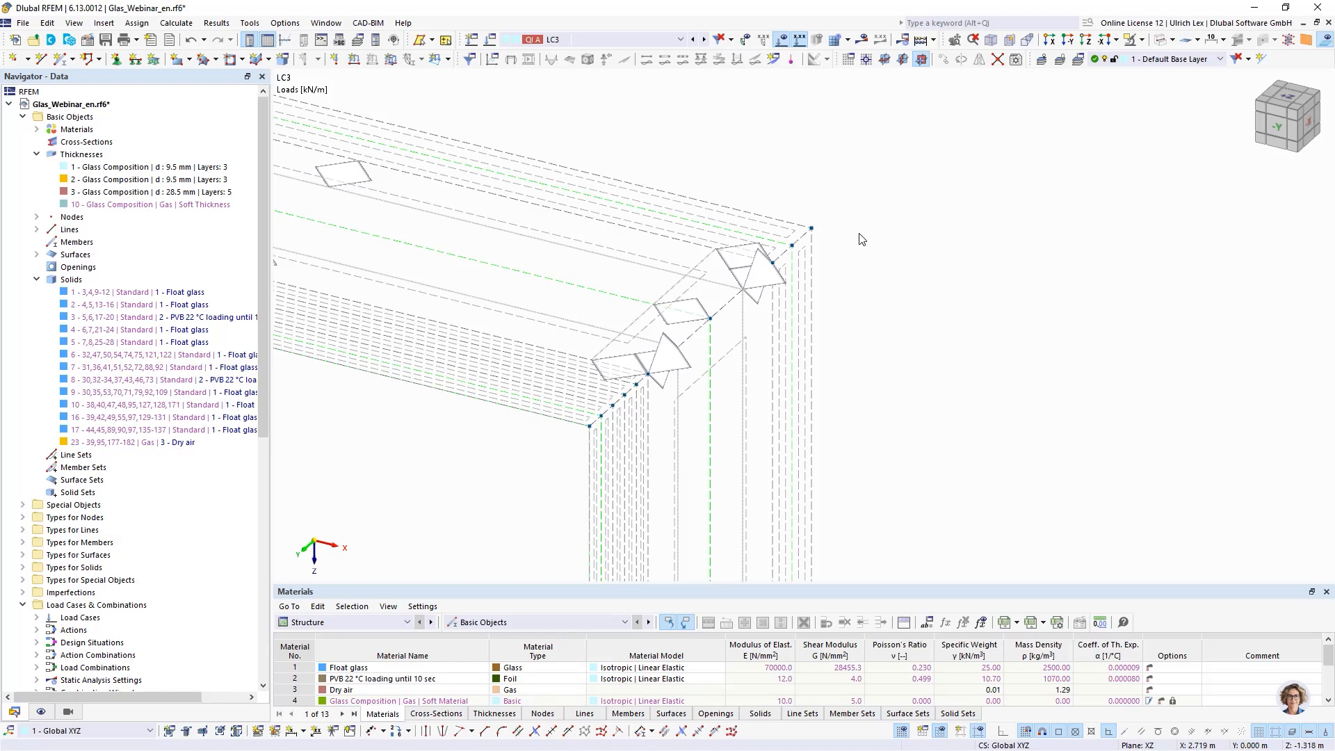
pyautogui.scroll(3, 862, 240)
pyautogui.scroll(-1, 815, 210)
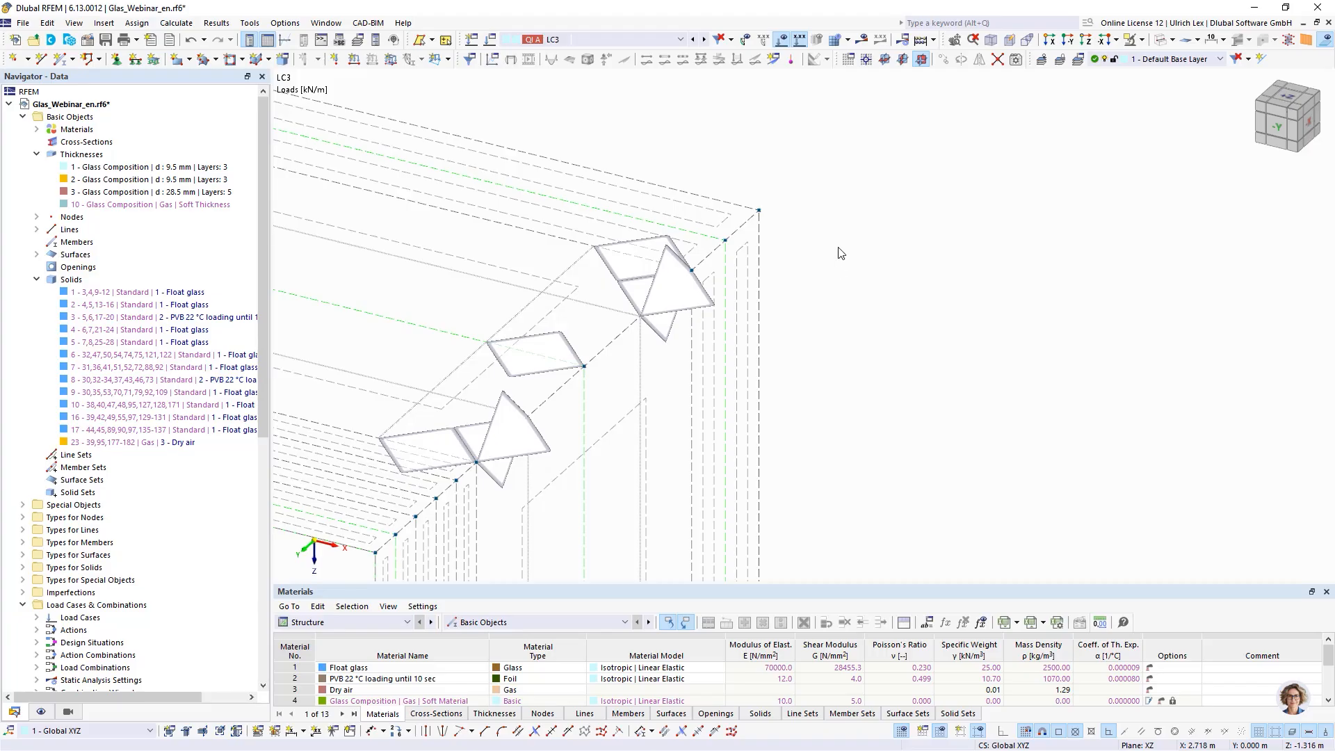
pyautogui.scroll(-5, 852, 210)
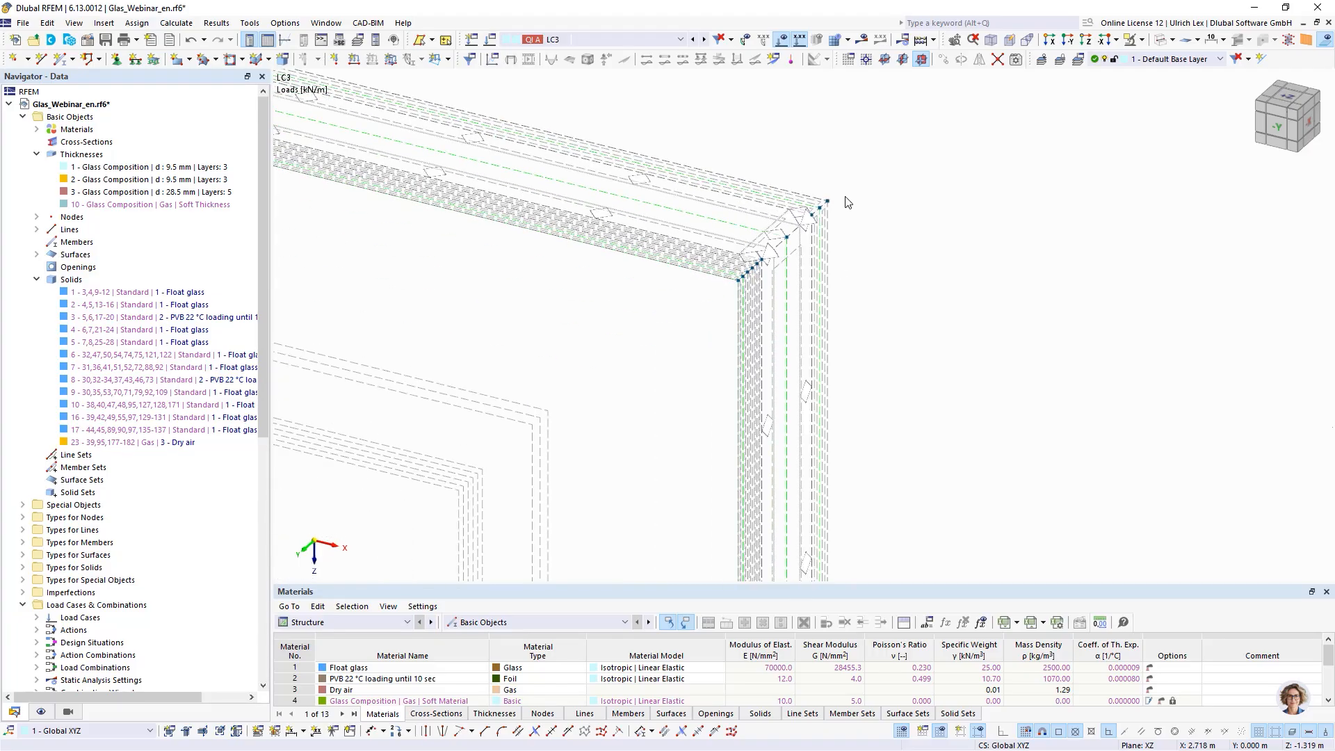
pyautogui.click(35, 280)
# - Display the finite element mesh of the whole model, generating the mesh first
pyautogui.scroll(-8, 904, 221)
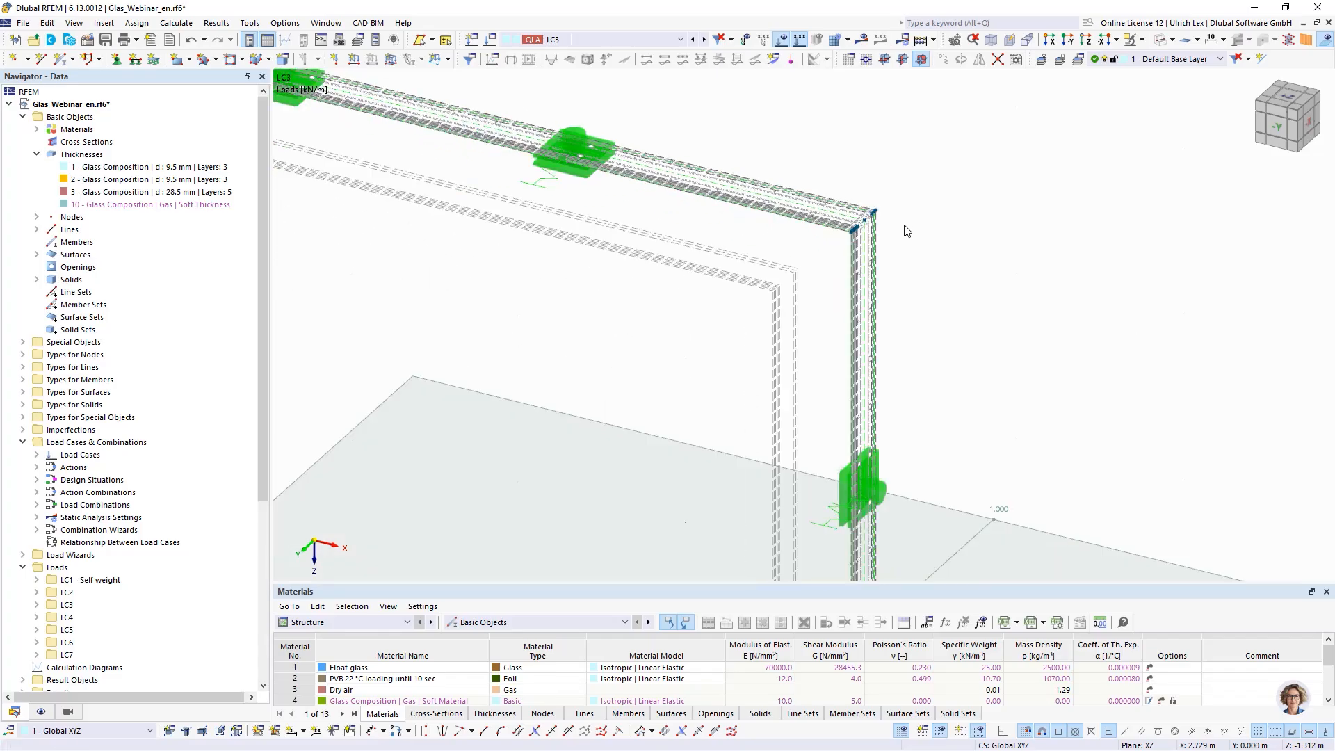
pyautogui.scroll(-3, 935, 174)
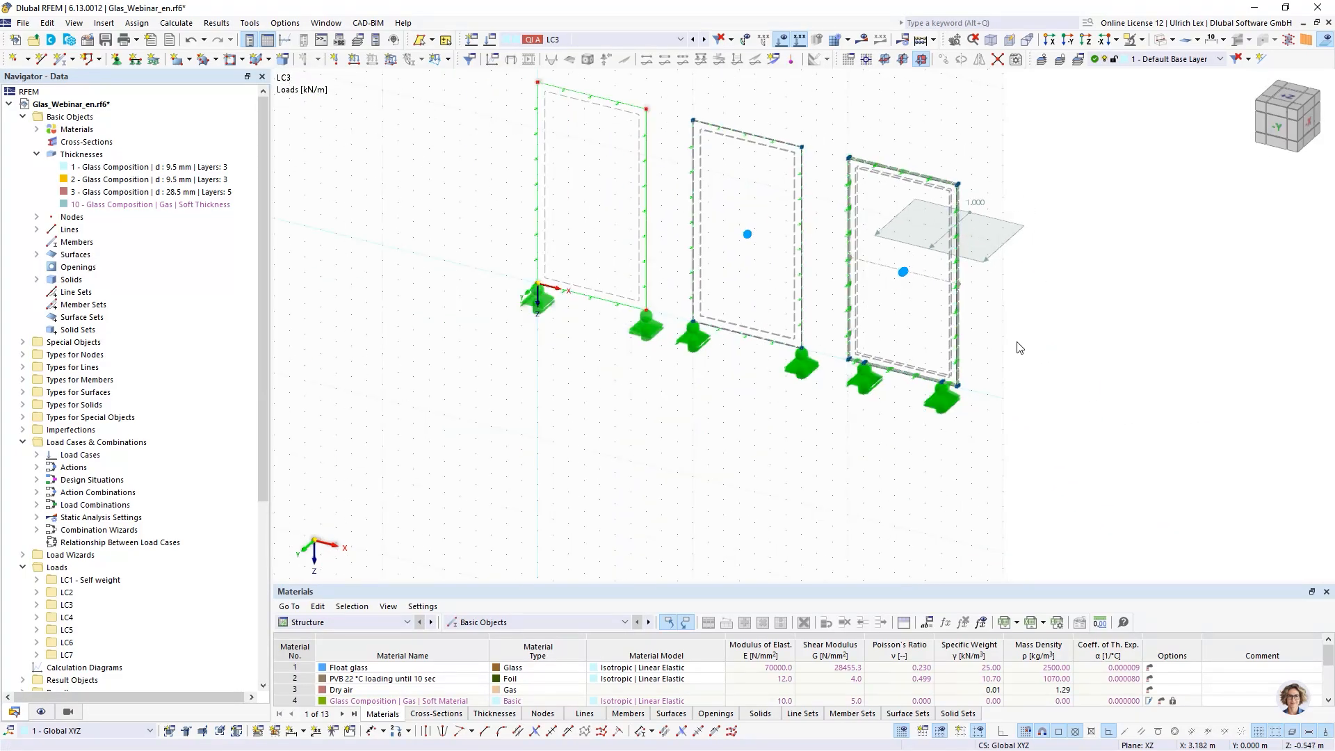
pyautogui.keyDown('ctrl'); pyautogui.moveTo(947, 473); pyautogui.dragTo(969, 446, button='middle'); pyautogui.keyUp('ctrl')
pyautogui.keyDown('ctrl'); pyautogui.moveTo(976, 409); pyautogui.dragTo(867, 483, button='middle'); pyautogui.keyUp('ctrl')
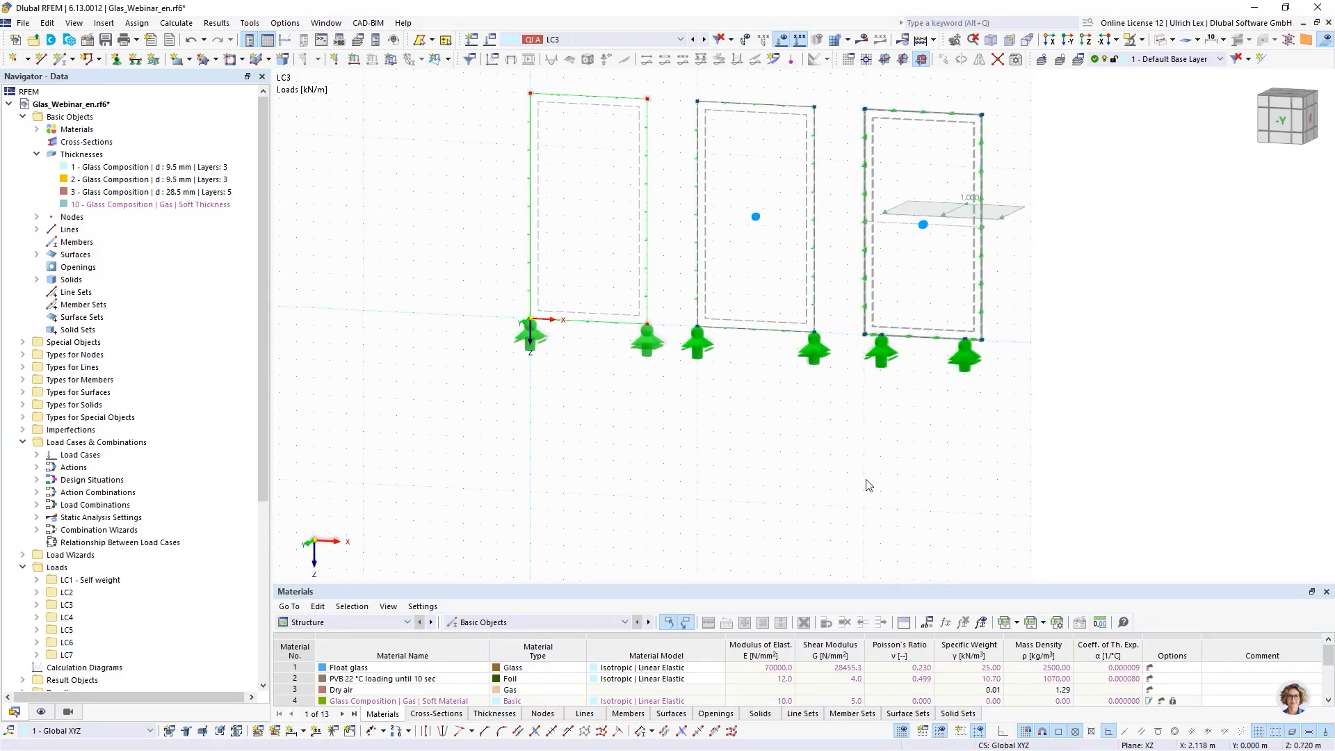
pyautogui.scroll(-2, 866, 484)
pyautogui.scroll(2, 971, 323)
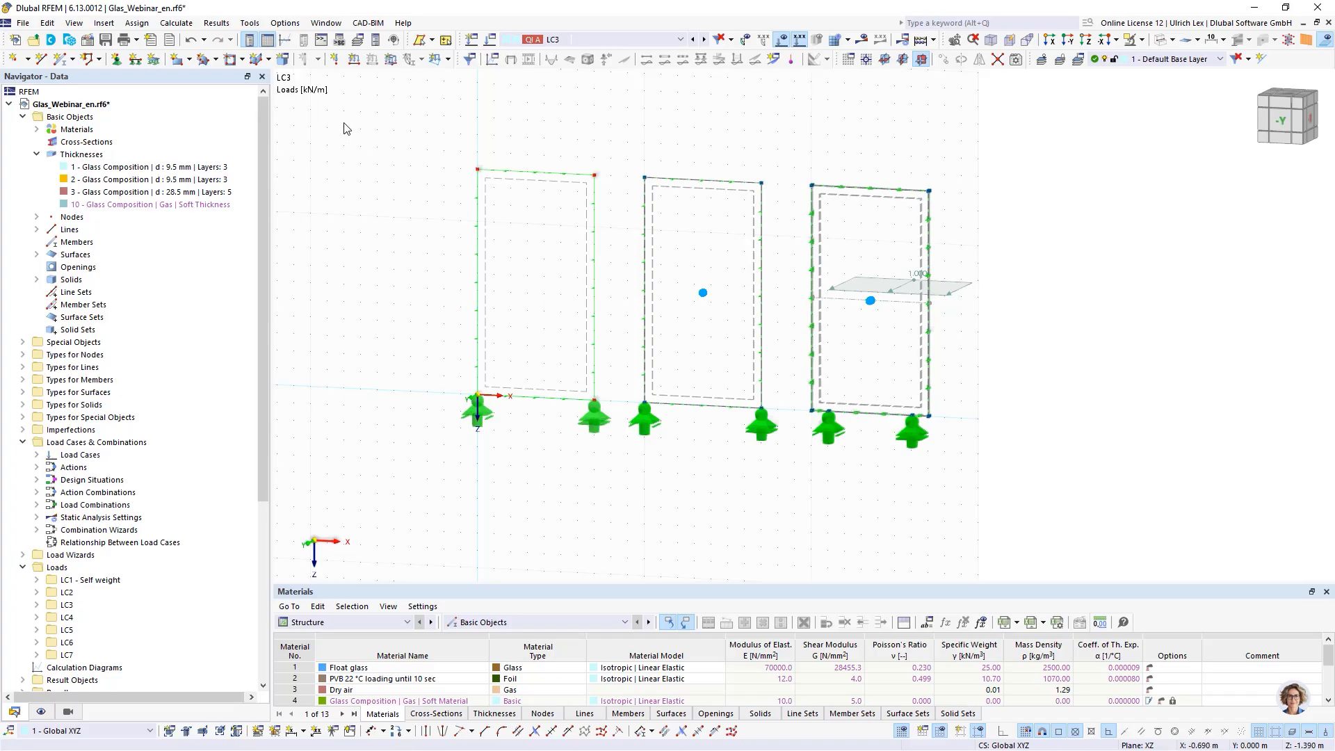
pyautogui.click(849, 41)
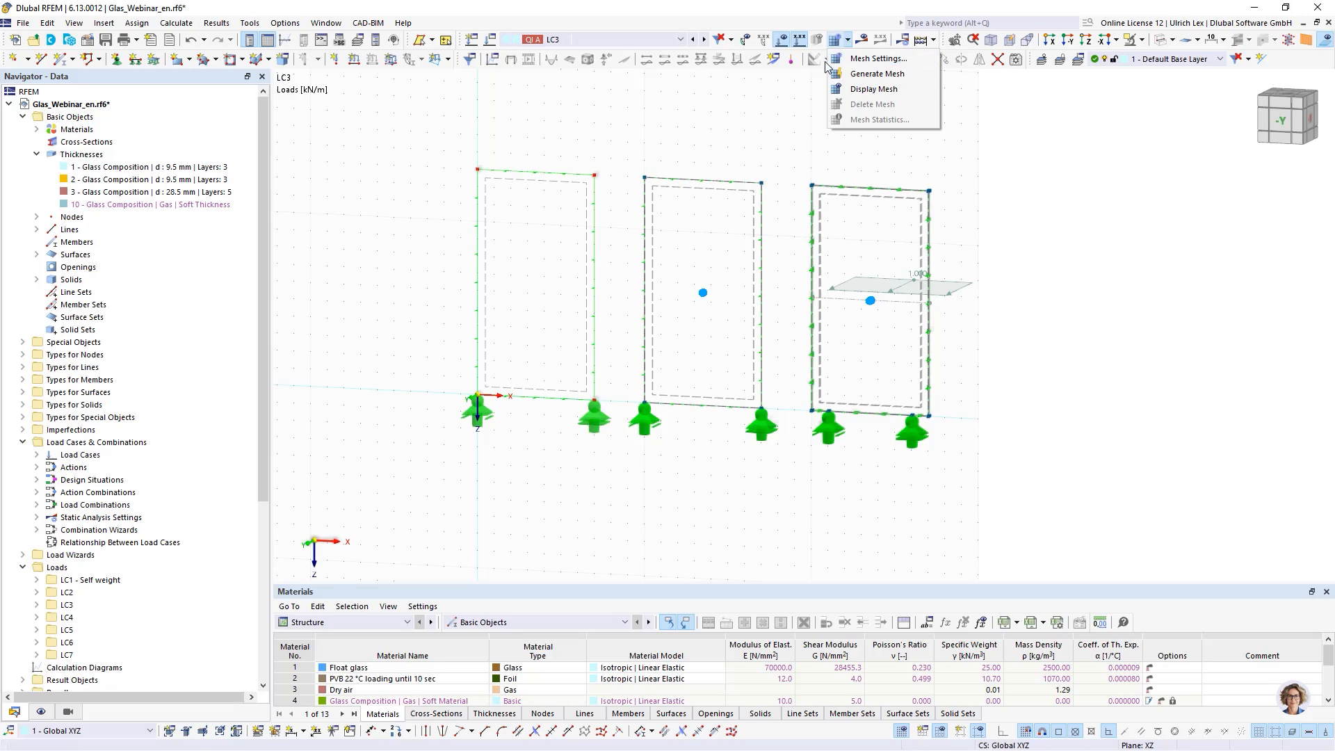
pyautogui.click(875, 89)
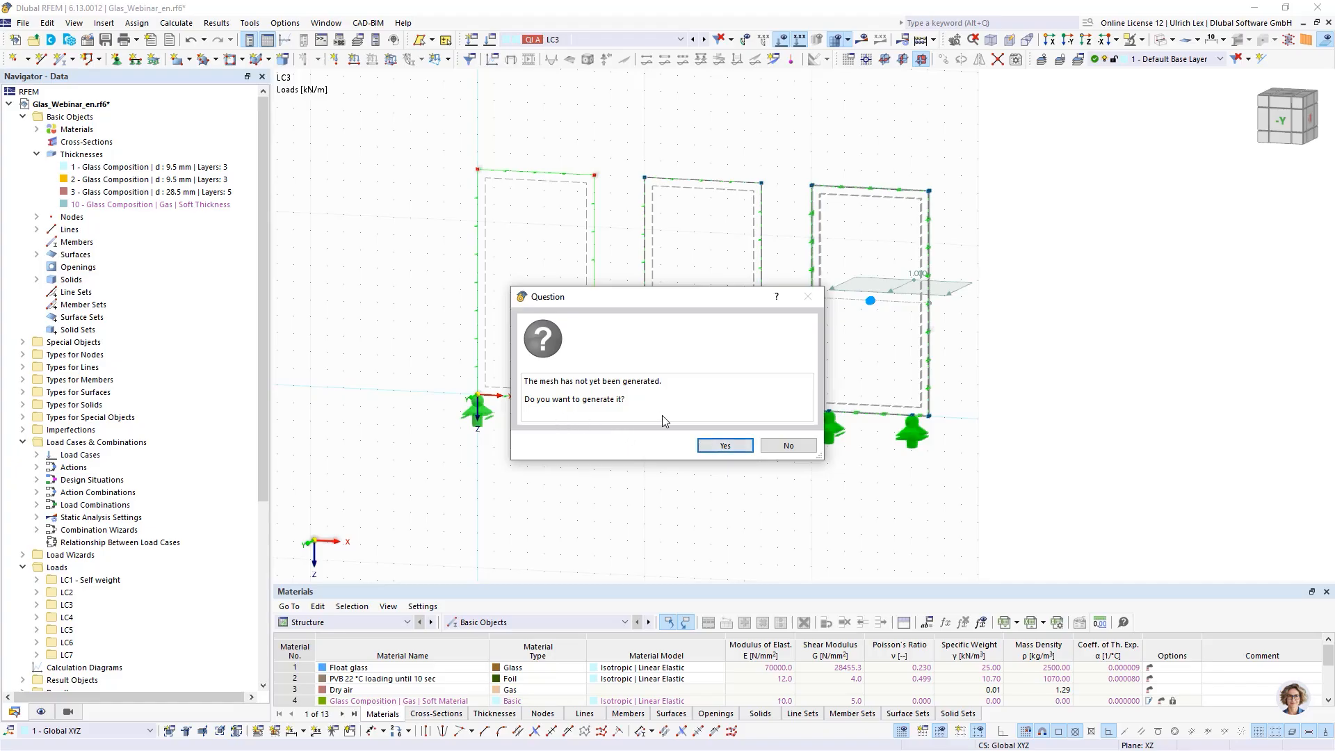
pyautogui.click(724, 447)
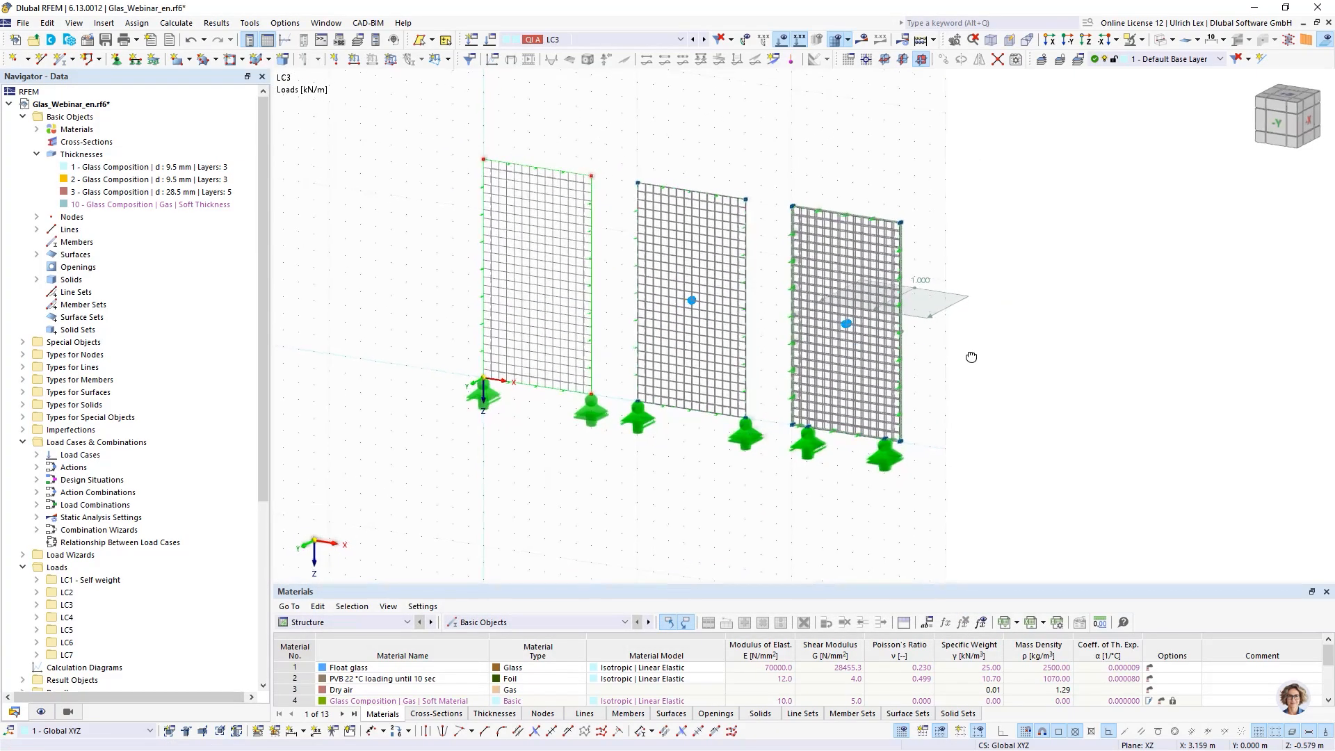
# - Inspect the glass unit's mesh up close and open solid 7 to check its mesh refinement and layered mesh settings, then cancel
pyautogui.scroll(5, 970, 356)
pyautogui.scroll(-6, 970, 386)
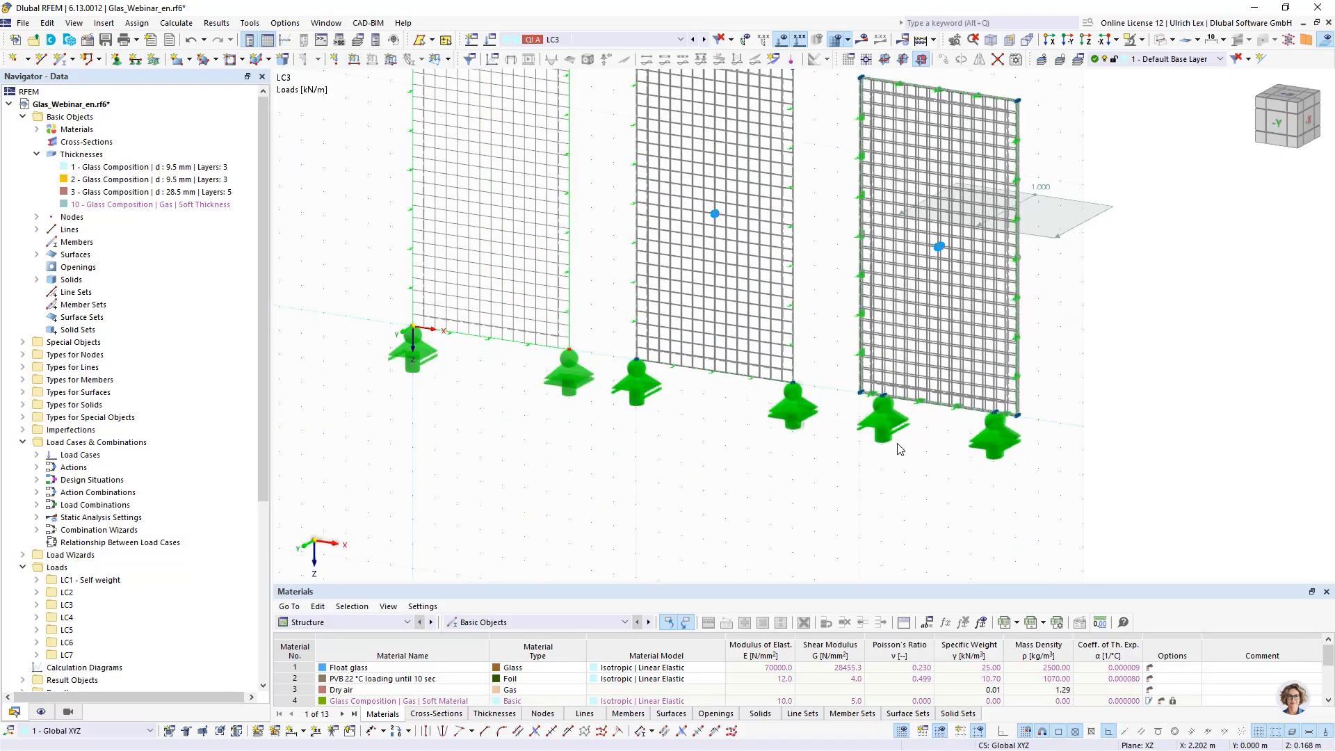
pyautogui.scroll(3, 946, 399)
pyautogui.scroll(5, 744, 457)
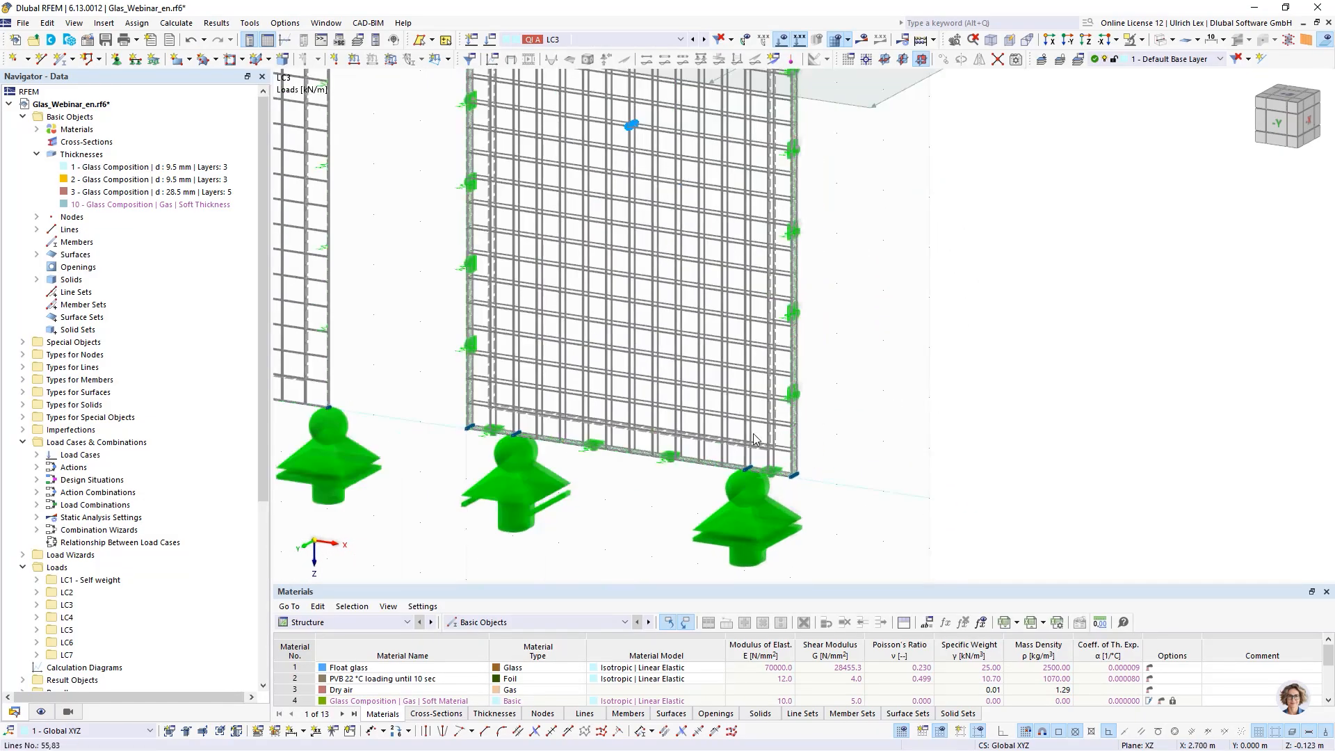
pyautogui.scroll(2, 687, 440)
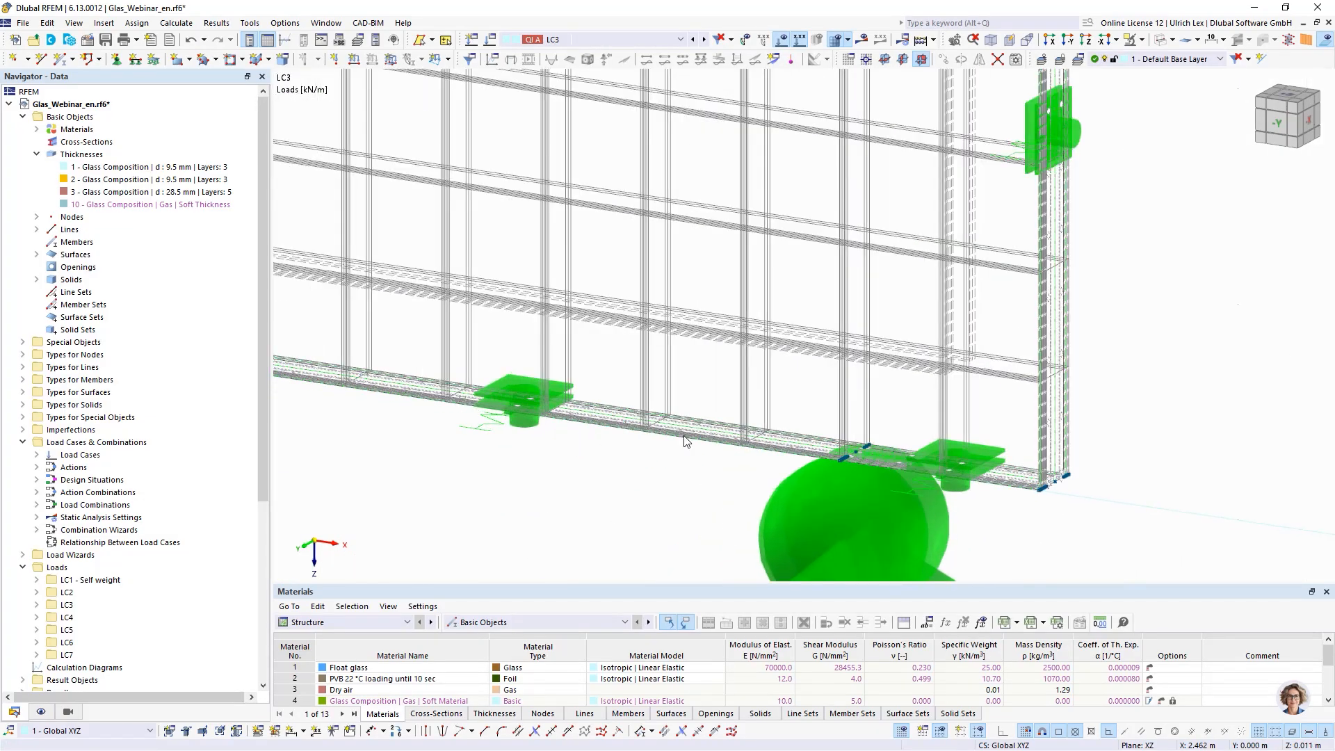
pyautogui.scroll(-6, 688, 438)
pyautogui.scroll(8, 699, 198)
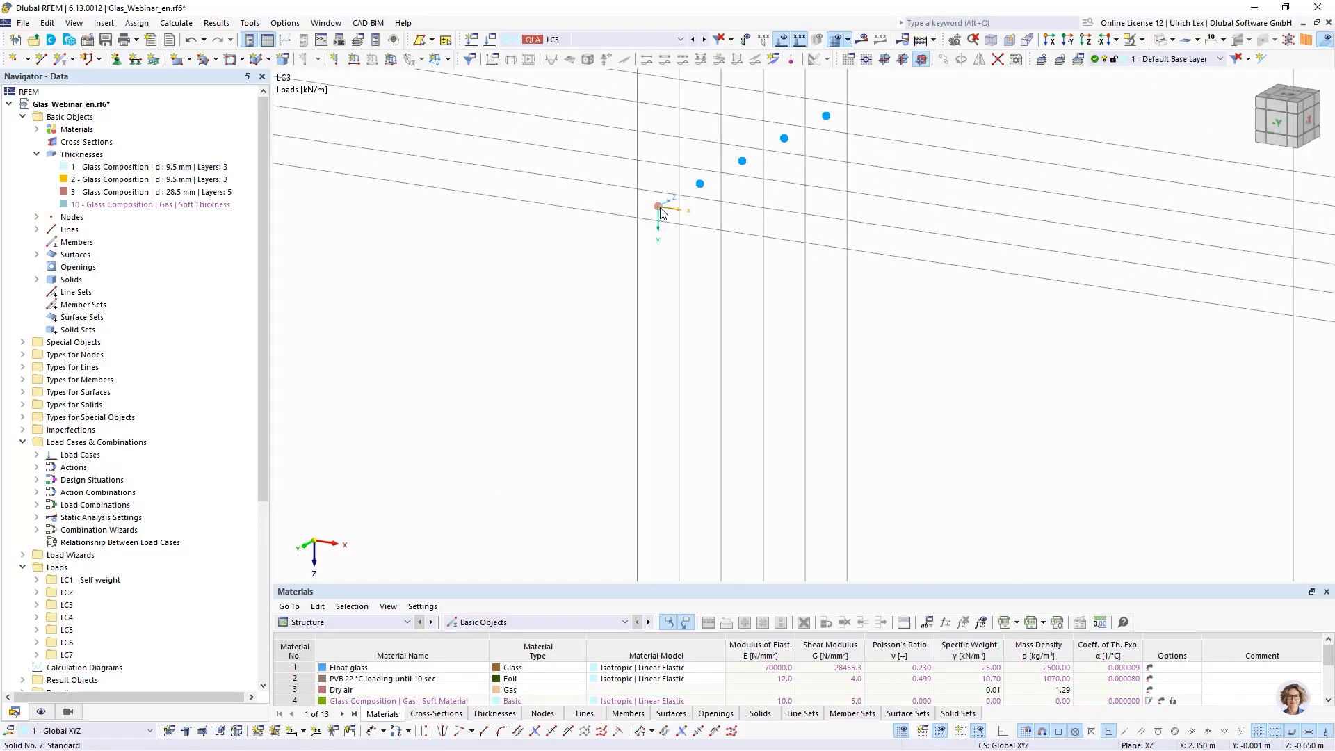
pyautogui.doubleClick(716, 208)
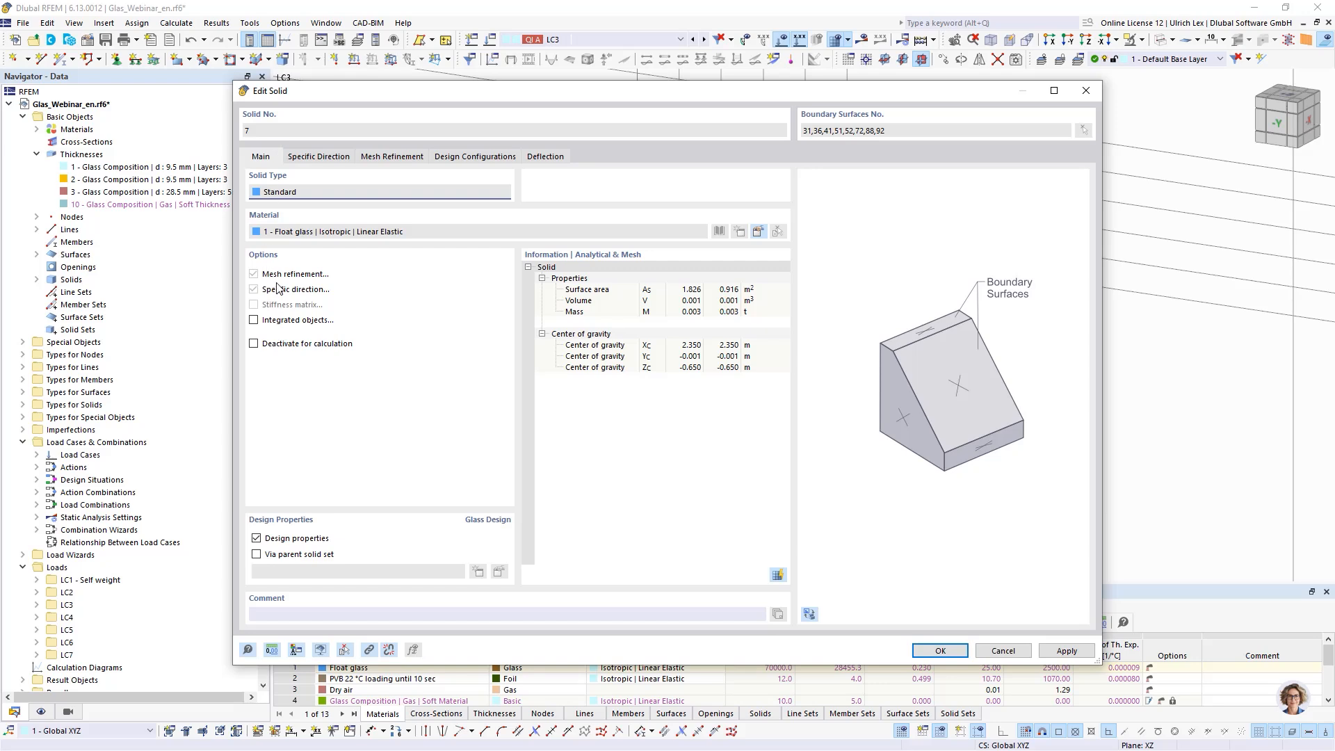
pyautogui.click(390, 157)
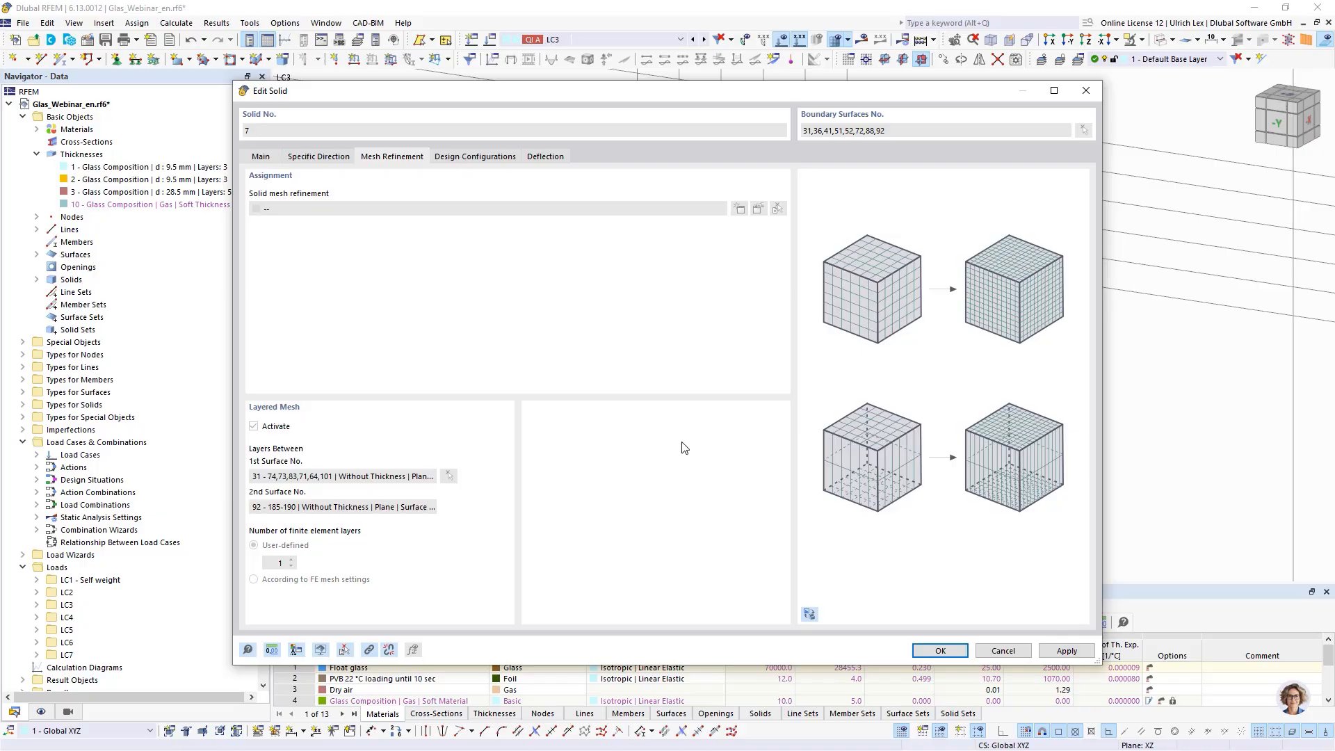
pyautogui.click(994, 652)
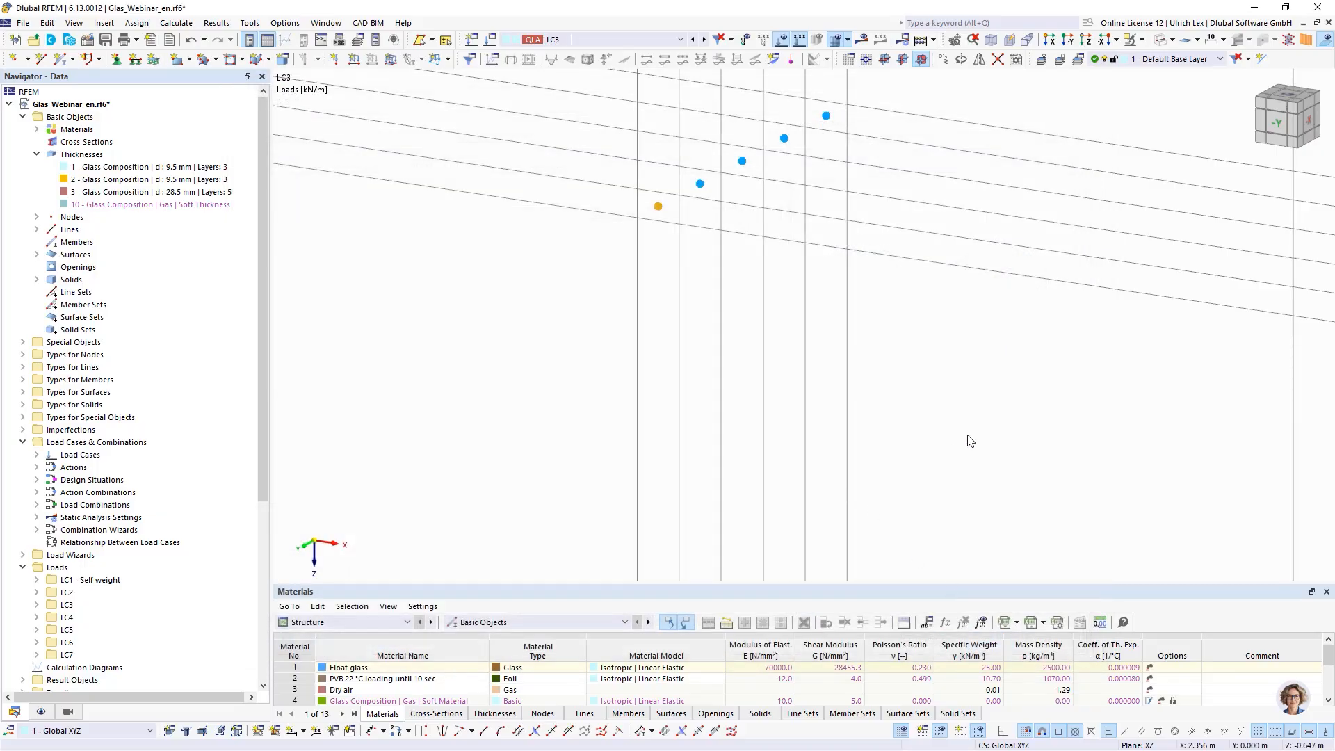
# - Examine the meshed glass panels and solids at several zoom levels
pyautogui.scroll(5, 757, 250)
pyautogui.scroll(-5, 757, 252)
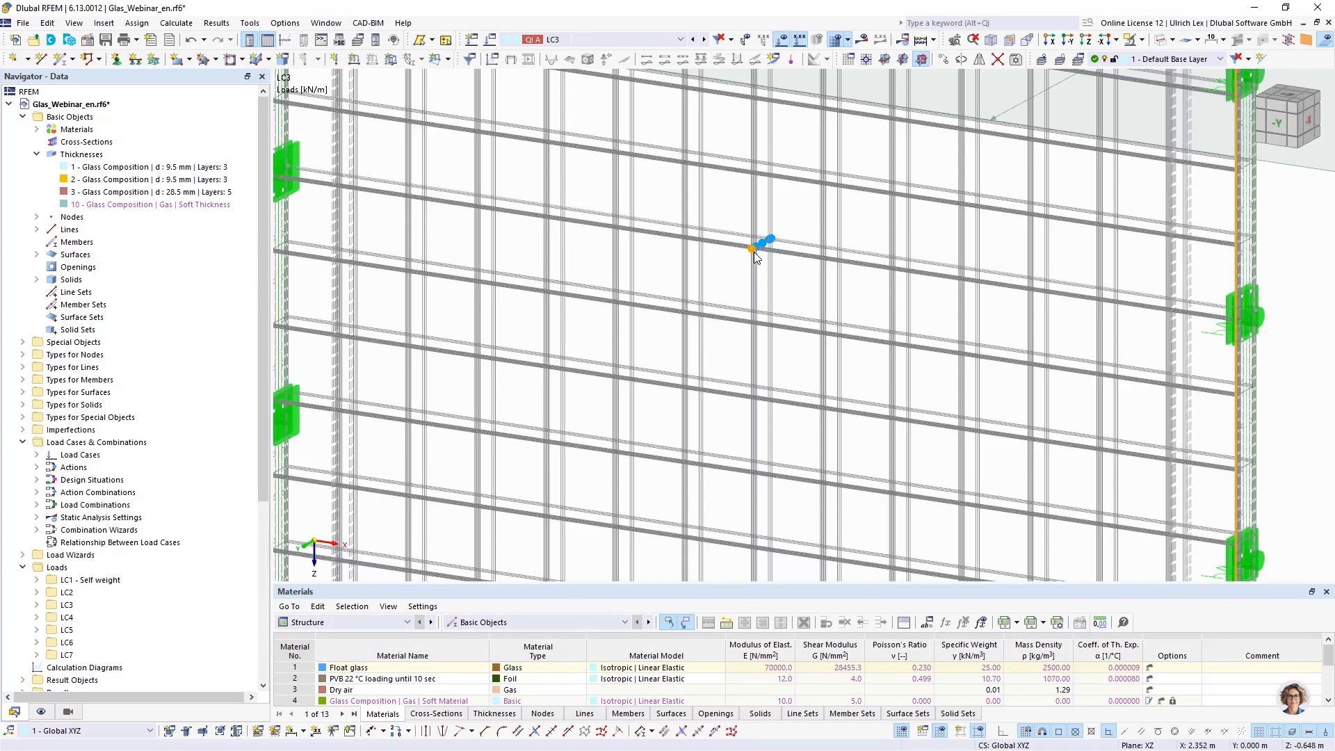
pyautogui.scroll(-3, 728, 247)
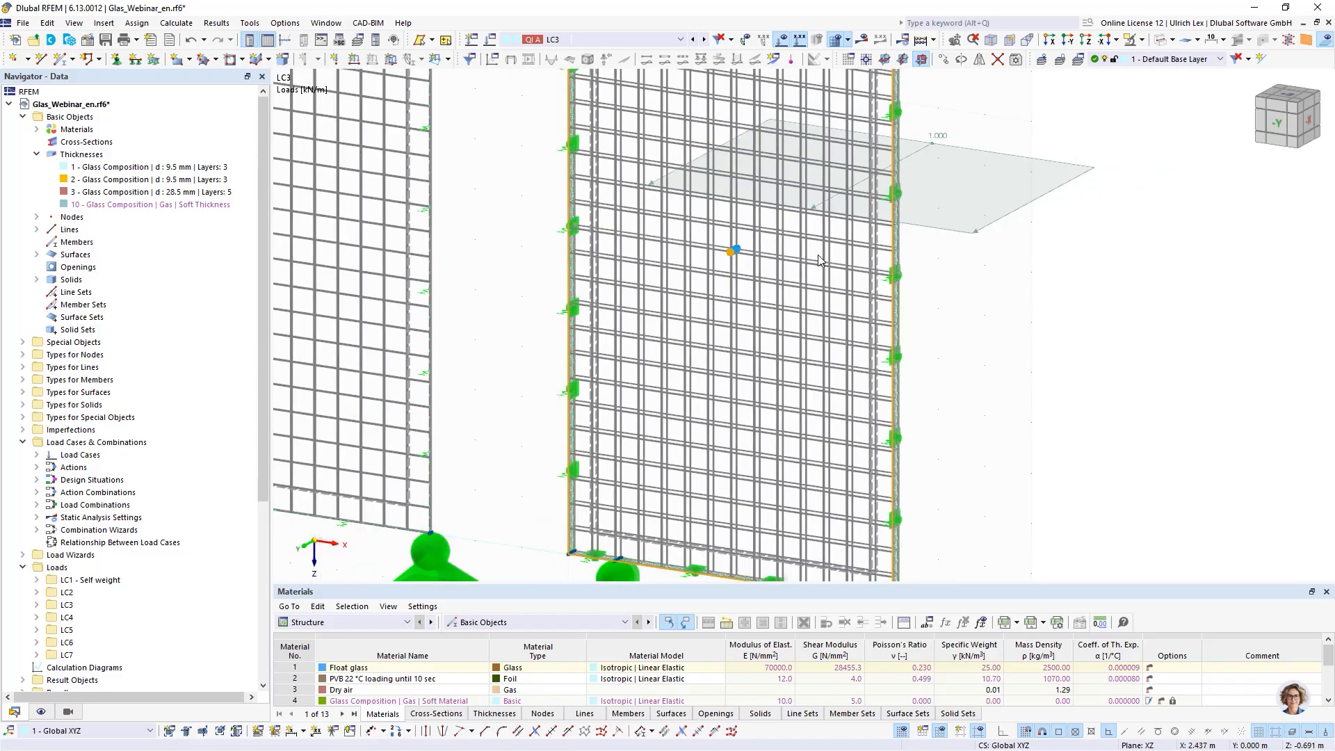
pyautogui.scroll(-4, 712, 279)
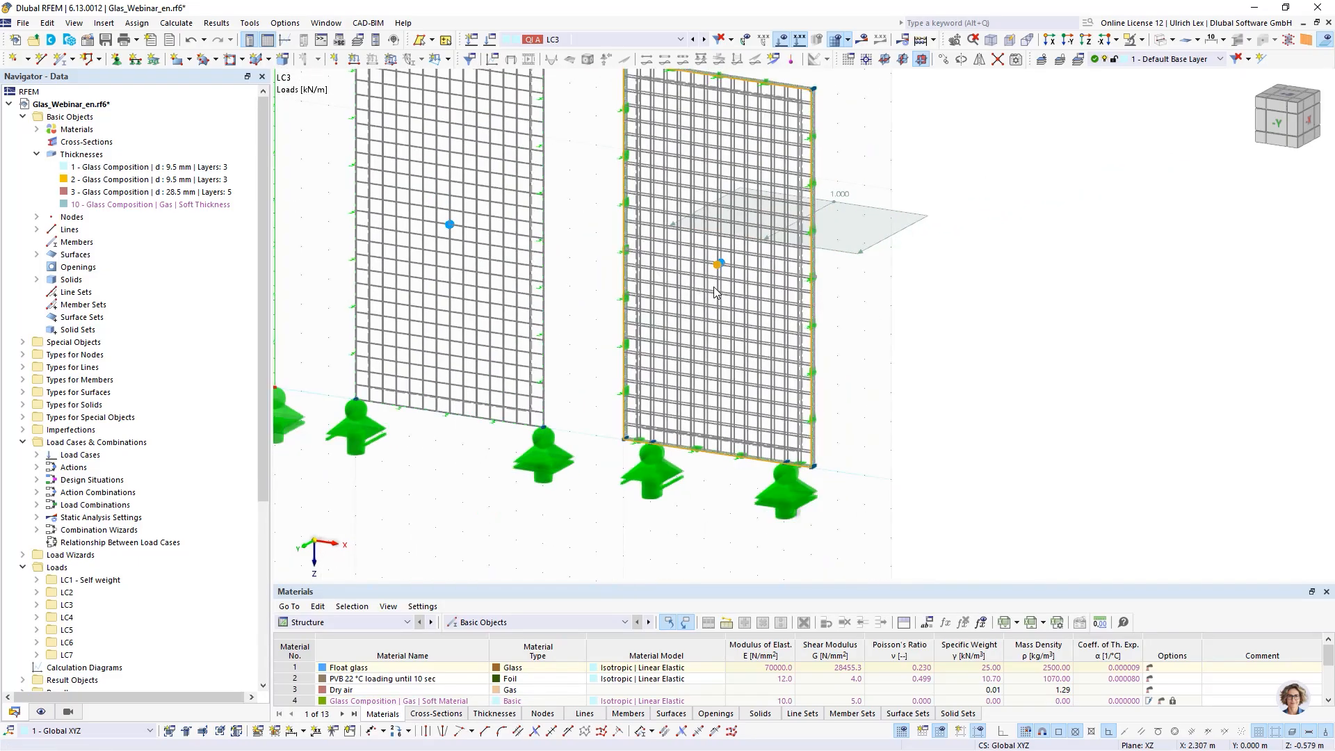
pyautogui.scroll(6, 723, 268)
pyautogui.scroll(6, 708, 257)
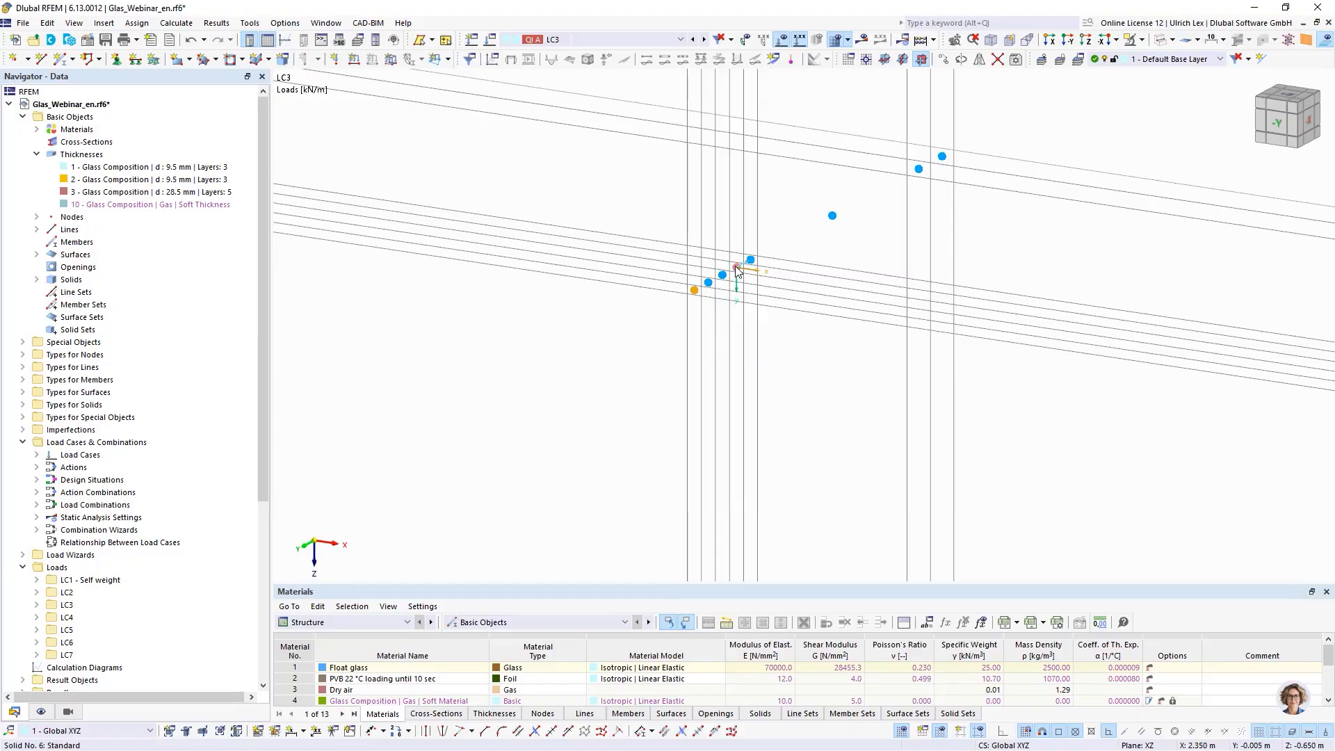
pyautogui.scroll(-6, 666, 309)
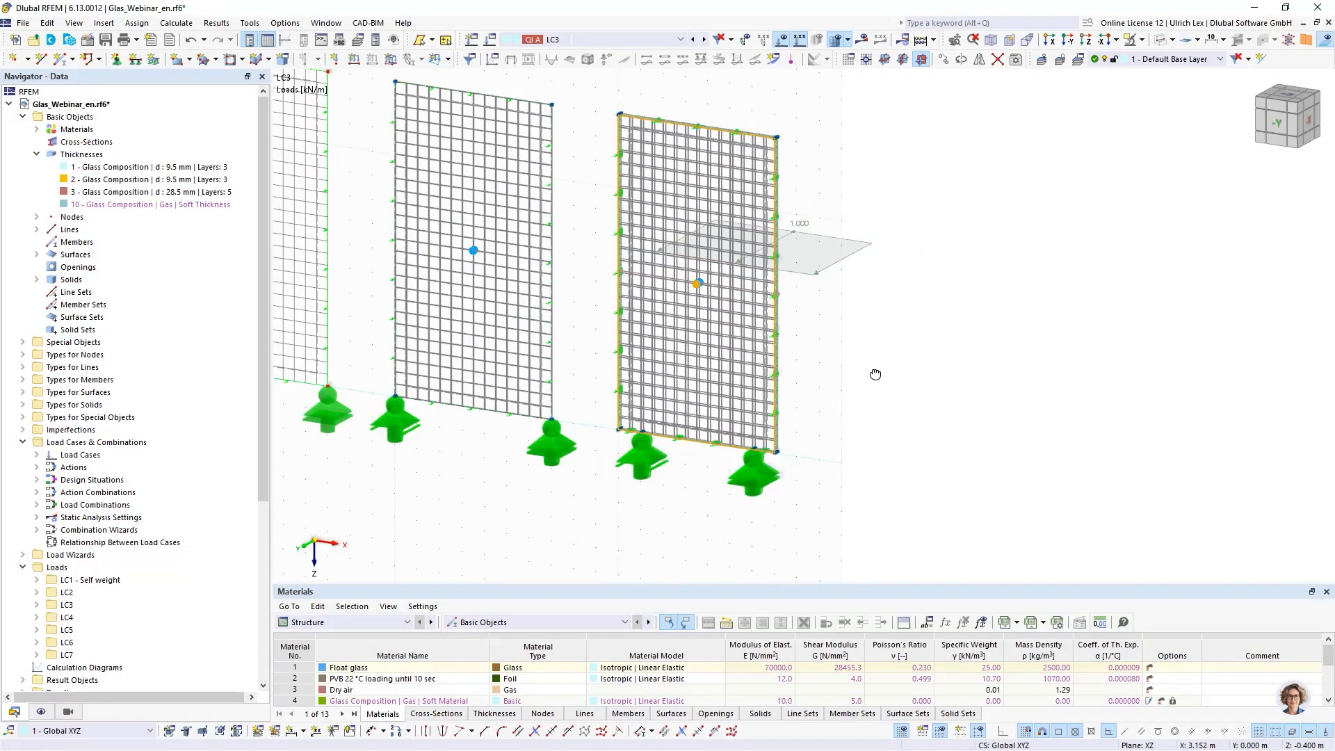
pyautogui.scroll(-4, 876, 375)
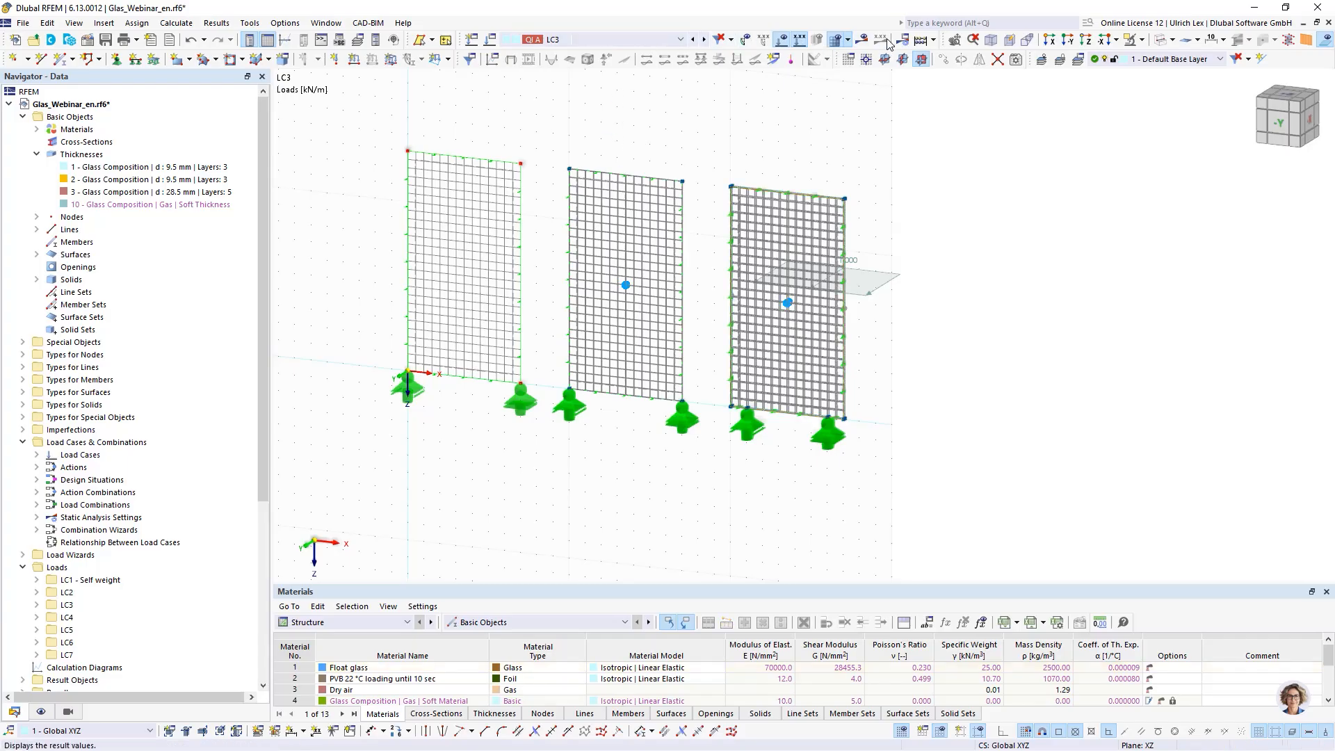
# - Open load case LC3 and review its static analysis settings SA1 for large deformations with Newton-Raphson
pyautogui.click(491, 39)
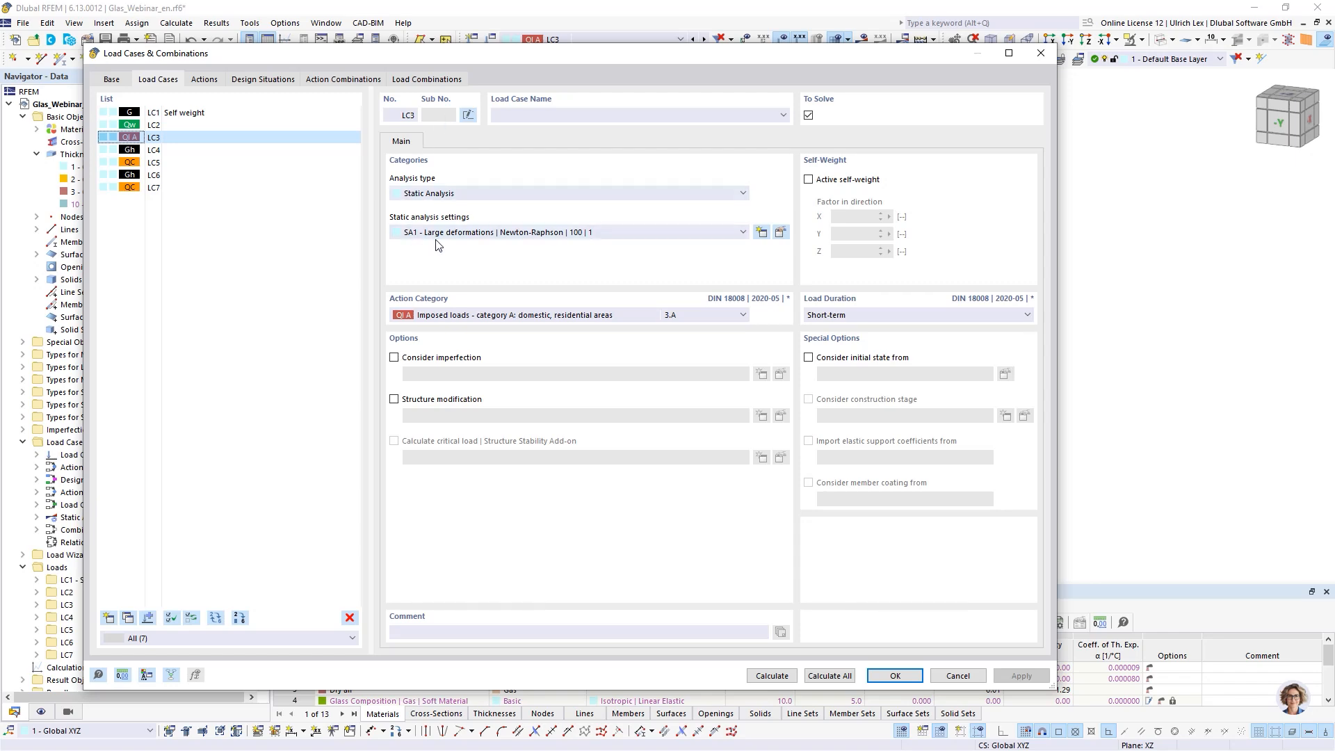
pyautogui.click(780, 232)
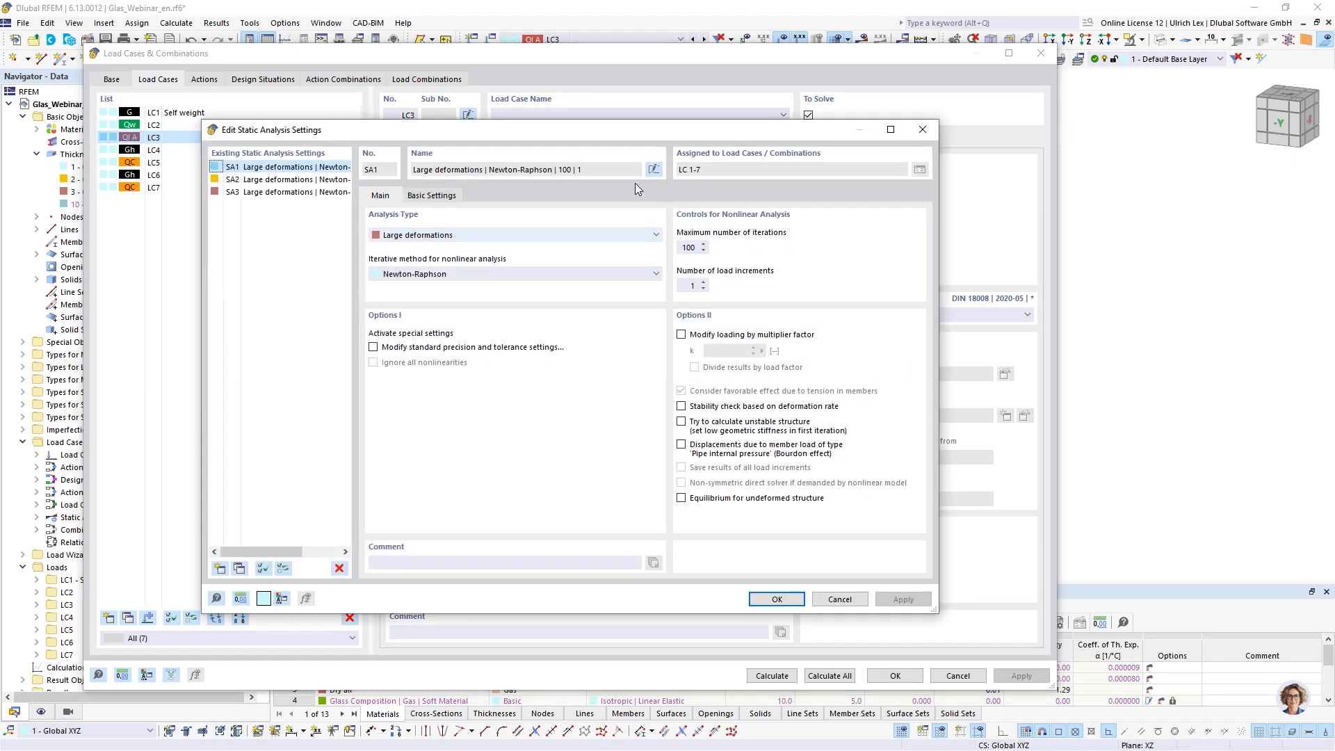
pyautogui.moveTo(658, 131); pyautogui.dragTo(765, 197)
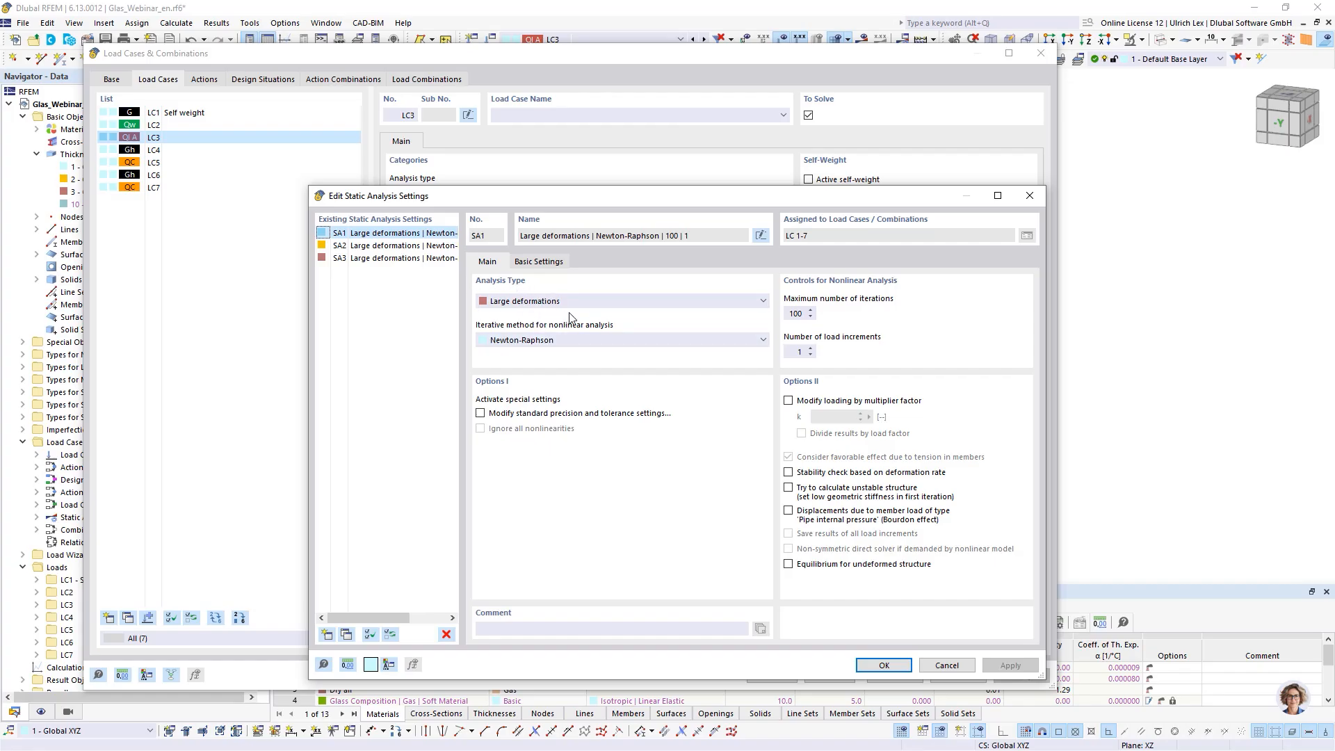
pyautogui.moveTo(649, 198); pyautogui.dragTo(799, 249)
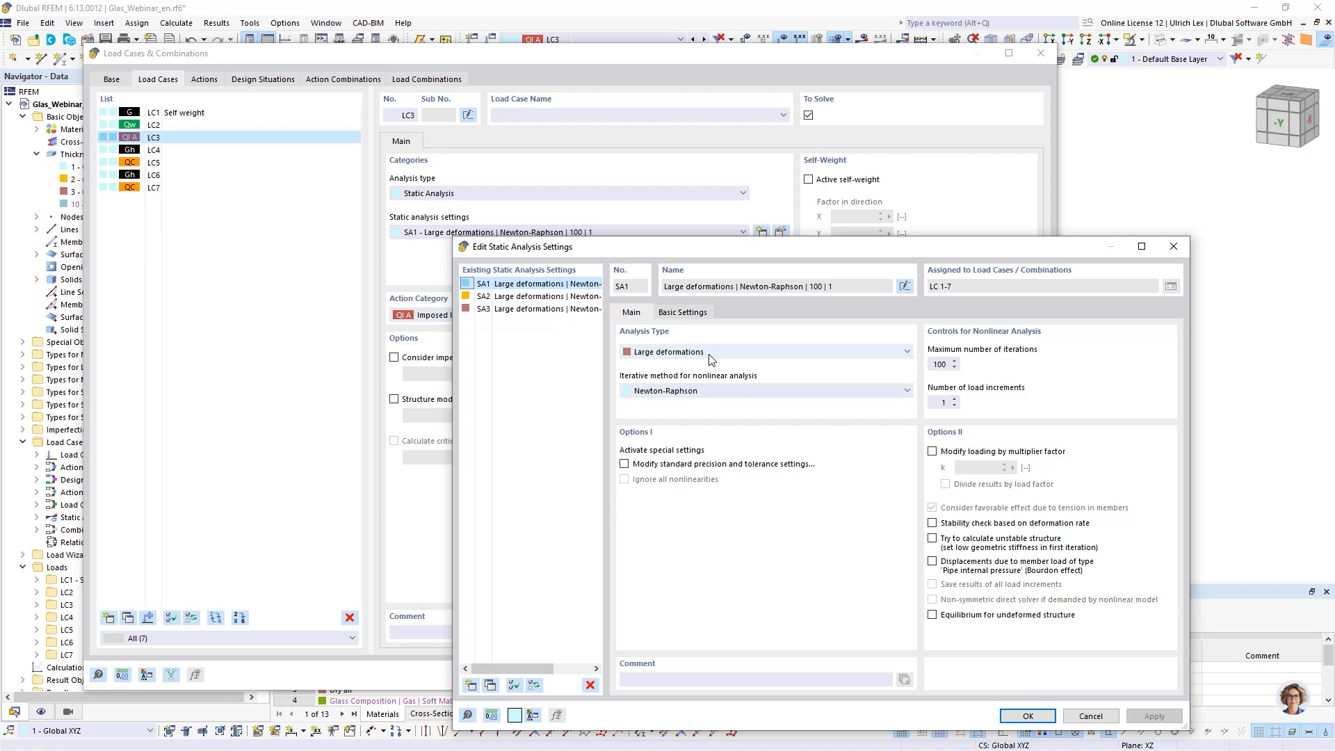
pyautogui.click(802, 349)
pyautogui.click(802, 350)
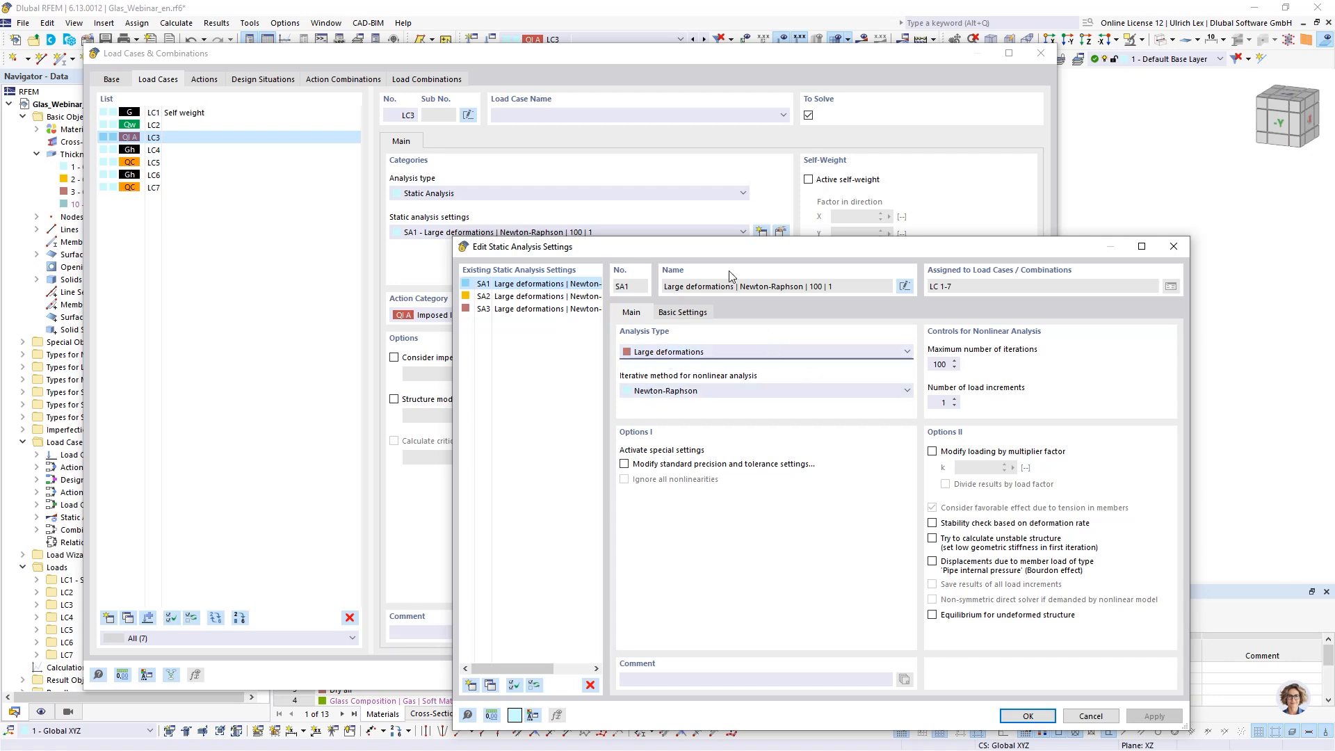
pyautogui.moveTo(755, 246); pyautogui.dragTo(746, 260)
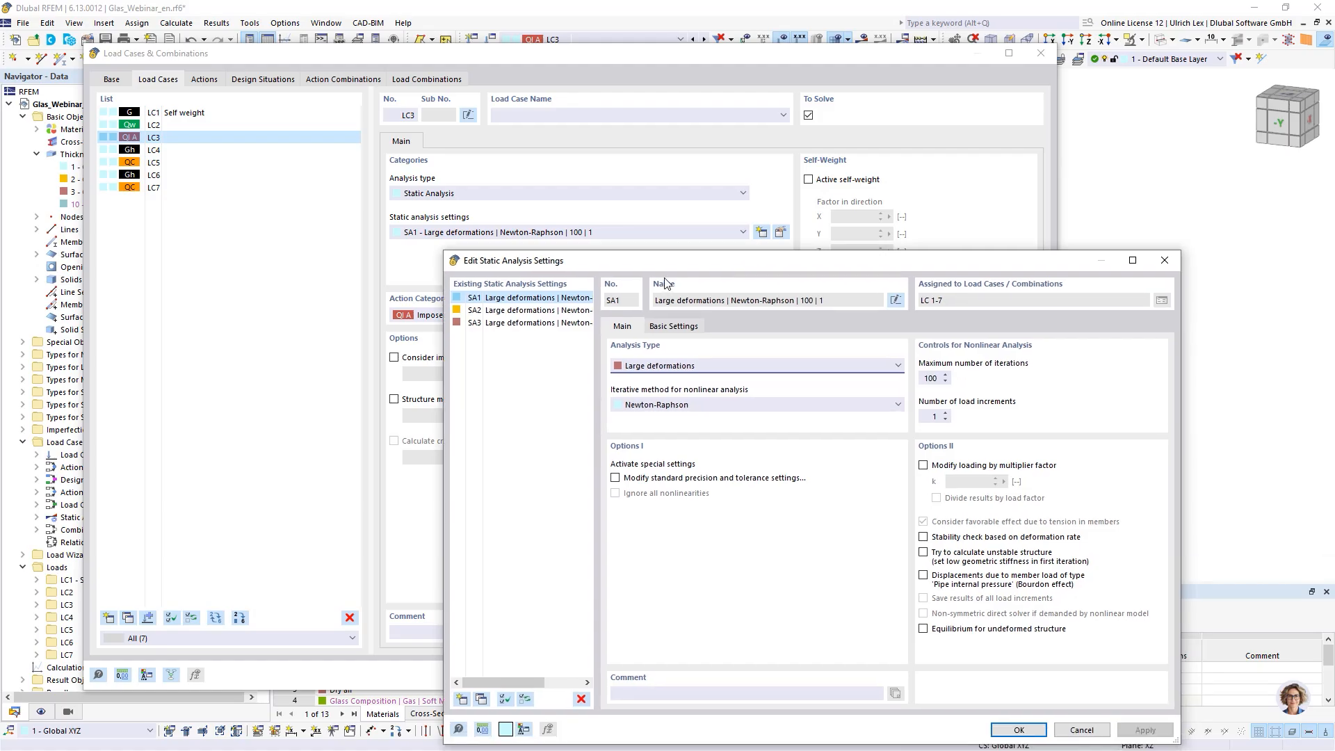
pyautogui.moveTo(659, 262); pyautogui.dragTo(655, 252)
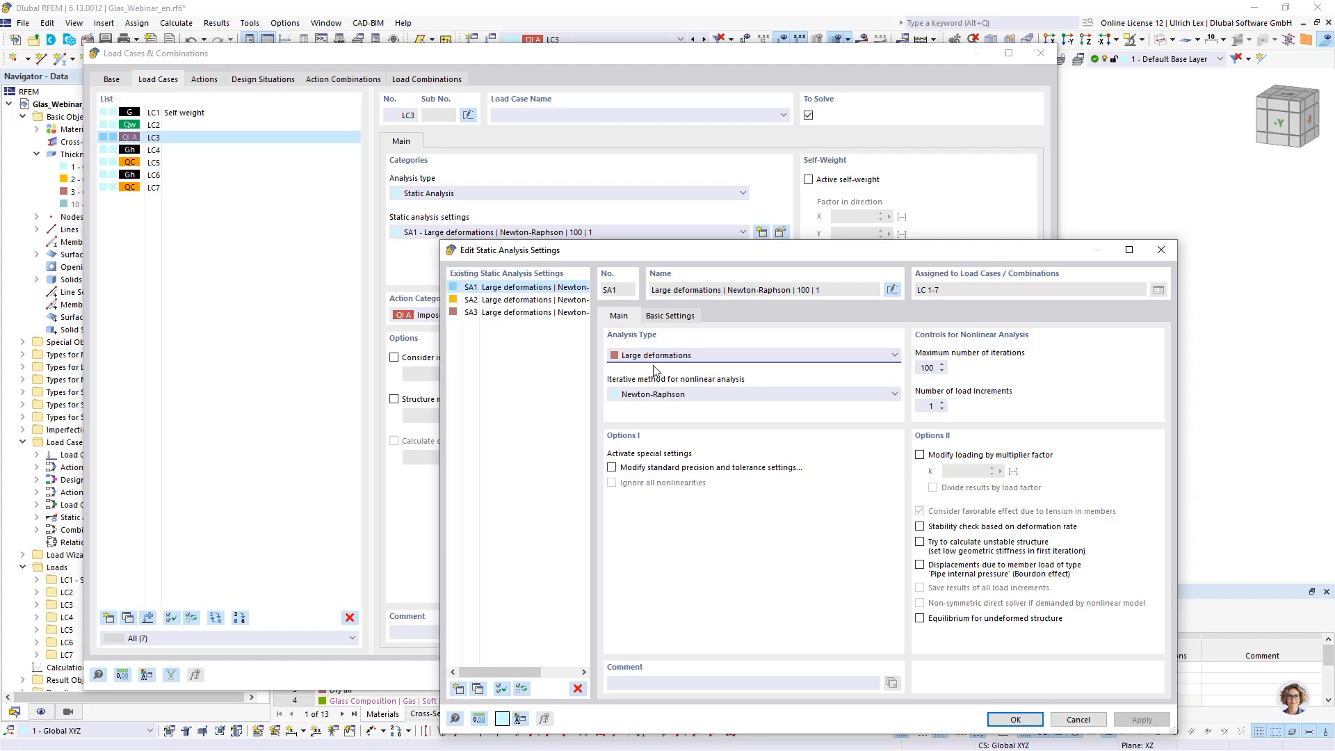
pyautogui.moveTo(720, 253); pyautogui.dragTo(612, 163)
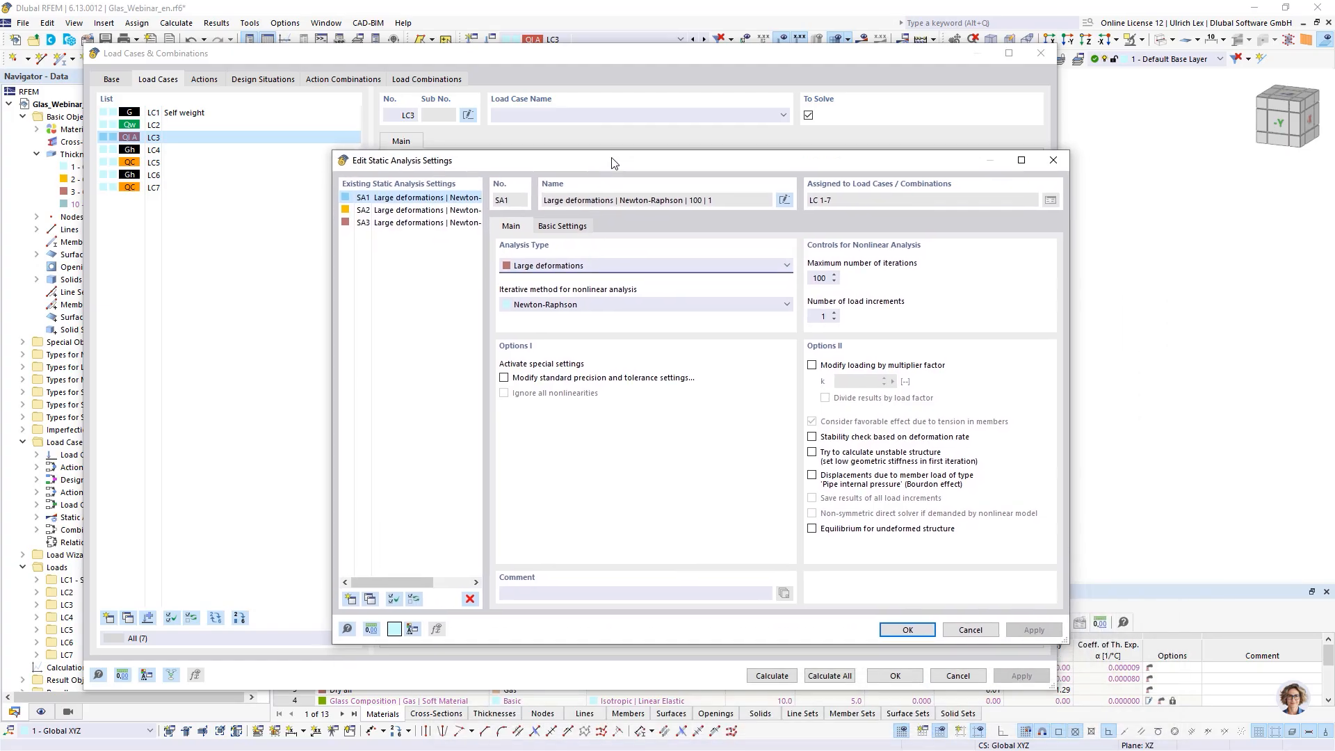
pyautogui.click(908, 630)
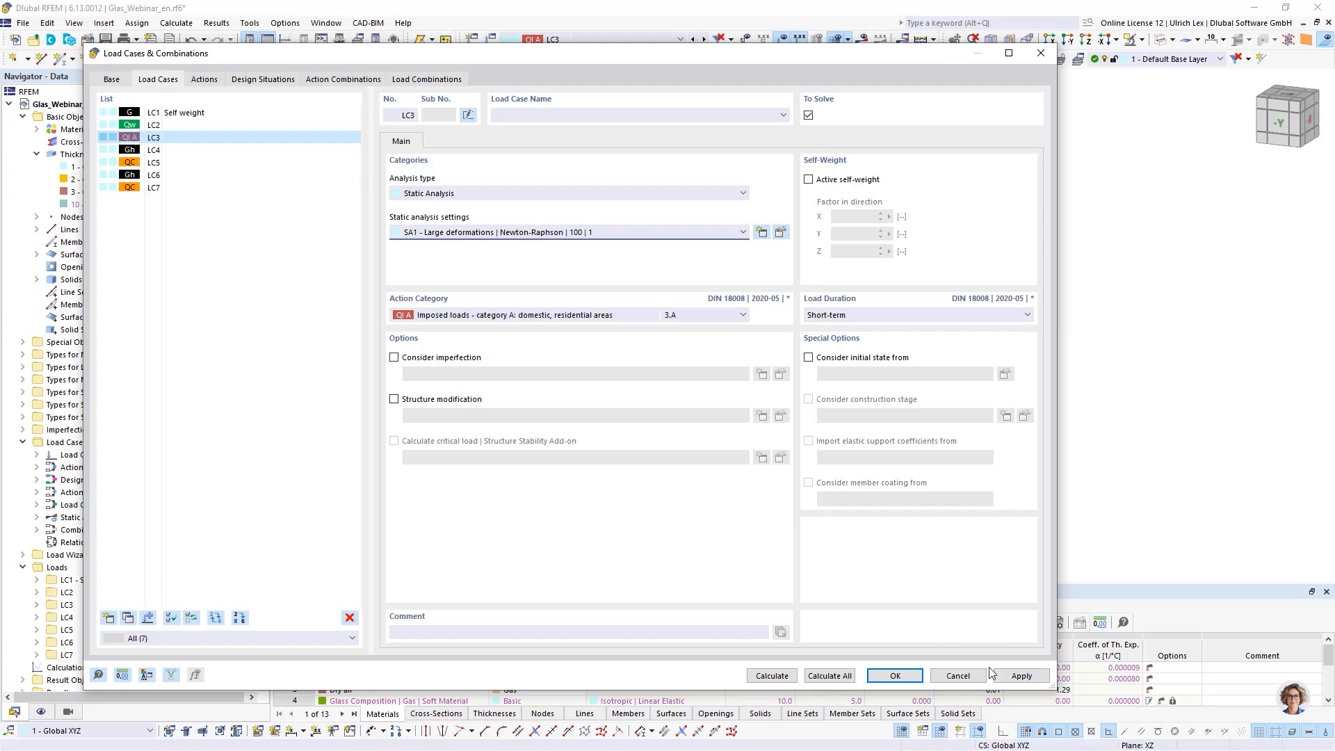
pyautogui.click(900, 676)
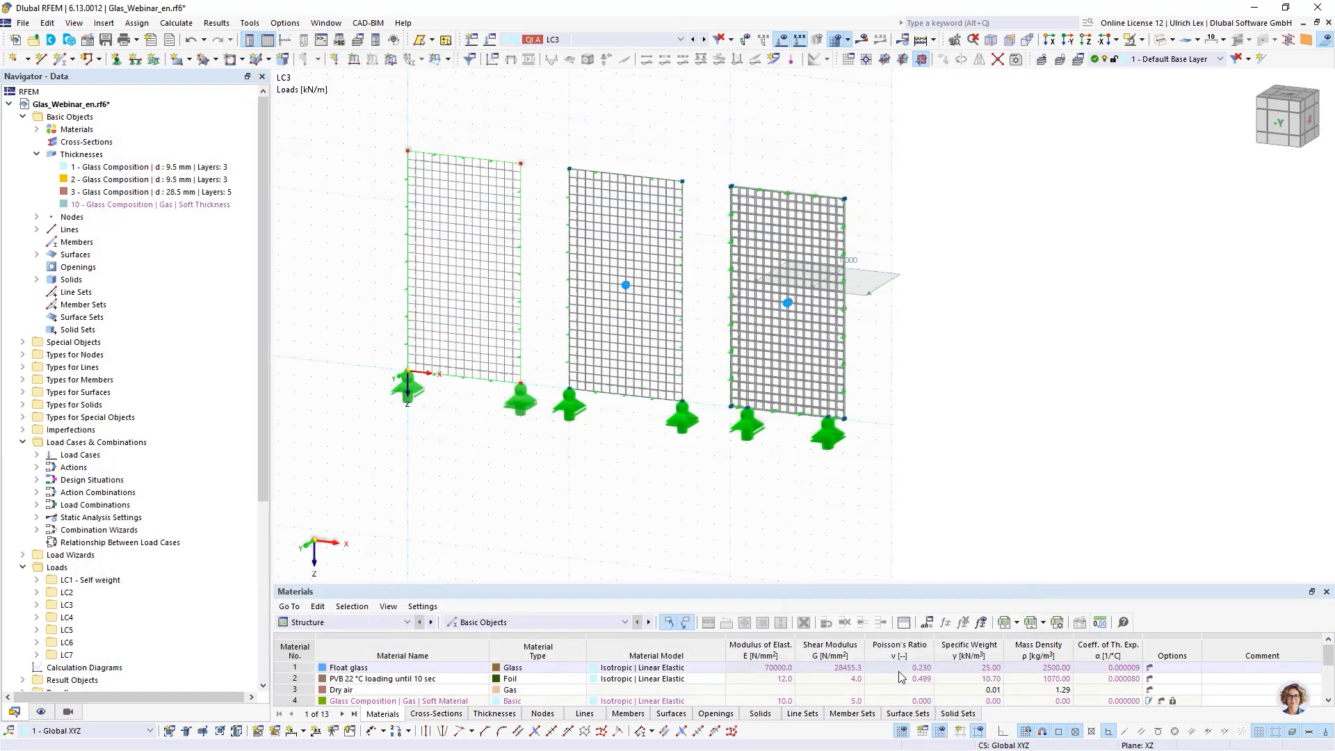
# - Turn off the finite element mesh display in the model view
pyautogui.scroll(2, 612, 470)
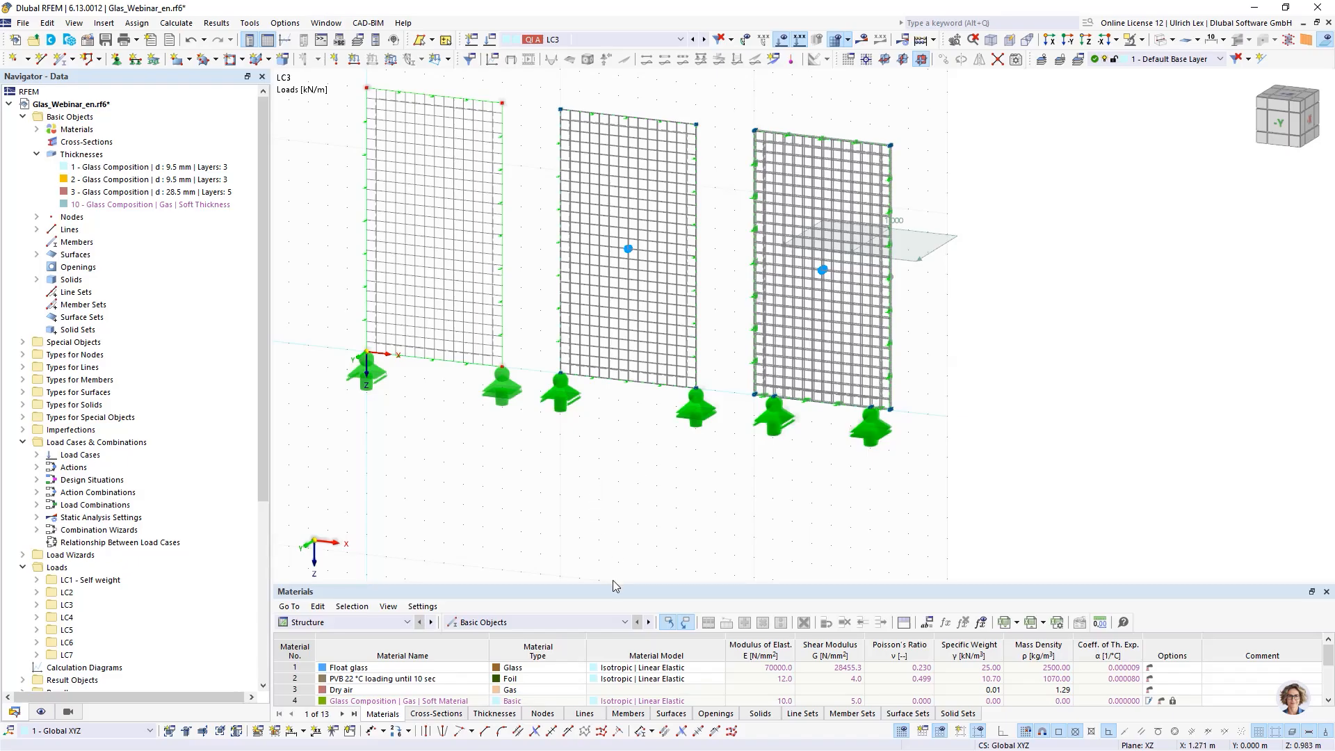
pyautogui.moveTo(614, 585); pyautogui.dragTo(626, 437)
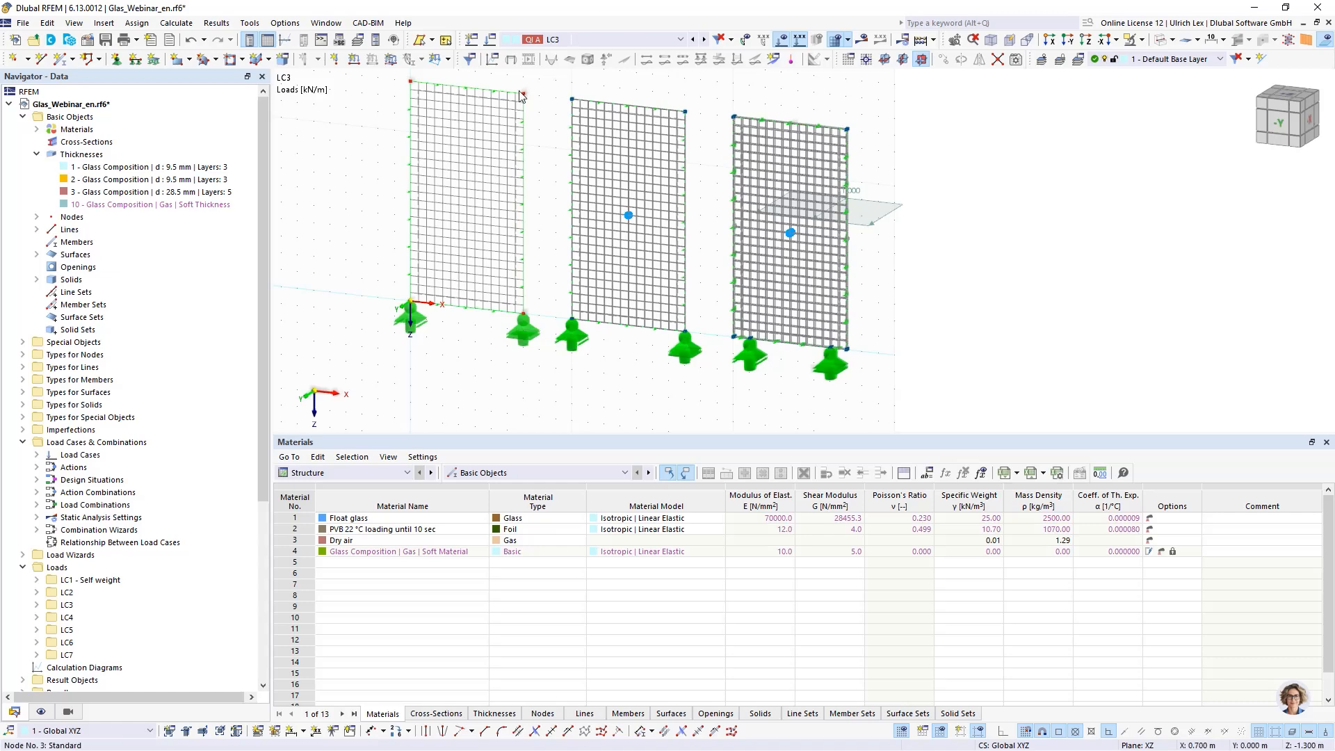
pyautogui.scroll(2, 564, 108)
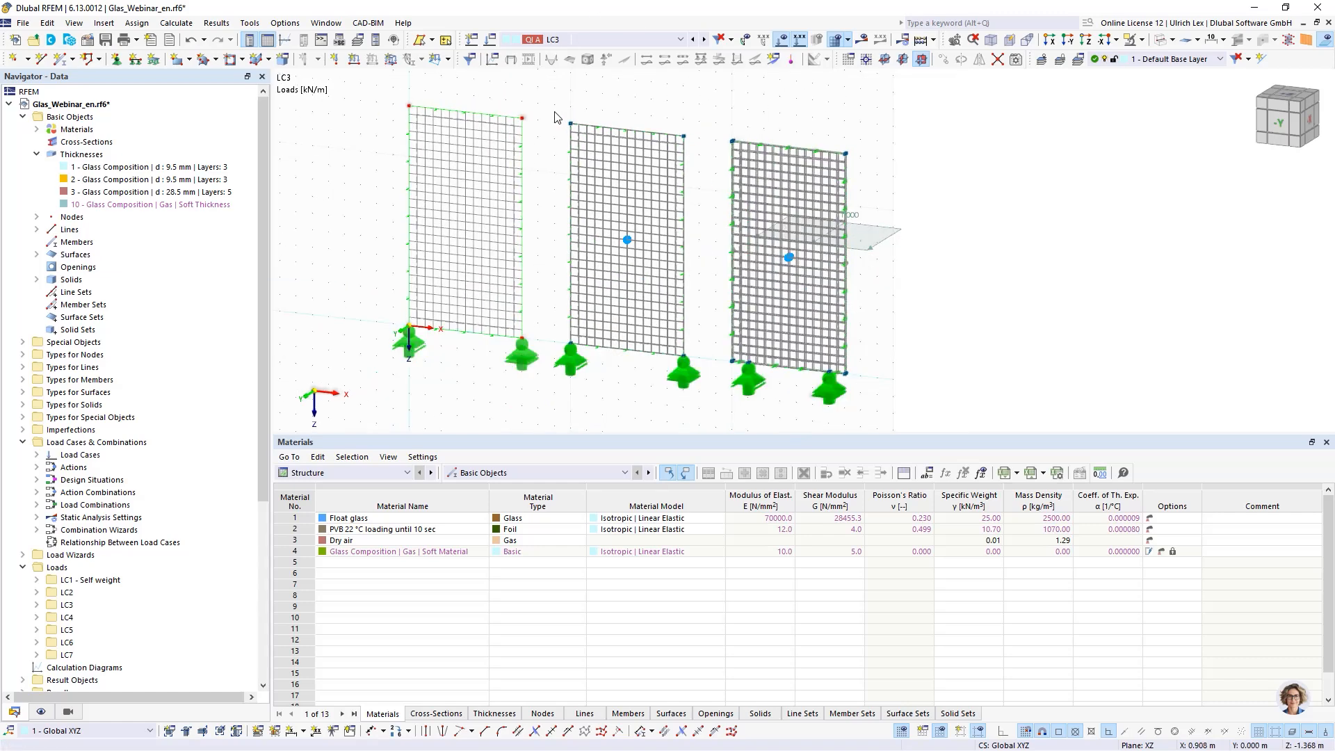
pyautogui.click(1324, 42)
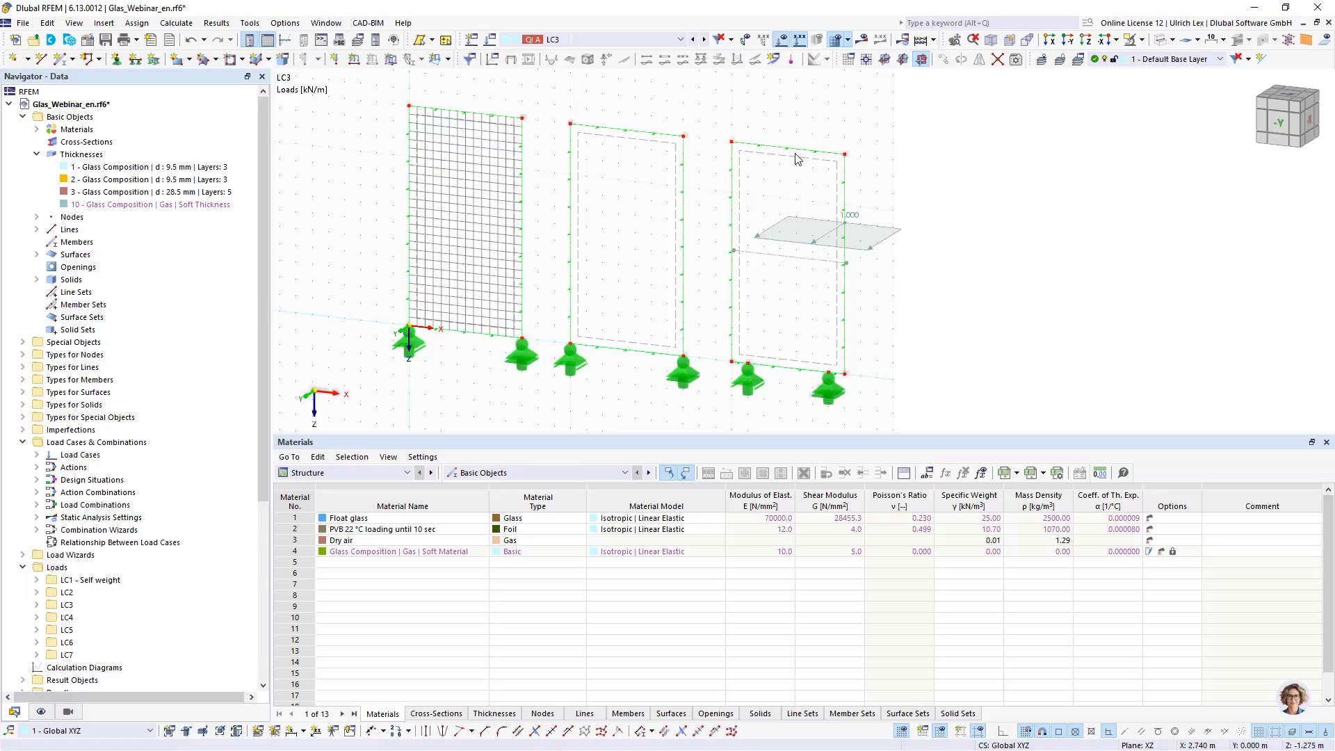
pyautogui.click(838, 40)
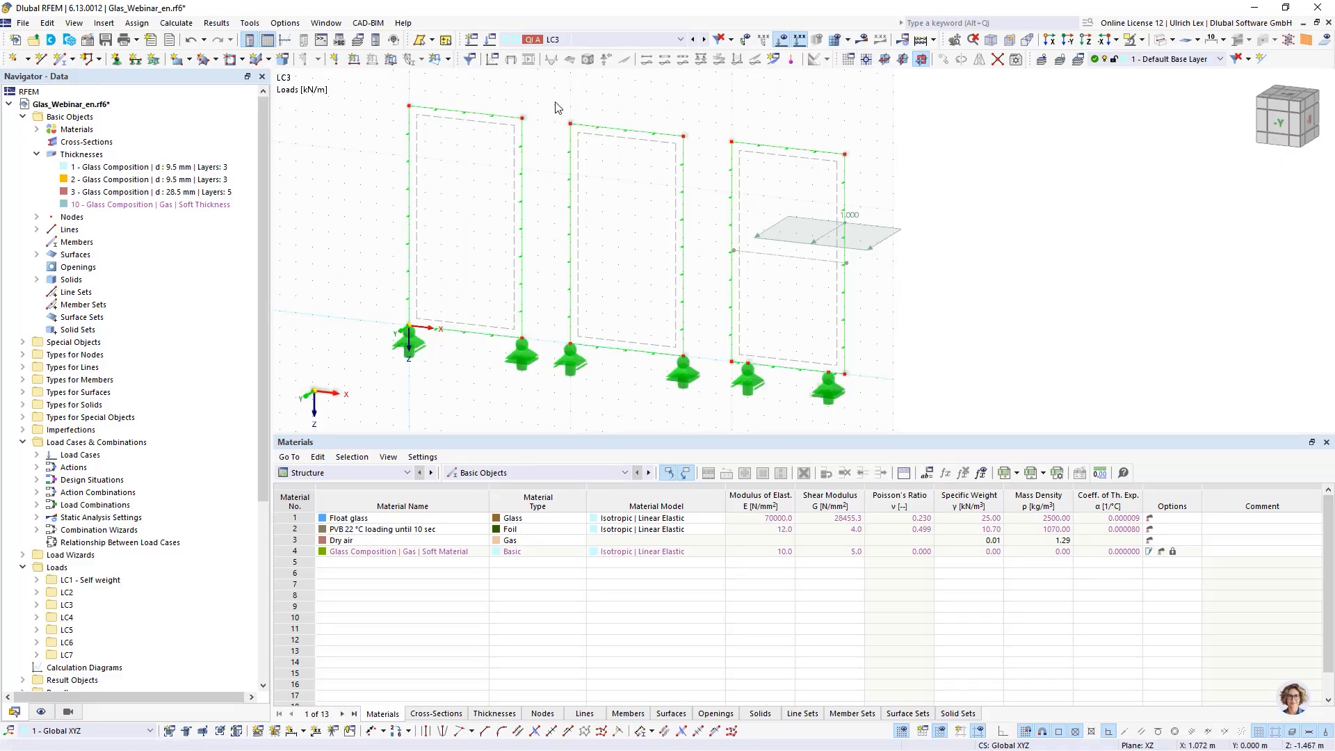
# - Inspect surface 1's design configurations, the standard ultimate configuration parameters, and its deflection analysis settings
pyautogui.doubleClick(485, 129)
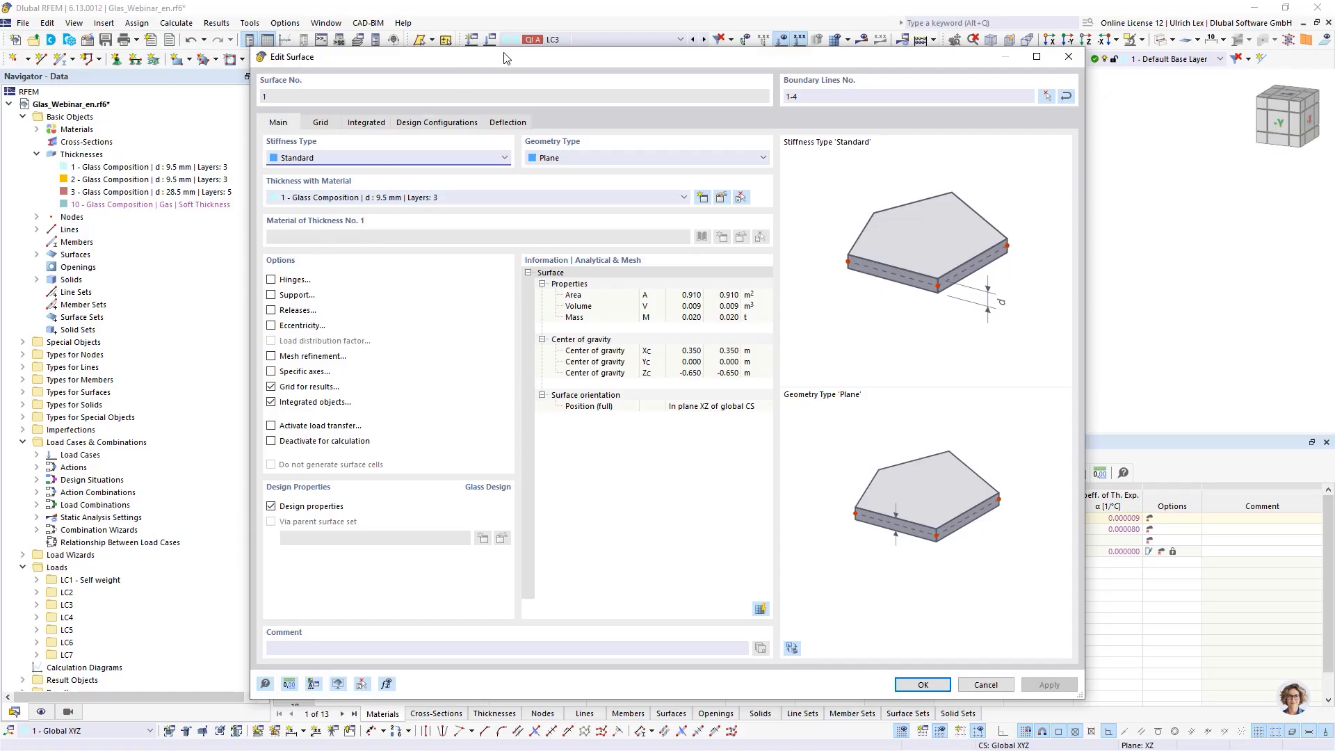
pyautogui.moveTo(505, 58); pyautogui.dragTo(535, 58)
pyautogui.click(452, 124)
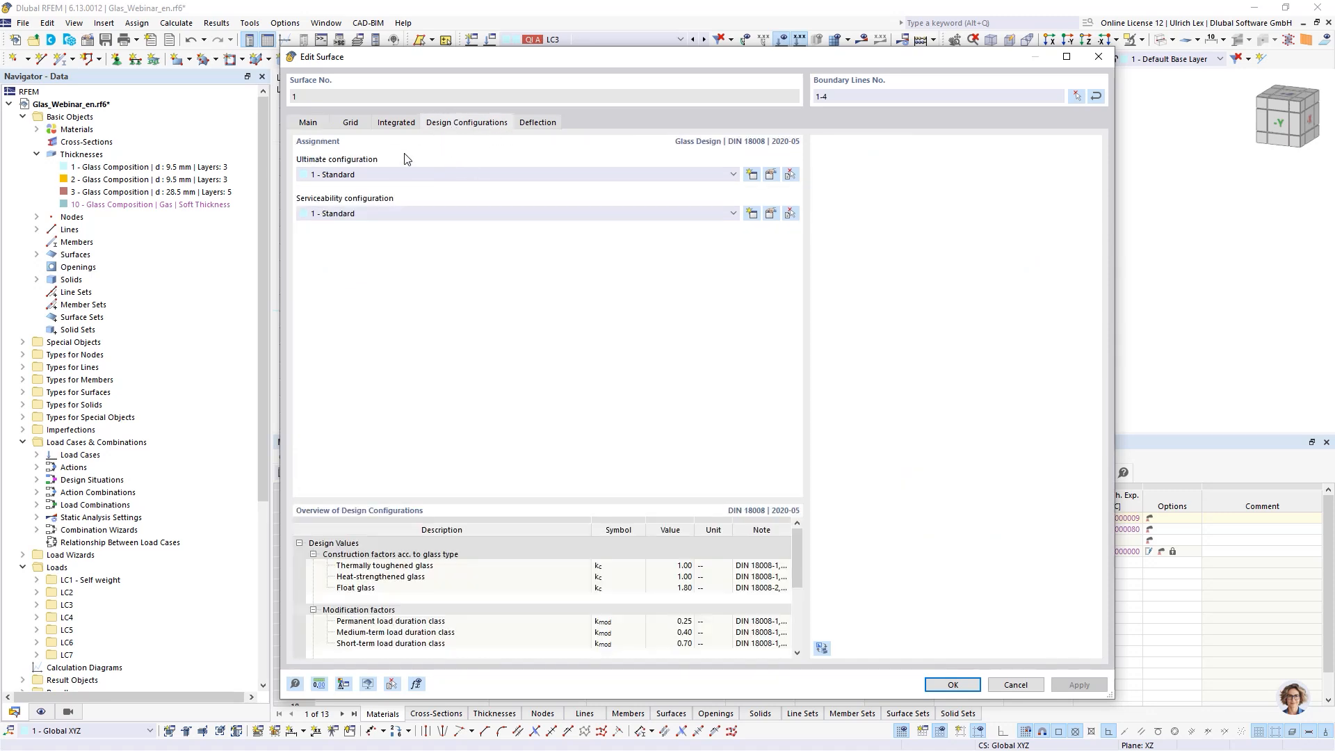
pyautogui.click(770, 176)
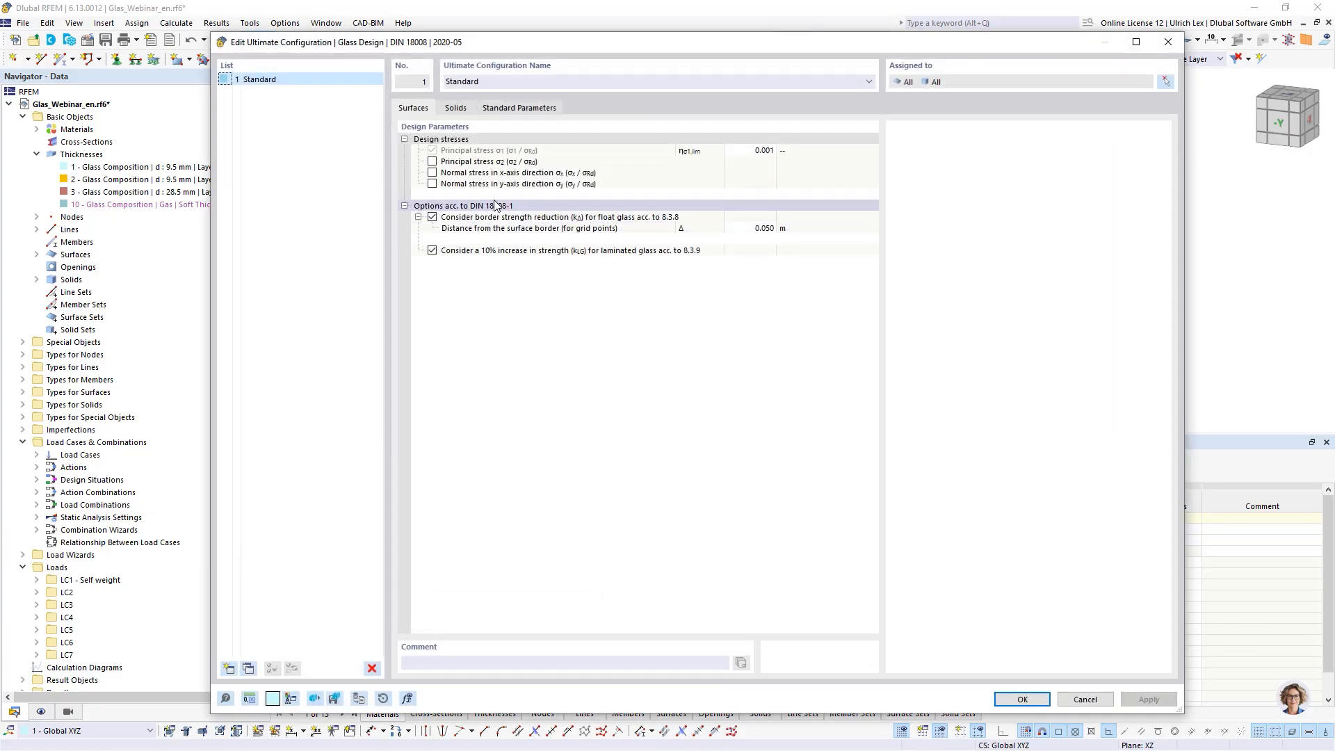
pyautogui.click(463, 110)
pyautogui.click(415, 112)
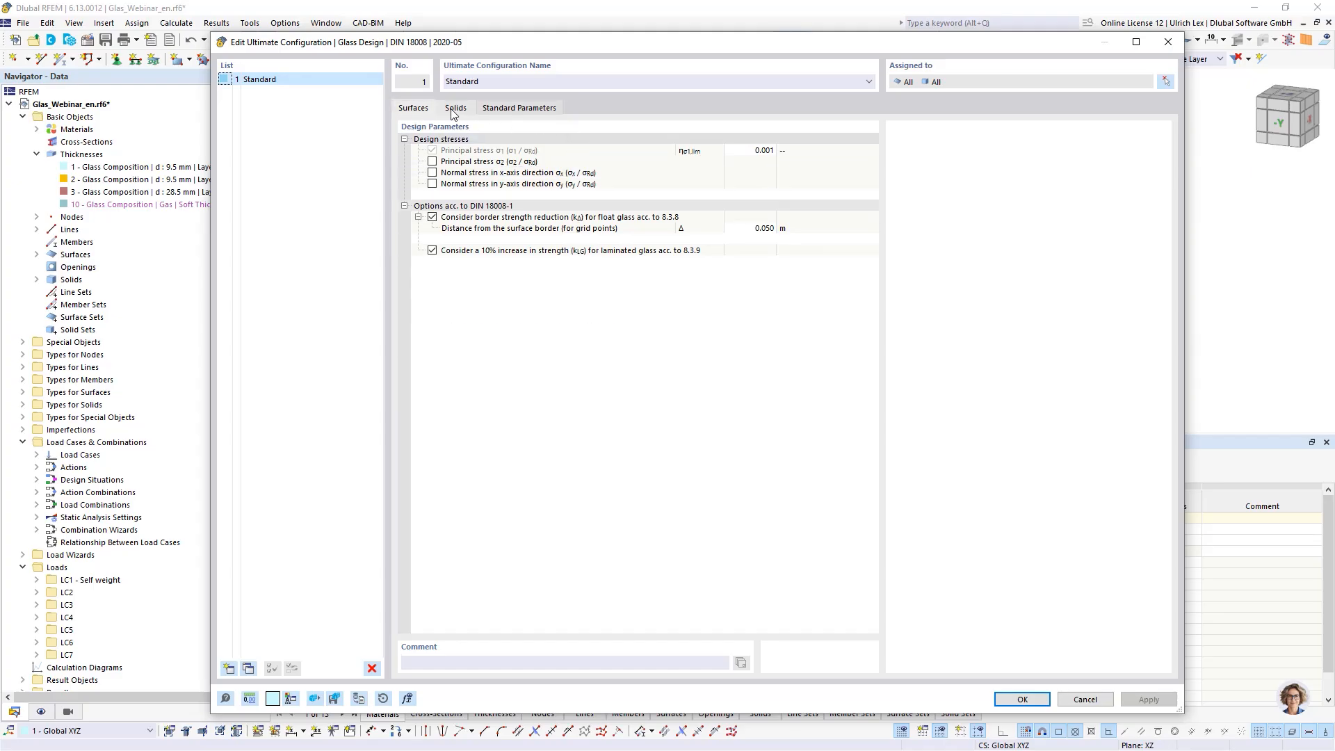
pyautogui.click(456, 112)
pyautogui.click(508, 112)
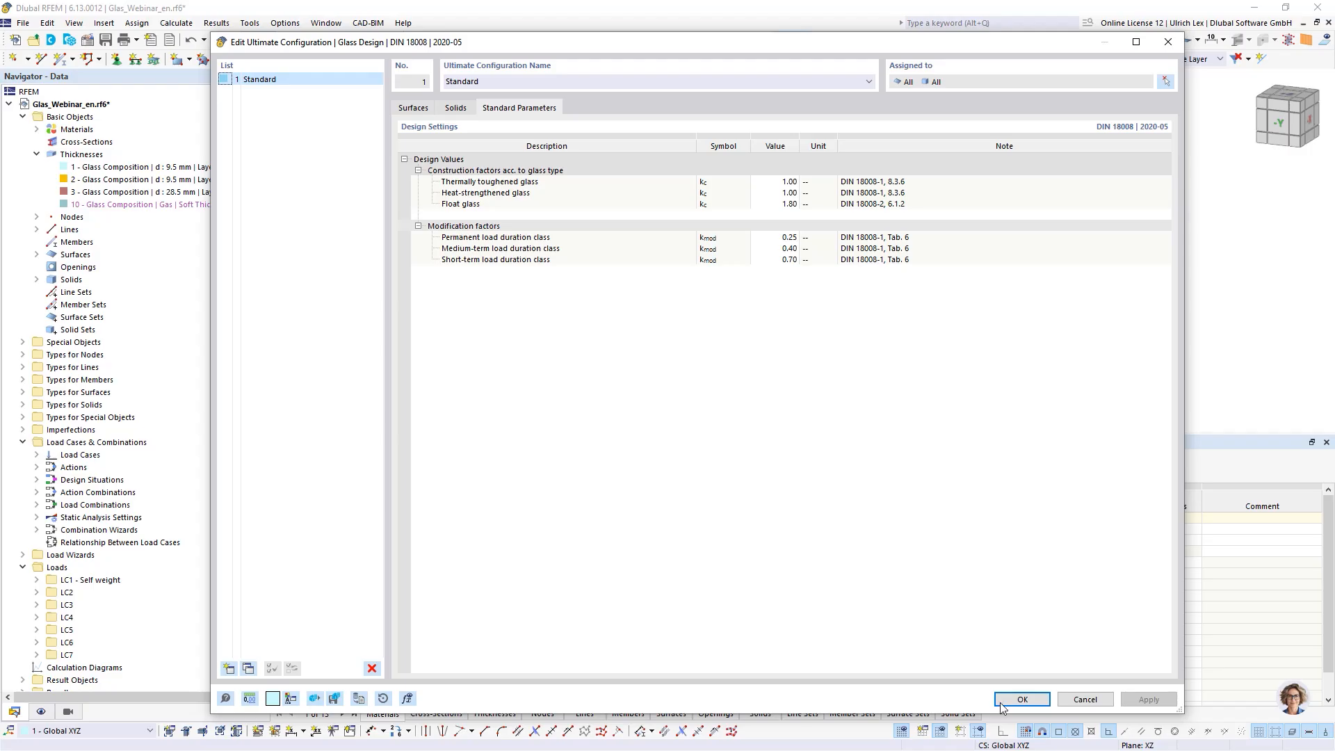
pyautogui.click(1085, 699)
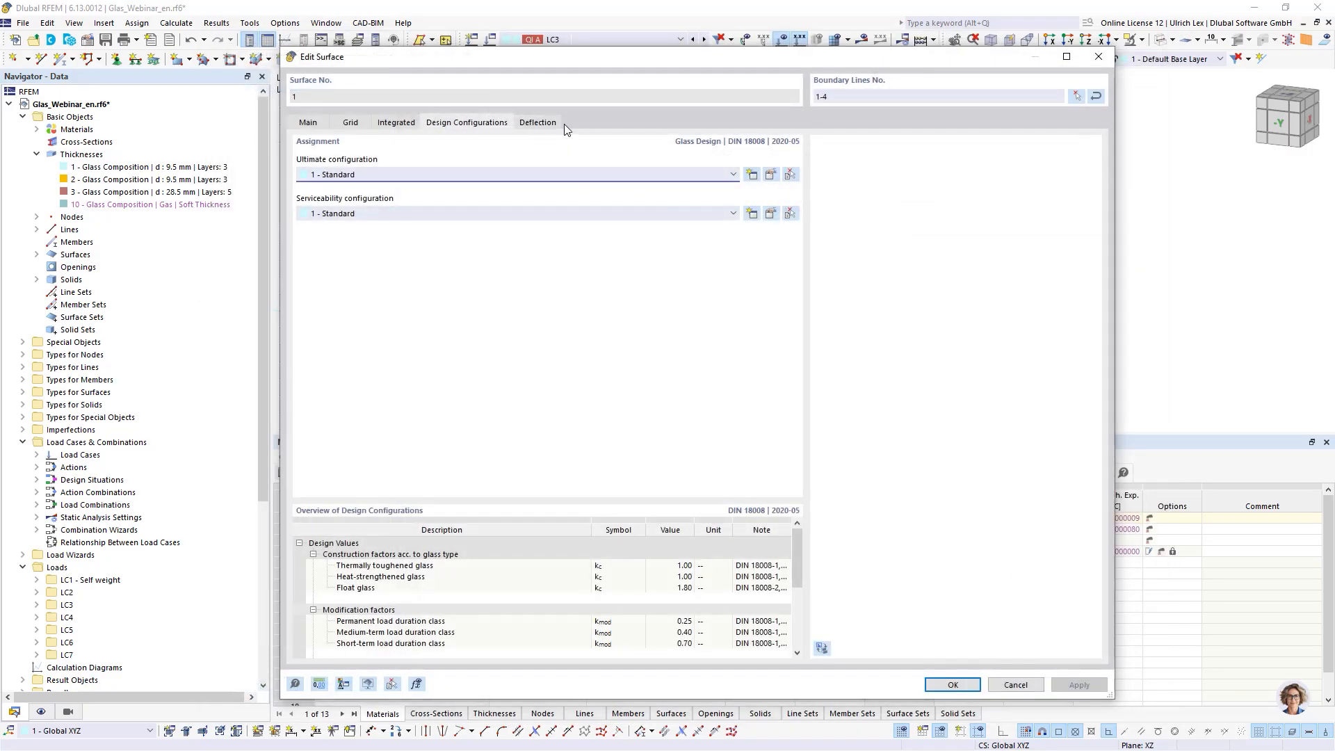
pyautogui.click(538, 123)
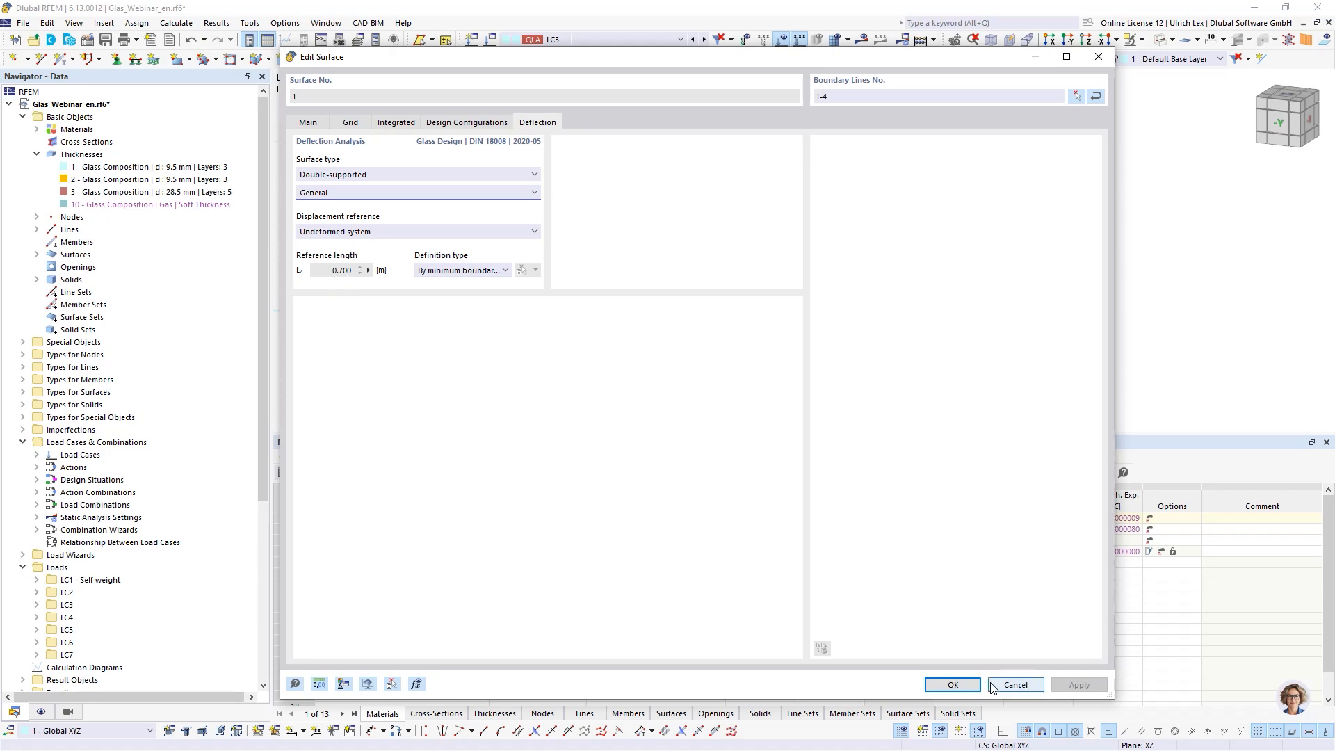
pyautogui.click(952, 684)
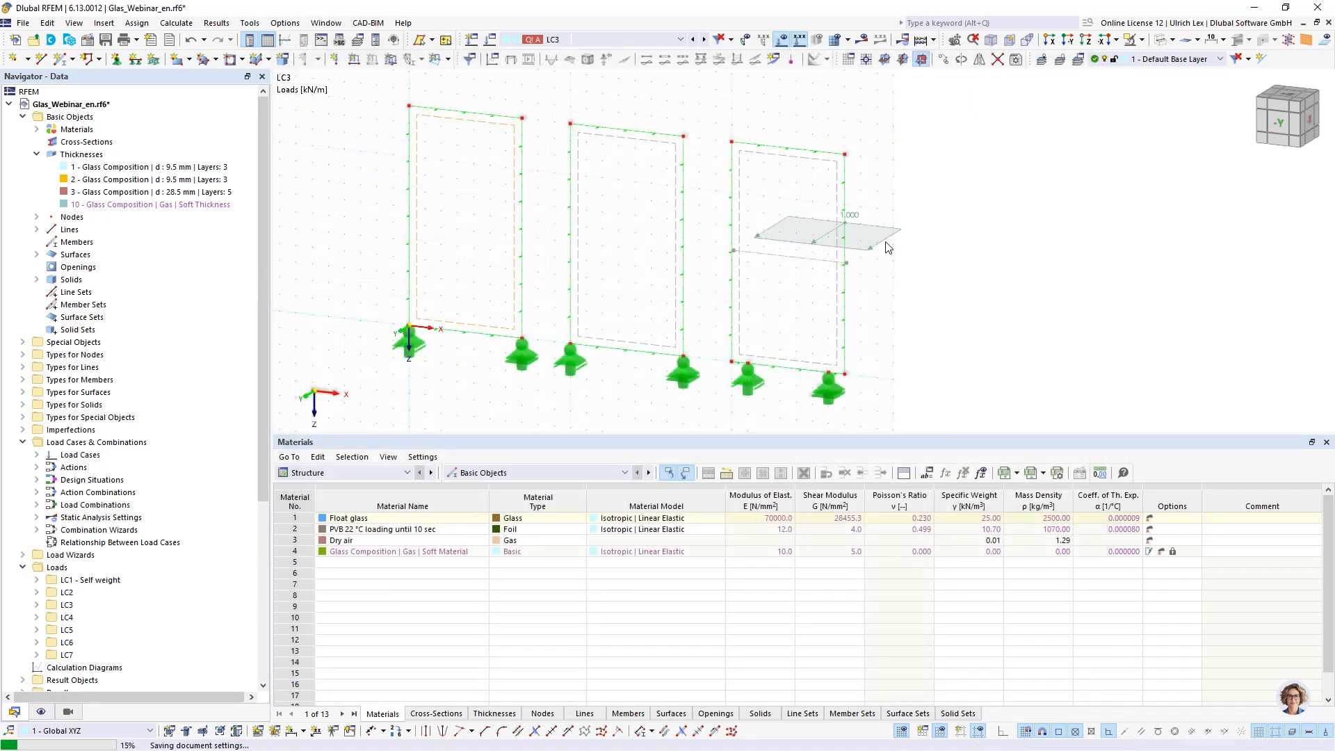
# - Define the deflection reference length of surface 29 manually as 0.700 m and apply it
pyautogui.doubleClick(815, 166)
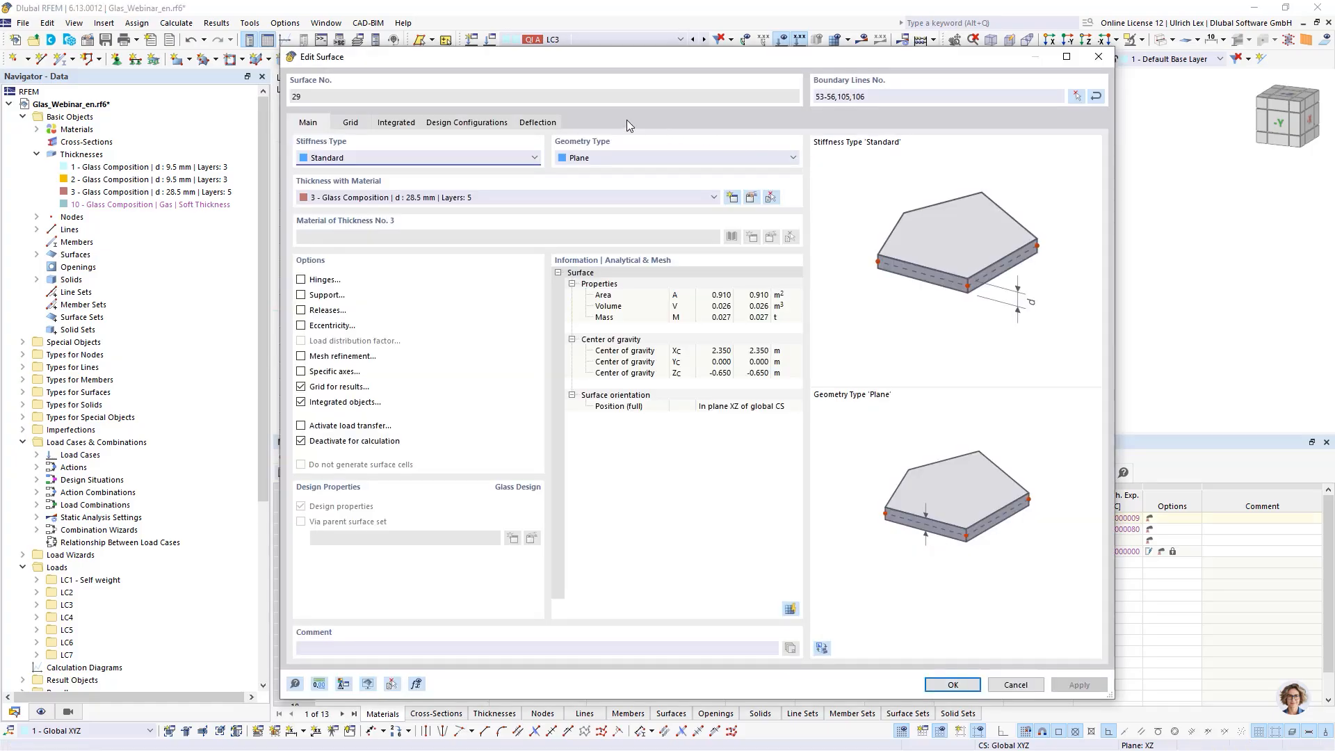
pyautogui.click(538, 123)
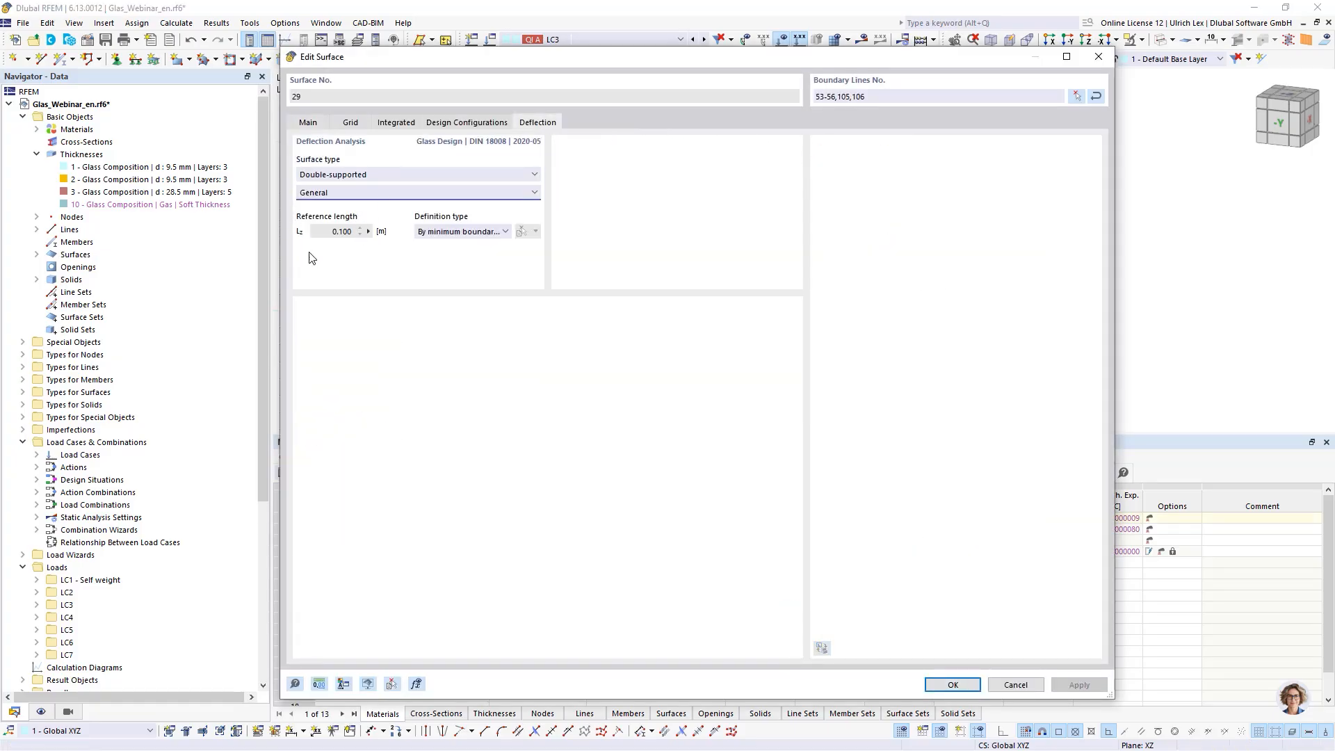
pyautogui.click(501, 232)
pyautogui.click(449, 245)
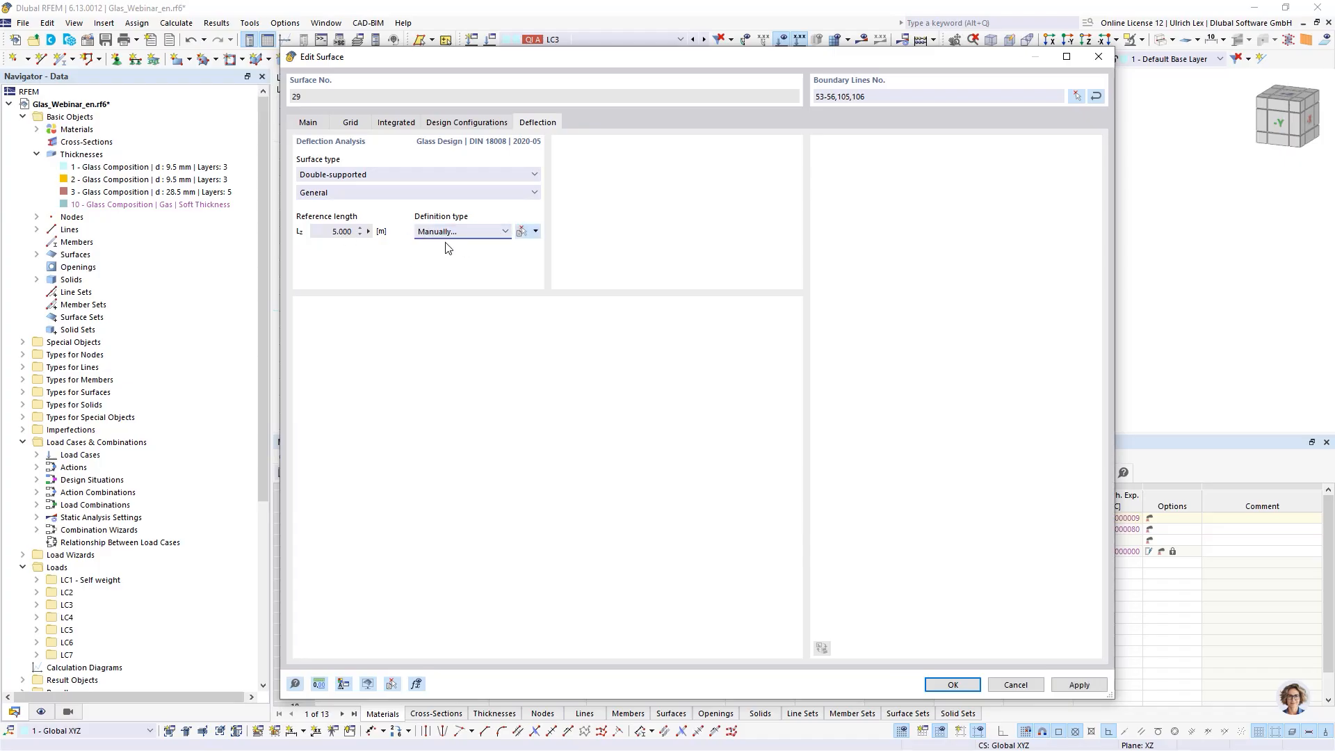
pyautogui.click(536, 231)
pyautogui.click(546, 249)
pyautogui.click(796, 148)
pyautogui.click(949, 687)
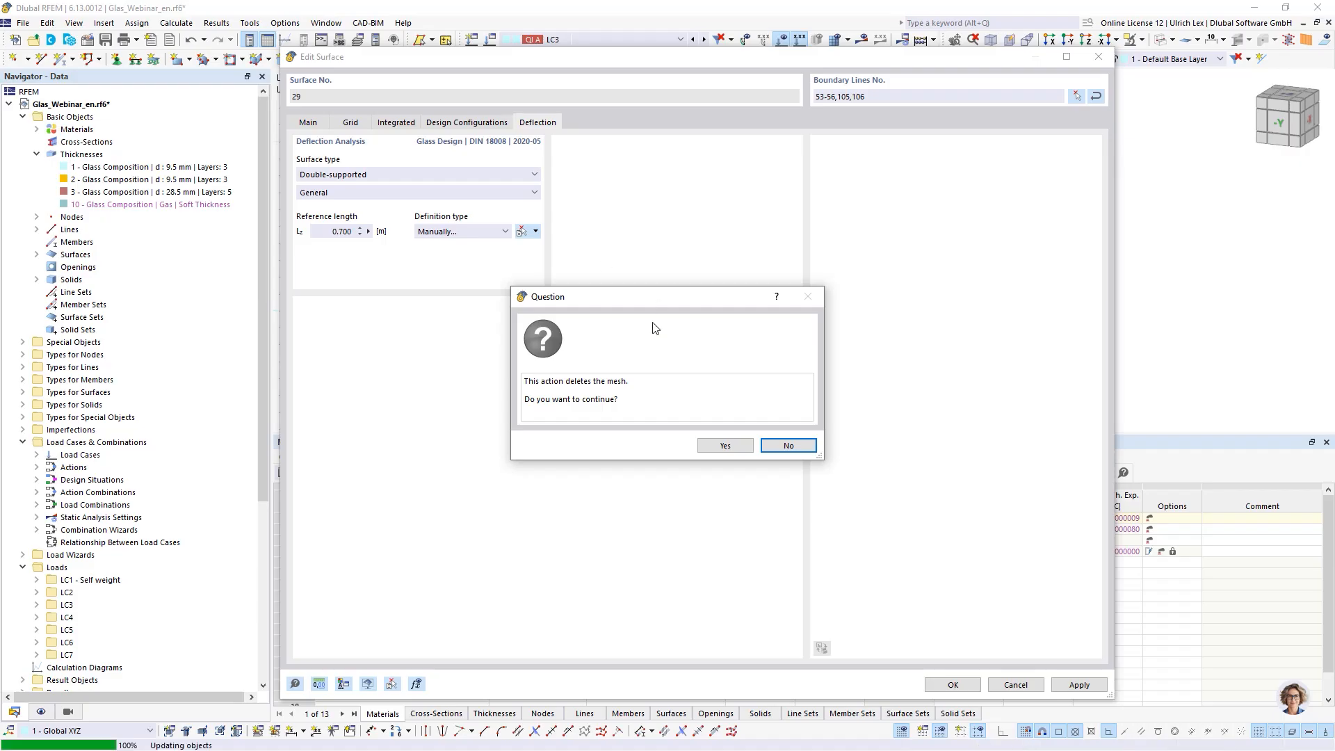
pyautogui.click(724, 445)
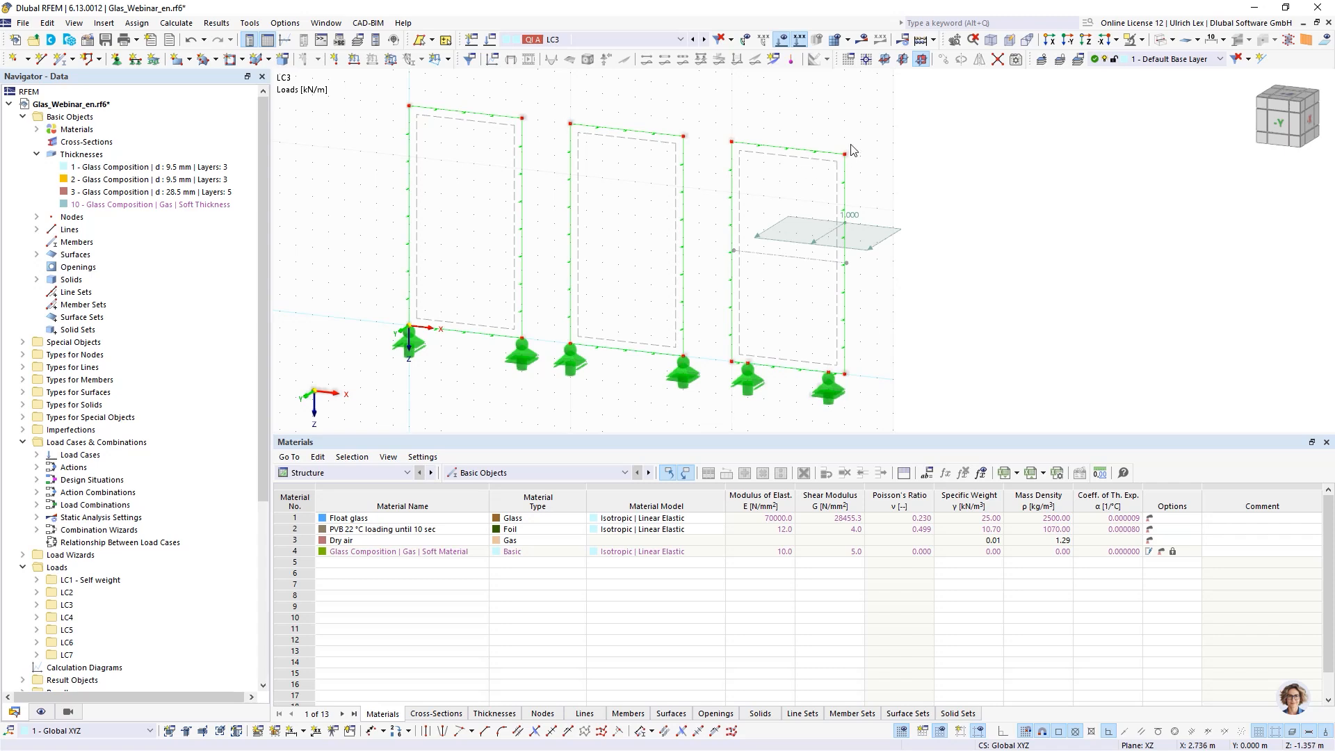
# - Expand the solids list and open solid 17 to review its deflection analysis settings, then cancel
pyautogui.scroll(3, 854, 149)
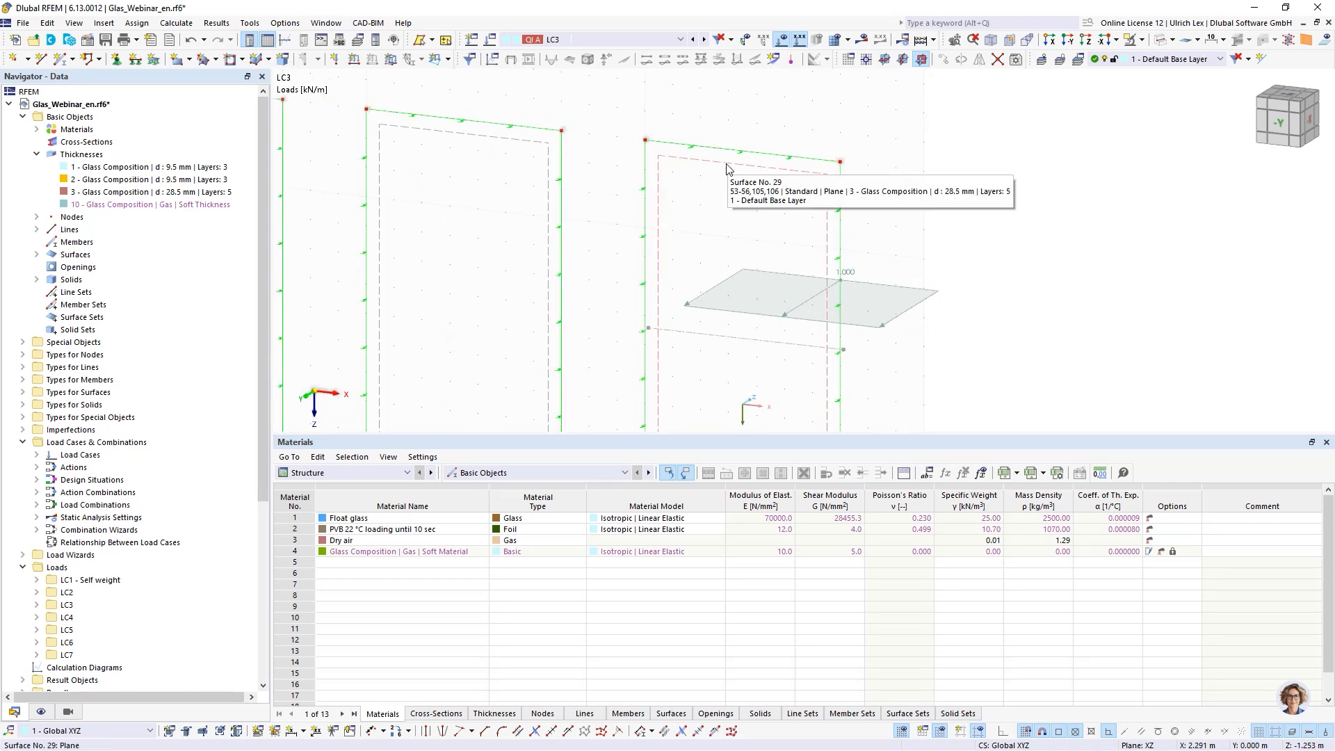
pyautogui.click(37, 280)
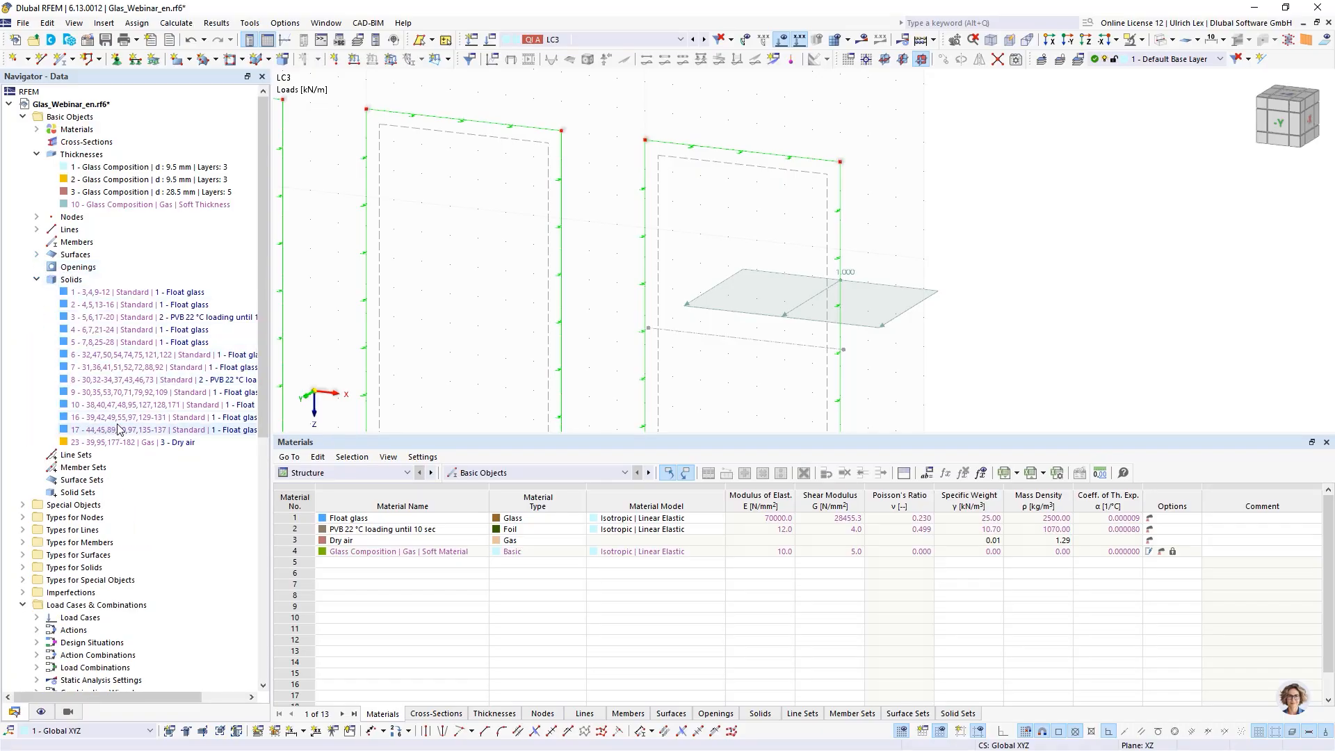
pyautogui.click(215, 427)
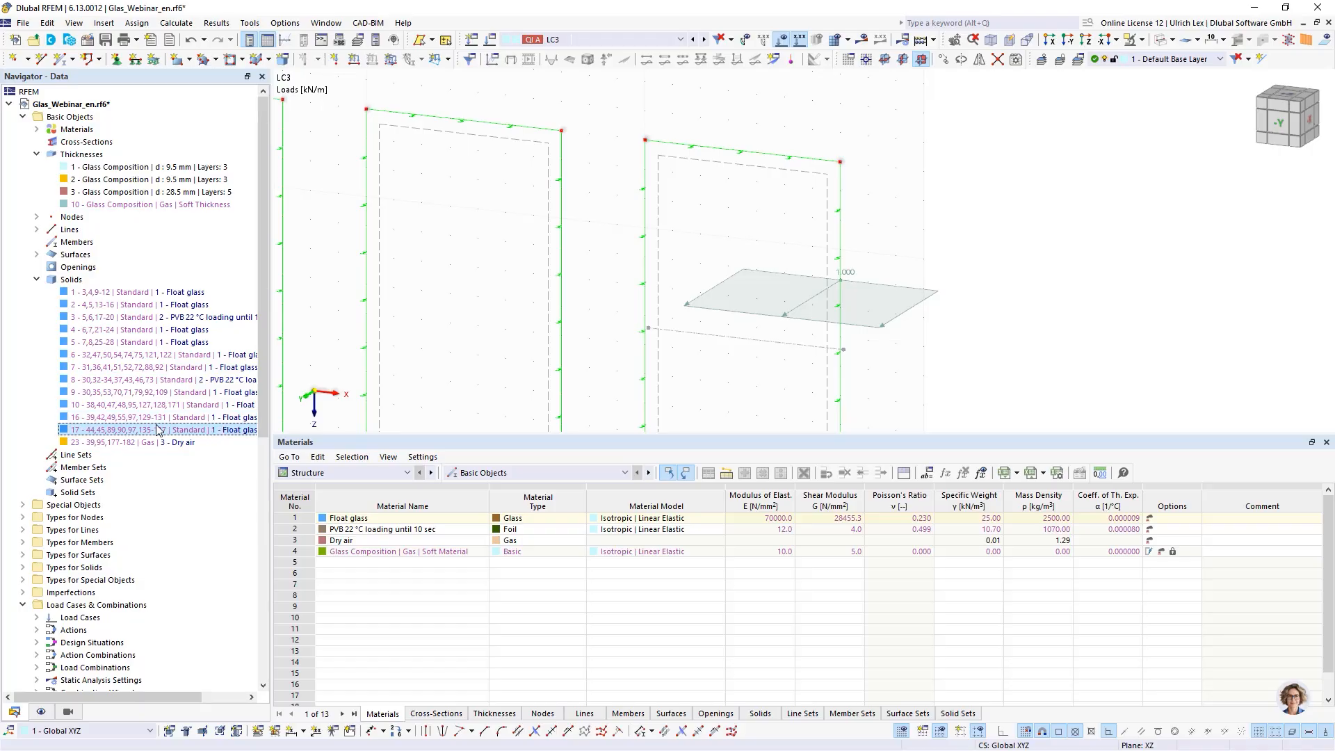
pyautogui.doubleClick(146, 431)
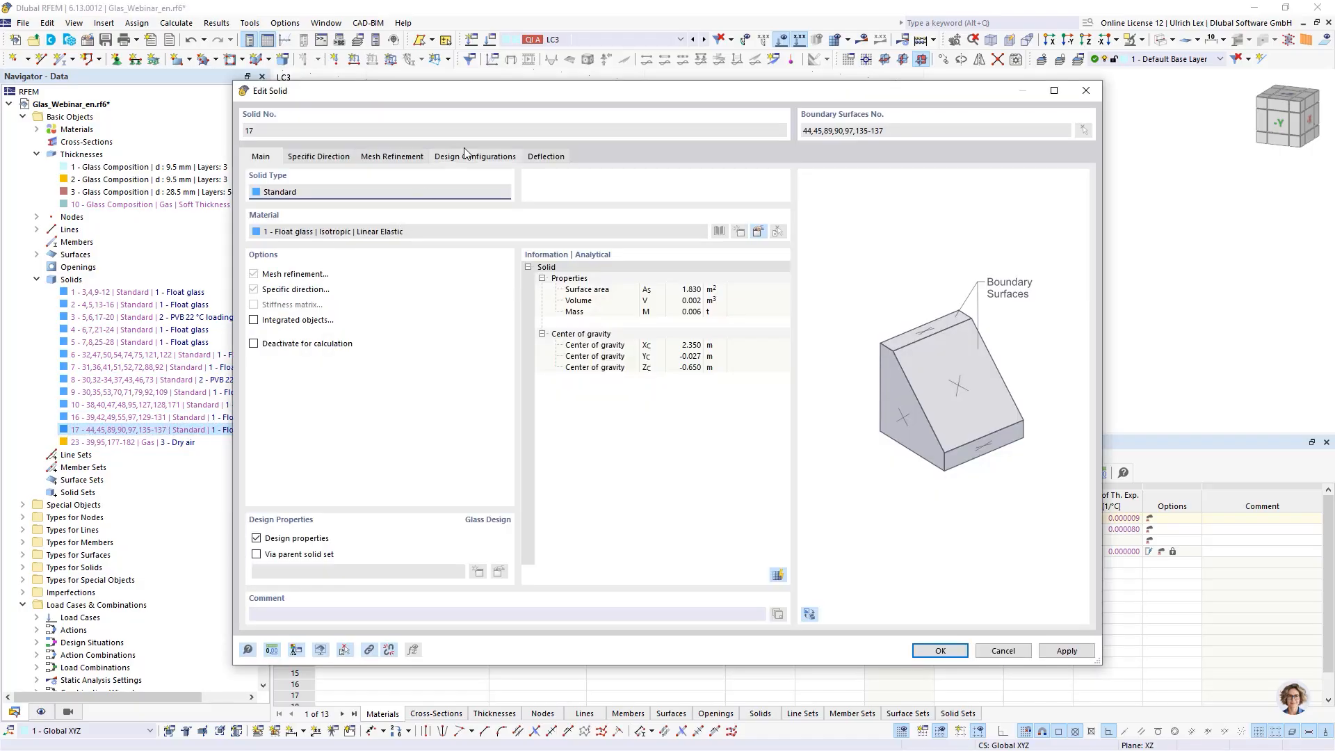
pyautogui.click(539, 158)
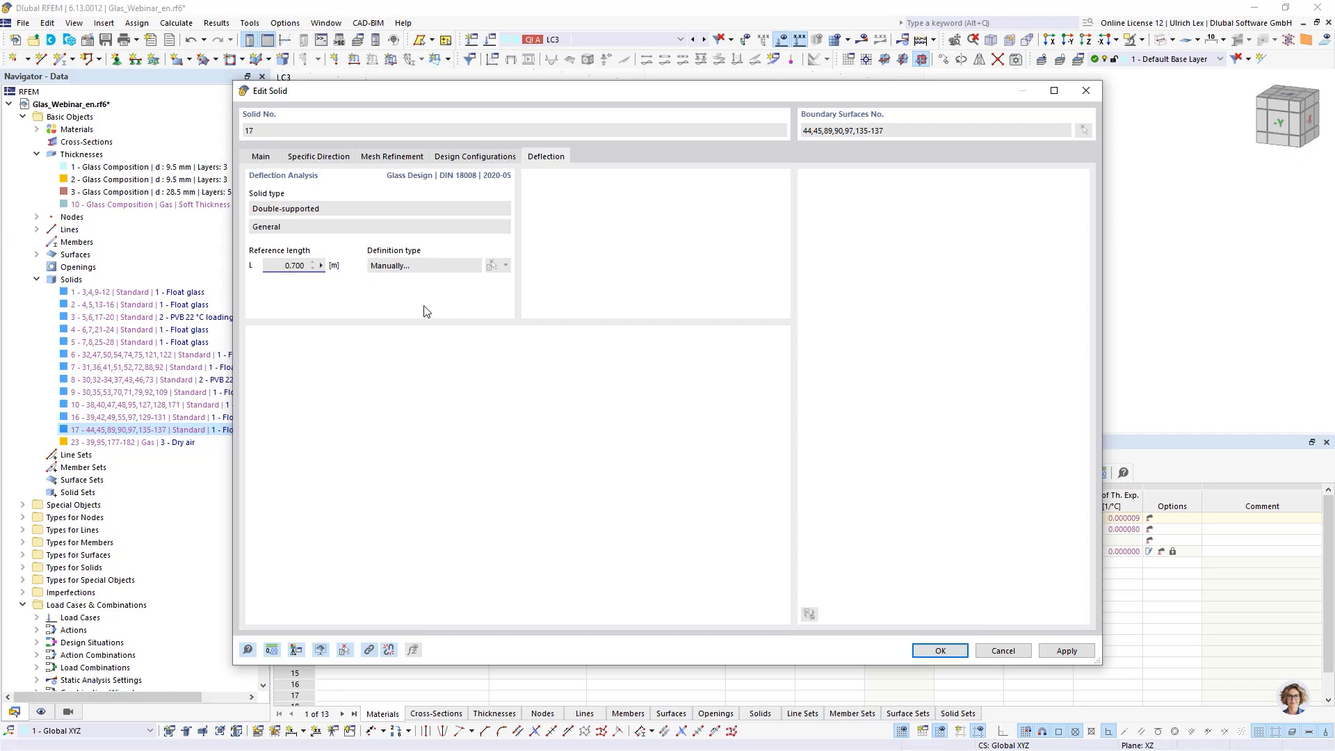
pyautogui.moveTo(583, 97); pyautogui.dragTo(442, 331)
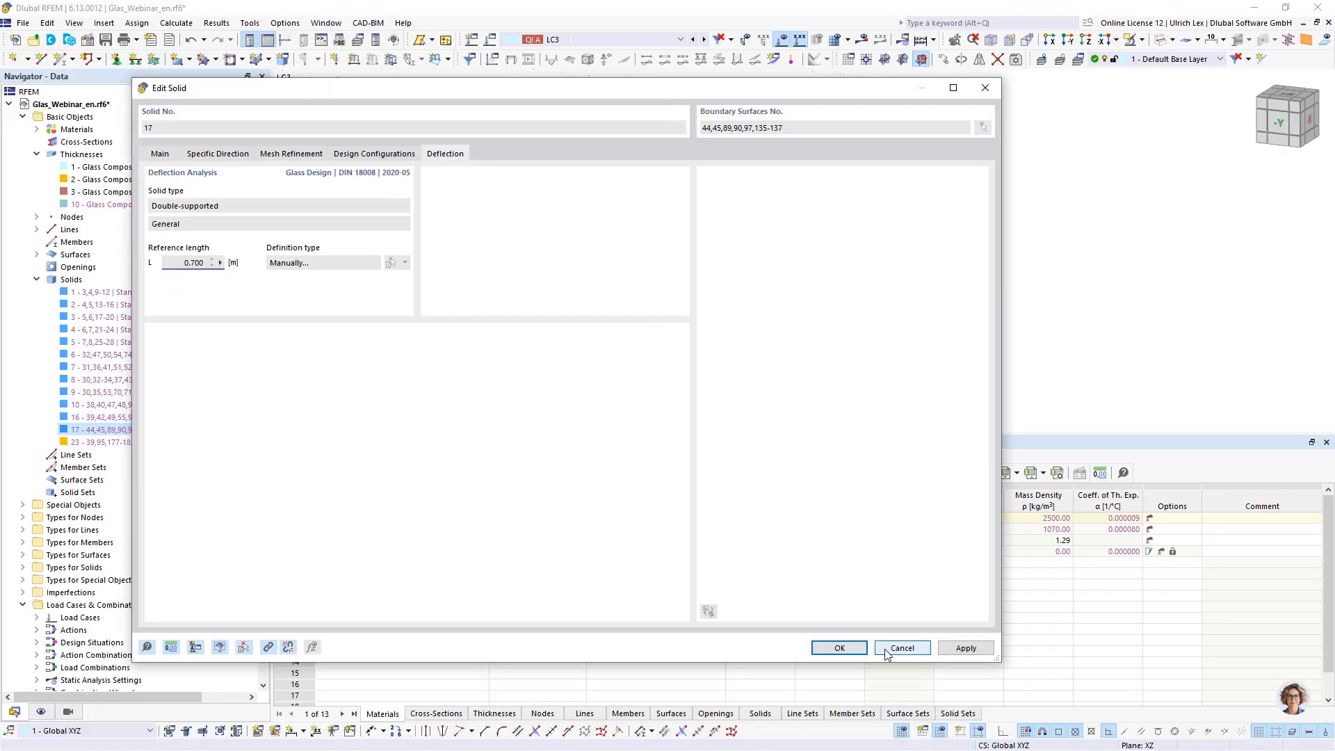
pyautogui.click(902, 648)
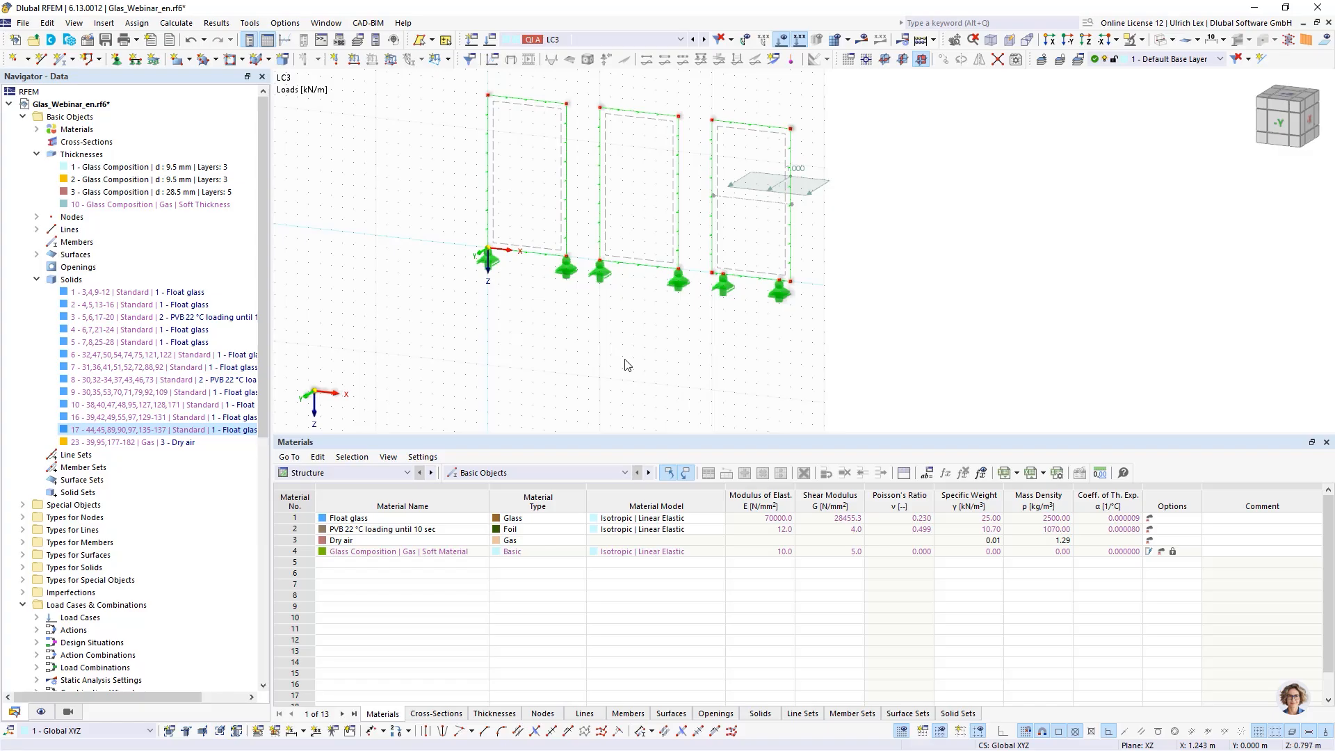
# - Switch the table to the Glass Design input data
pyautogui.scroll(2, 687, 103)
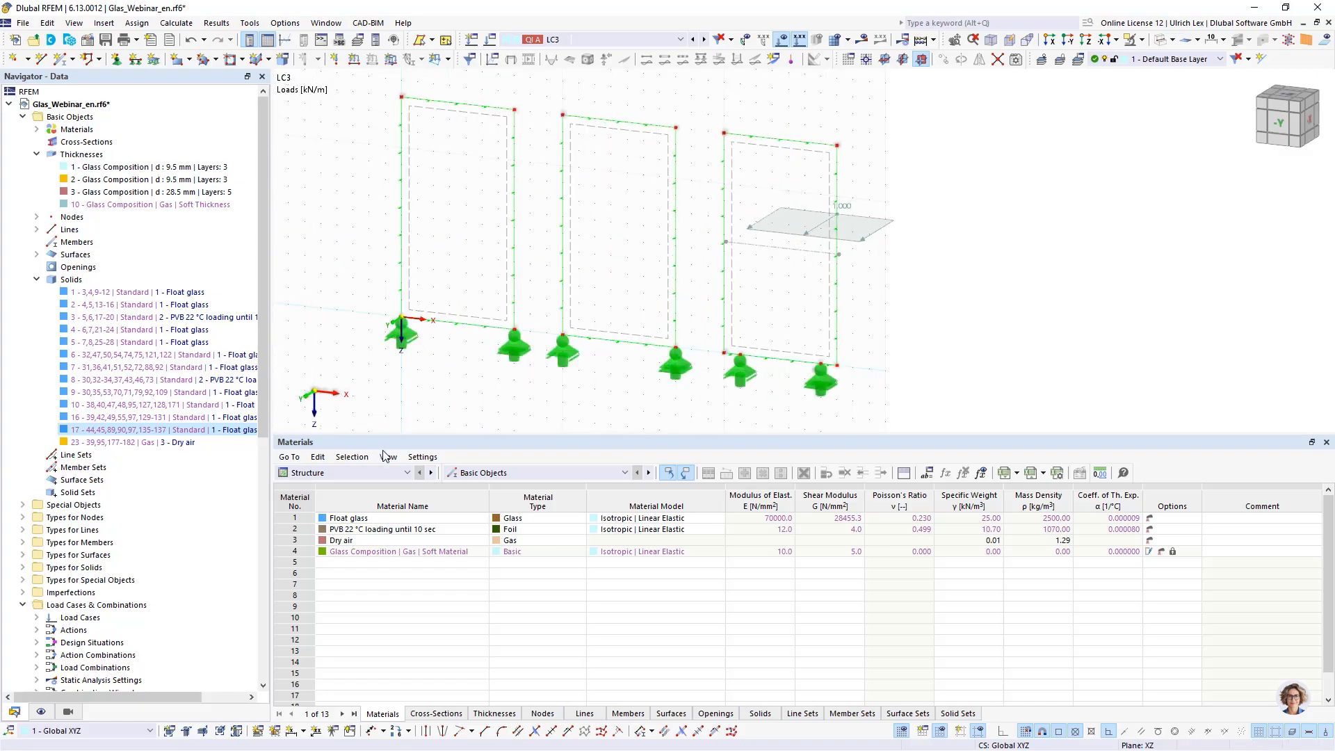
pyautogui.click(377, 477)
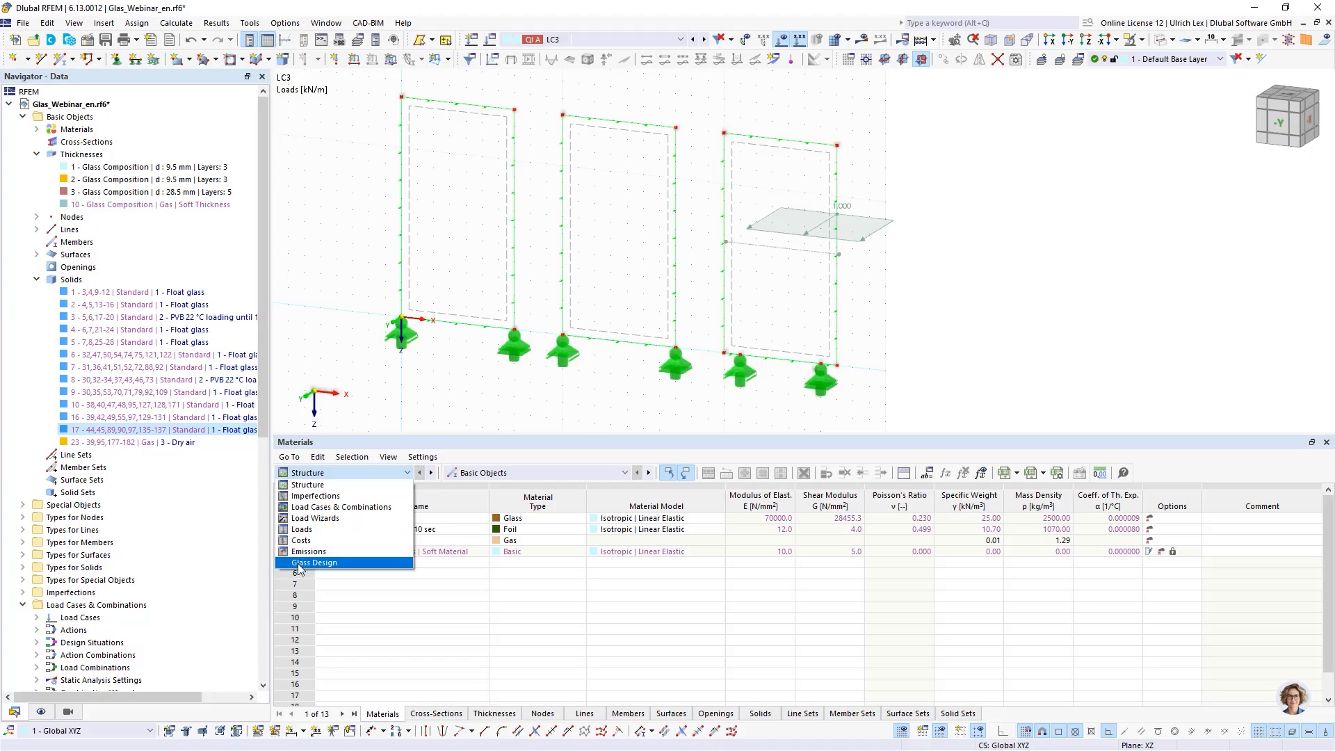
pyautogui.click(346, 563)
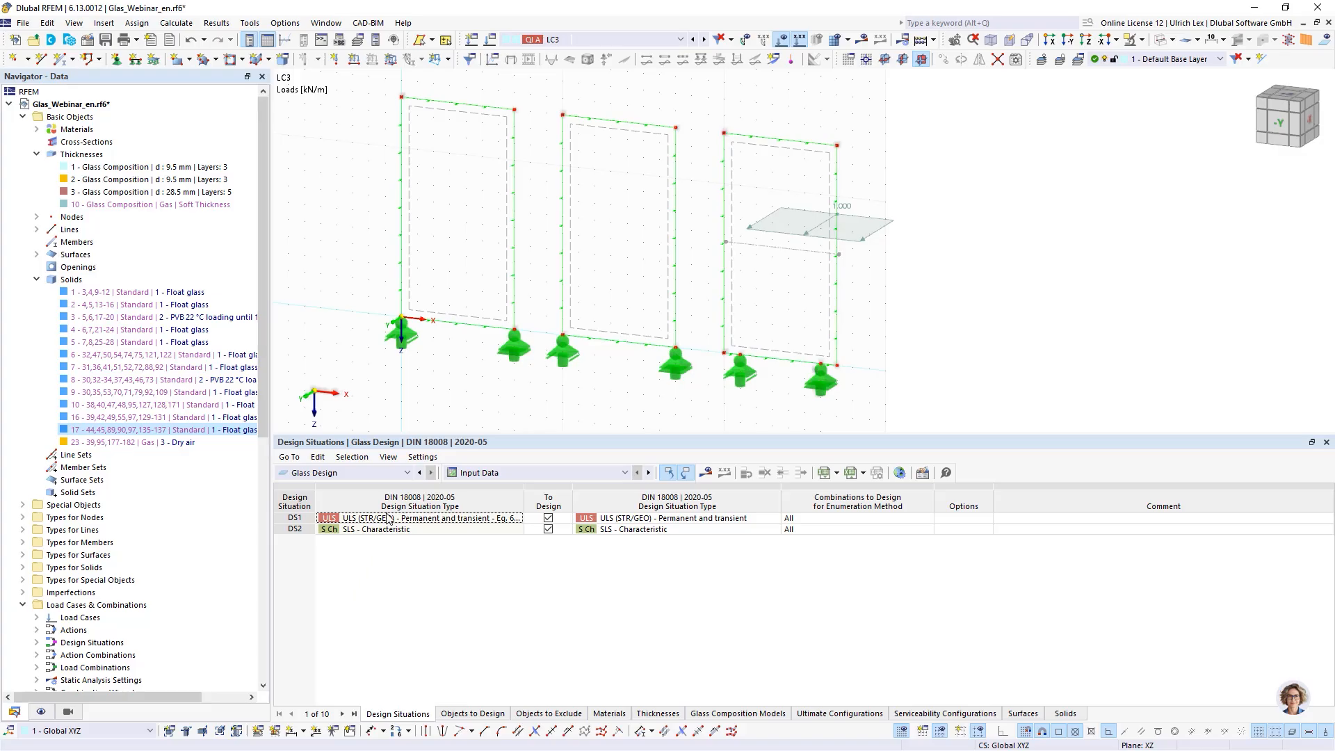
# - Open Load Cases & Combinations and review the design situations, load combinations and the climate situations of LC4 and LC6
pyautogui.click(492, 42)
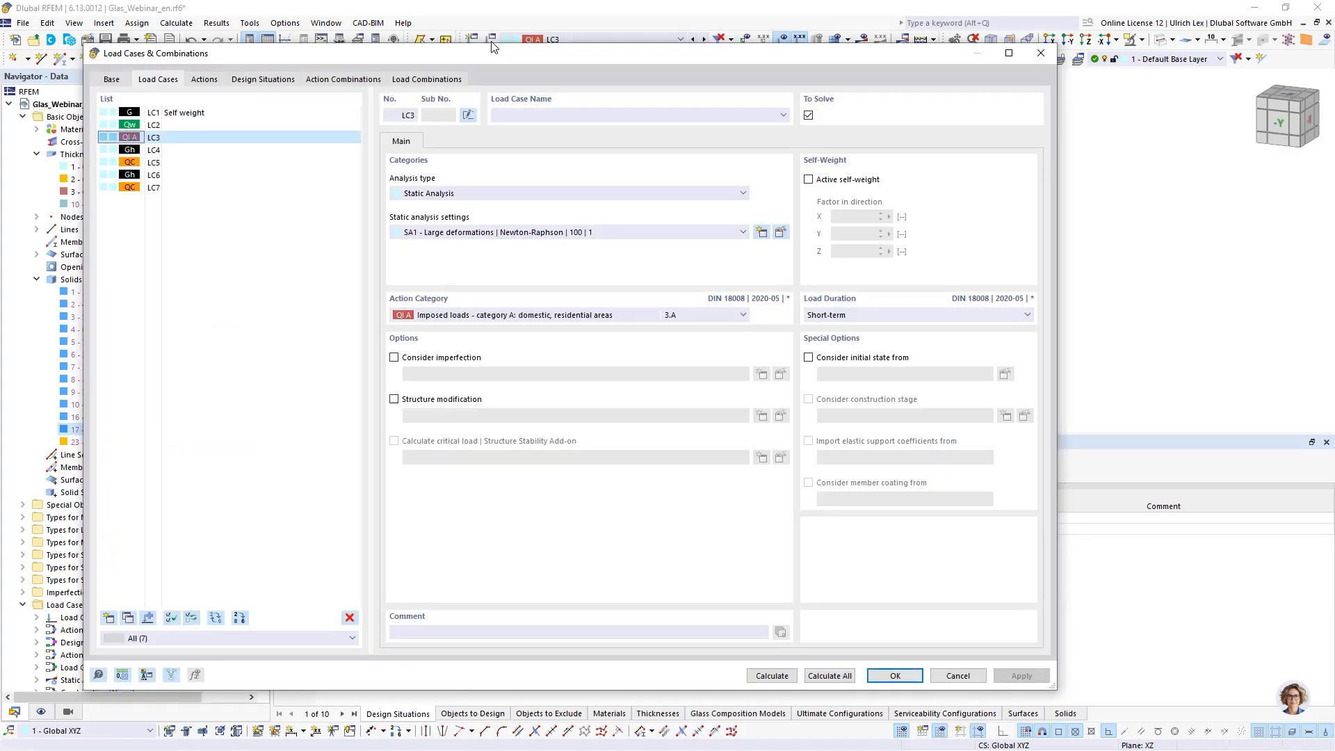
pyautogui.click(262, 81)
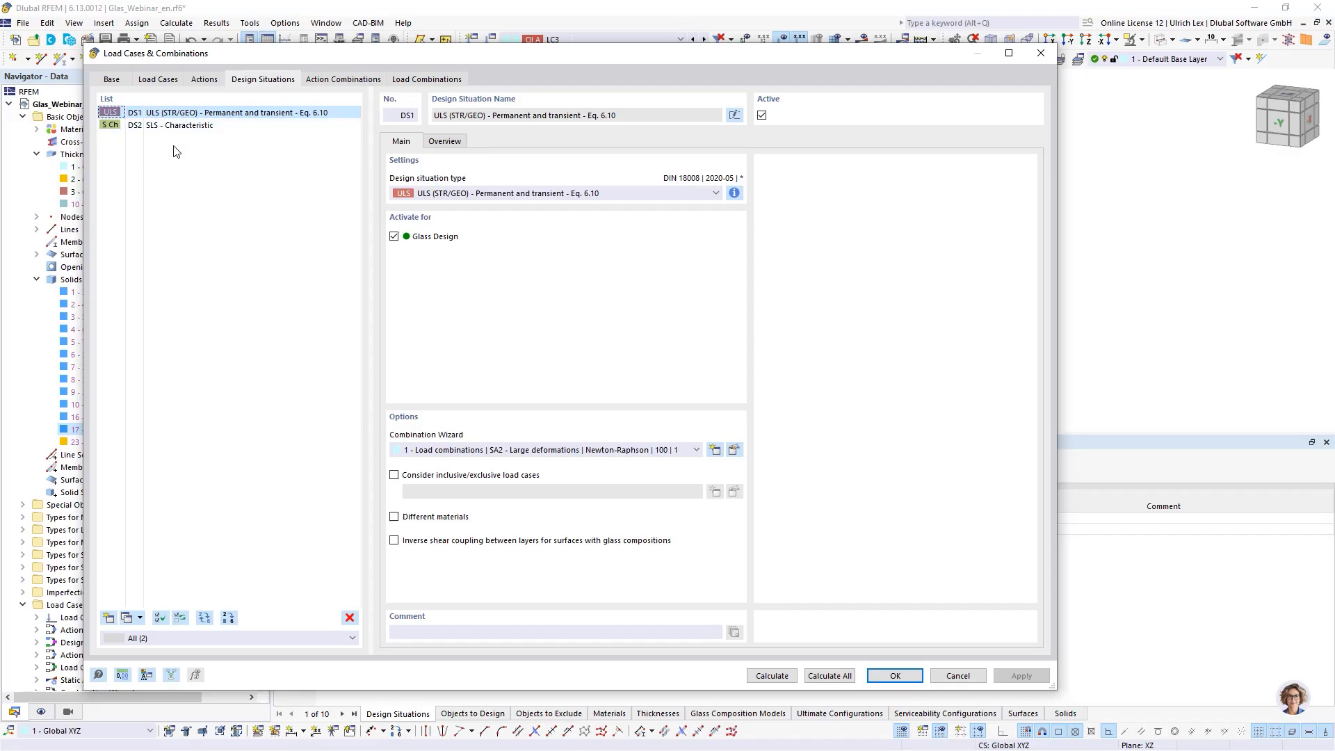
pyautogui.click(428, 79)
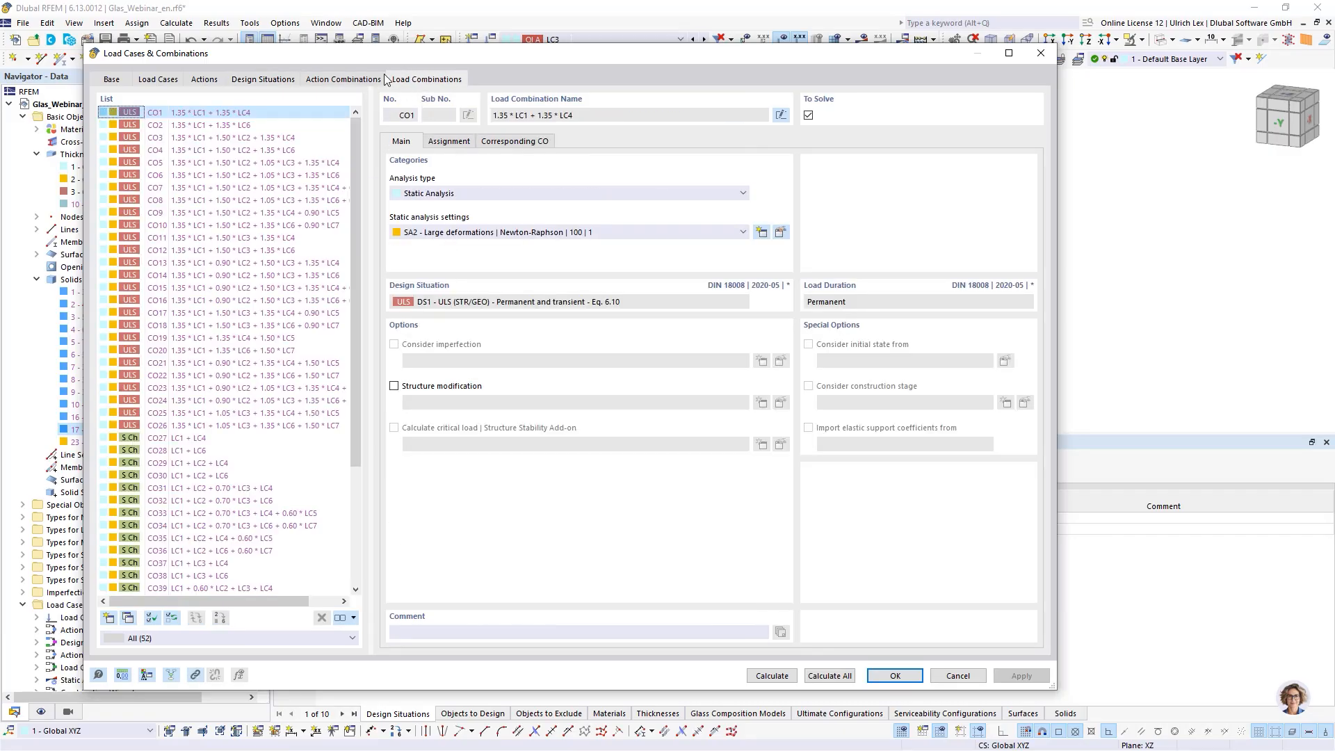
pyautogui.click(246, 115)
pyautogui.click(254, 126)
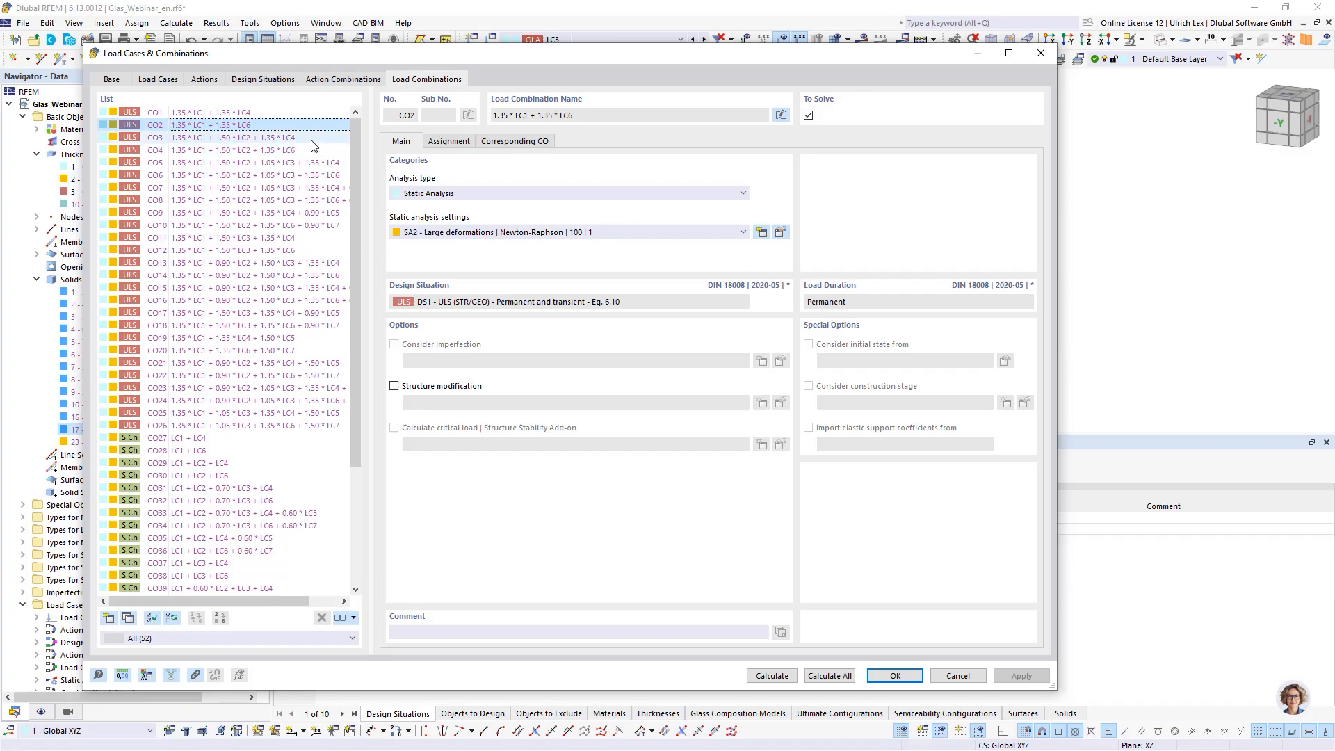
pyautogui.click(311, 150)
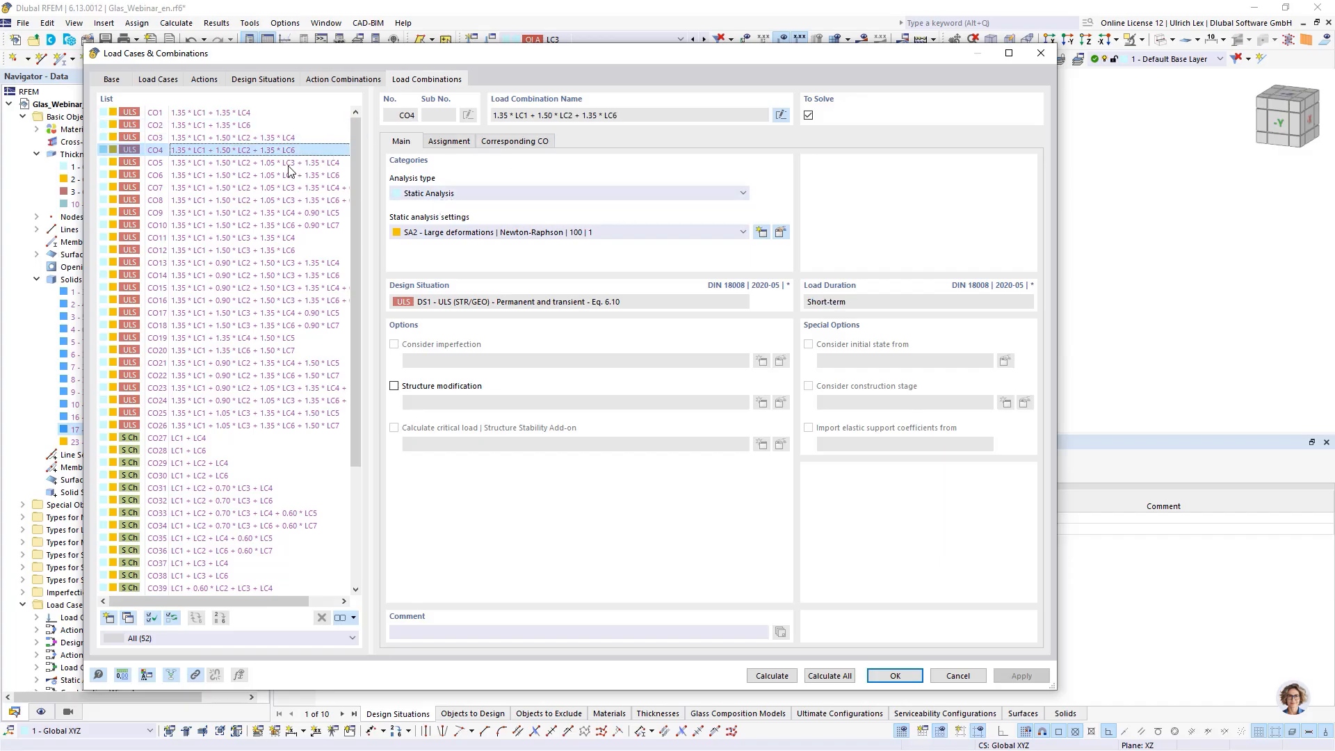
pyautogui.click(155, 79)
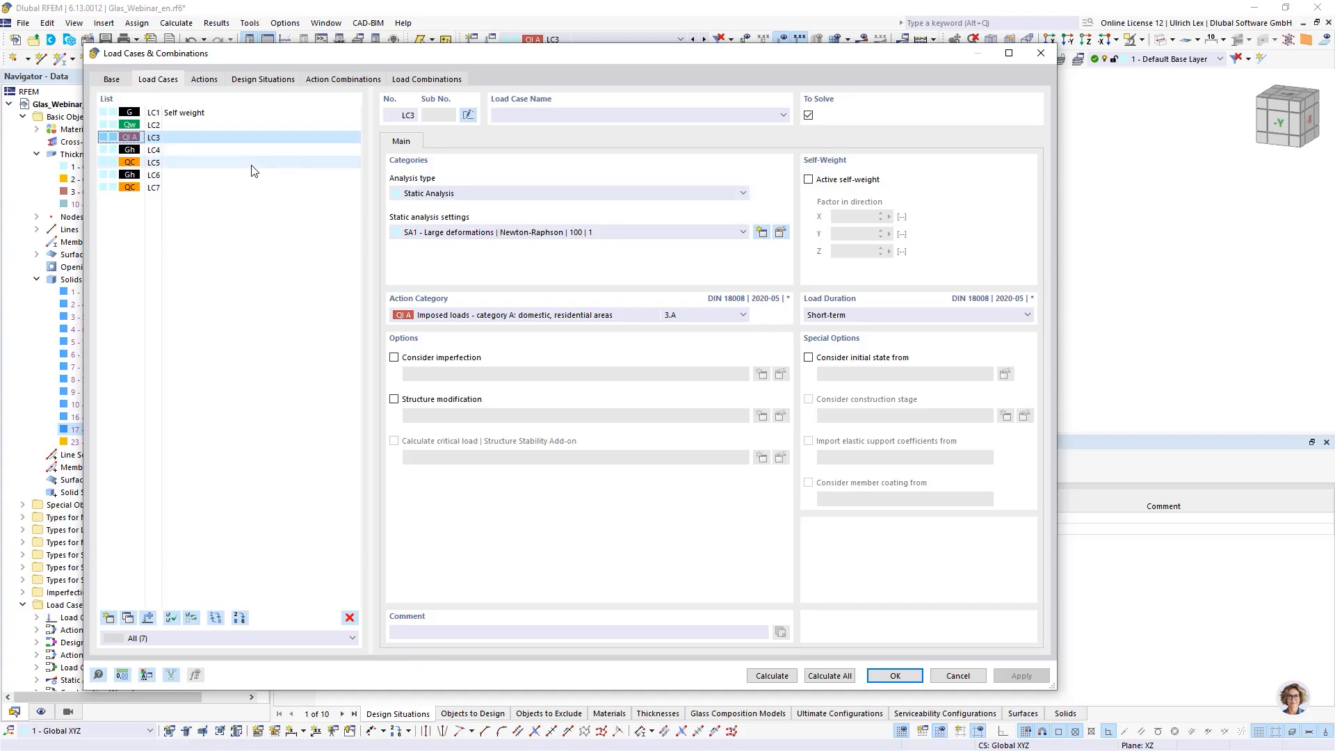
pyautogui.click(226, 151)
pyautogui.click(461, 142)
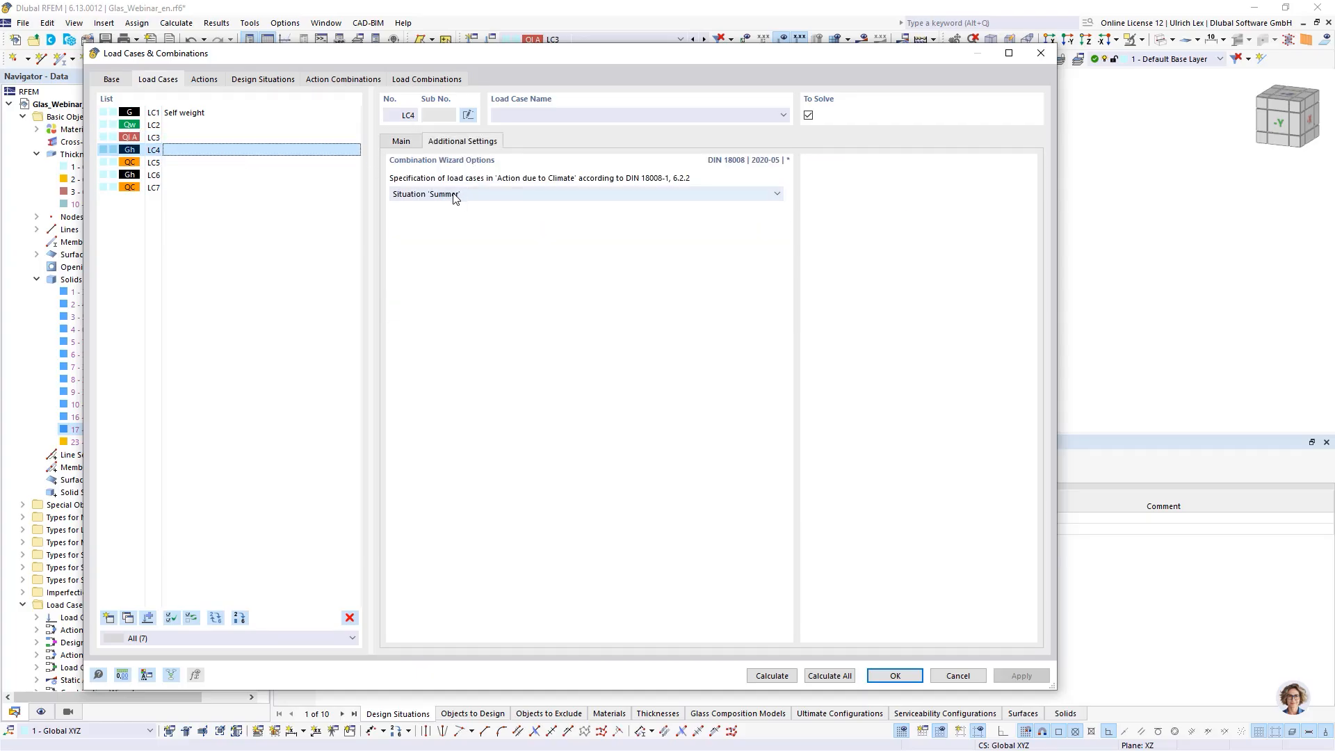
pyautogui.click(185, 175)
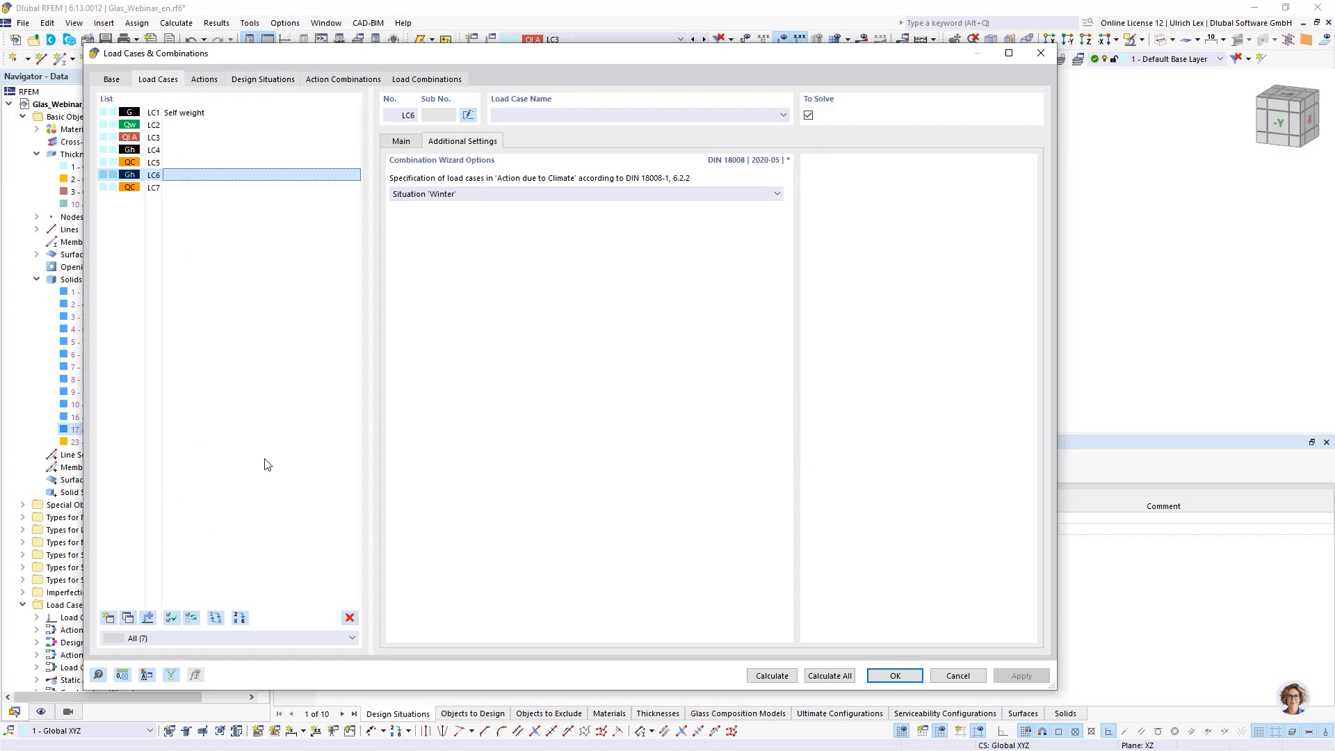
pyautogui.click(178, 151)
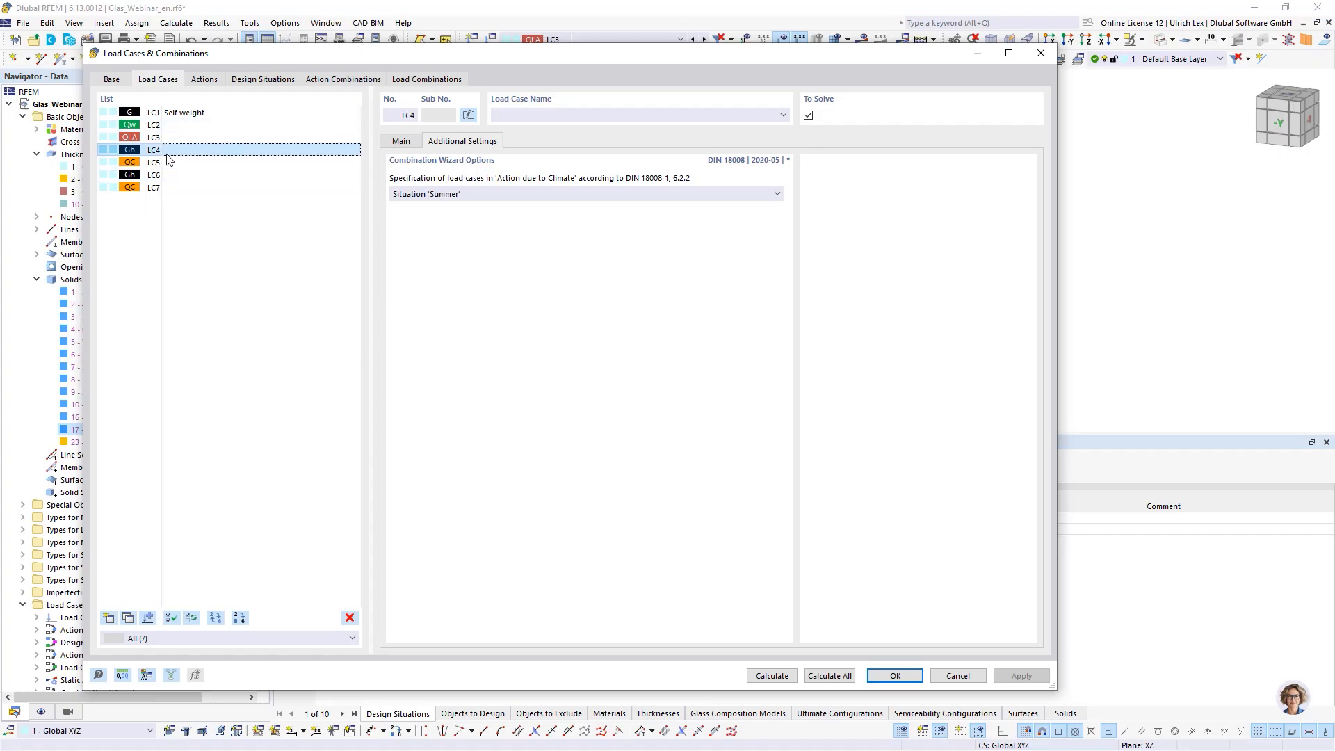
pyautogui.click(270, 81)
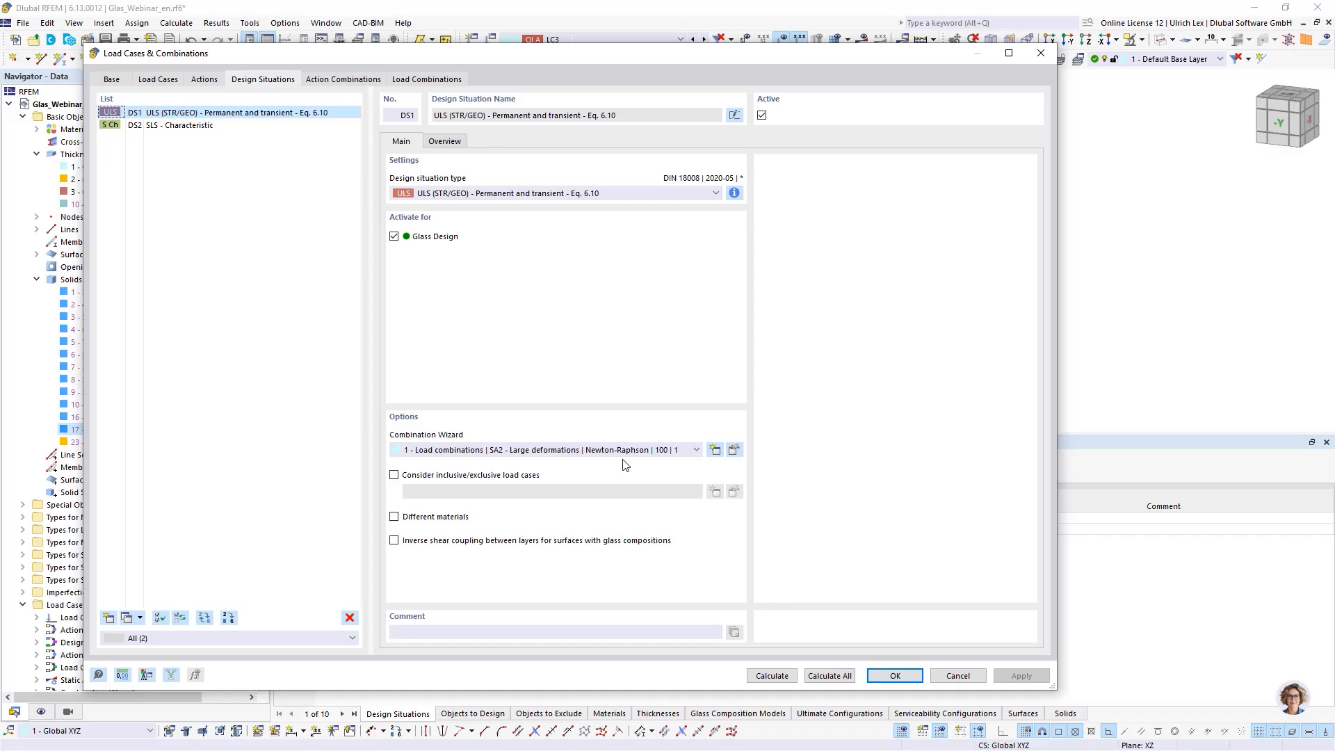
pyautogui.click(440, 80)
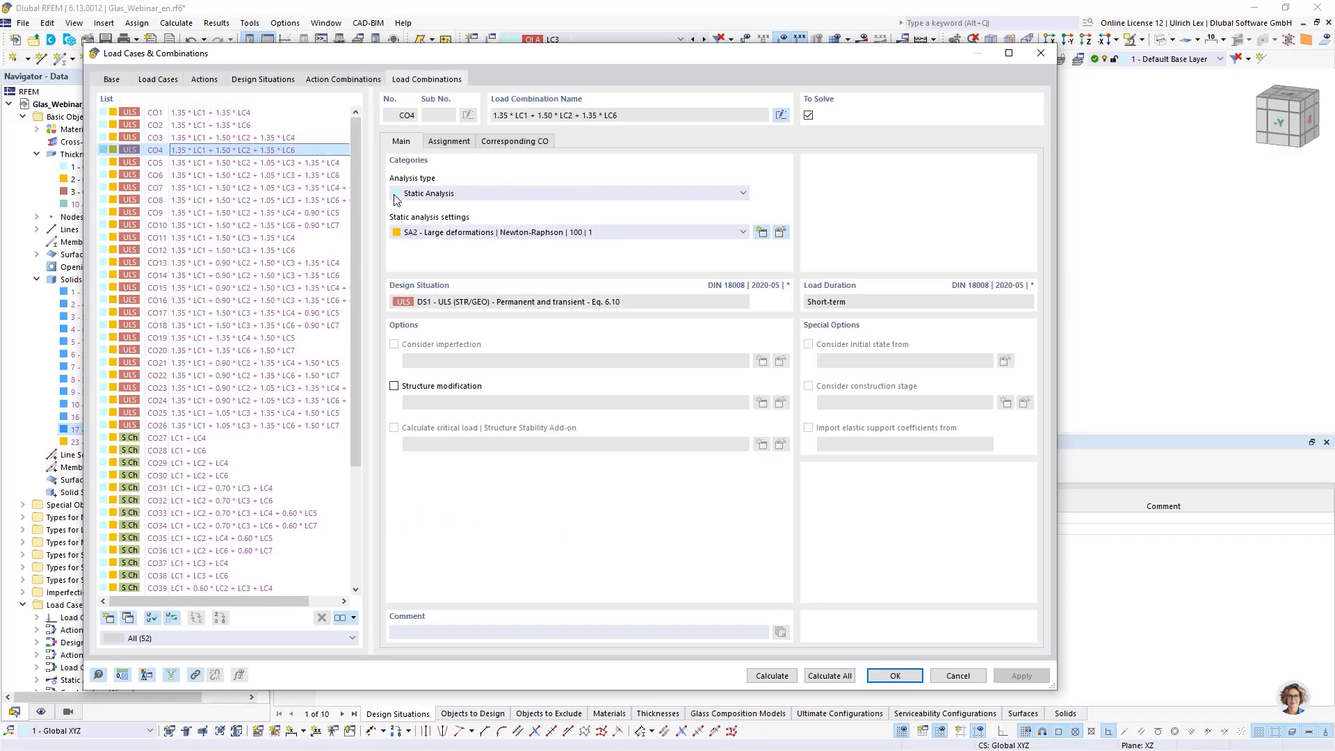
pyautogui.scroll(-2, 320, 301)
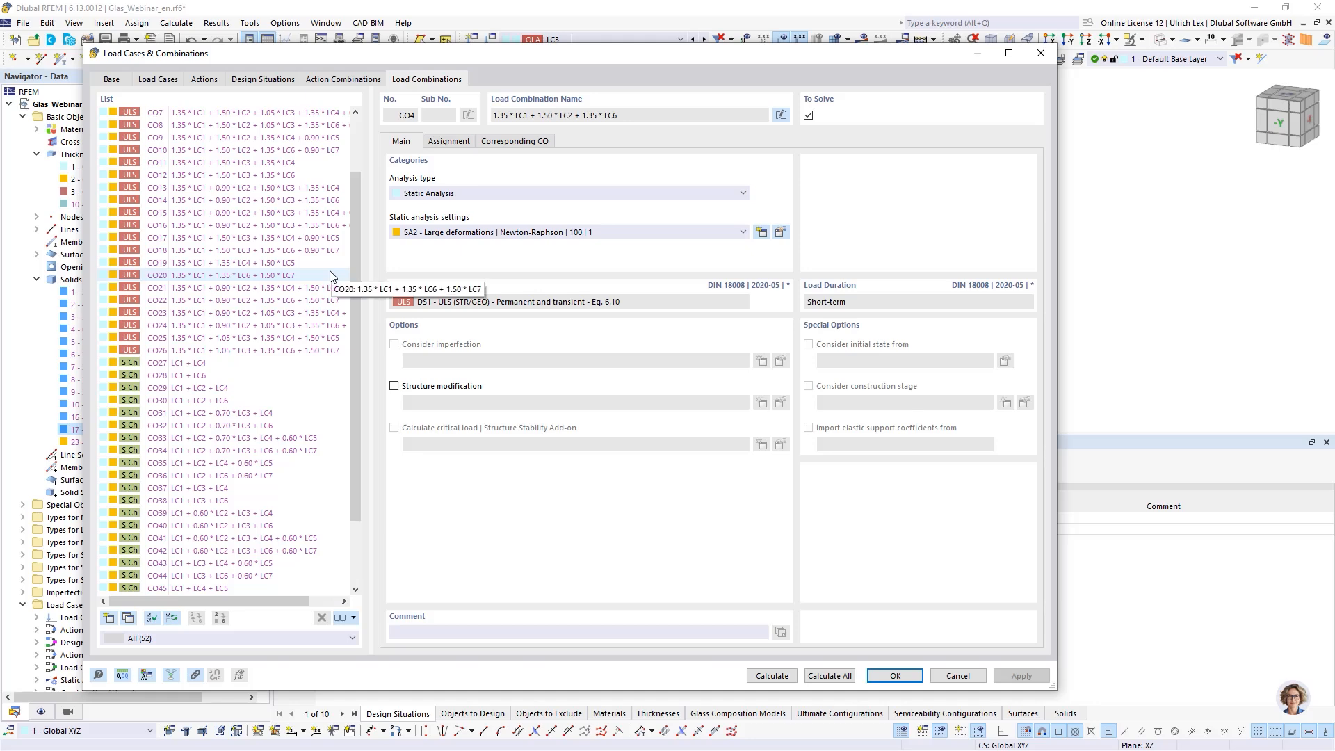
pyautogui.scroll(-1, 209, 234)
pyautogui.scroll(3, 208, 235)
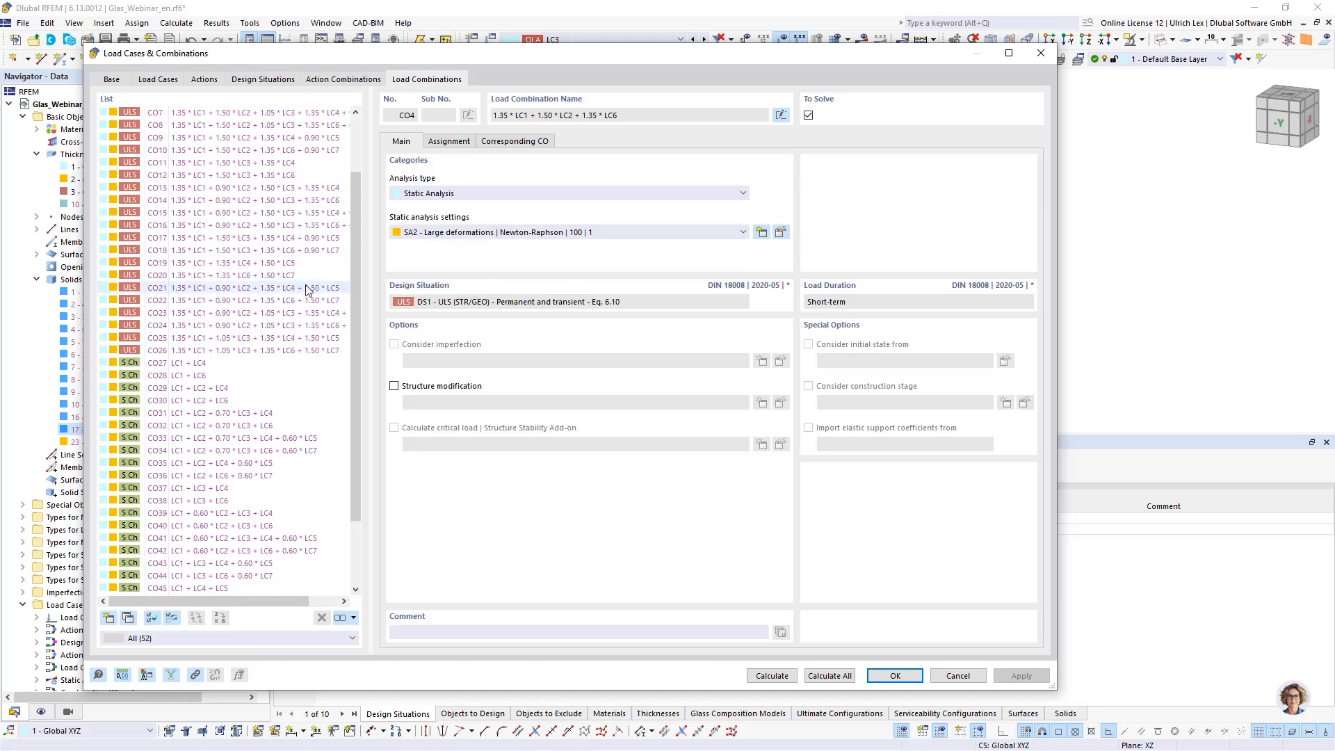
# - Review the load durations of load cases LC1 to LC3 and close the dialog
pyautogui.click(159, 79)
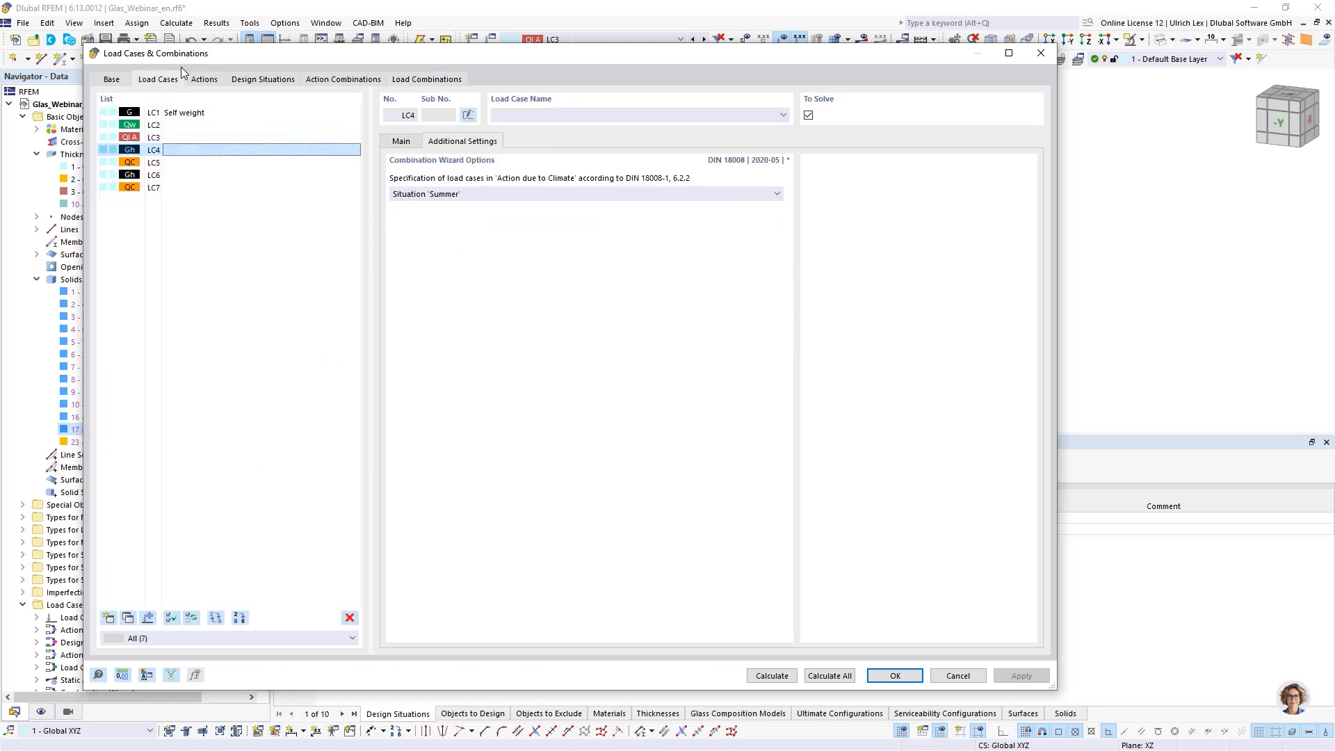
pyautogui.click(186, 115)
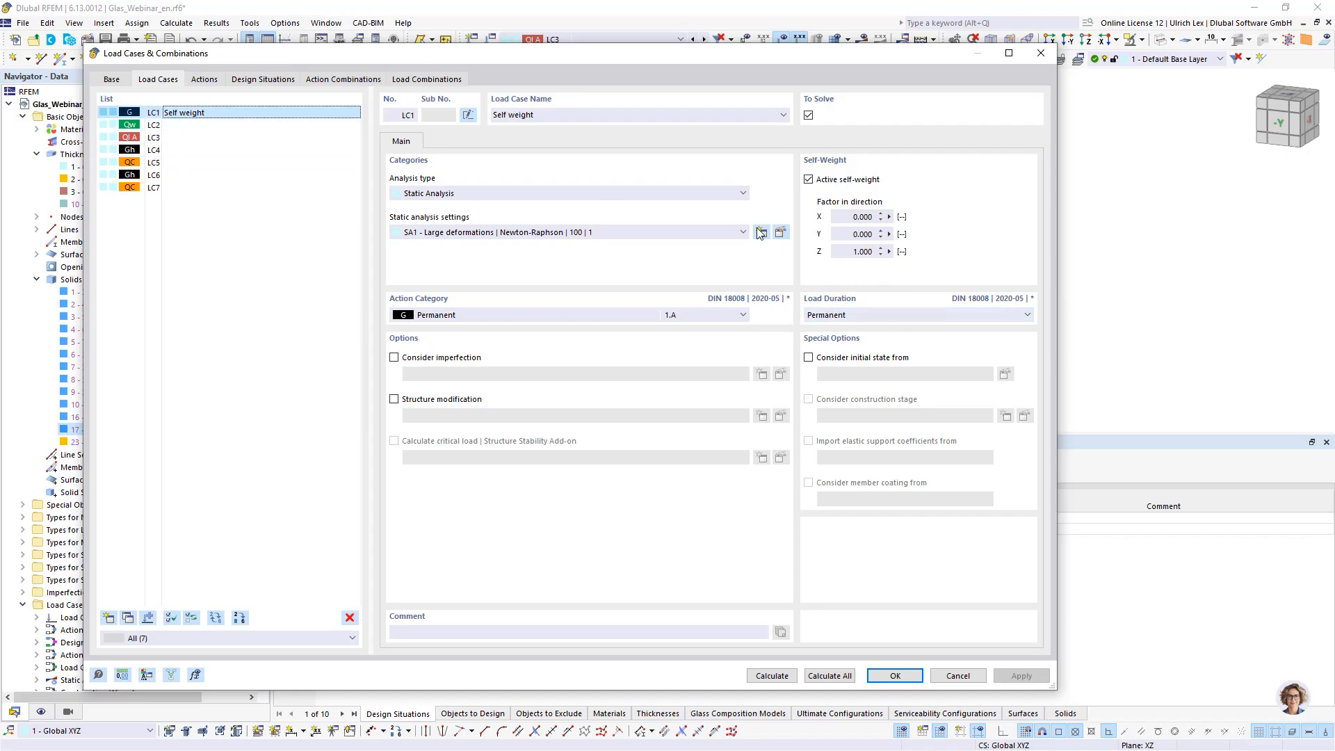
pyautogui.click(891, 318)
pyautogui.click(891, 318)
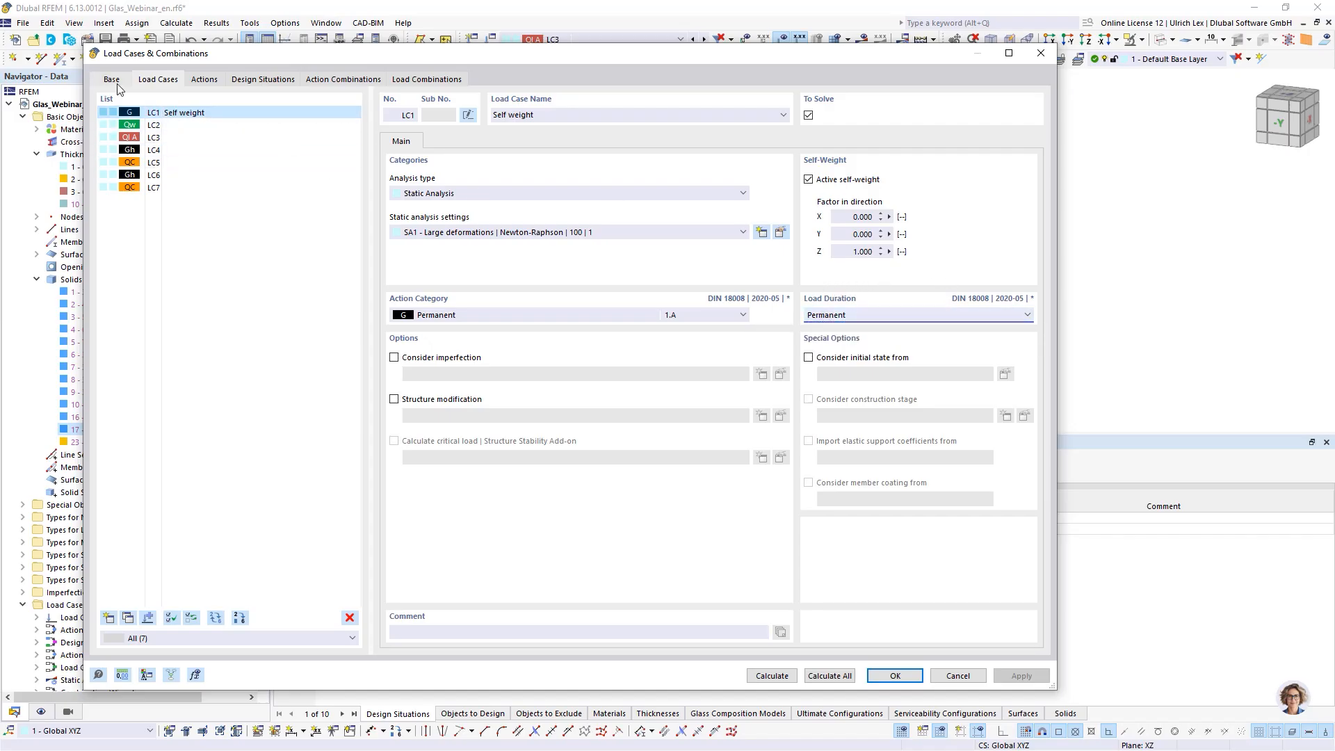
pyautogui.click(156, 125)
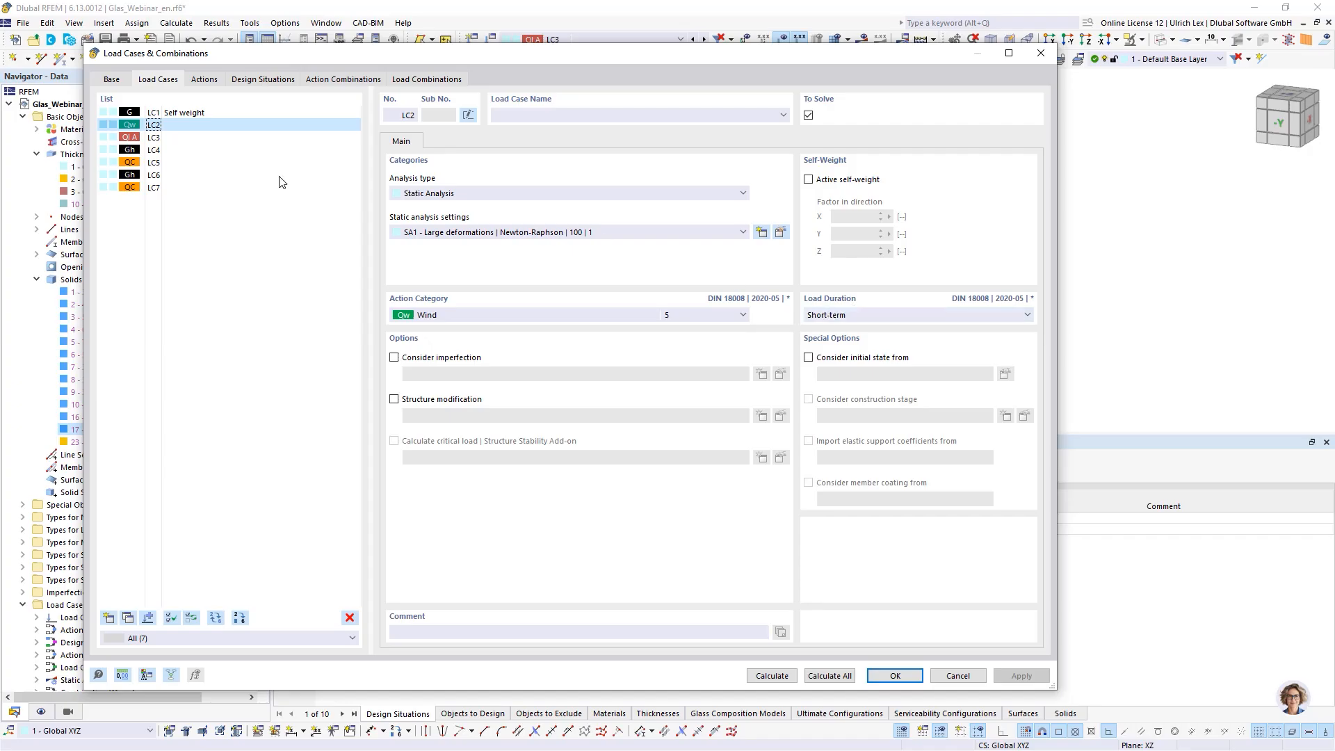
pyautogui.click(154, 138)
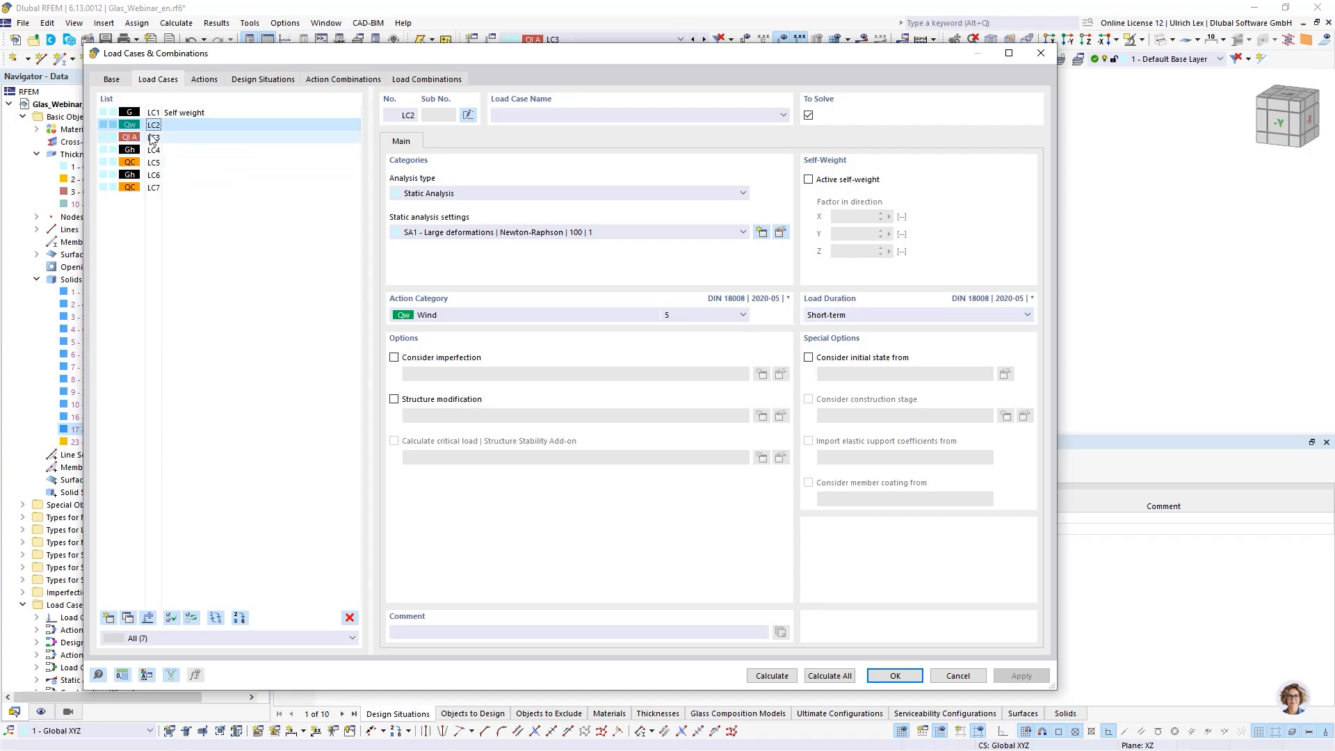
pyautogui.click(885, 317)
pyautogui.click(885, 317)
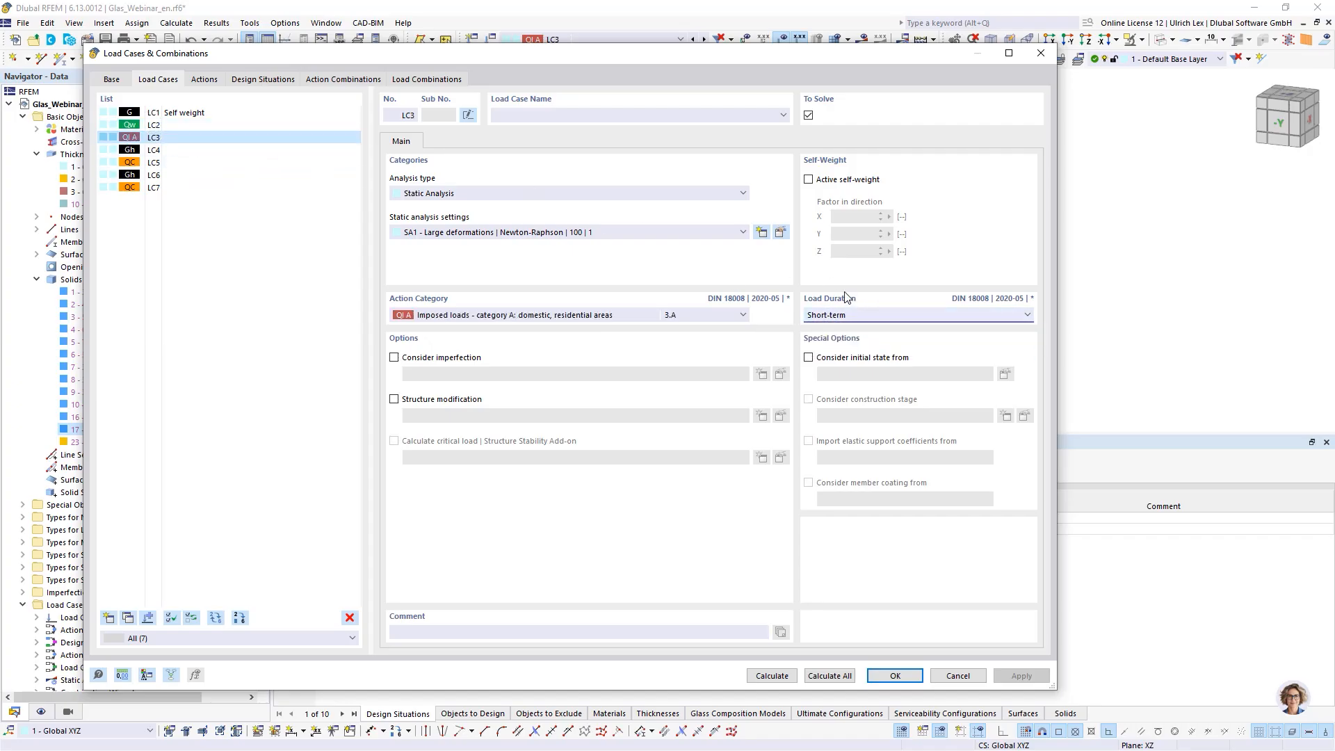
pyautogui.click(893, 320)
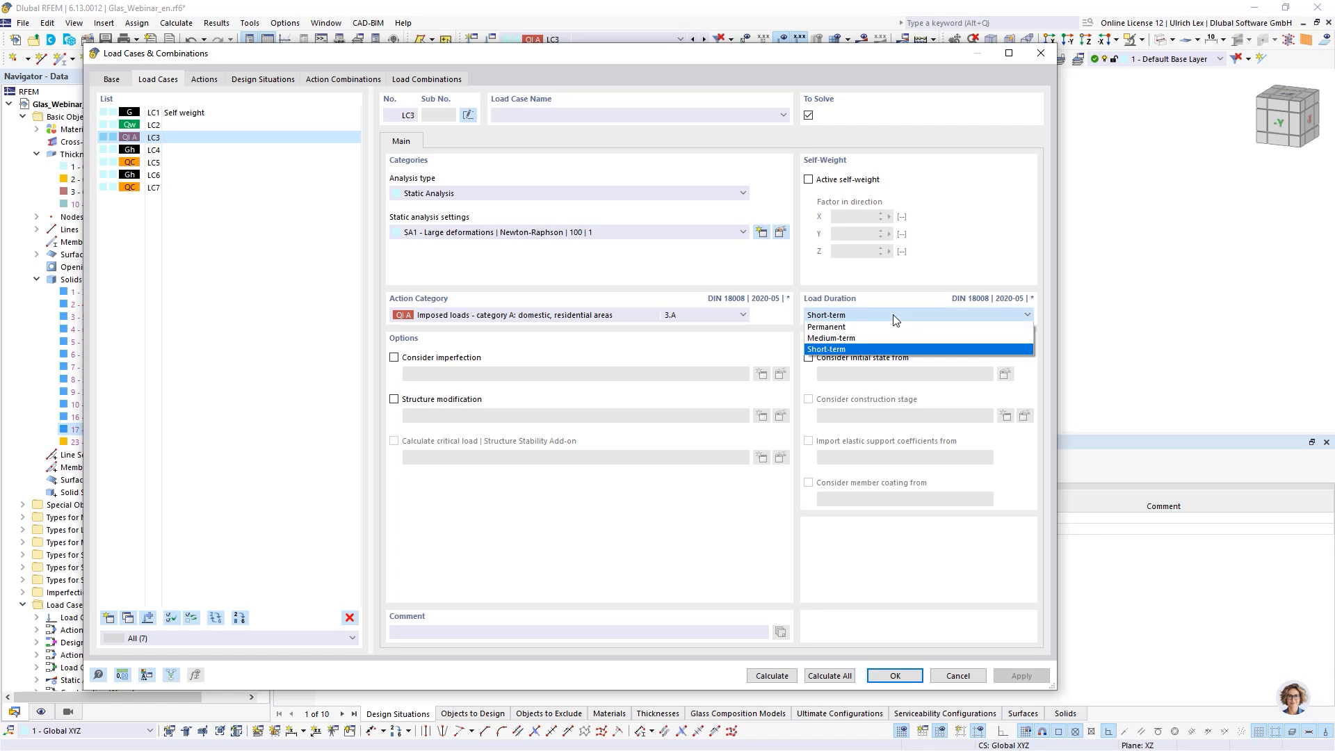
pyautogui.click(893, 316)
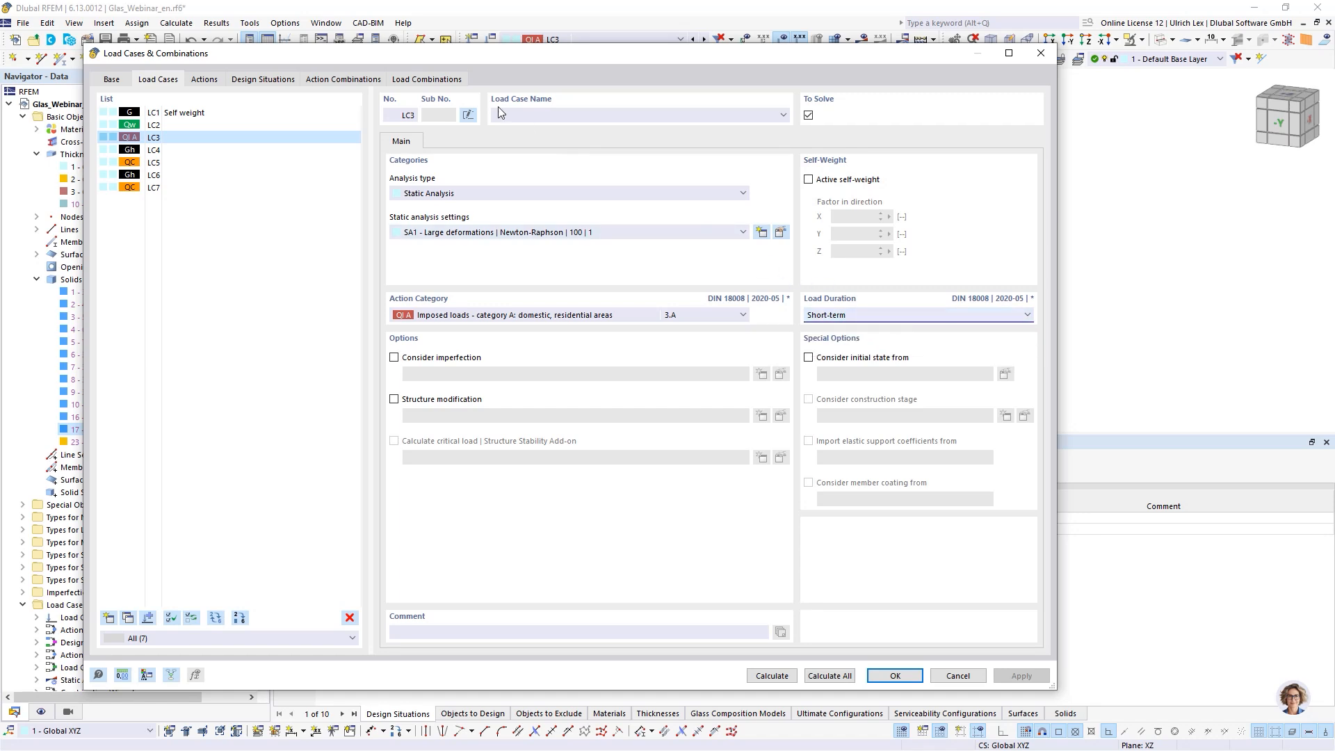
pyautogui.click(446, 79)
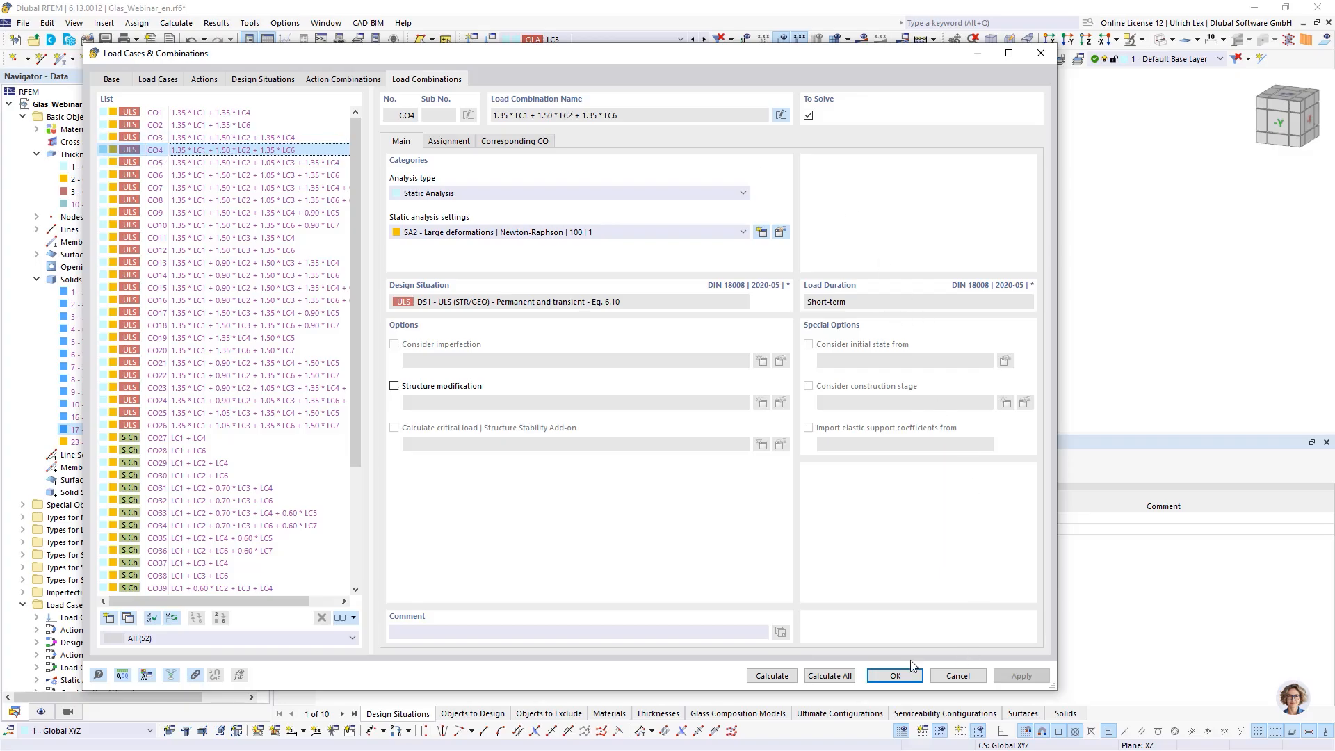
pyautogui.click(896, 676)
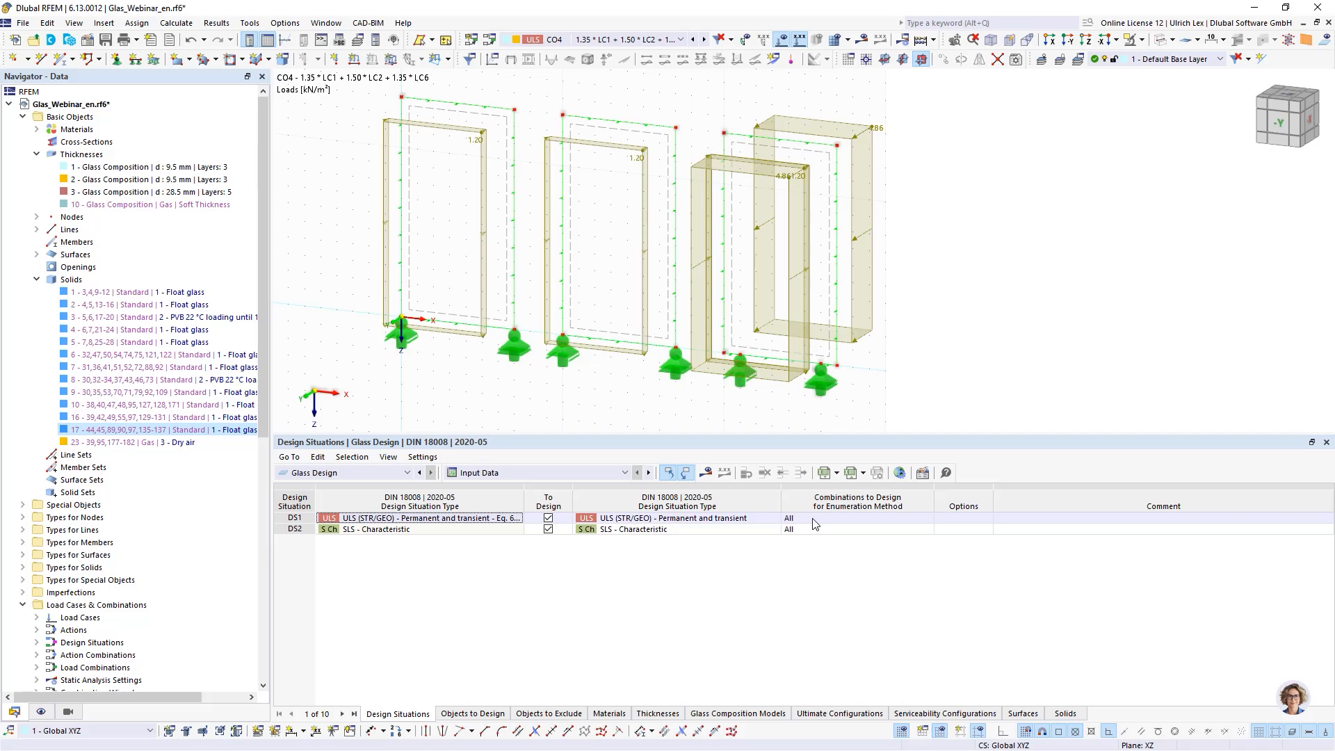
# - Open DS1's combinations to design for editing, then cancel
pyautogui.click(848, 519)
pyautogui.click(918, 519)
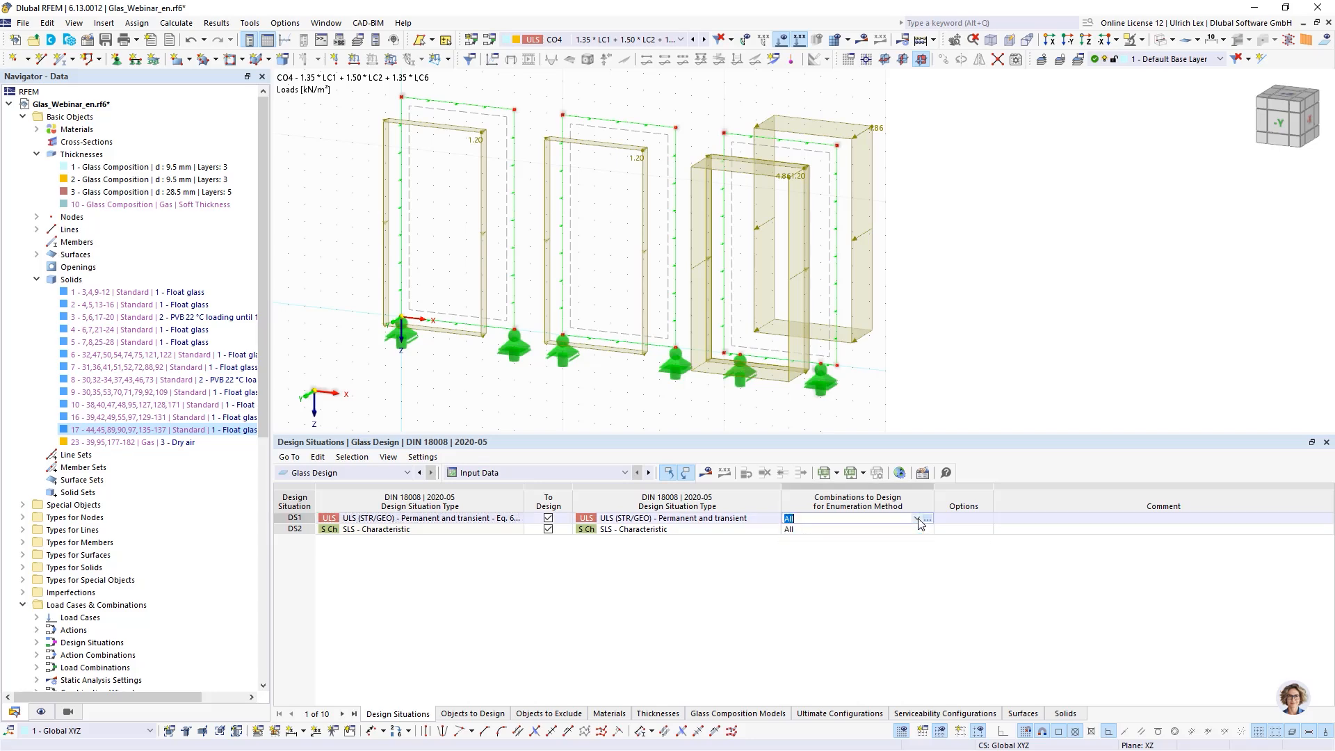
pyautogui.click(928, 520)
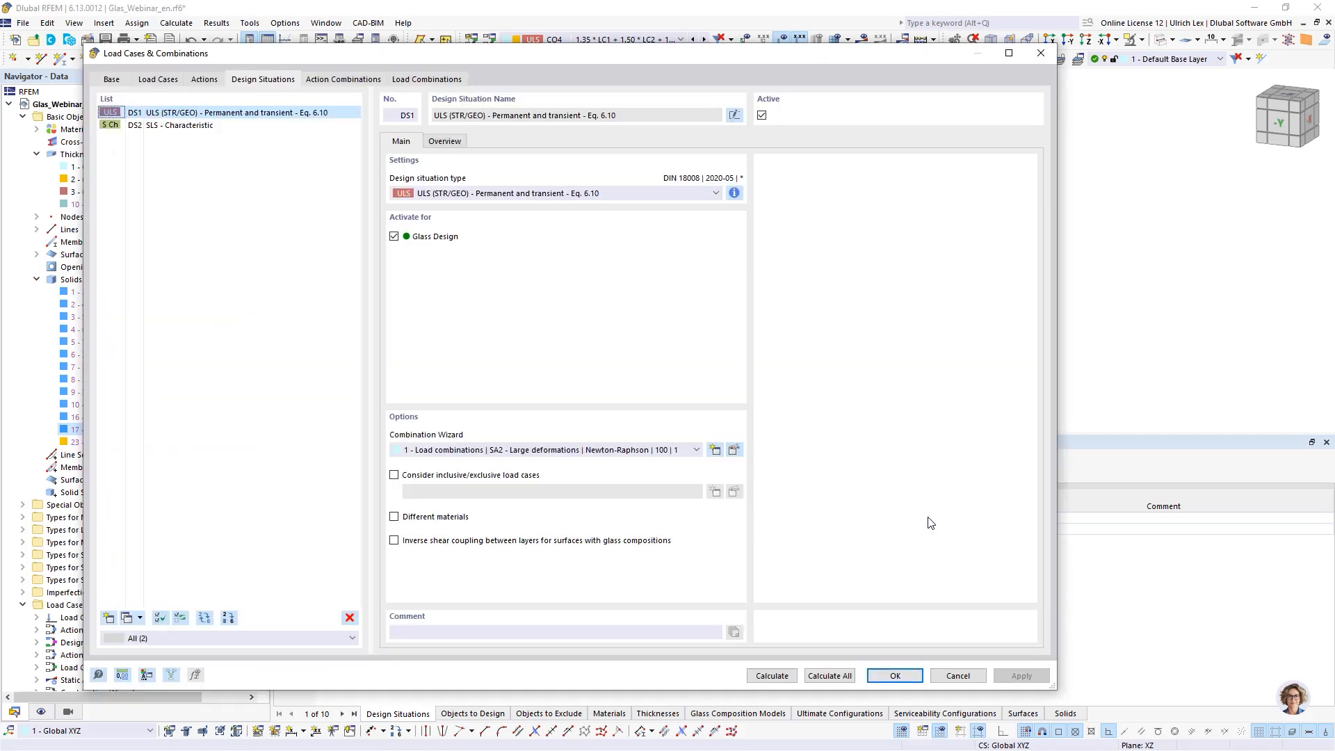
pyautogui.click(954, 676)
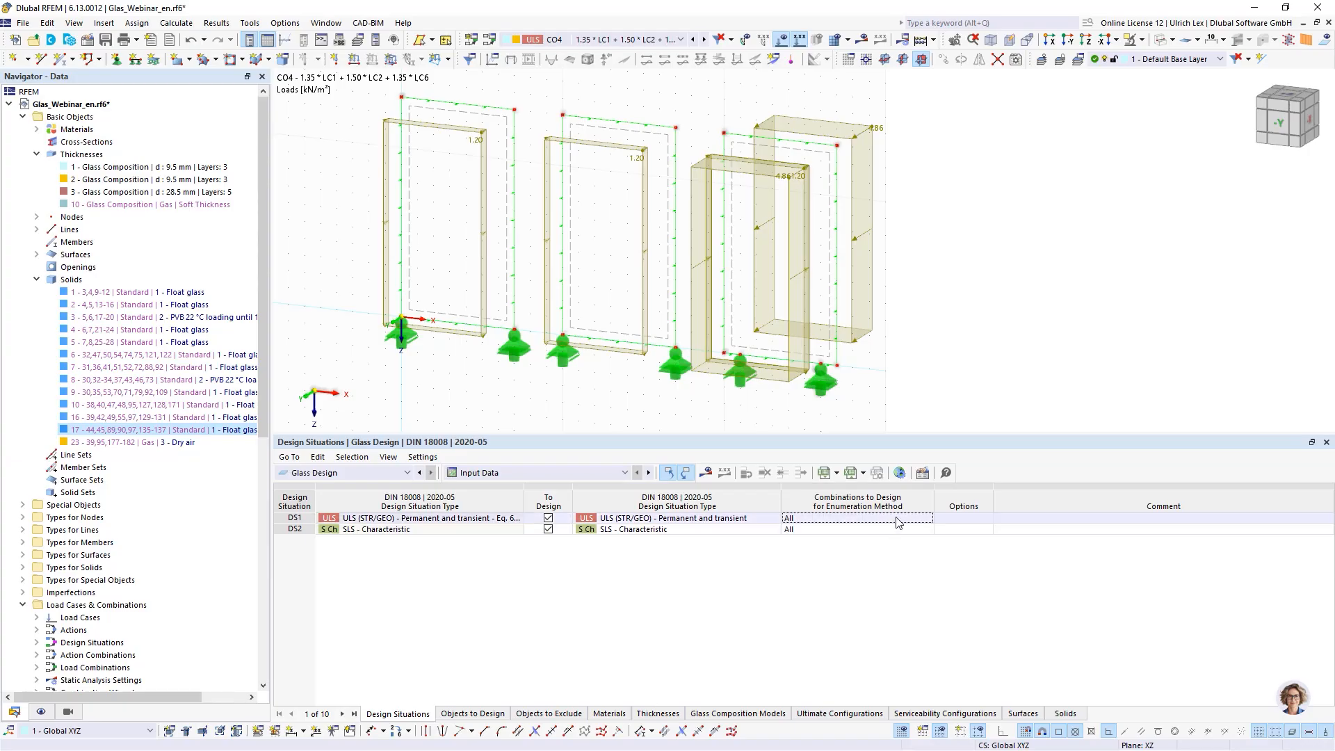
# - Limit DS1's combinations to design to CO5 through CO8
pyautogui.click(911, 519)
pyautogui.click(928, 519)
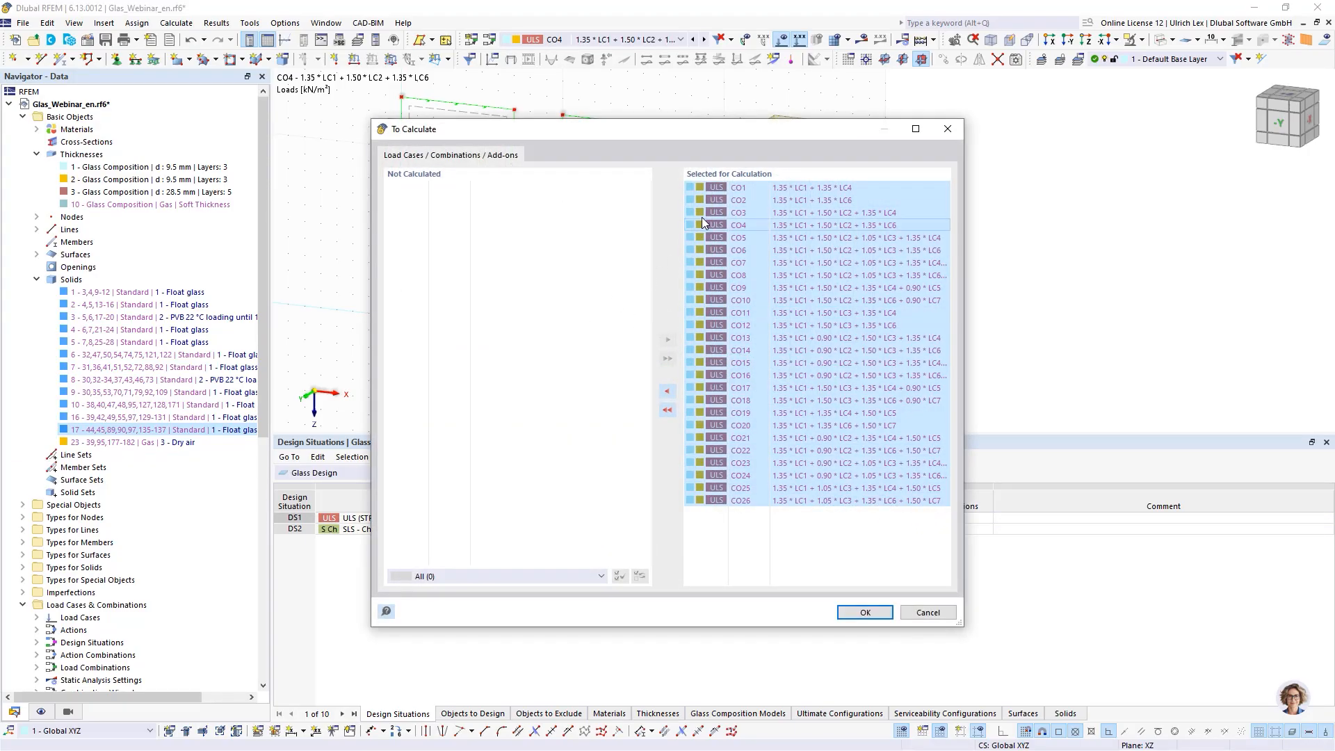
pyautogui.click(773, 263)
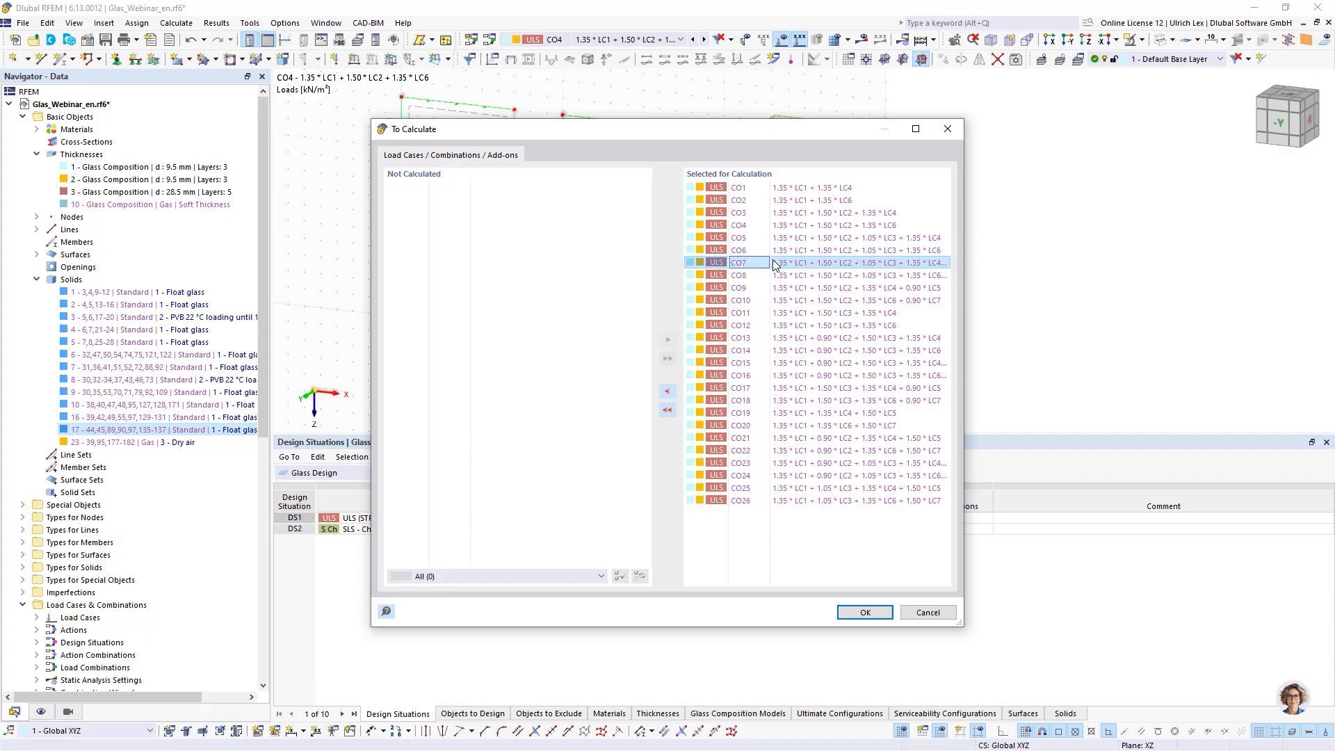
pyautogui.click(874, 238)
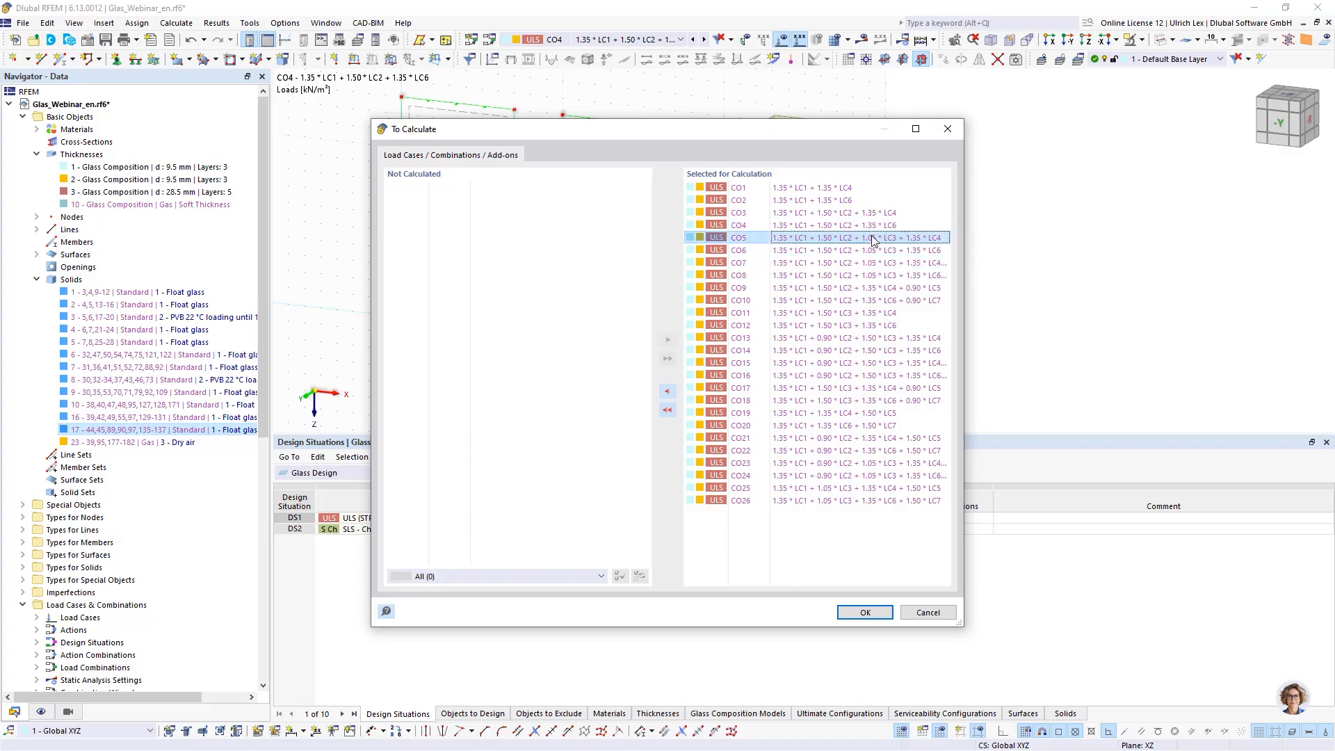
pyautogui.keyDown('shift'); pyautogui.click(867, 276); pyautogui.keyUp('shift')
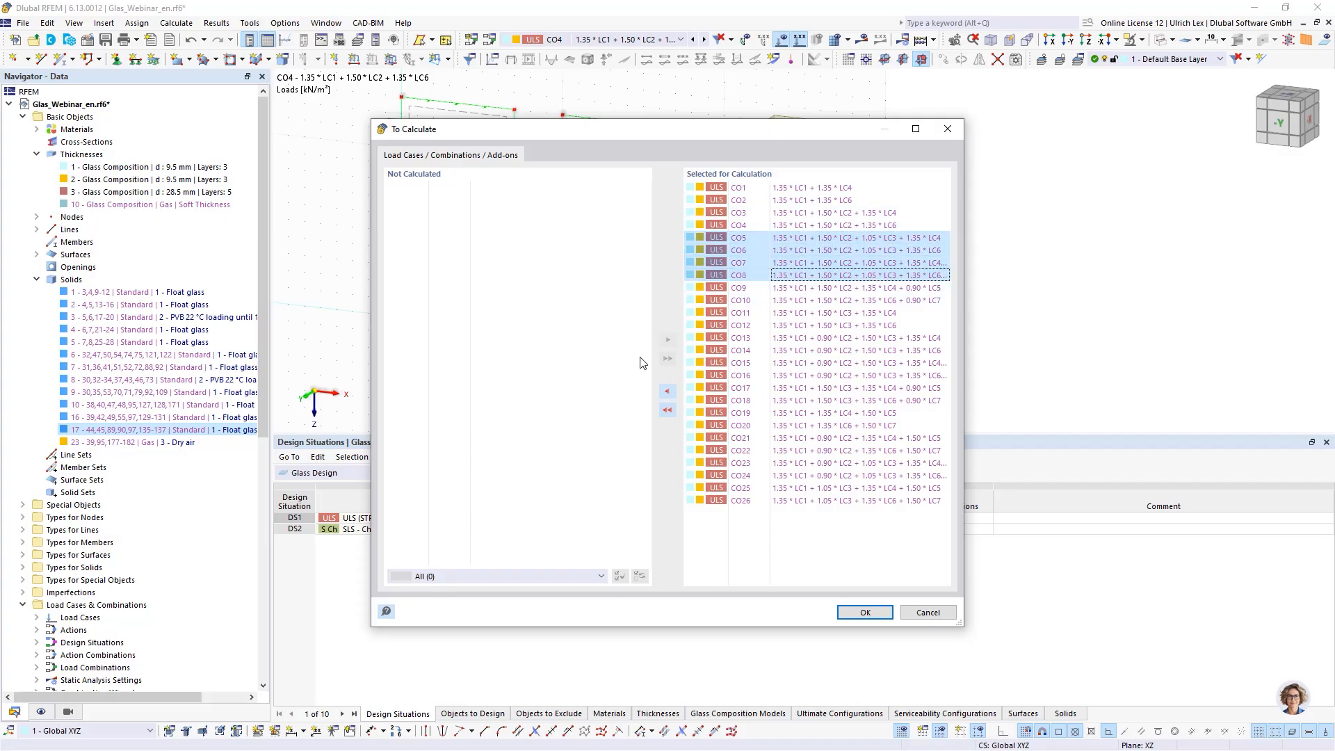
pyautogui.click(666, 411)
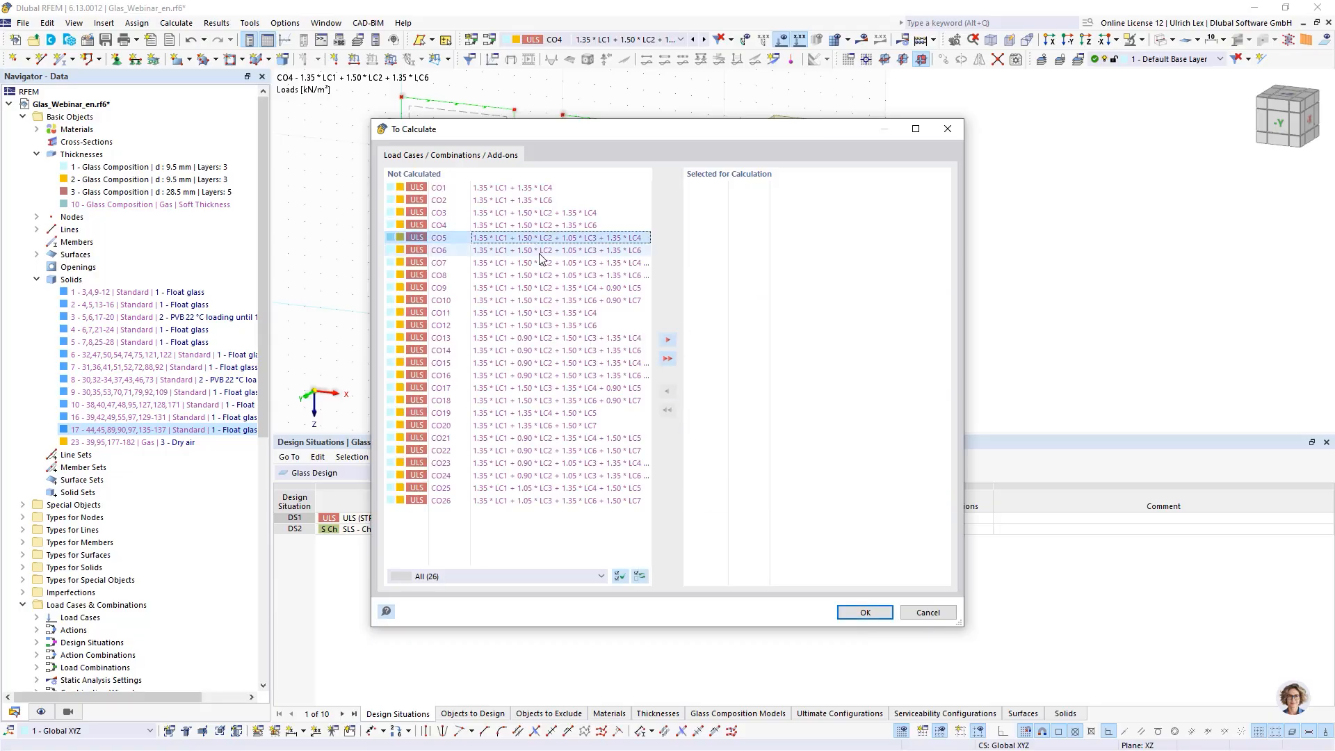
pyautogui.keyDown('shift'); pyautogui.click(543, 275); pyautogui.keyUp('shift')
pyautogui.click(667, 340)
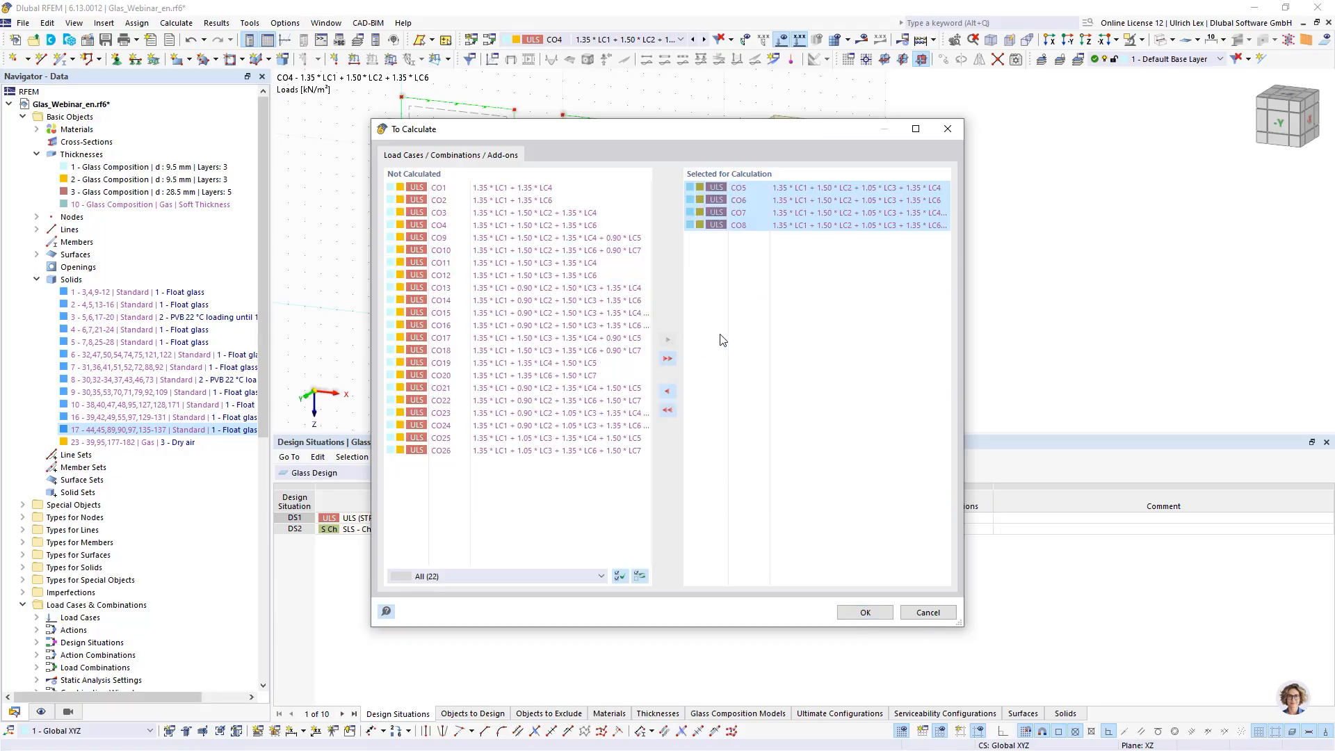
pyautogui.click(836, 295)
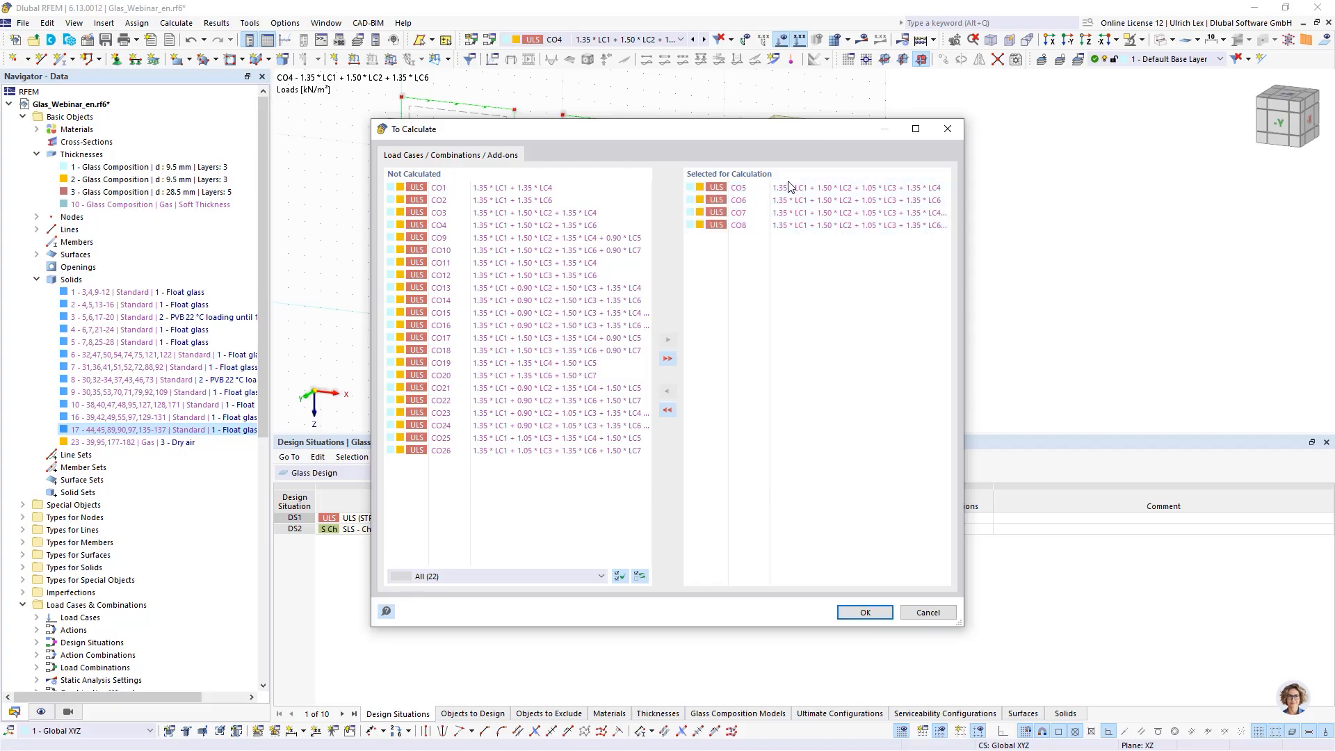
pyautogui.click(859, 612)
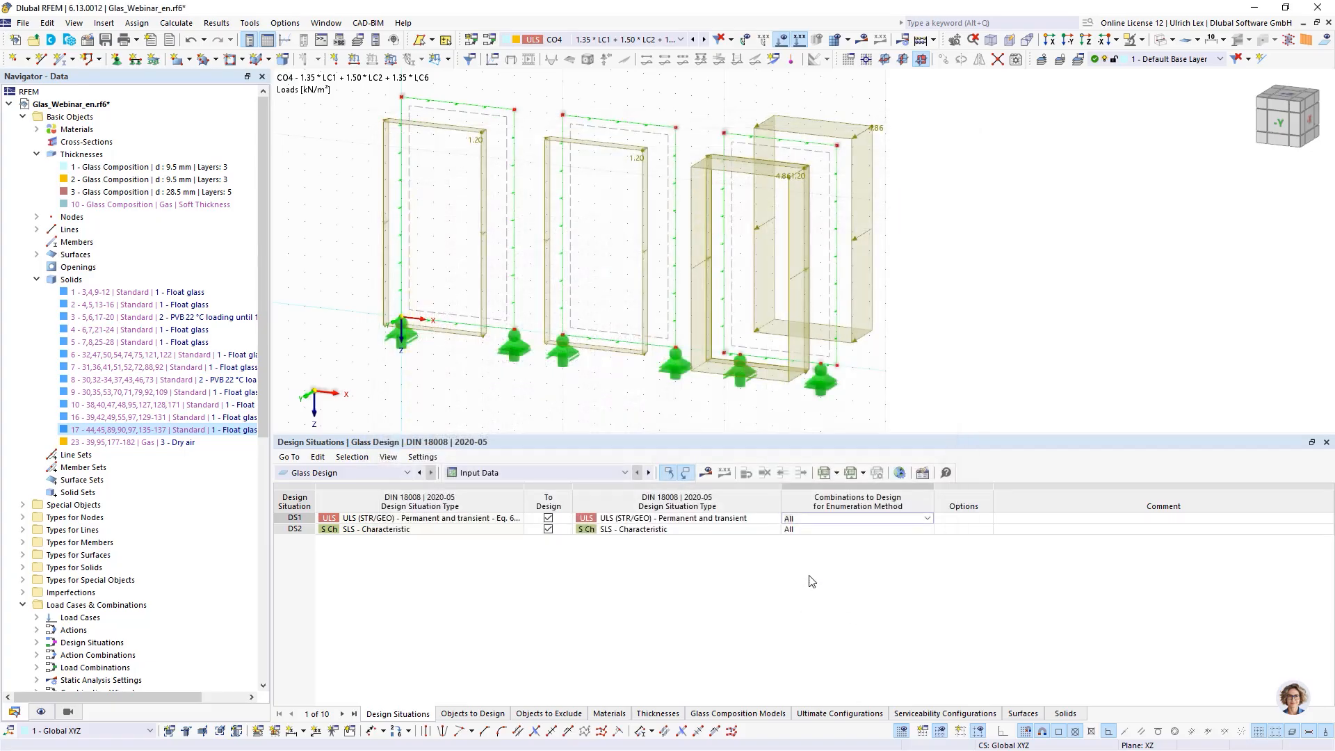
# - Limit DS2's combinations to design to CO30 through CO33
pyautogui.click(930, 529)
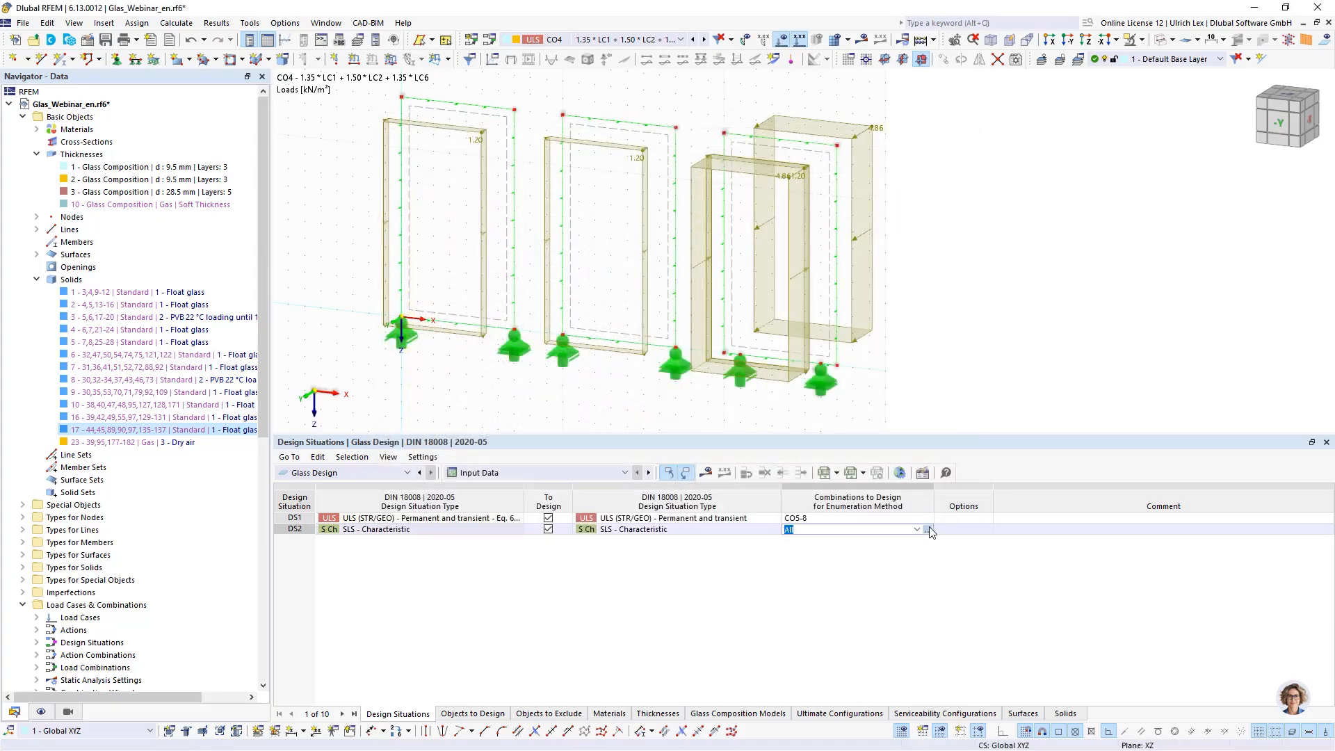
pyautogui.click(930, 529)
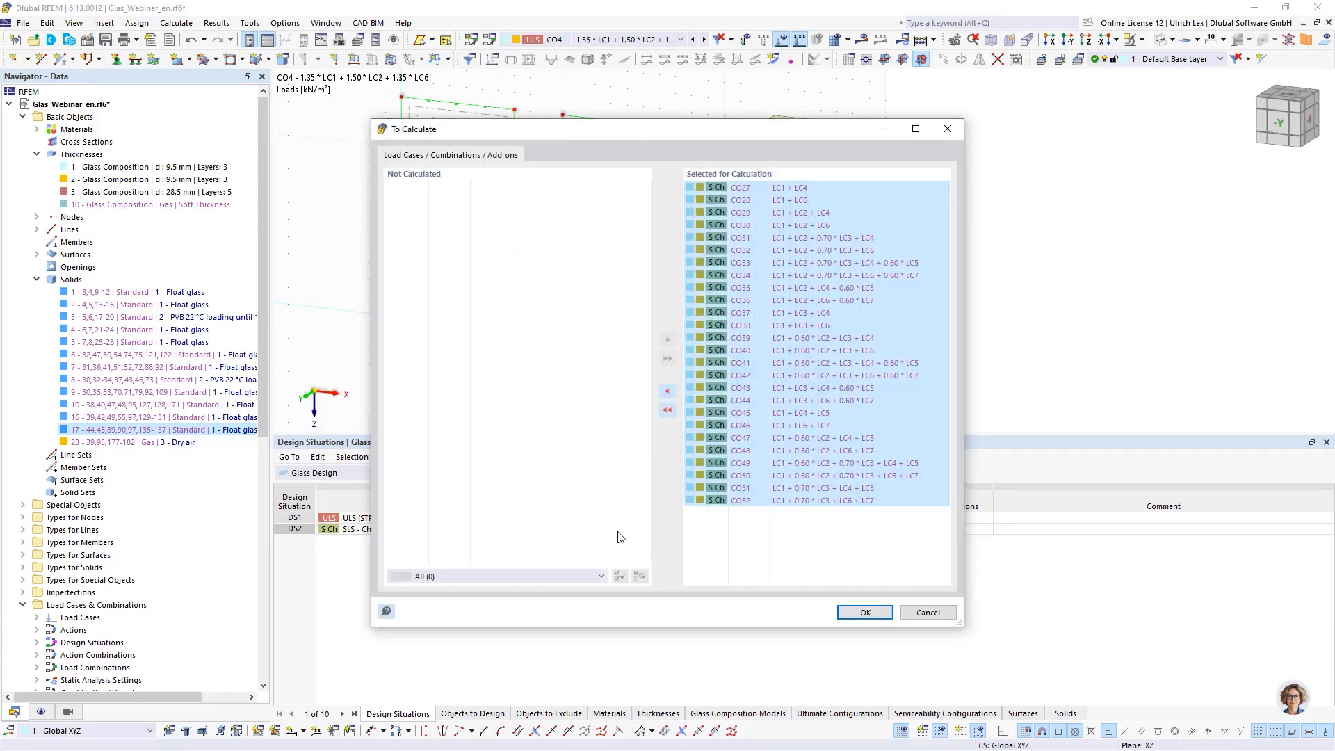
pyautogui.click(667, 407)
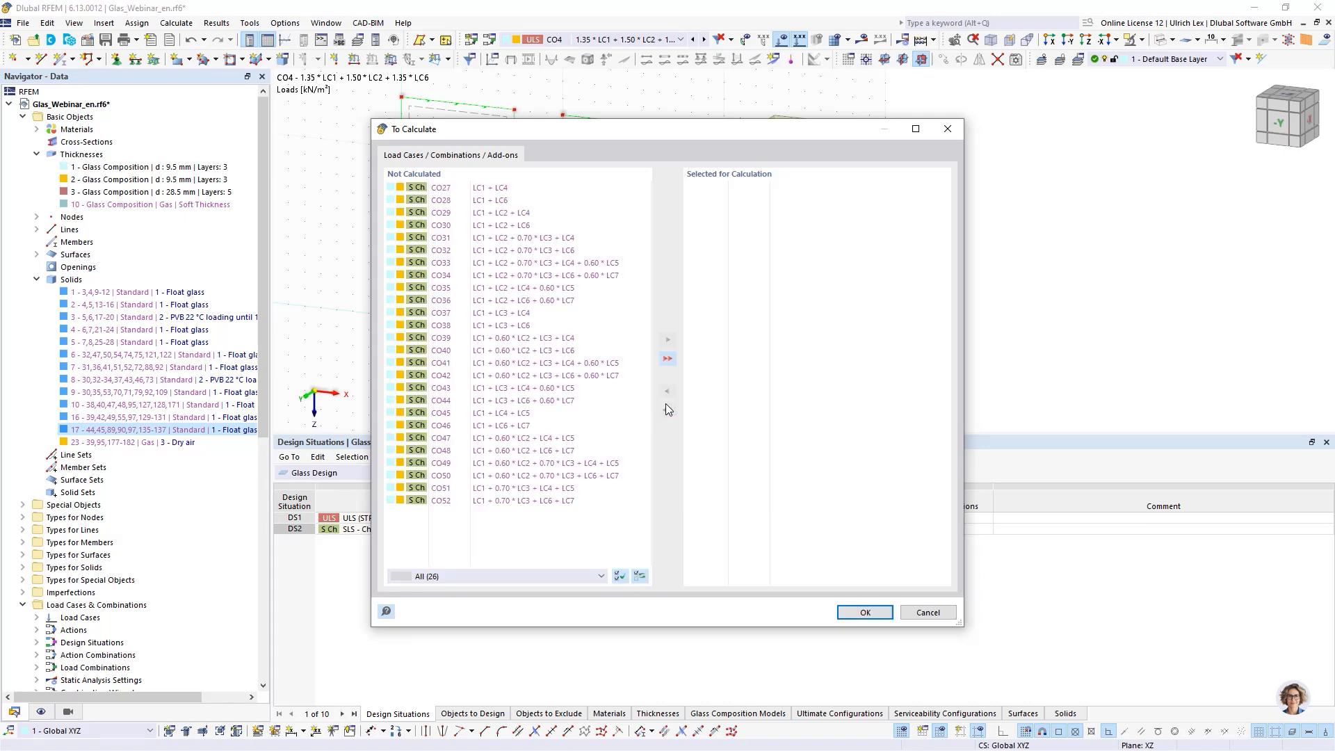
pyautogui.click(539, 262)
pyautogui.keyDown('ctrl'); pyautogui.click(513, 277); pyautogui.keyUp('ctrl')
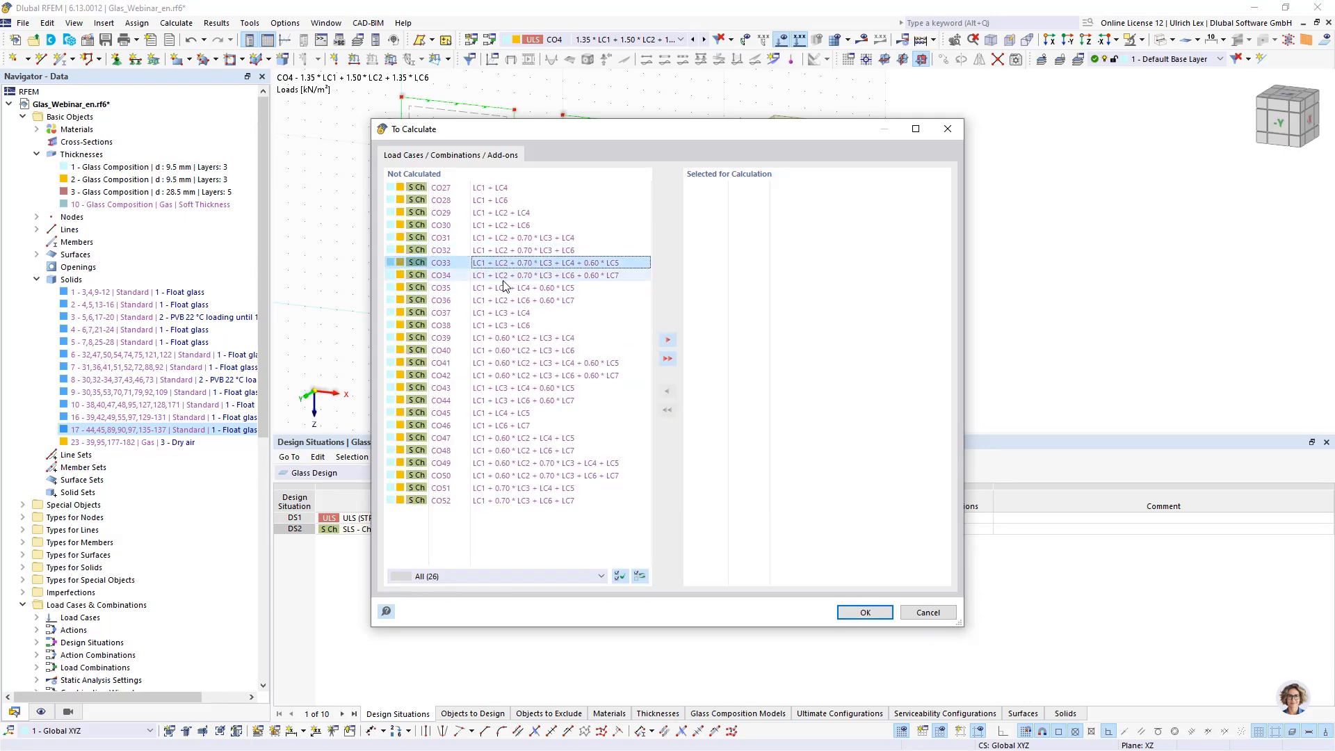
pyautogui.keyDown('shift'); pyautogui.click(484, 226); pyautogui.keyUp('shift')
pyautogui.click(668, 340)
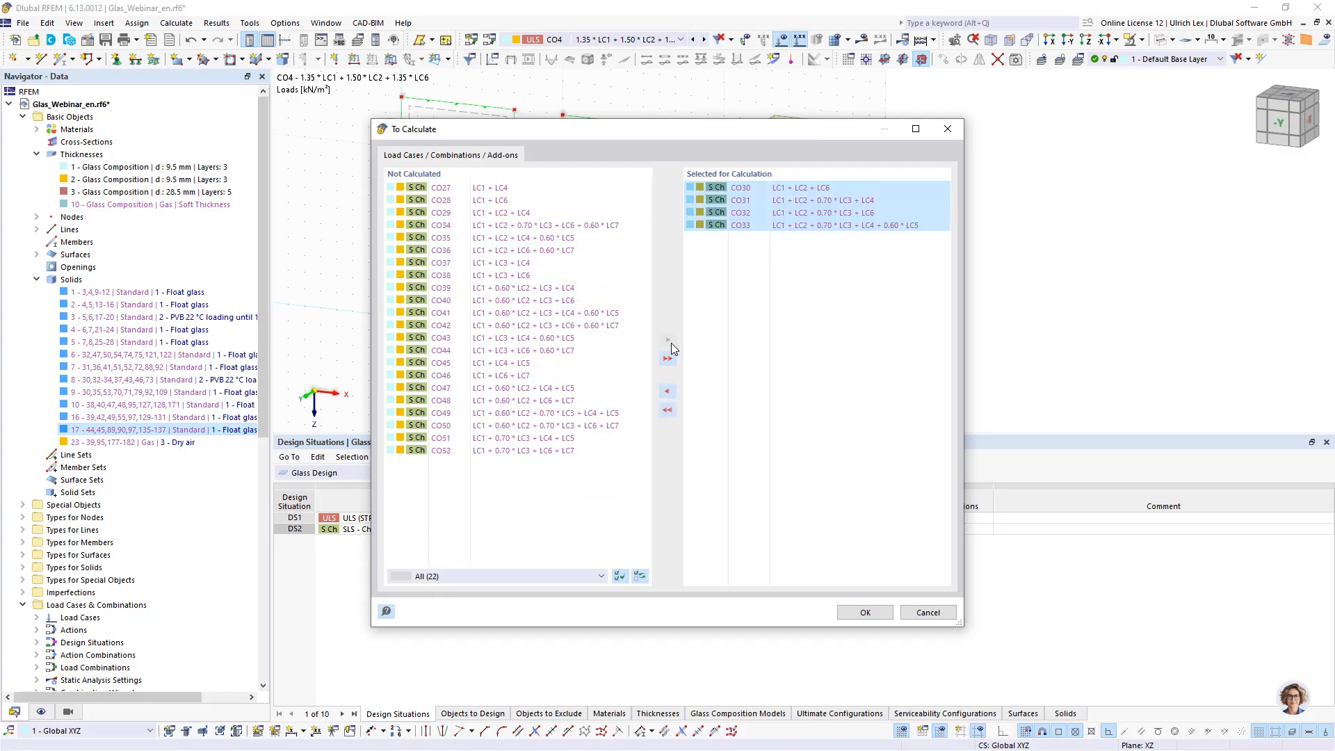
pyautogui.click(856, 612)
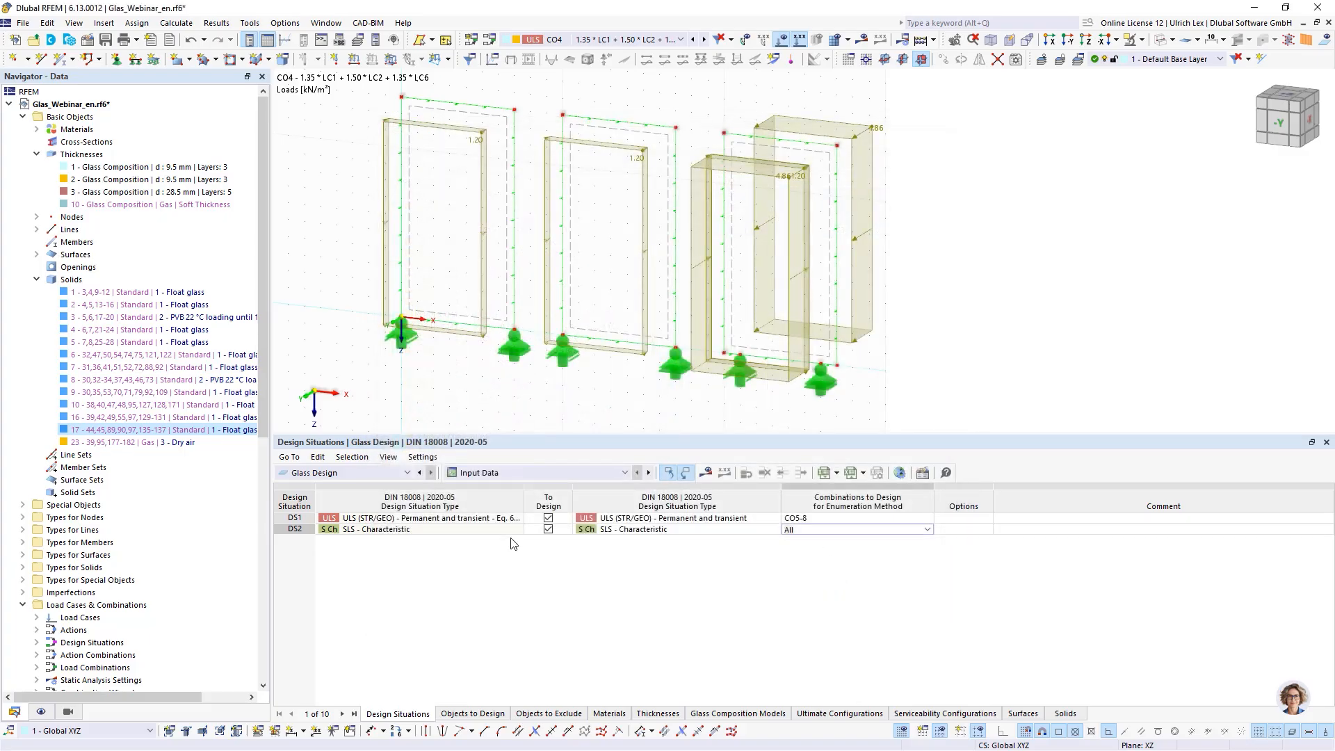
# - Review the Objects to Design and Objects to Exclude tables for the glass design
pyautogui.click(481, 715)
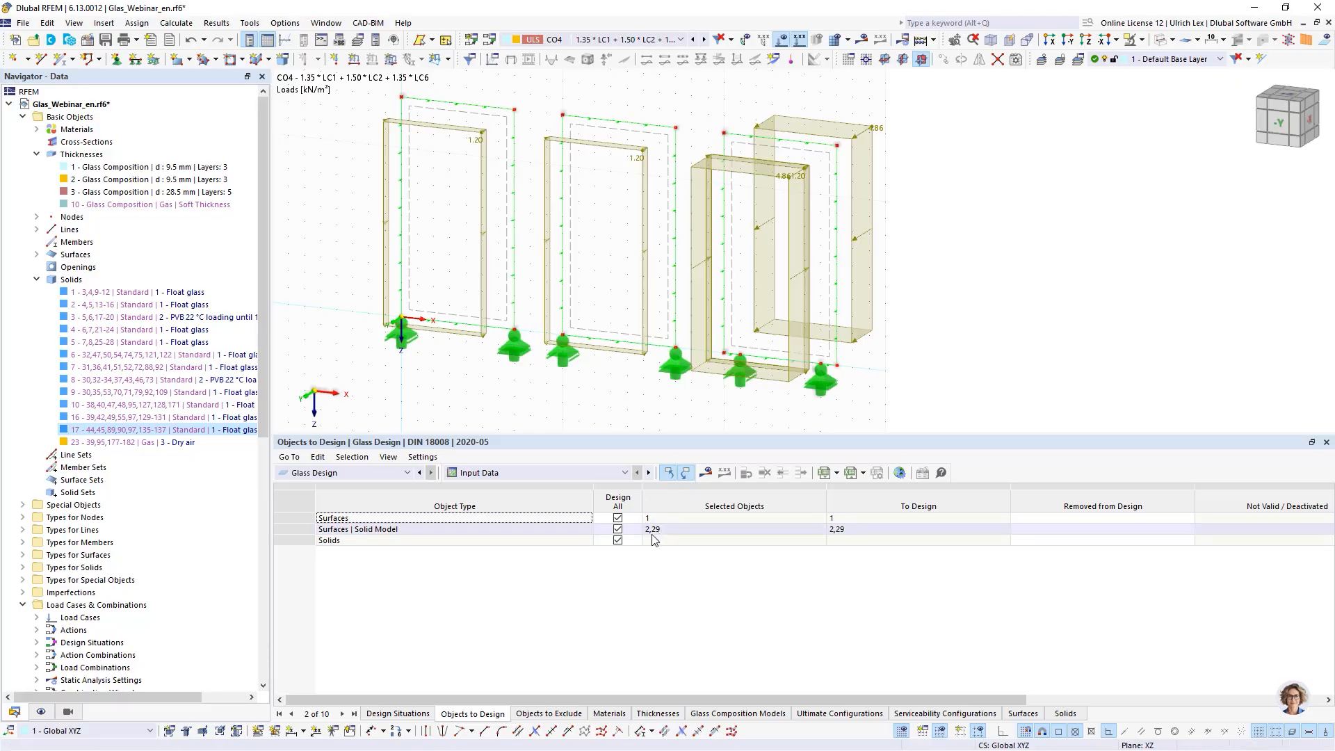
pyautogui.scroll(-11, 174, 473)
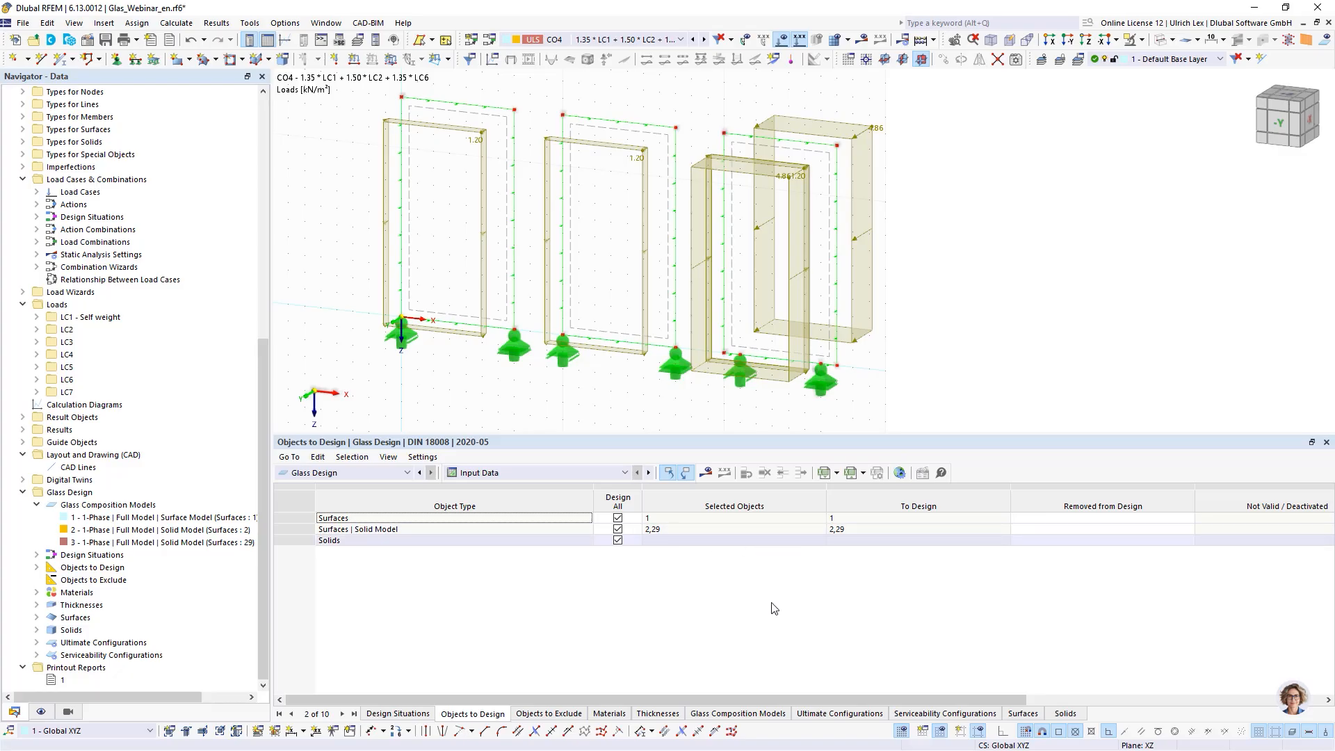
pyautogui.click(575, 716)
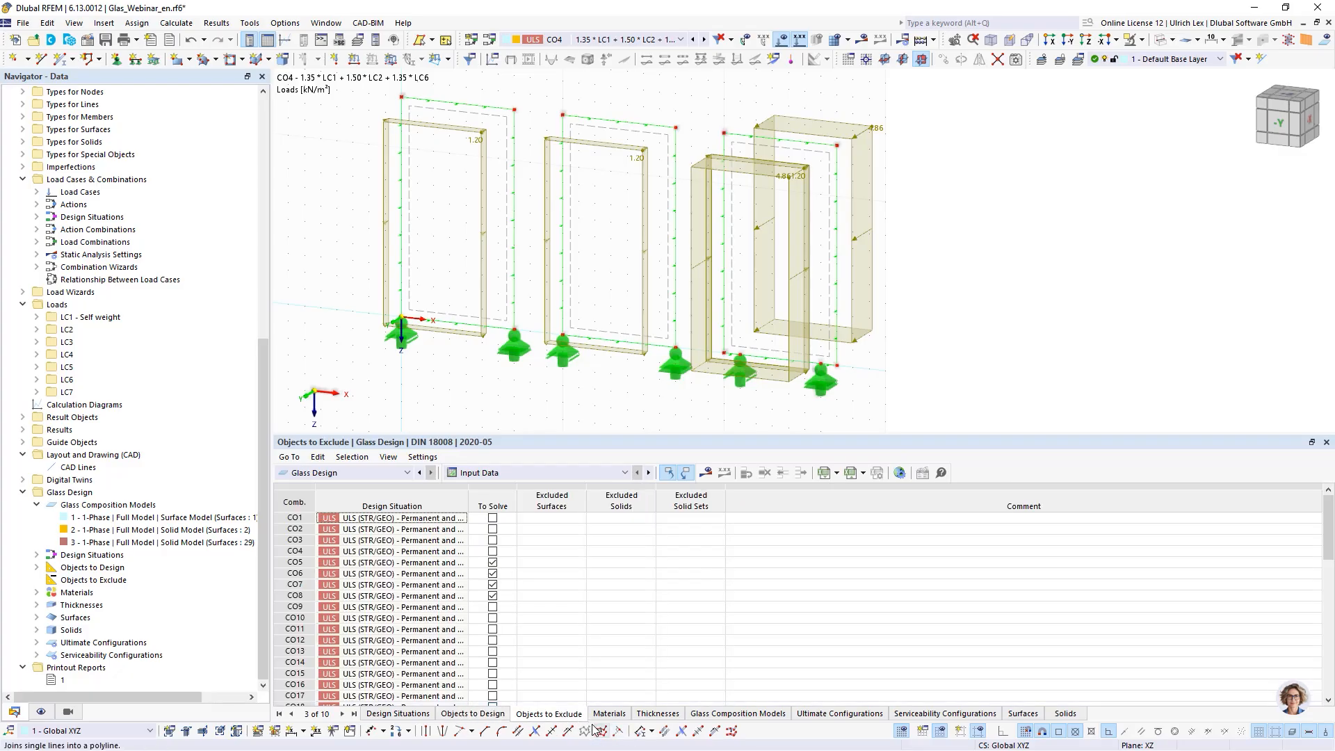
pyautogui.click(493, 596)
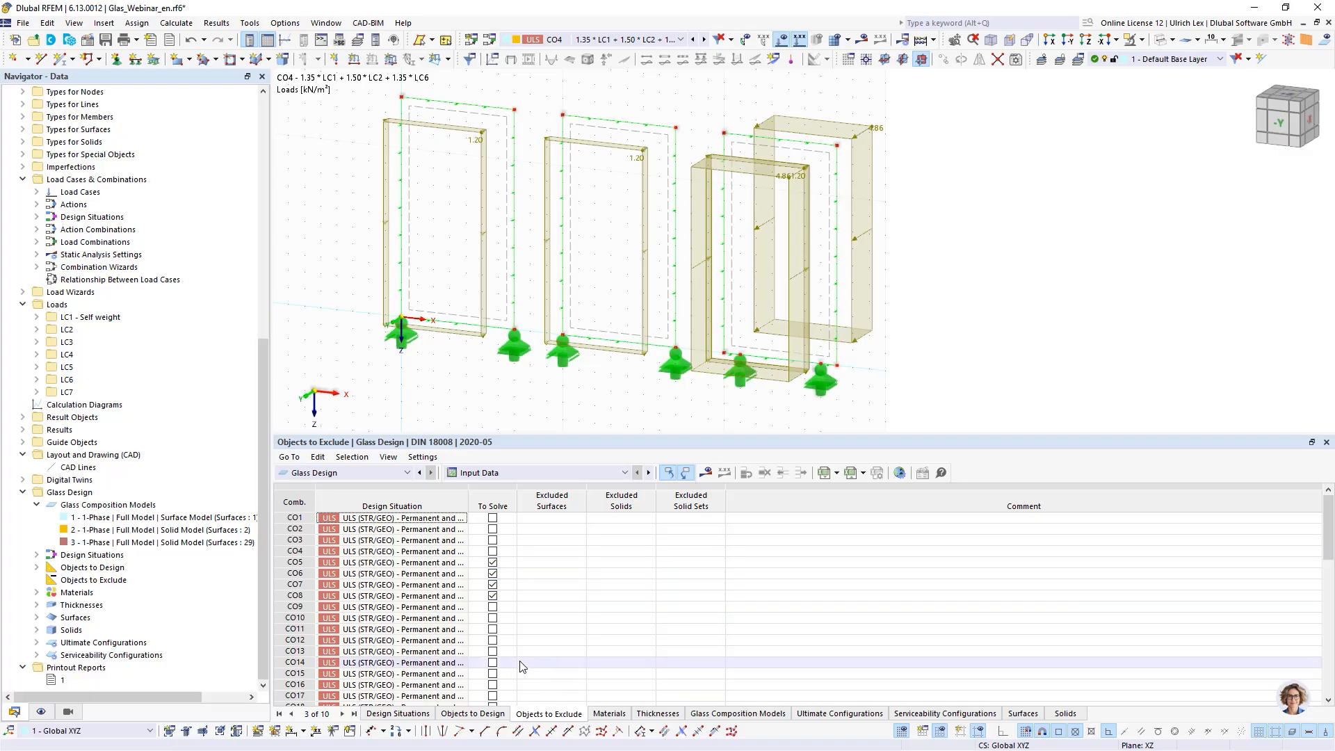
pyautogui.click(311, 565)
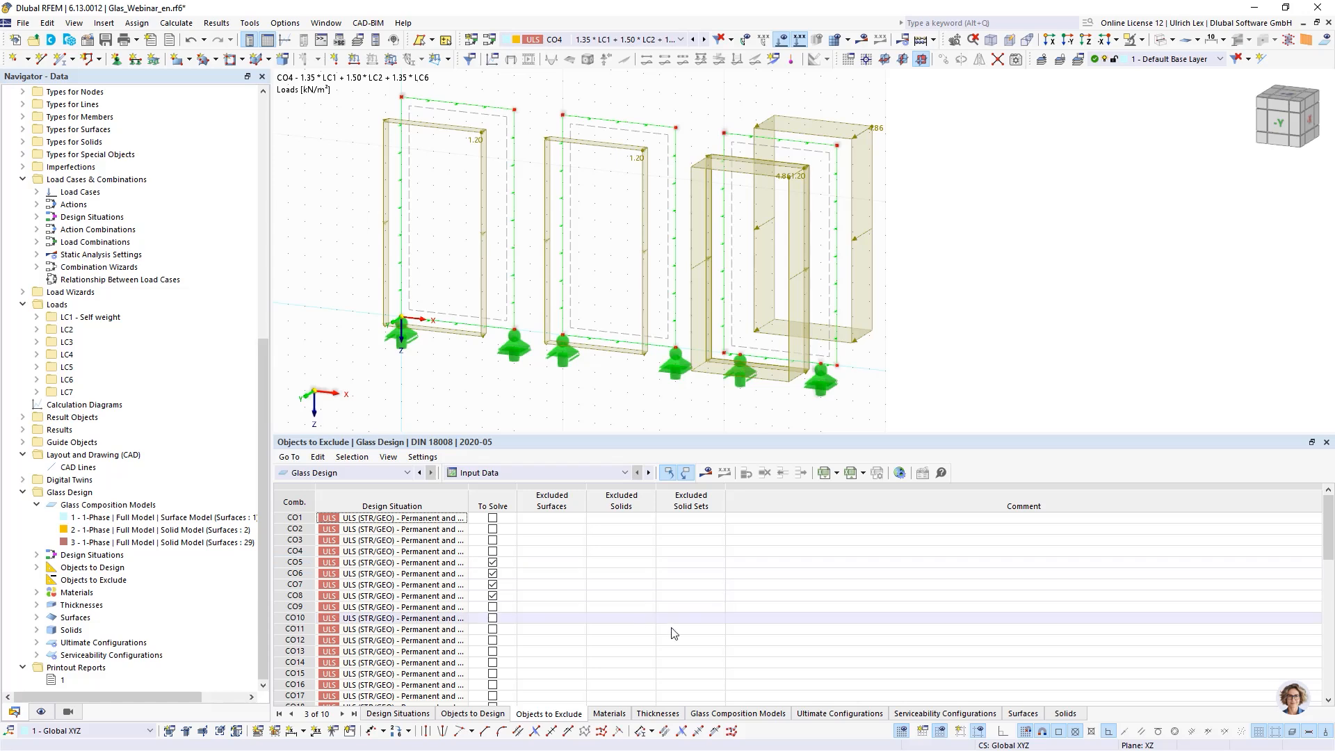
# - Examine the not valid or deactivated objects overview and the listed solids in the model tree
pyautogui.click(523, 474)
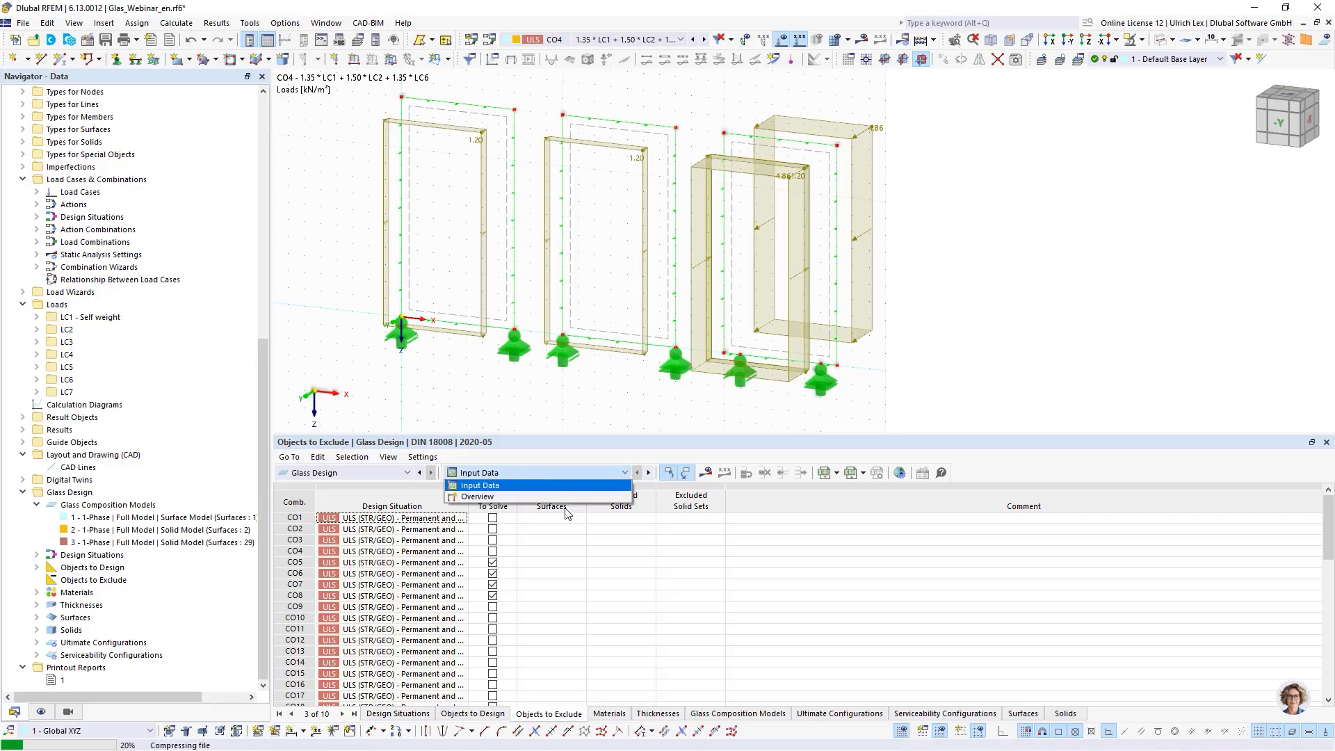
pyautogui.click(496, 497)
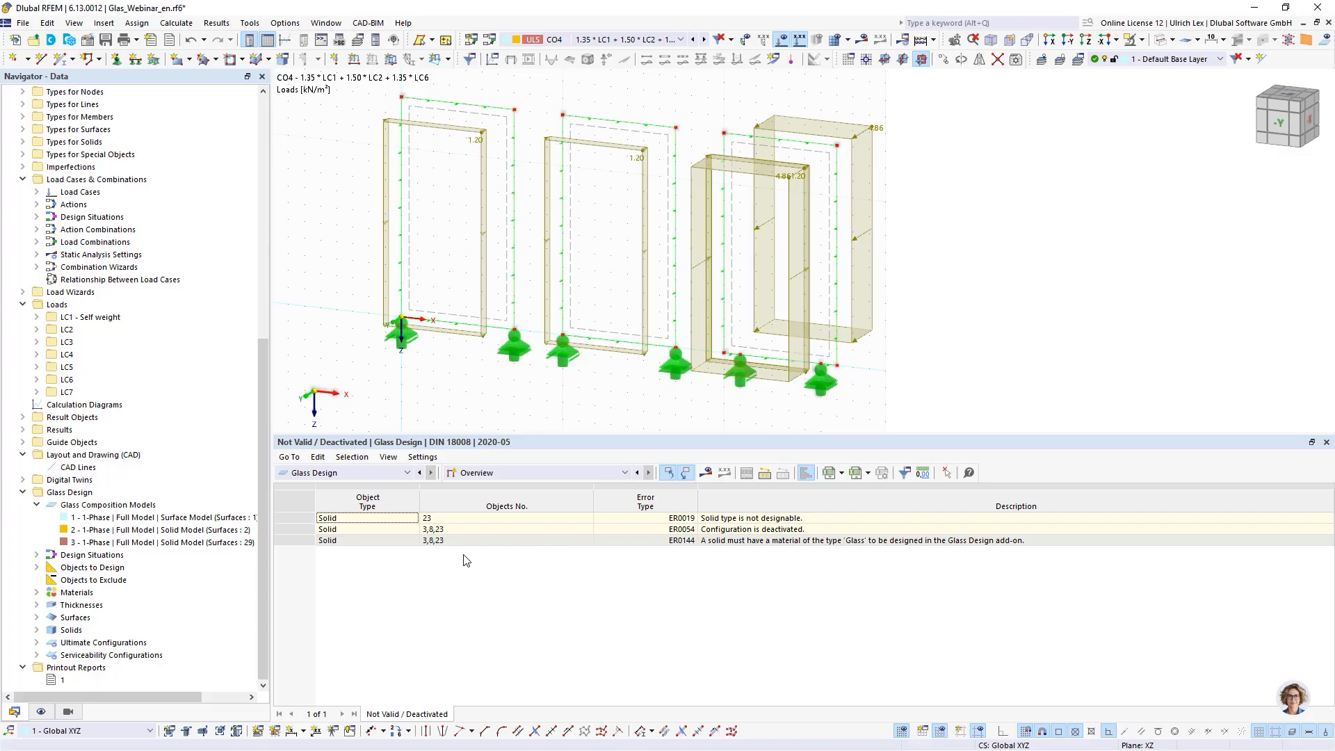
pyautogui.click(713, 520)
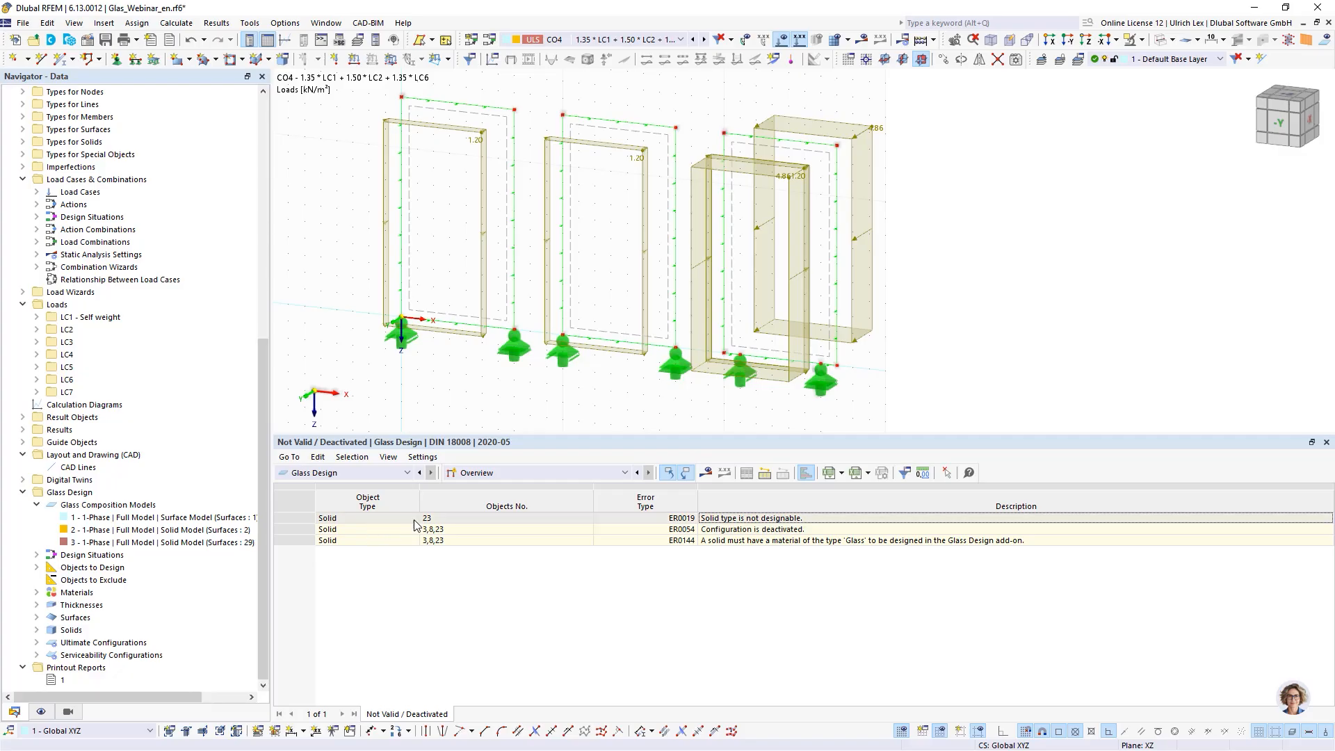
pyautogui.click(501, 520)
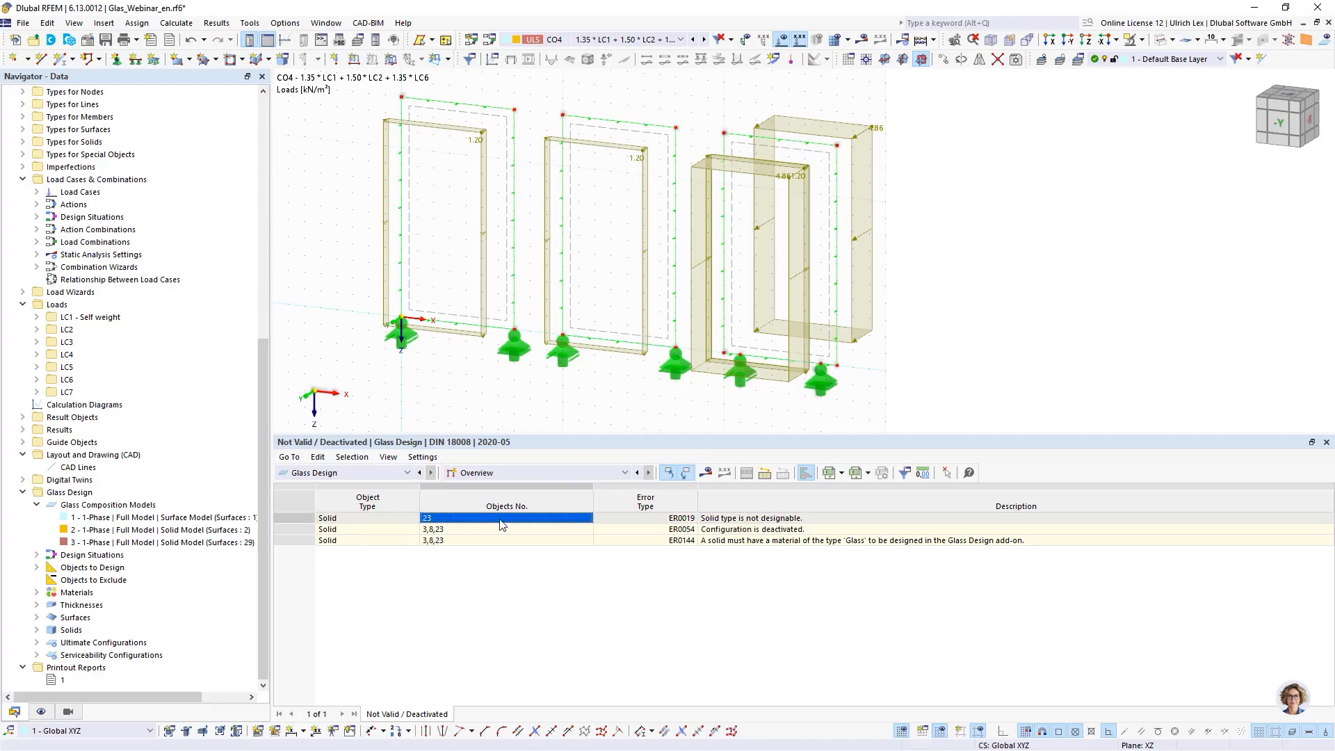
pyautogui.click(815, 520)
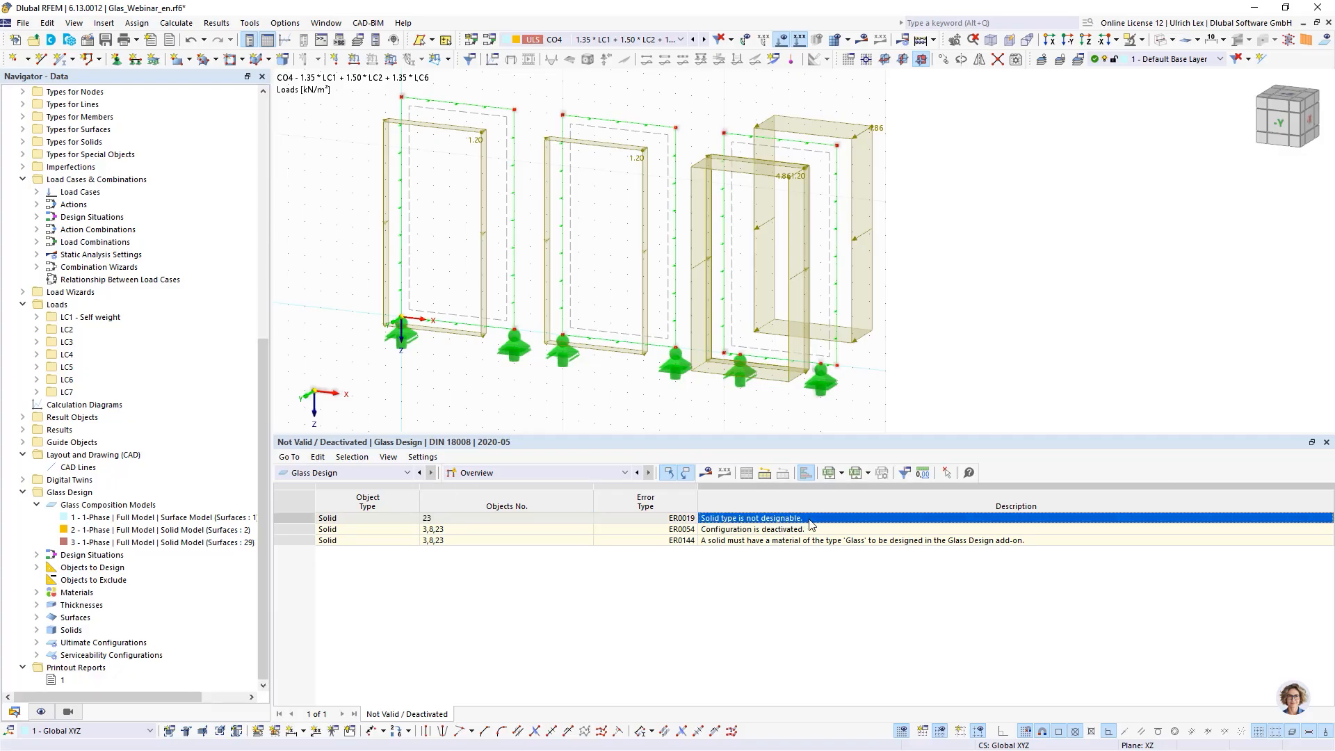
pyautogui.scroll(9, 114, 278)
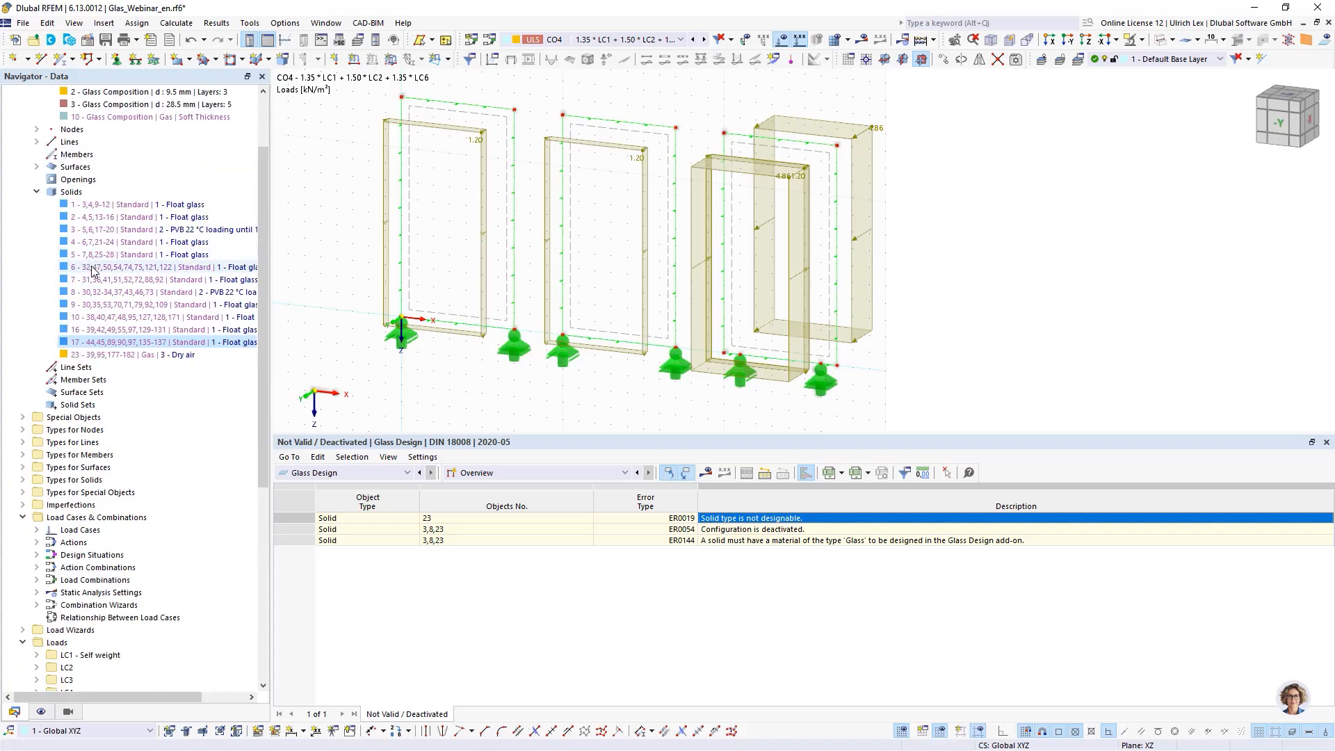
pyautogui.scroll(3, 93, 271)
pyautogui.click(84, 443)
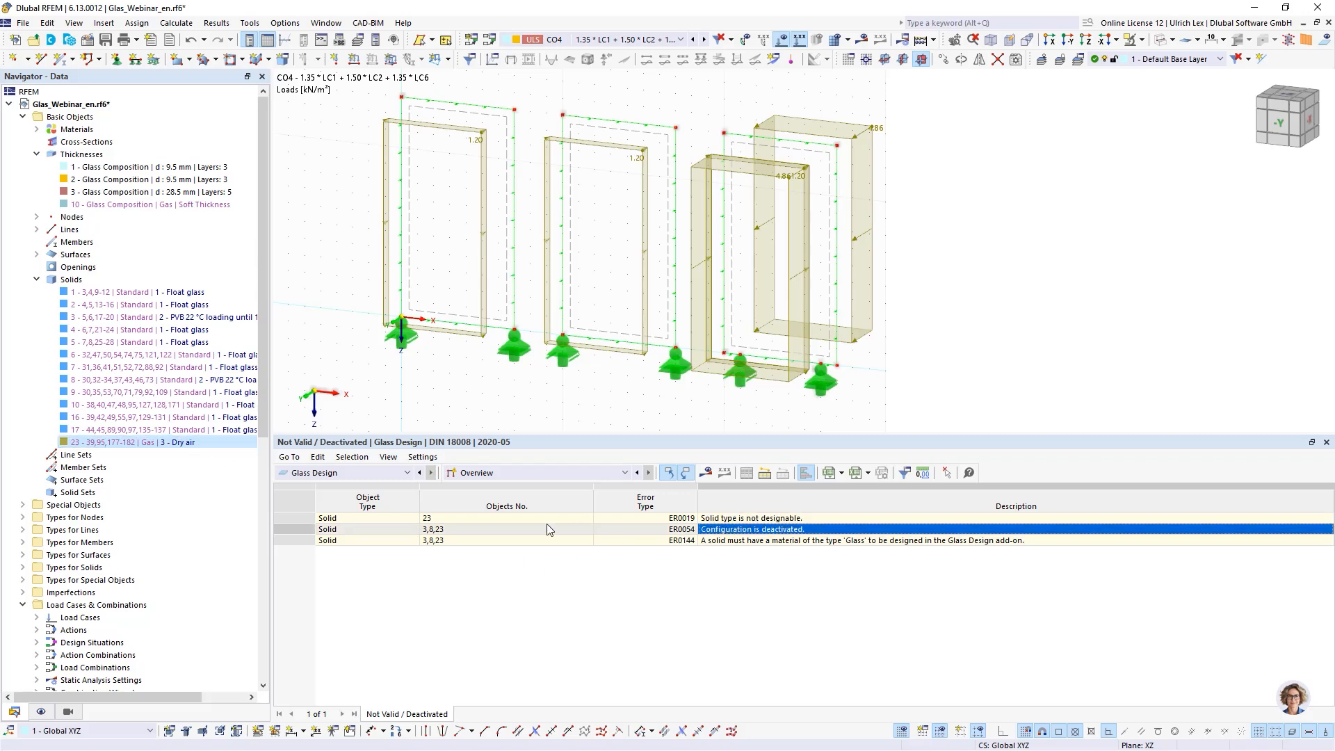
pyautogui.click(398, 532)
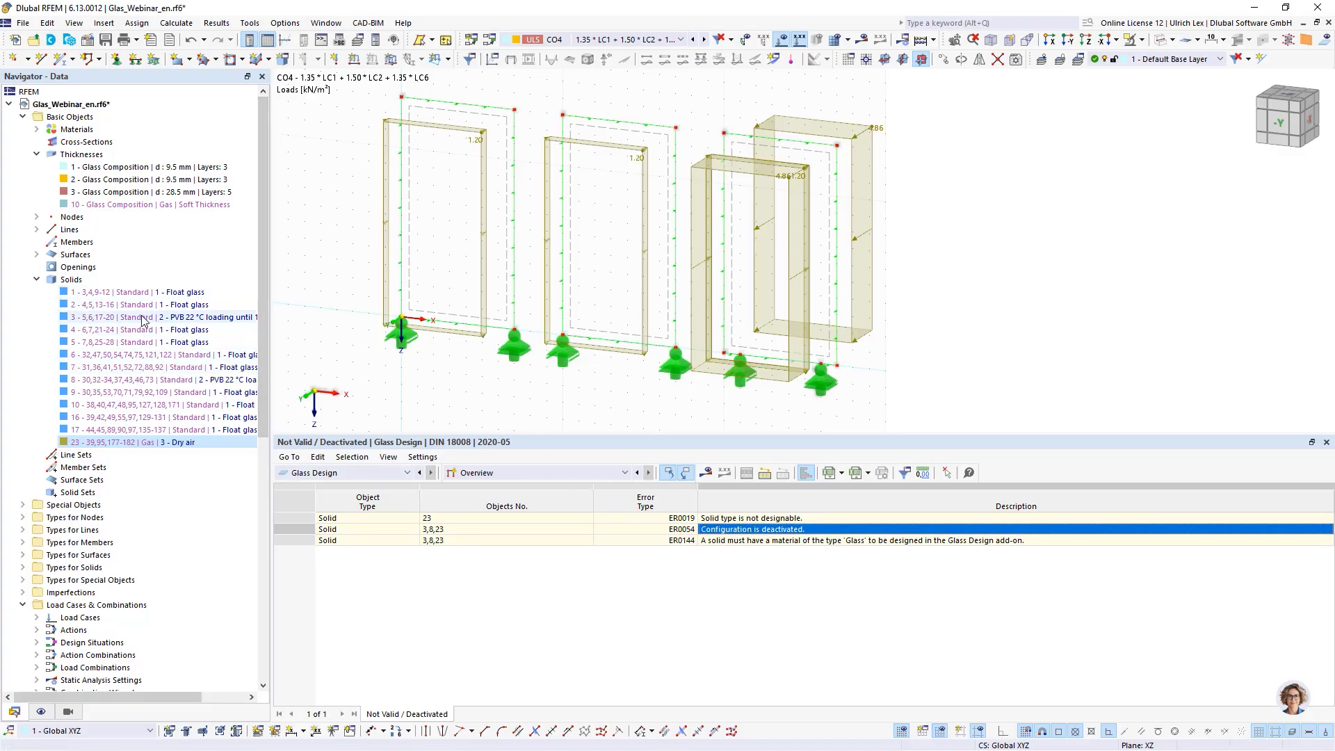
pyautogui.click(174, 318)
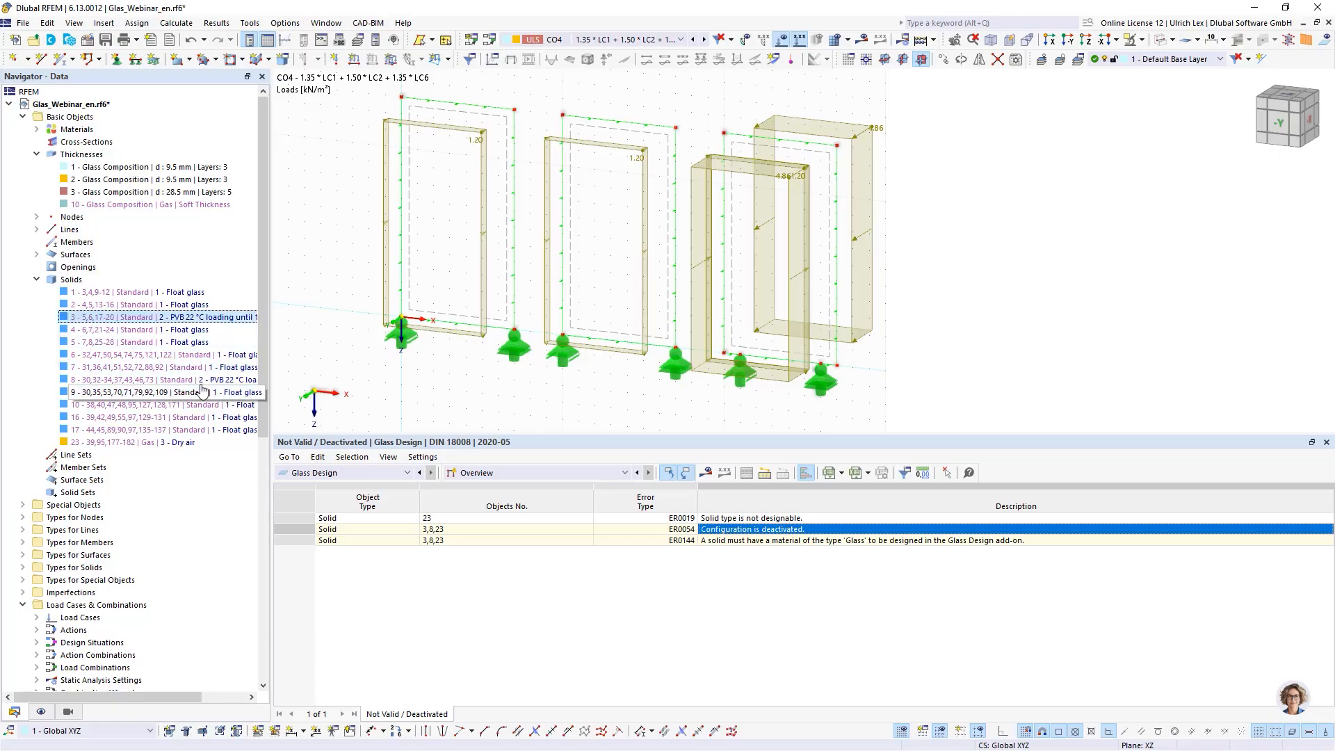
pyautogui.click(149, 444)
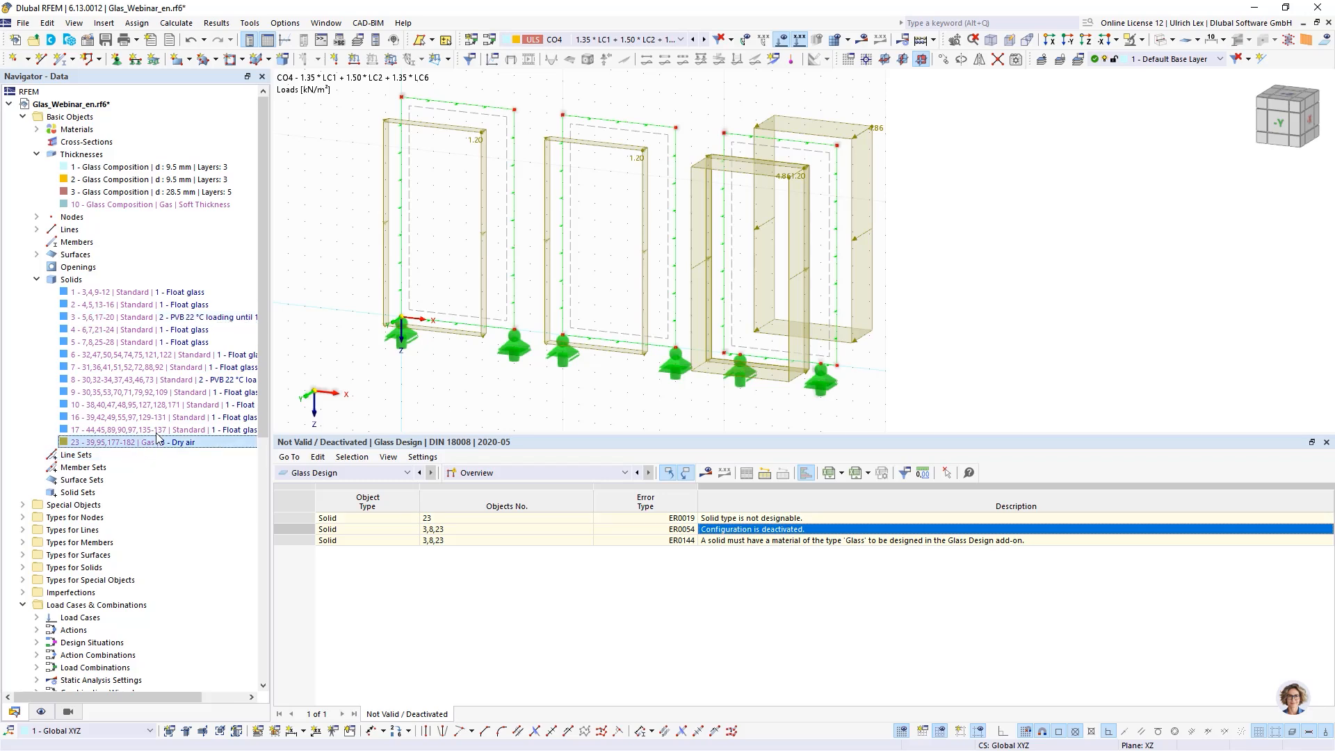
# - Run the Glass Design calculation and view the design check ratios
pyautogui.click(886, 571)
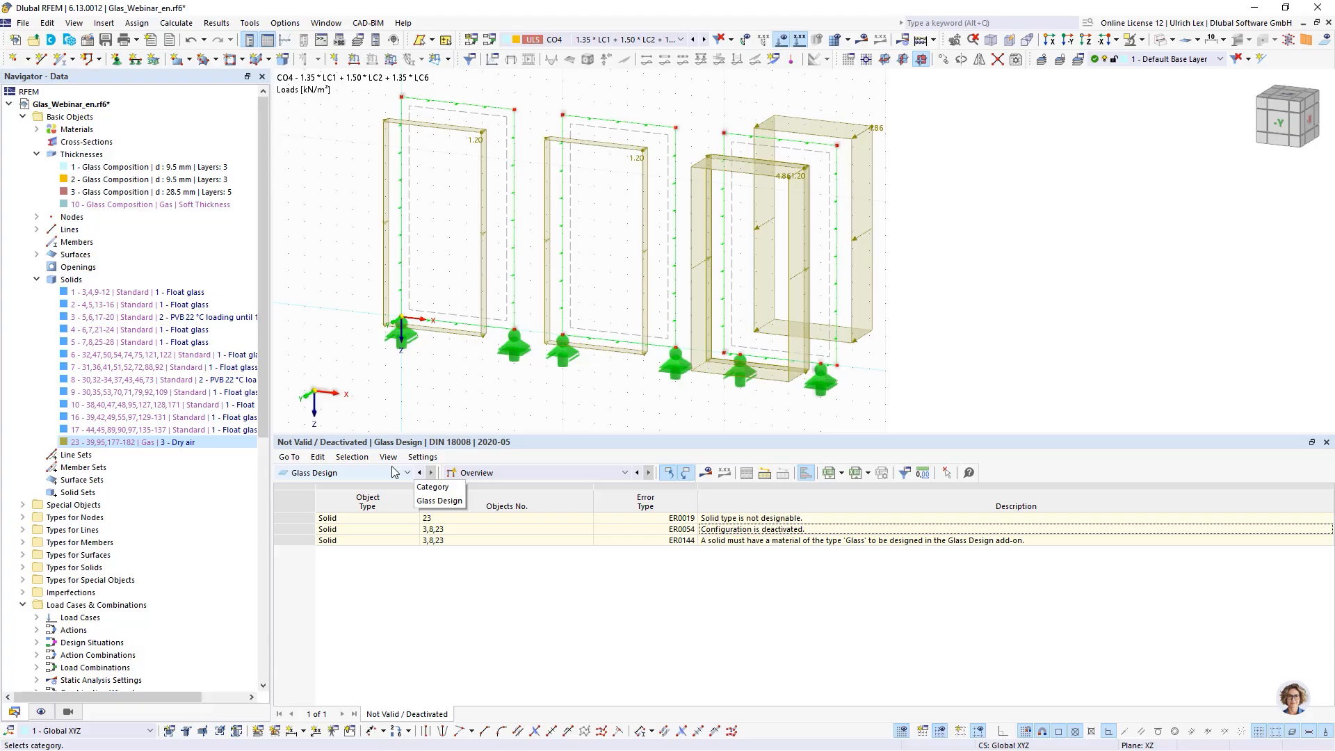
pyautogui.click(1046, 348)
pyautogui.moveTo(984, 434); pyautogui.dragTo(991, 553)
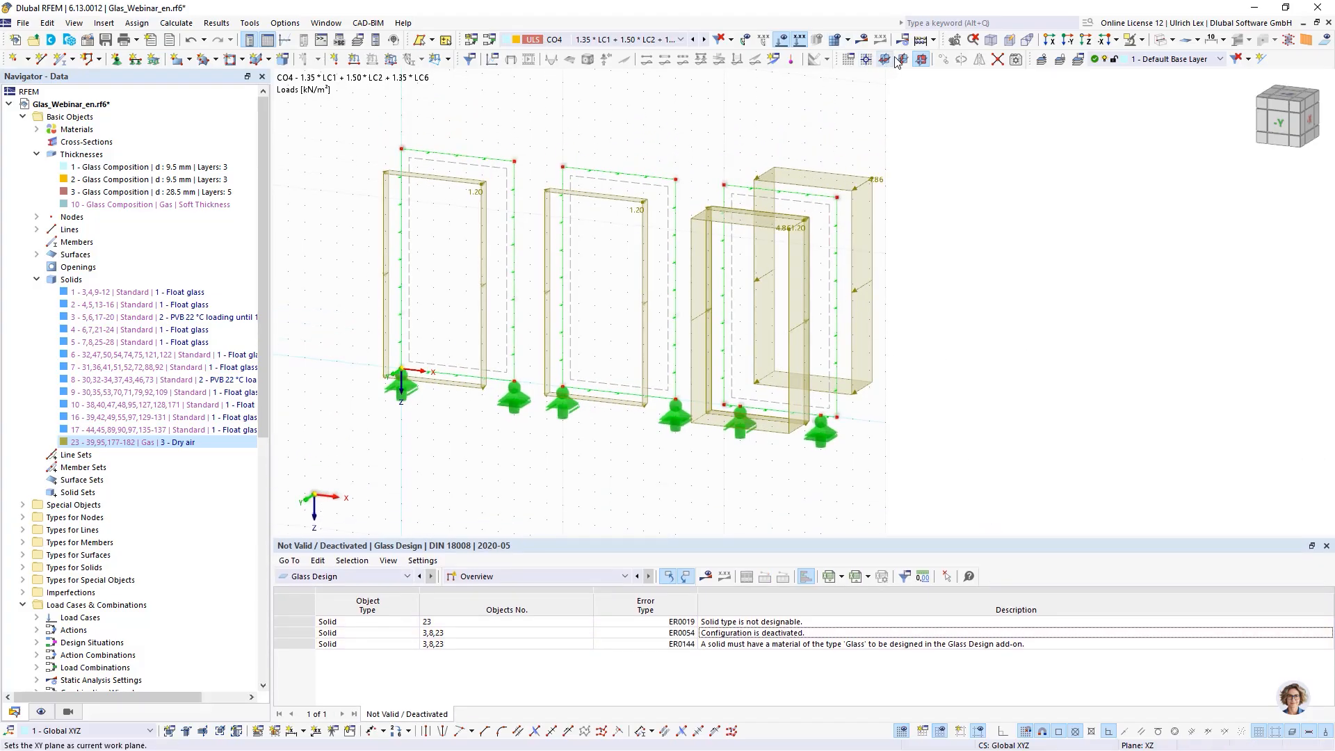
pyautogui.click(933, 40)
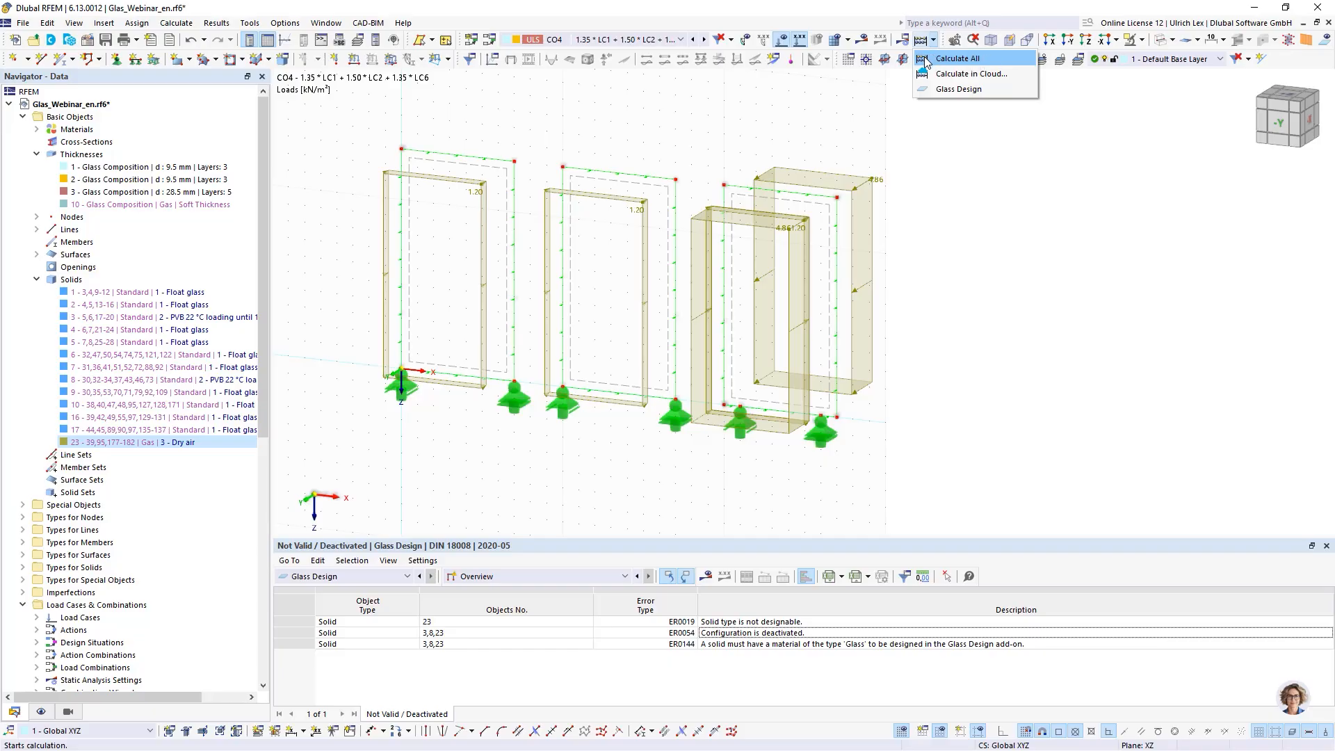
pyautogui.click(995, 89)
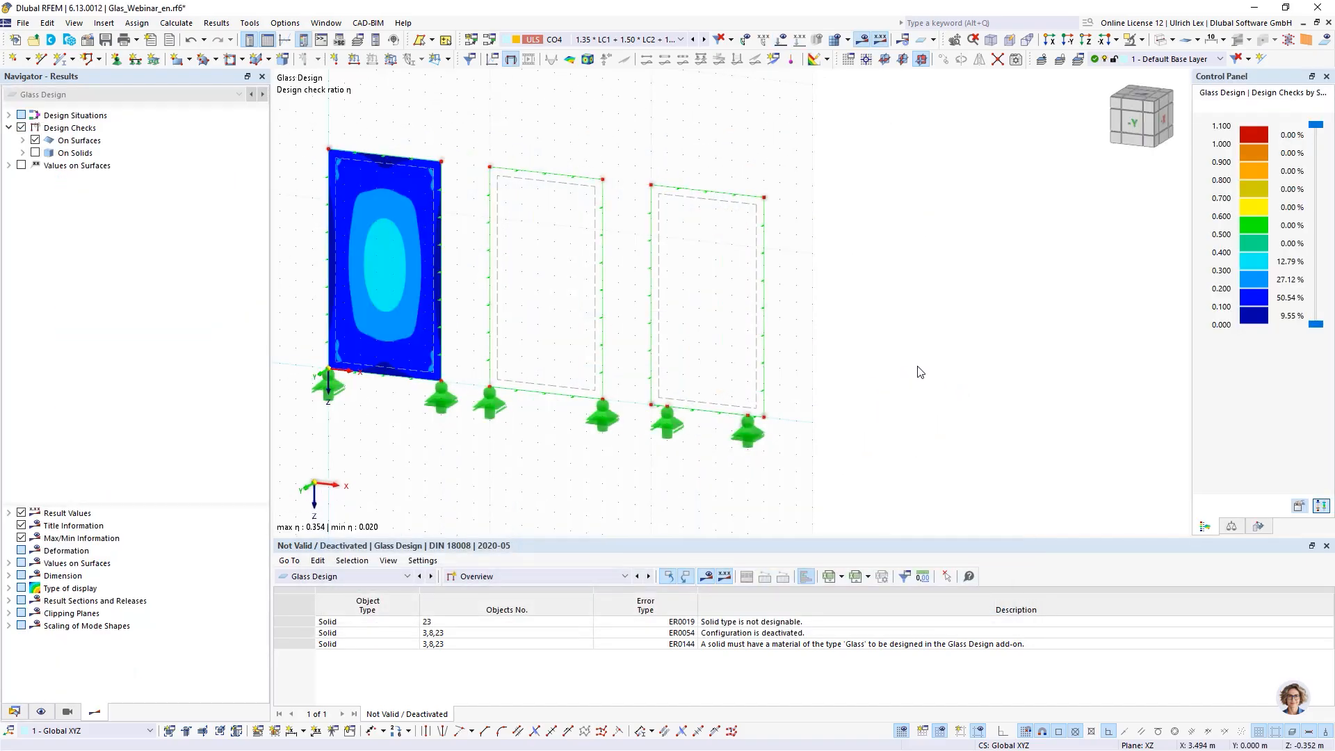
pyautogui.scroll(-3, 1052, 335)
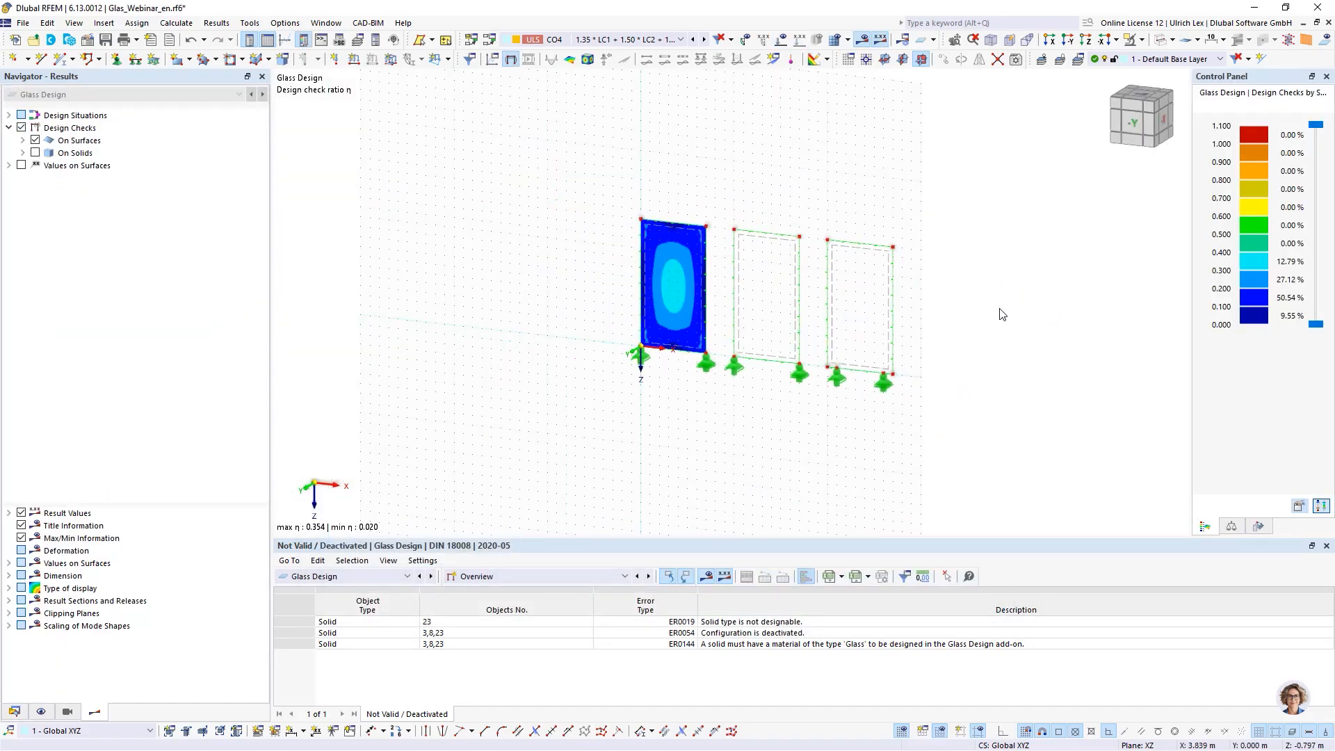
pyautogui.scroll(2, 1053, 286)
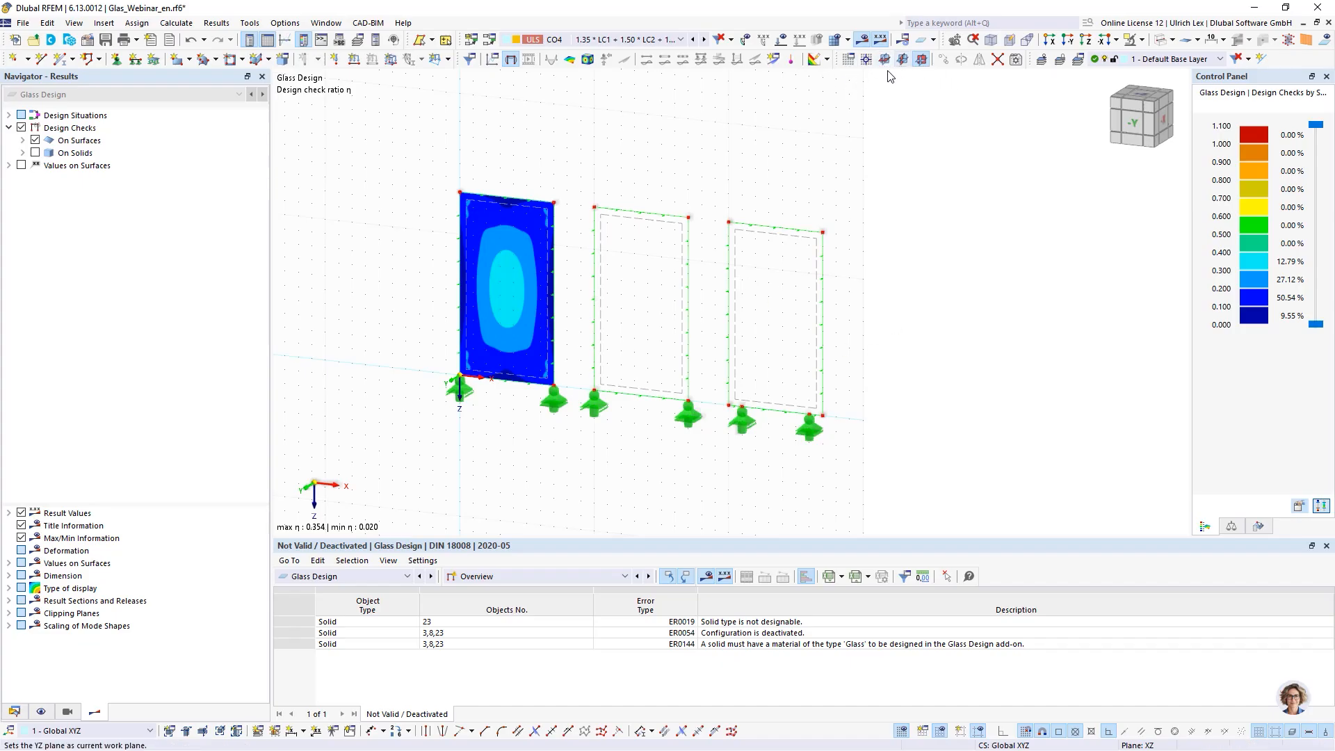
# - Switch the displayed load combination to CO7
pyautogui.click(903, 731)
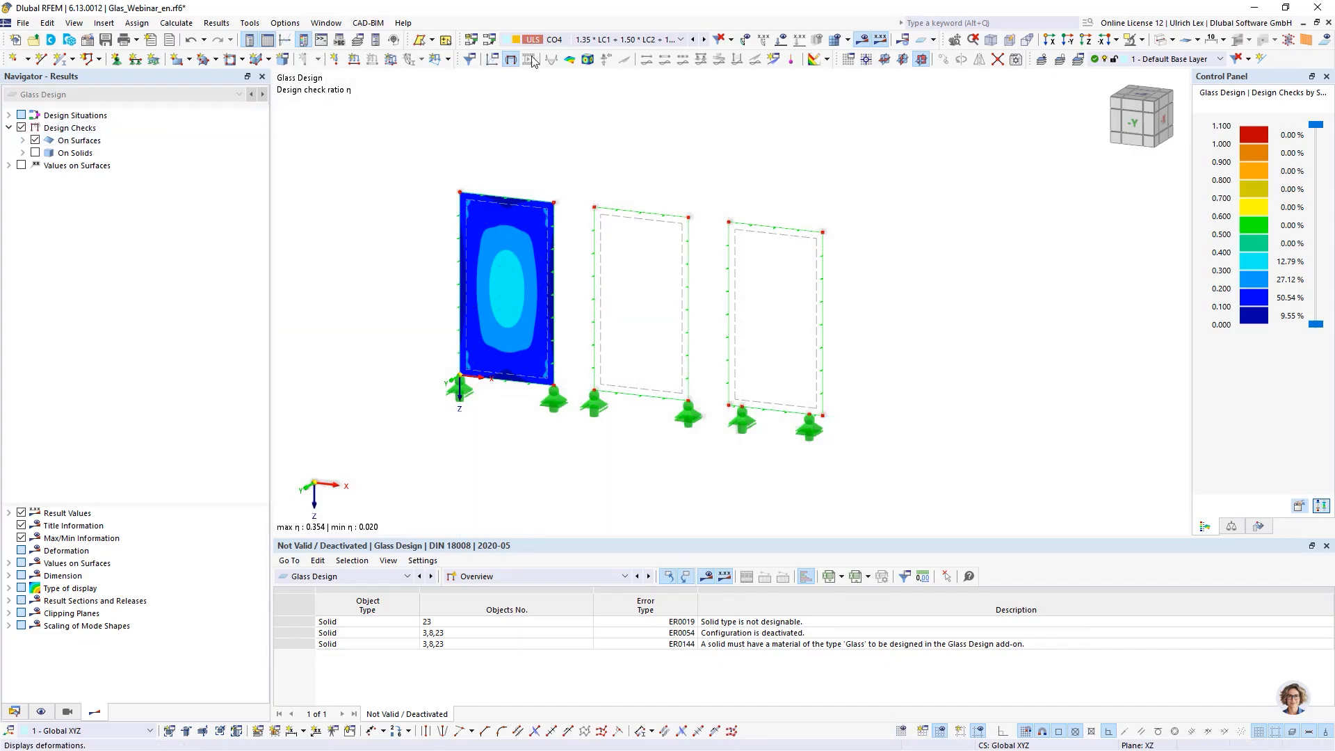
pyautogui.click(603, 40)
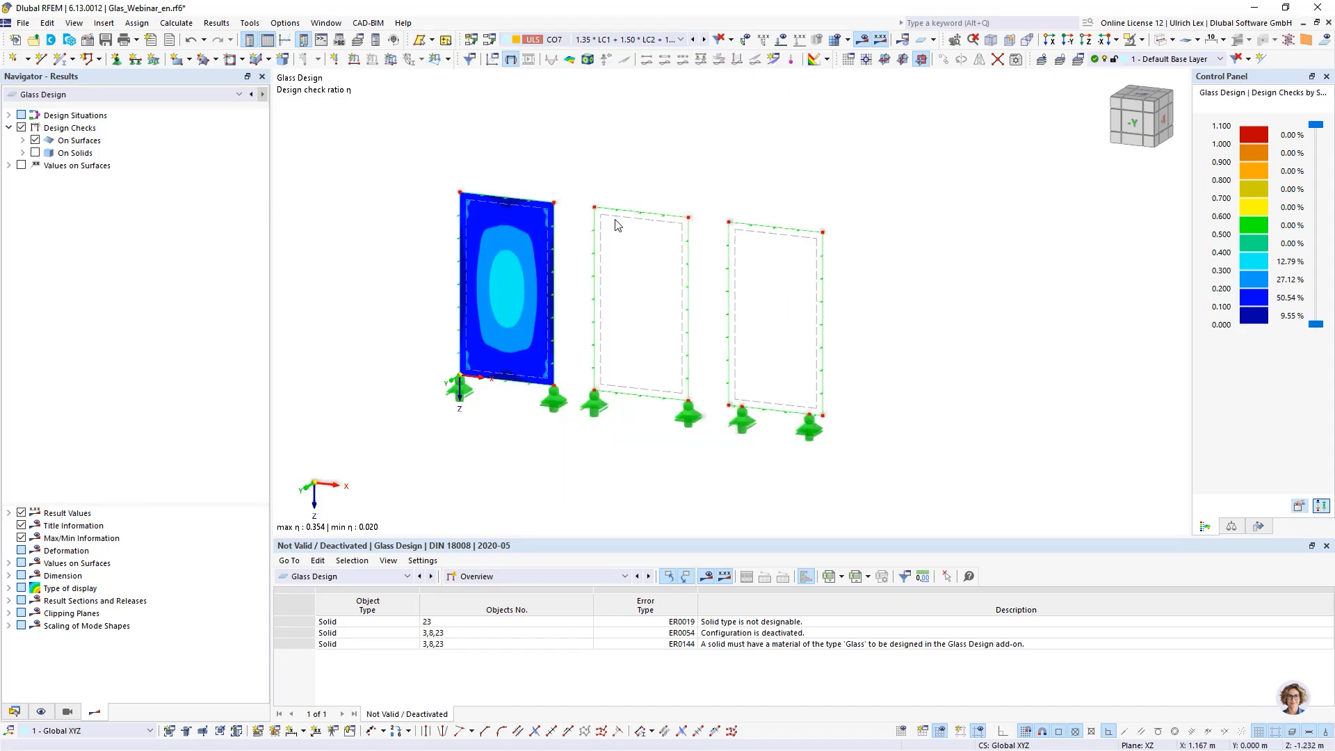
pyautogui.click(617, 219)
# - Switch the results navigator to Static Analysis and display results on all three glass panels
pyautogui.click(173, 96)
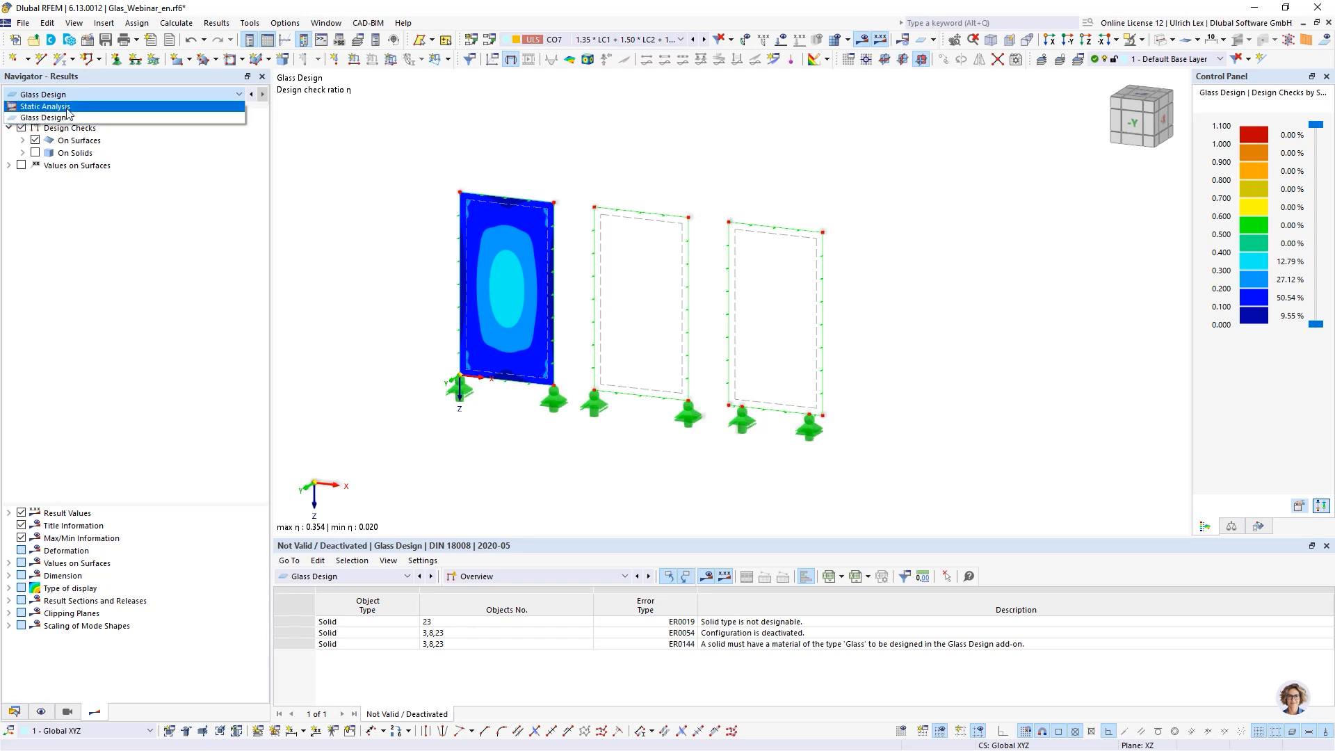
pyautogui.click(329, 144)
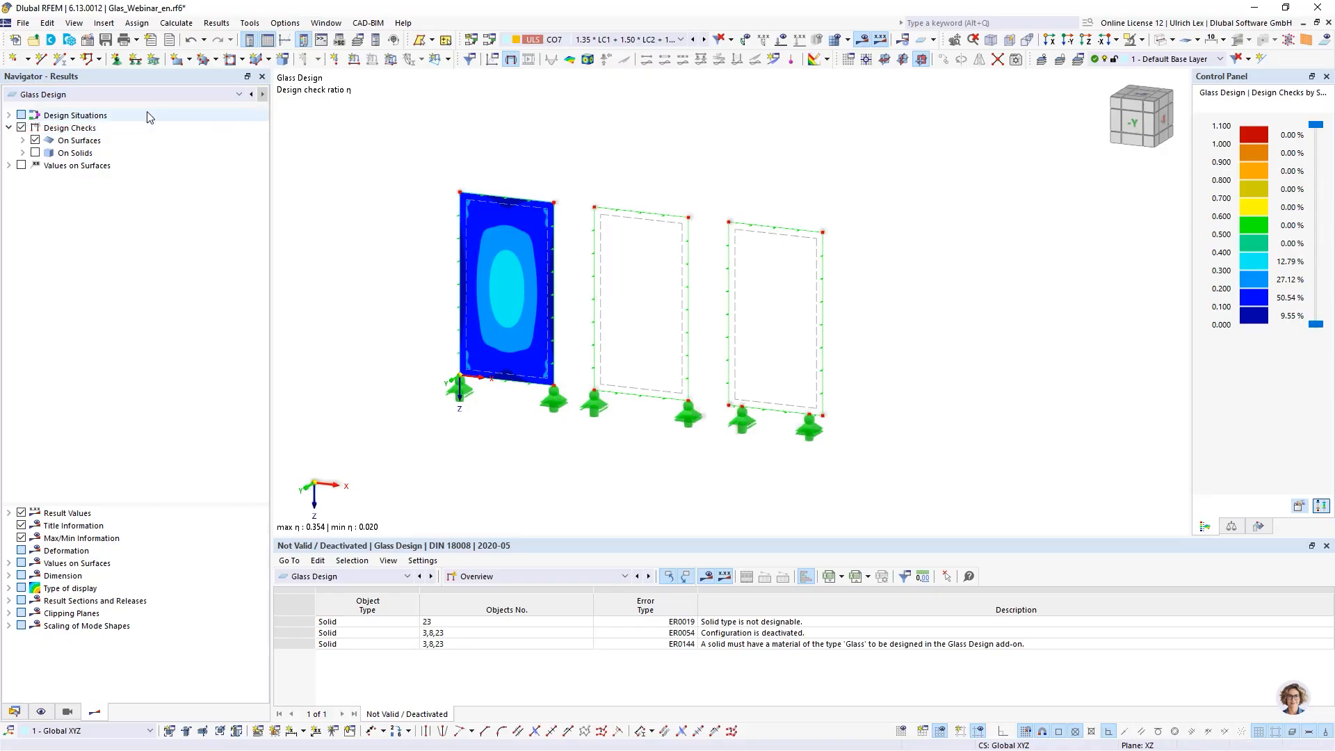
pyautogui.click(149, 96)
pyautogui.click(41, 106)
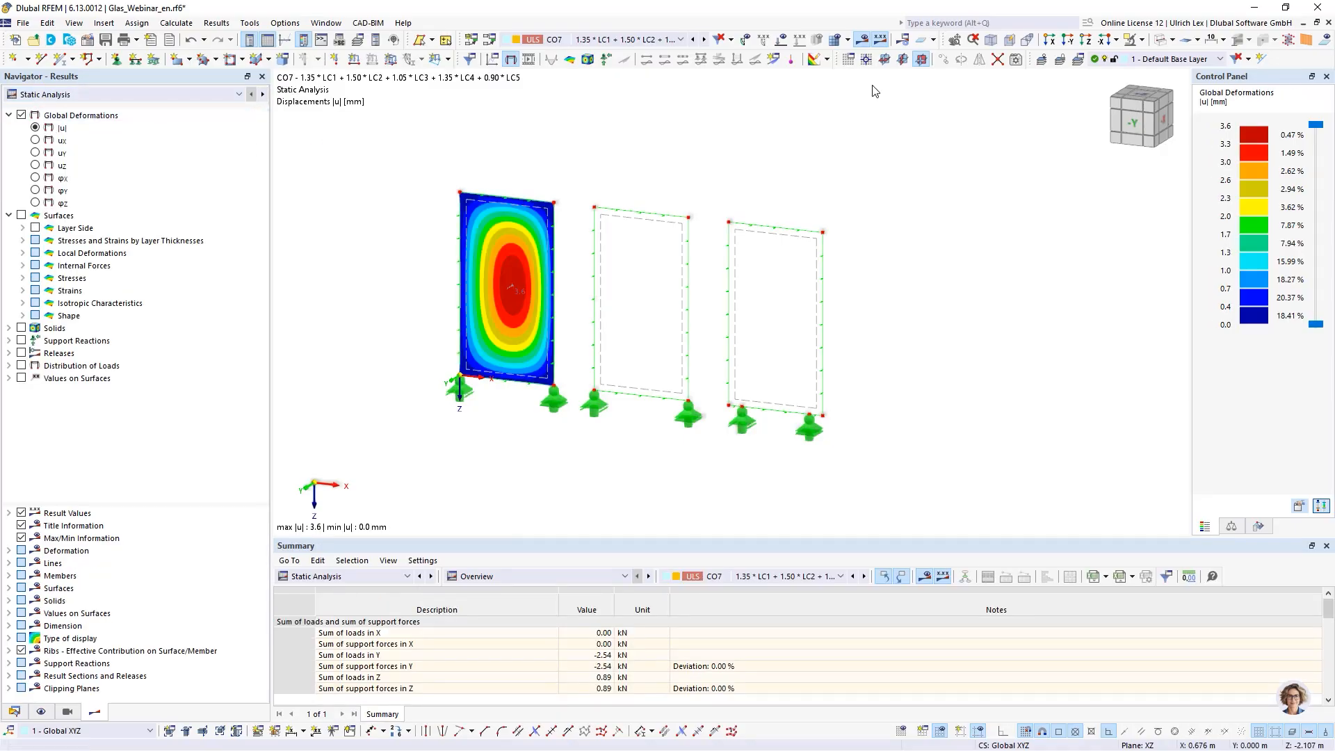
pyautogui.click(1323, 42)
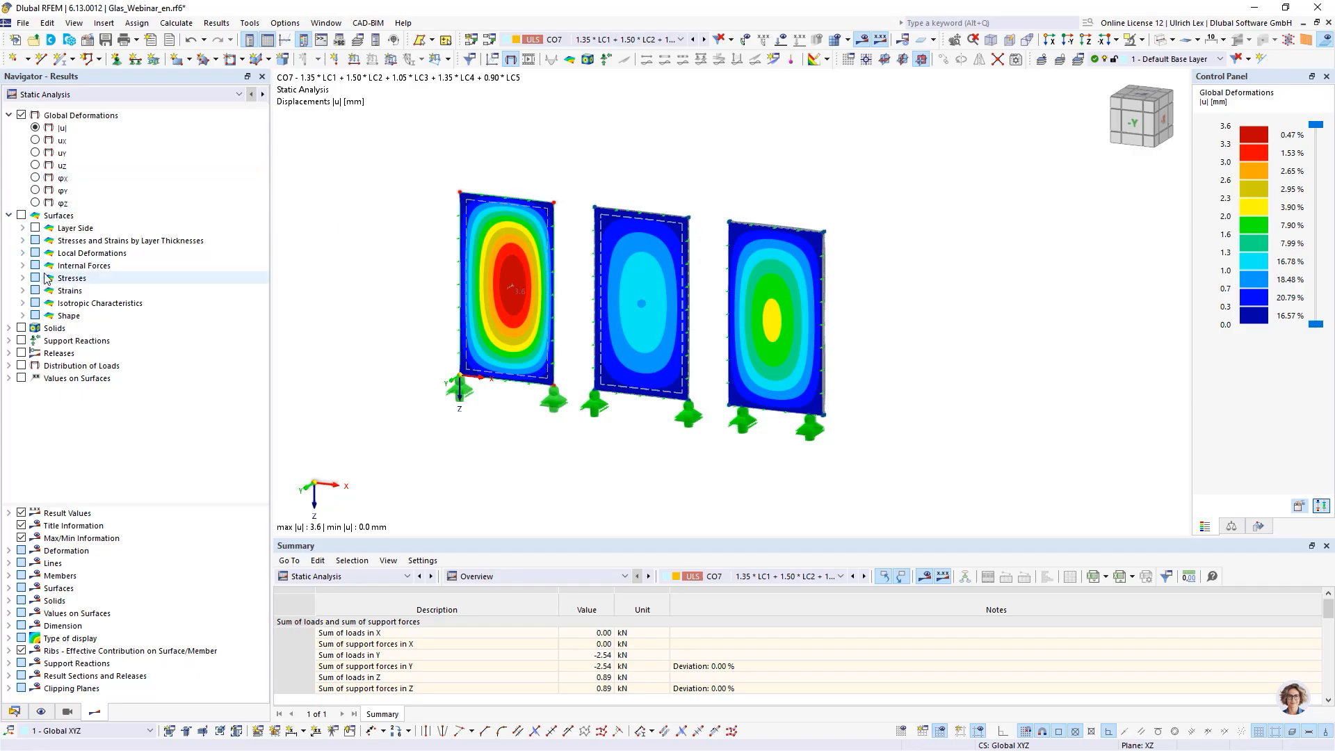
# - Display the principal stress σ1 of the solids
pyautogui.click(10, 329)
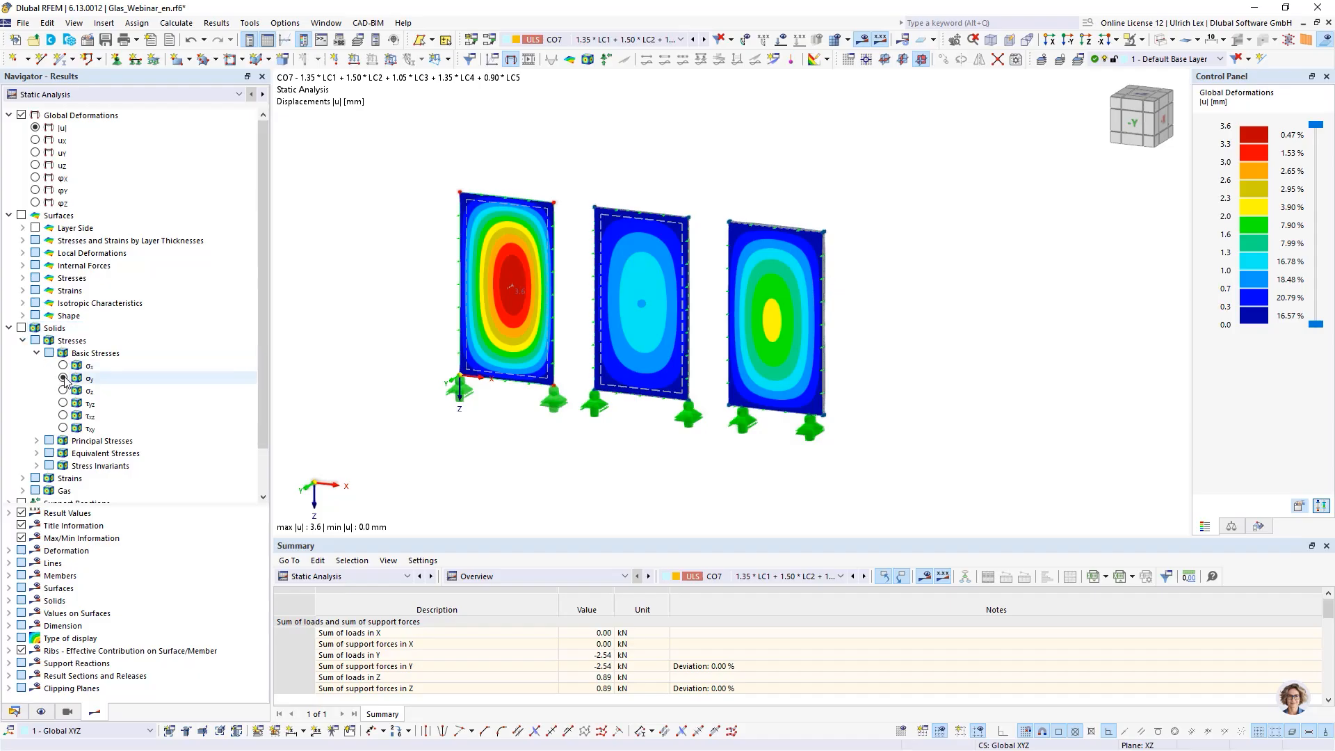
pyautogui.click(37, 441)
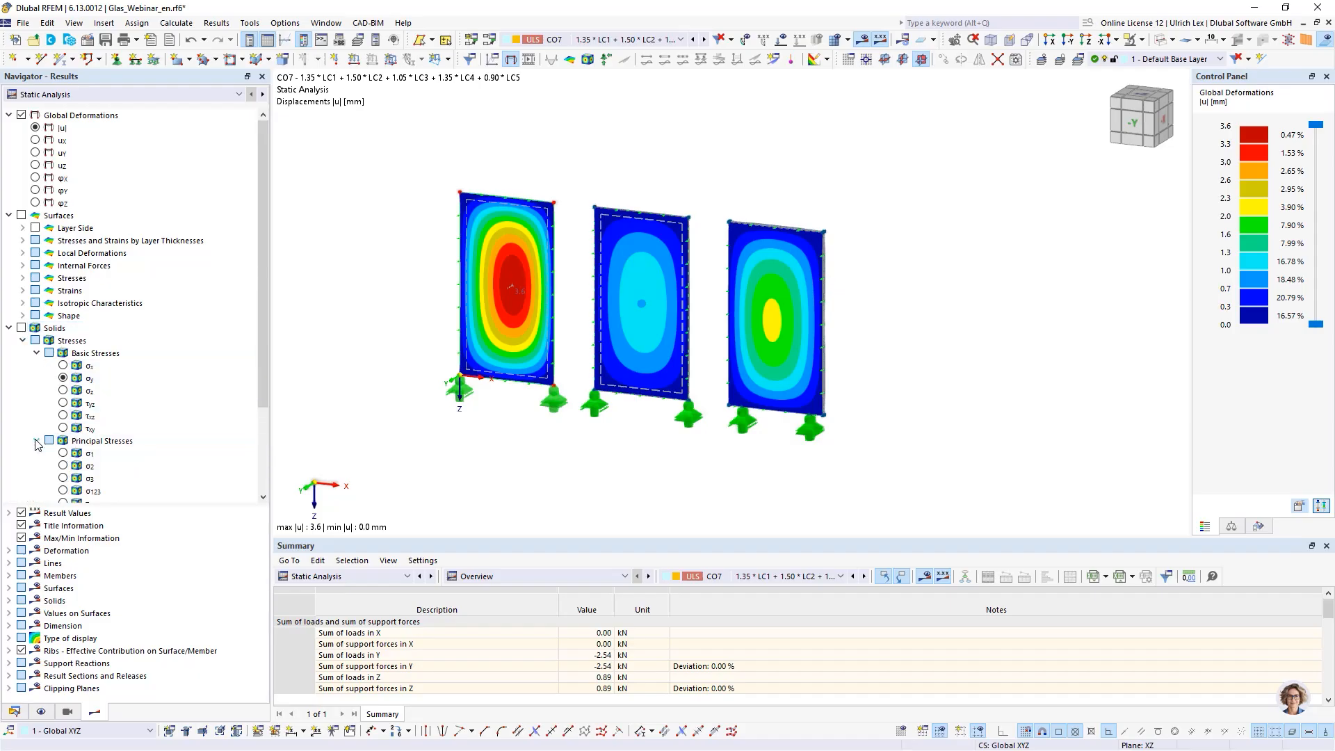
pyautogui.click(63, 454)
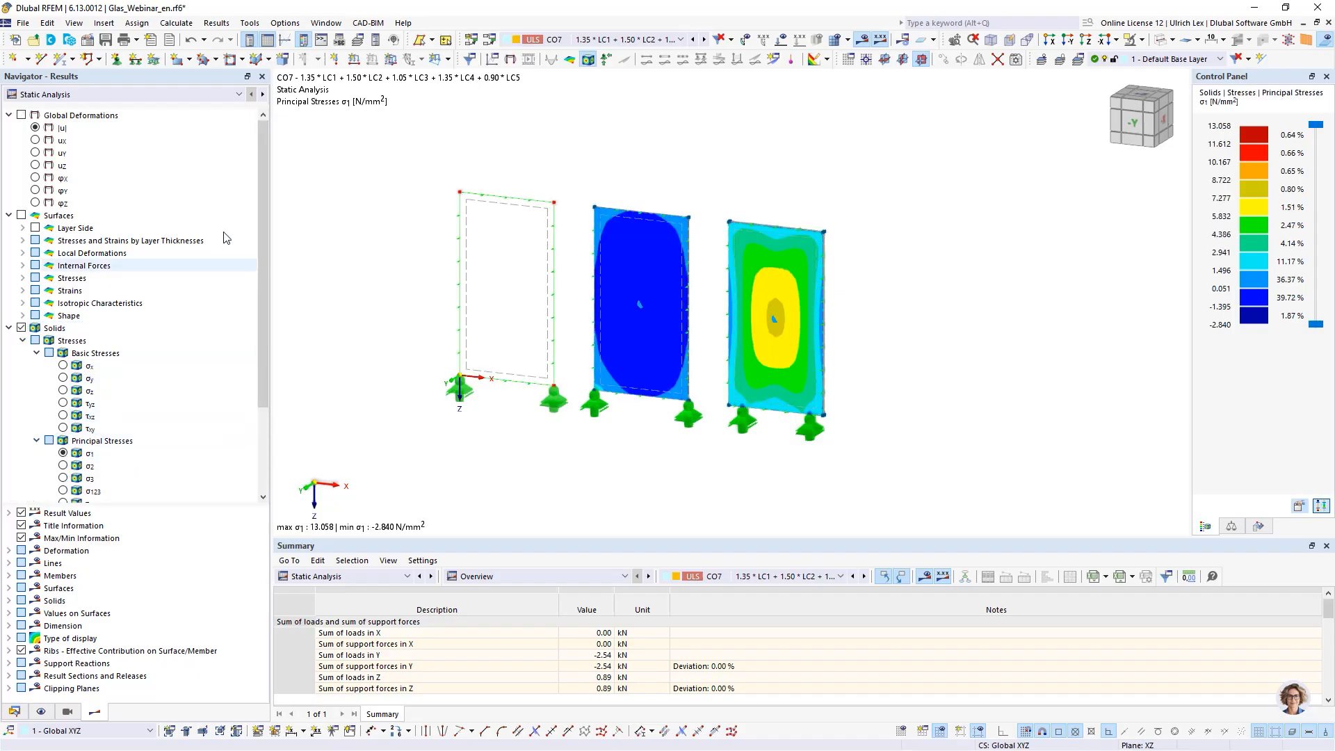
# - Display the gas overpressure p0 and then the gas pressure p of the insulating glass solid
pyautogui.scroll(-3, 133, 345)
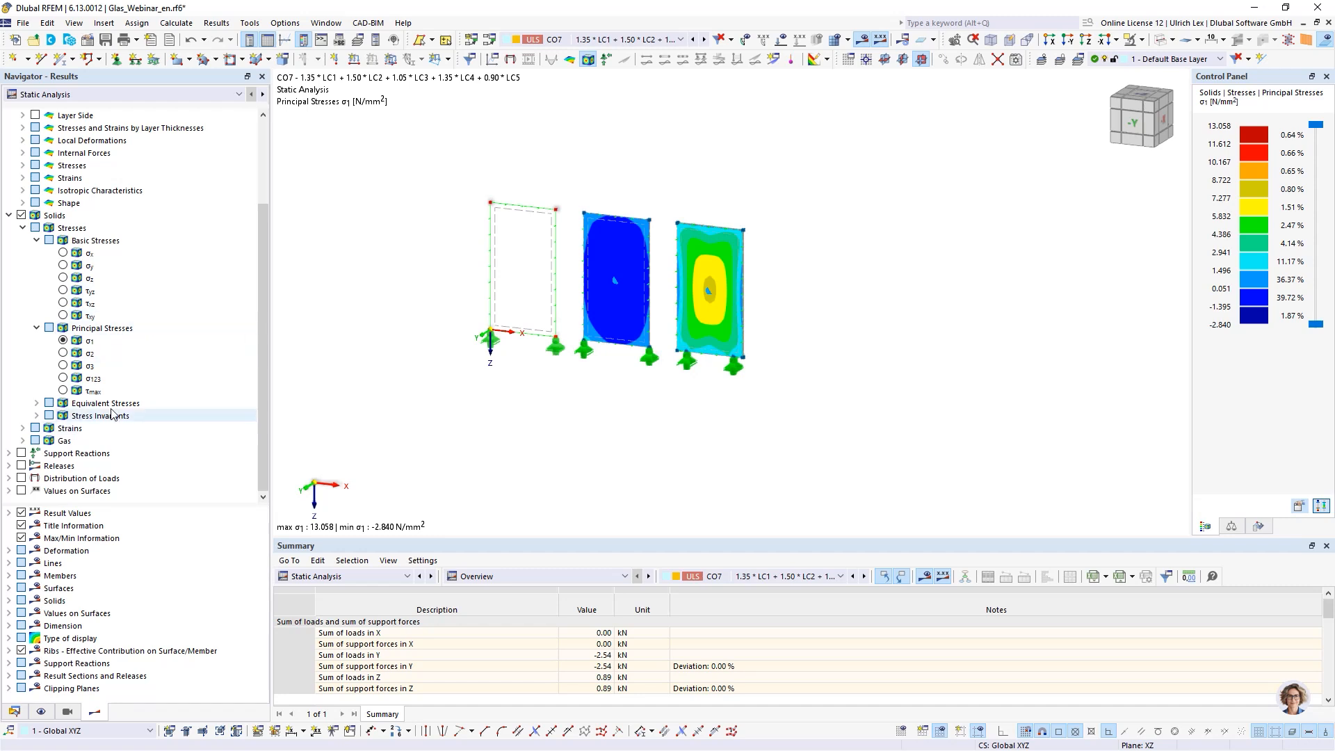
pyautogui.click(24, 440)
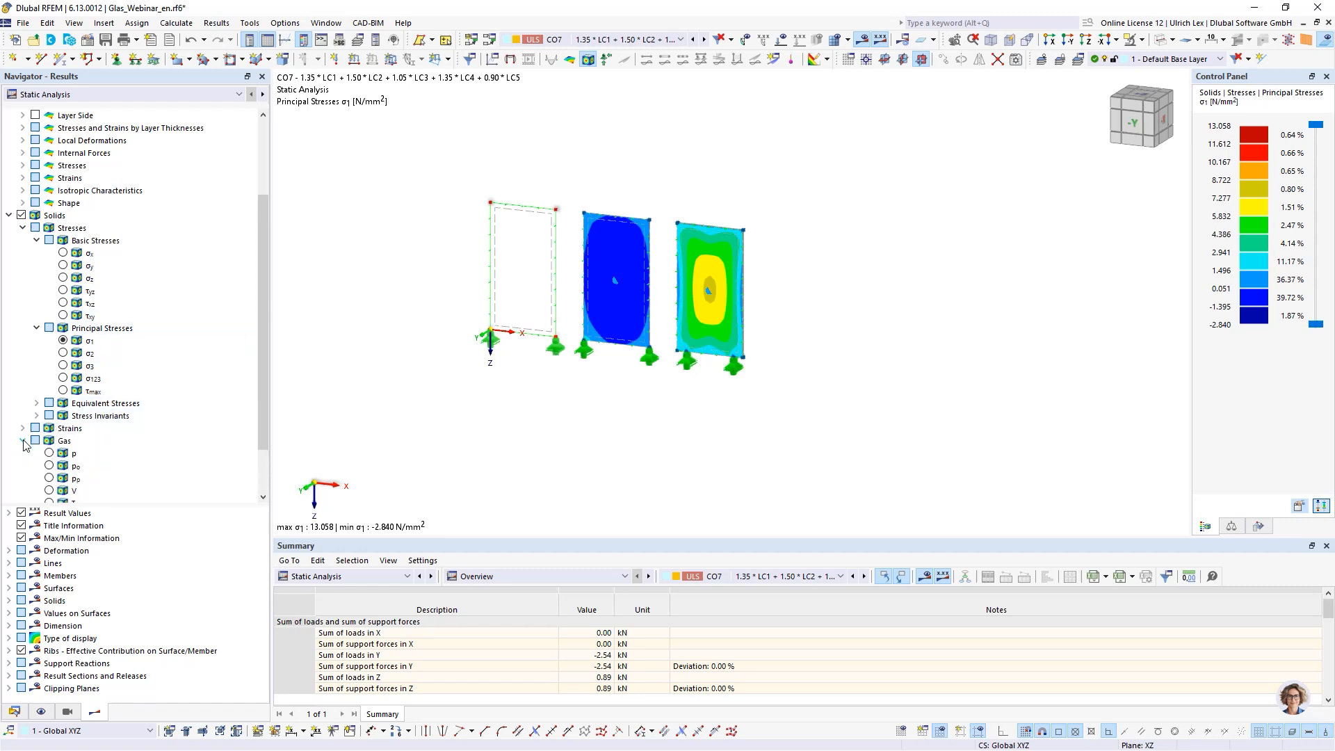
pyautogui.click(50, 466)
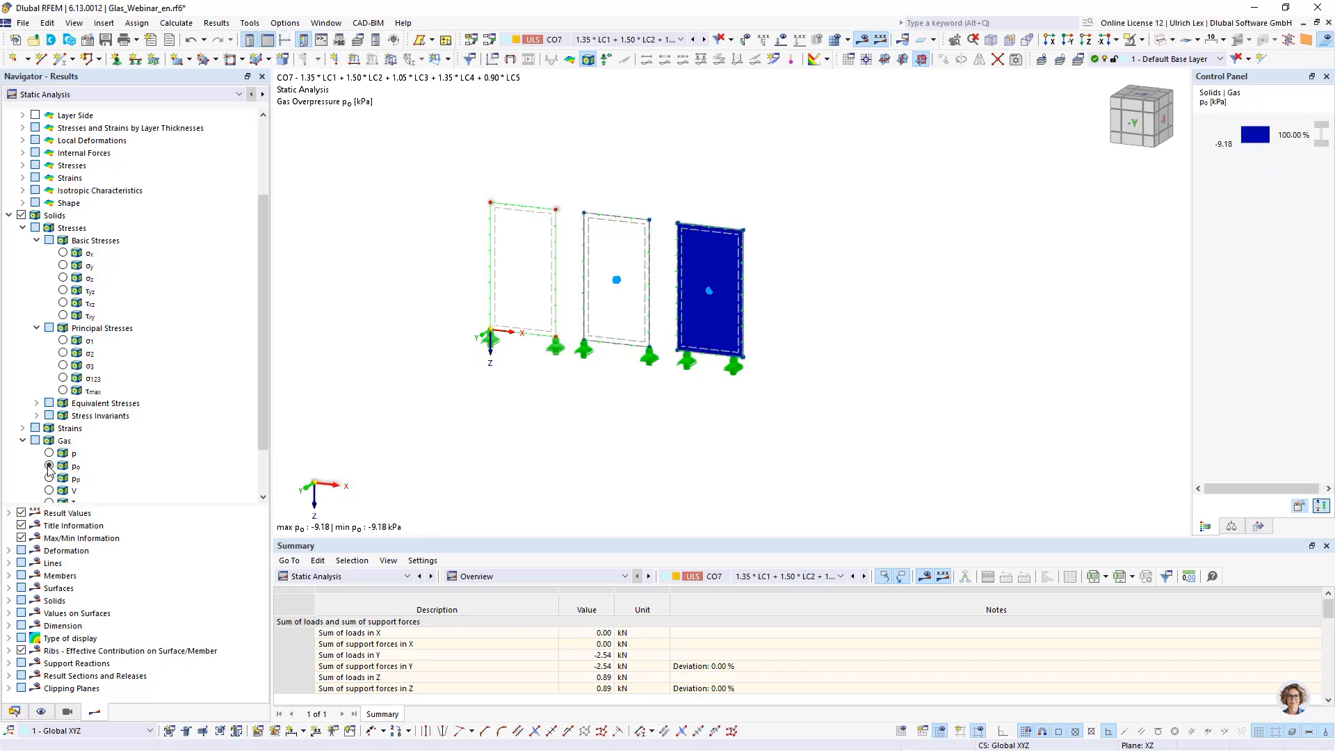
pyautogui.click(49, 454)
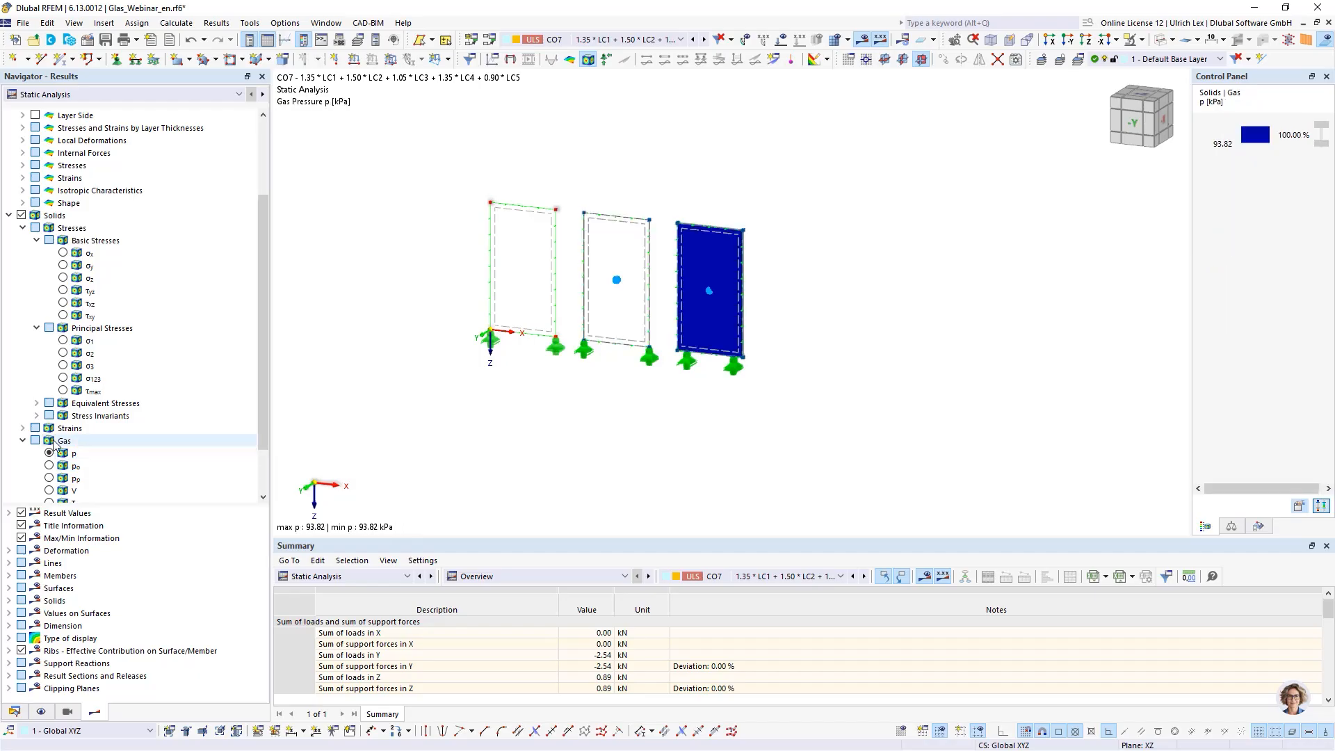
pyautogui.scroll(-2, 154, 376)
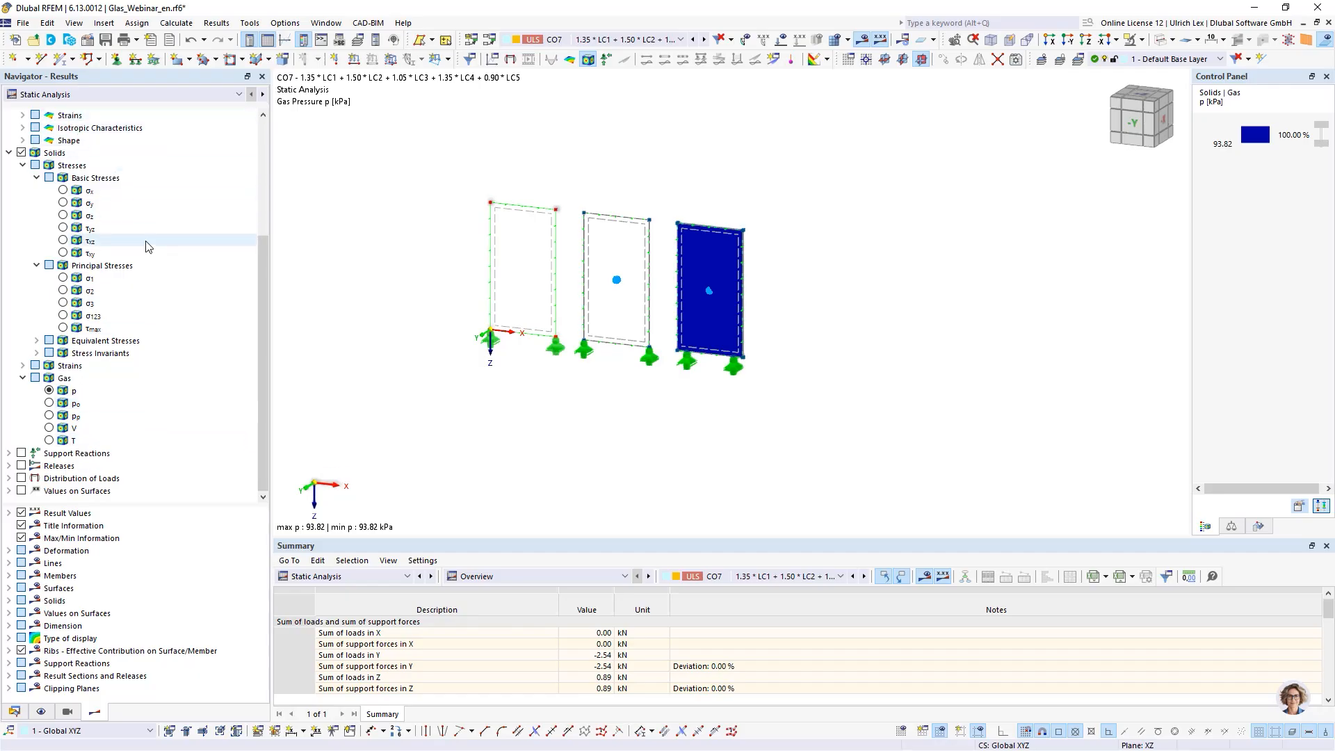
pyautogui.scroll(5, 143, 249)
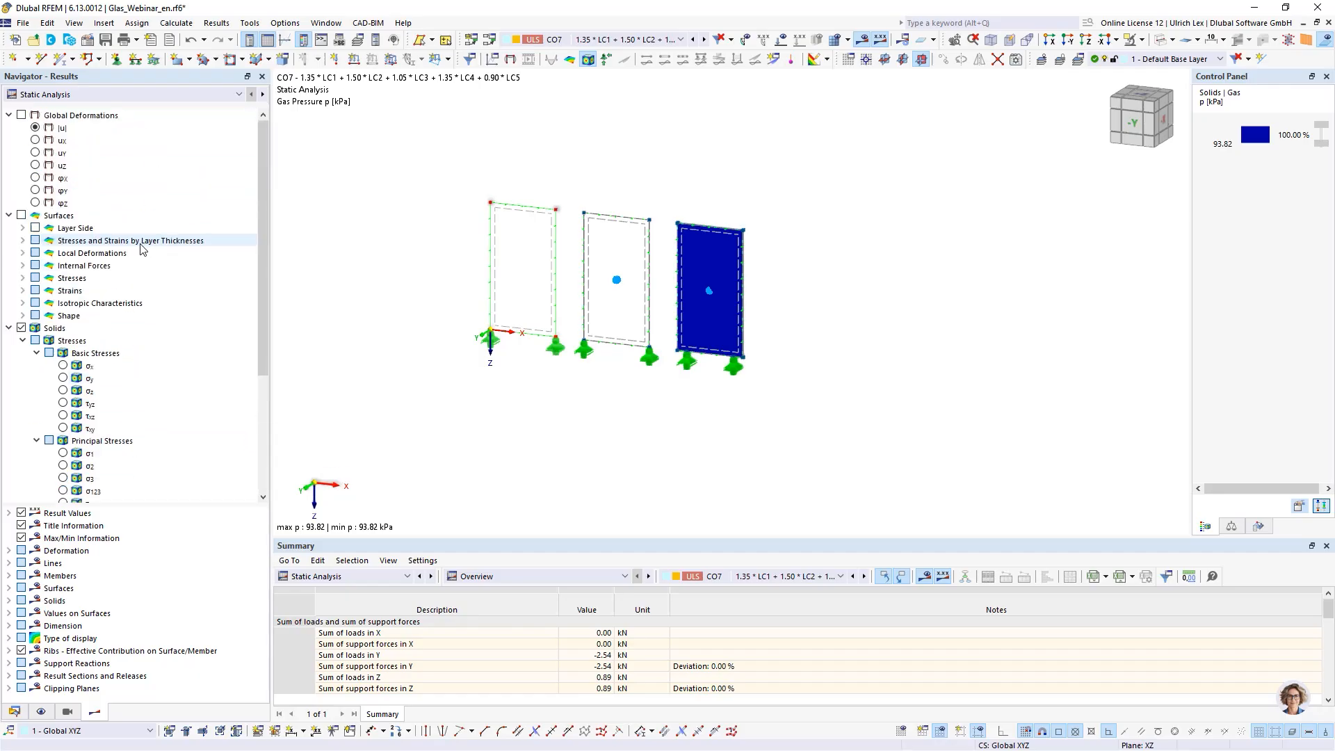
# - Return to the Glass Design results and add the design check ratios on solids to the display
pyautogui.click(217, 96)
pyautogui.click(51, 117)
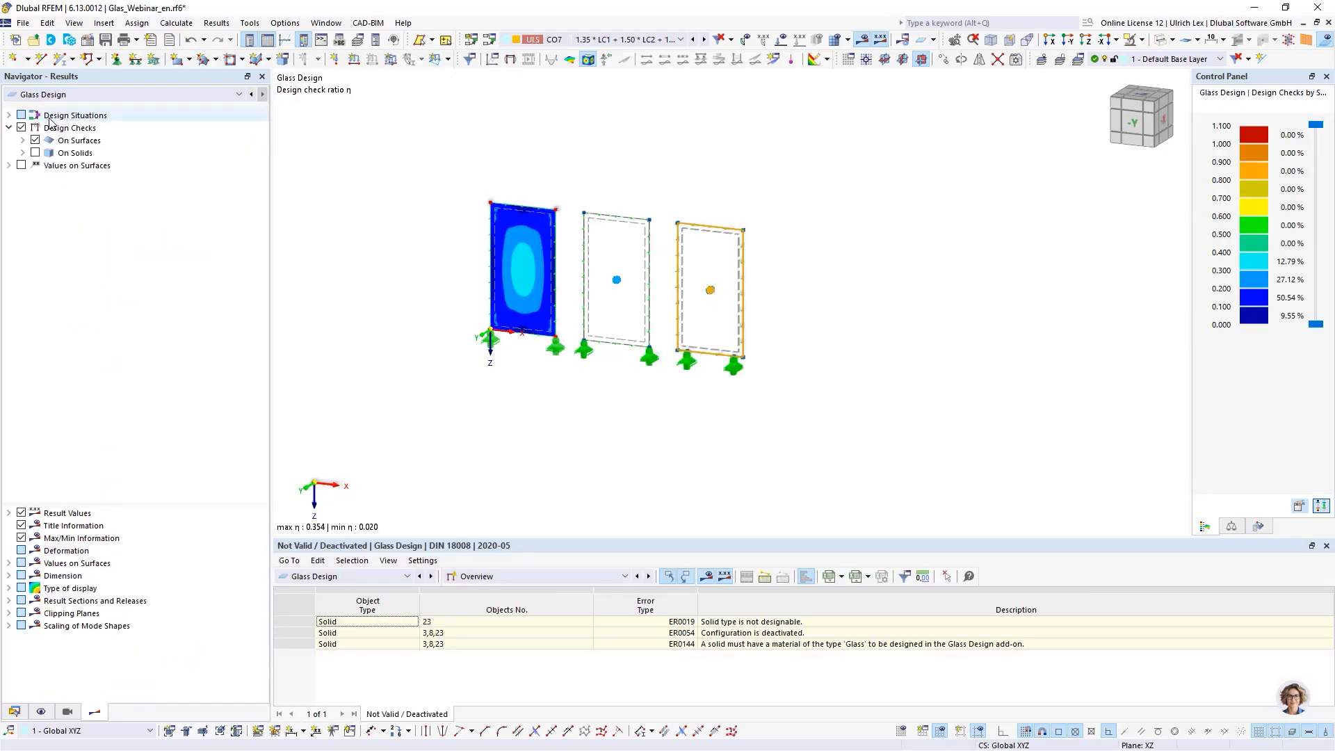
pyautogui.click(35, 152)
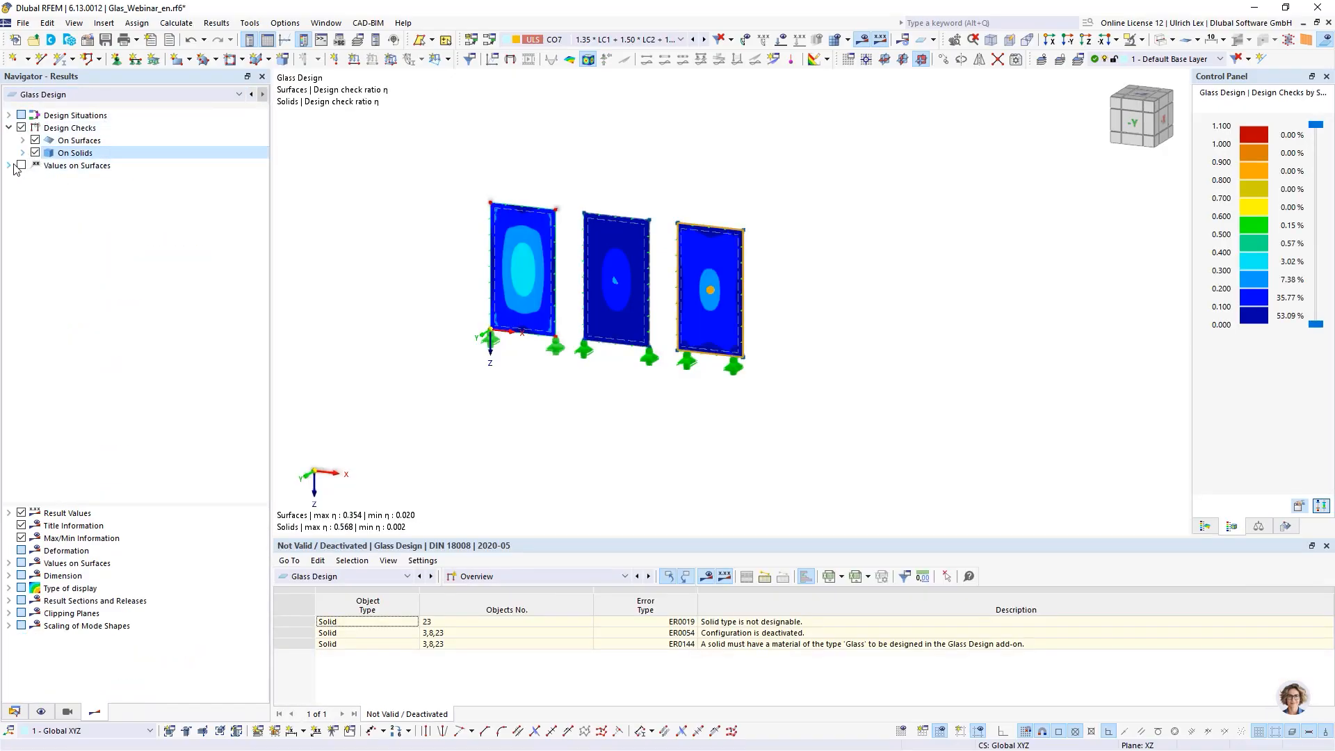
pyautogui.scroll(3, 425, 206)
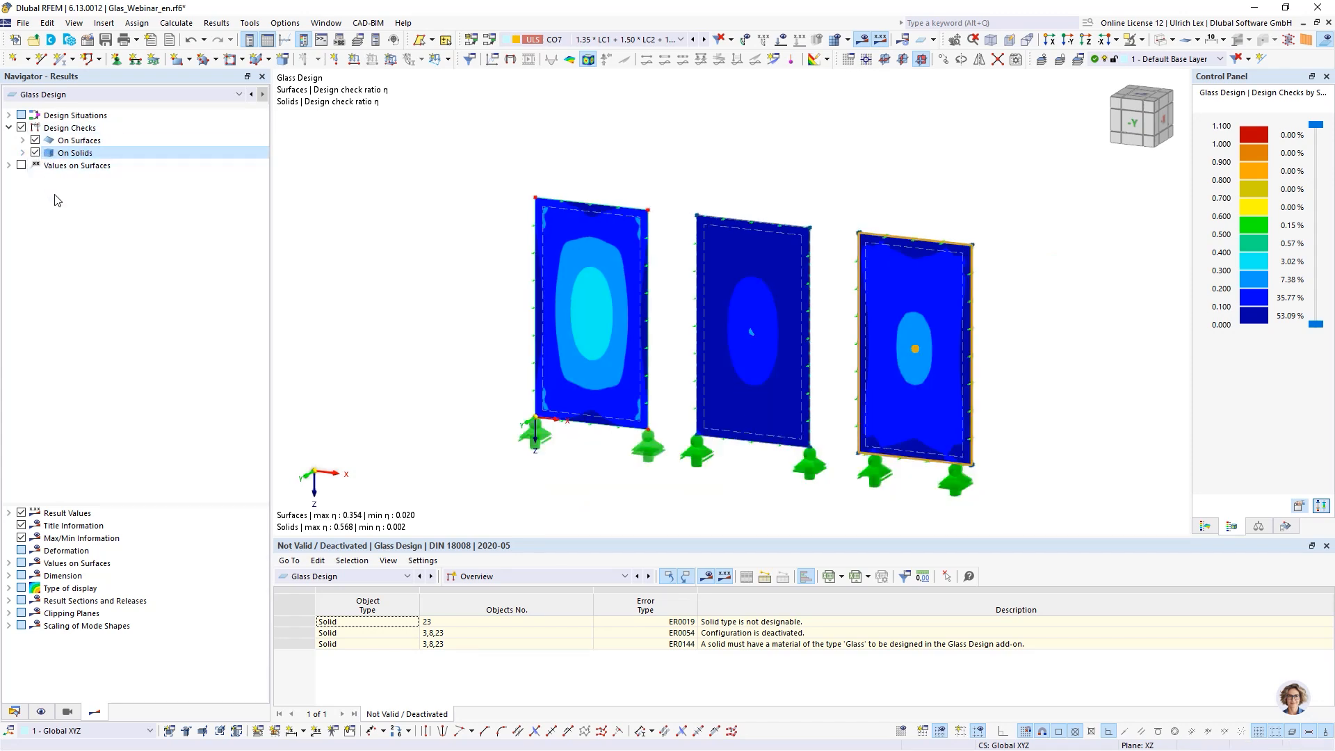
pyautogui.scroll(1, 998, 369)
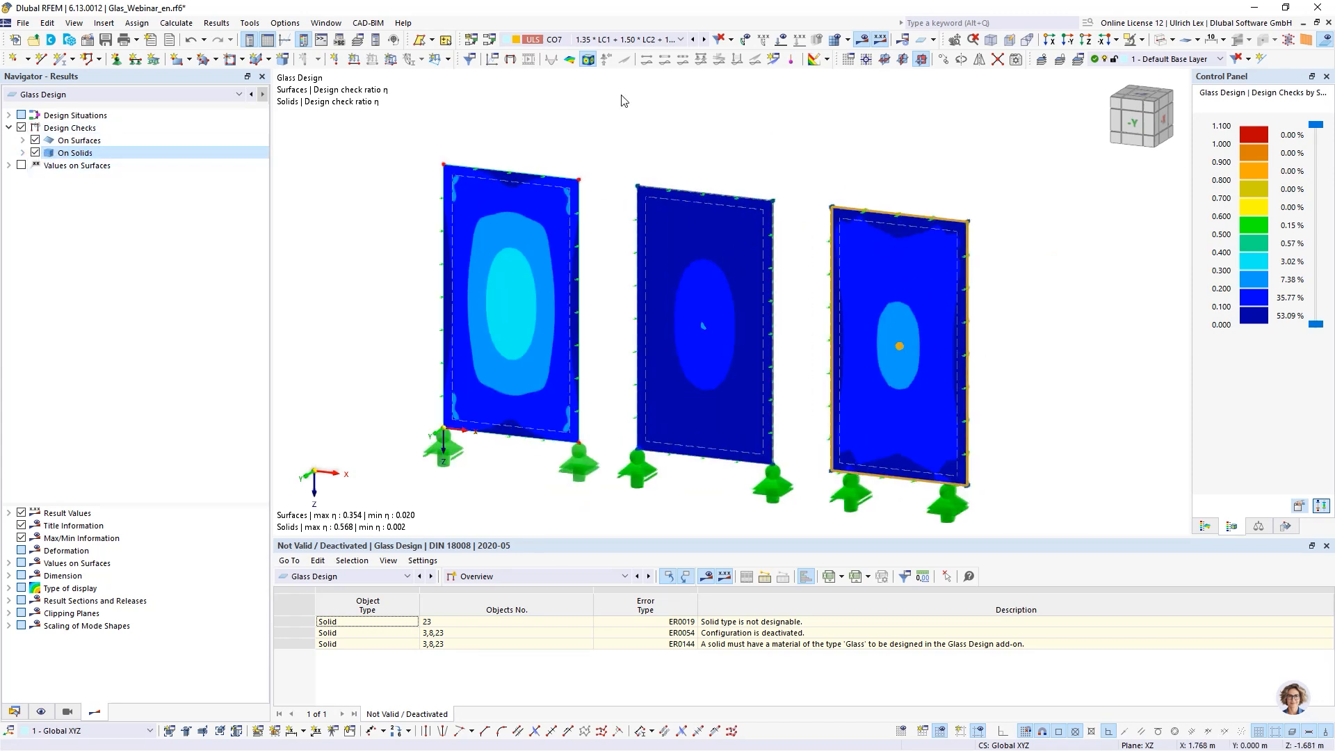
# - Show the design ratio values on surfaces at the FE mesh points
pyautogui.click(22, 165)
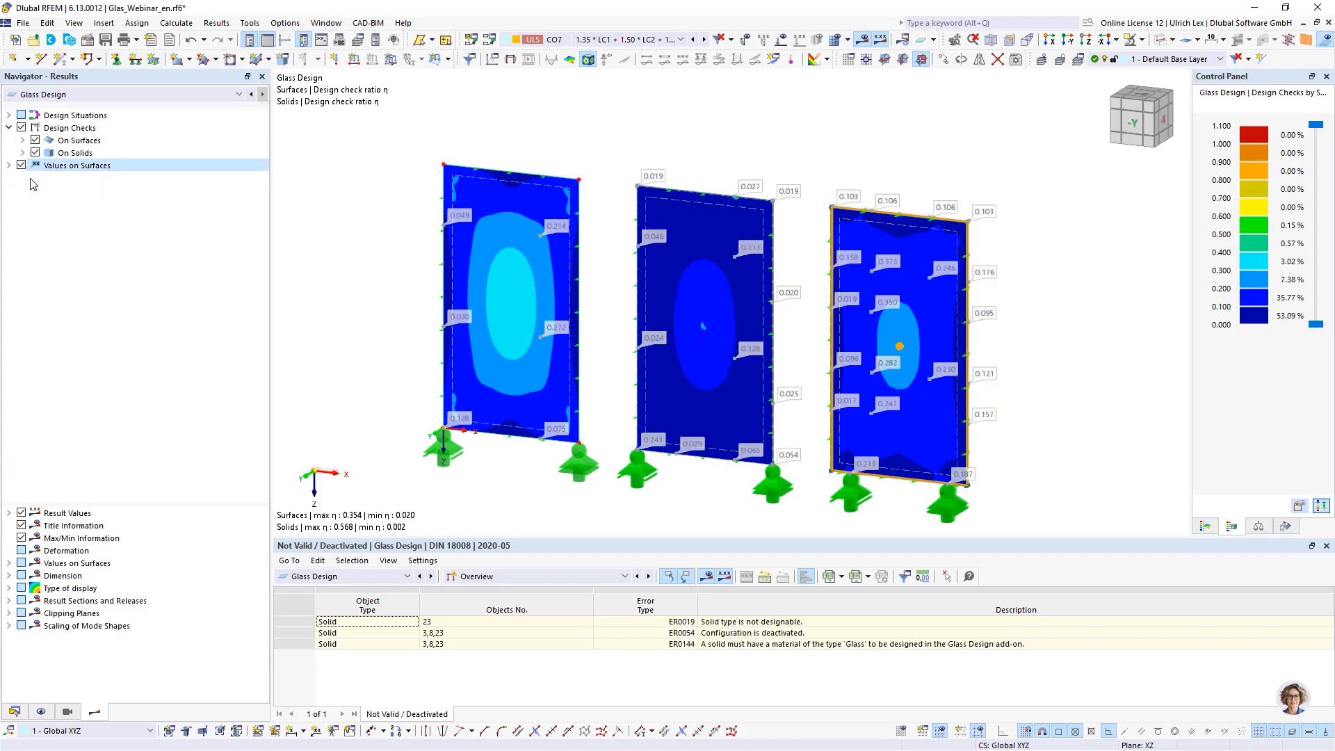
pyautogui.click(9, 564)
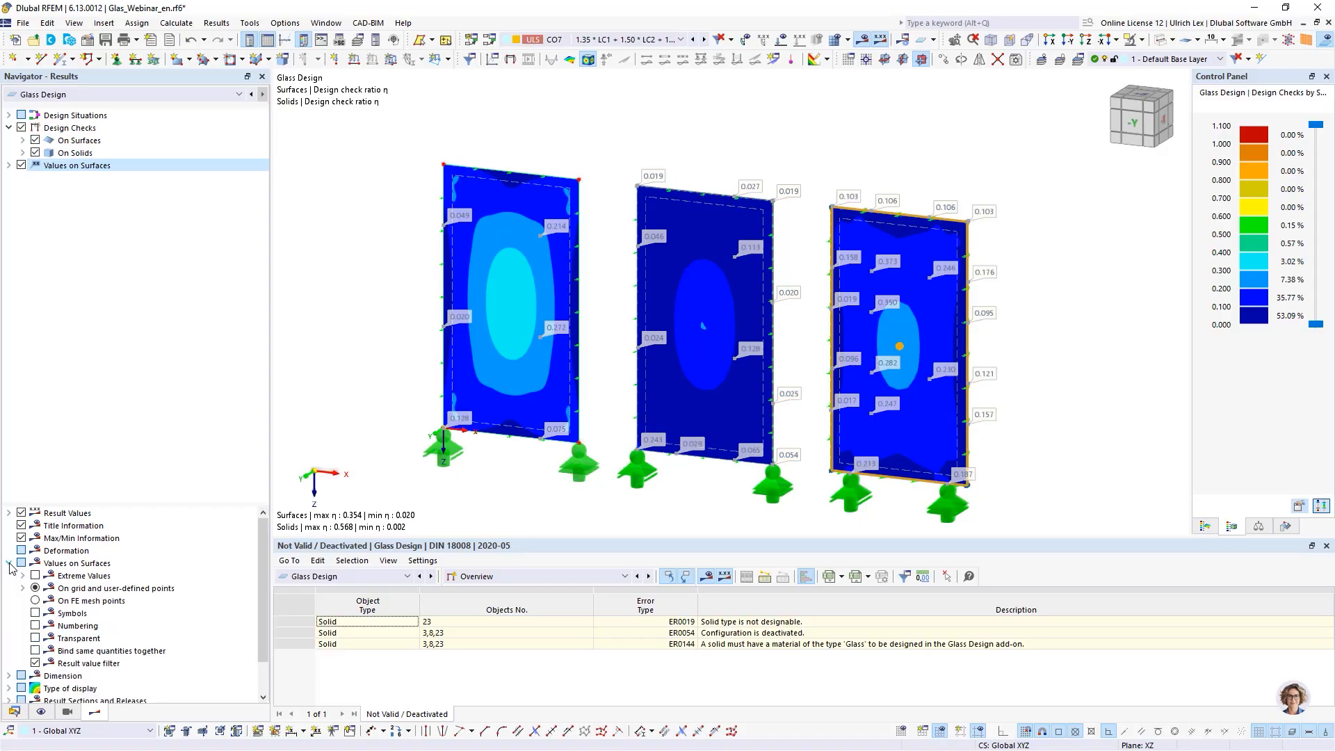
pyautogui.click(34, 600)
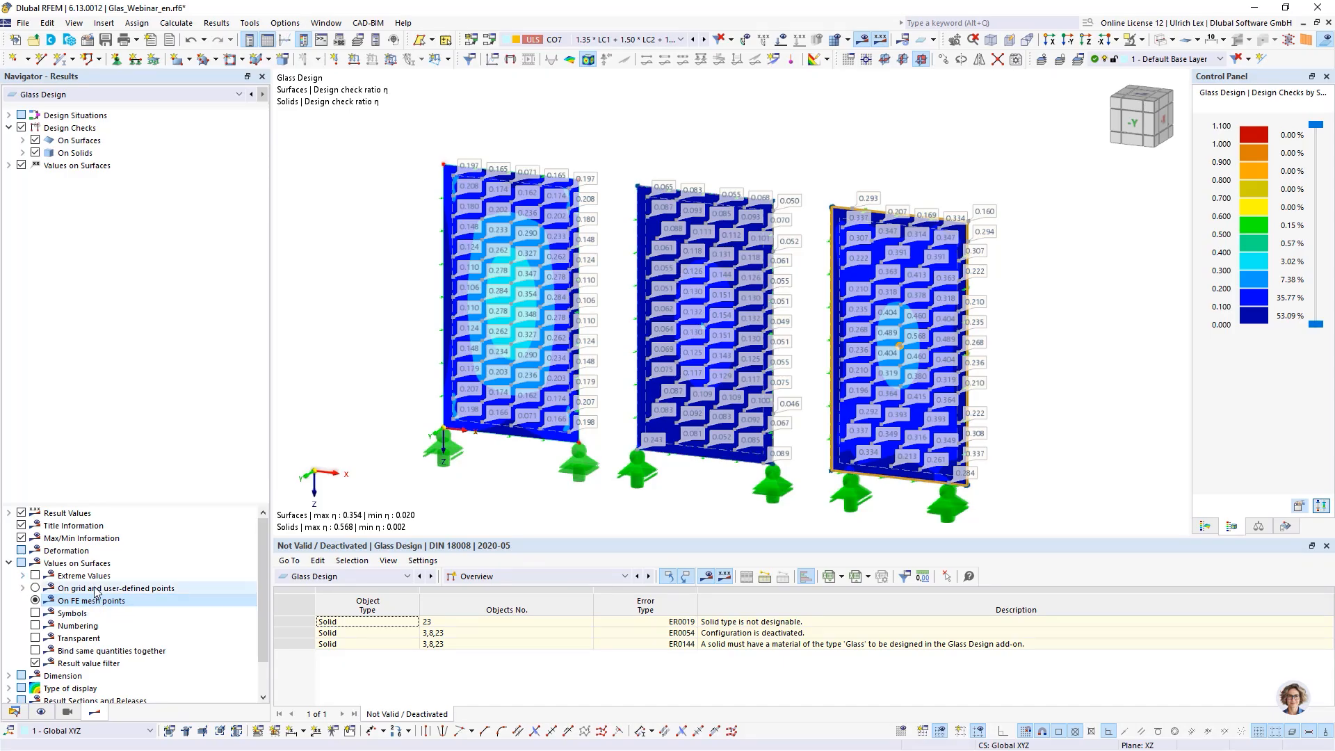
# - Enlarge the results table and switch it to the Design Ratios on Surfaces table
pyautogui.moveTo(568, 504); pyautogui.dragTo(573, 434)
pyautogui.click(568, 473)
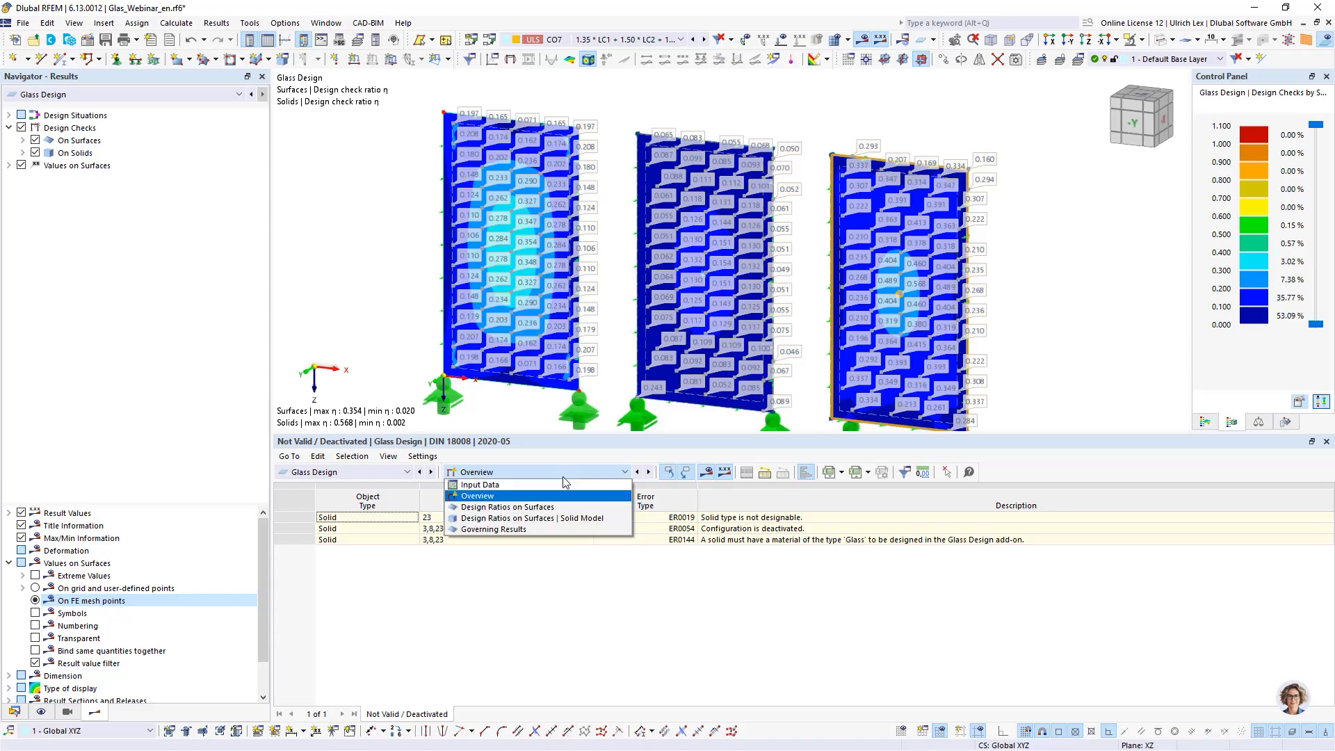
pyautogui.click(519, 507)
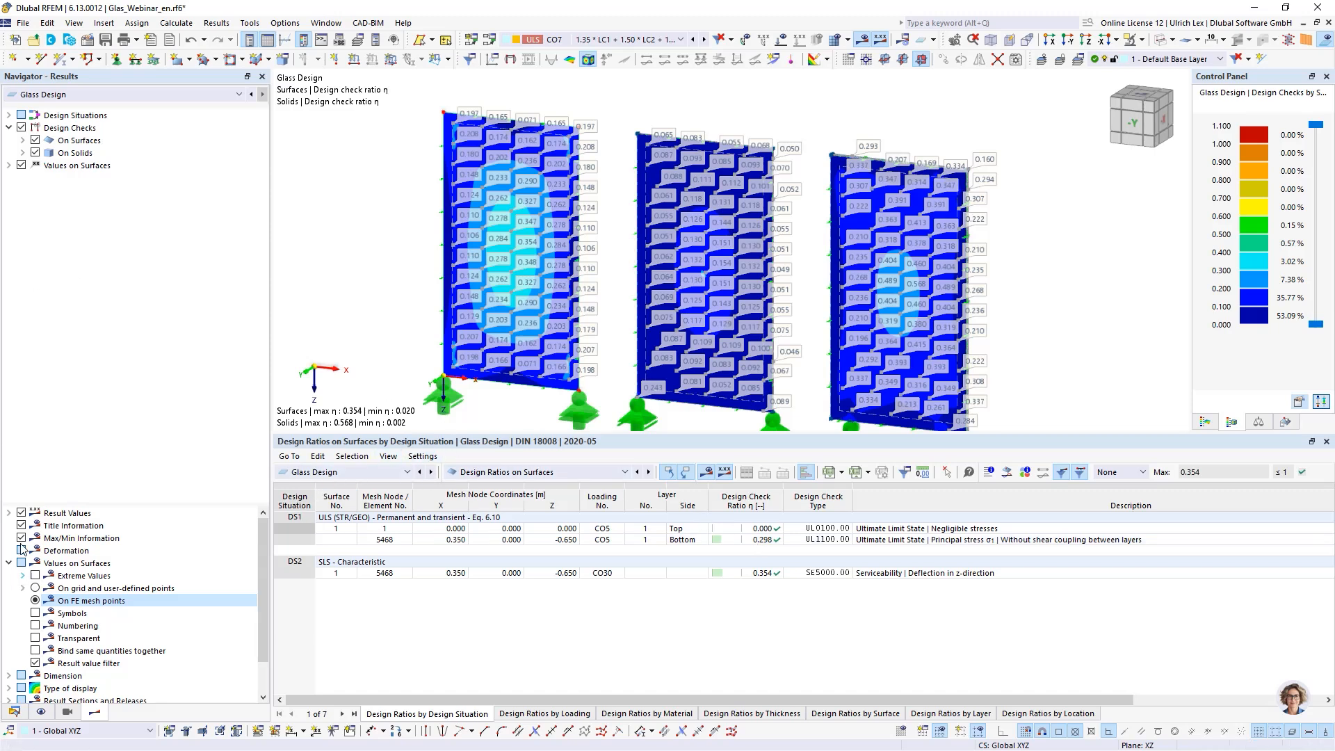
# - Hide the surface values and switch the table to Design Ratios on Surfaces | Solid Model
pyautogui.click(22, 165)
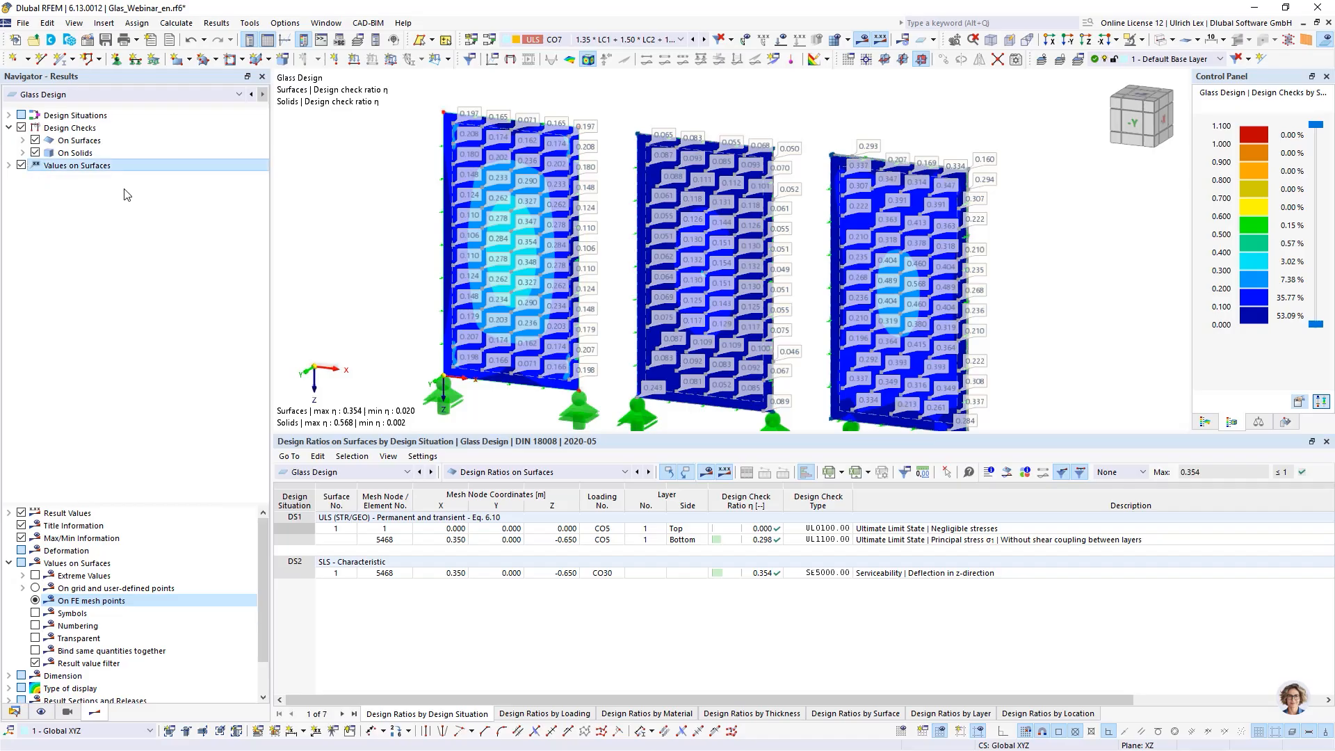
pyautogui.scroll(-1, 523, 220)
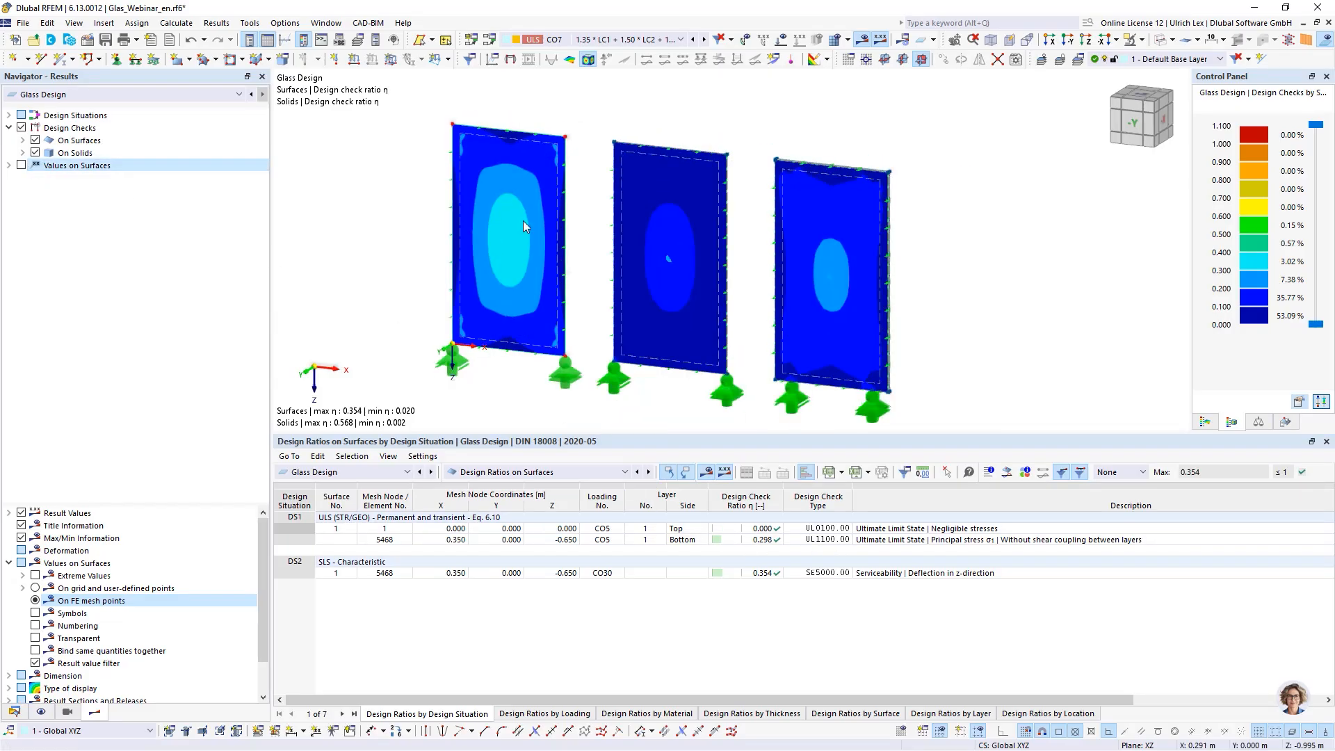
pyautogui.click(574, 476)
pyautogui.click(564, 526)
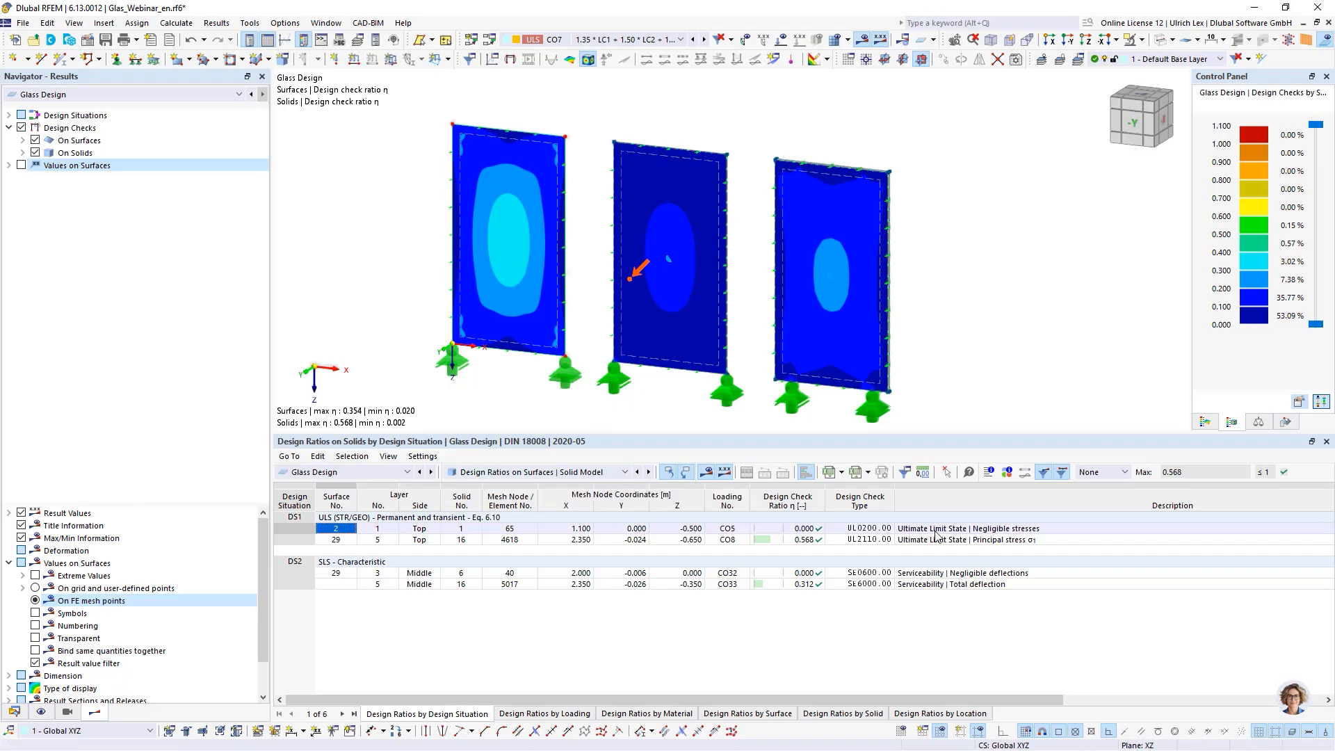
# - Open and review the design check details for the solid row with ratio 0.568, then close them
pyautogui.click(804, 542)
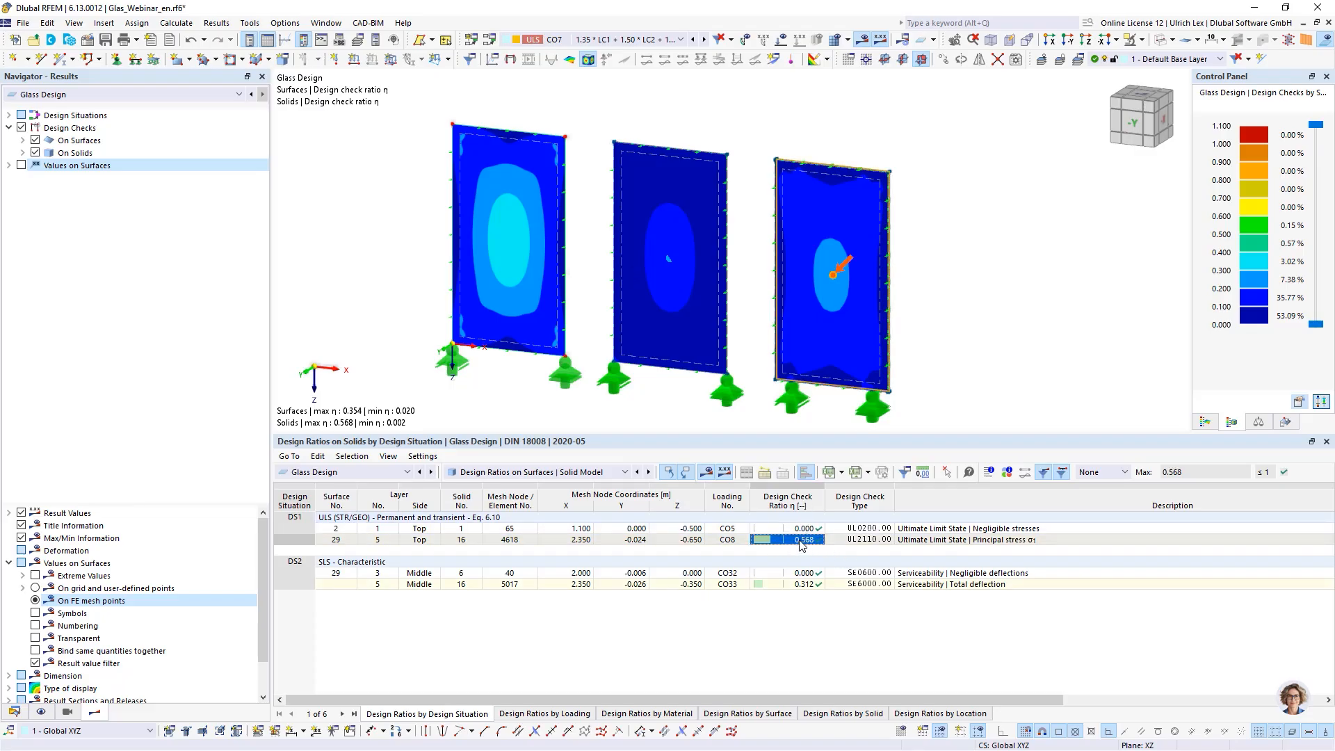
pyautogui.doubleClick(856, 540)
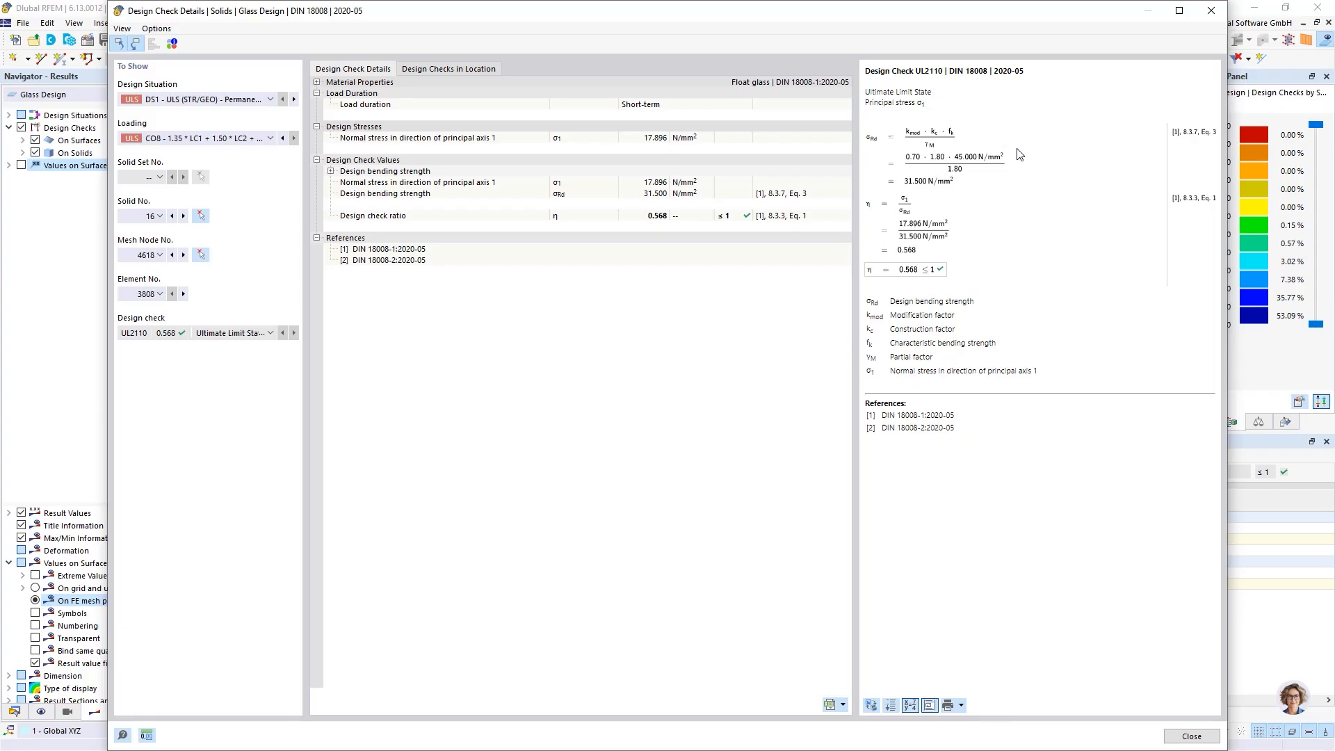
pyautogui.click(924, 233)
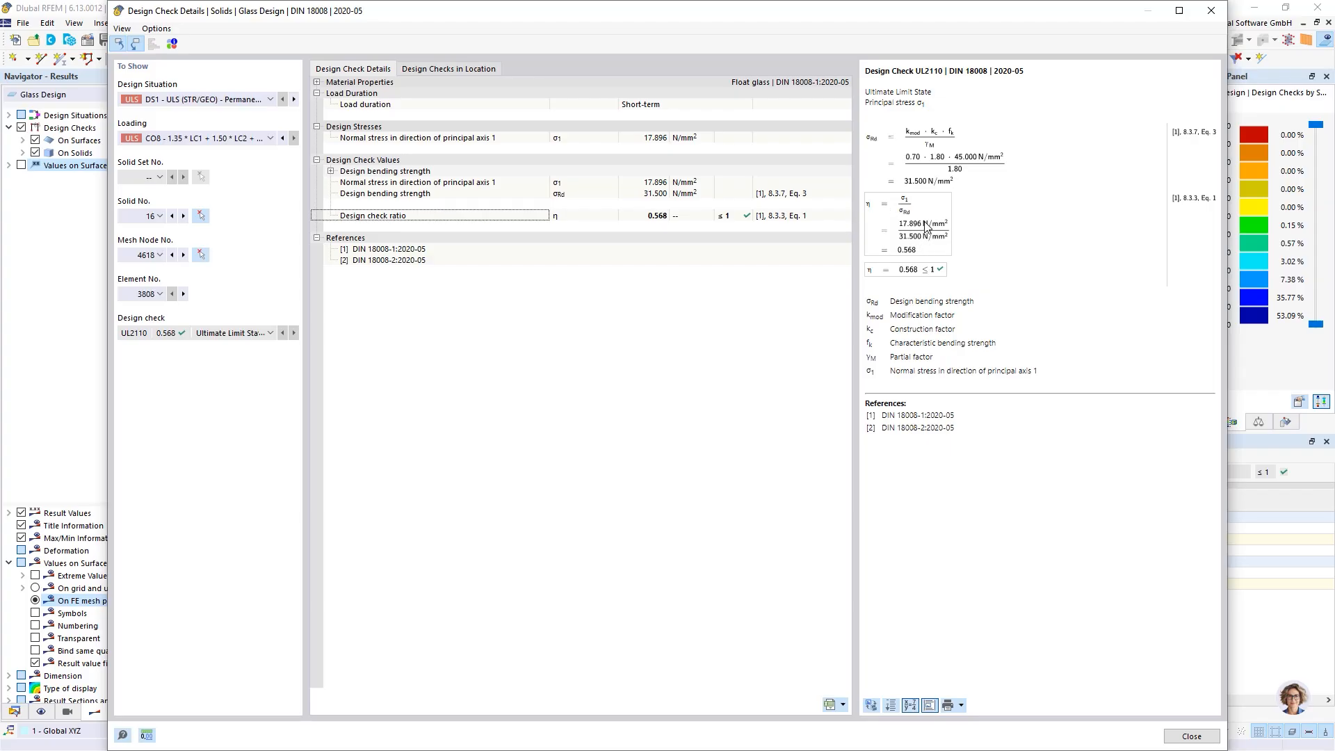
pyautogui.click(1192, 737)
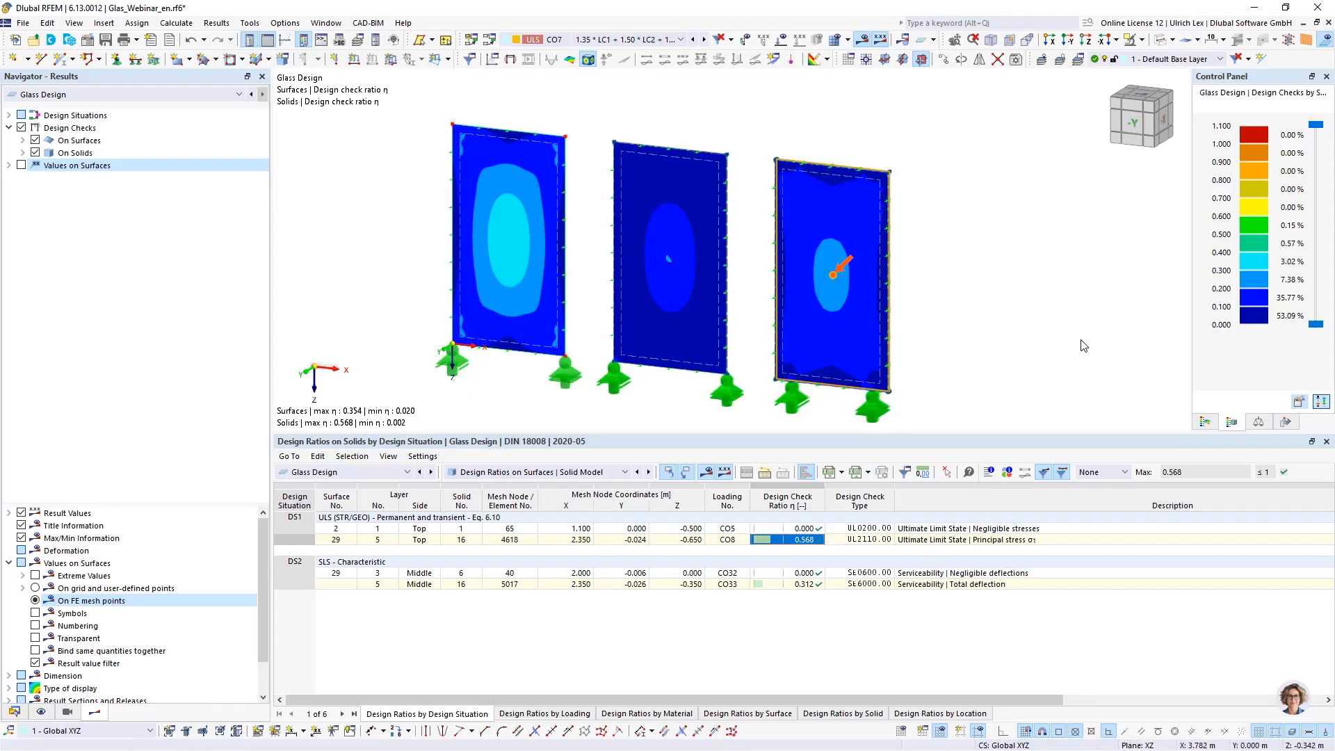
# - Switch the results table to Design Ratios on Surfaces
pyautogui.click(623, 471)
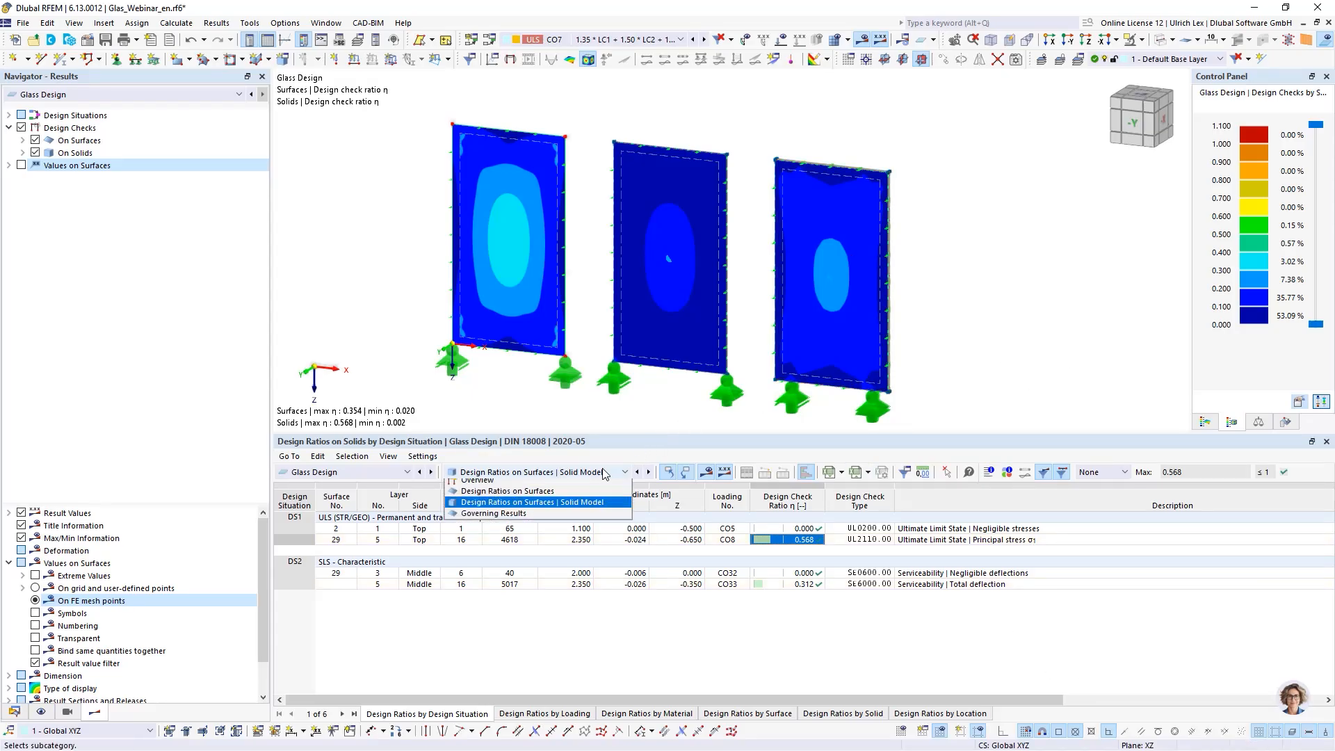
pyautogui.click(558, 506)
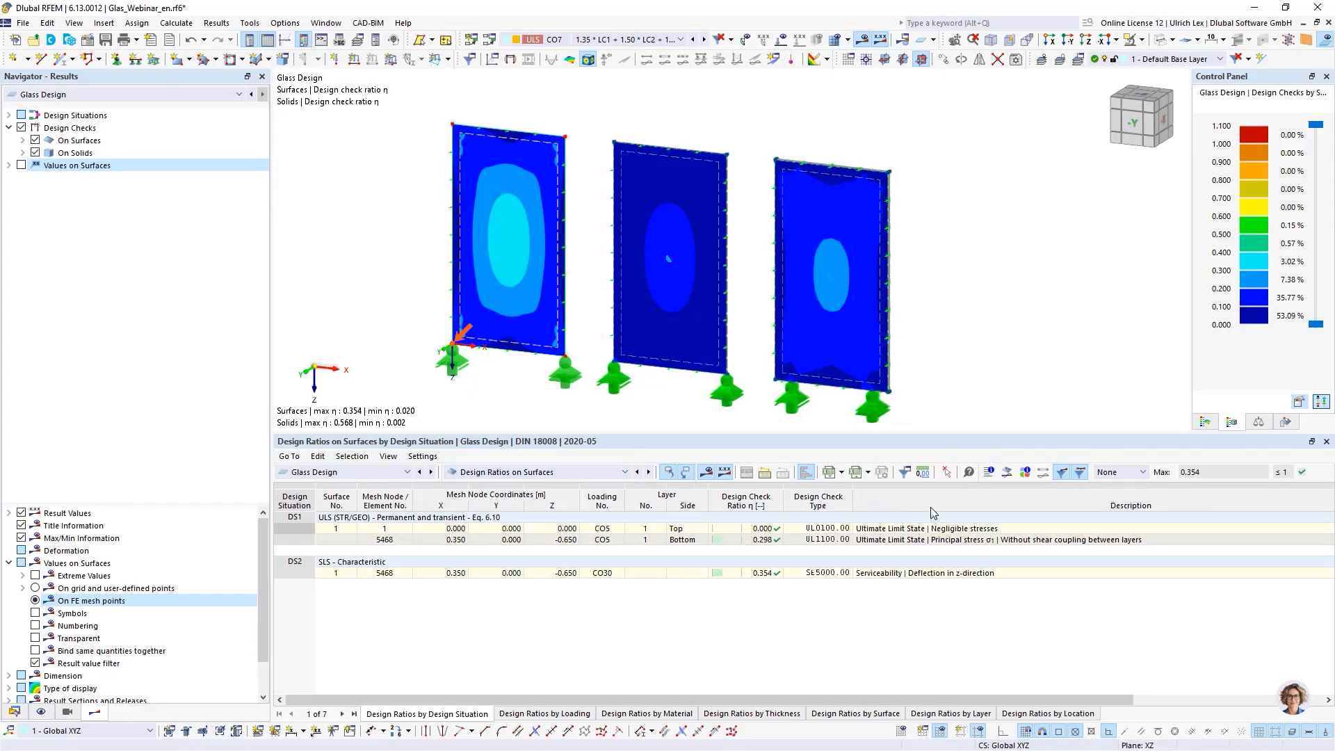
# - Open the result diagram at a surface point, switch it to stresses across the glass layers, and close it
pyautogui.click(1009, 470)
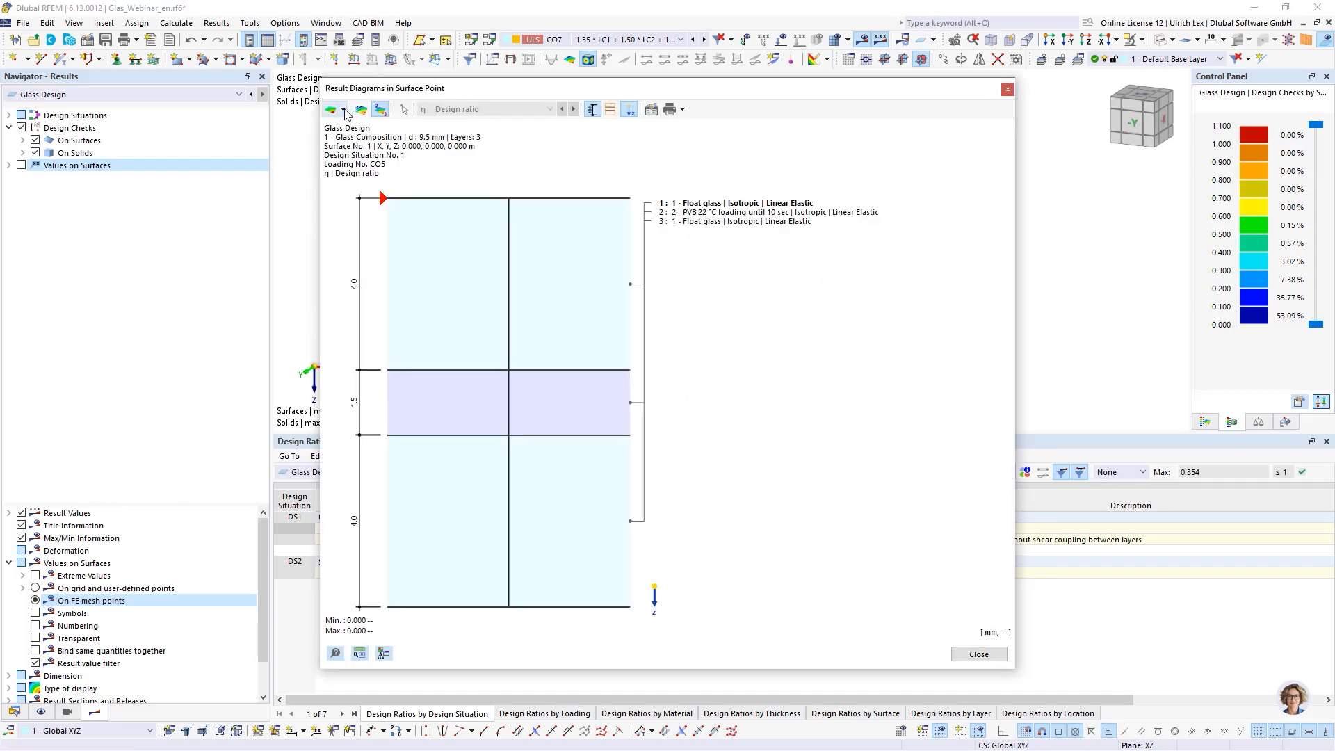
pyautogui.click(343, 109)
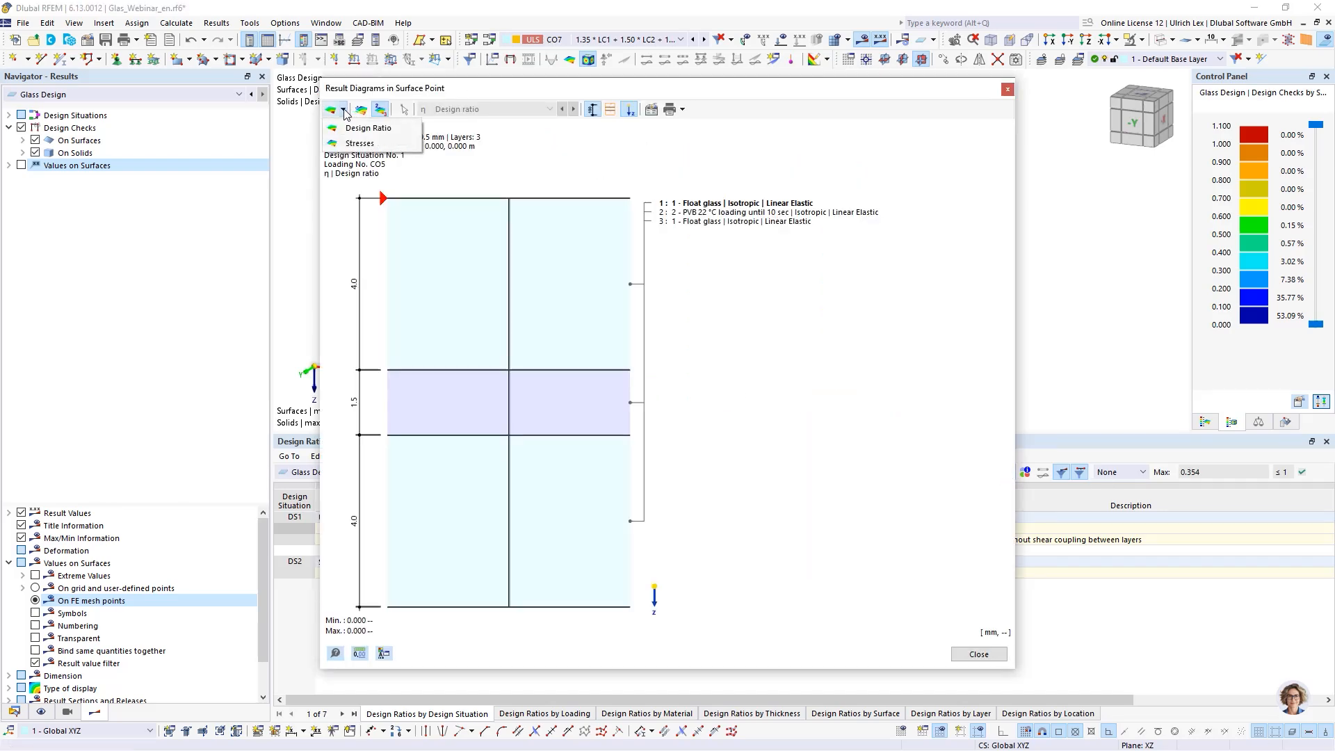
pyautogui.click(346, 144)
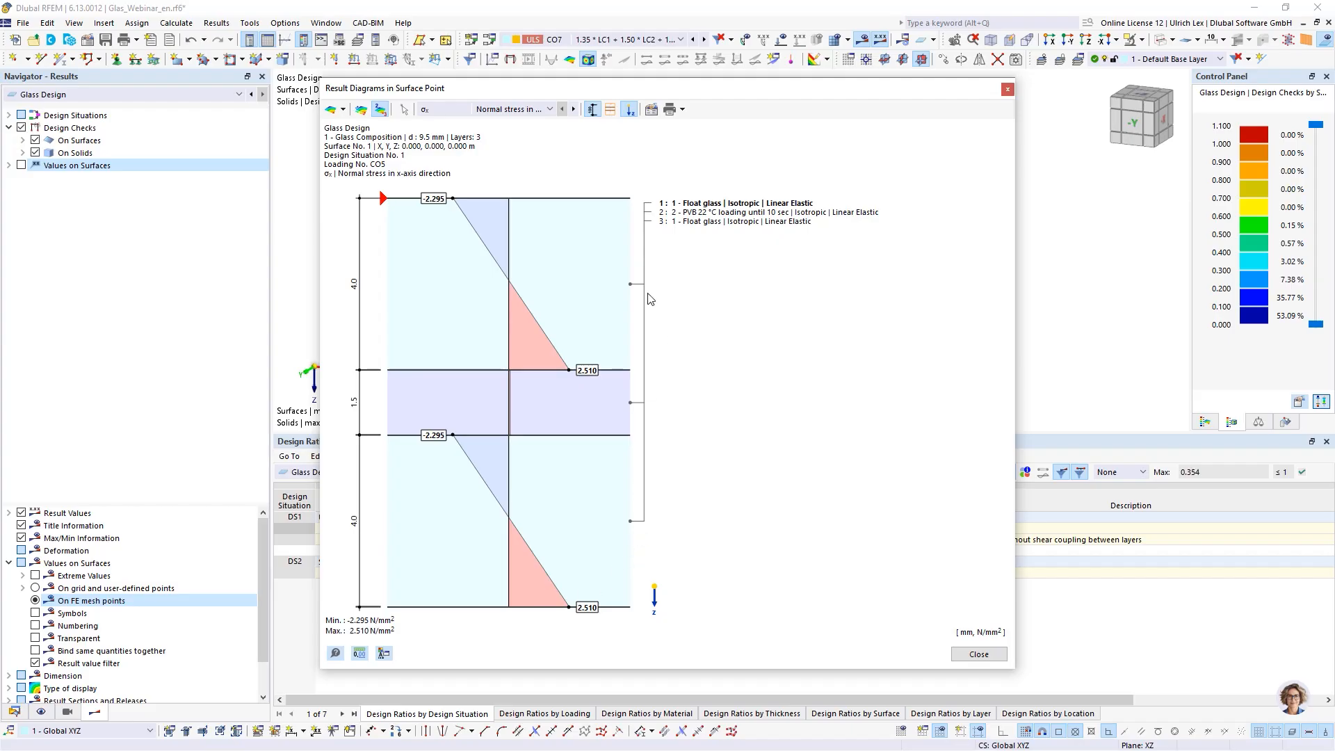
pyautogui.moveTo(875, 89); pyautogui.dragTo(923, 73)
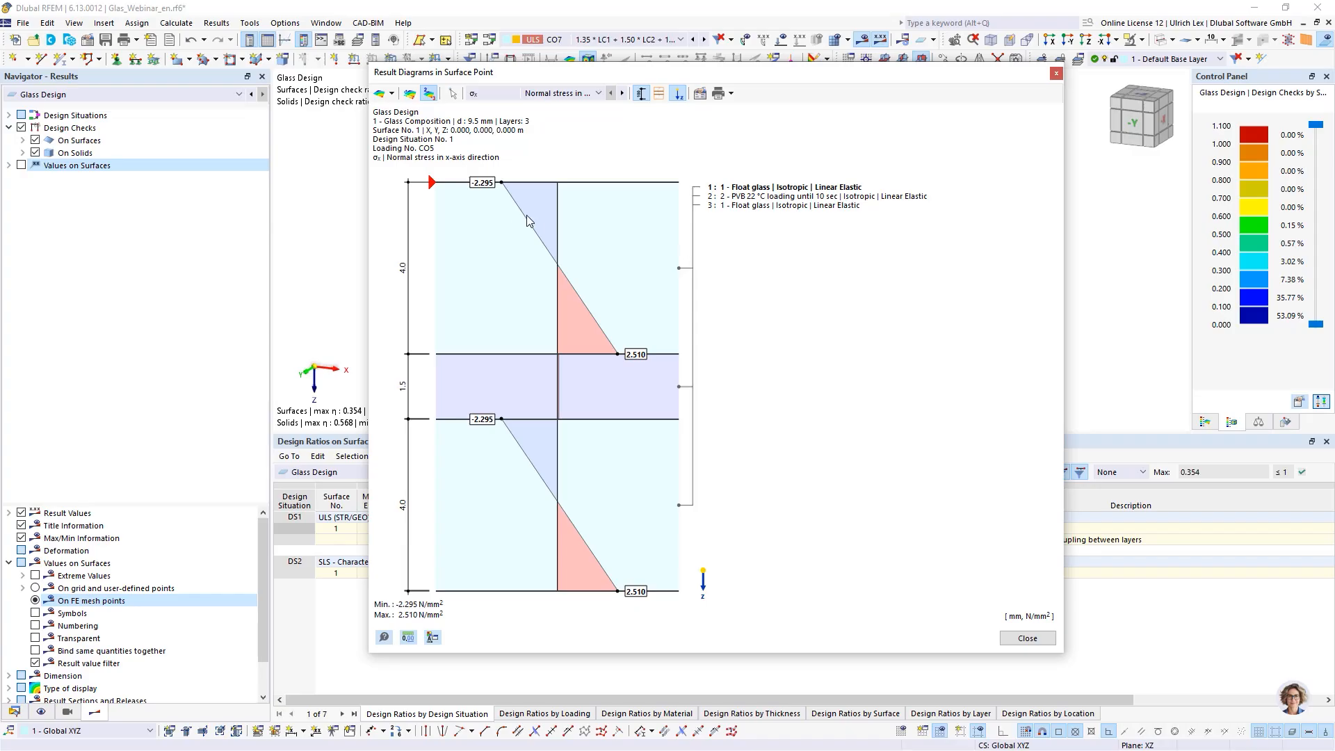
pyautogui.click(732, 95)
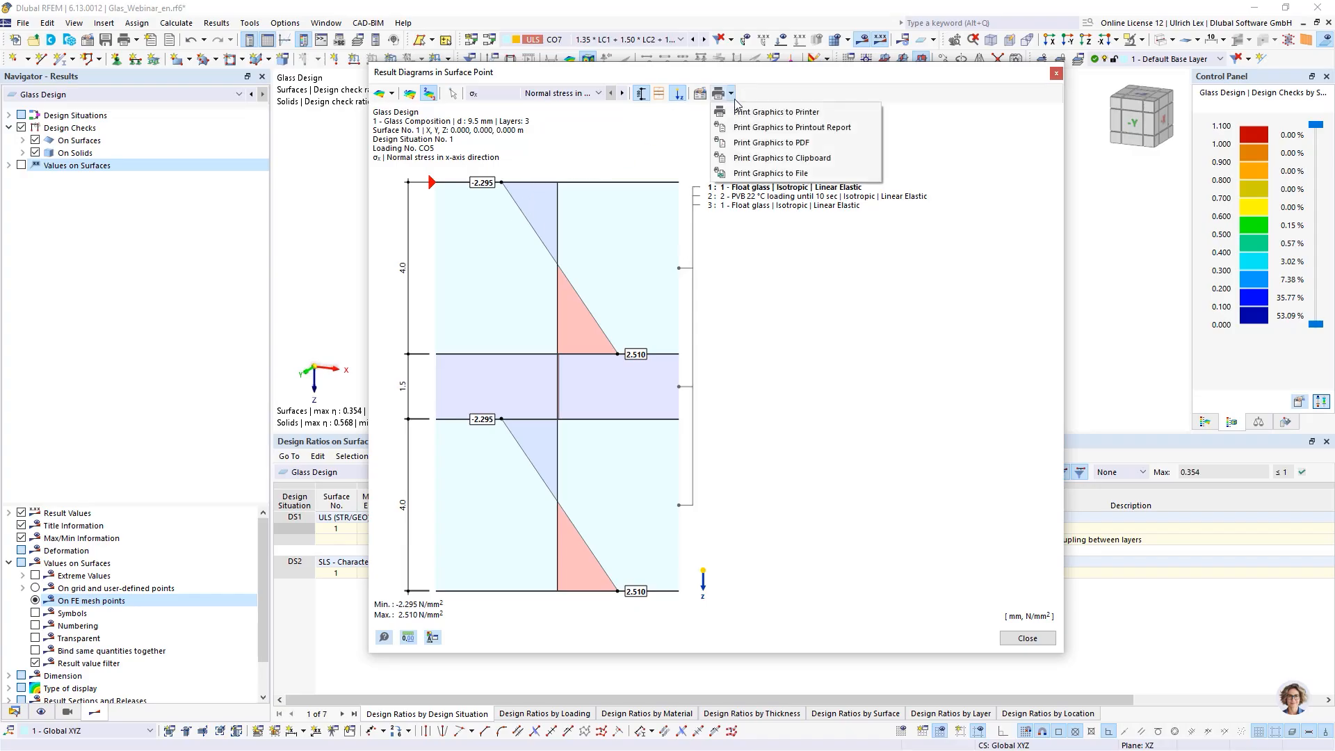
pyautogui.click(1039, 635)
pyautogui.click(1029, 637)
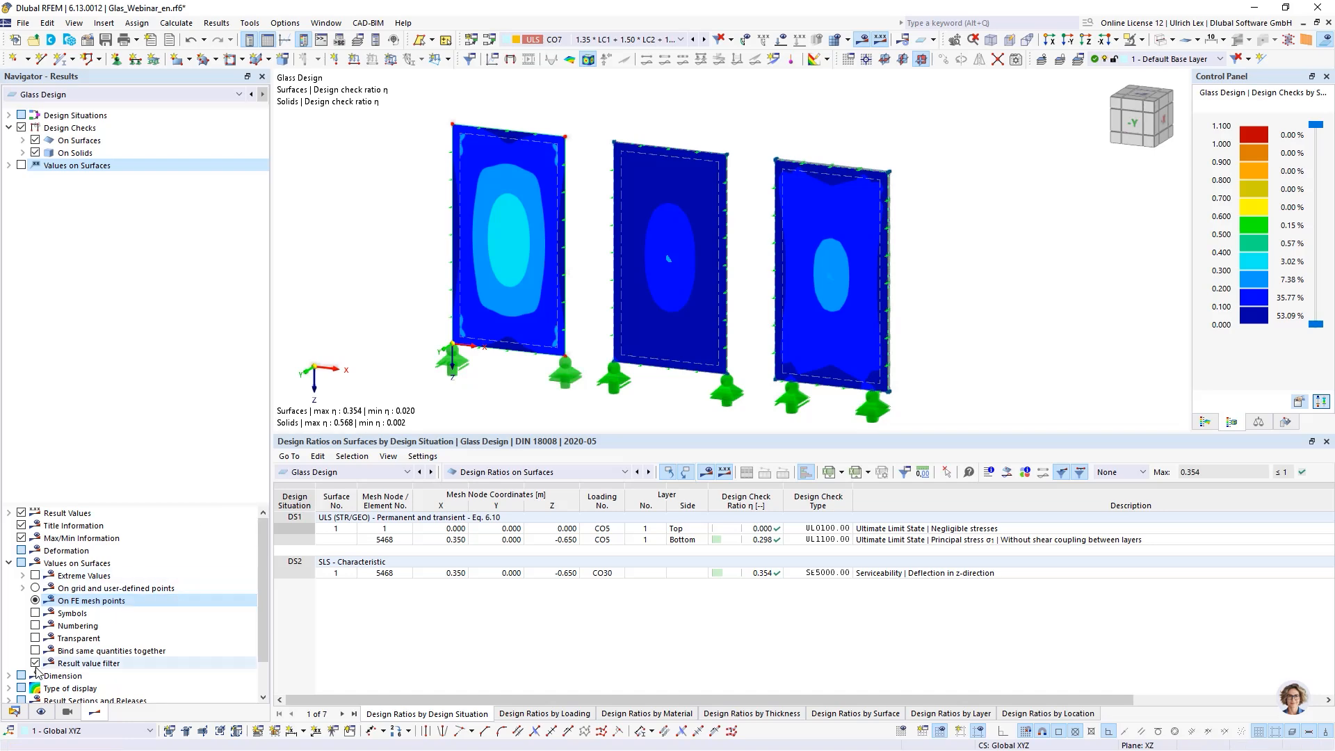
# - Open printout report 1 from the data navigator
pyautogui.click(17, 711)
pyautogui.scroll(-10, 69, 534)
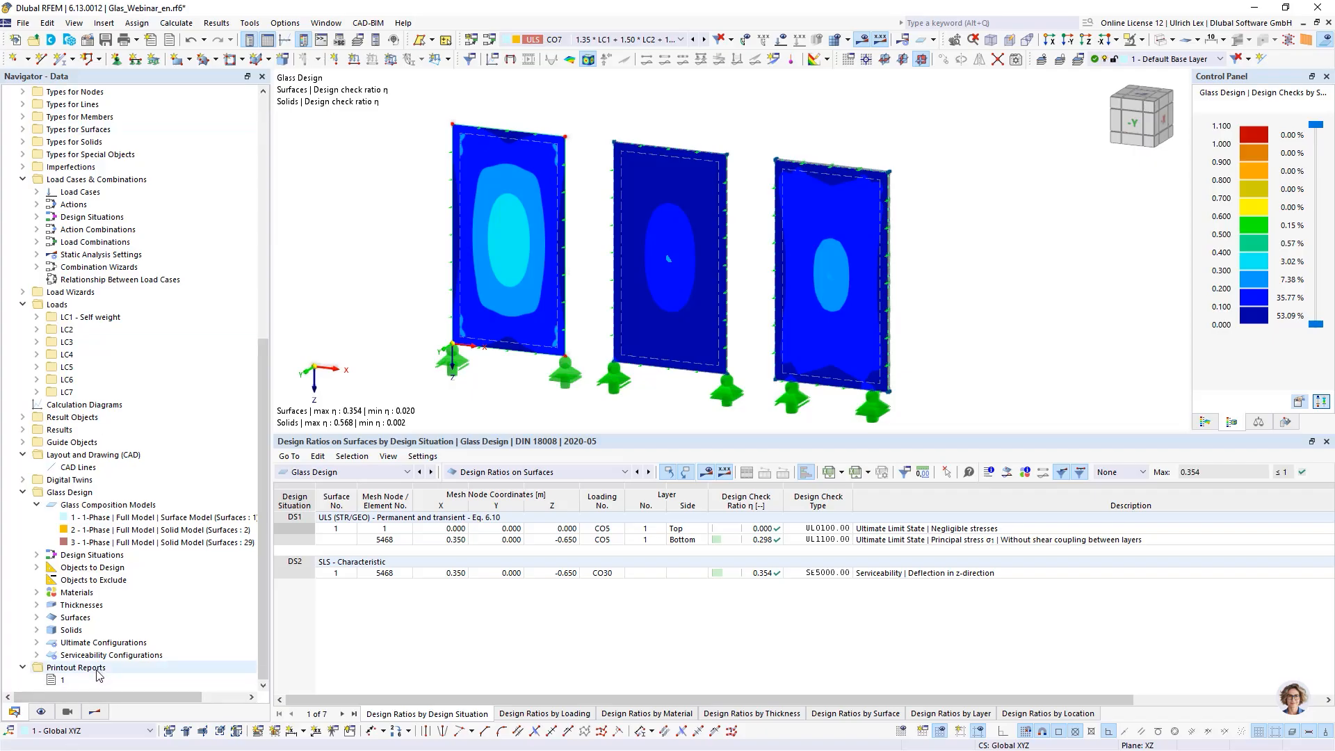
pyautogui.rightClick(61, 681)
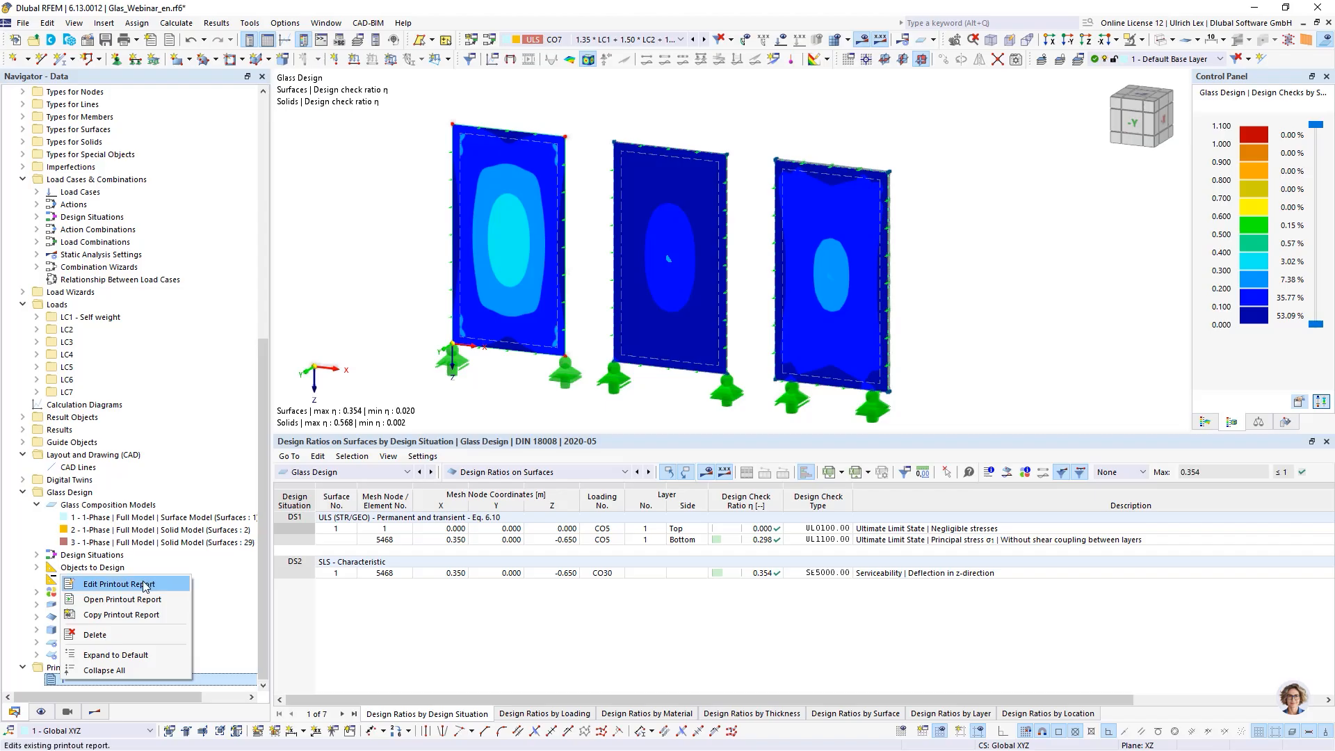
pyautogui.click(239, 644)
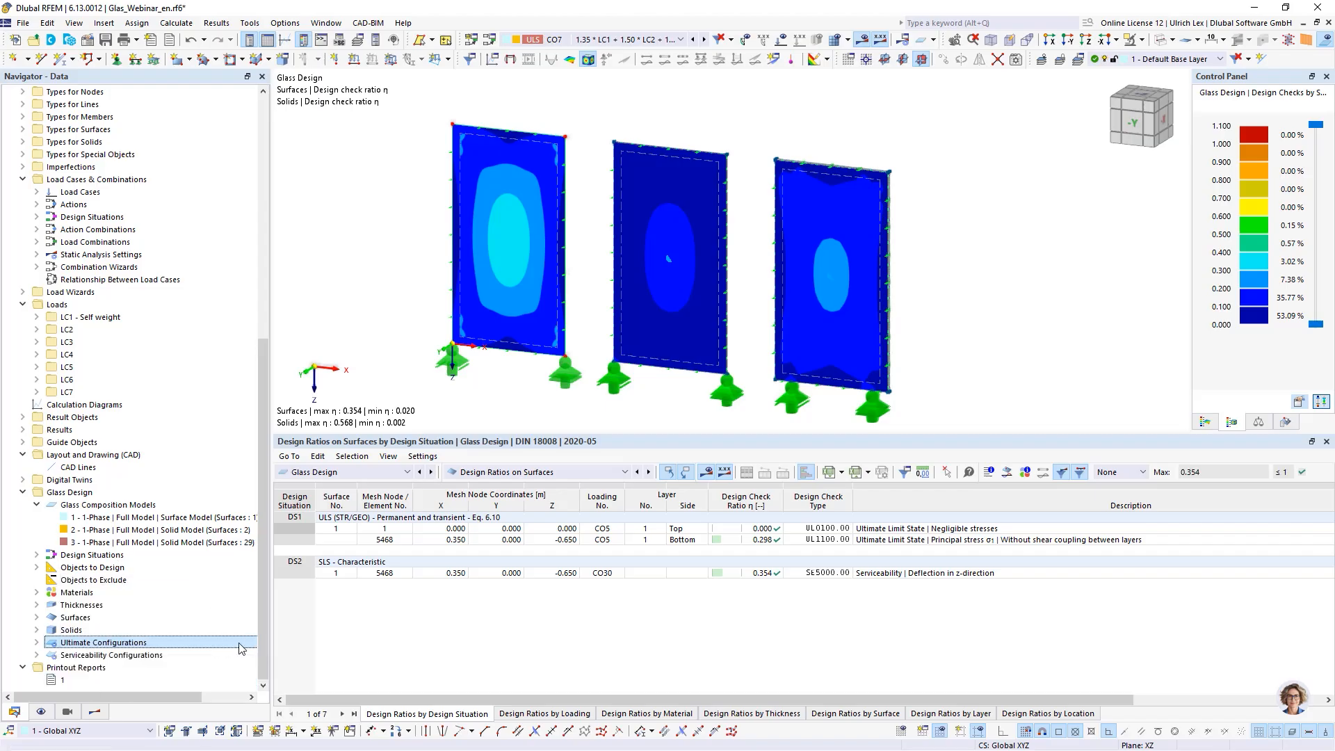
pyautogui.click(63, 681)
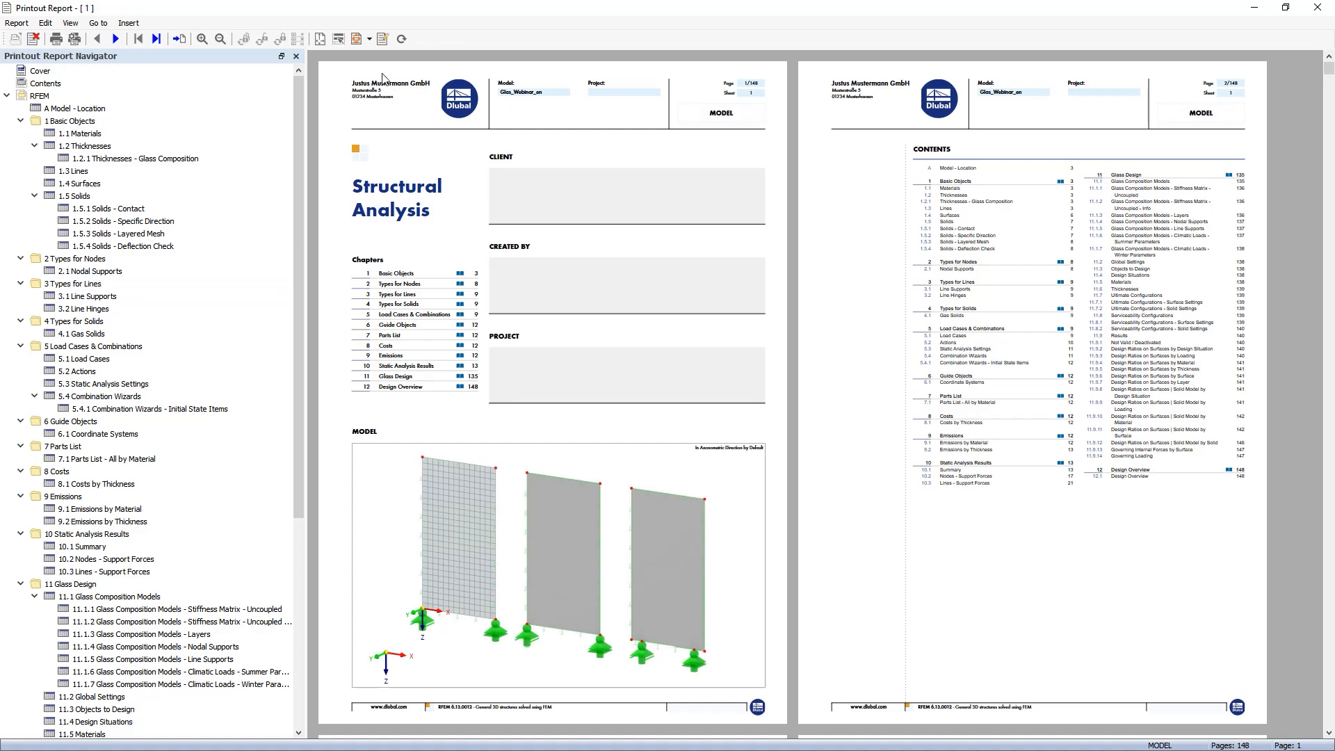
# - Review the checked items in the Printout Report Manager and the Glass Design chapters, then close the report
pyautogui.click(382, 40)
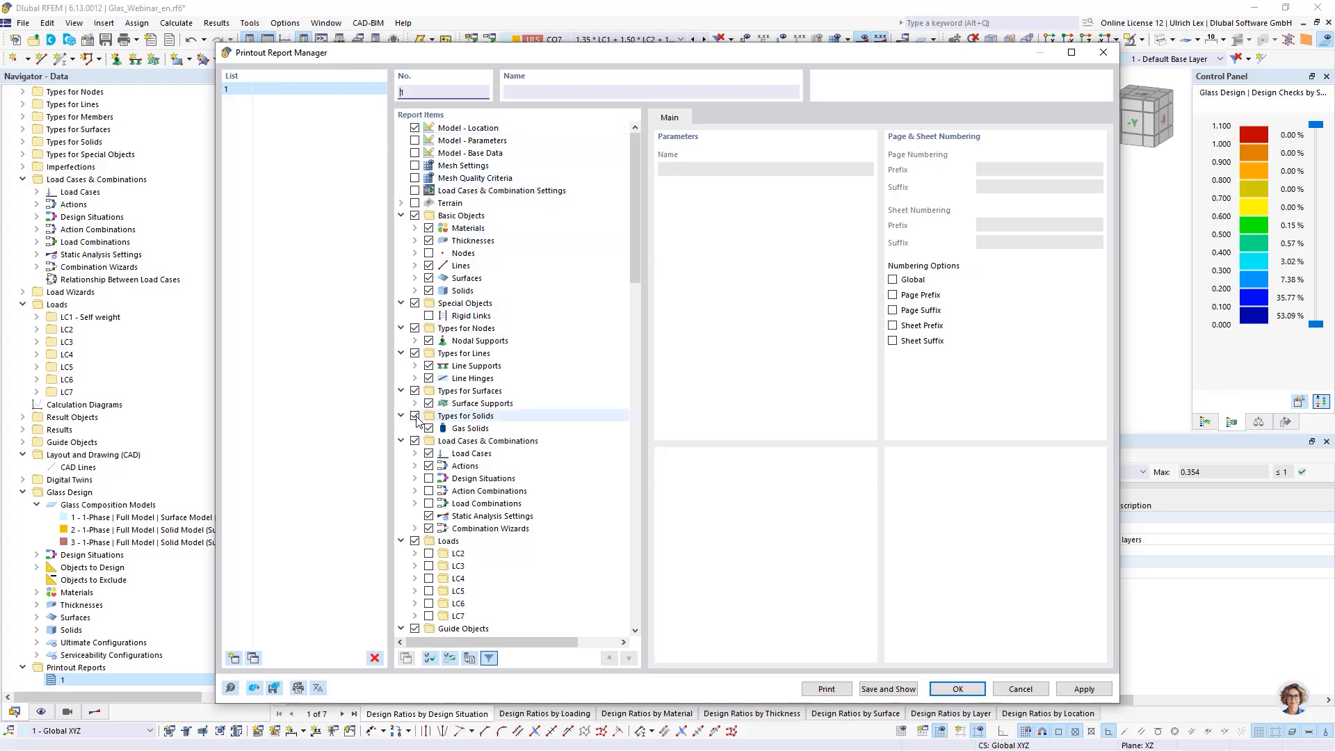
pyautogui.scroll(-3, 479, 398)
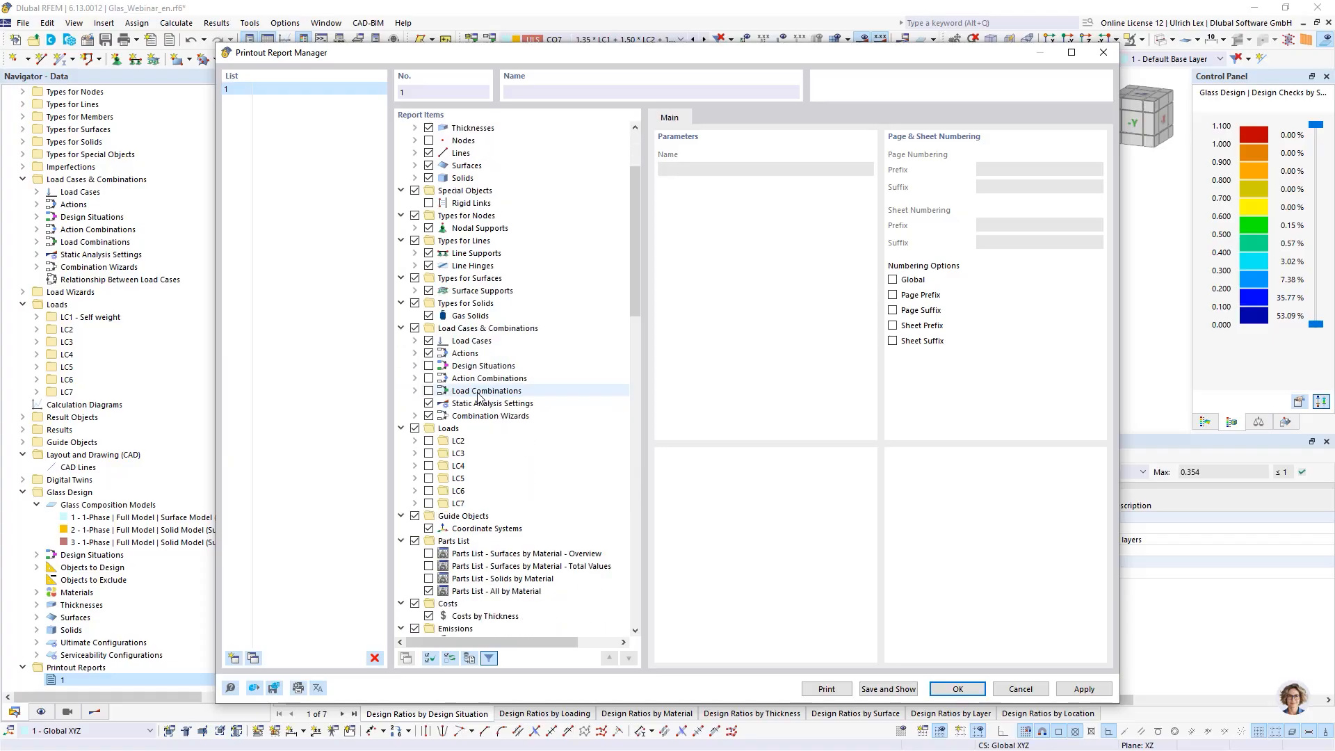
pyautogui.scroll(-2, 479, 398)
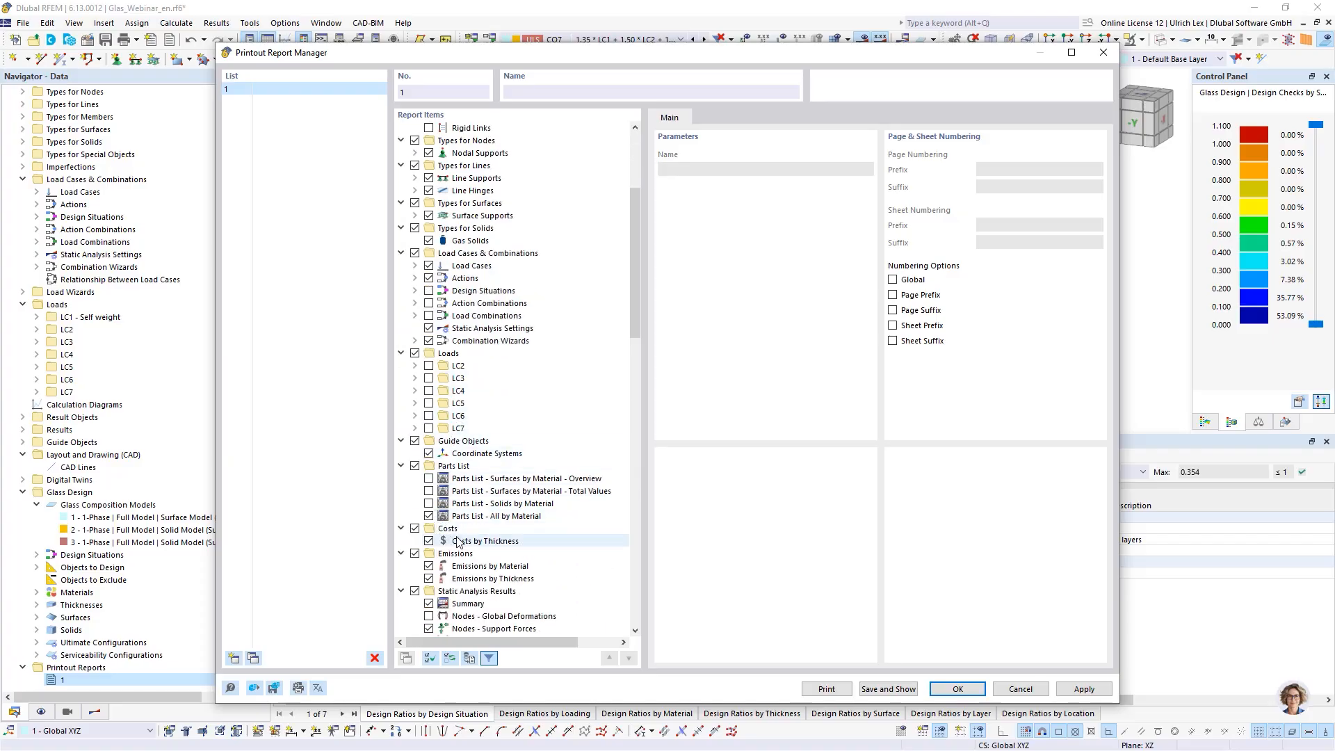
pyautogui.scroll(-4, 457, 541)
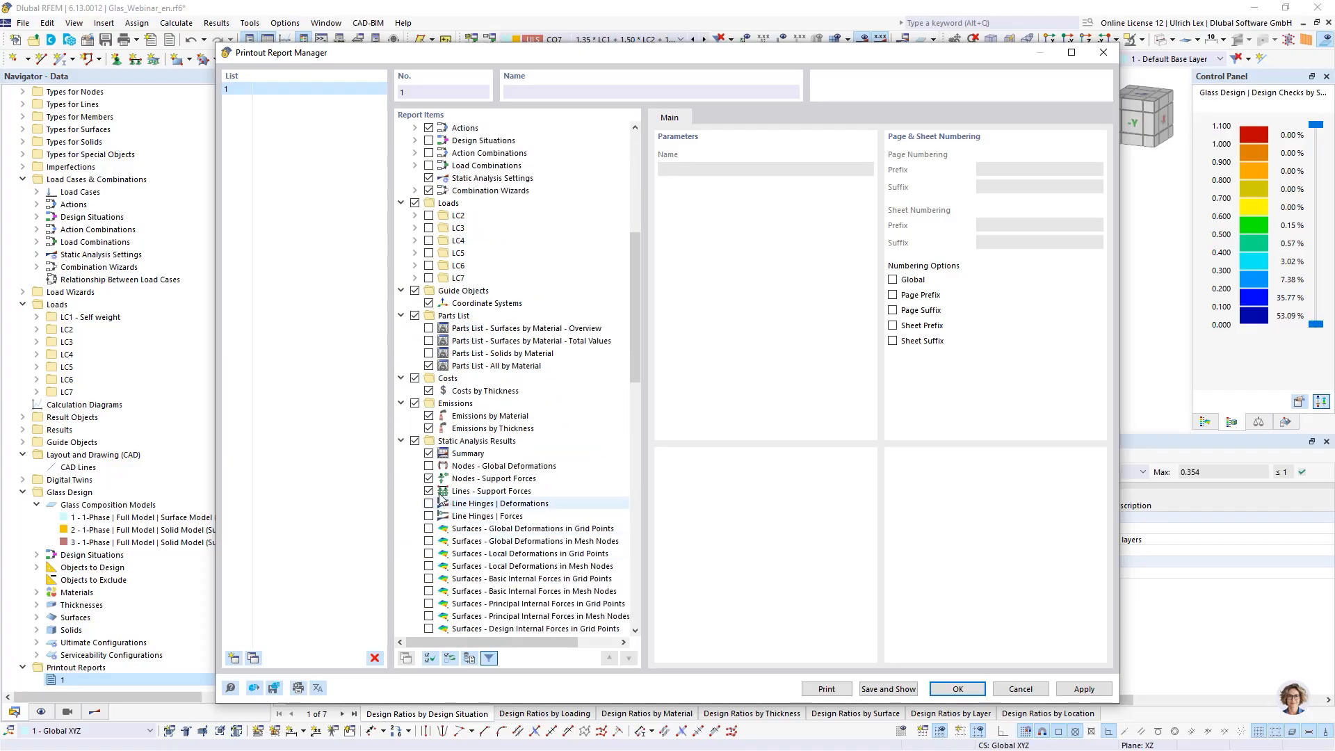
pyautogui.scroll(-20, 455, 494)
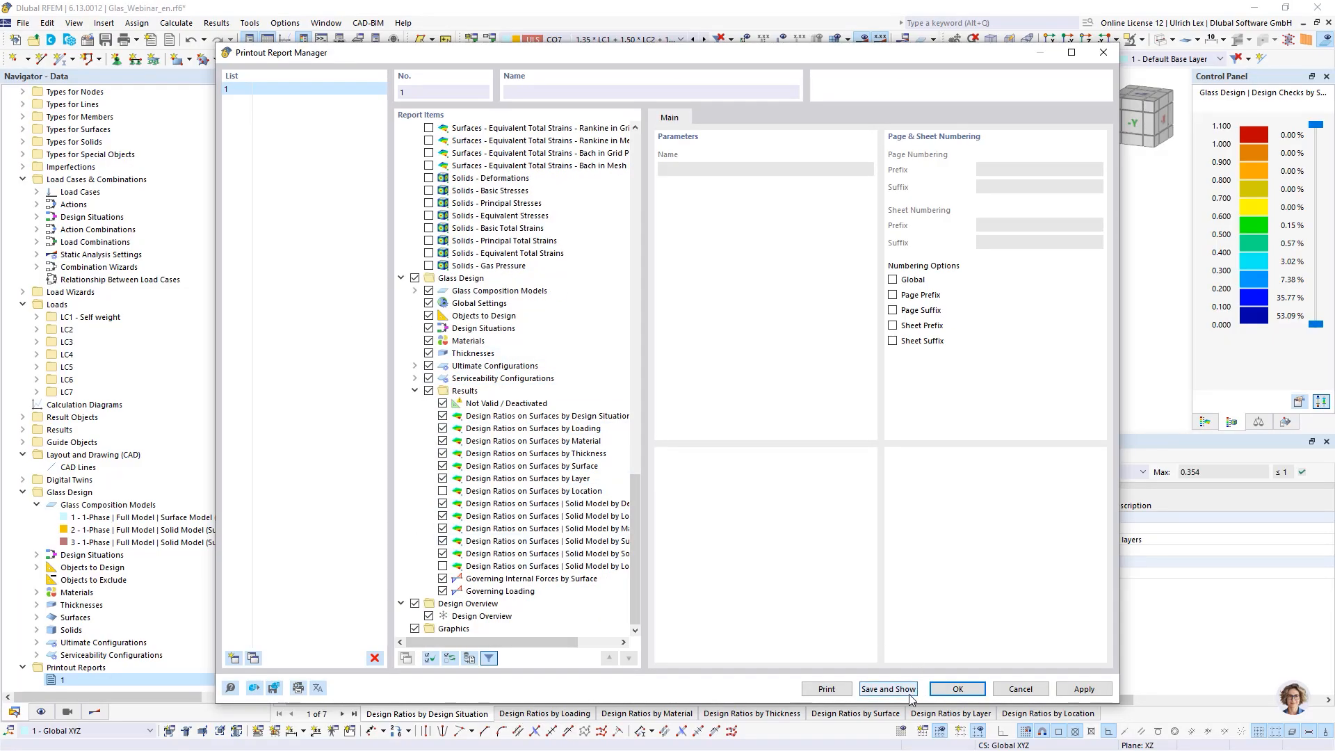
pyautogui.click(959, 689)
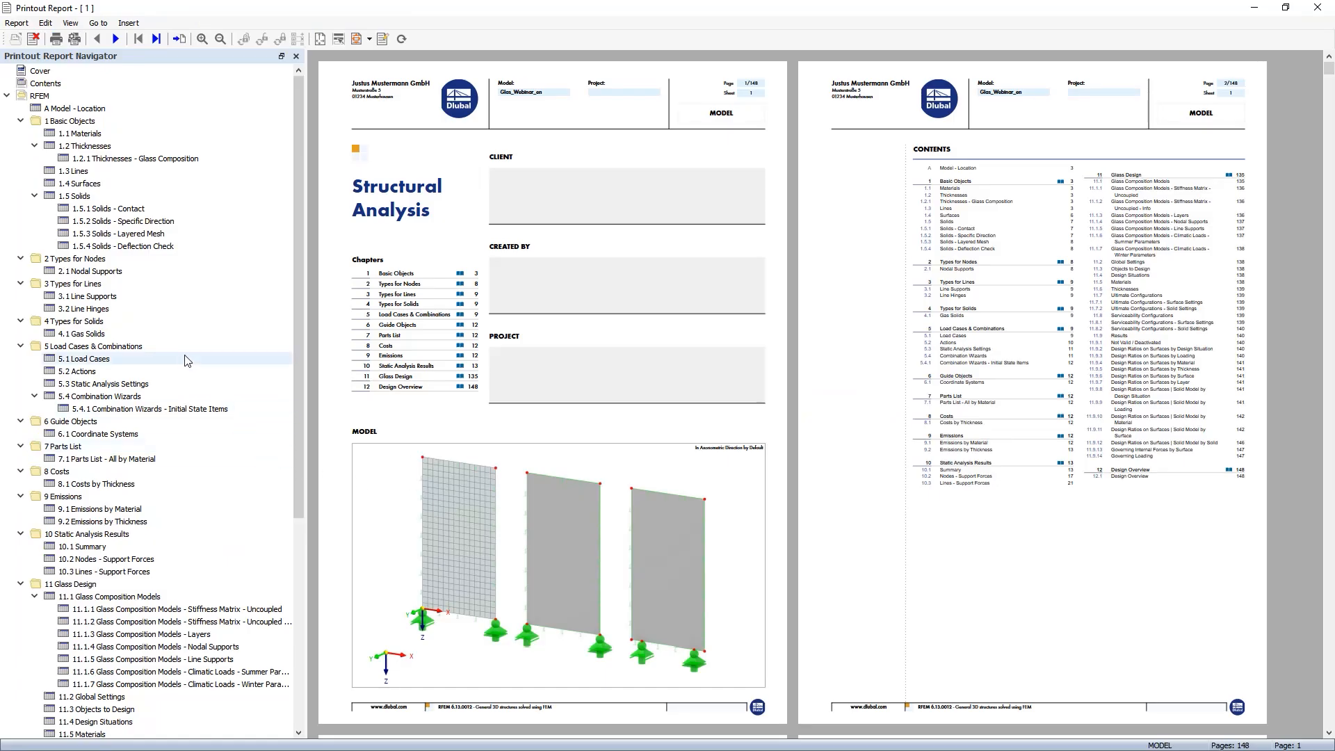
pyautogui.scroll(-8, 187, 363)
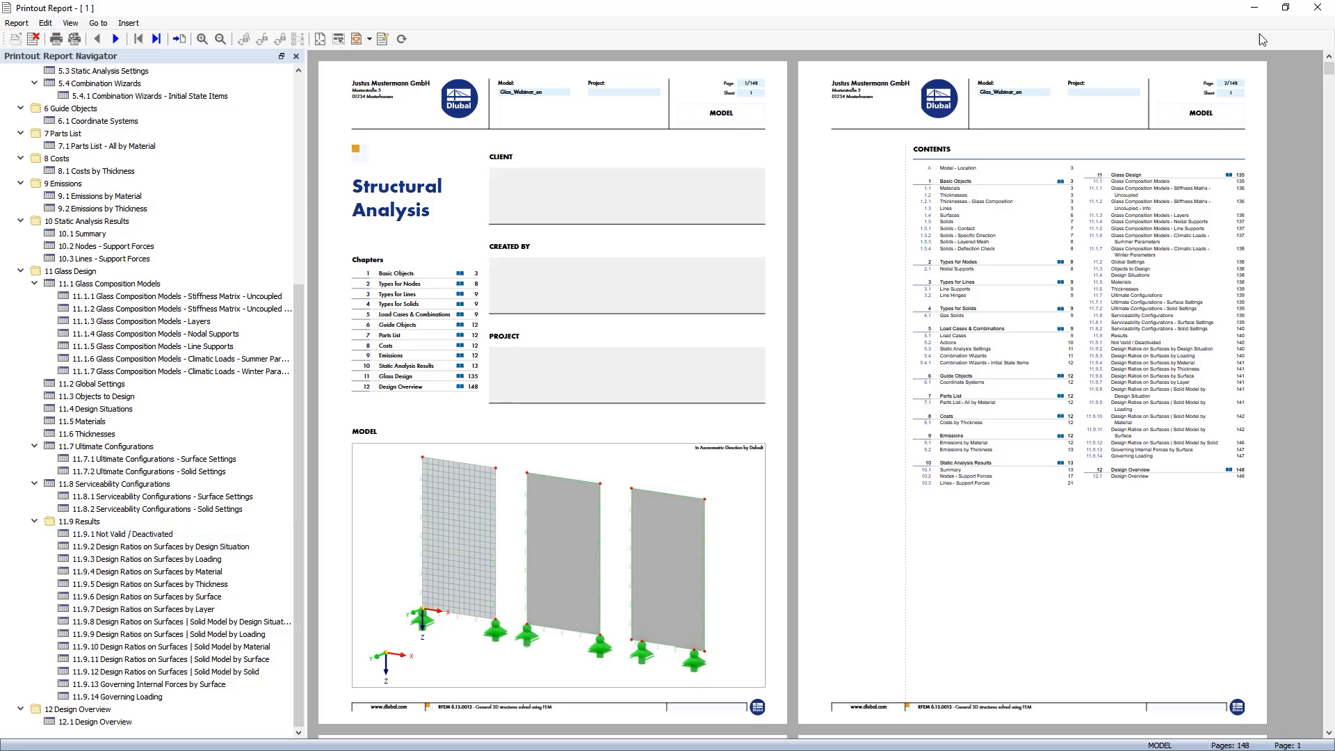
pyautogui.click(1318, 9)
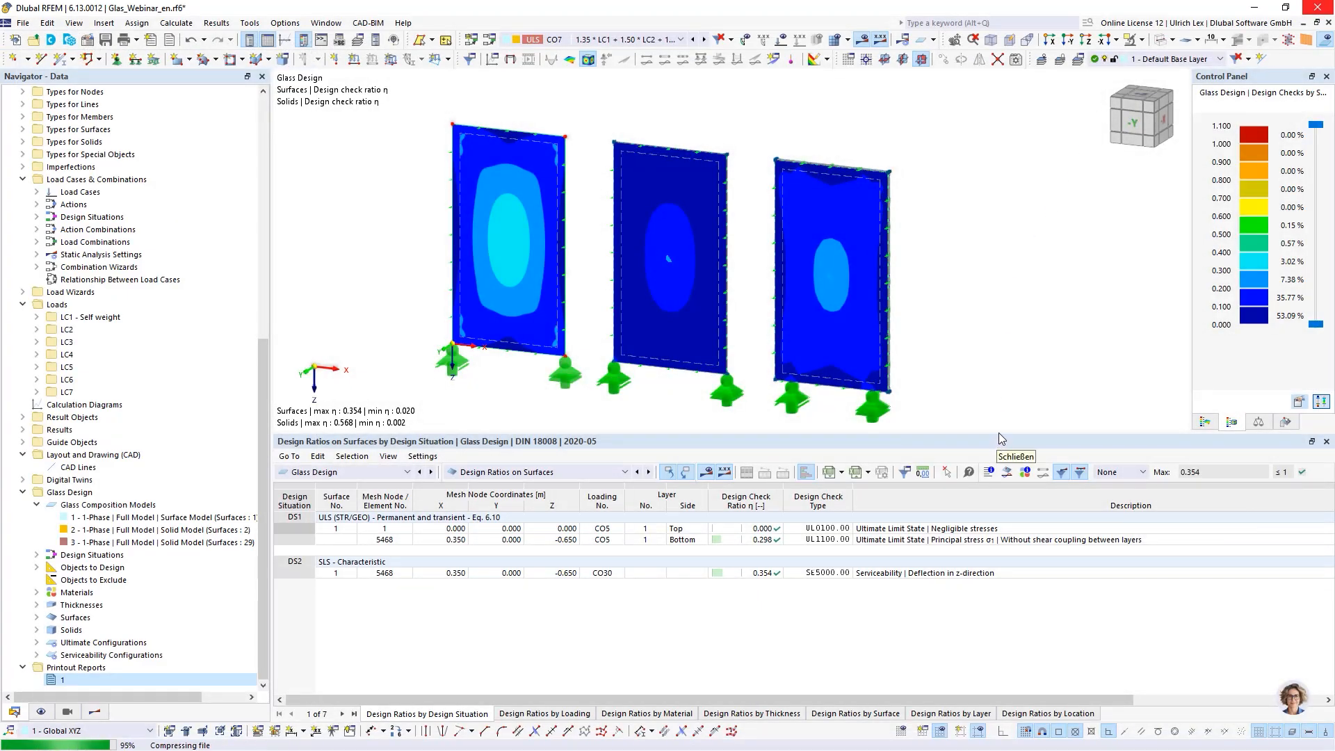
# - Shrink the results table and turn on the design ratio values on surfaces in the results navigator
pyautogui.moveTo(998, 434); pyautogui.dragTo(998, 547)
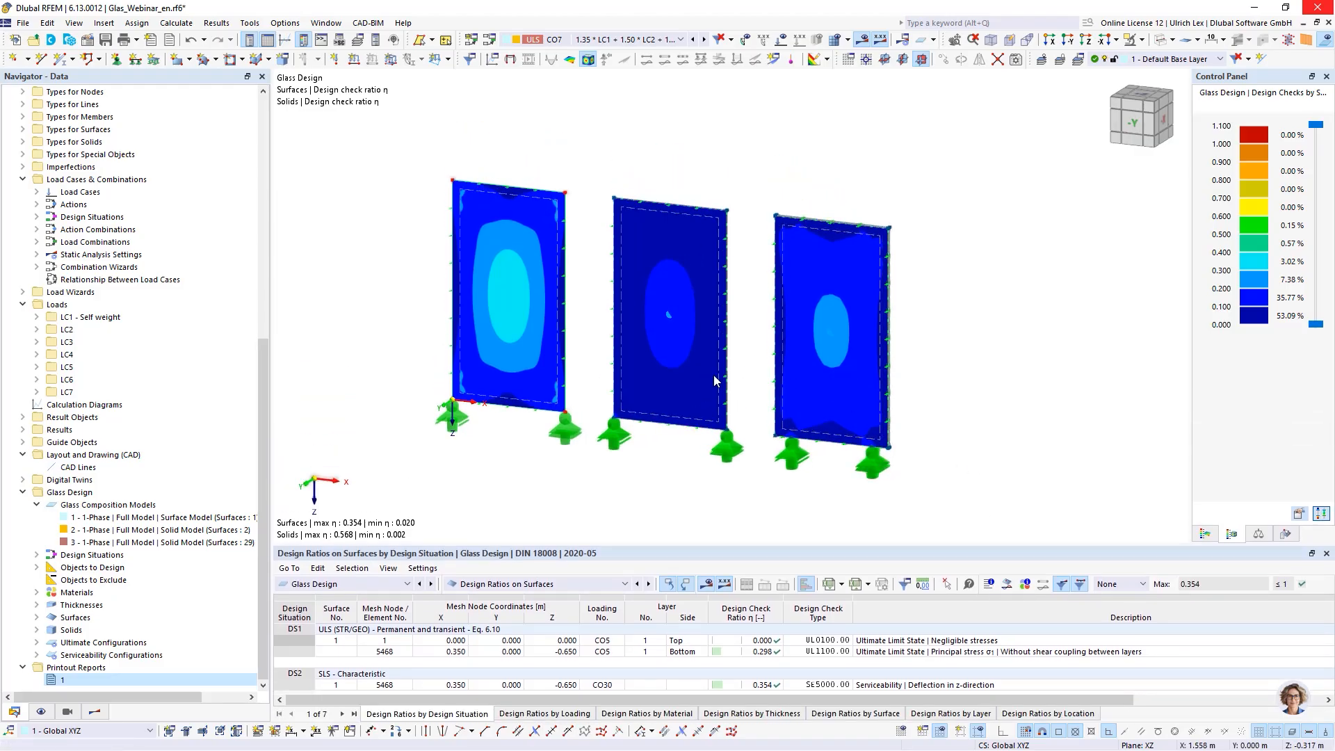
pyautogui.moveTo(736, 485)
pyautogui.keyDown('ctrl'); pyautogui.mouseDown(button='middle')
pyautogui.moveTo(756, 488)
pyautogui.moveTo(730, 489)
pyautogui.mouseUp(button='middle'); pyautogui.keyUp('ctrl')
pyautogui.scroll(5, 139, 389)
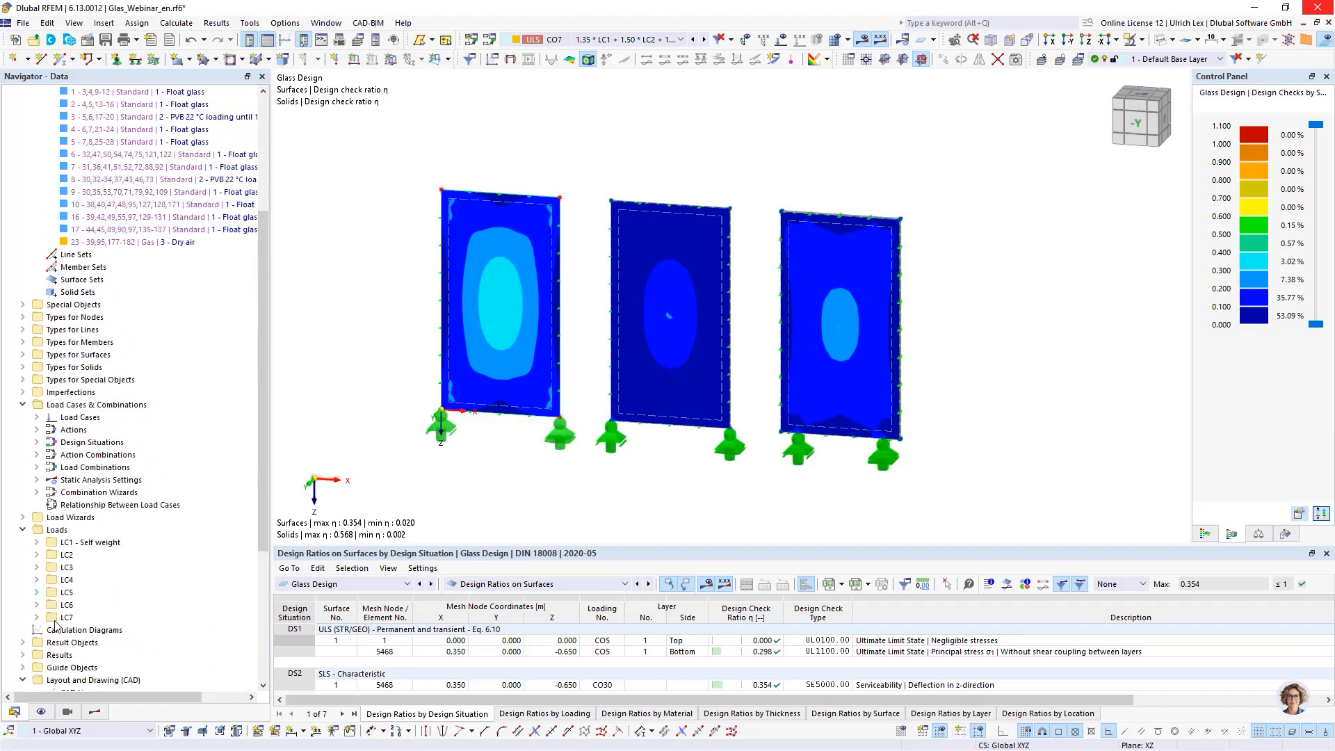
pyautogui.click(95, 712)
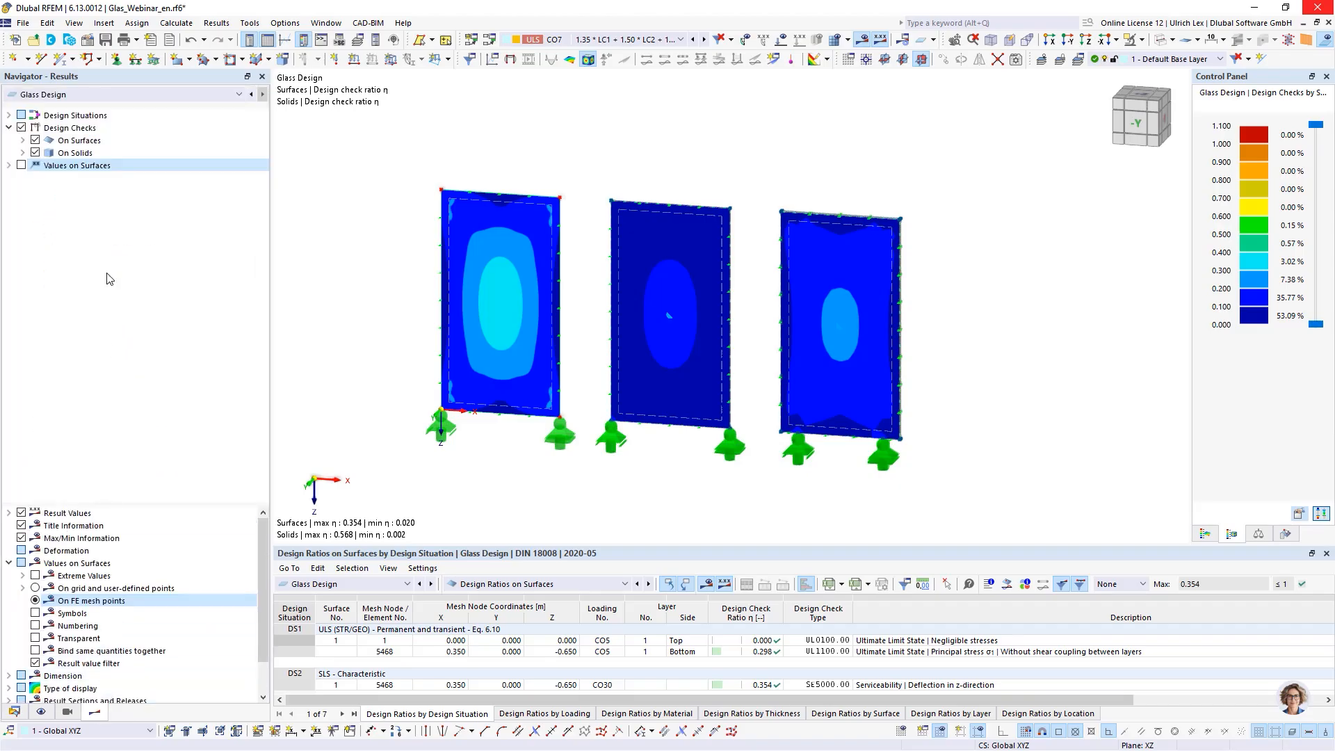
pyautogui.click(22, 166)
pyautogui.scroll(3, 572, 242)
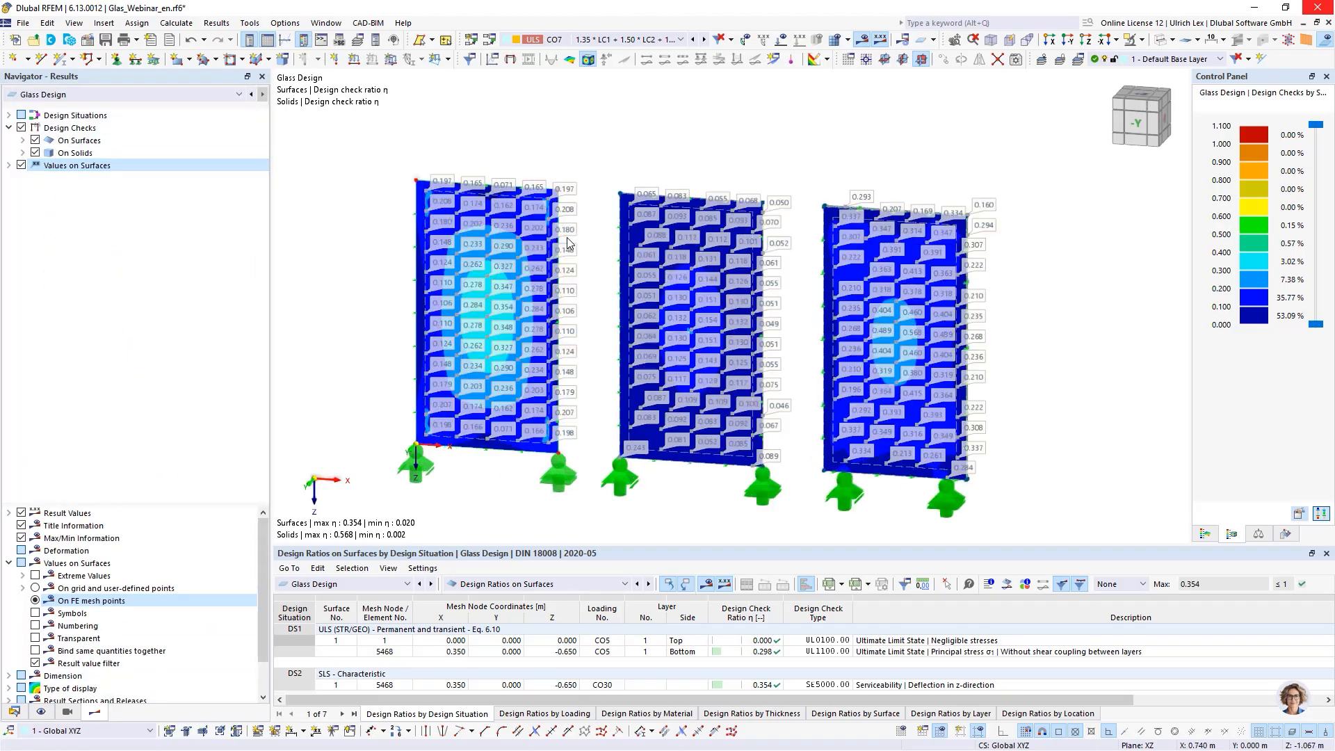
pyautogui.scroll(-2, 842, 118)
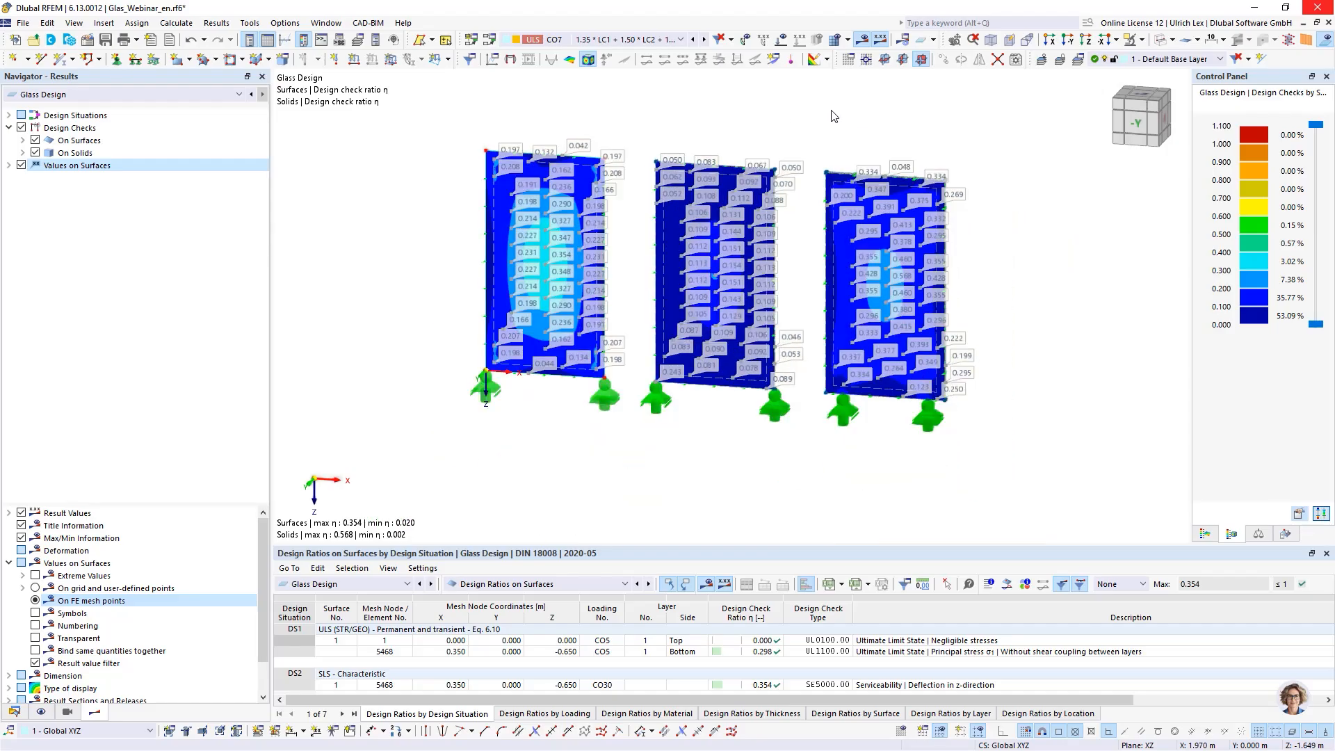
# - Select the third glass pane and isolate it in visibility mode
pyautogui.moveTo(818, 110); pyautogui.dragTo(1021, 501)
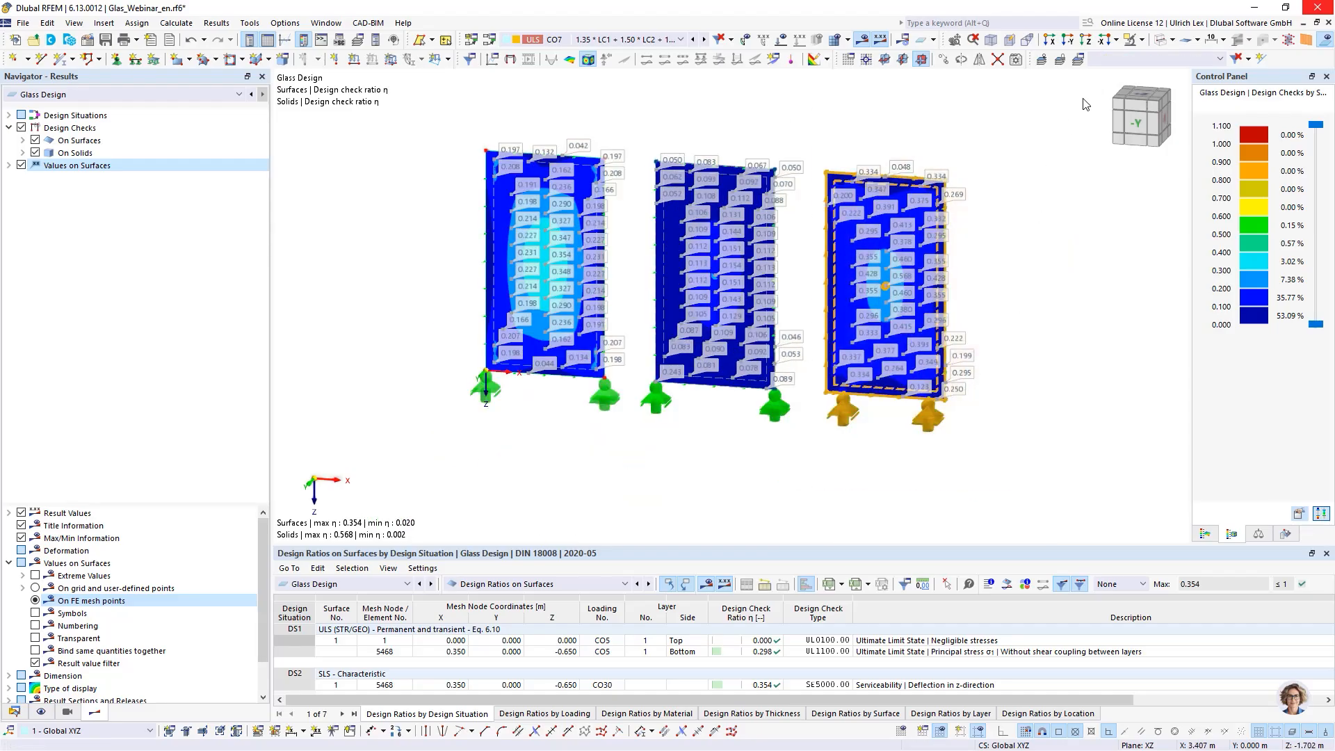
pyautogui.click(1141, 40)
pyautogui.click(1146, 55)
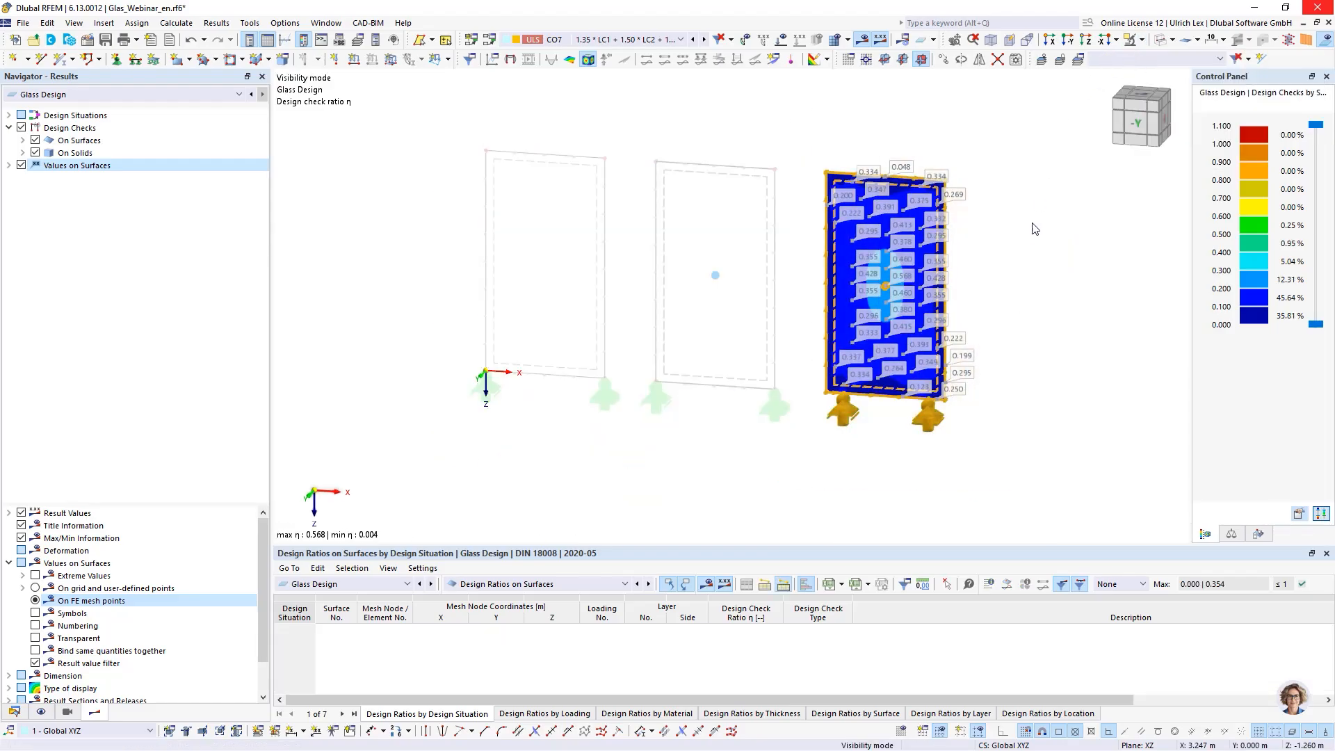
pyautogui.click(1033, 239)
pyautogui.scroll(2, 1032, 239)
pyautogui.scroll(1, 1031, 237)
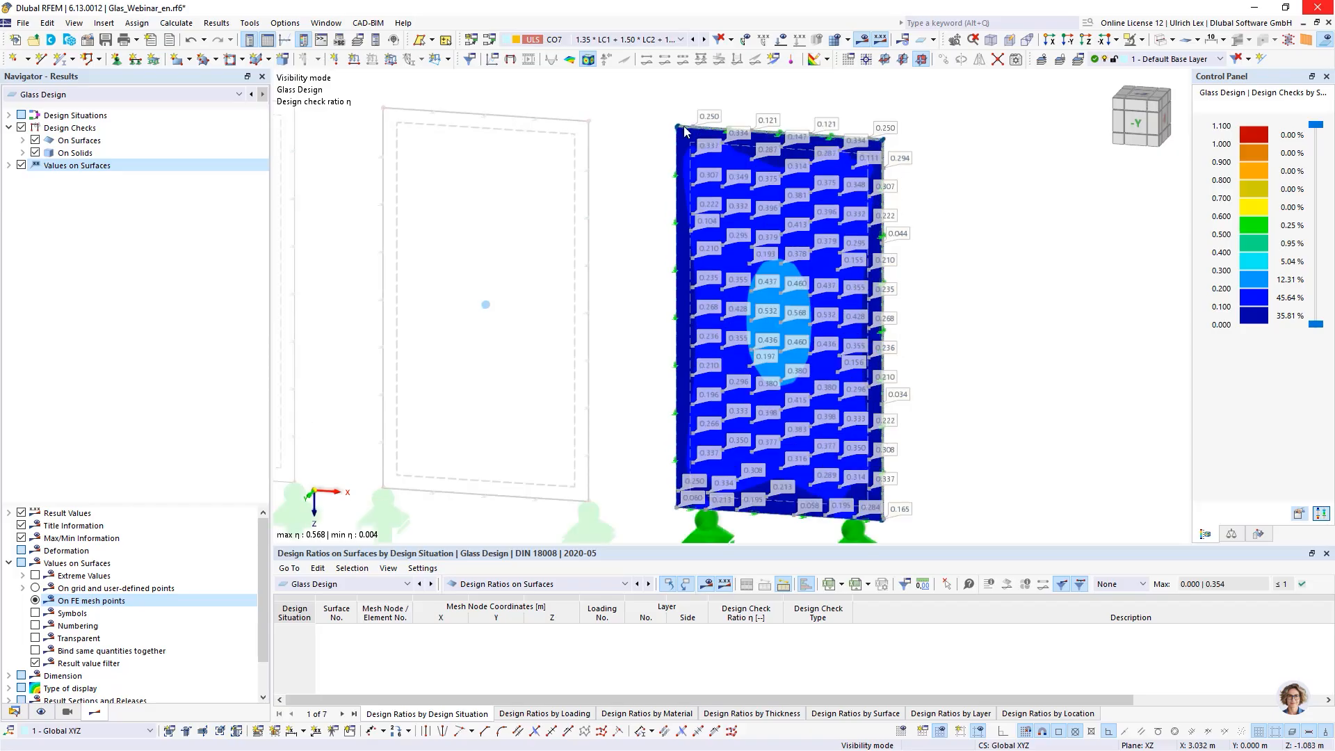
pyautogui.scroll(-1, 524, 165)
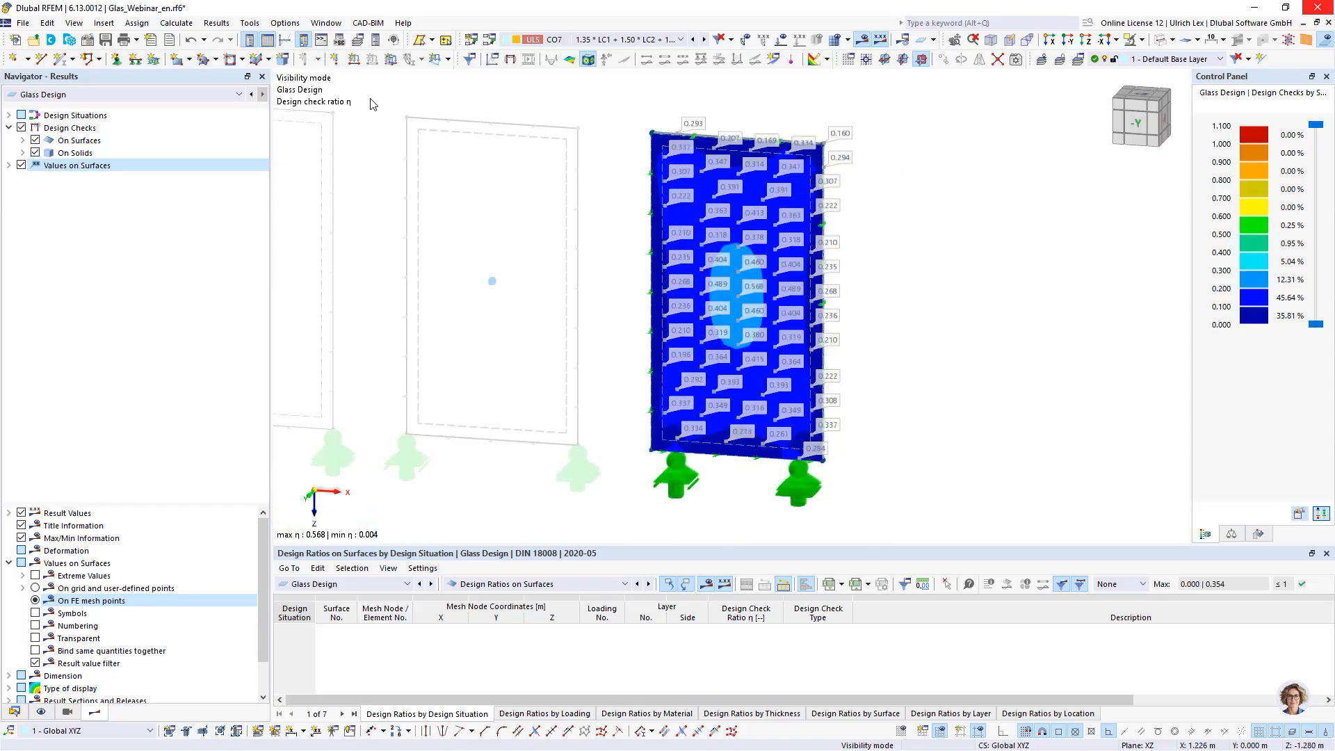
# - Send the current graphic to the printout report
pyautogui.click(137, 41)
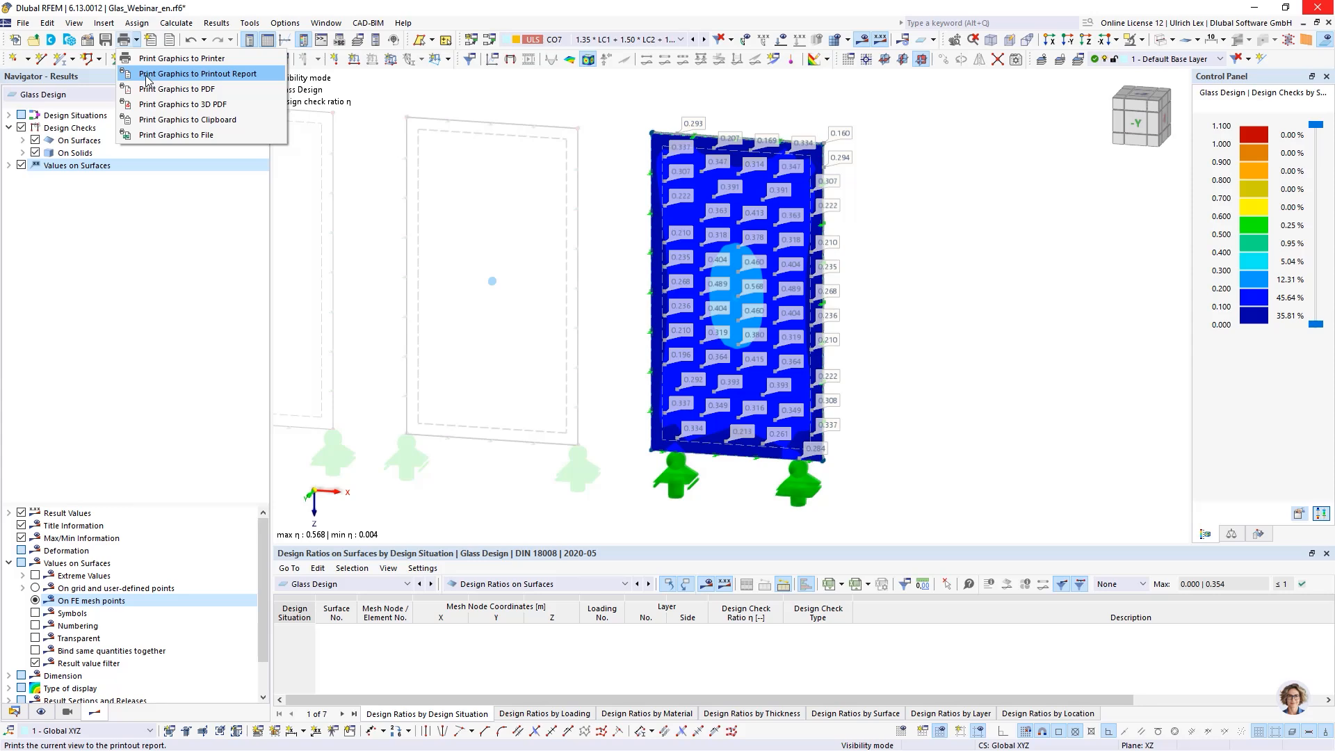
pyautogui.click(210, 73)
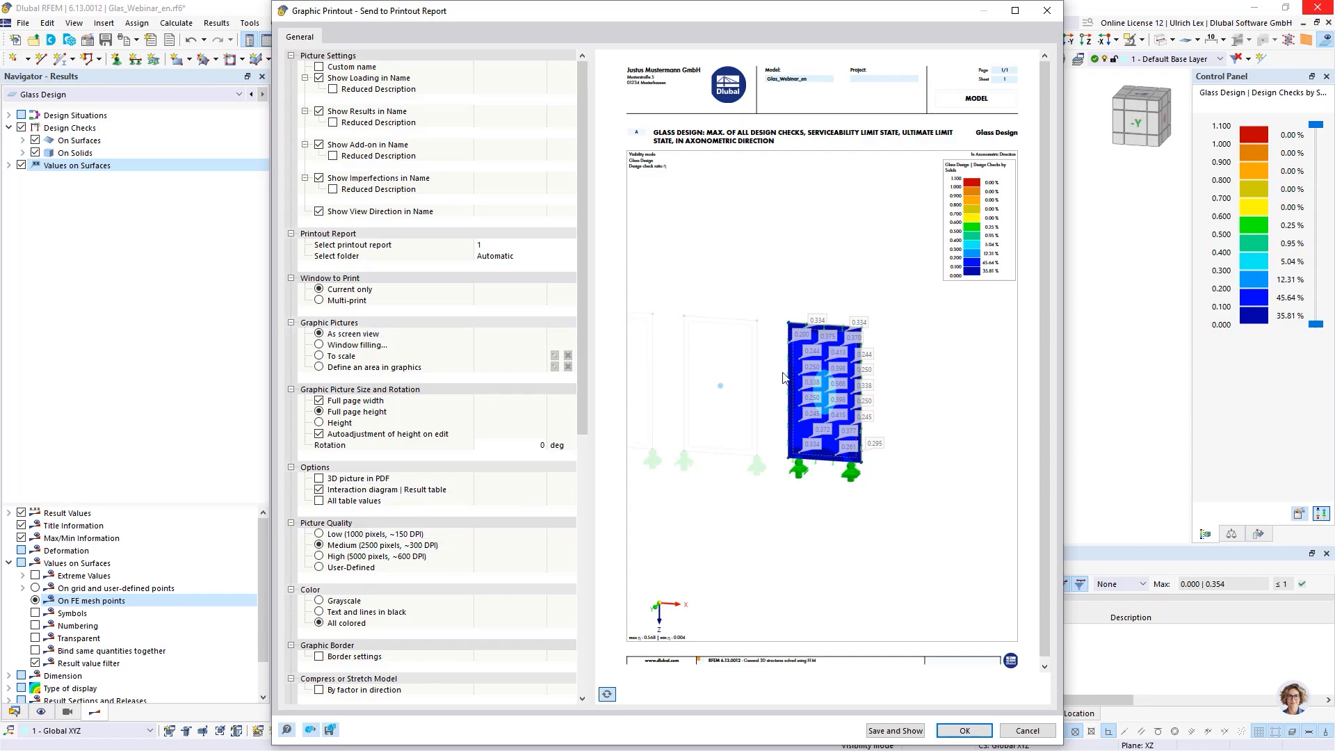
pyautogui.click(911, 730)
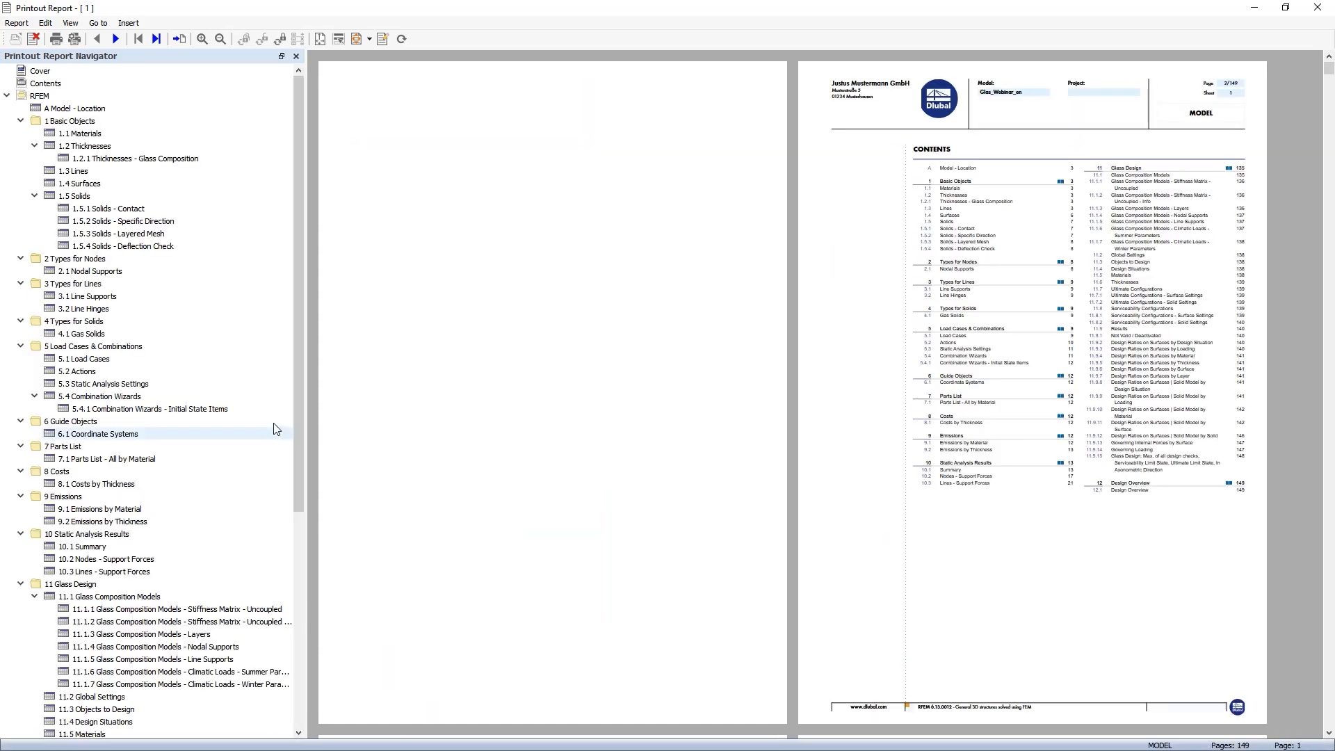
# - Locate the new Glass Design graphic chapter in the printout report and close the report
pyautogui.scroll(-8, 114, 395)
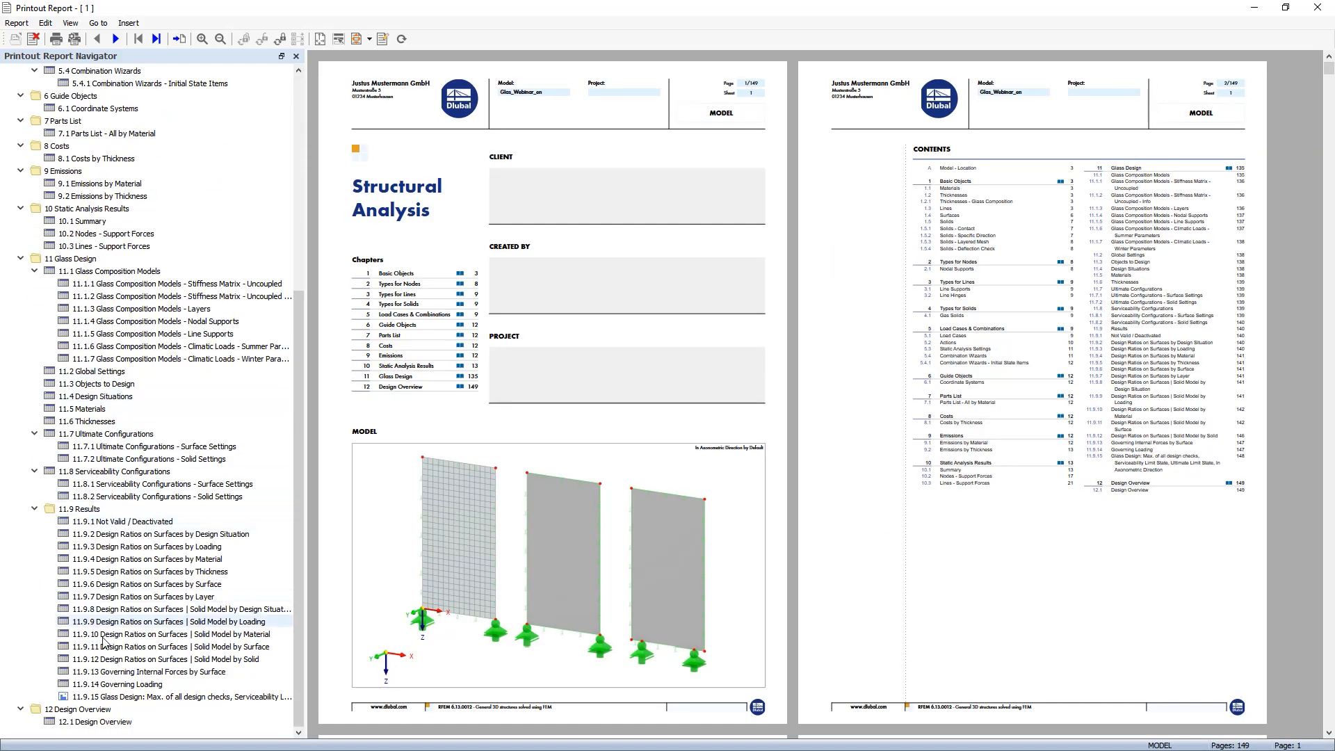
pyautogui.click(121, 697)
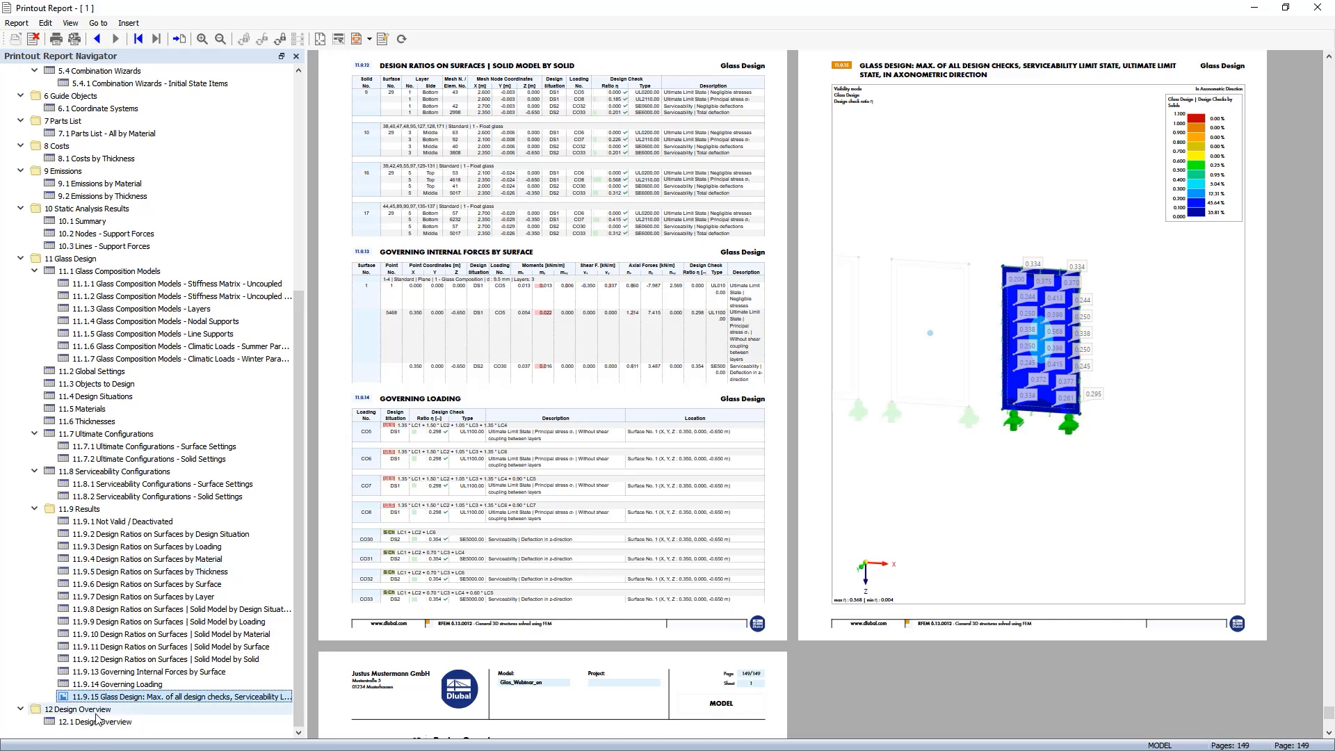
pyautogui.moveTo(118, 698)
pyautogui.mouseDown()
pyautogui.moveTo(108, 532)
pyautogui.moveTo(104, 688)
pyautogui.moveTo(104, 459)
pyautogui.moveTo(102, 584)
pyautogui.moveTo(122, 699)
pyautogui.mouseUp()
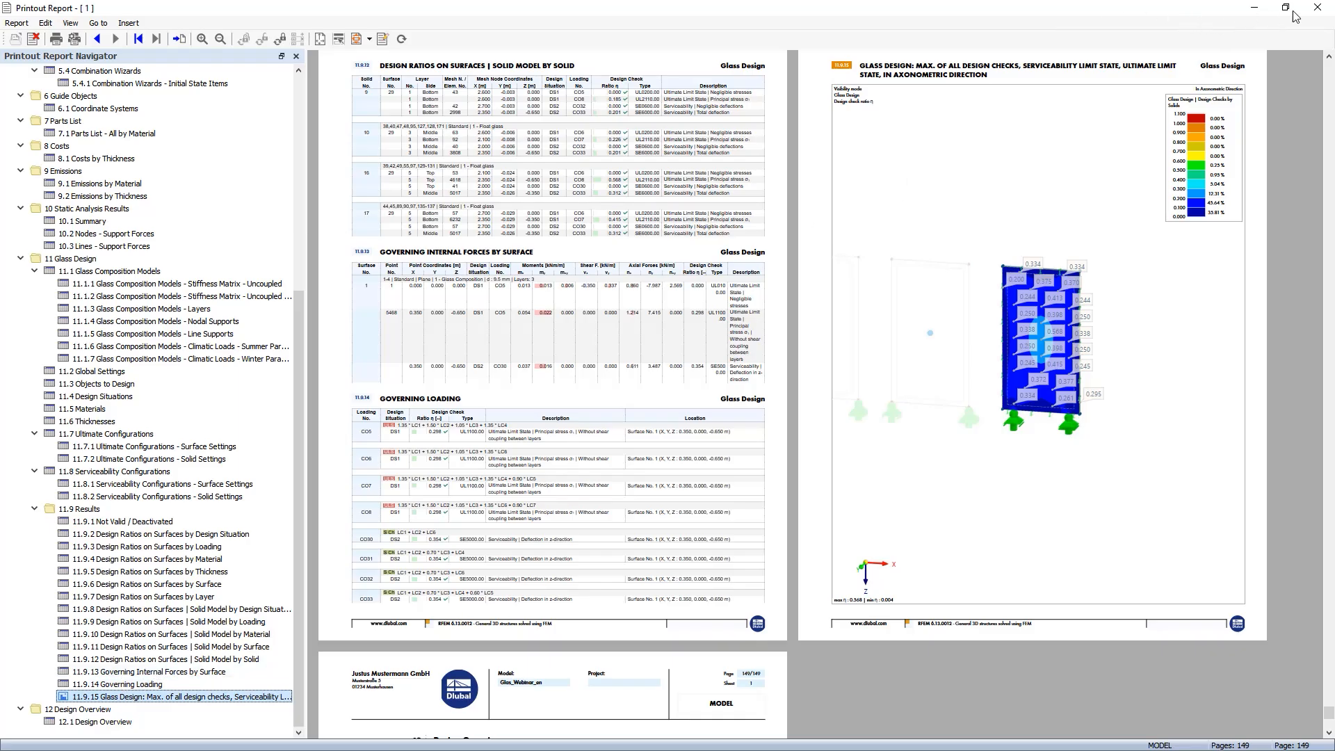
pyautogui.click(1317, 8)
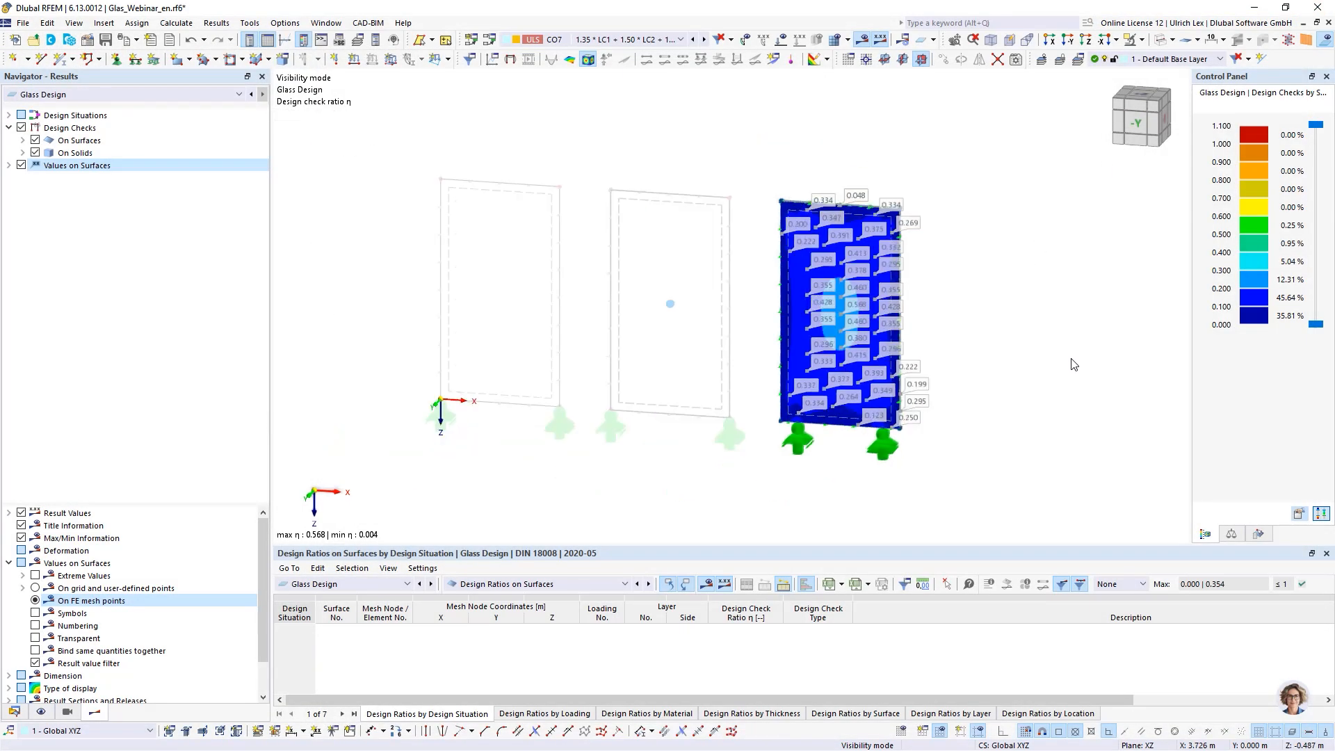